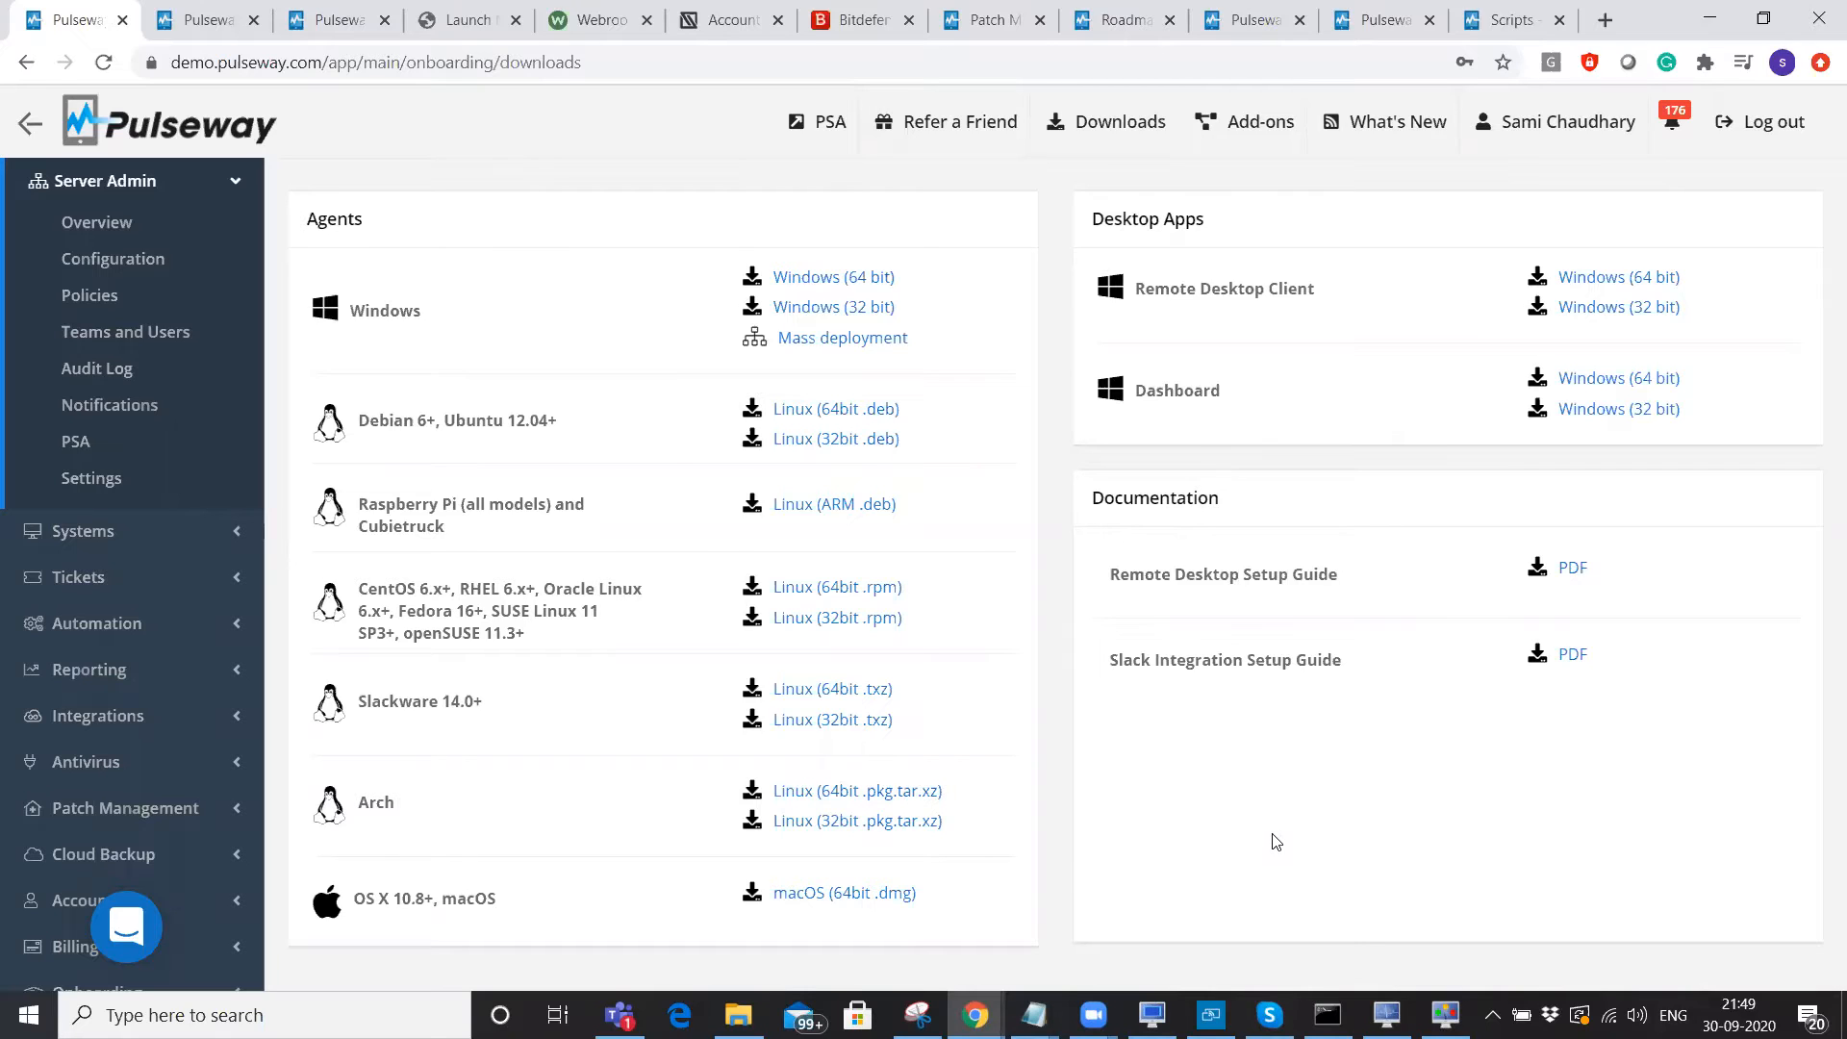
Highlight the Agents heading and the Raspberry Pi and OS X 10.8+, macOS platform names.
double_click(332, 220)
left_click(475, 312)
left_click_drag(396, 512, 358, 510)
left_click_drag(354, 899, 466, 899)
left_click_drag(672, 918, 694, 916)
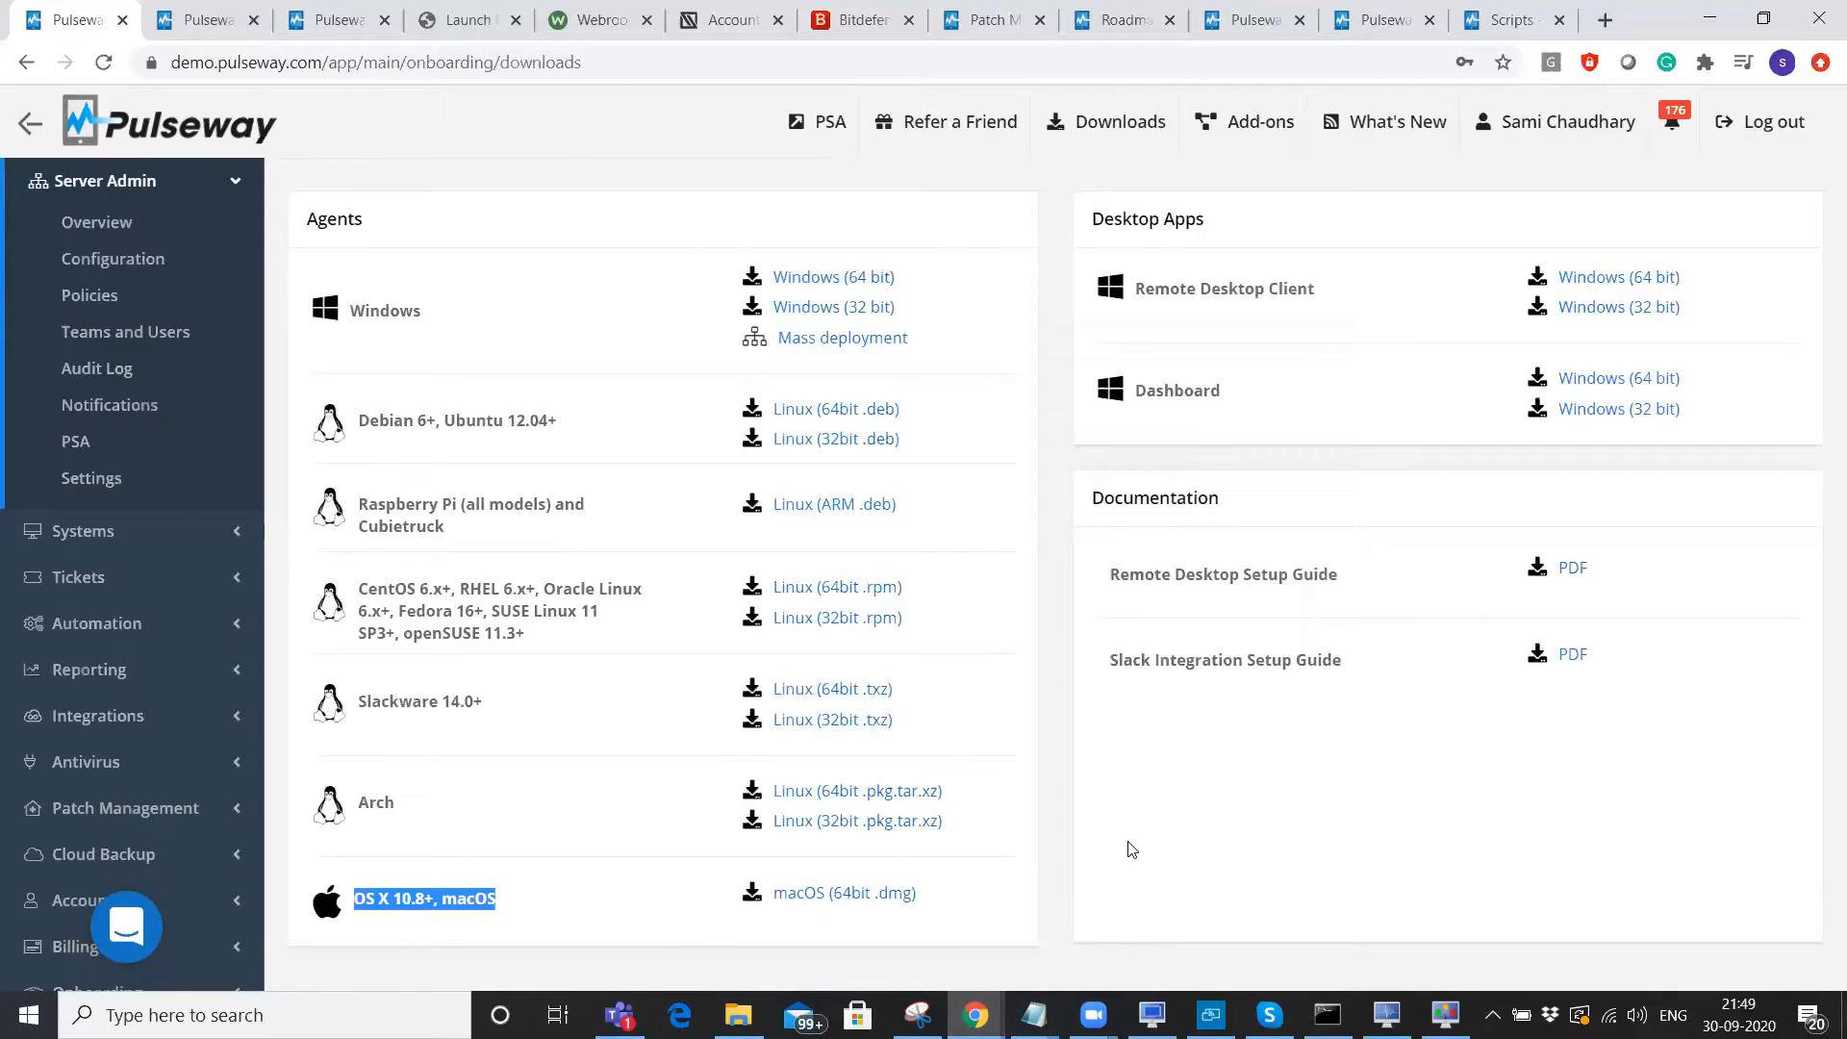
left_click(1128, 845)
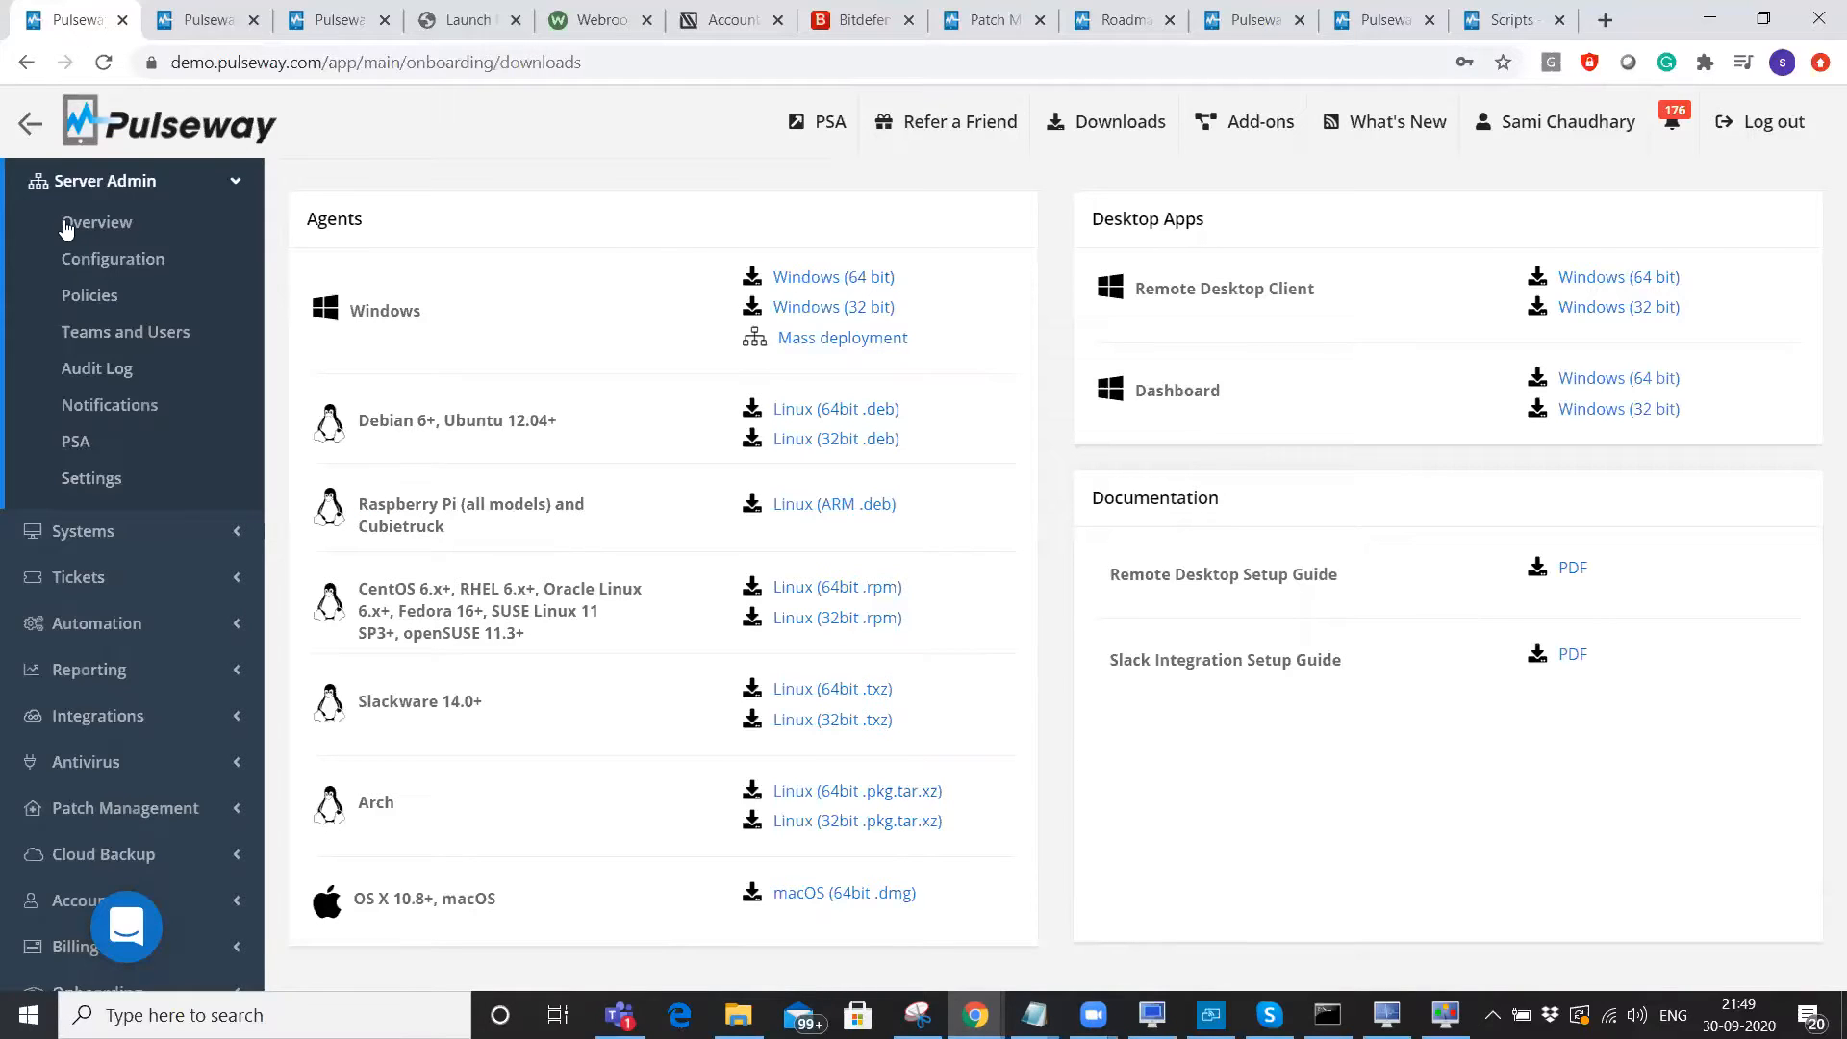
In Configuration, expand US Pulseway and its Dallas site, then select the Server agent group.
left_click(97, 269)
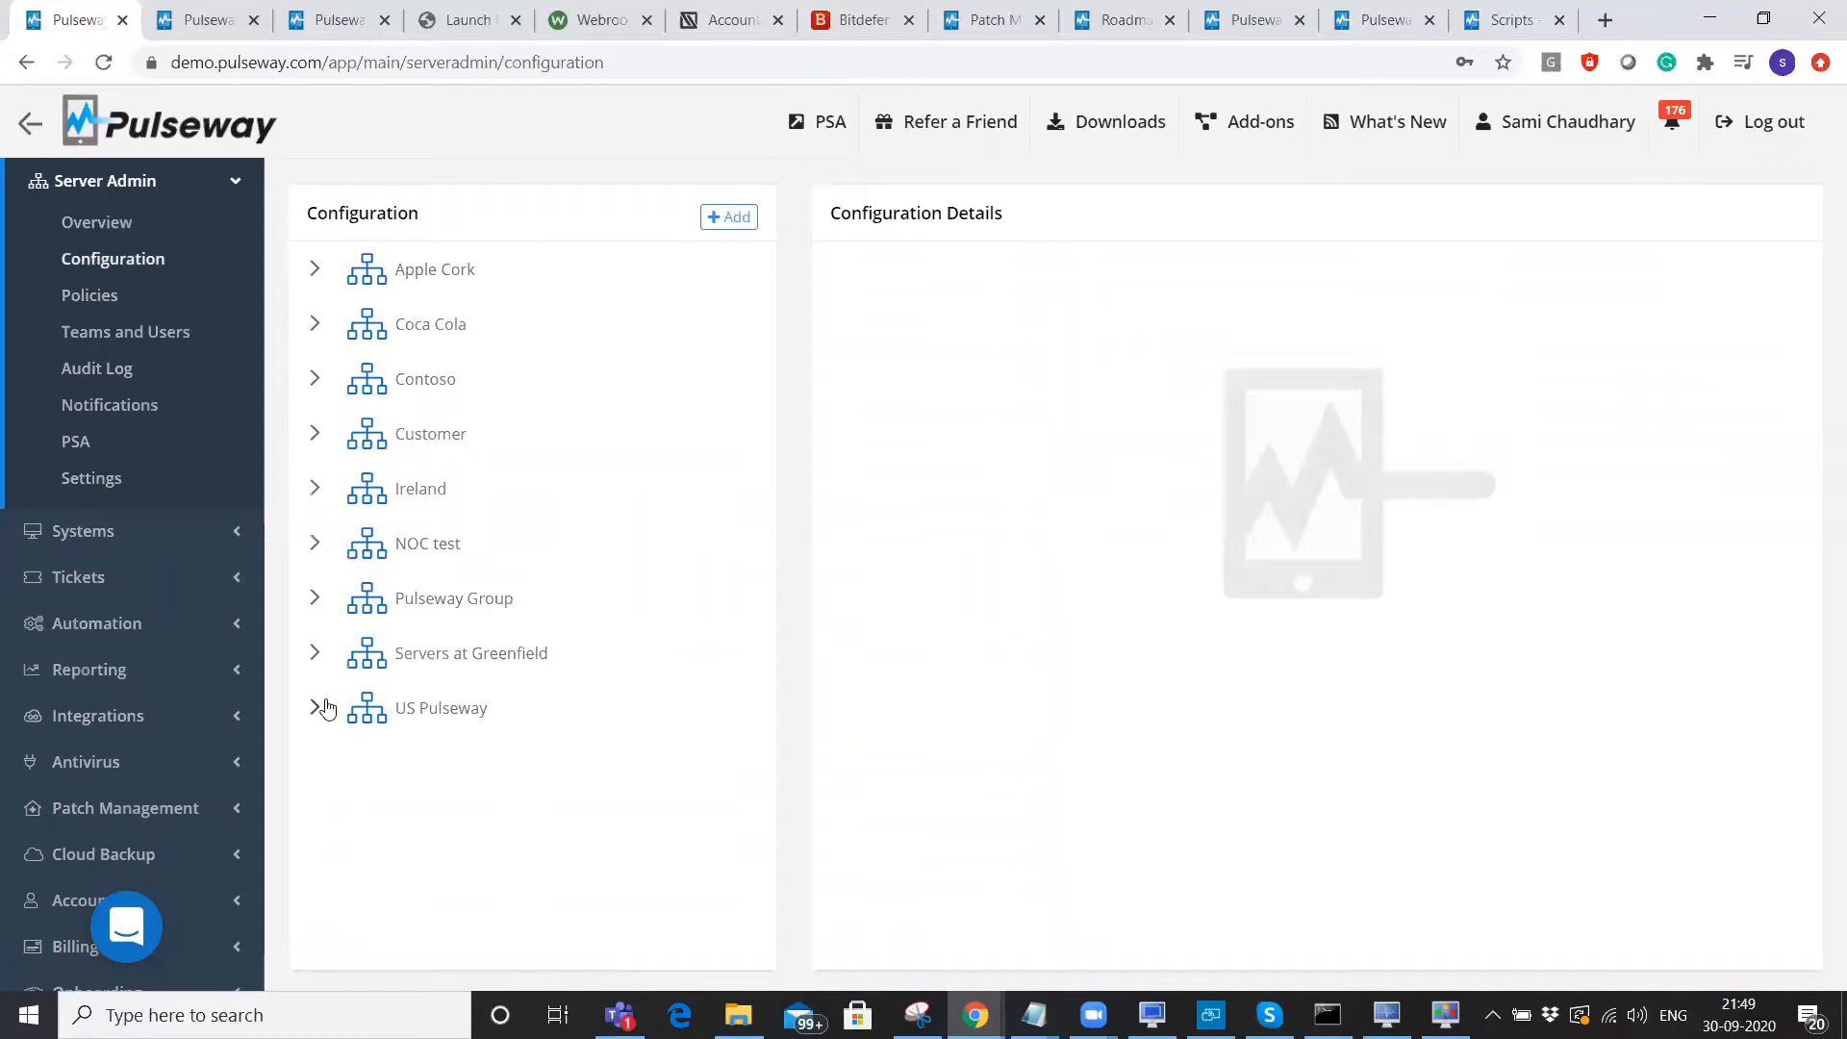
left_click(315, 708)
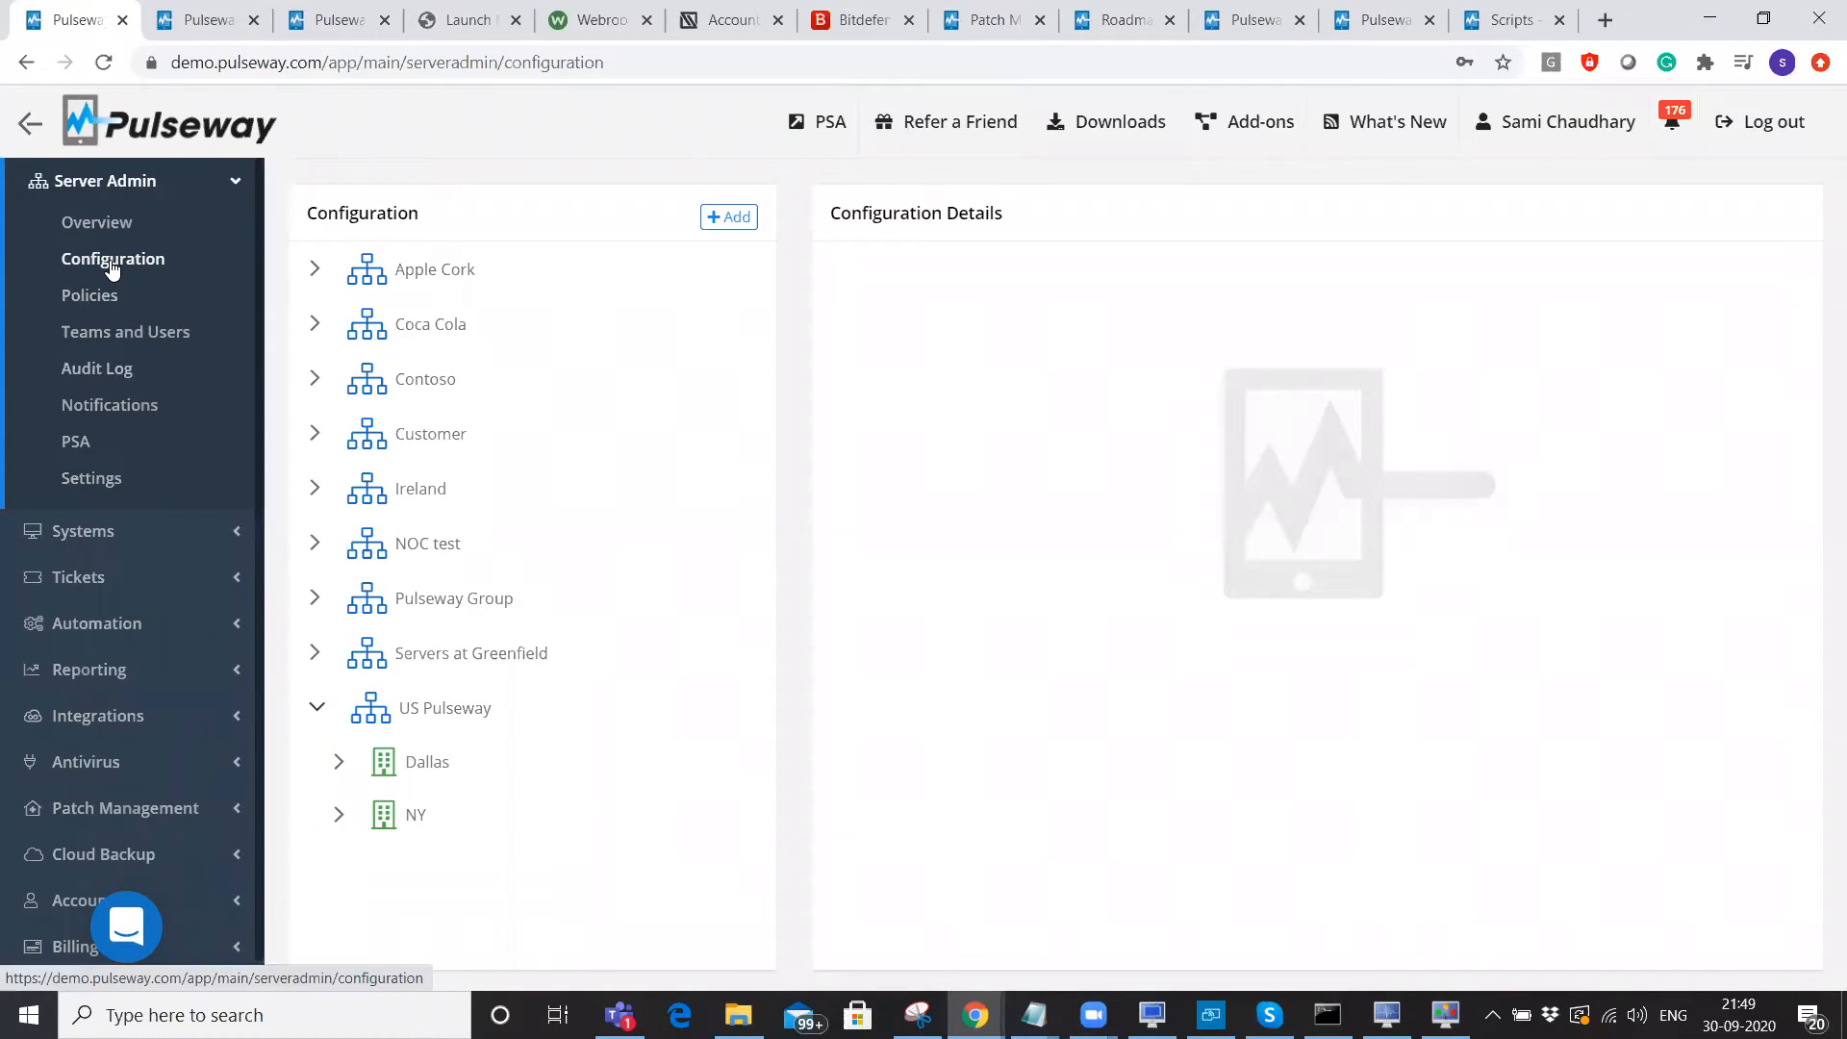
left_click(731, 216)
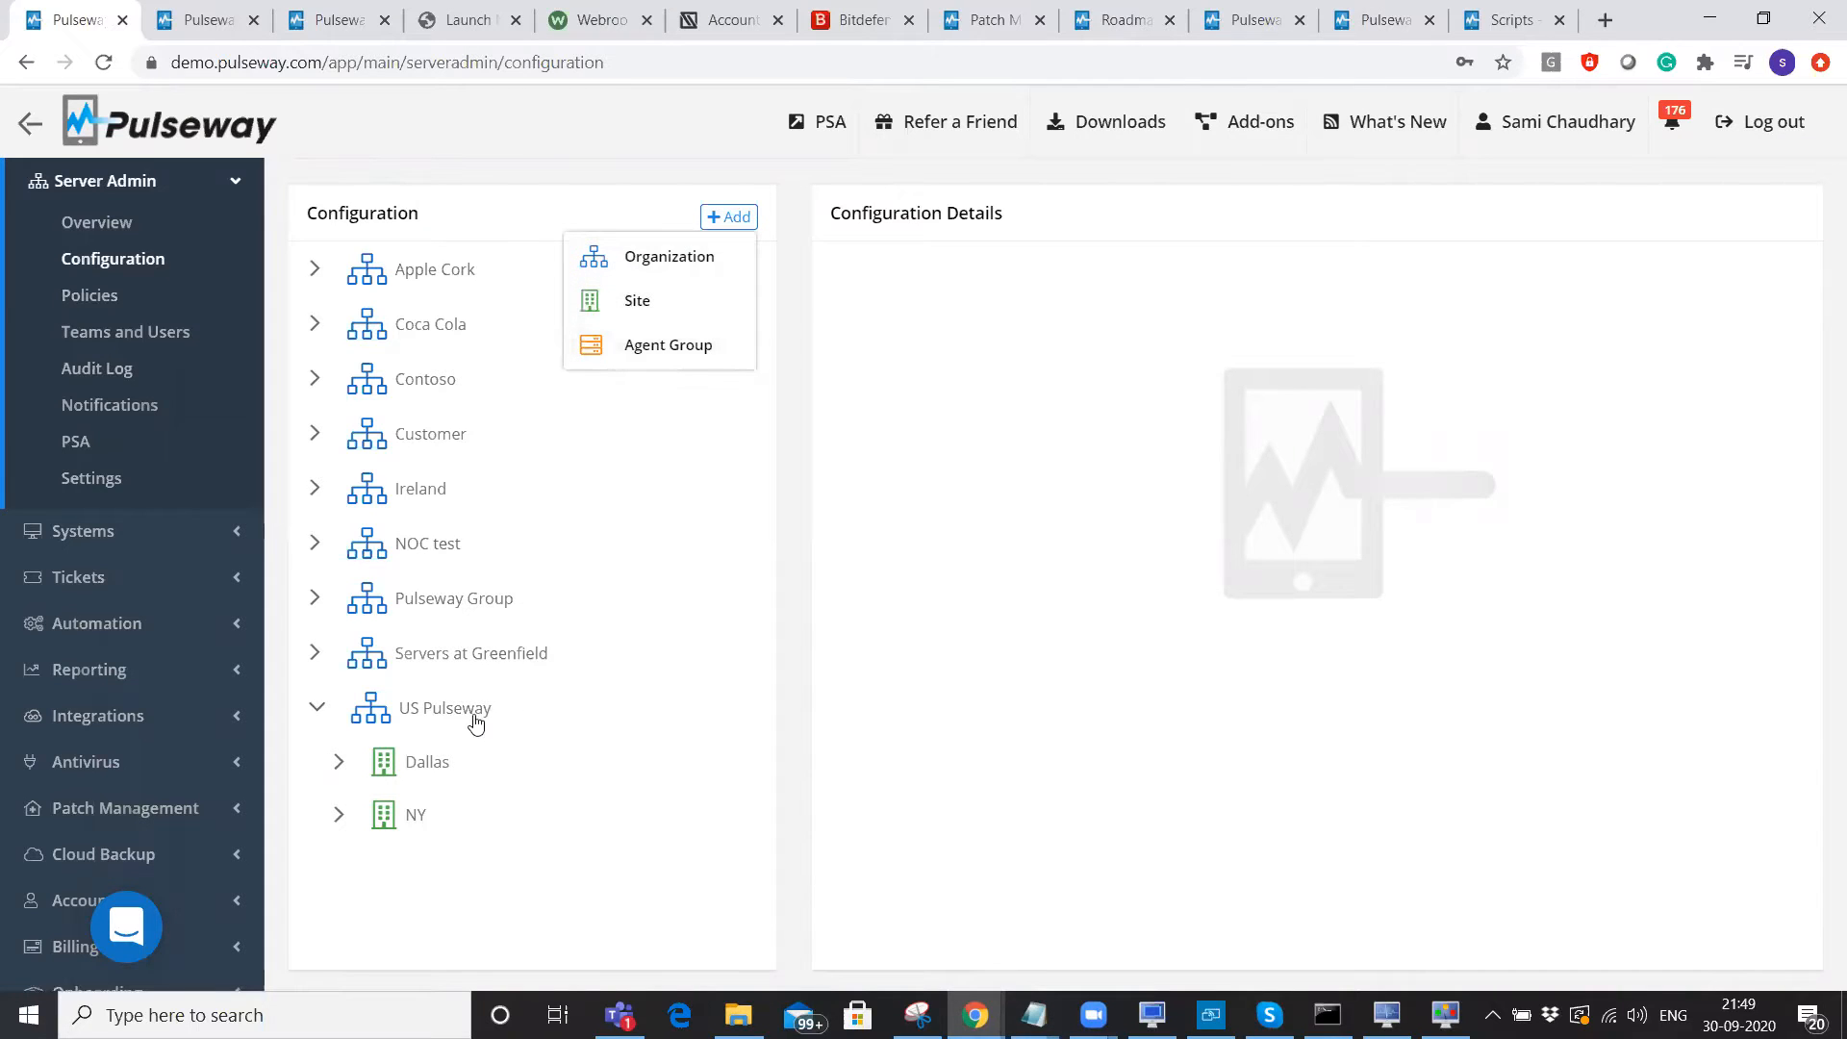
left_click(402, 714)
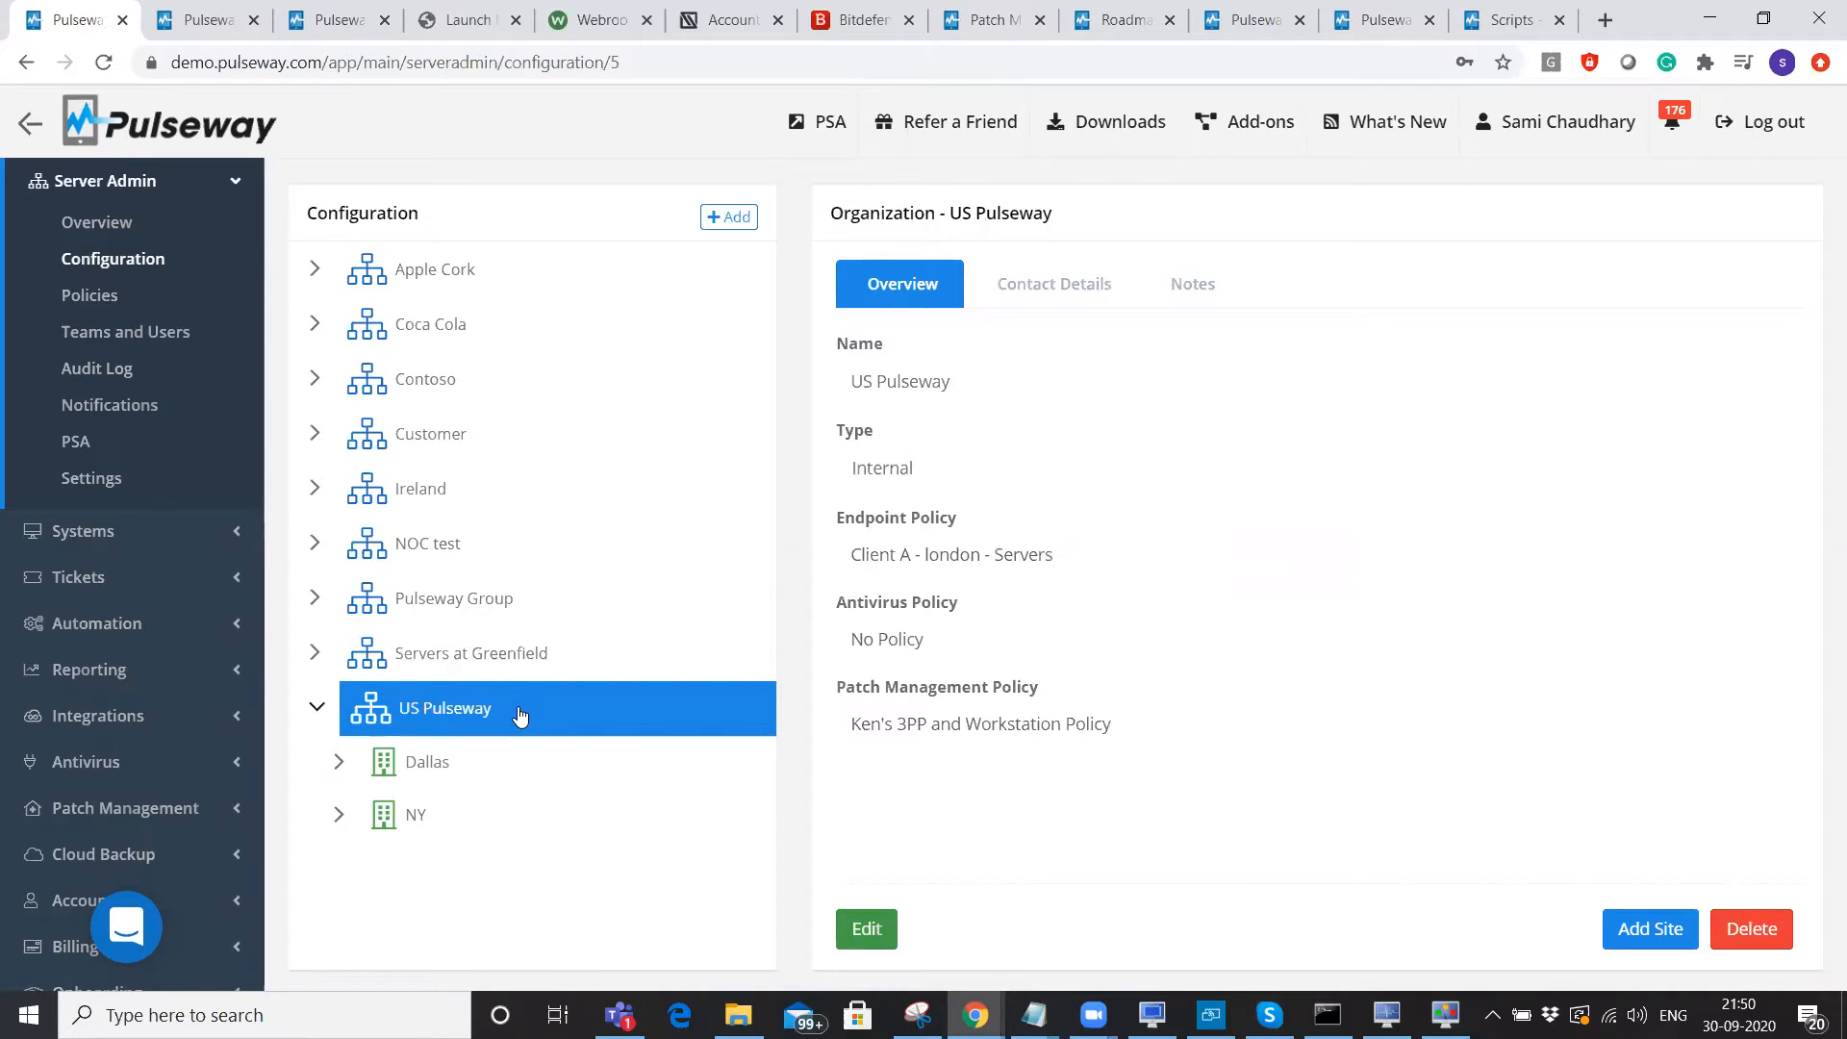
left_click(418, 762)
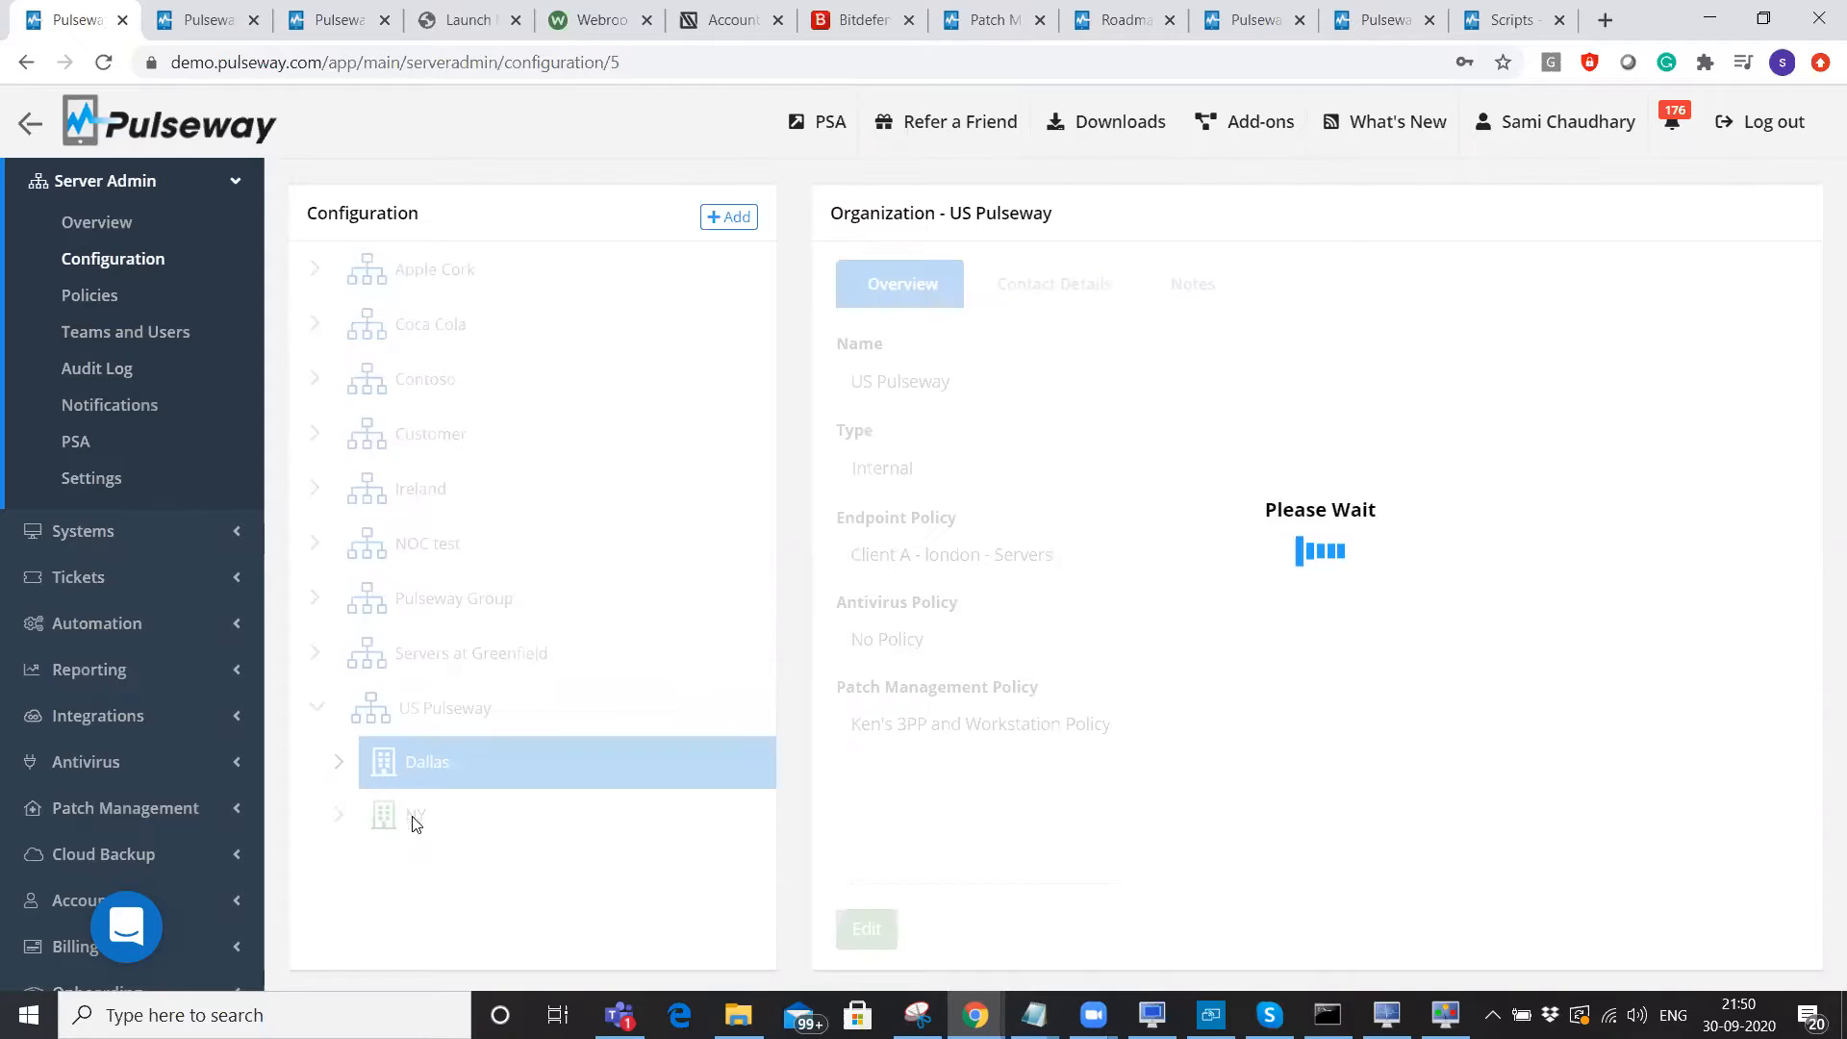
left_click(338, 763)
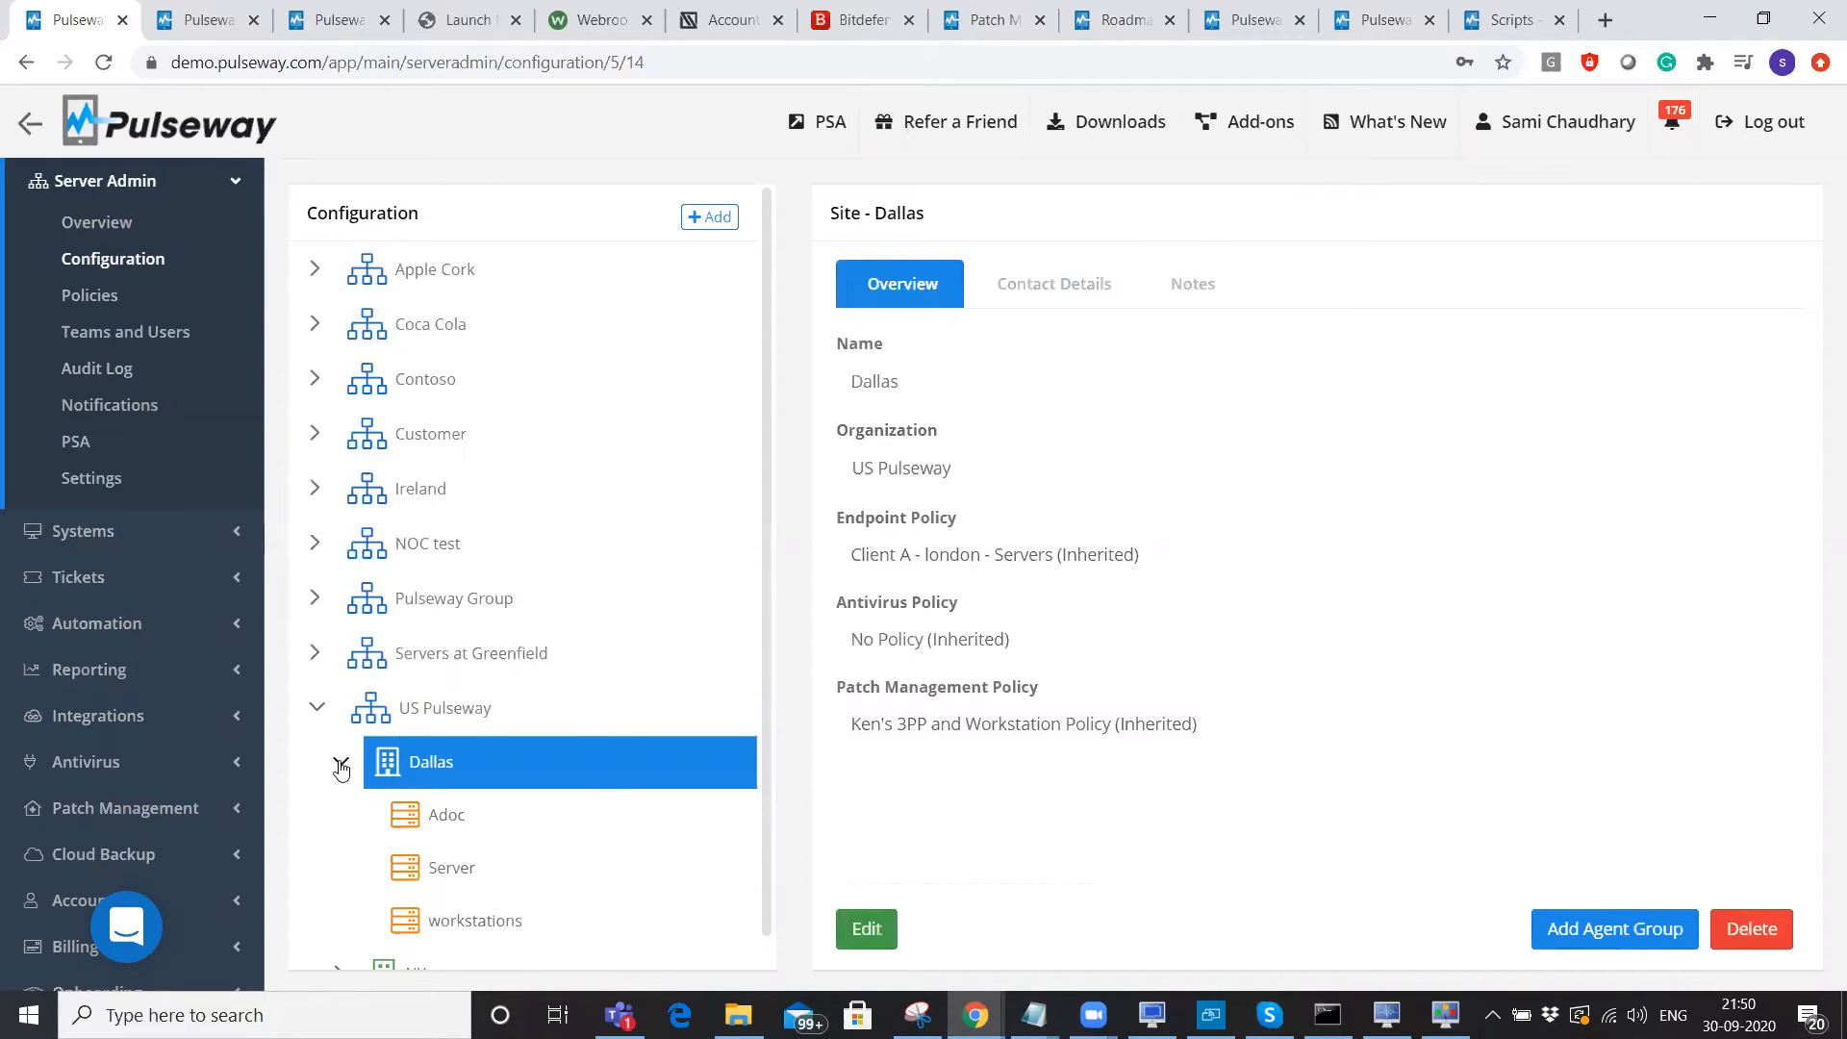
scroll(466, 755, "down", 1)
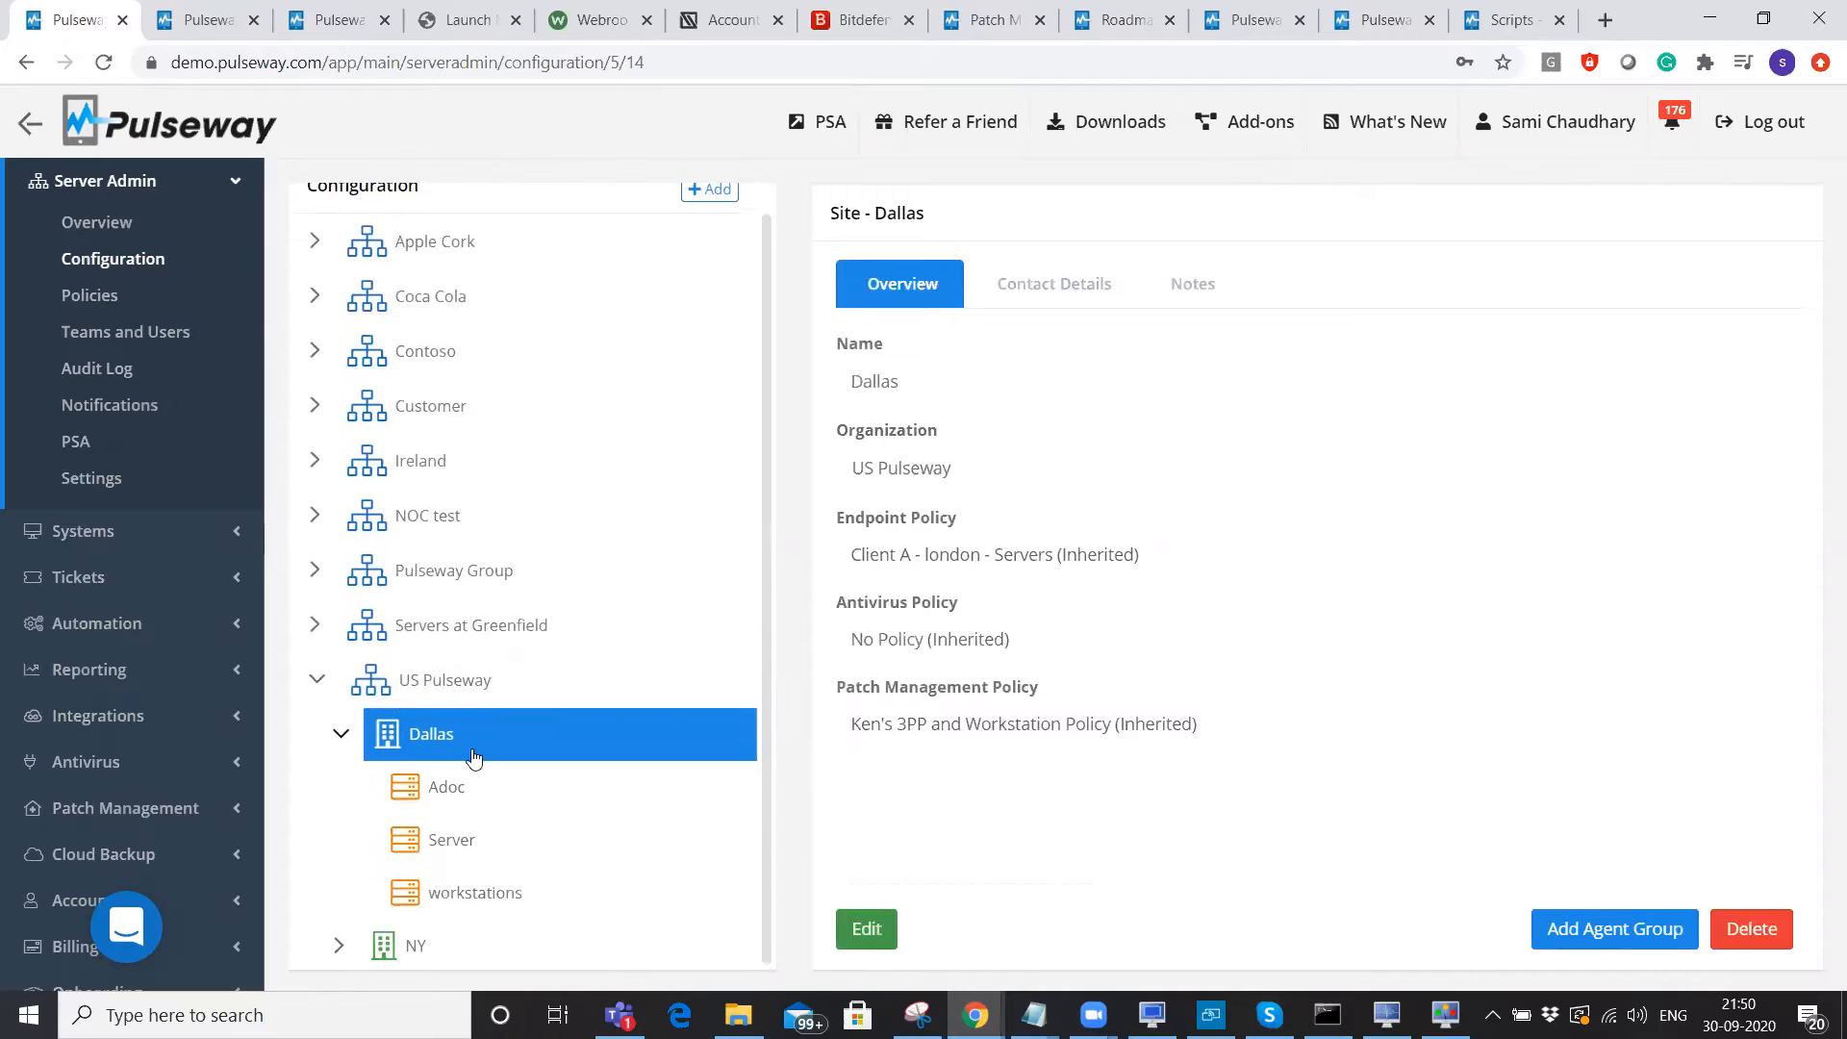
left_click(451, 837)
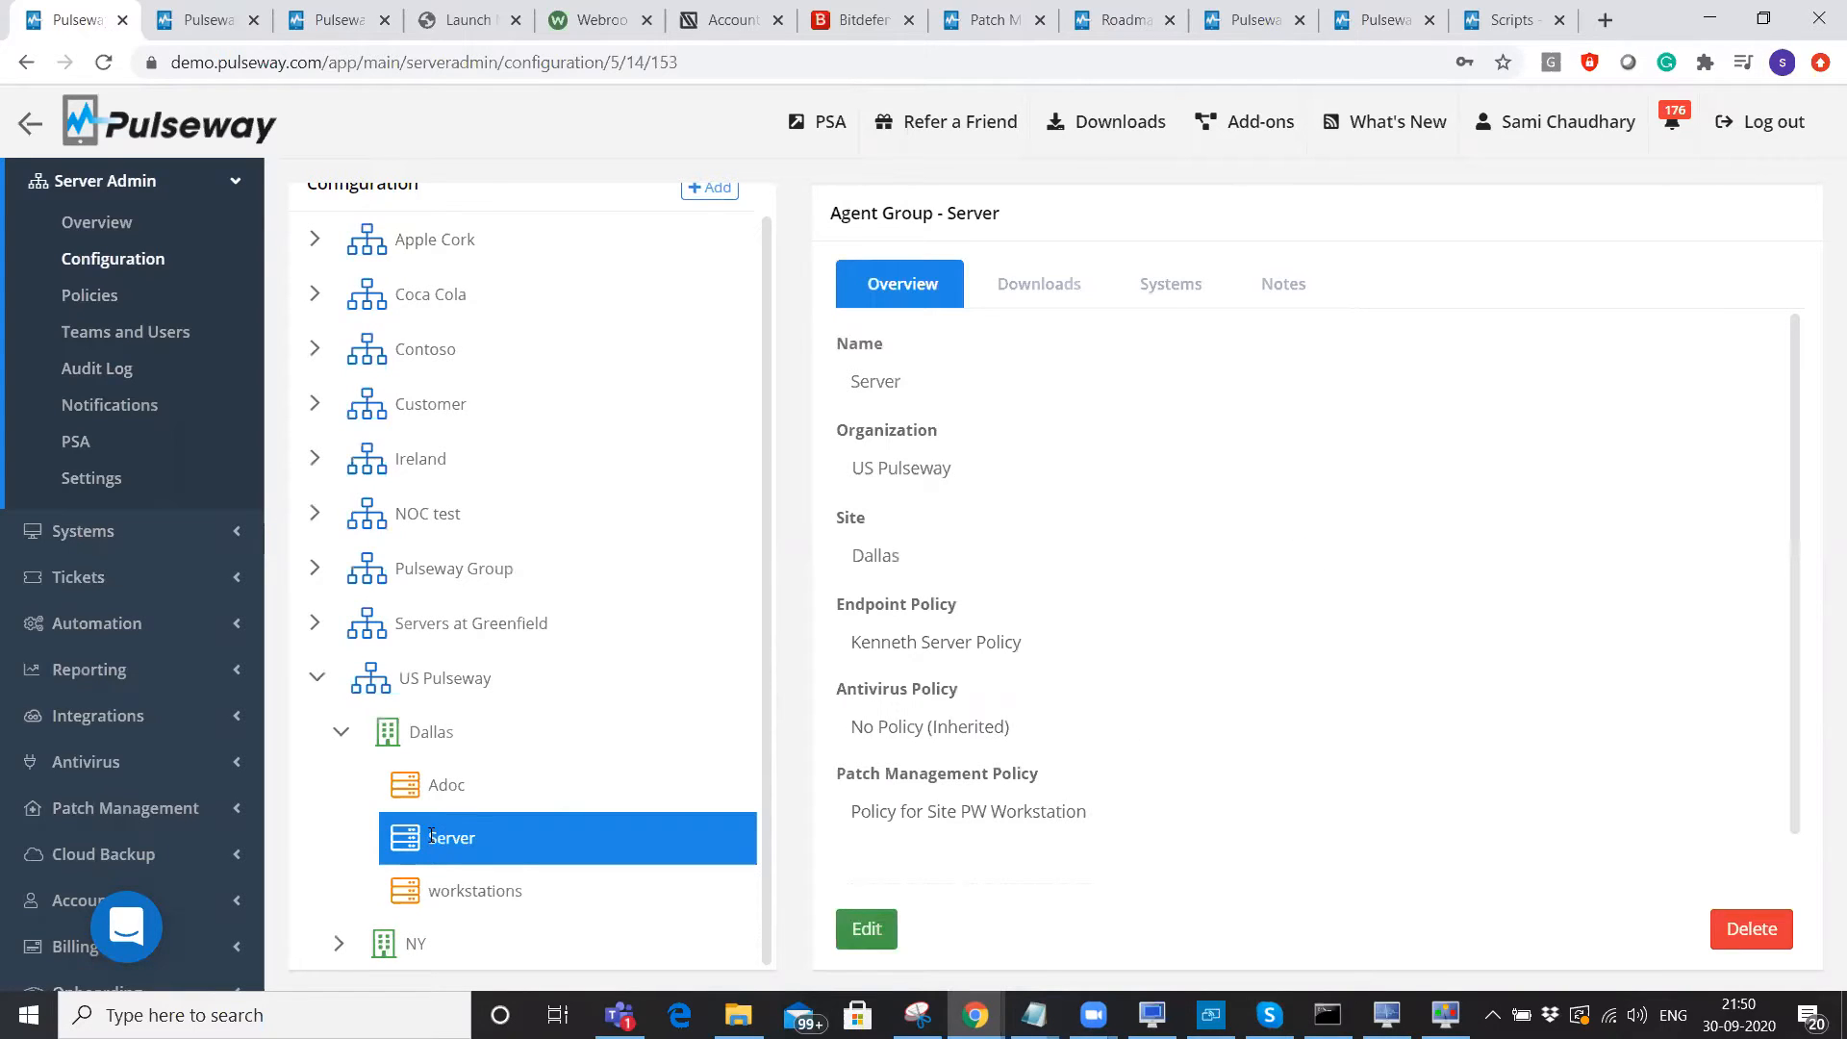
Copy the Windows (64 bit) custom installer link from the workstations group's Downloads tab.
left_click(1057, 290)
left_click(518, 905)
left_click(1036, 292)
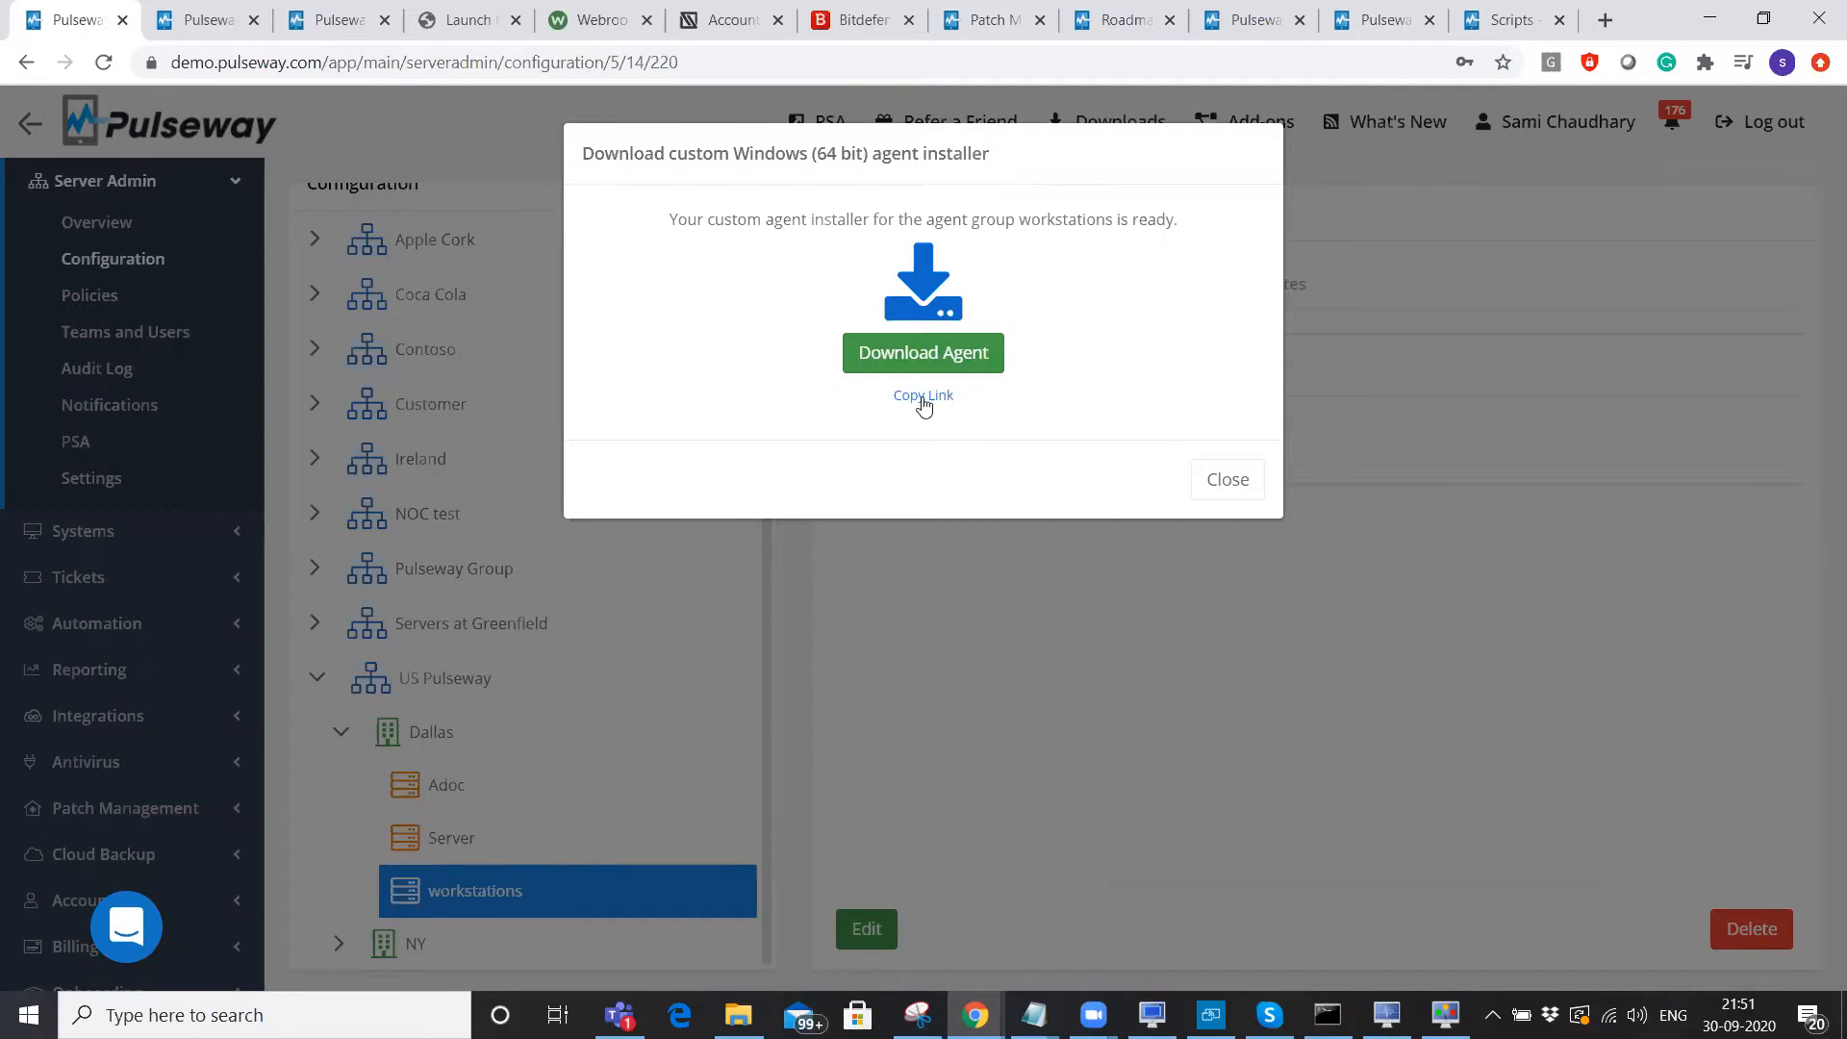
left_click(921, 398)
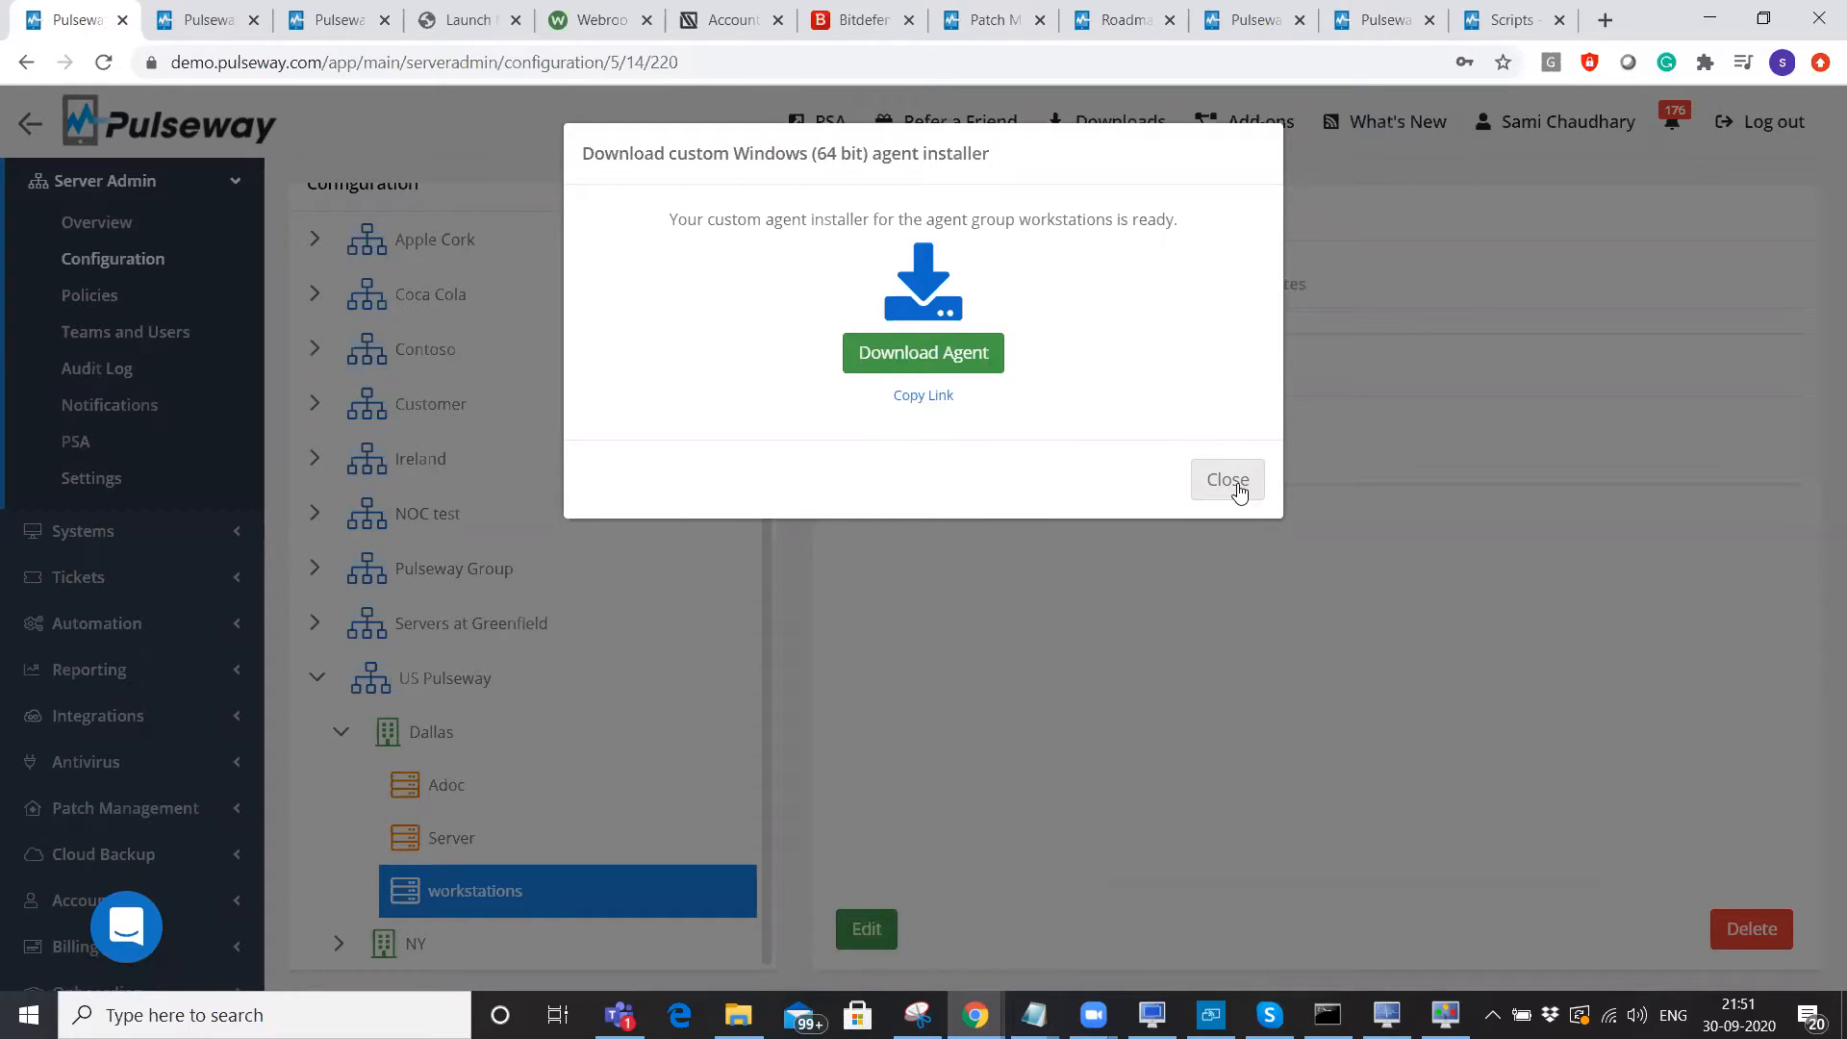
left_click(1228, 480)
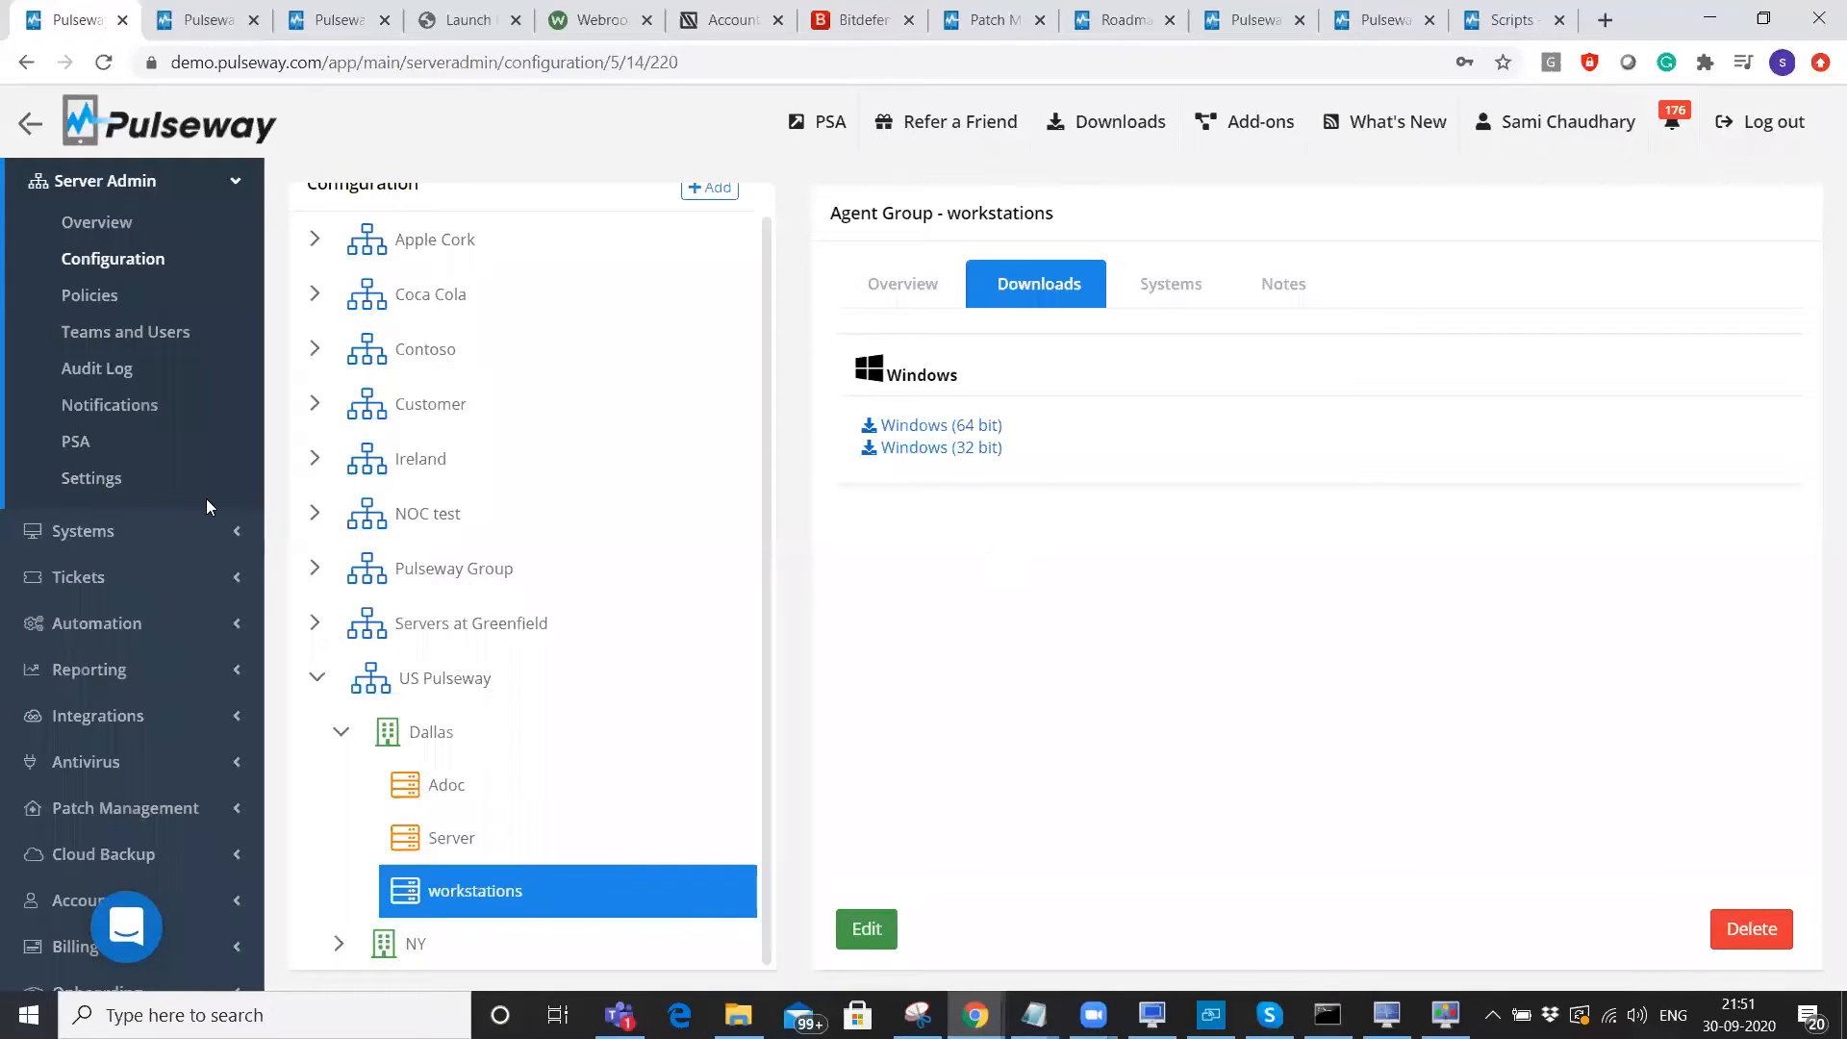
Open Discovery & Deployment and select the HyperV probe under US Pulseway - NY - Server.
left_click(116, 528)
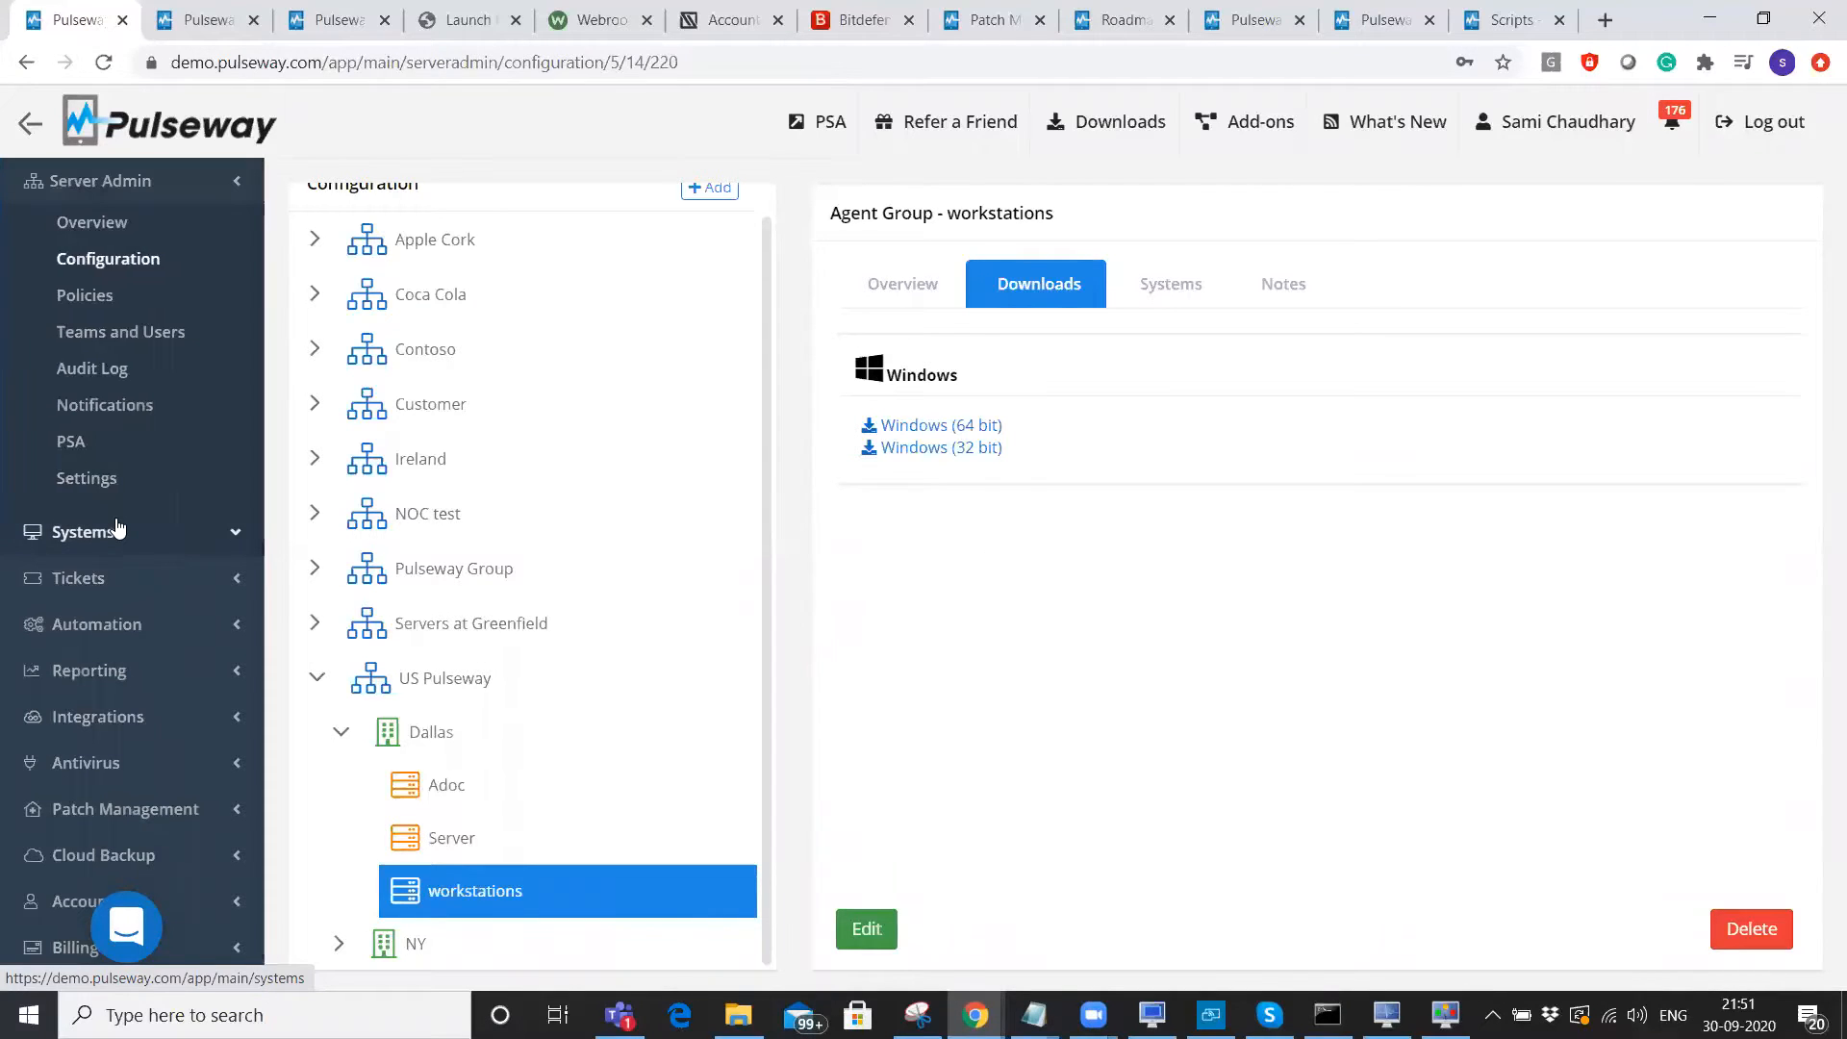
left_click(112, 491)
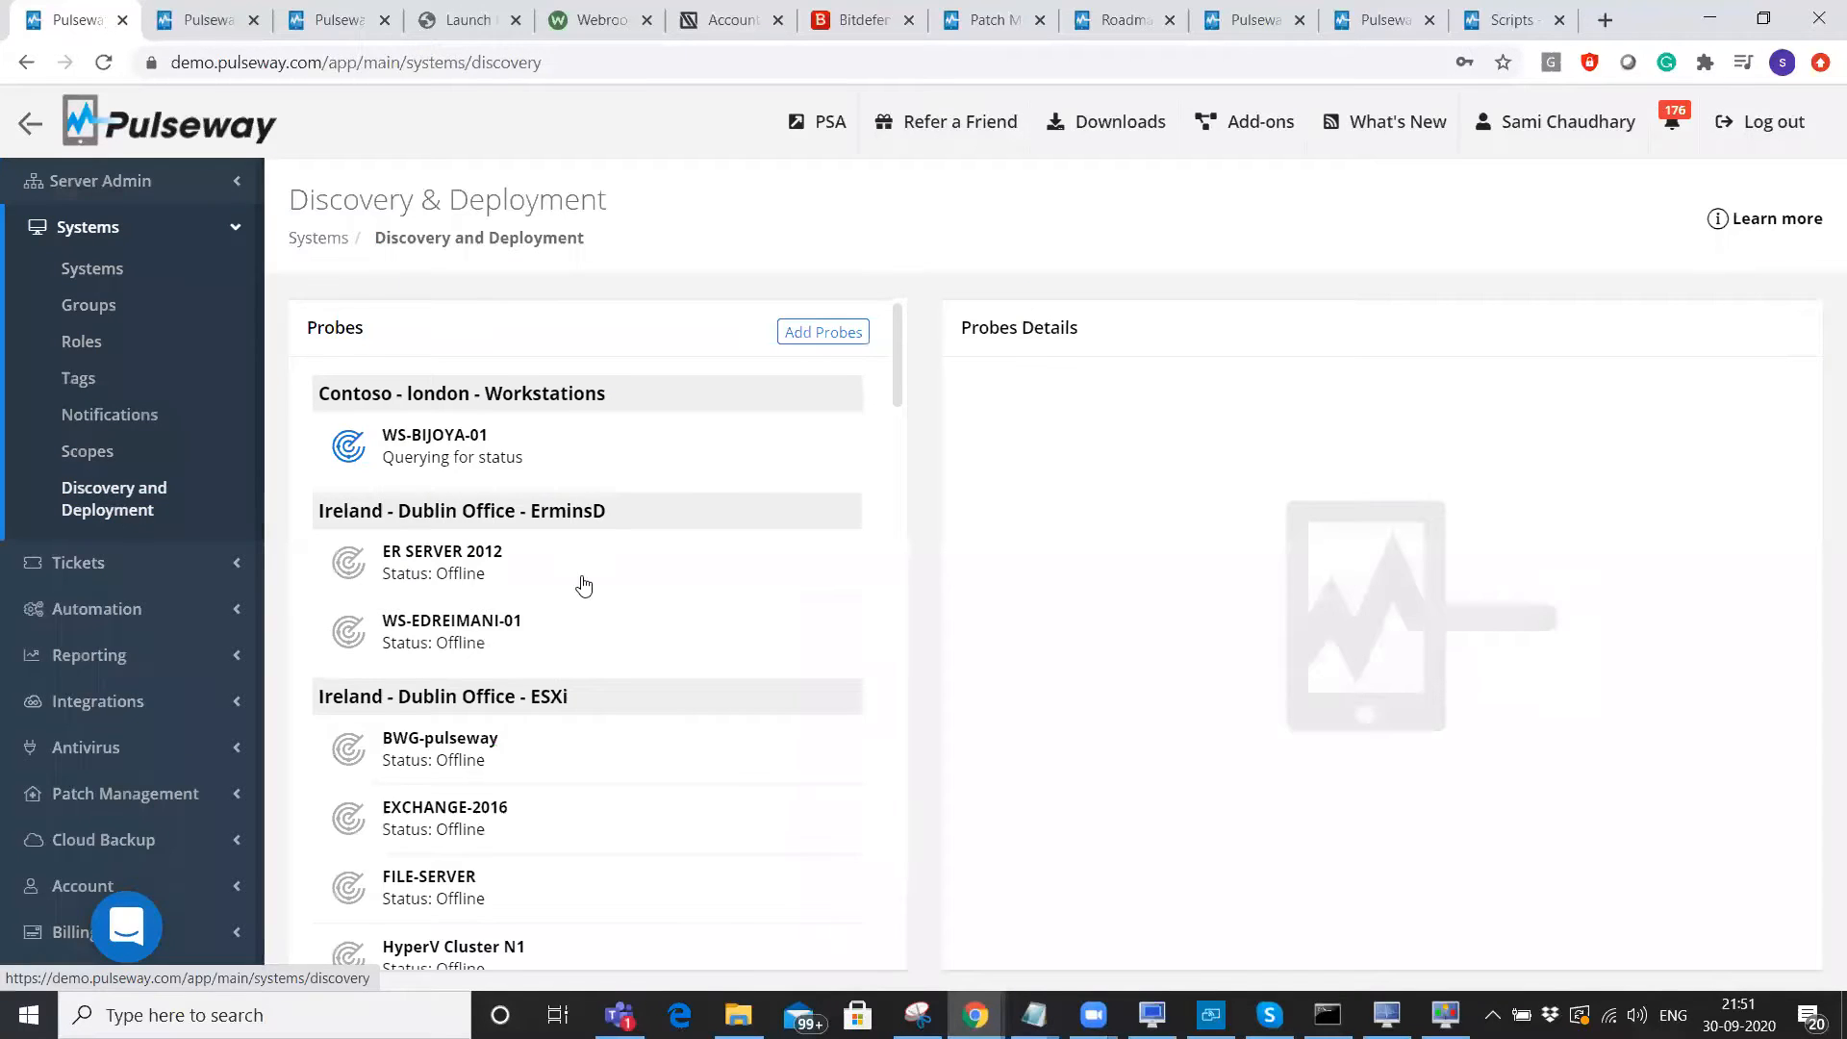
scroll(581, 581, "down", 6)
scroll(583, 584, "down", 4)
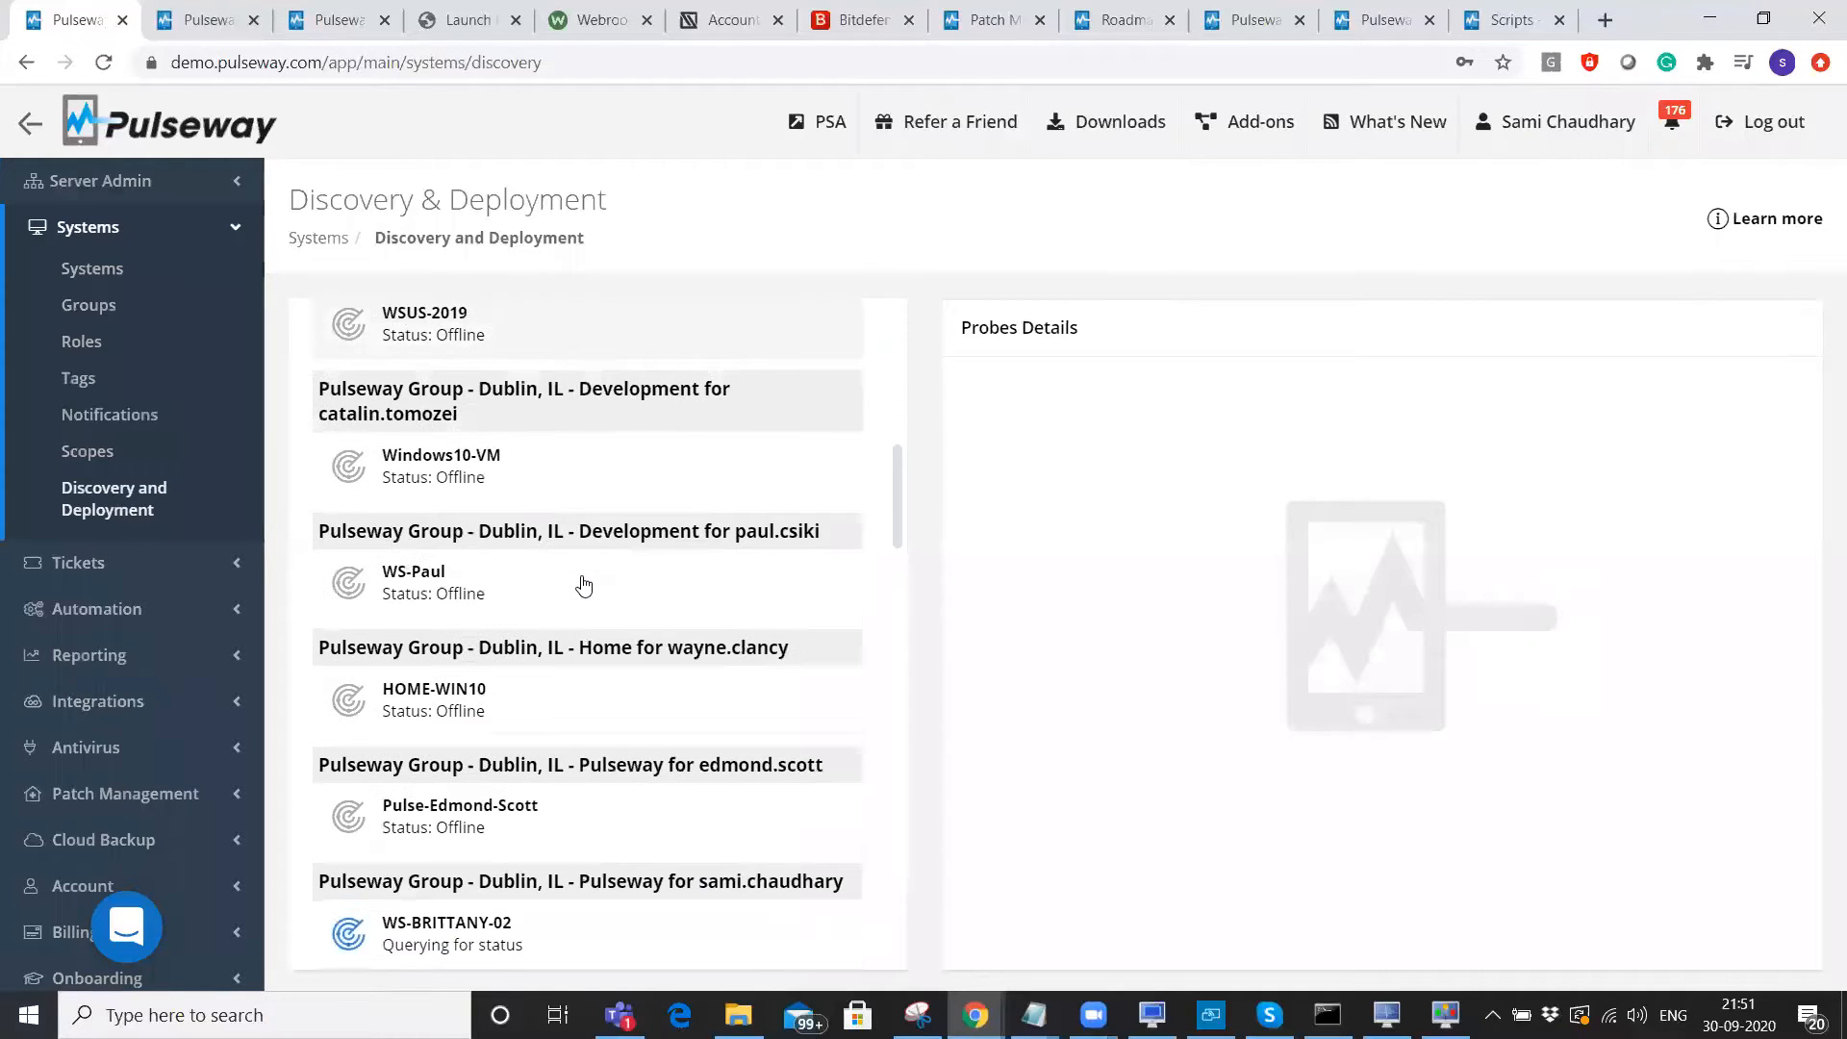
scroll(583, 584, "down", 5)
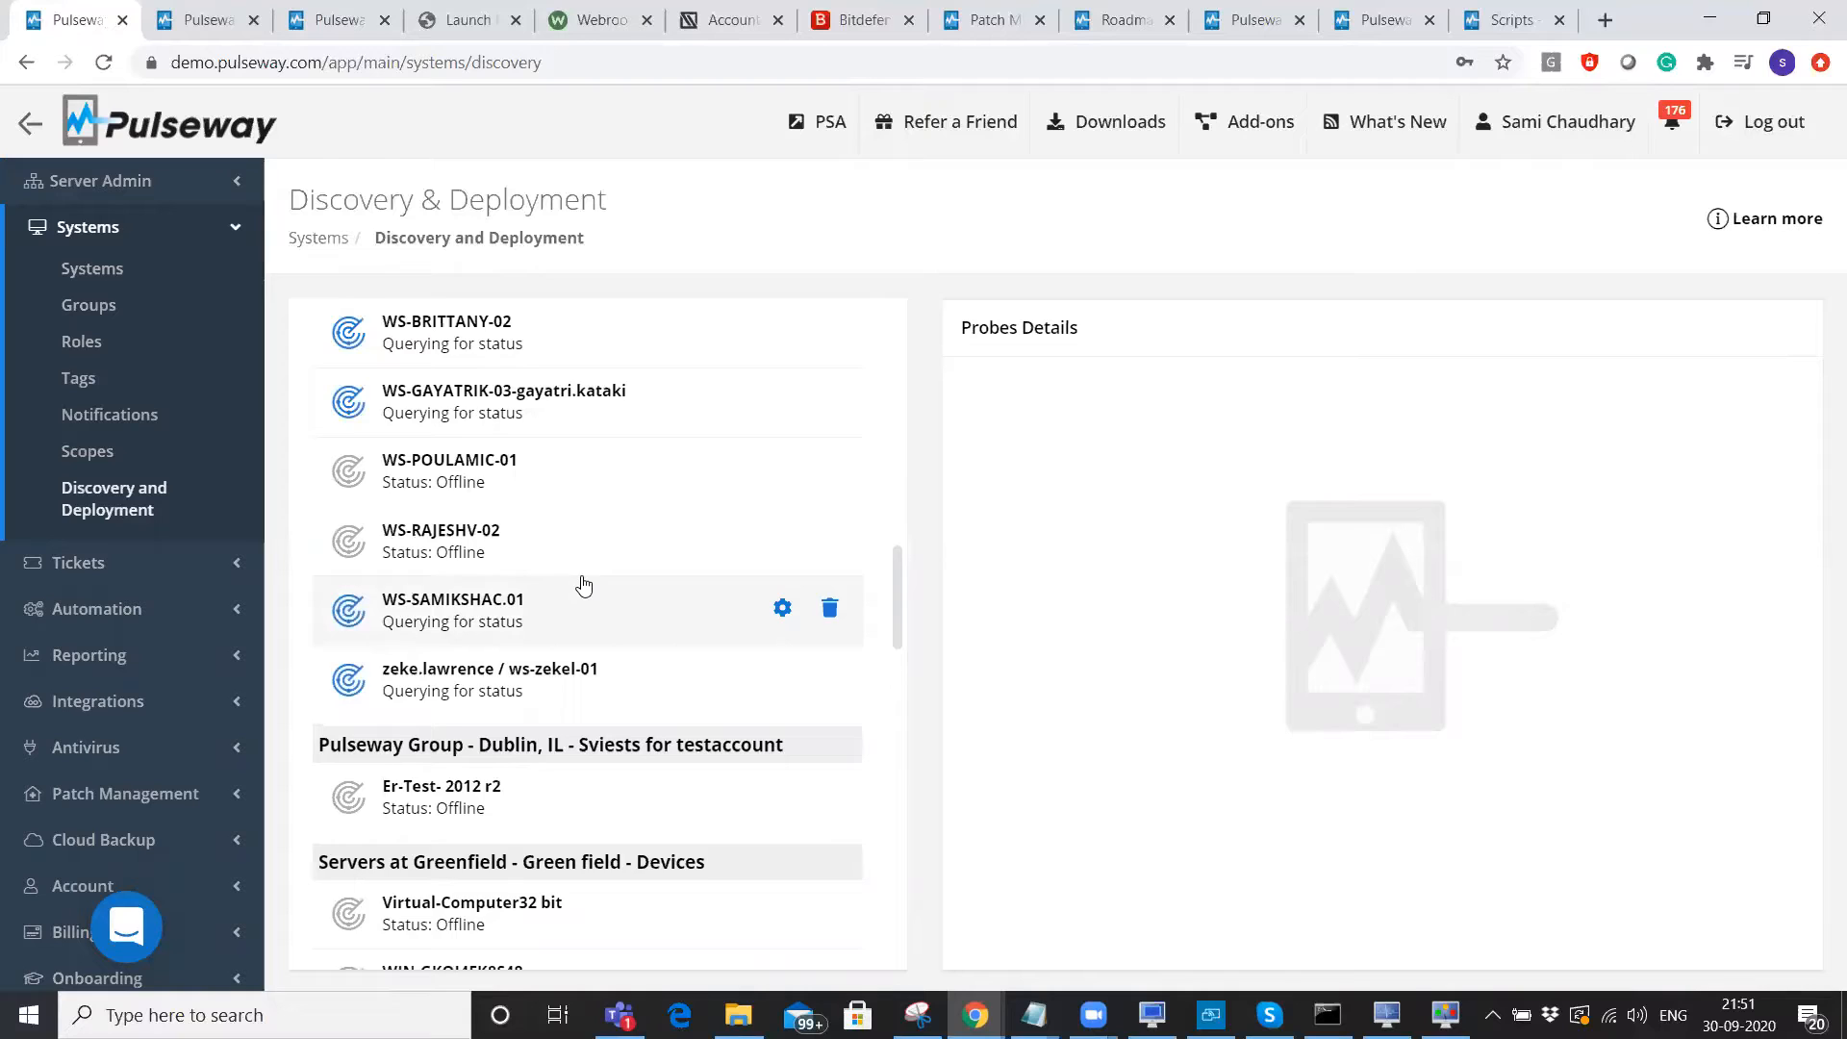
scroll(583, 584, "down", 1)
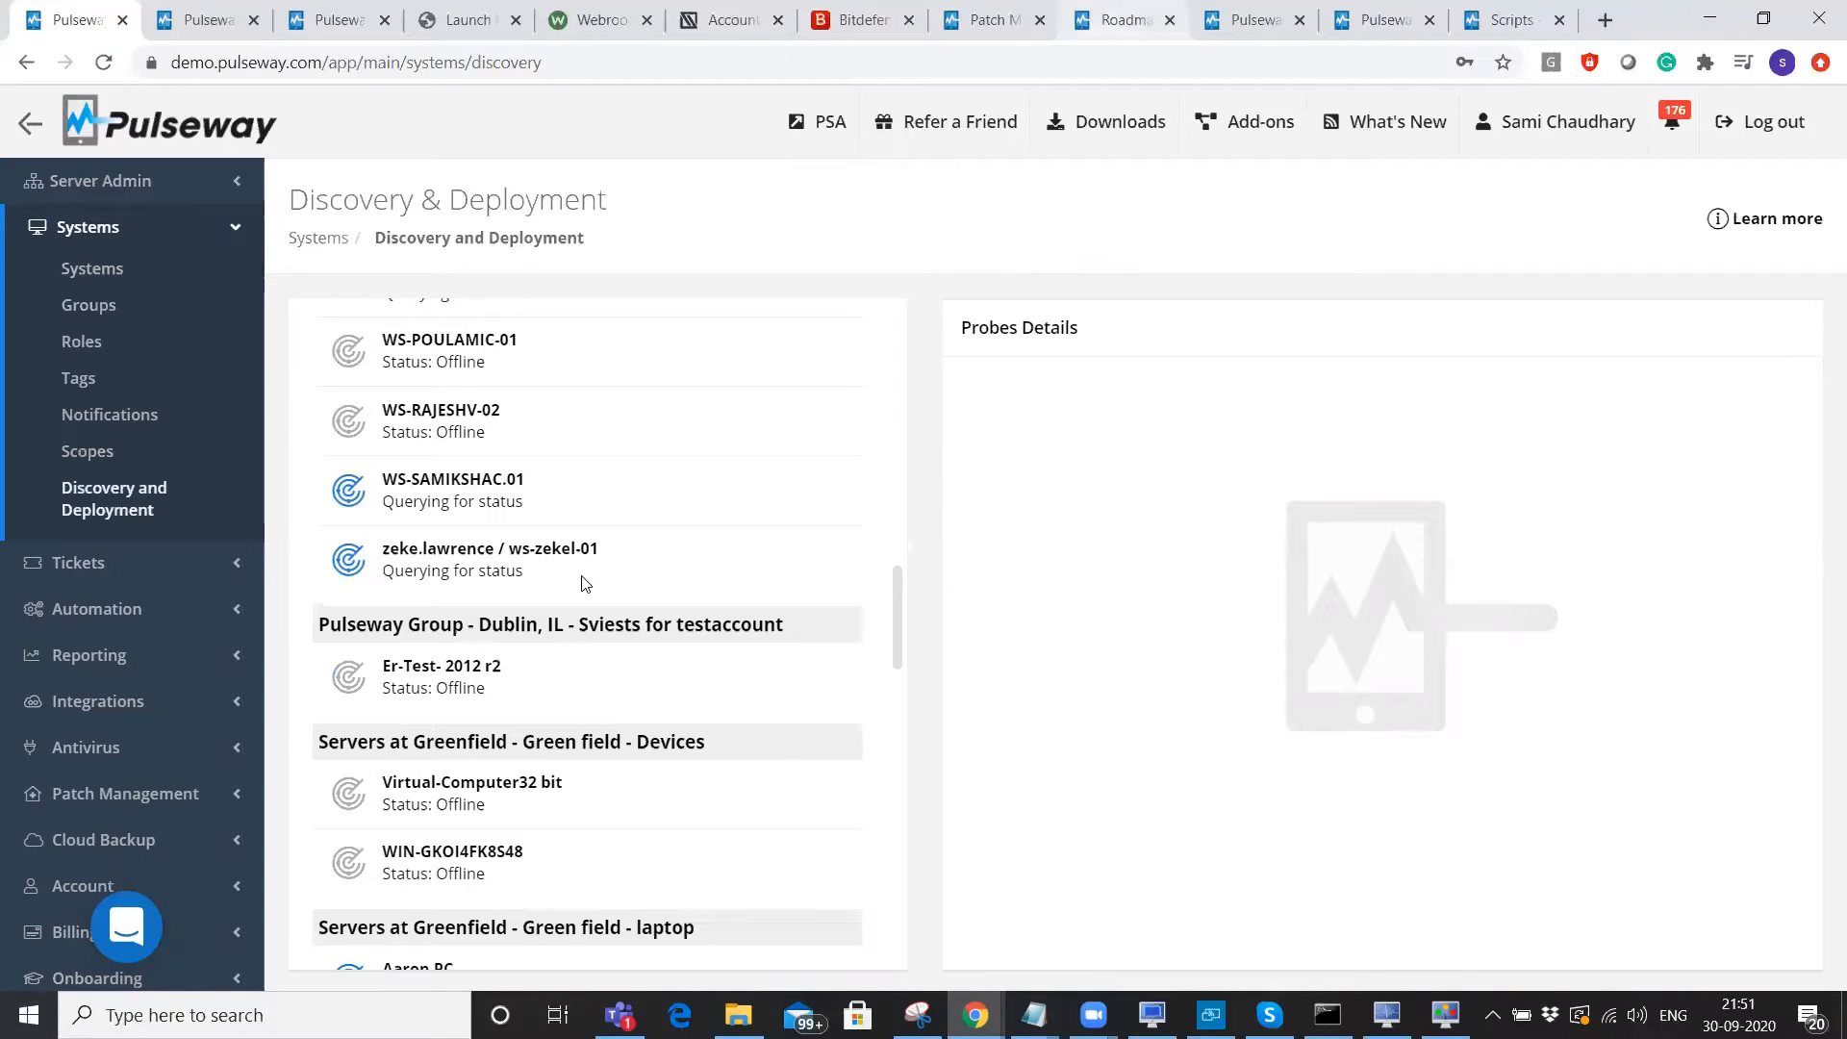
scroll(577, 625, "down", 8)
left_click(471, 861)
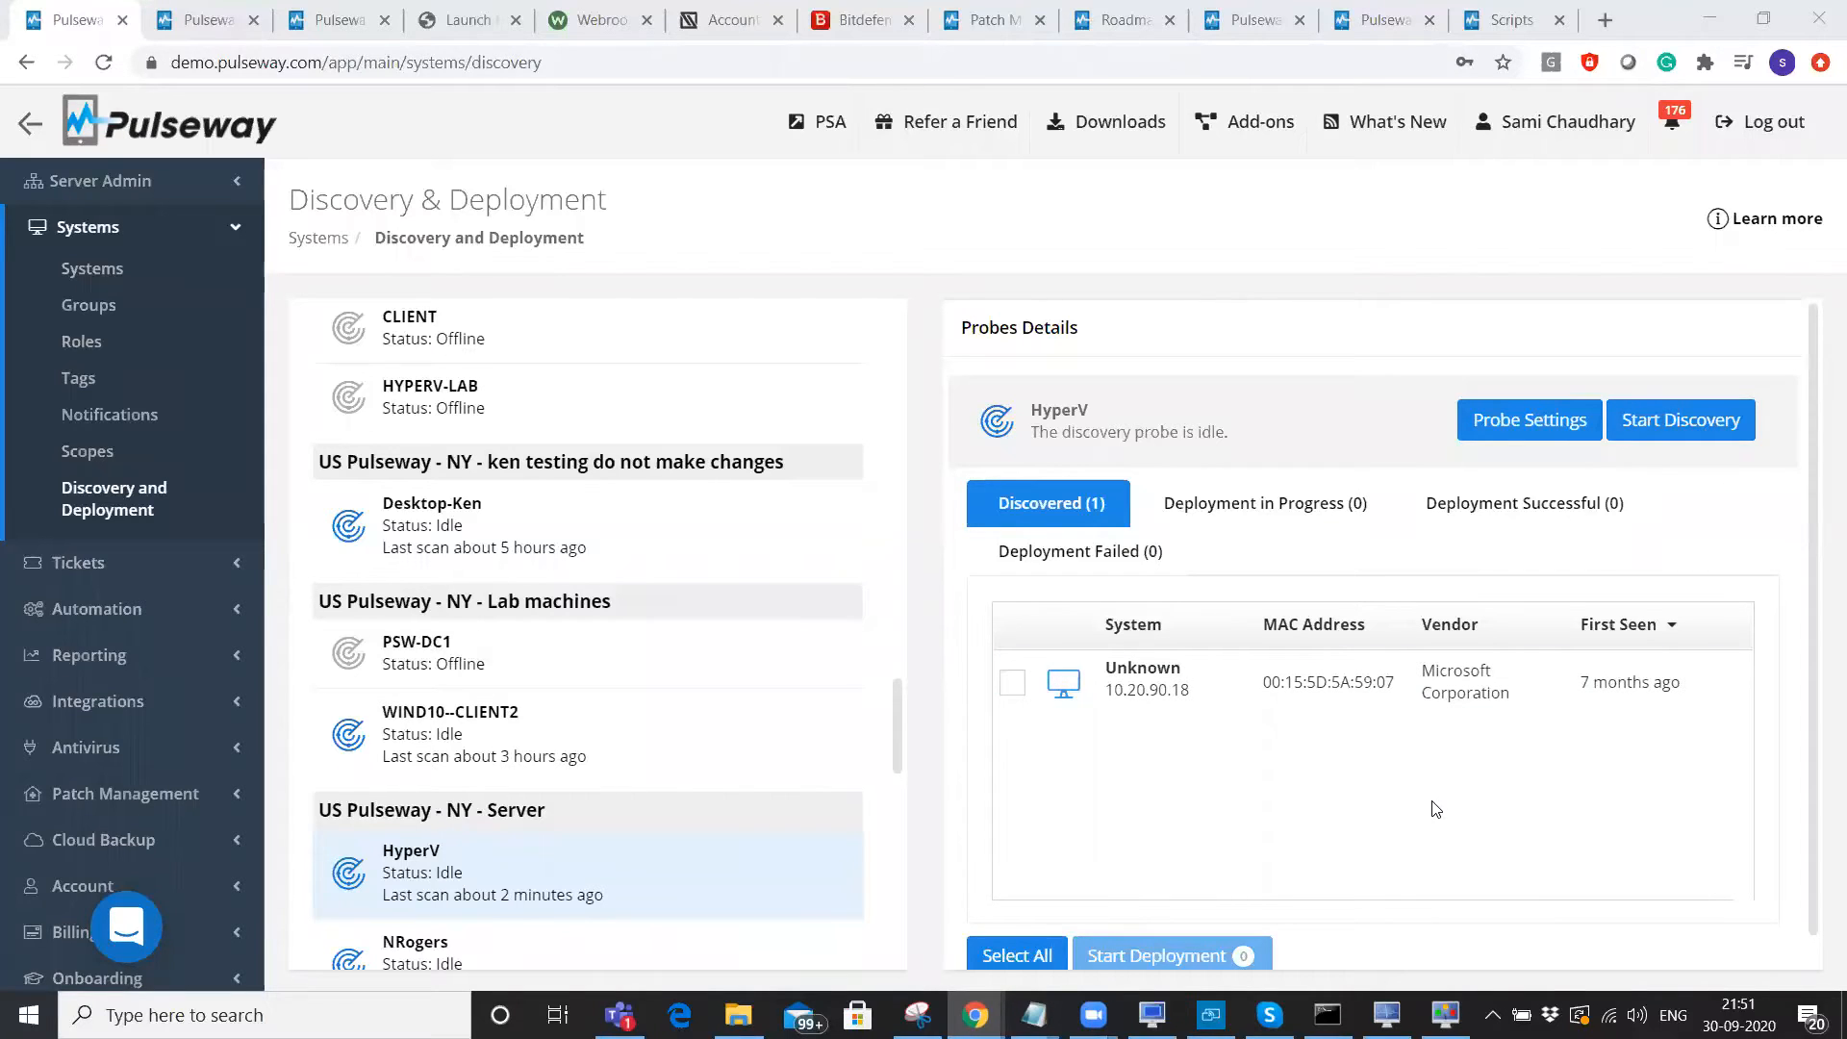
Mark the Unknown system, review and cancel its Deploy dialog, then re-expand US Pulseway in Configuration.
left_click(1285, 681)
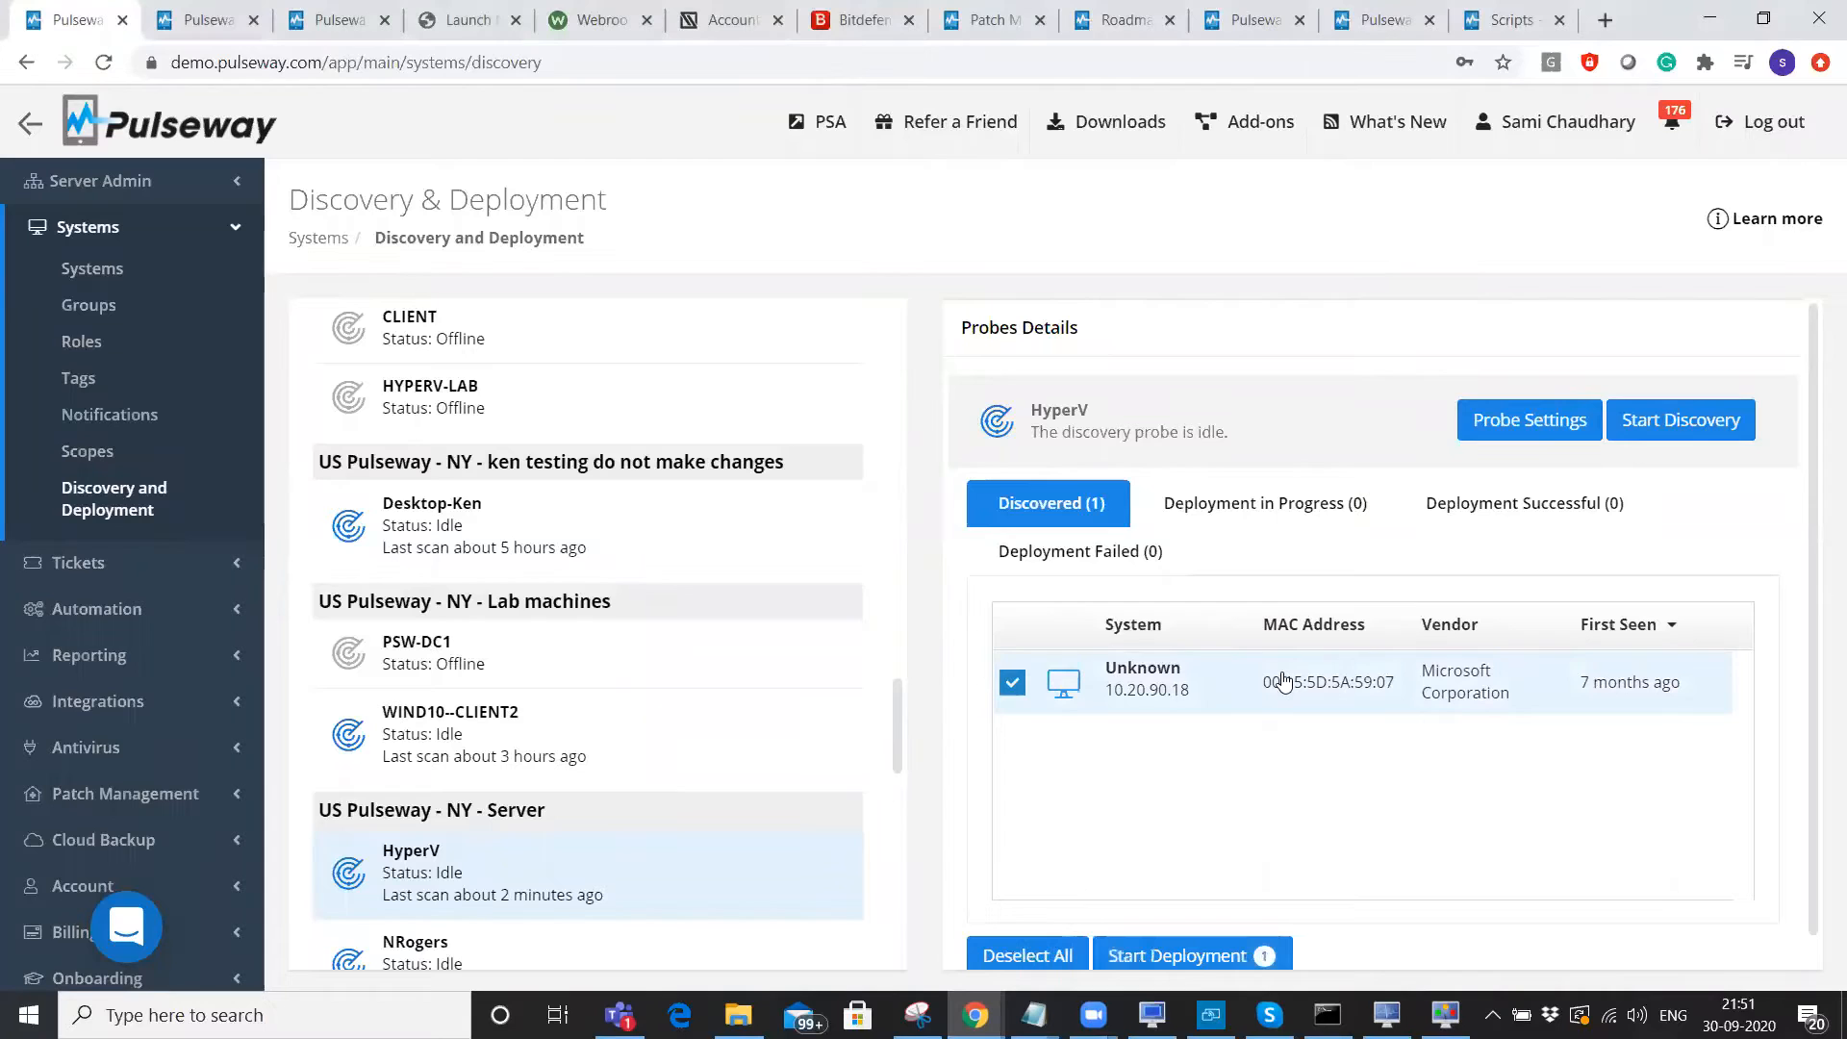
left_click(1147, 950)
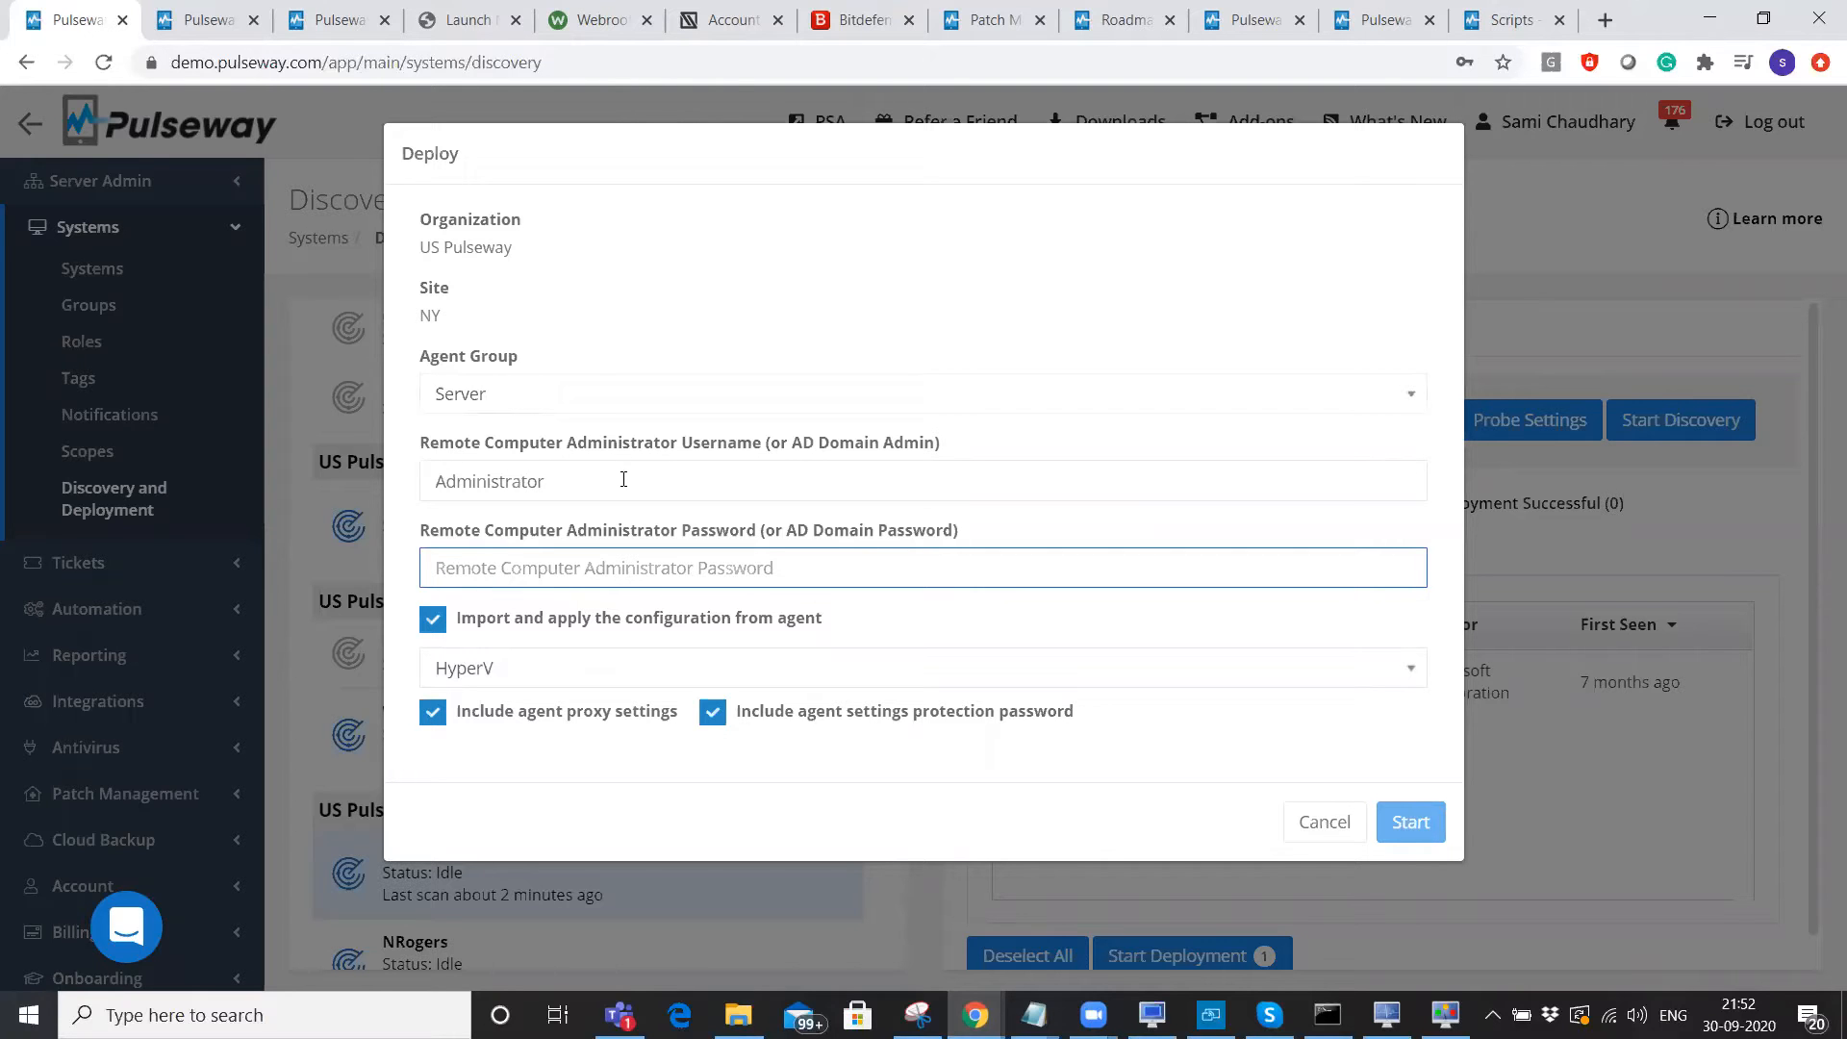
left_click(1333, 833)
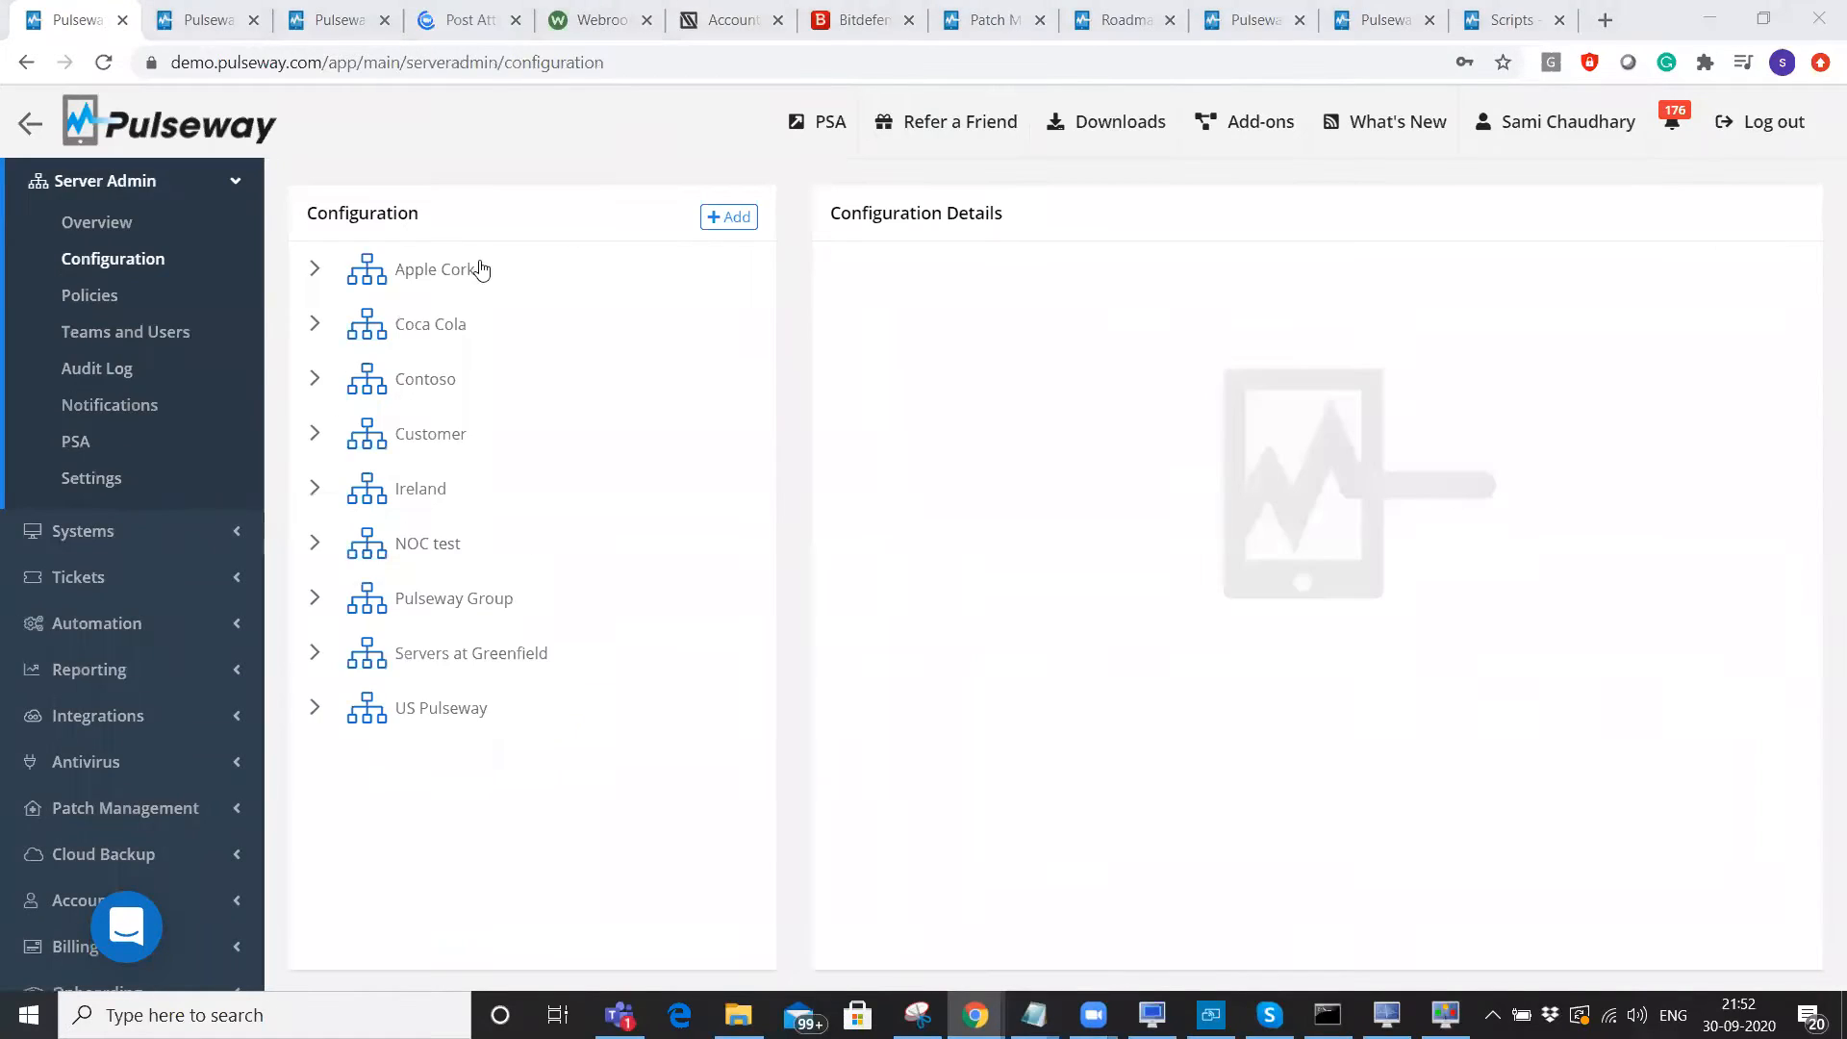
left_click(314, 708)
Expand Dallas, then review Pulseway Manager's Registration, System, Notifications and Settings pages before returning to Chrome.
left_click(340, 762)
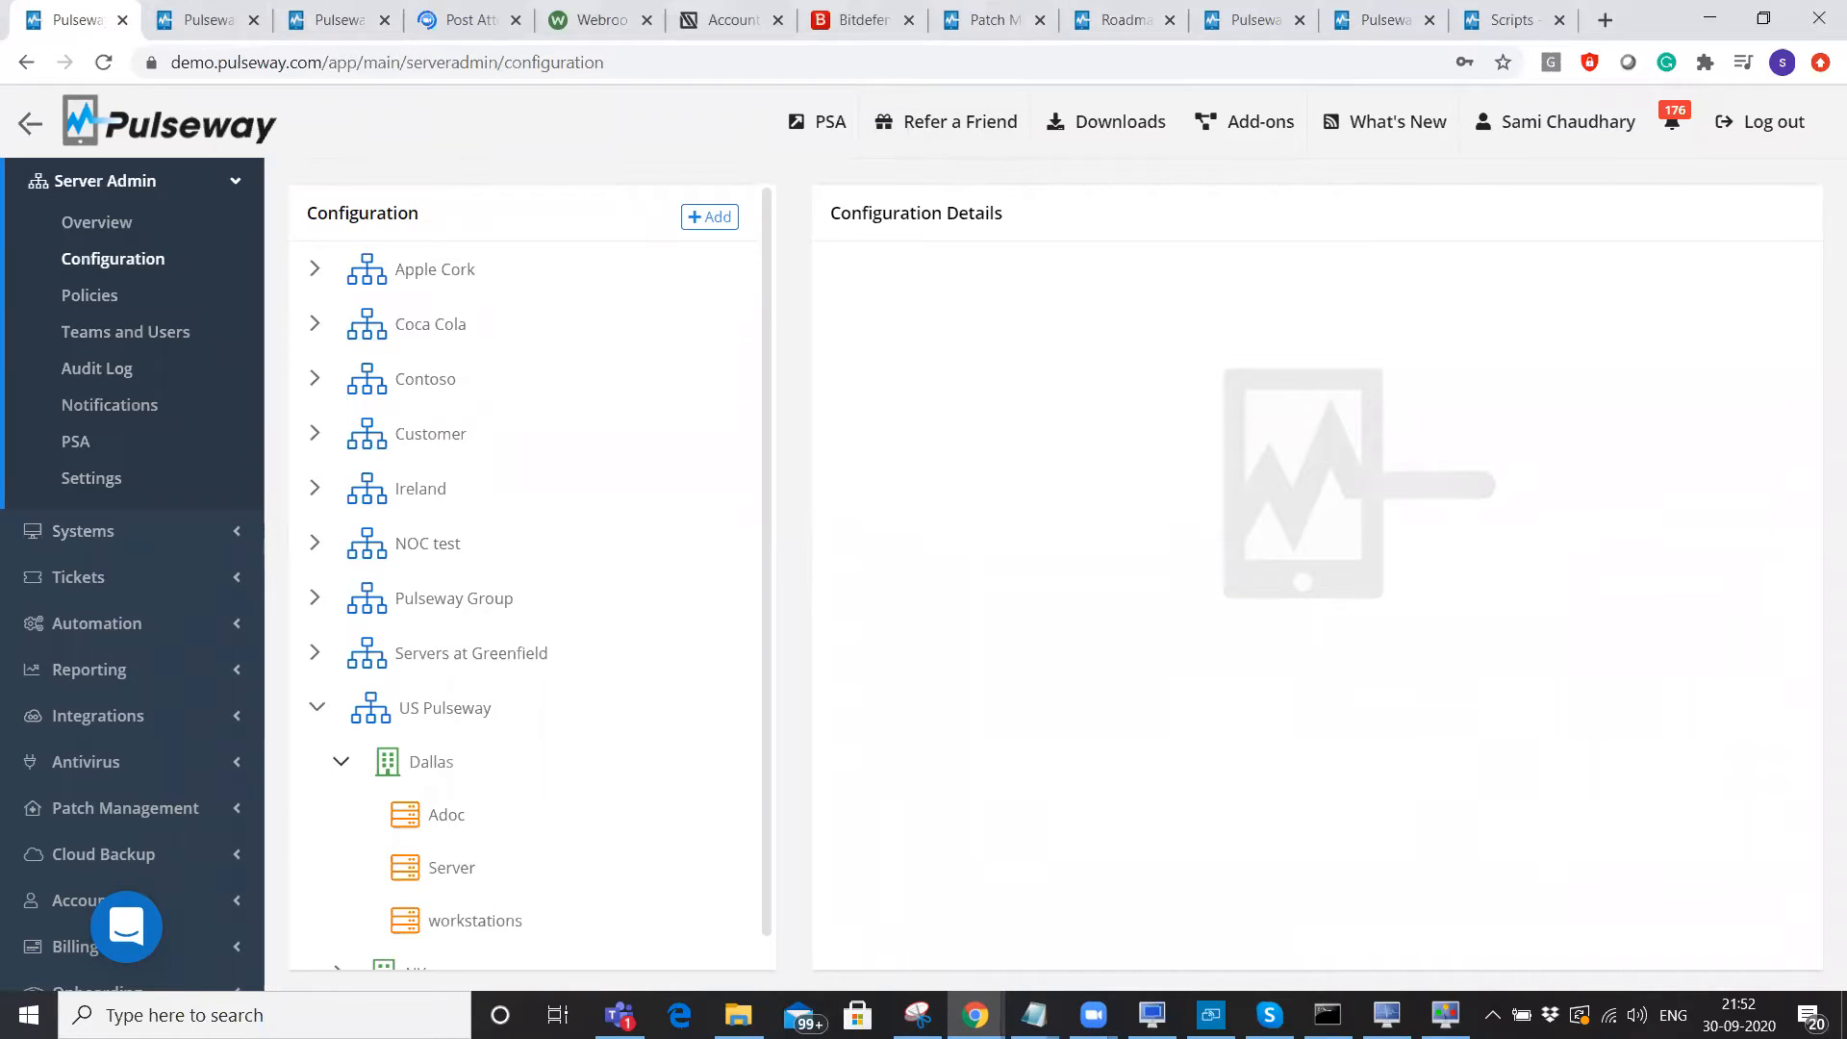
left_click(1386, 1015)
left_click(568, 206)
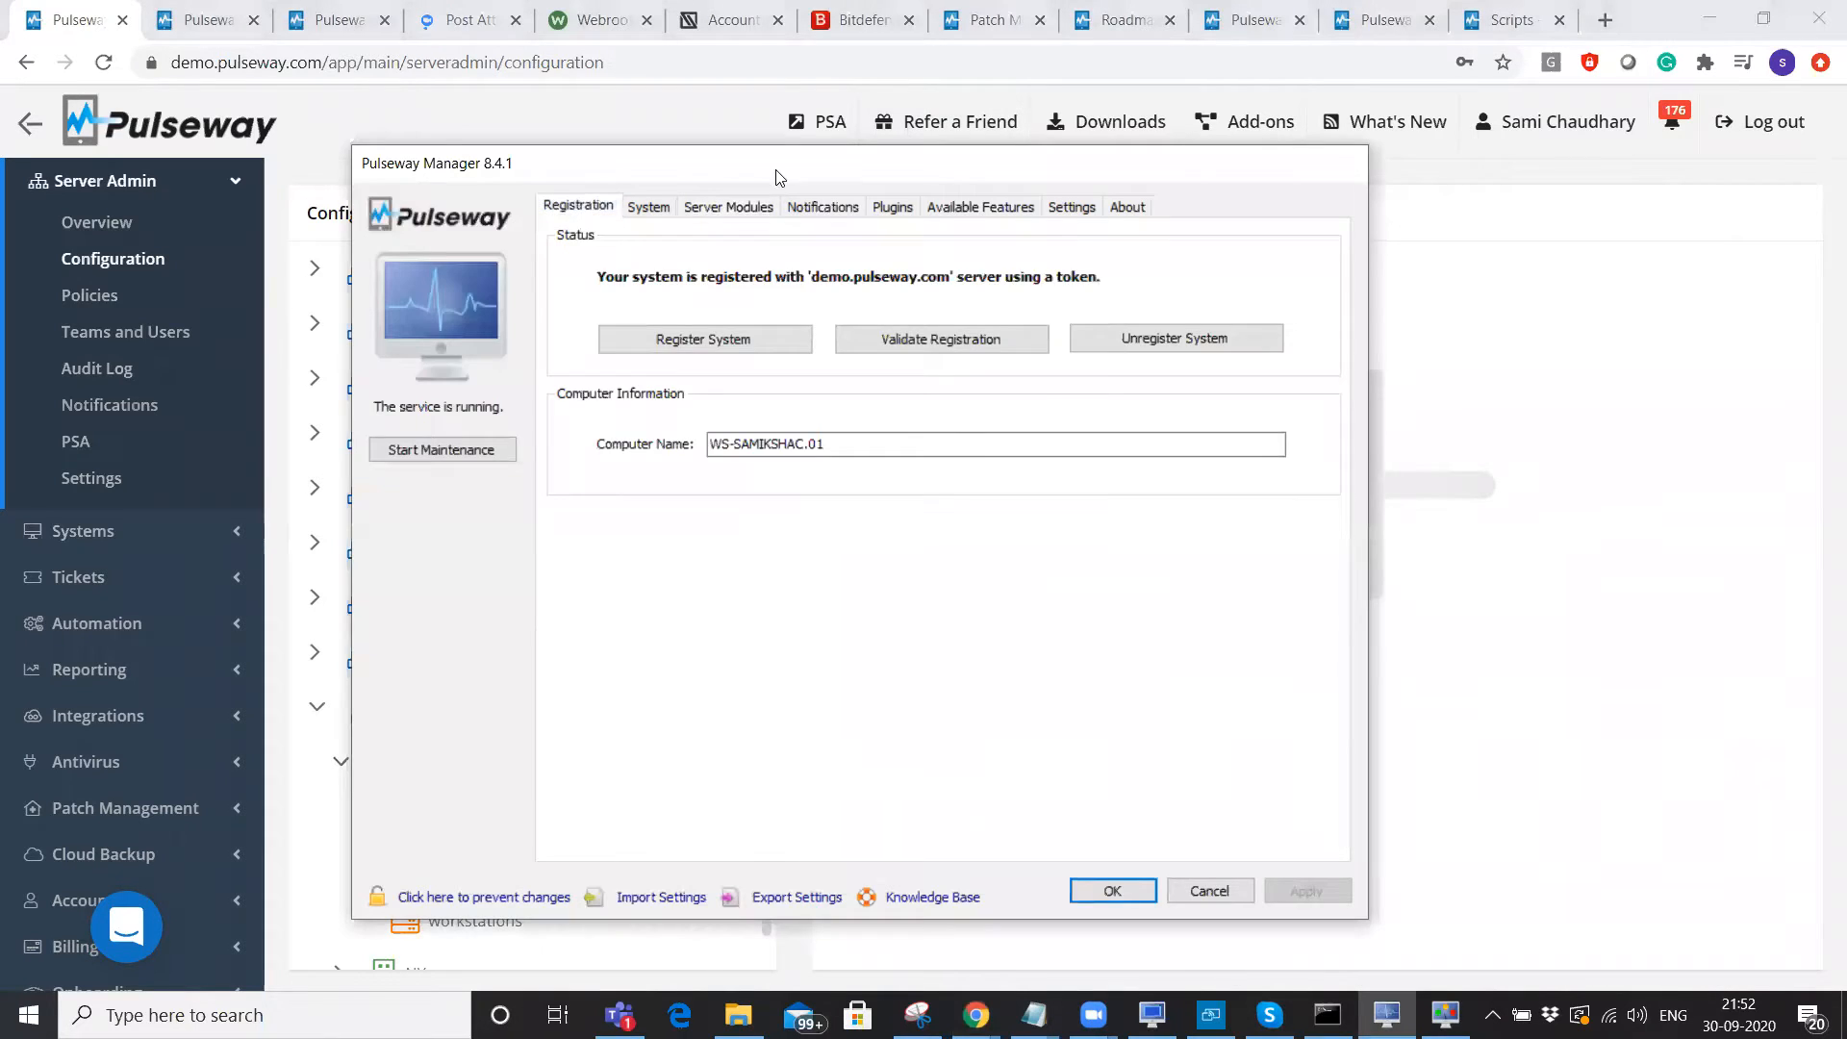
left_click_drag(779, 178, 863, 174)
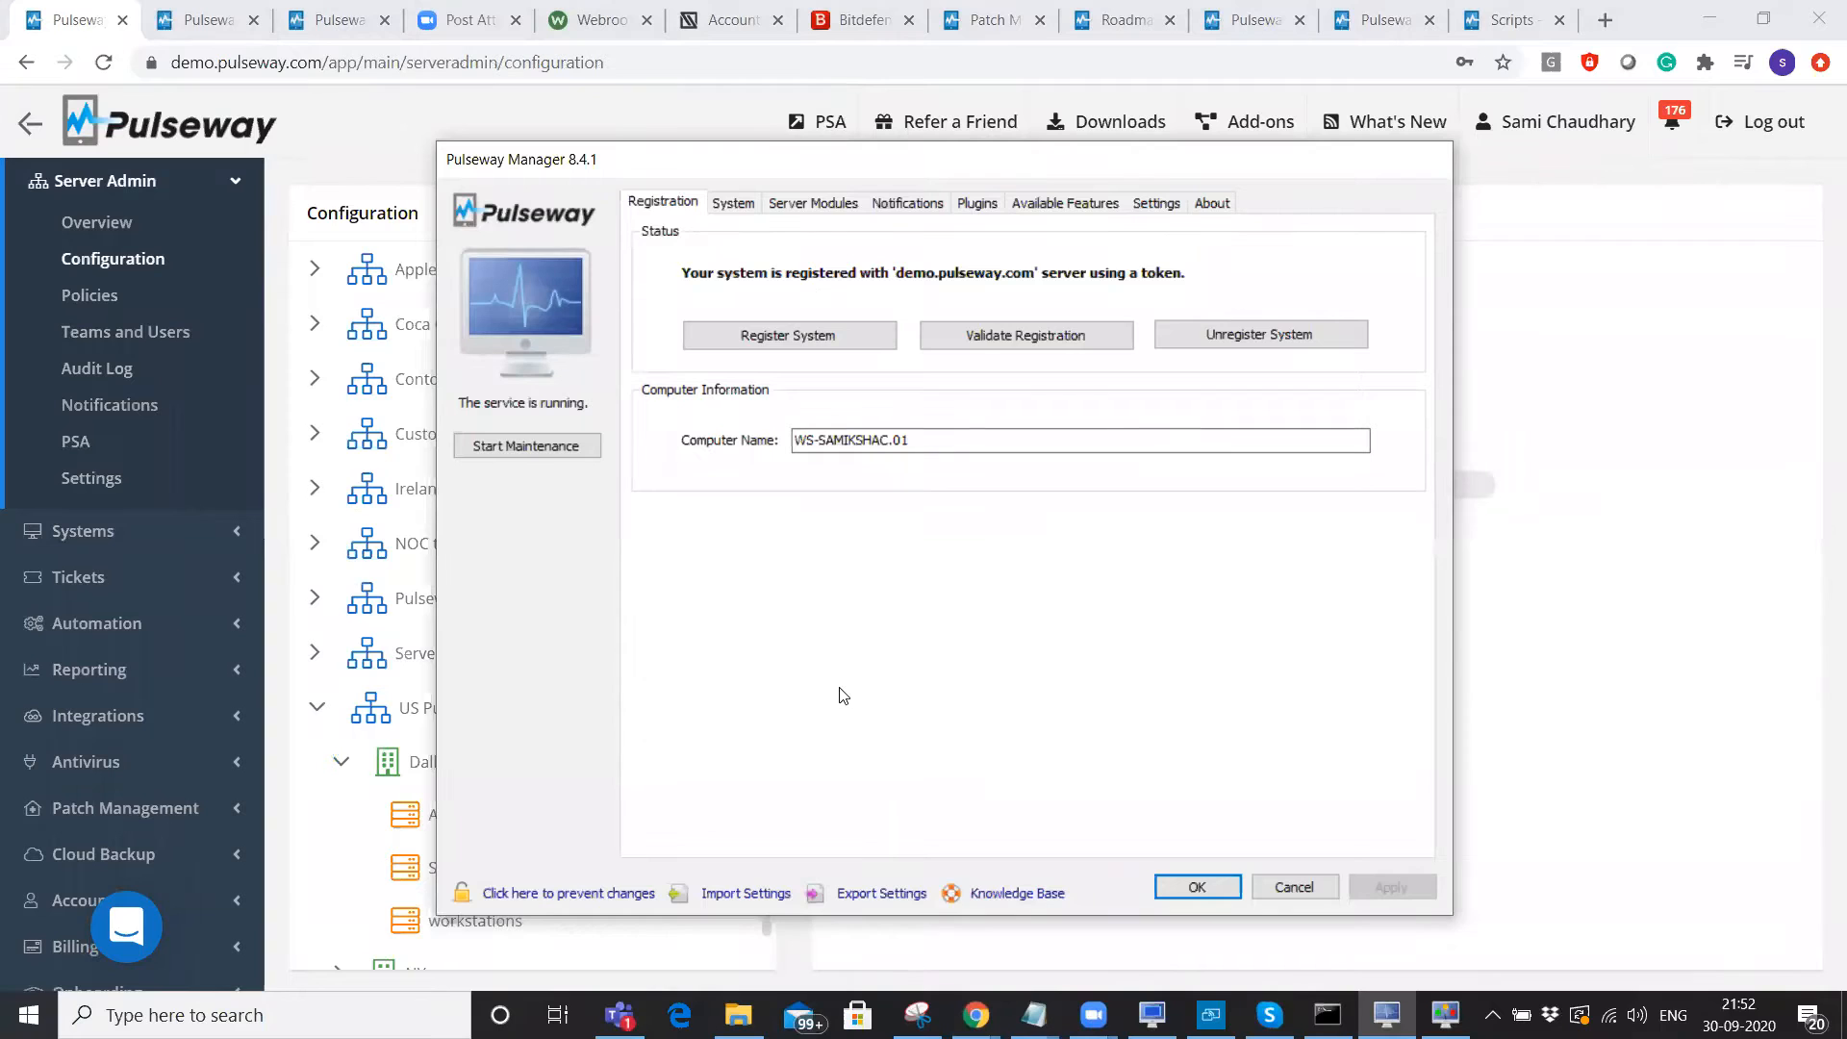
left_click(737, 203)
left_click(905, 205)
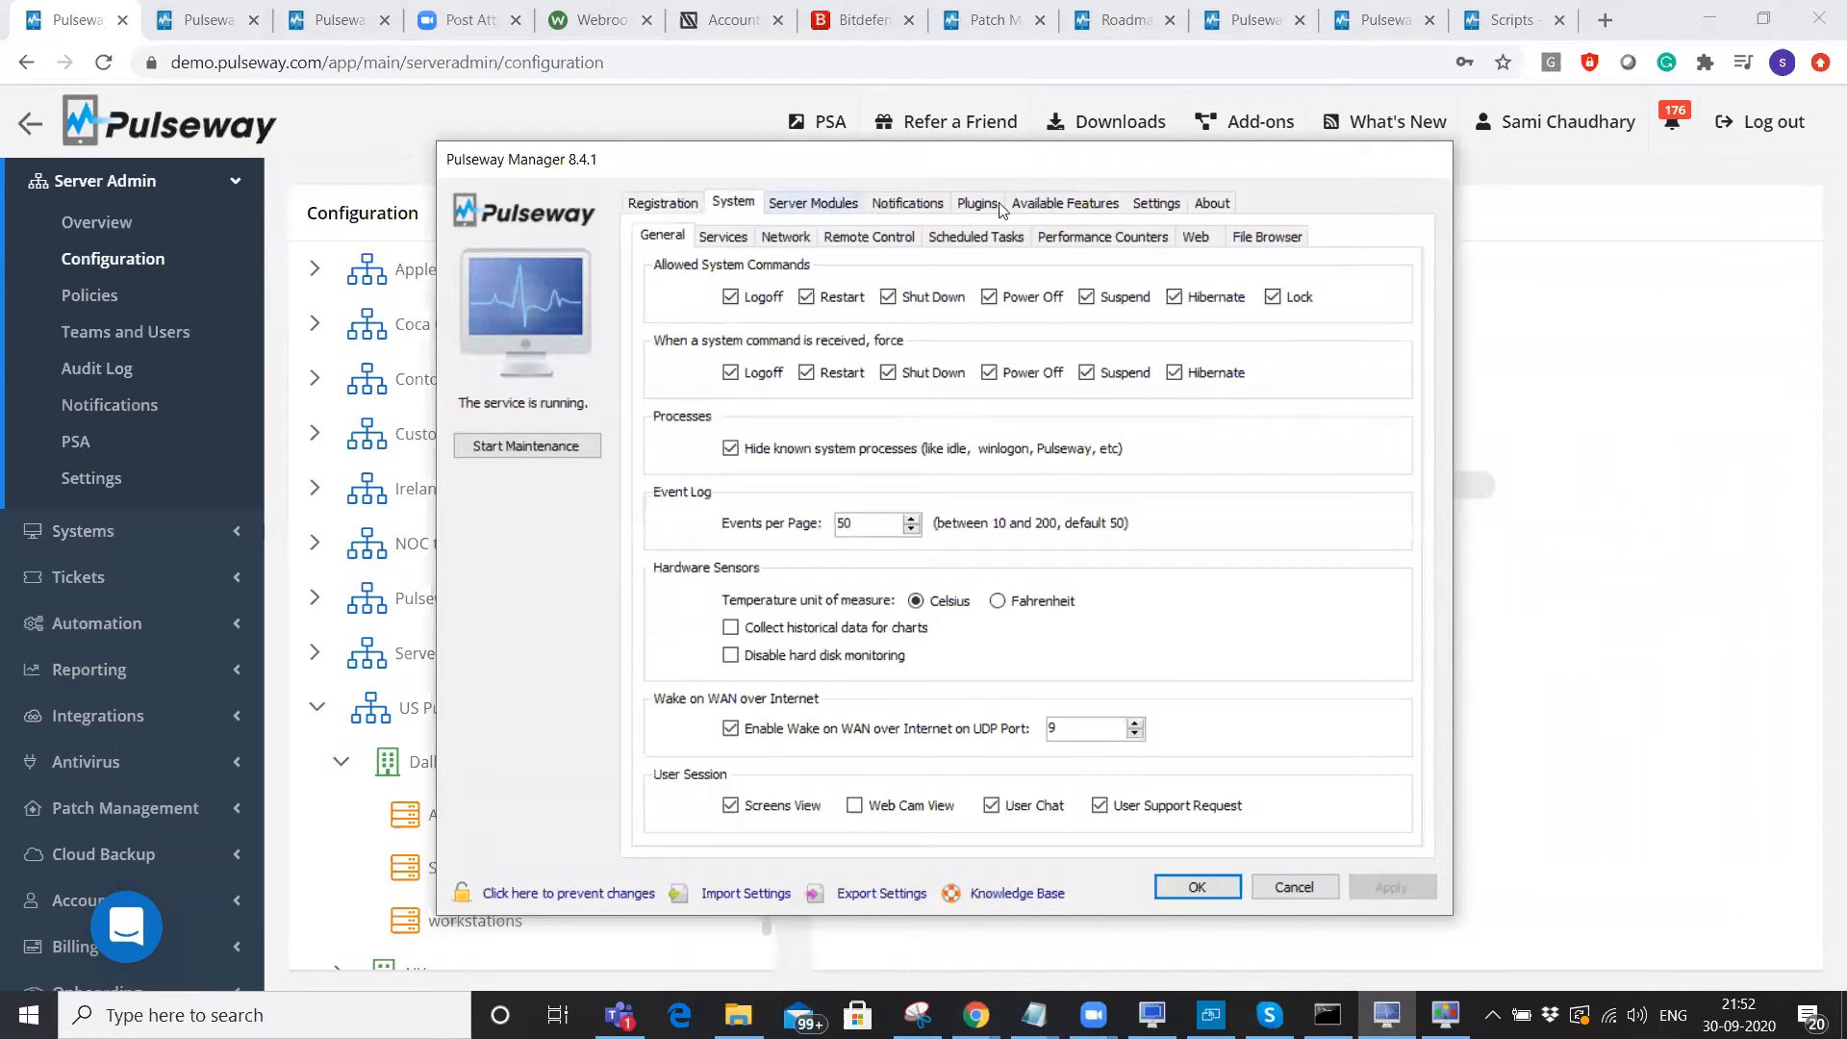
left_click(1157, 205)
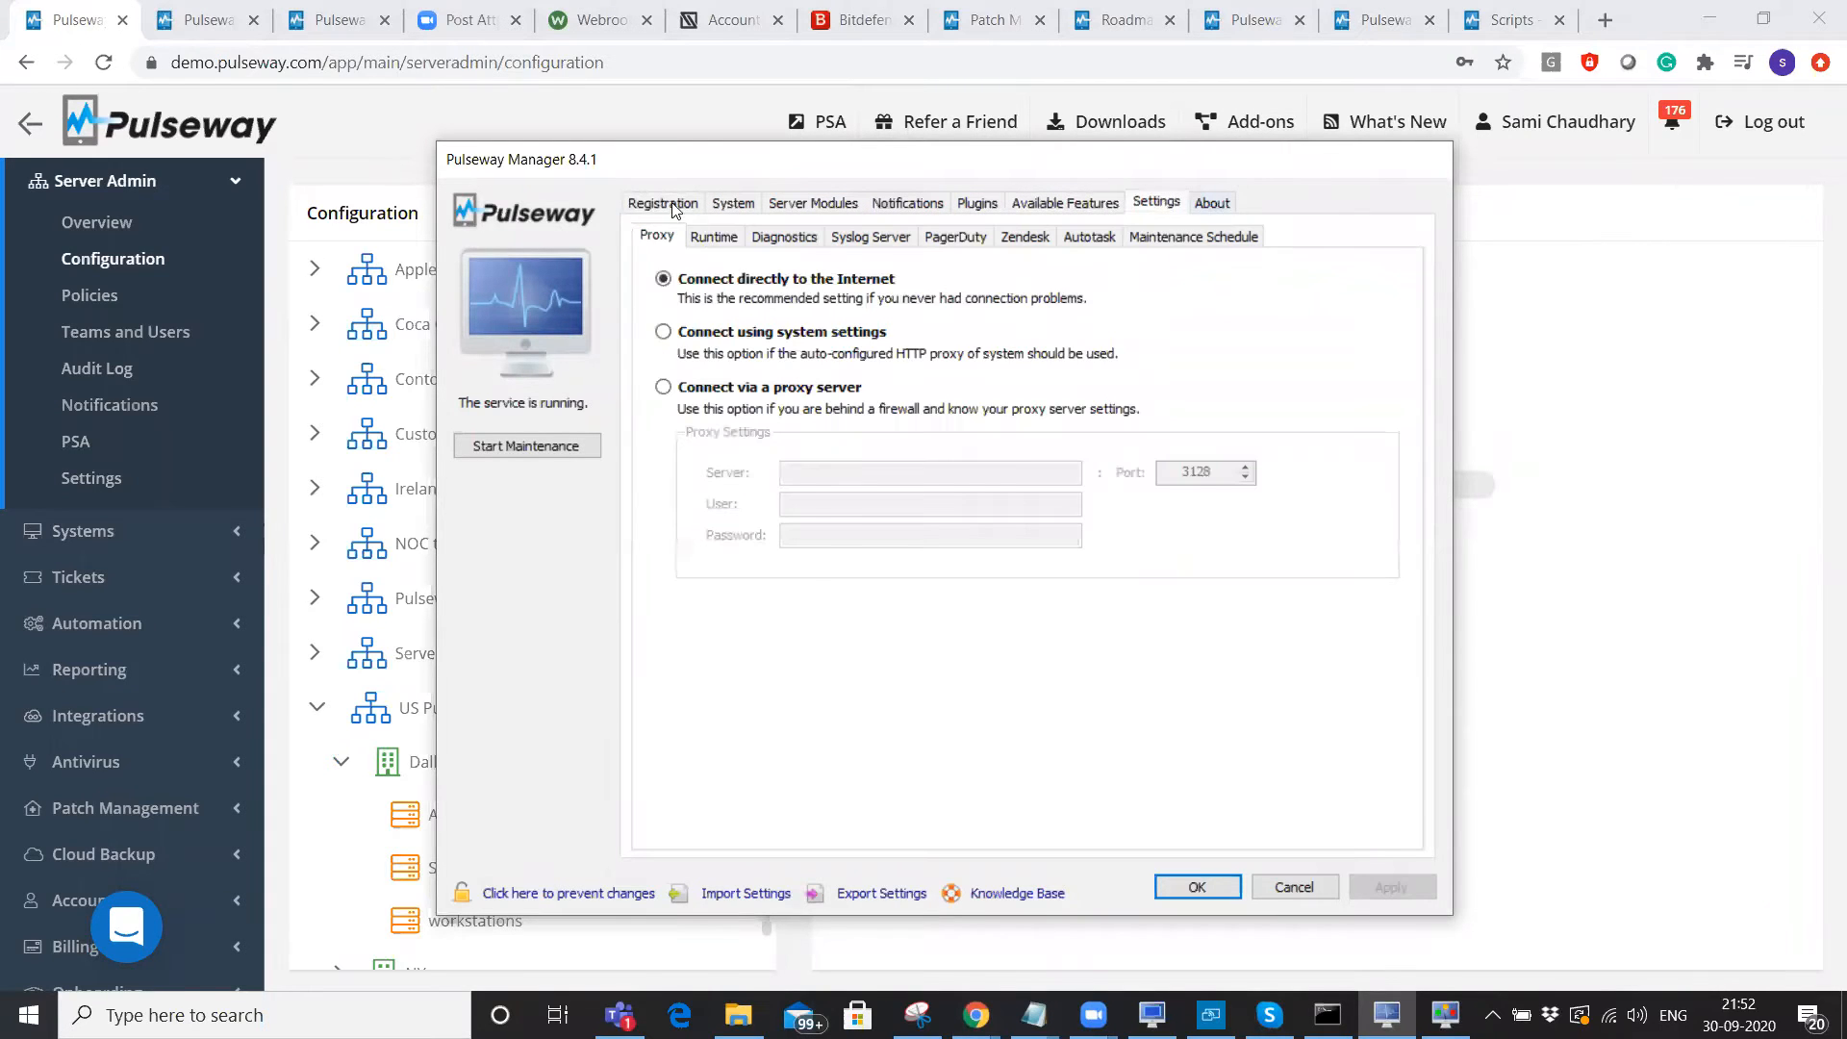
key("ctrl+Tab")
key("ctrl+Tab")
left_click(780, 205)
left_click(904, 204)
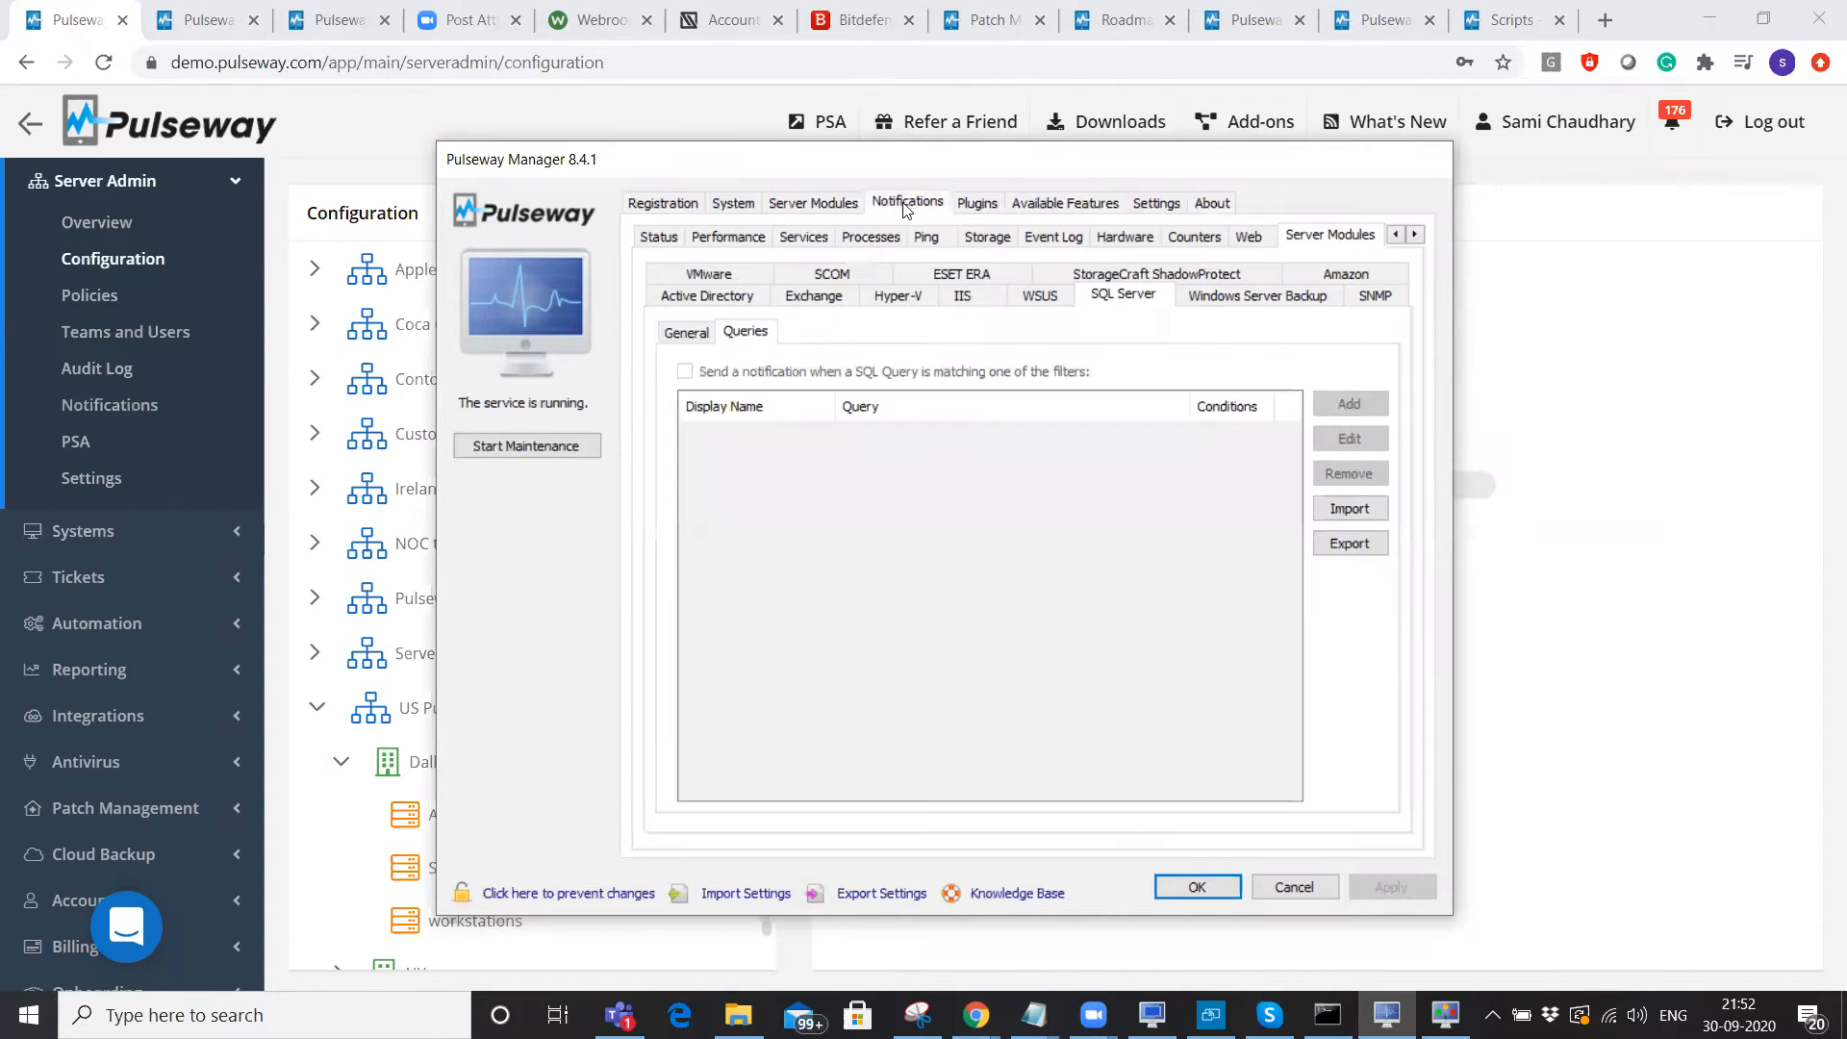
left_click(693, 205)
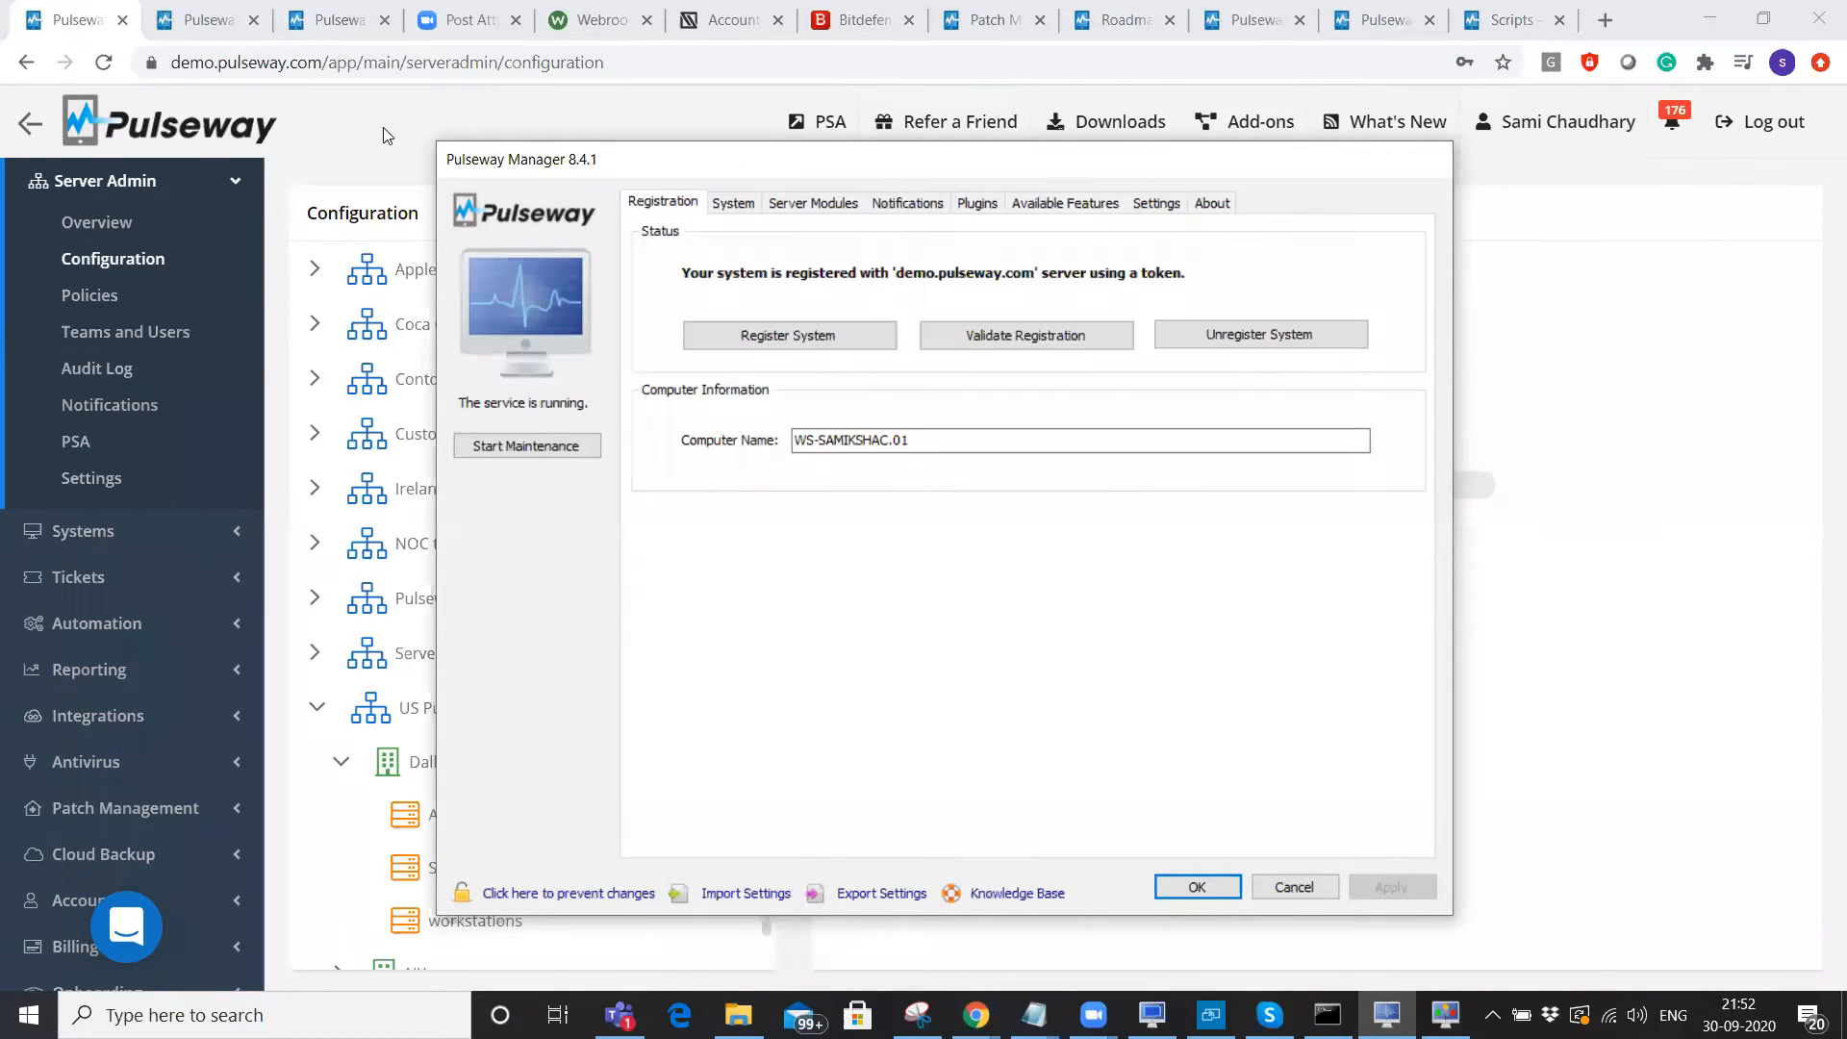
left_click(415, 839)
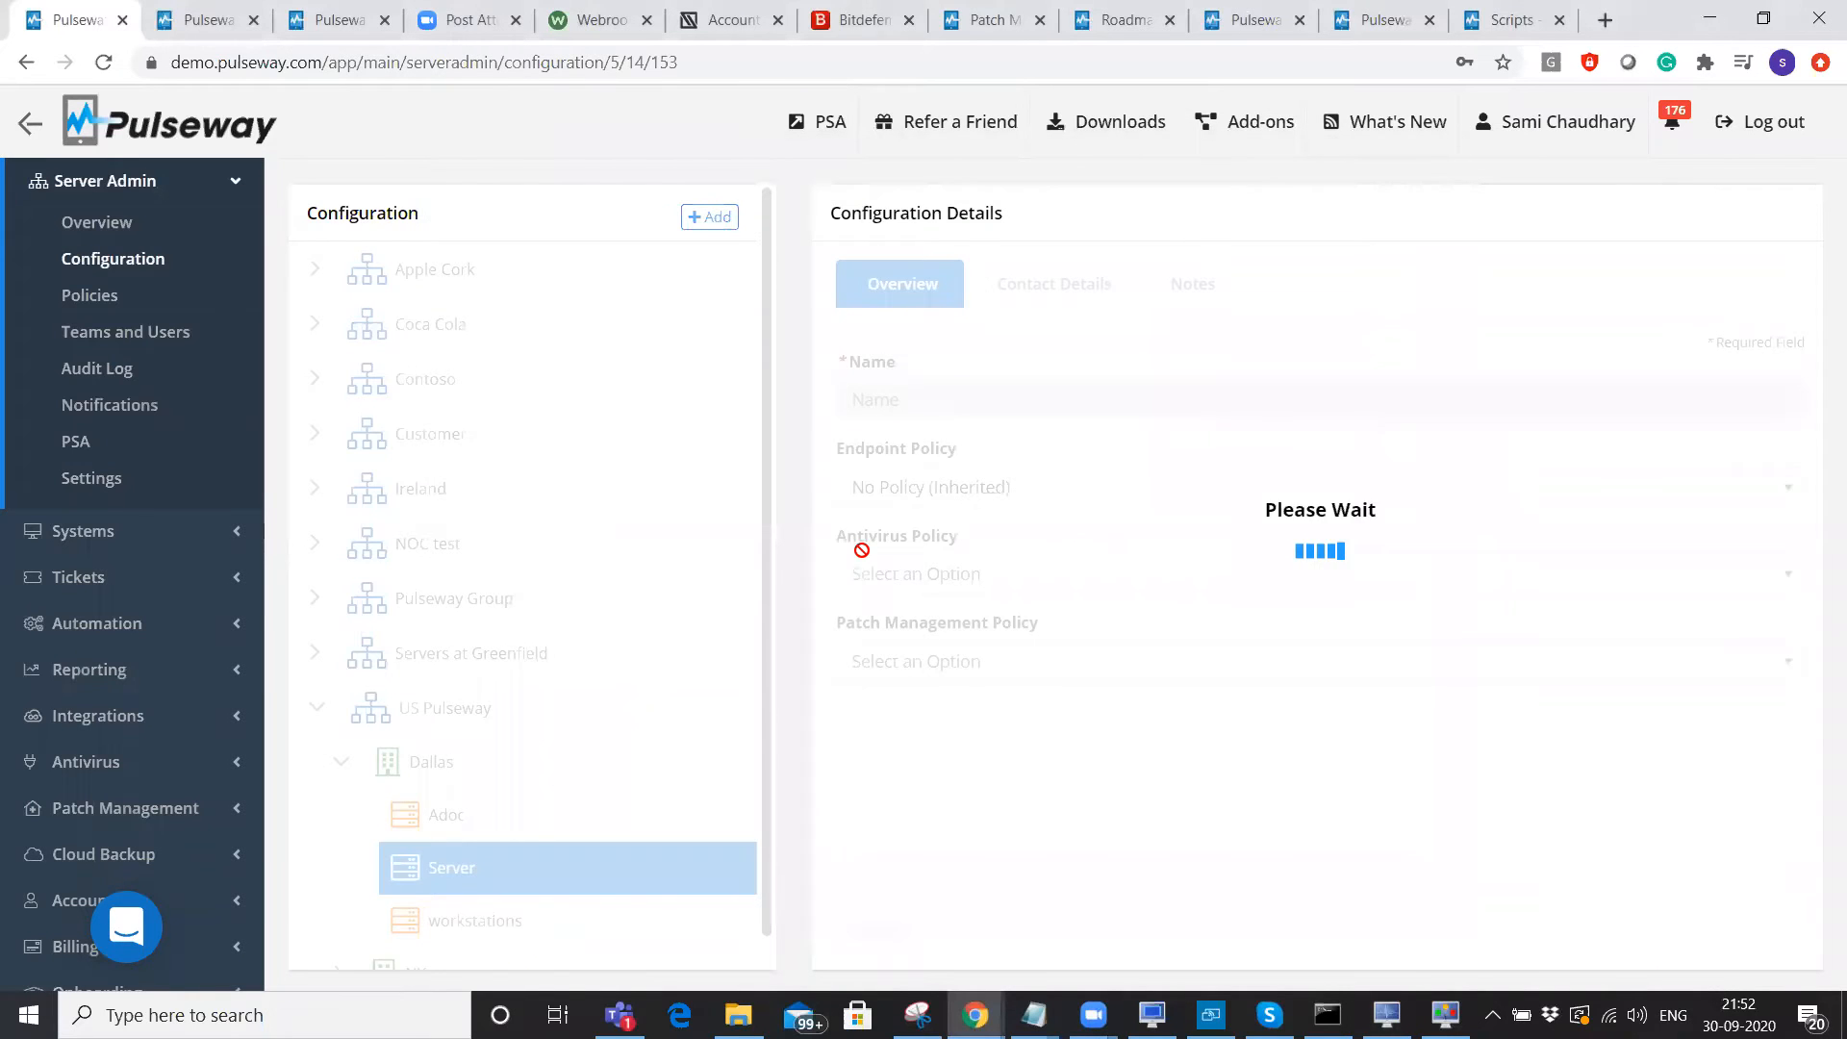
From the OS Patch report tab, open Server Admin Policies and start a new policy.
left_click_drag(842, 608, 1039, 643)
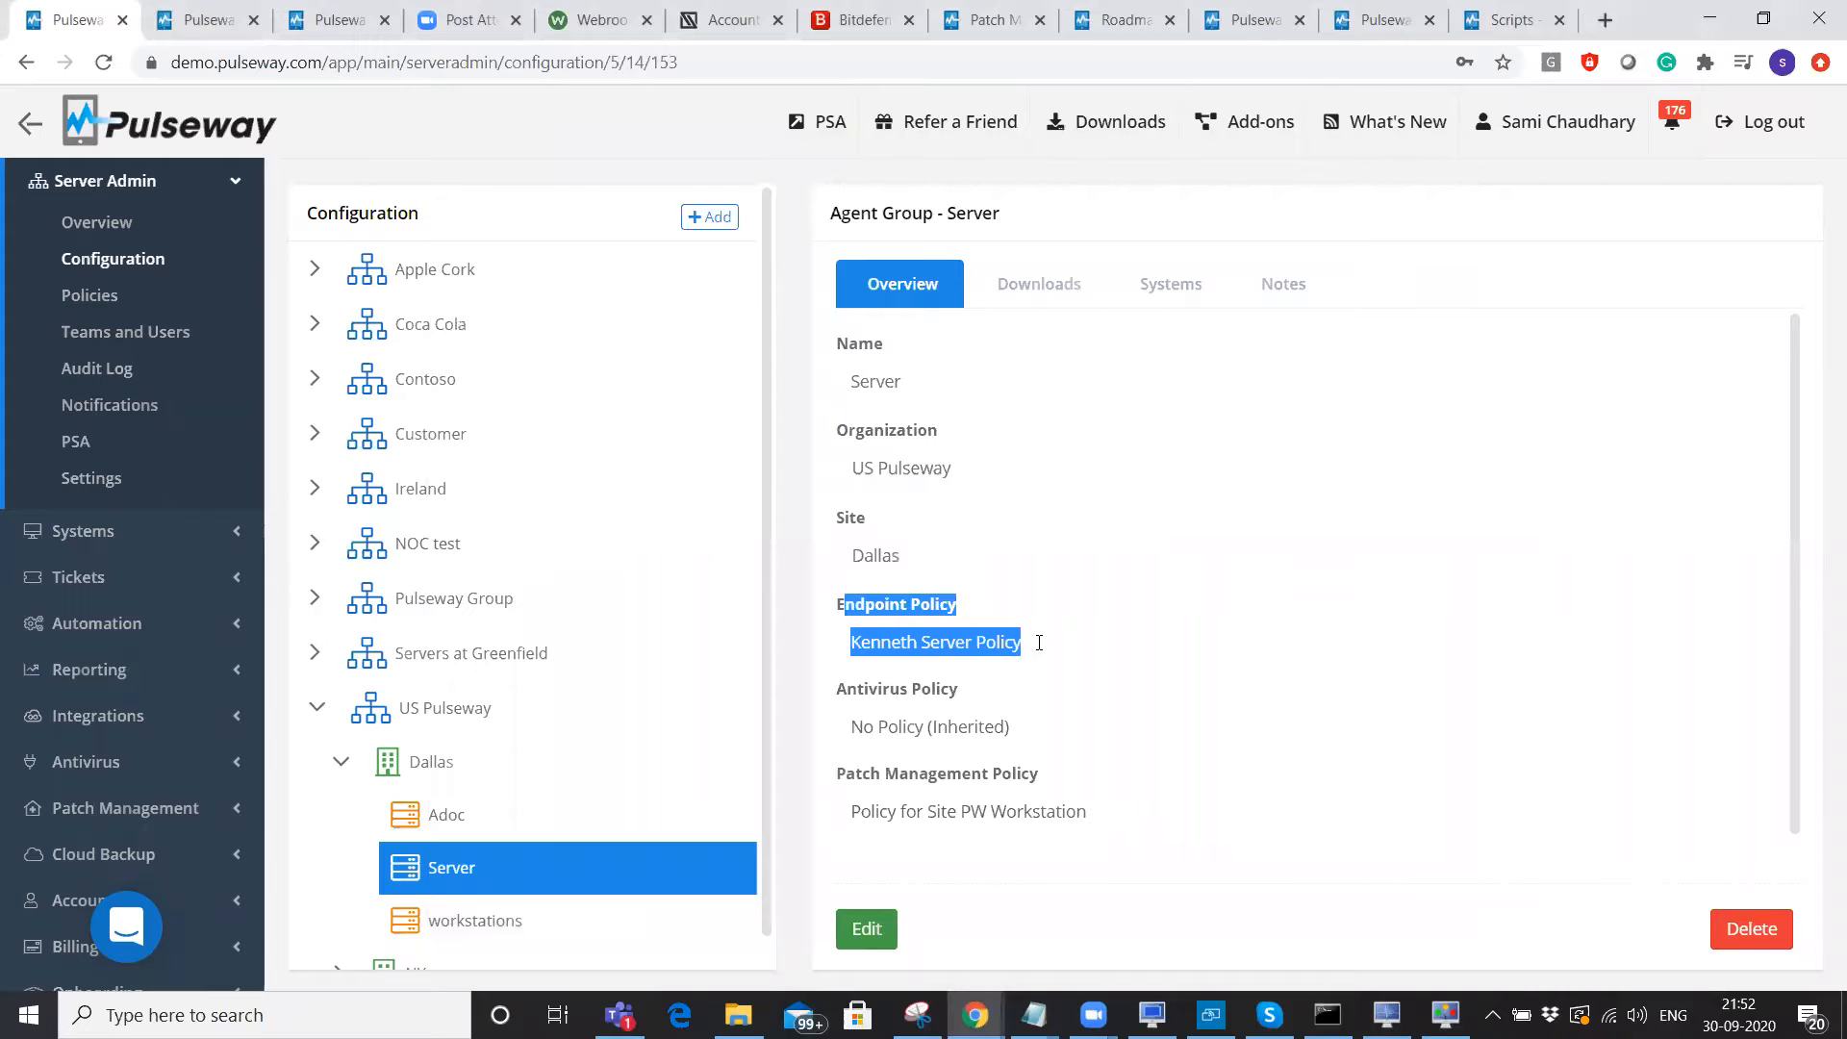
left_click(1039, 643)
left_click(197, 18)
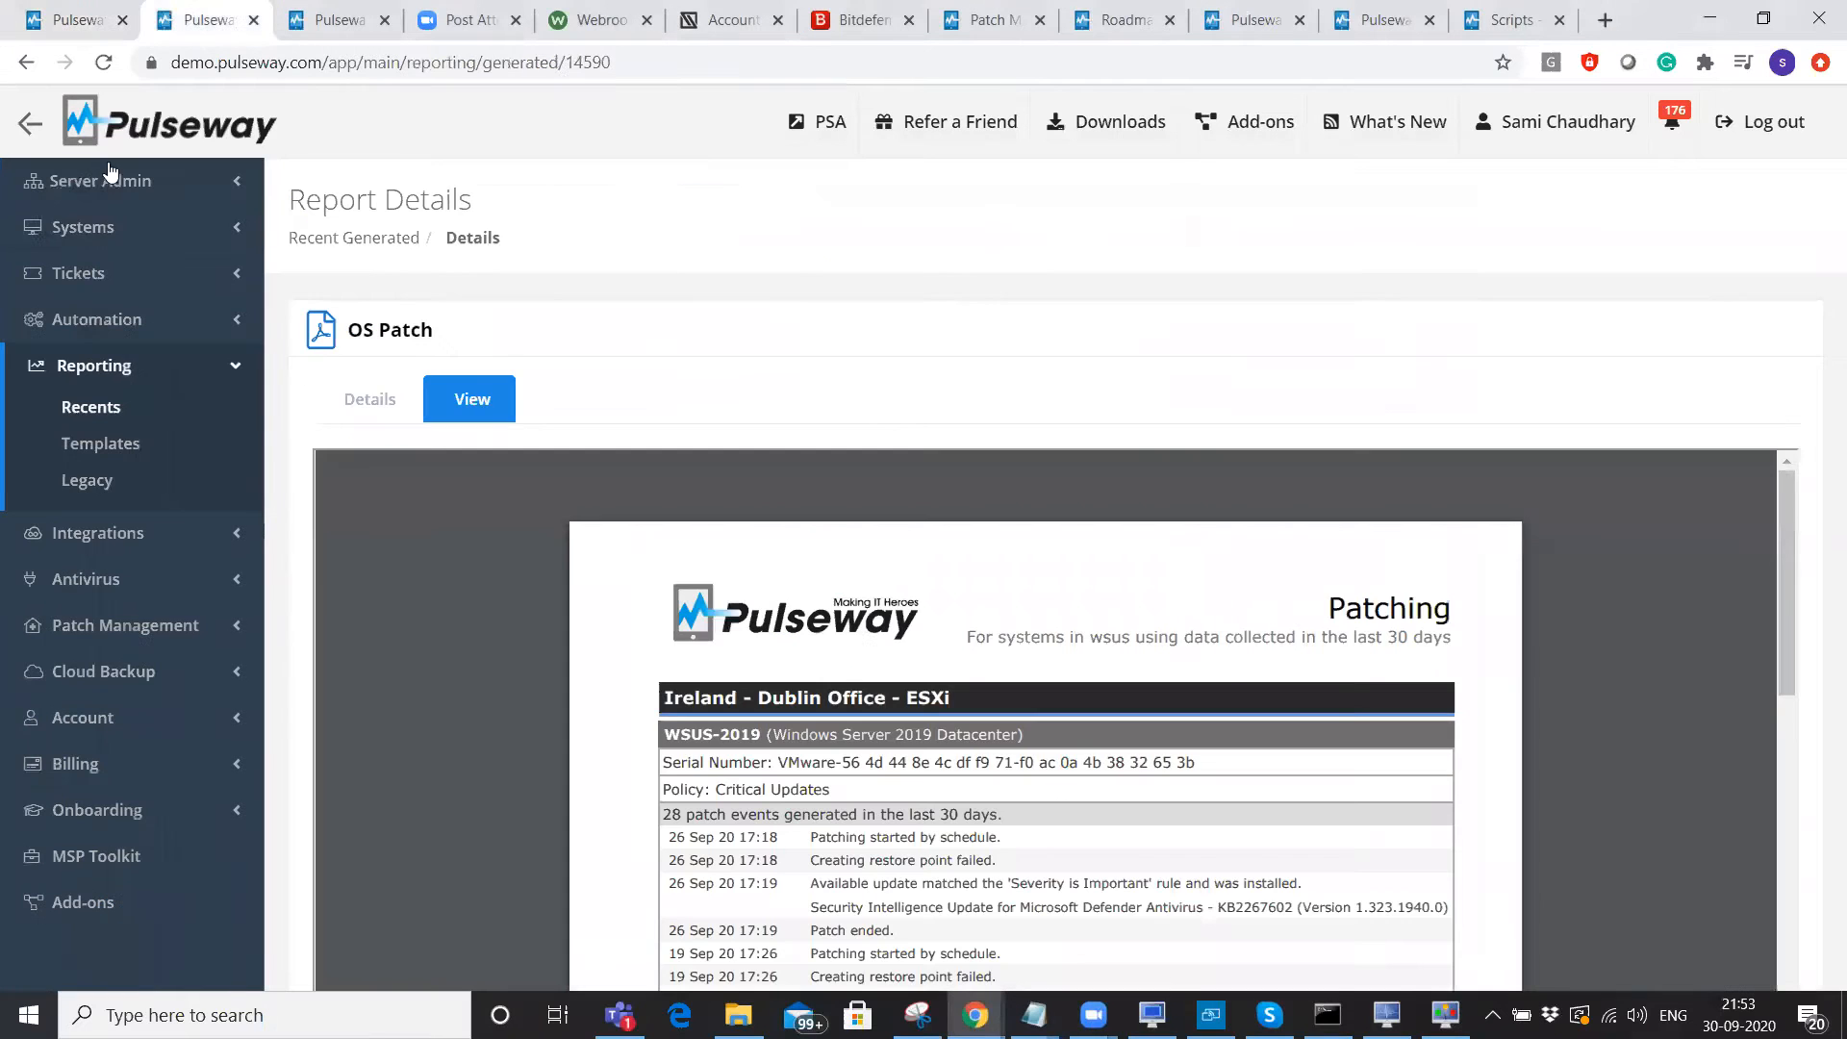
left_click(113, 188)
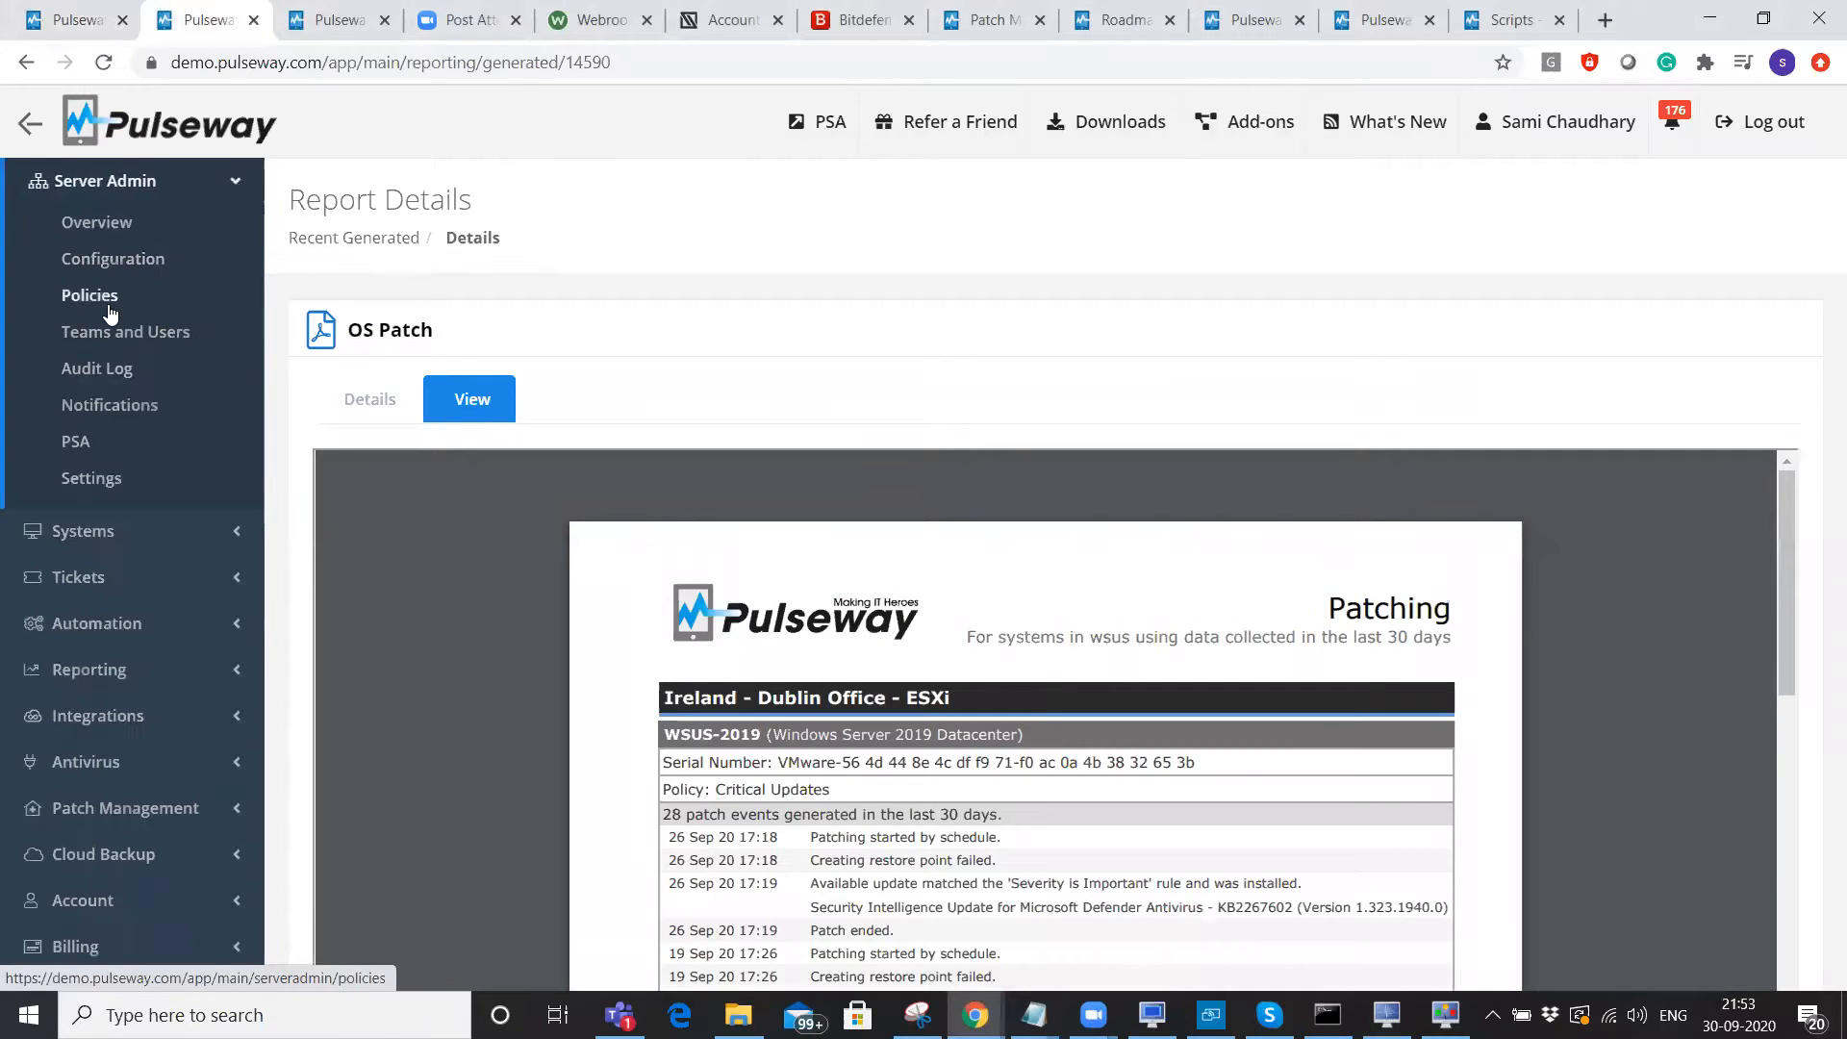
left_click(112, 314)
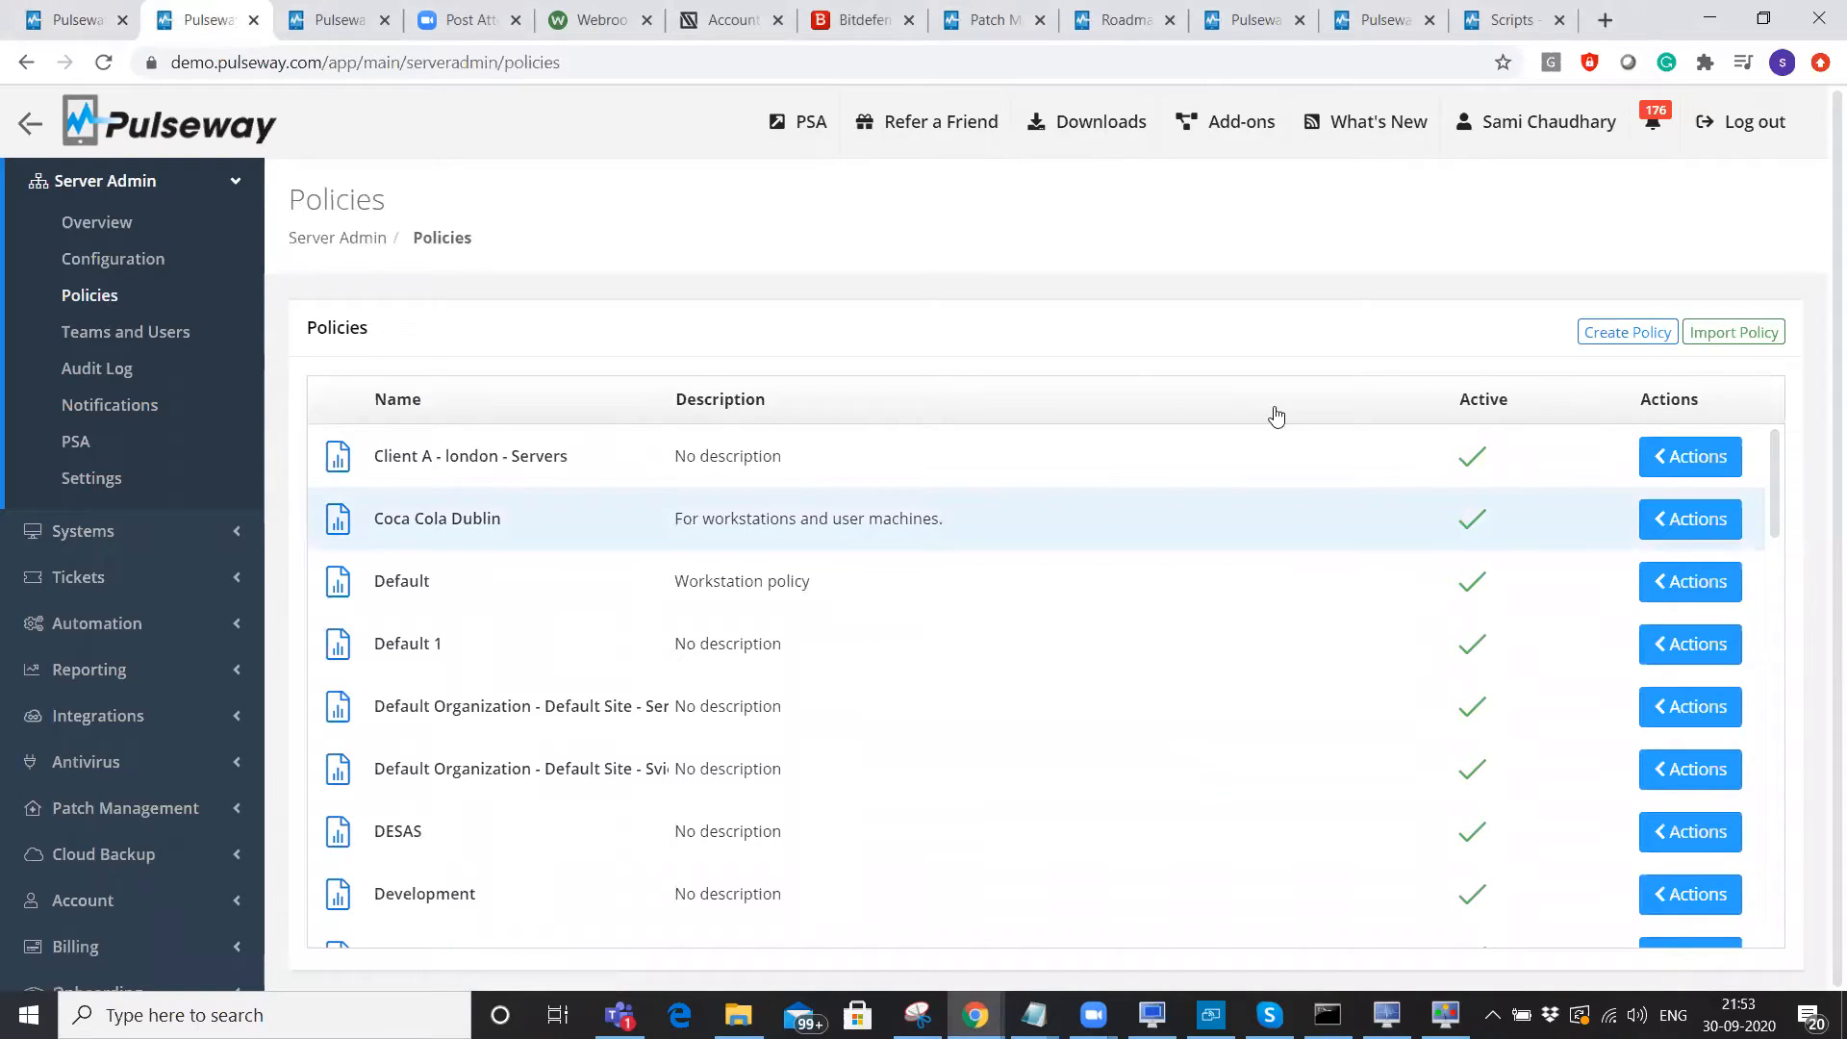
left_click(1616, 331)
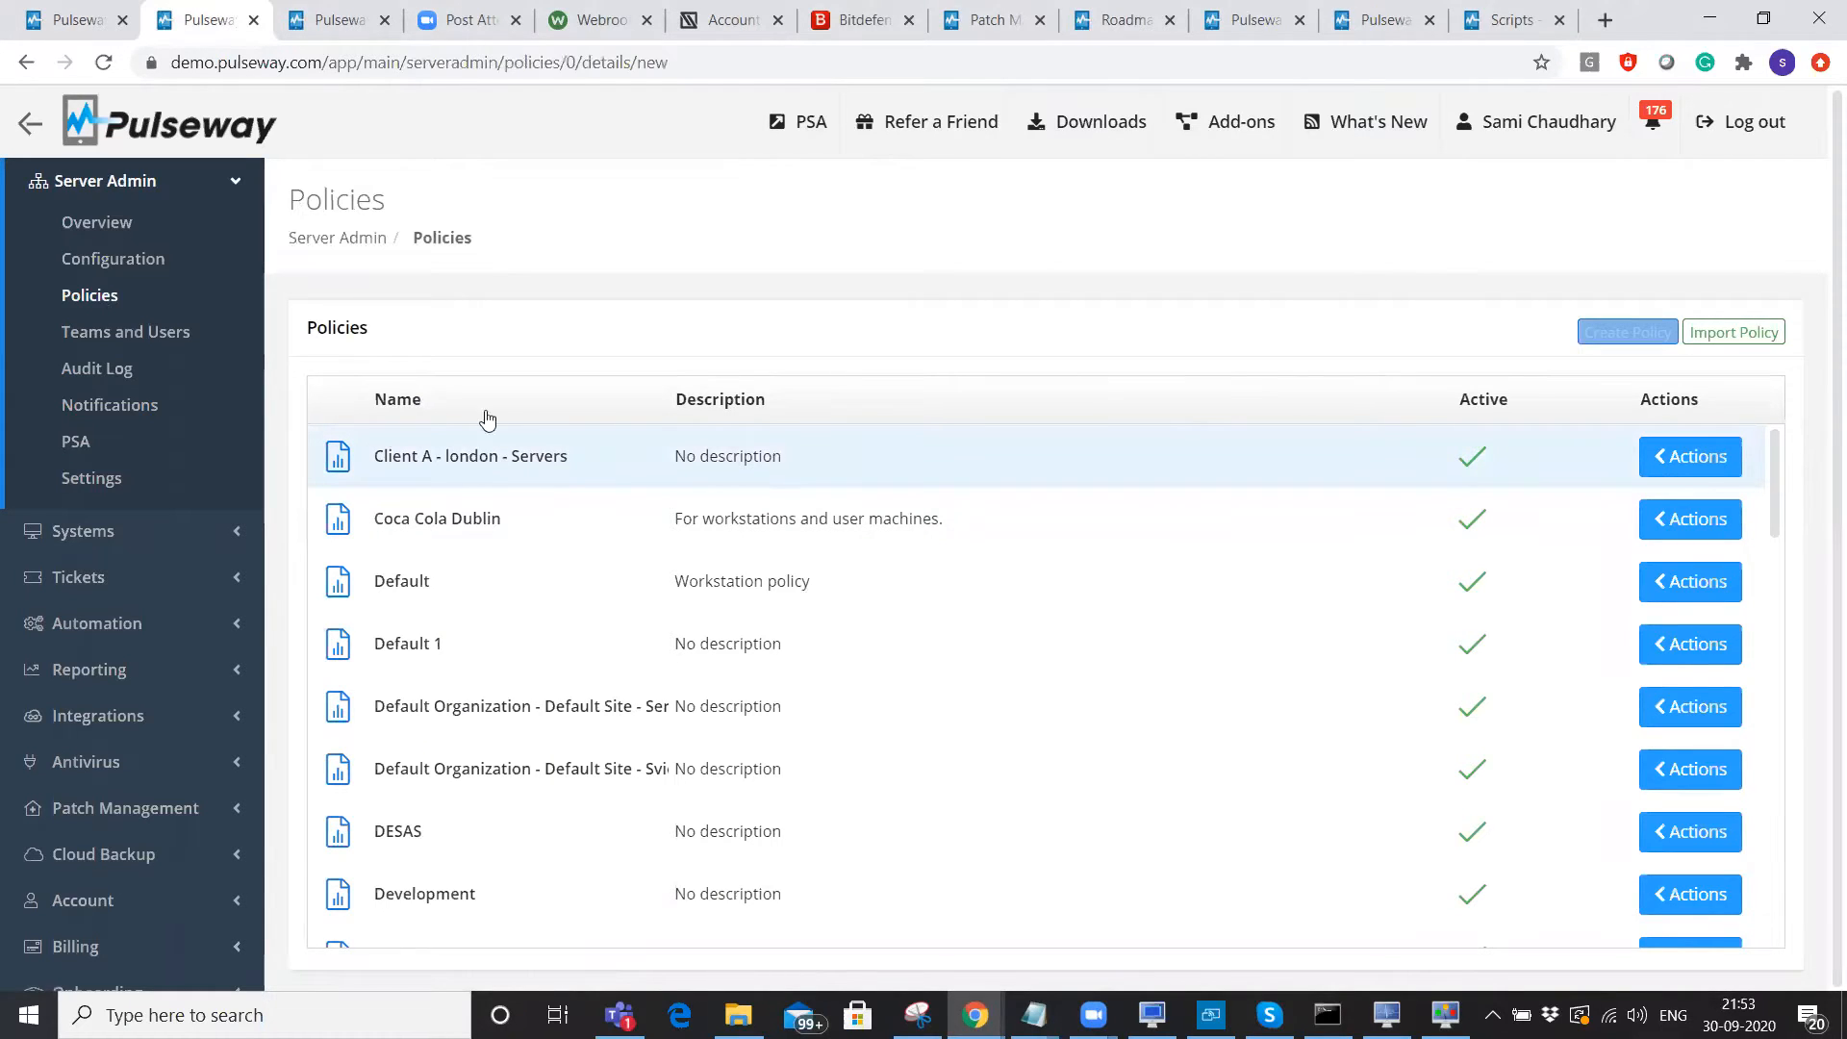
Enable User Chat in the new policy's User Session settings.
scroll(746, 597, "down", 10)
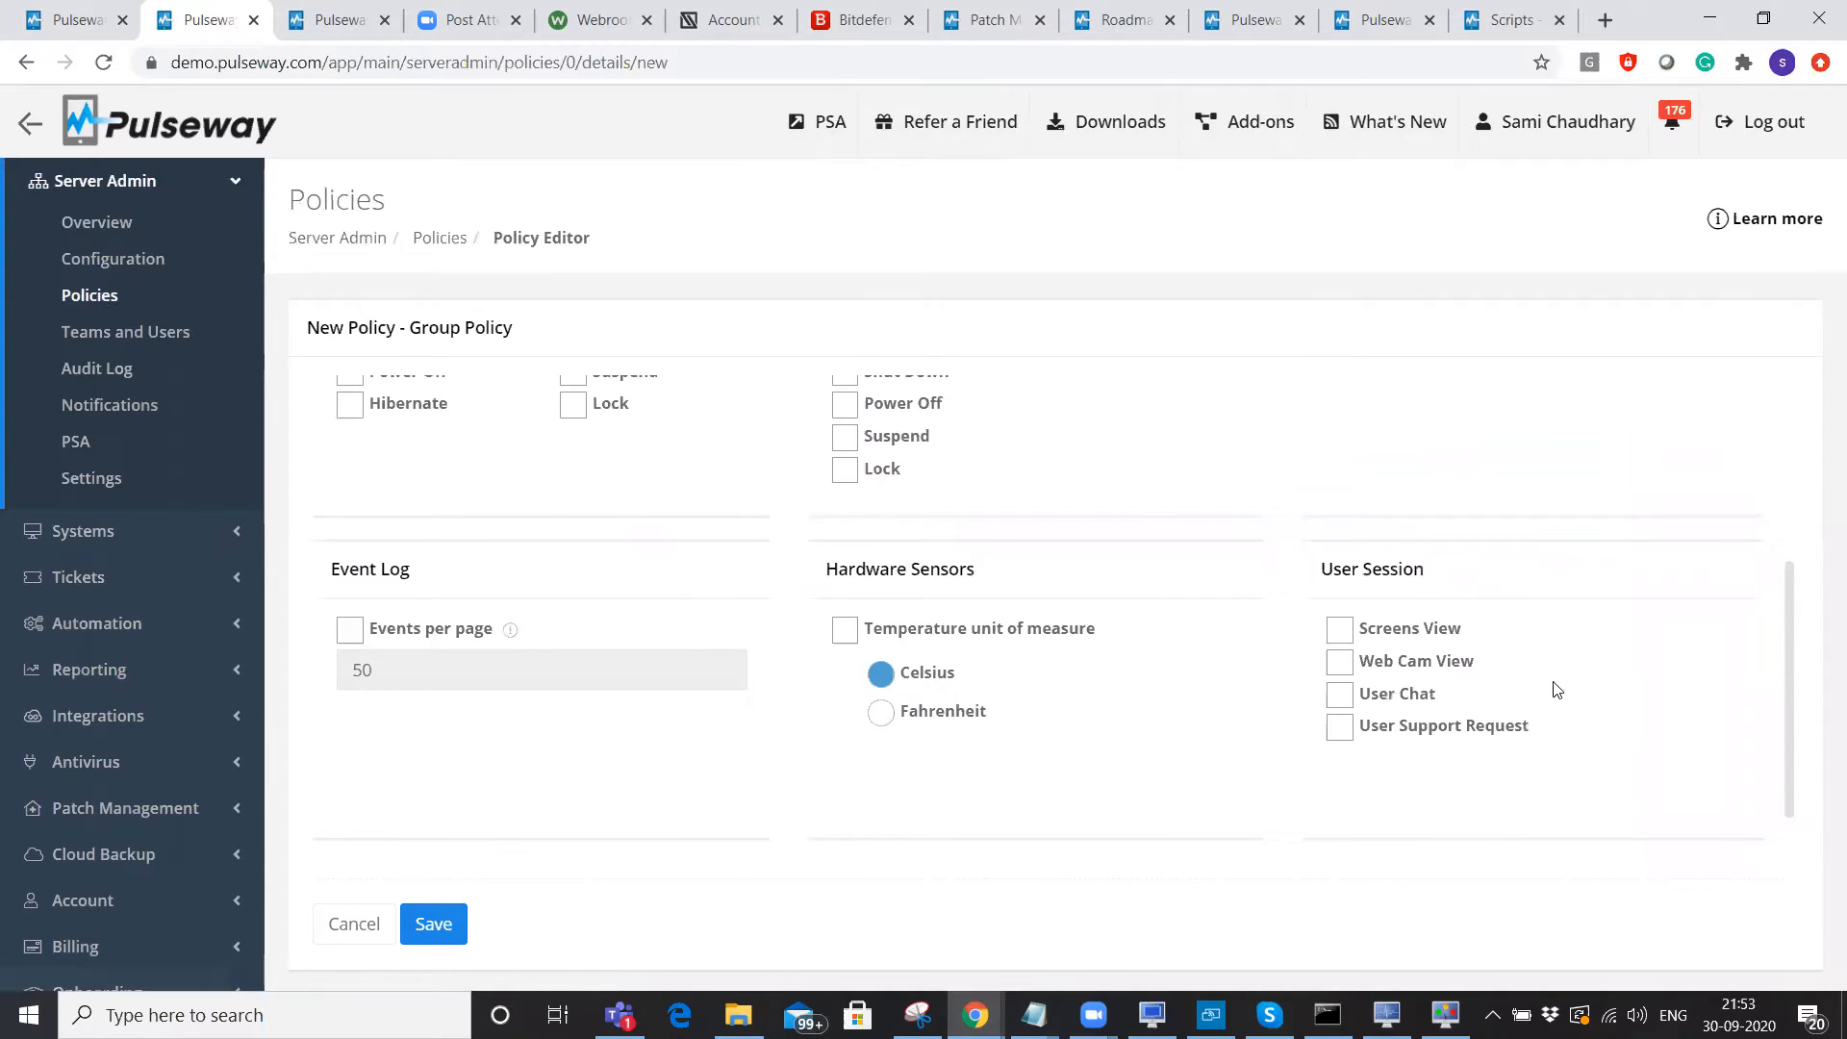
scroll(1557, 689, "down", 1)
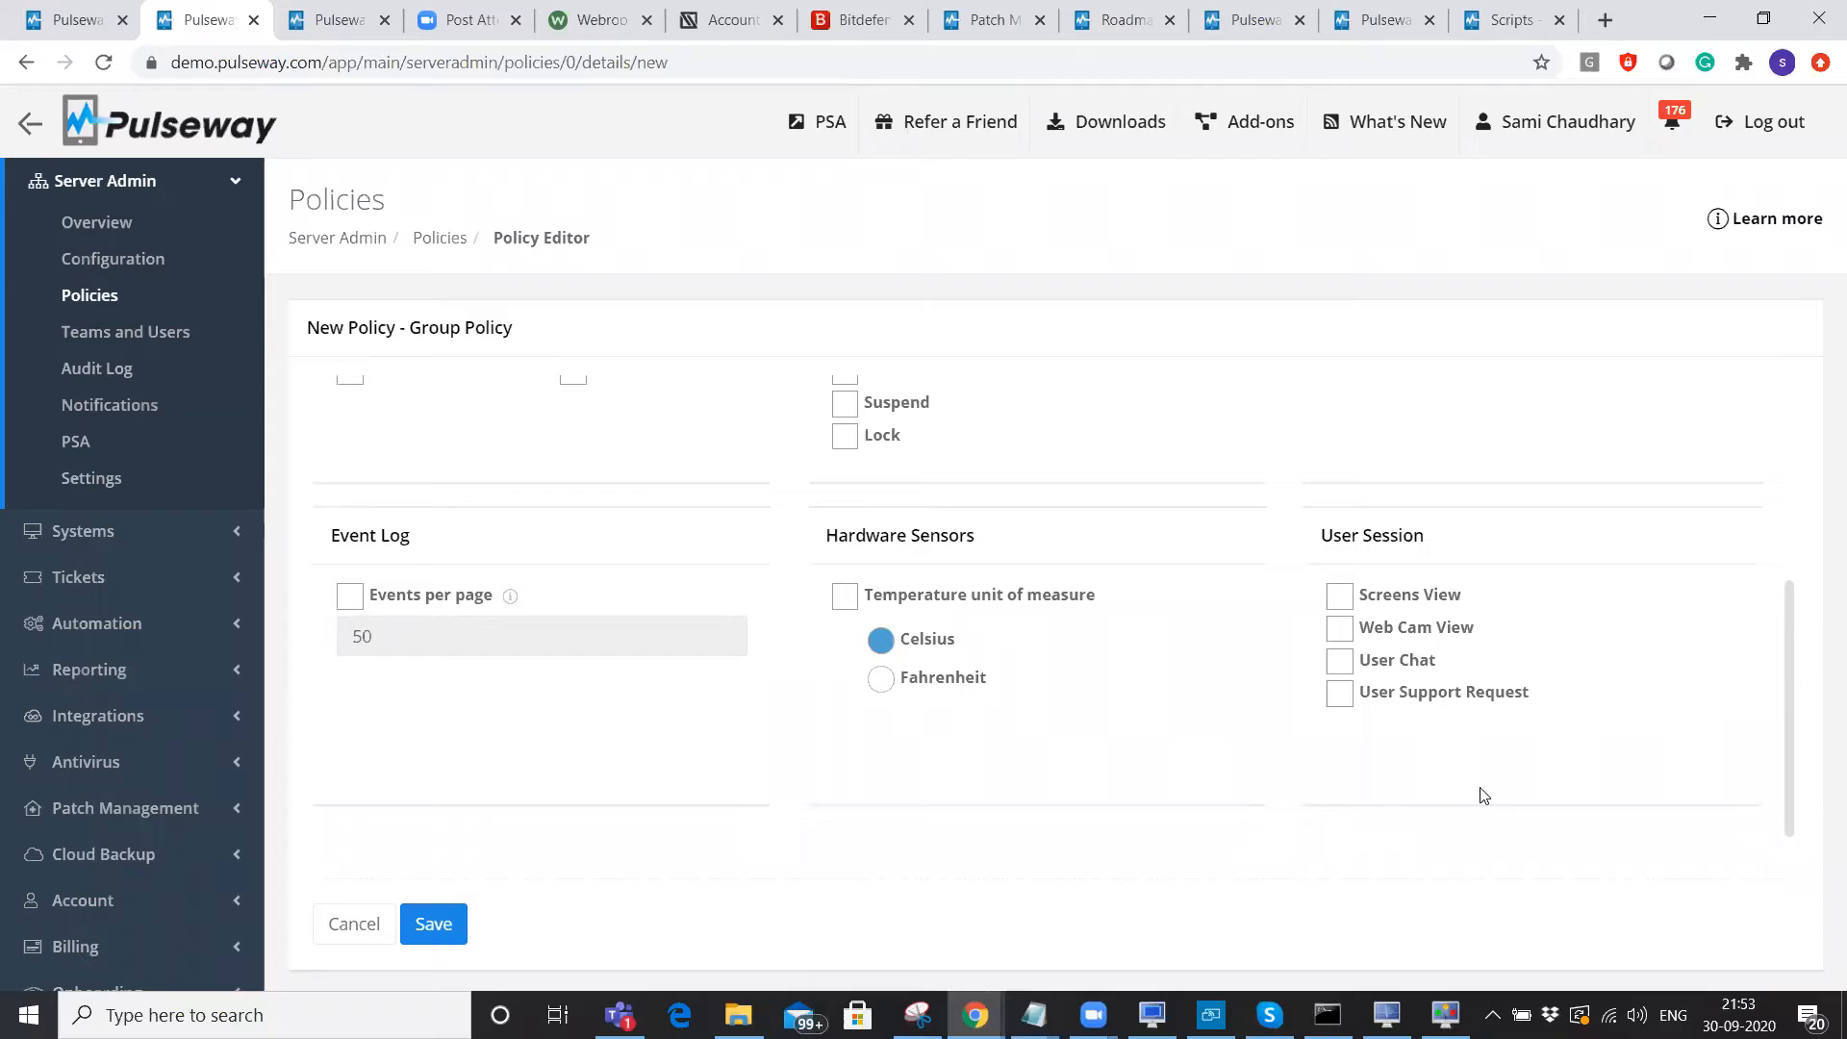
scroll(1424, 794, "up", 2)
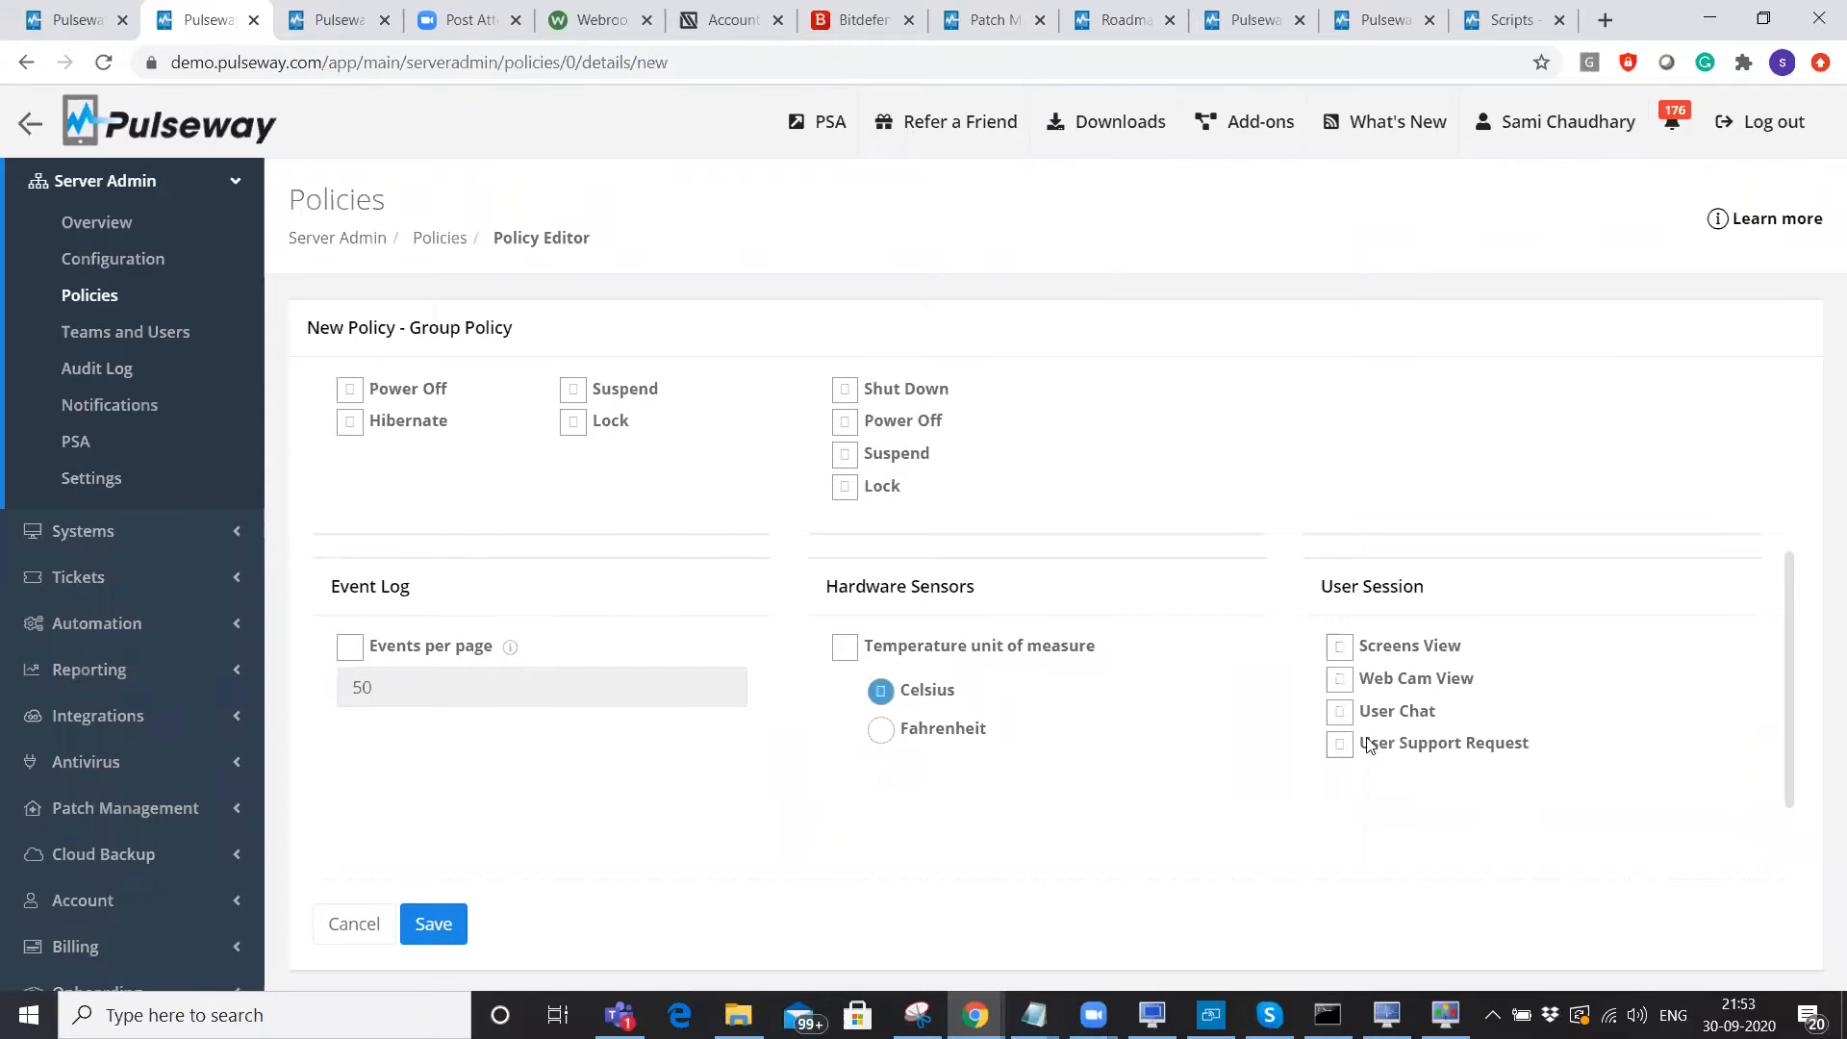
scroll(1364, 743, "up", 2)
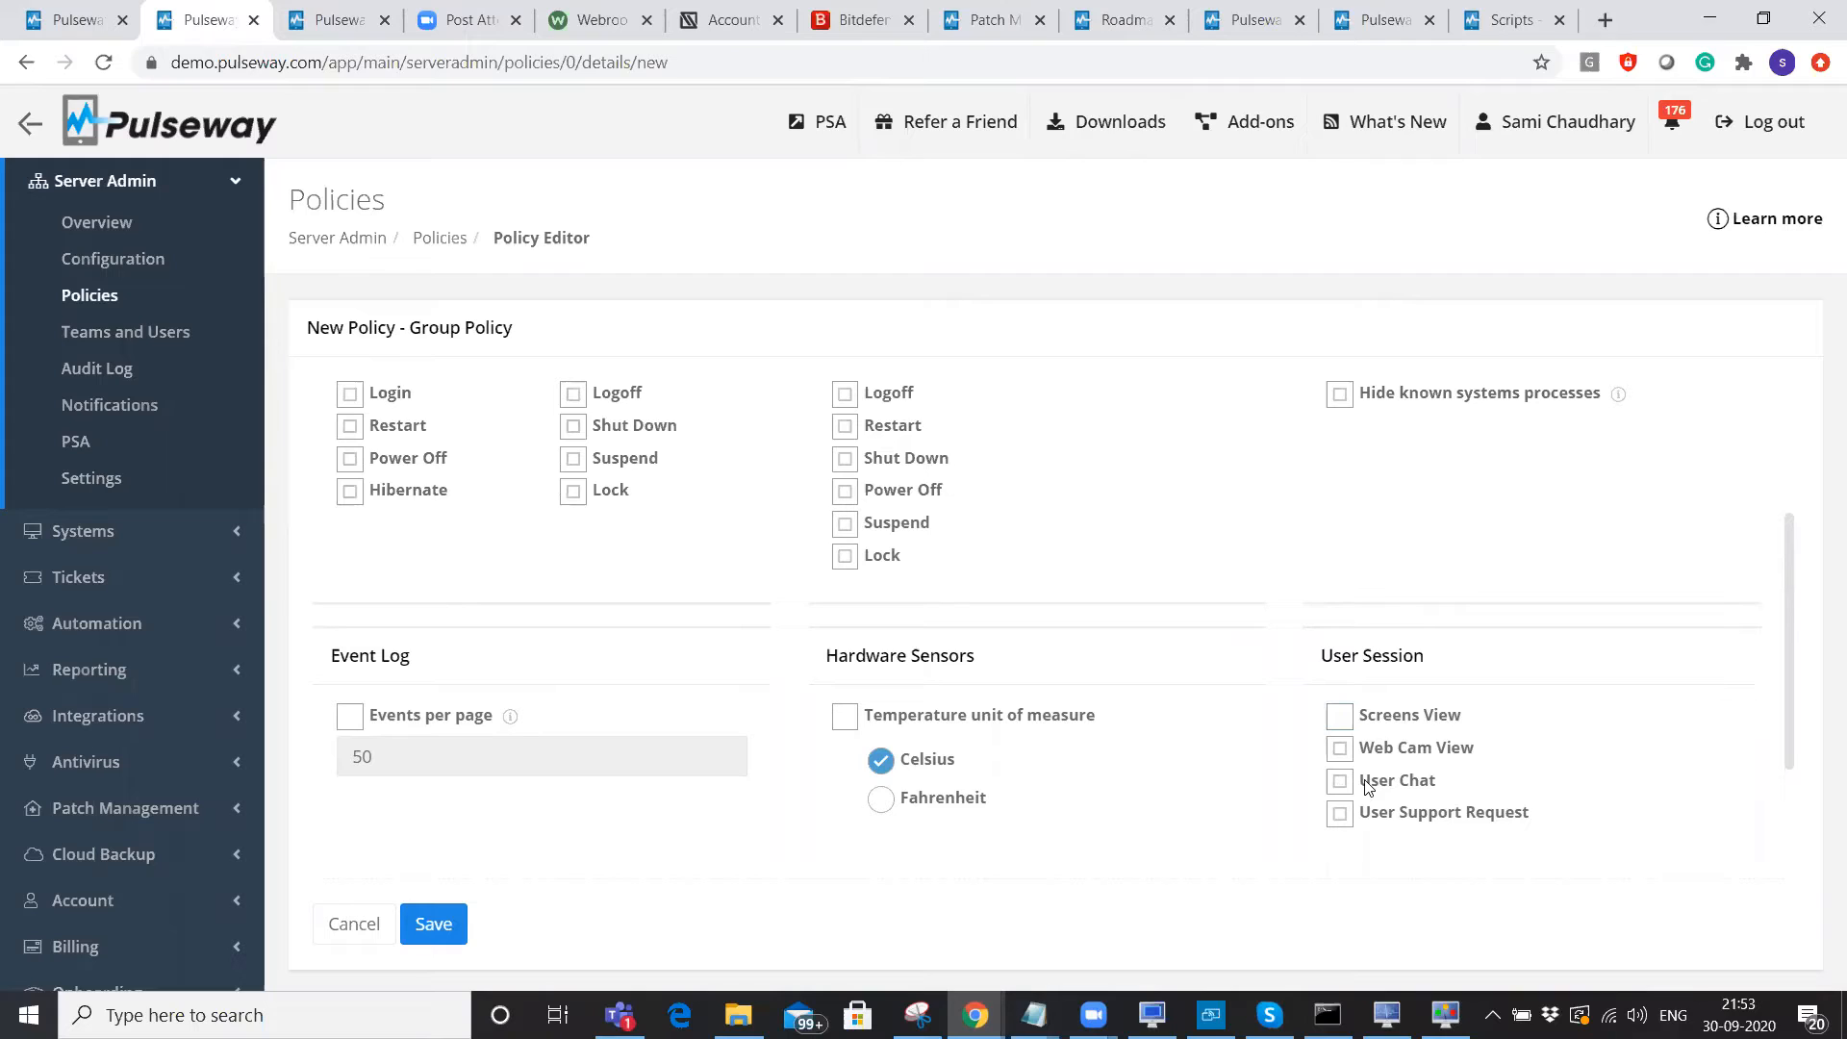
left_click_drag(1359, 784, 1475, 790)
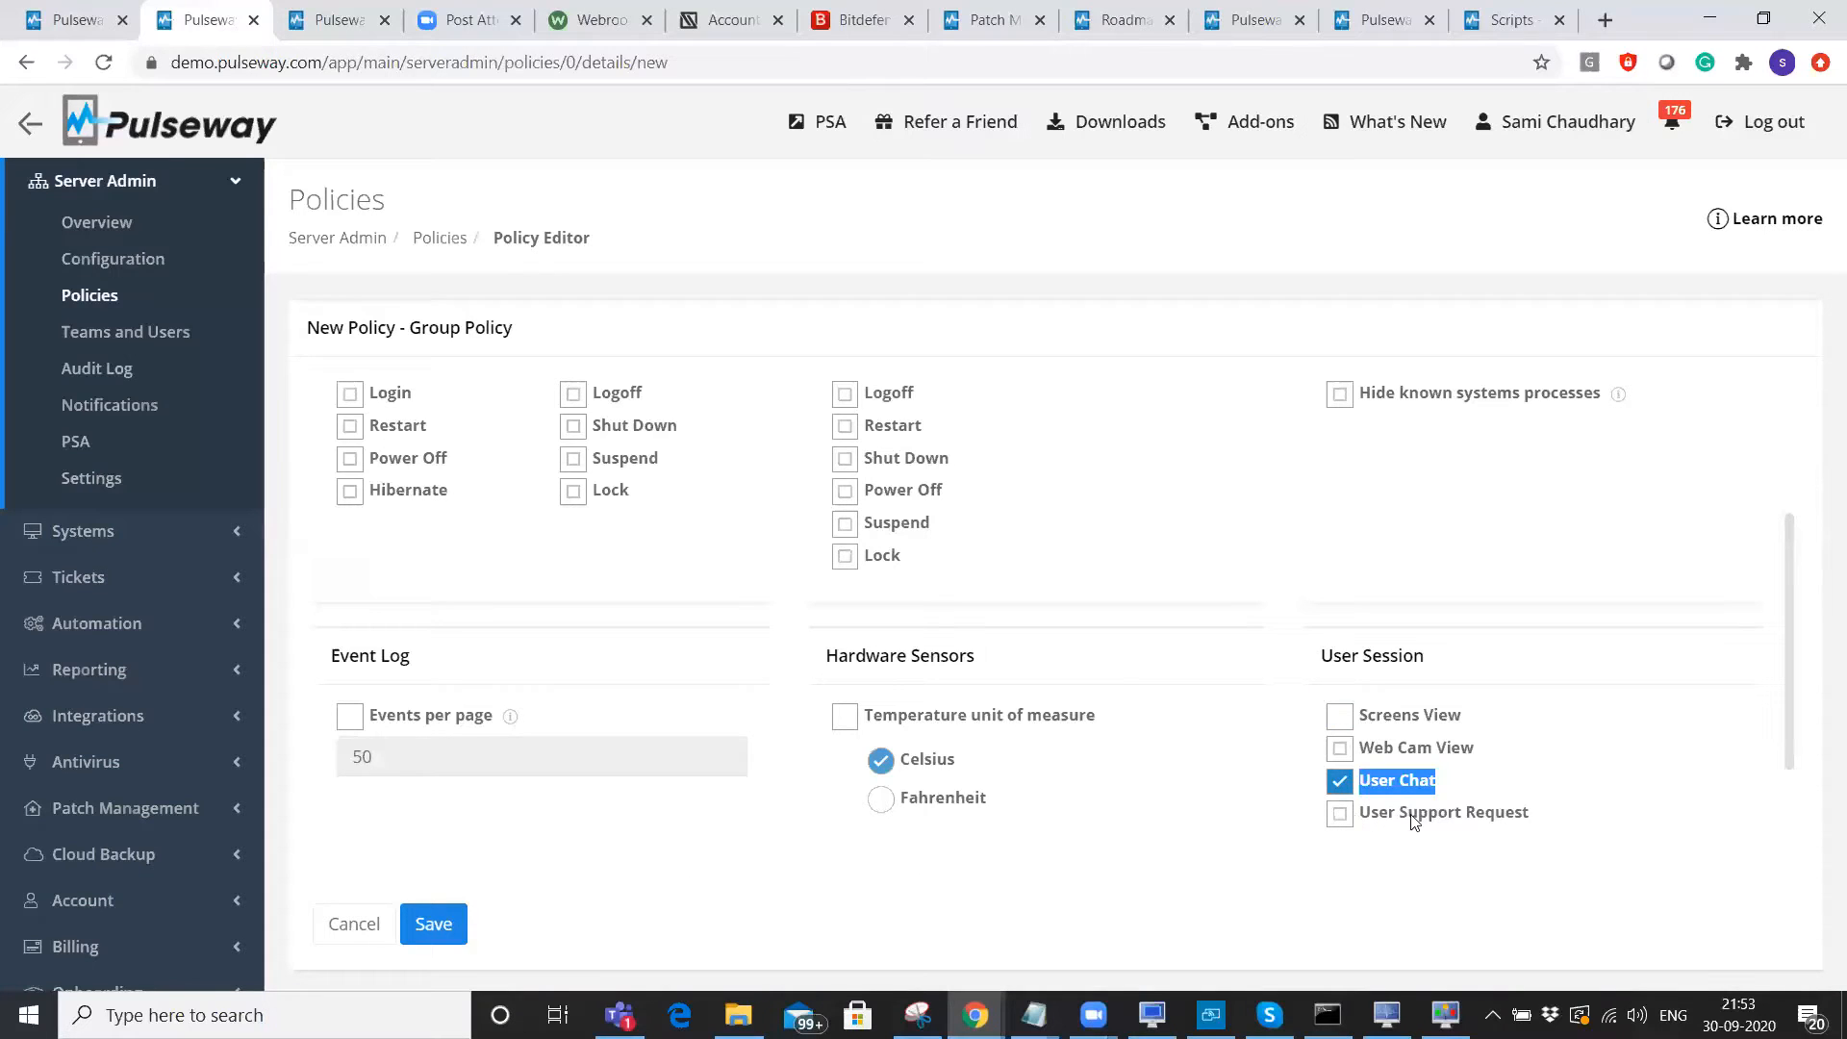
left_click_drag(1454, 816, 1530, 817)
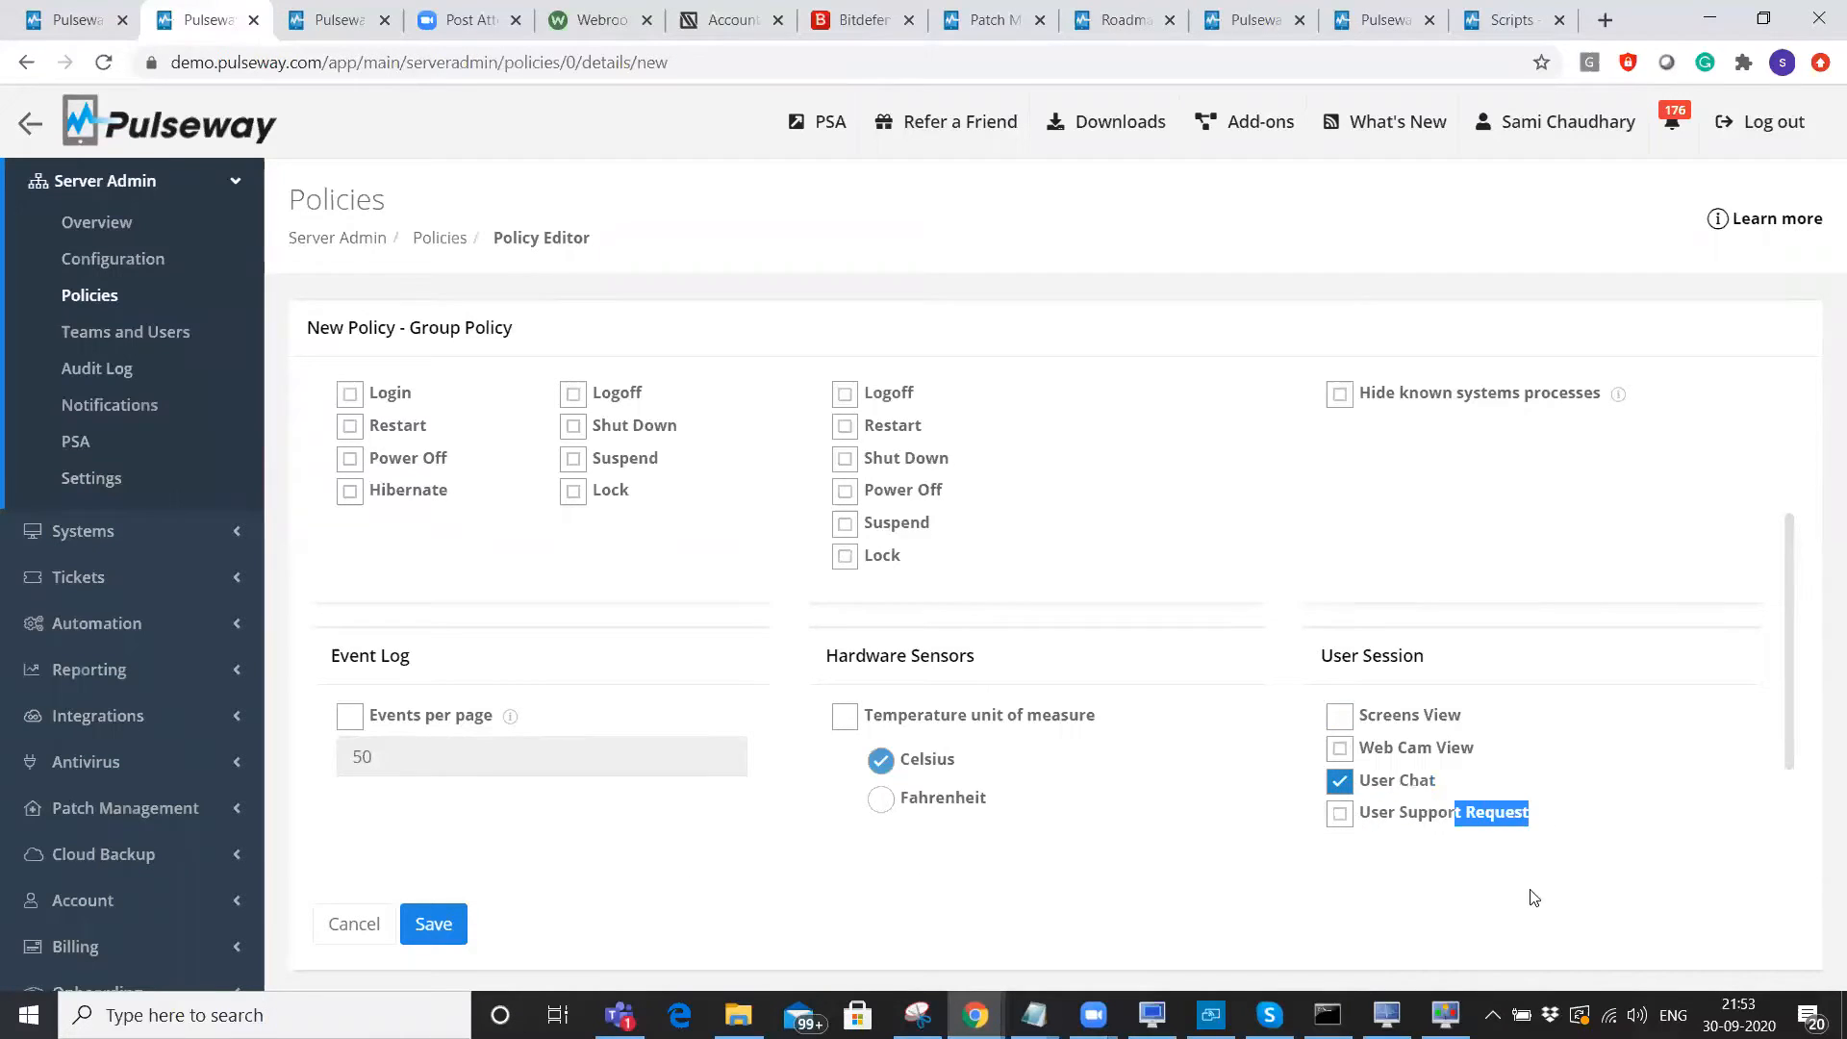
Send a 'need help!' support request from the Pulseway tray icon and dismiss the confirmation.
left_click(1492, 1015)
right_click(1564, 920)
left_click(1467, 874)
type("ne")
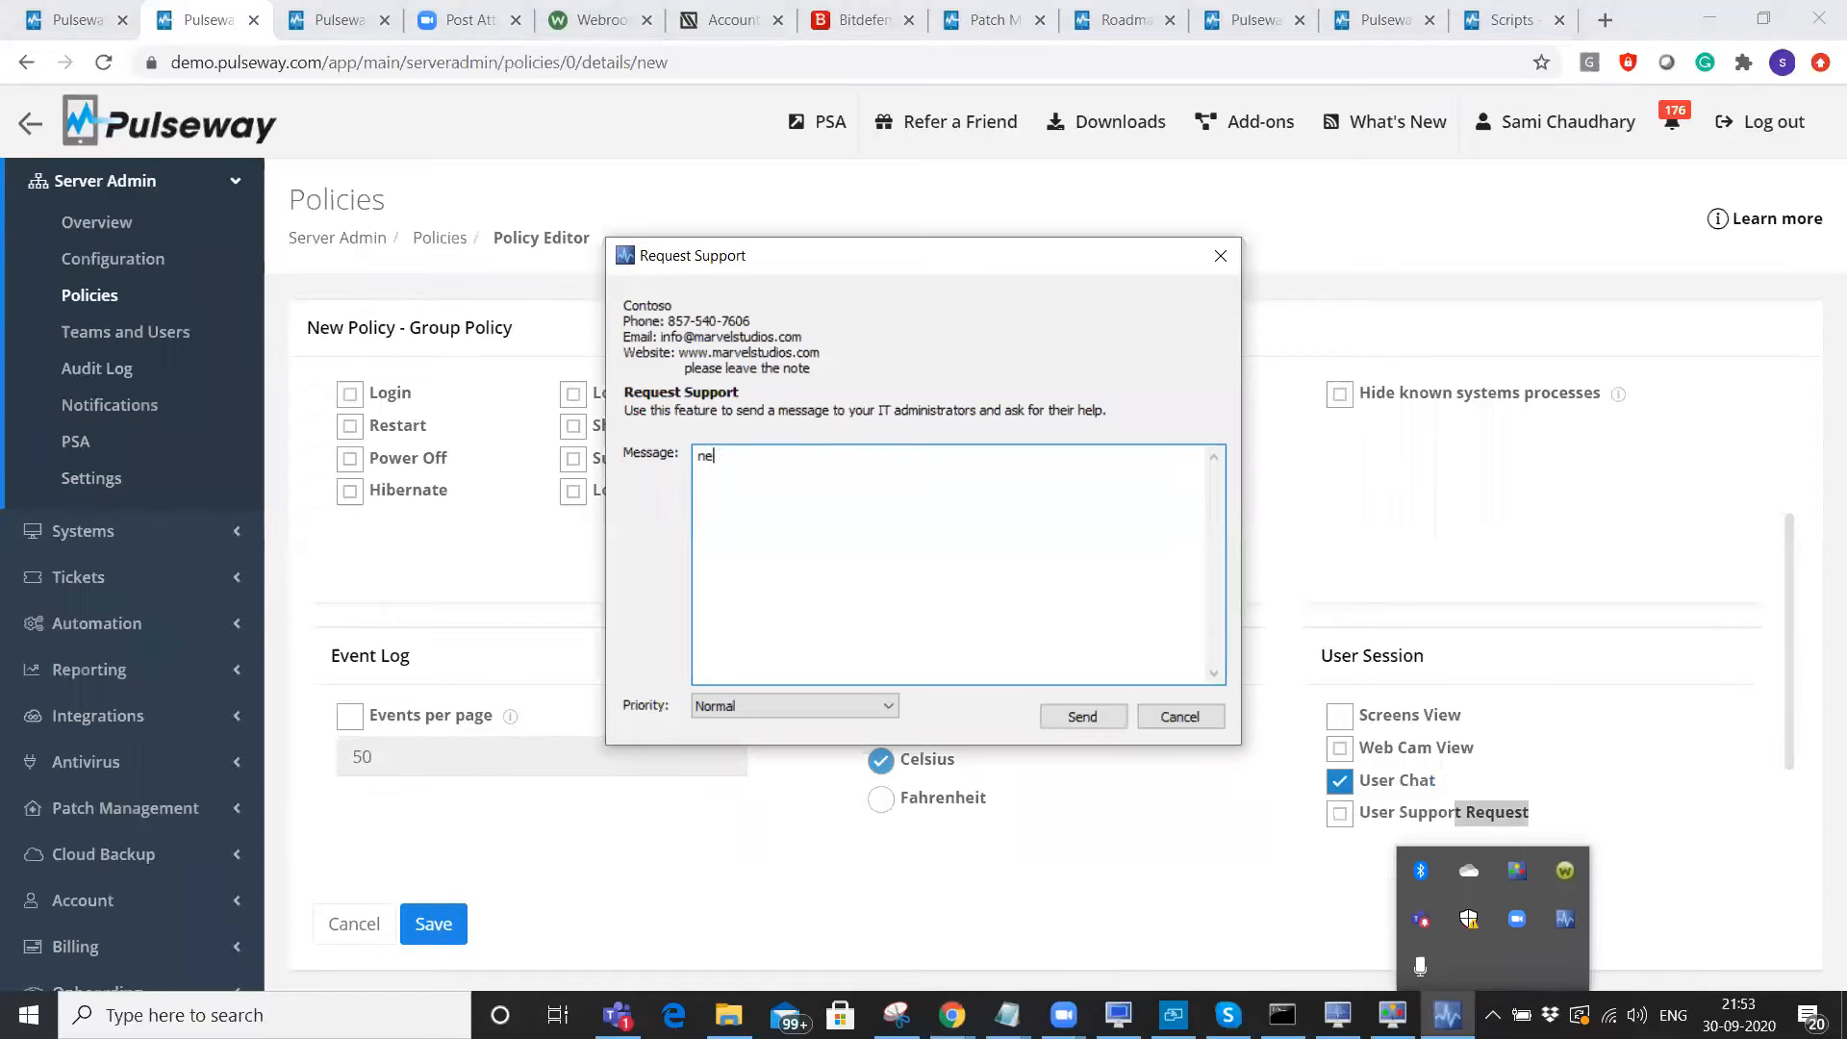
type("ed help!")
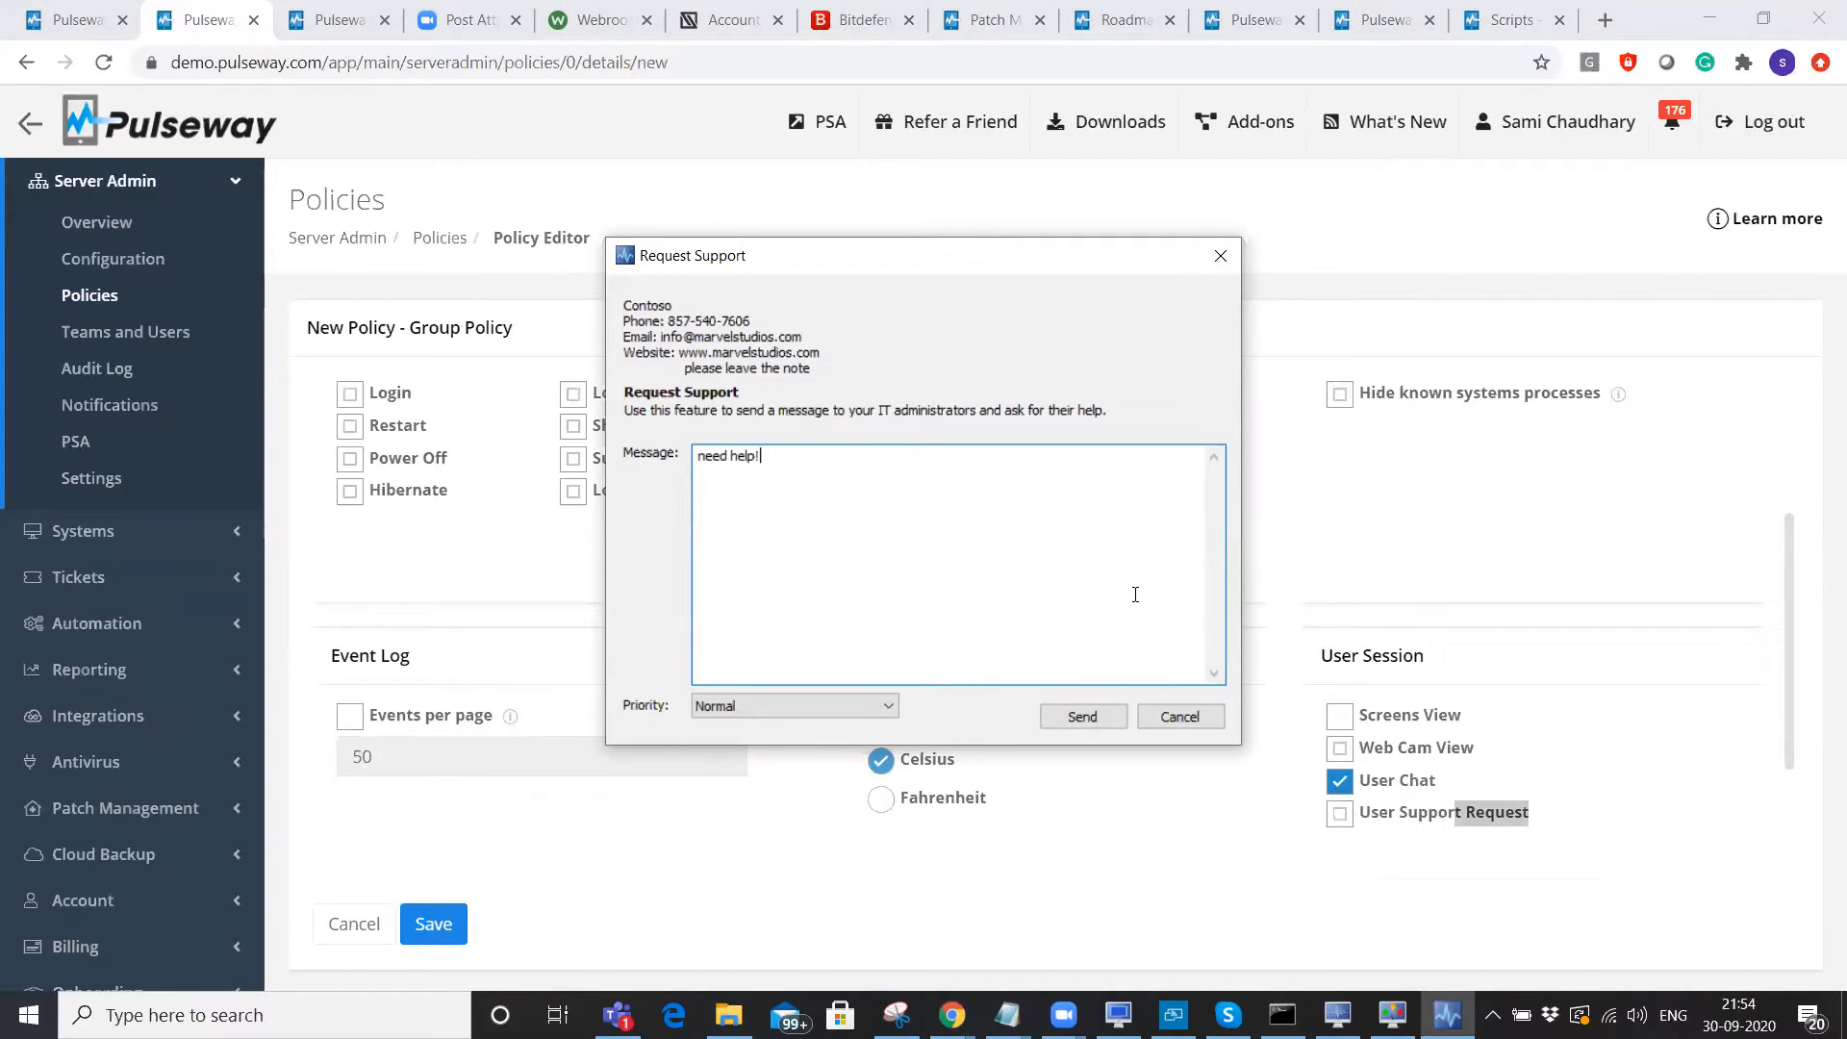
left_click(1112, 719)
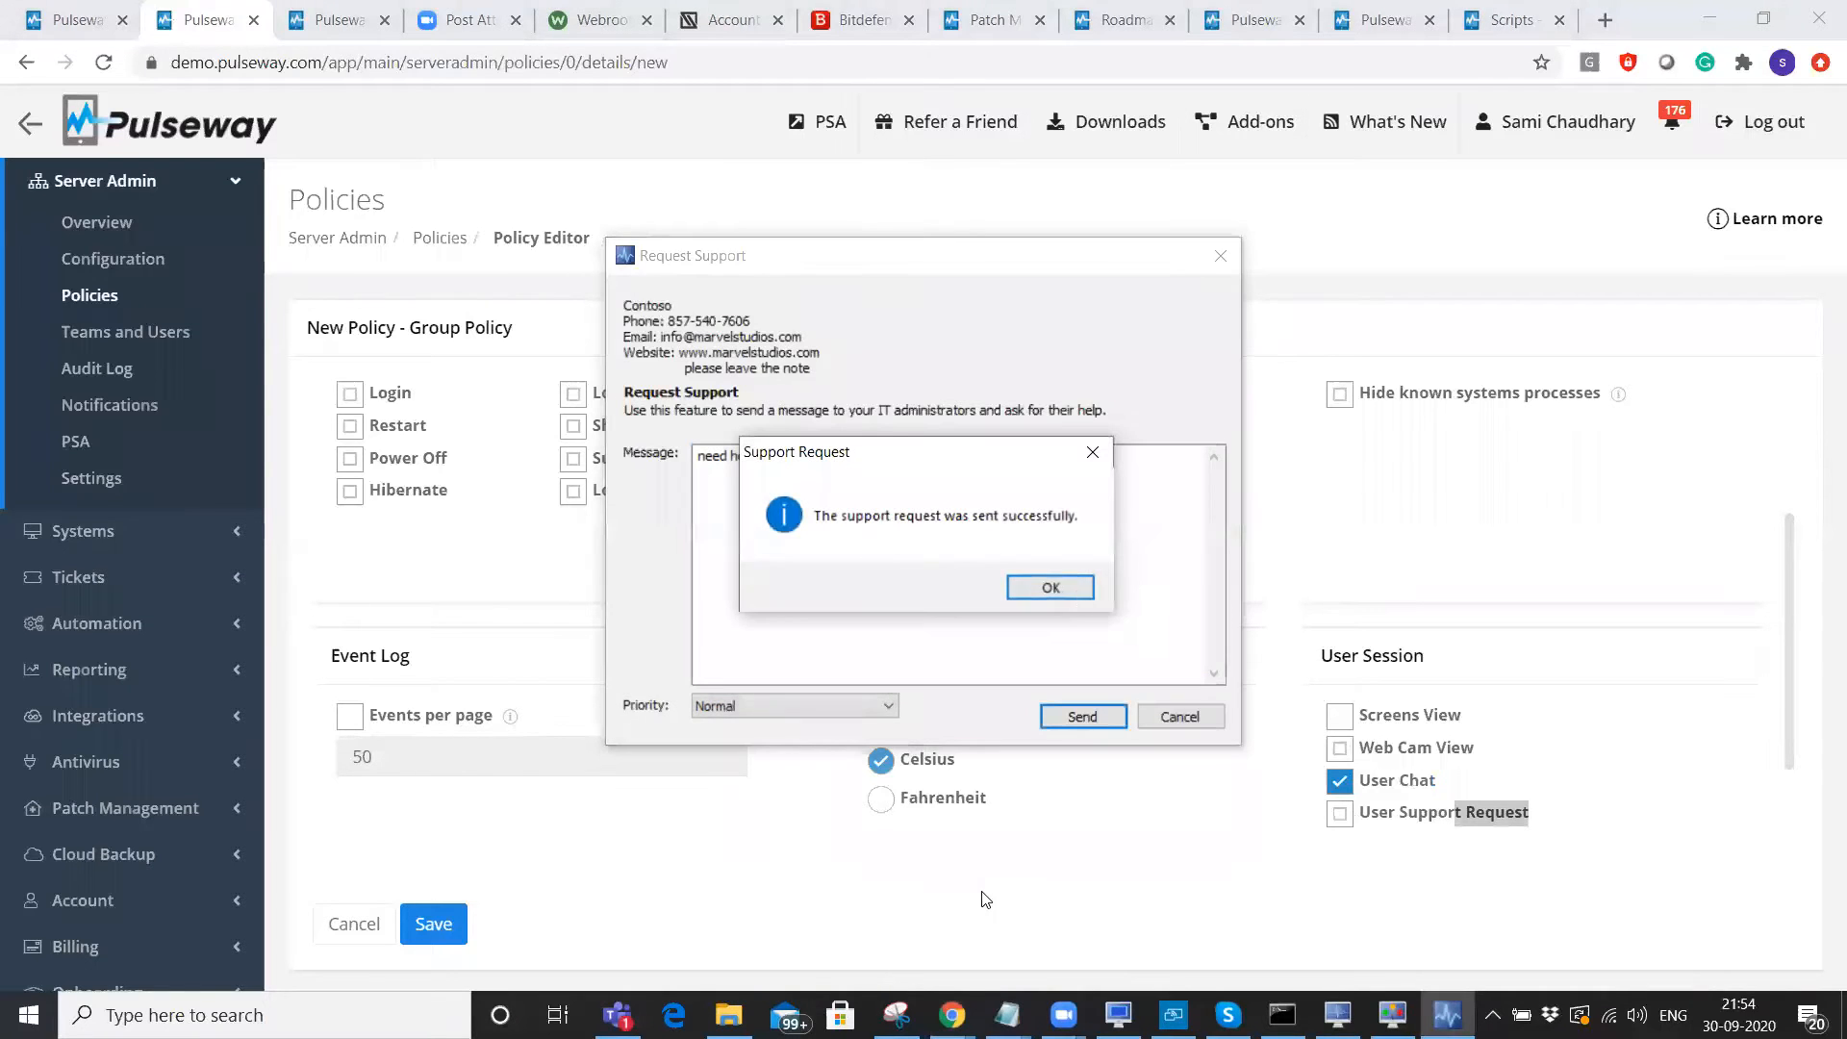
key("Return")
scroll(760, 577, "up", 3)
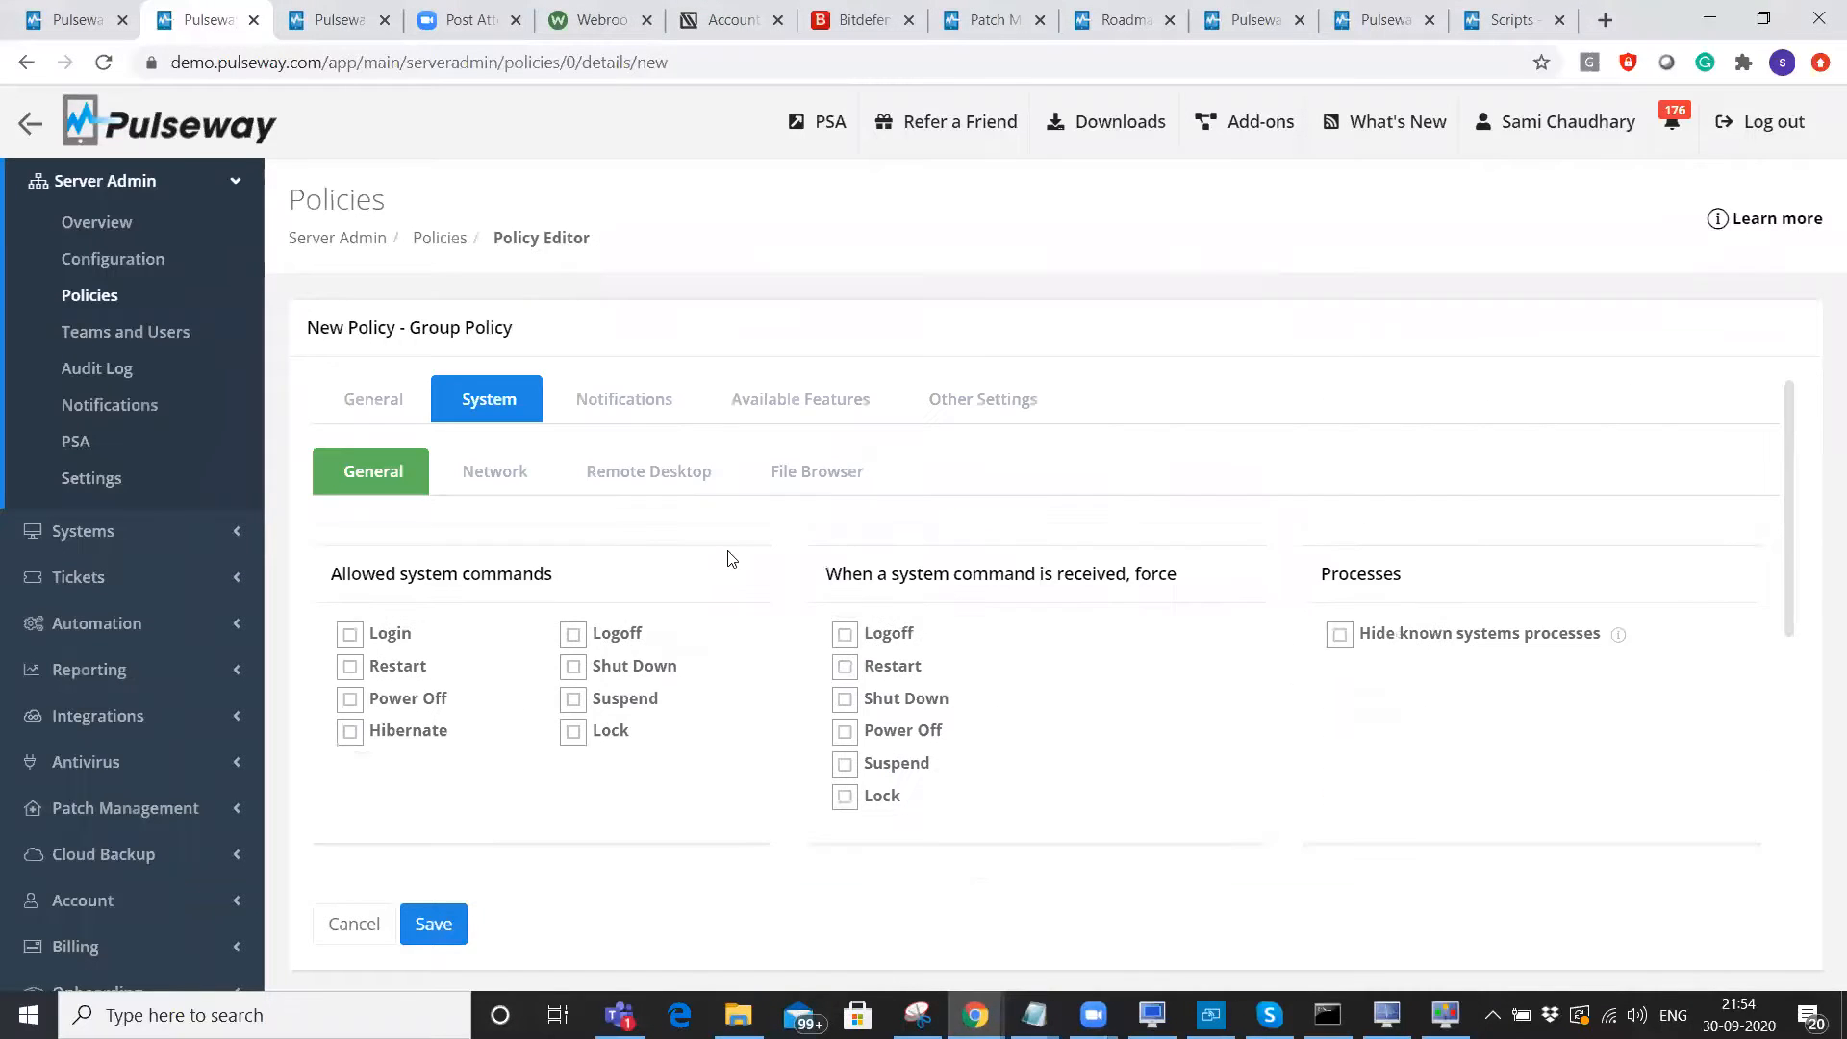
Enable Remote Desktop with Ask for user confirmation ticked in the policy's System settings.
left_click(683, 486)
left_click(375, 578)
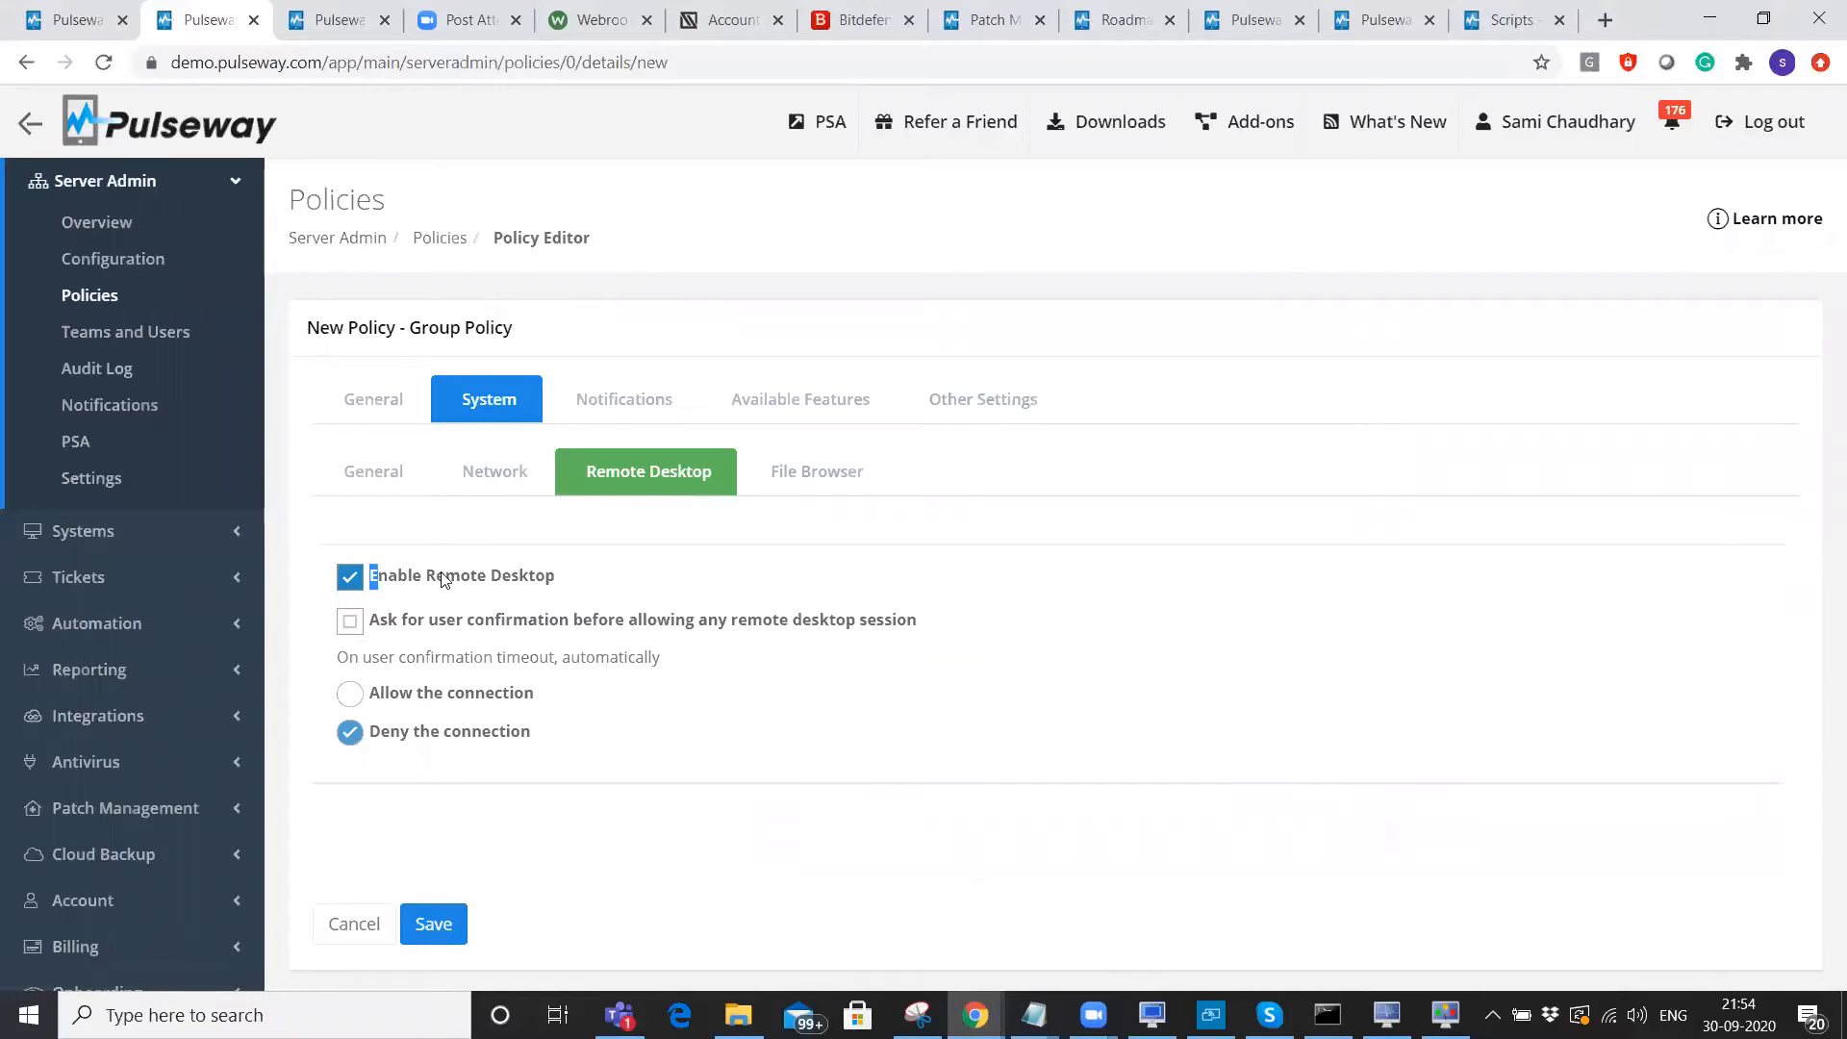
left_click_drag(375, 577, 580, 581)
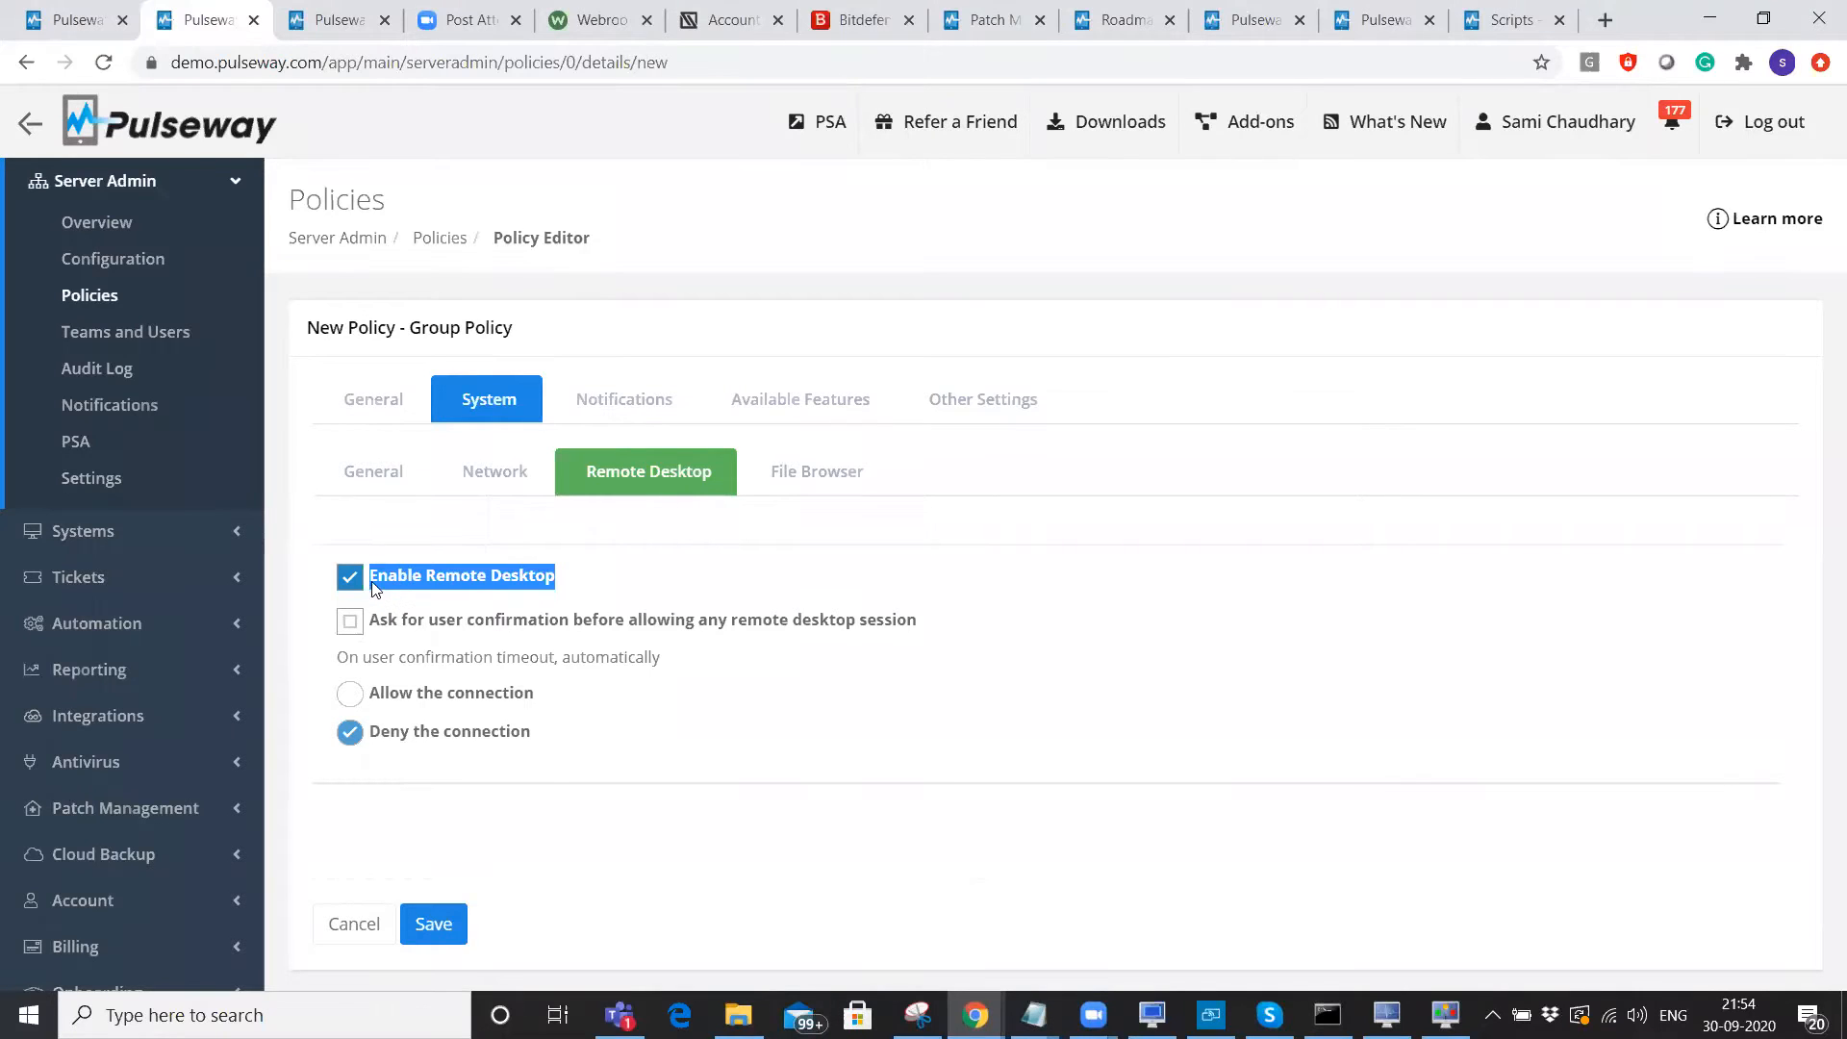
left_click(399, 620)
left_click_drag(372, 620, 939, 627)
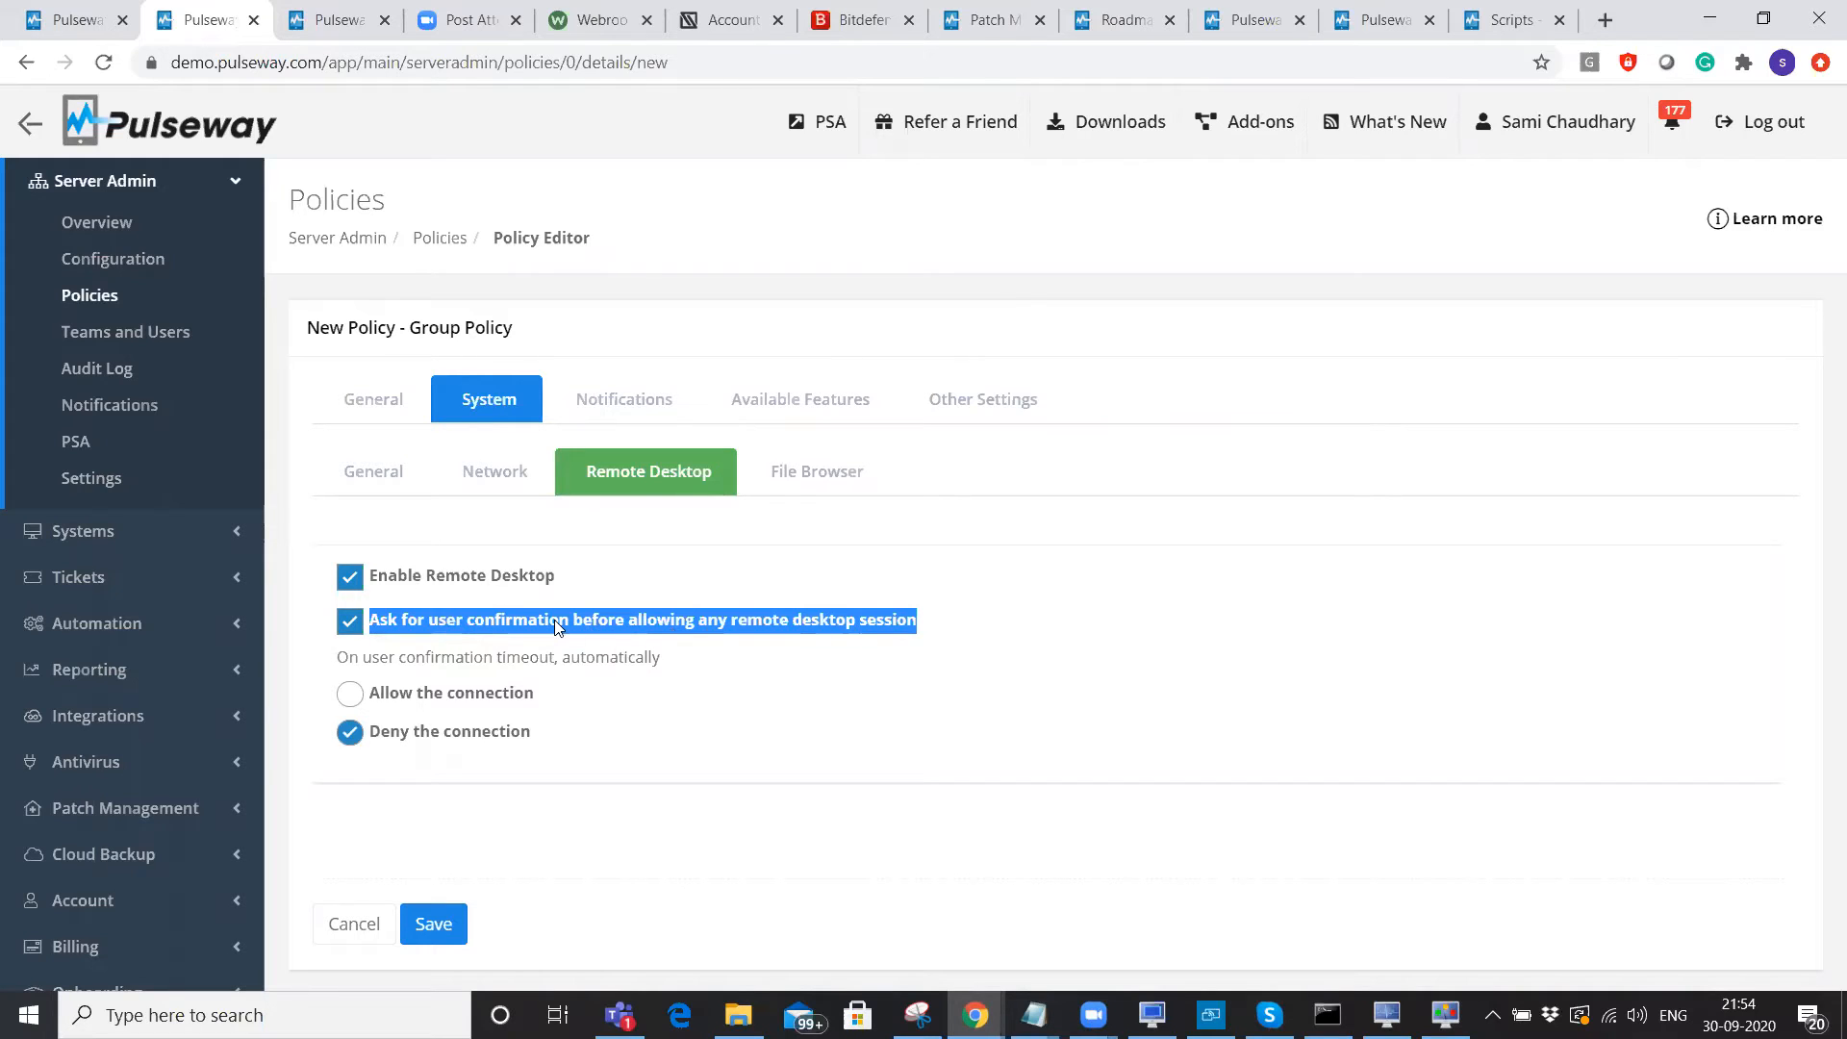
left_click_drag(388, 660, 713, 667)
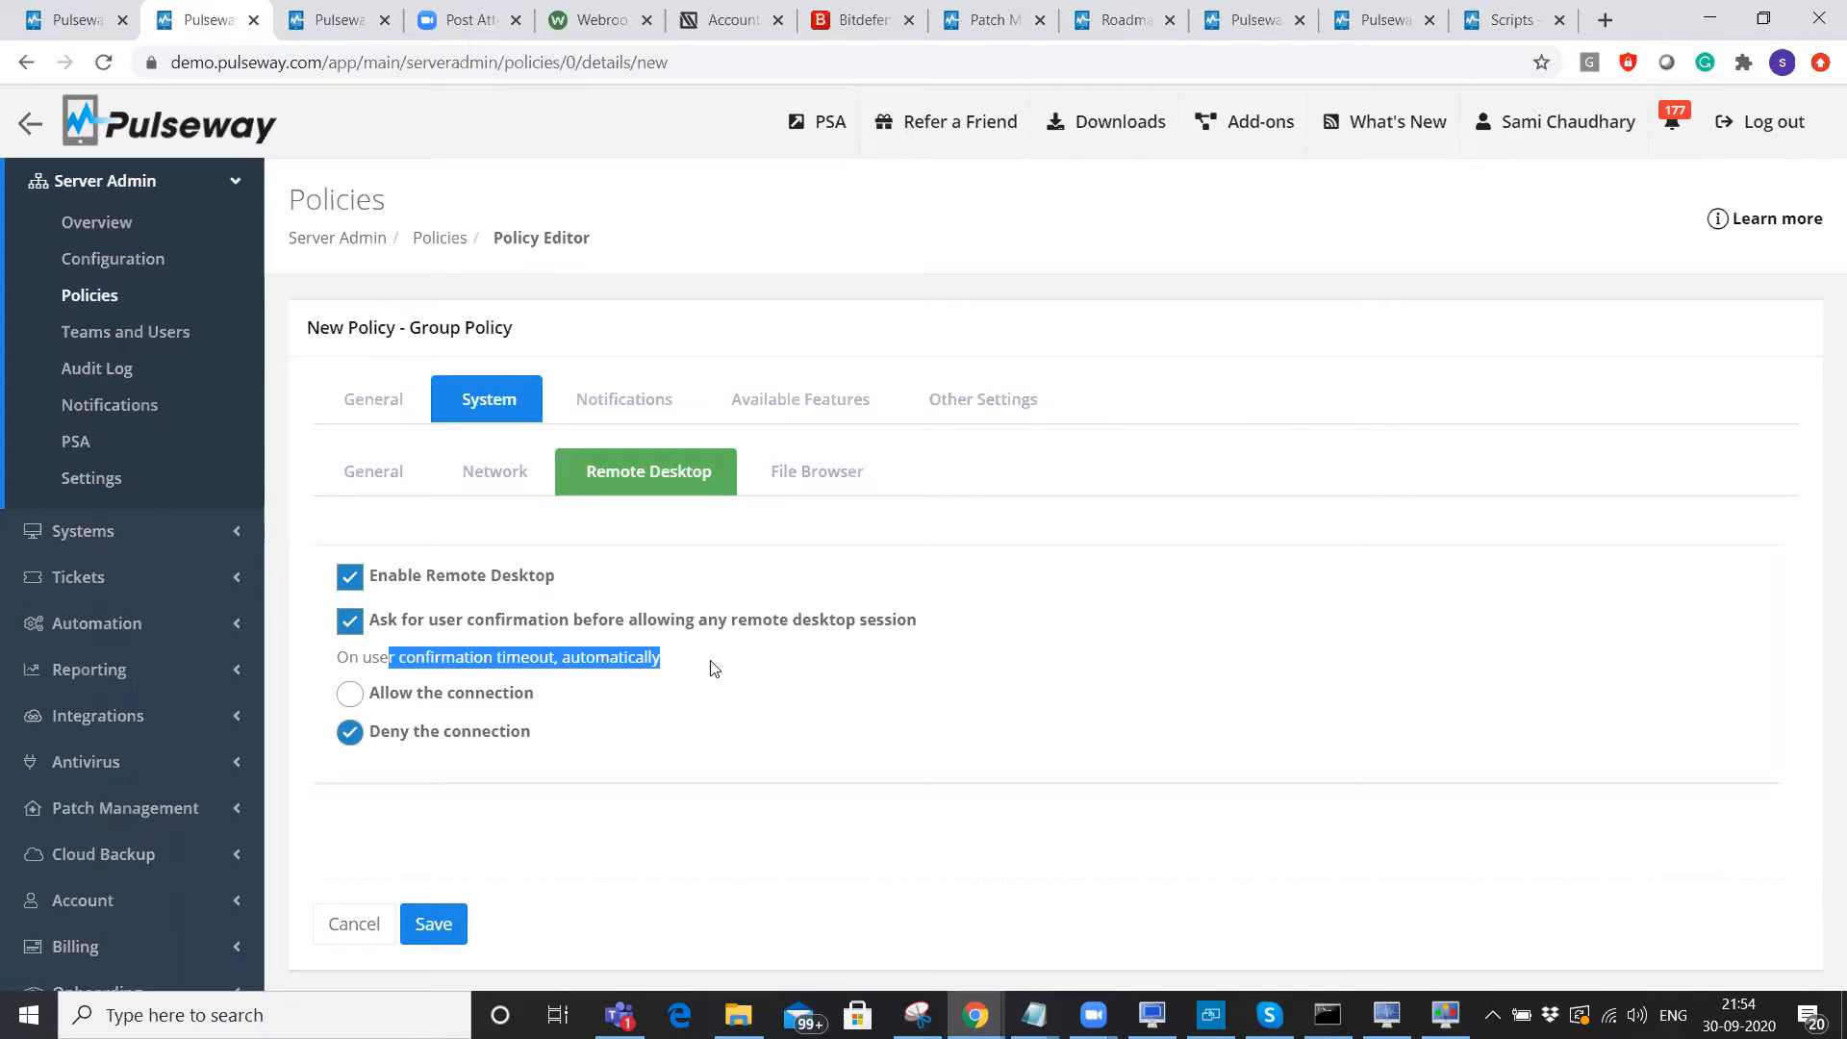
left_click(600, 388)
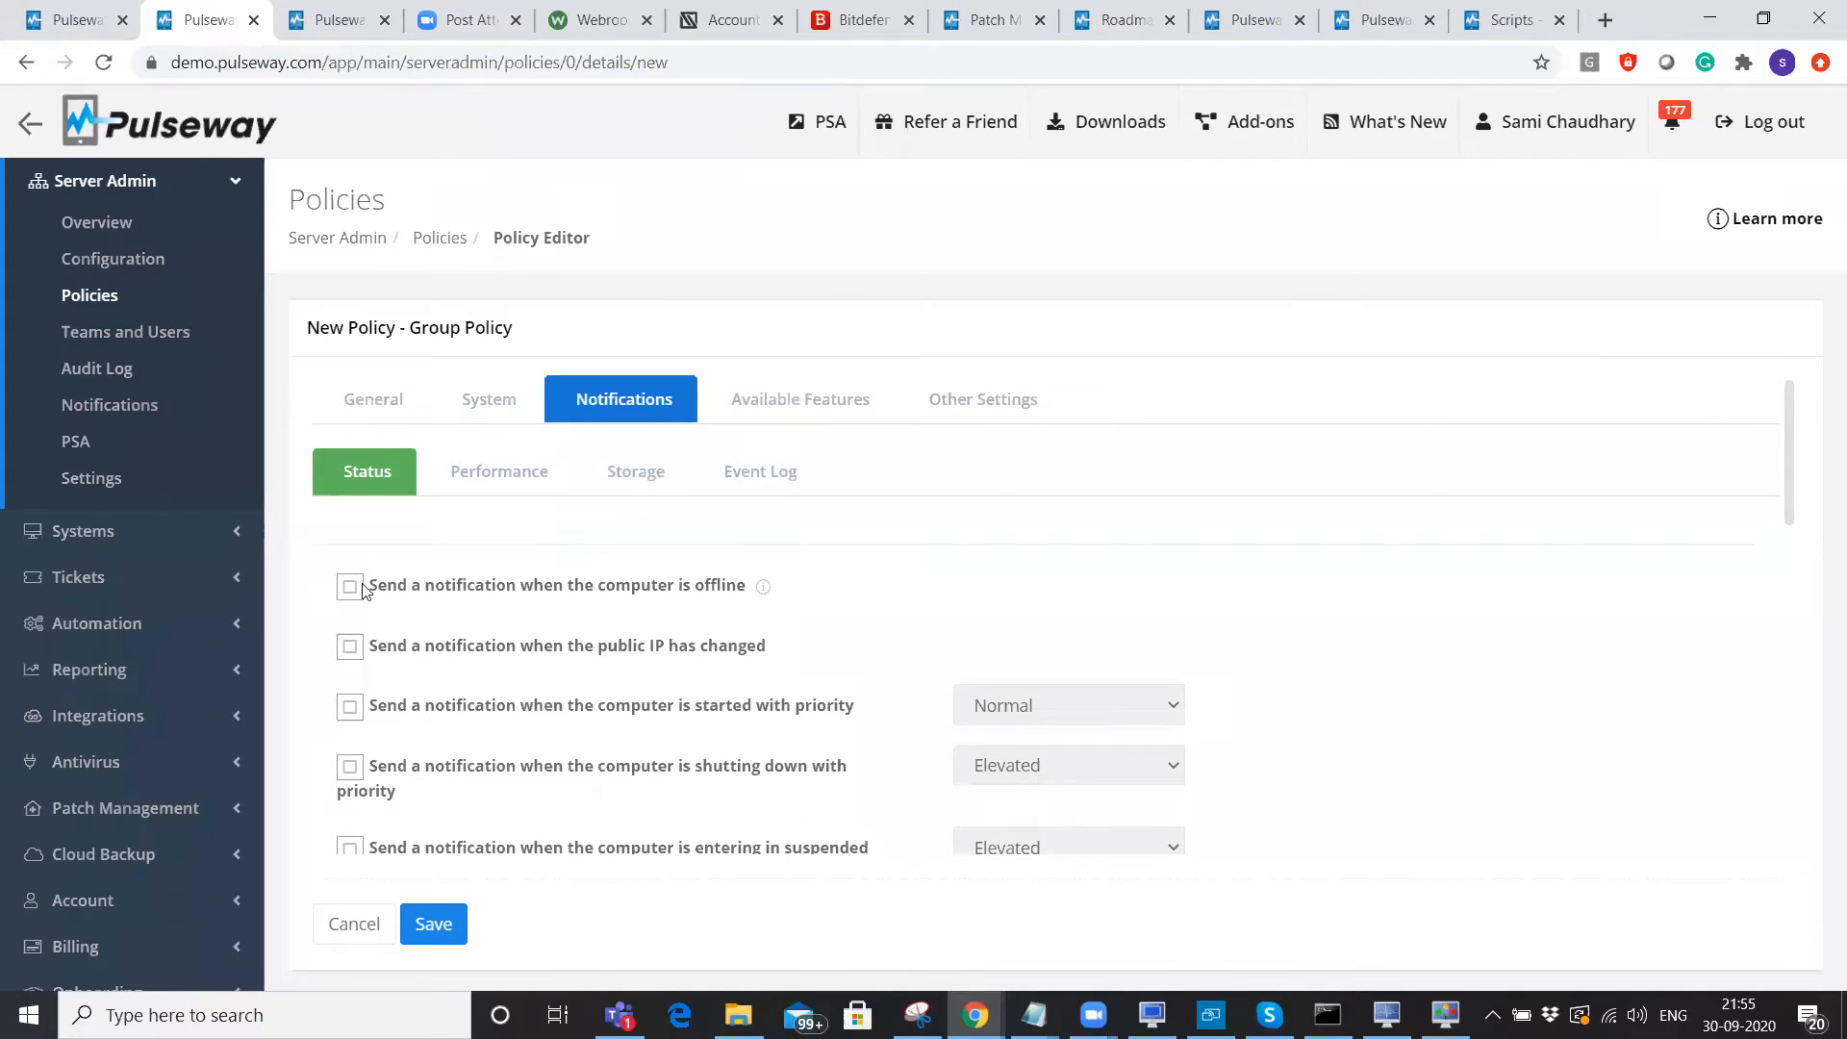
Turn on the offline notification in the policy's Status notifications.
left_click(456, 588)
left_click(788, 608, "shift")
scroll(789, 608, "down", 5)
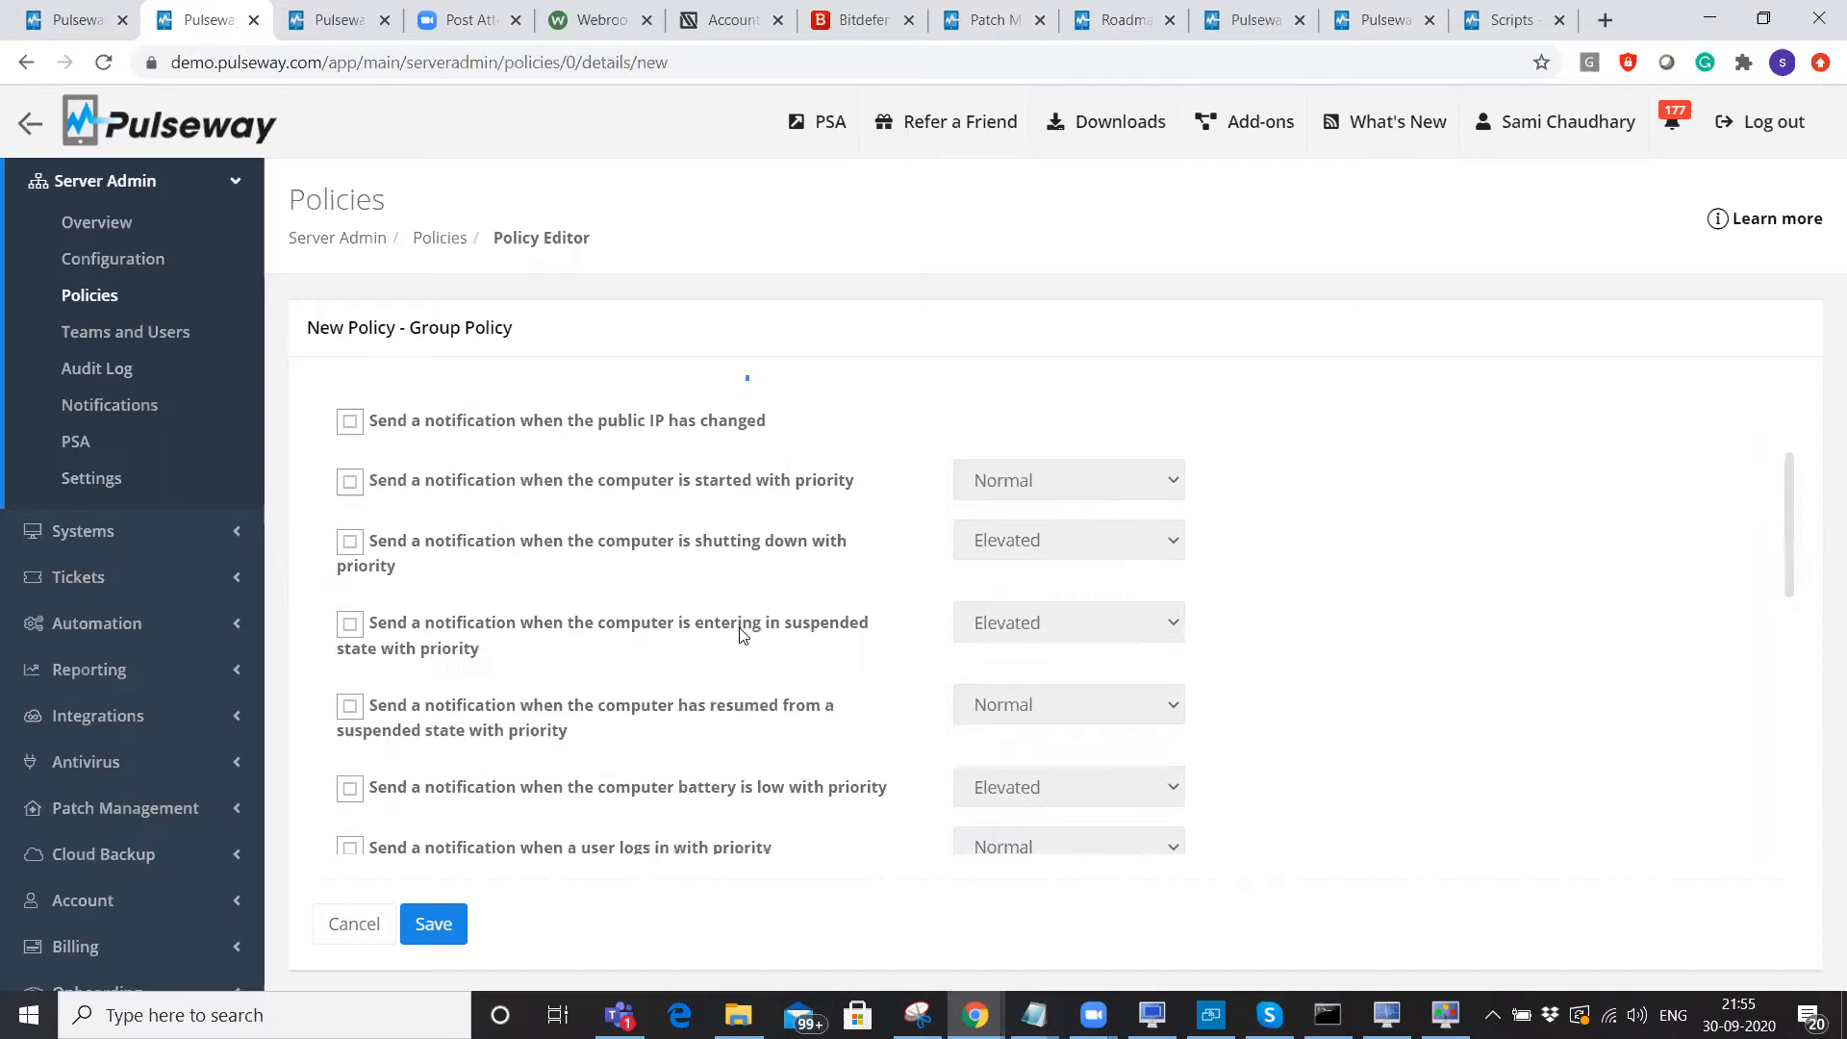
left_click(416, 717)
left_click(938, 724, "shift")
left_click(1378, 722, "shift")
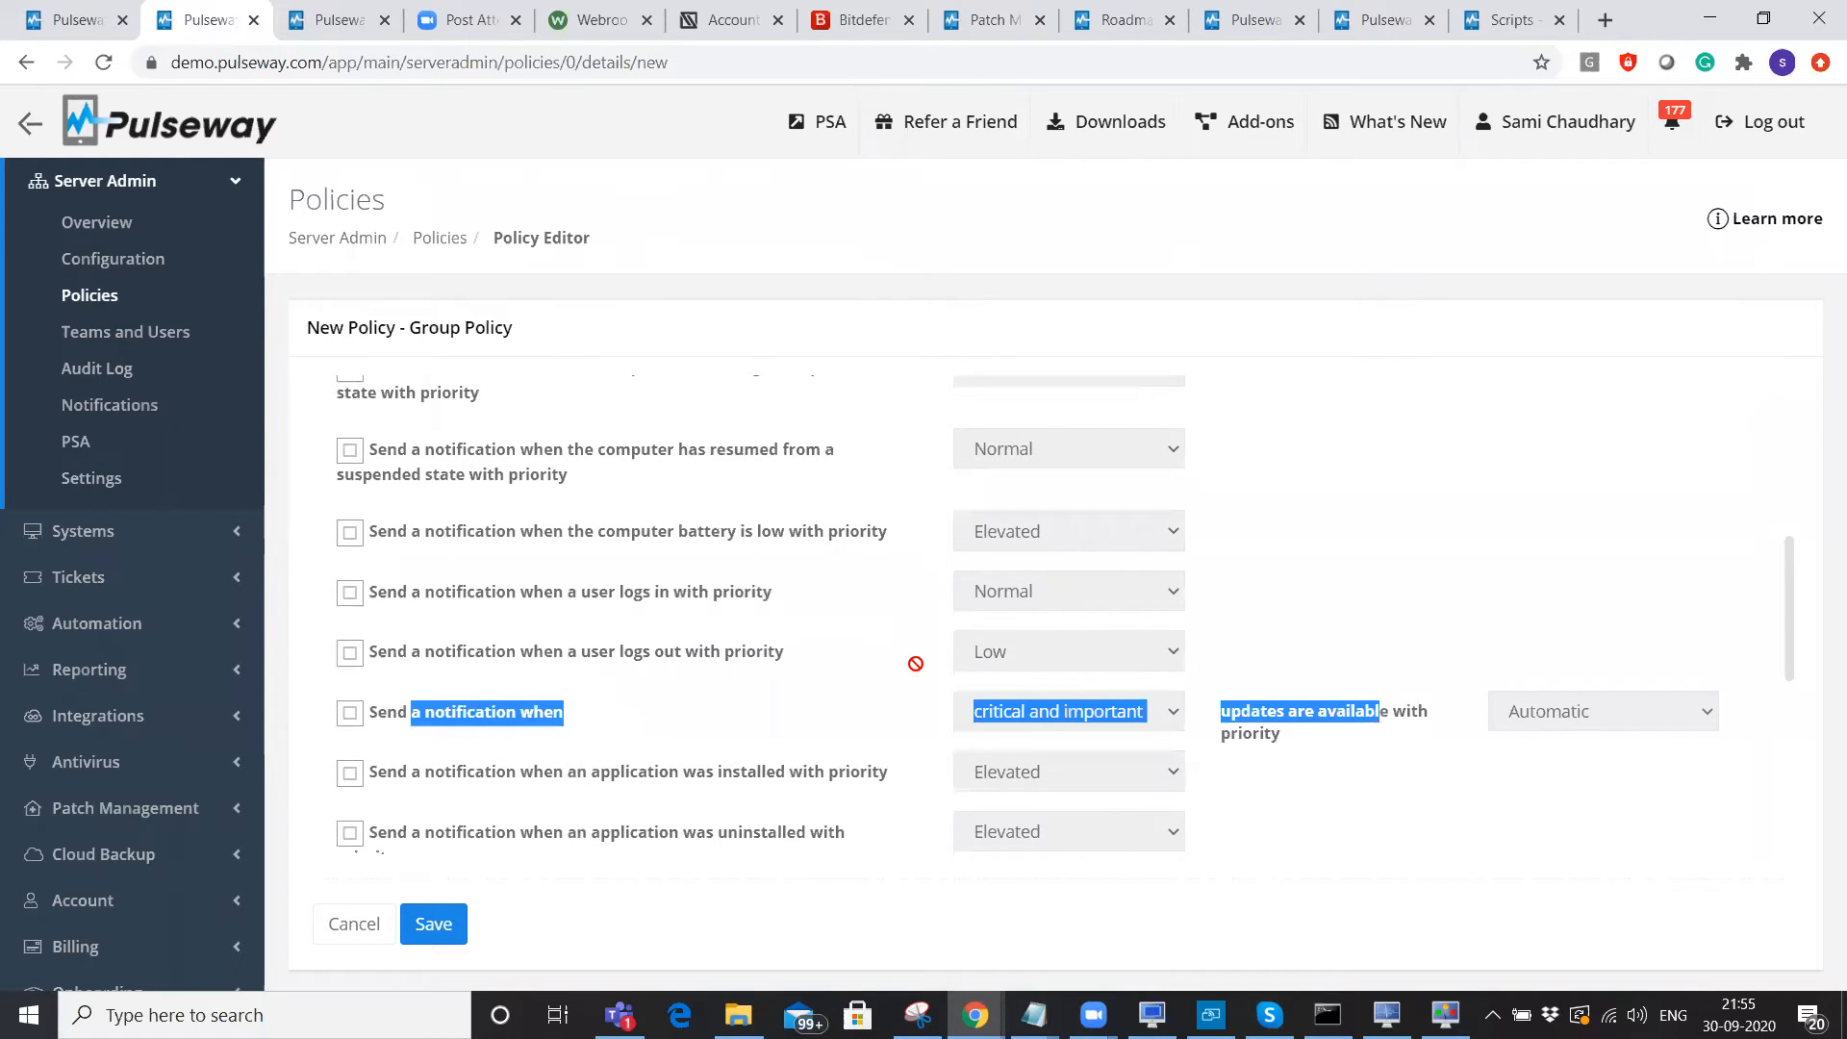
scroll(633, 625, "up", 10)
Enable low free memory and high processor usage Performance notifications.
left_click(509, 471)
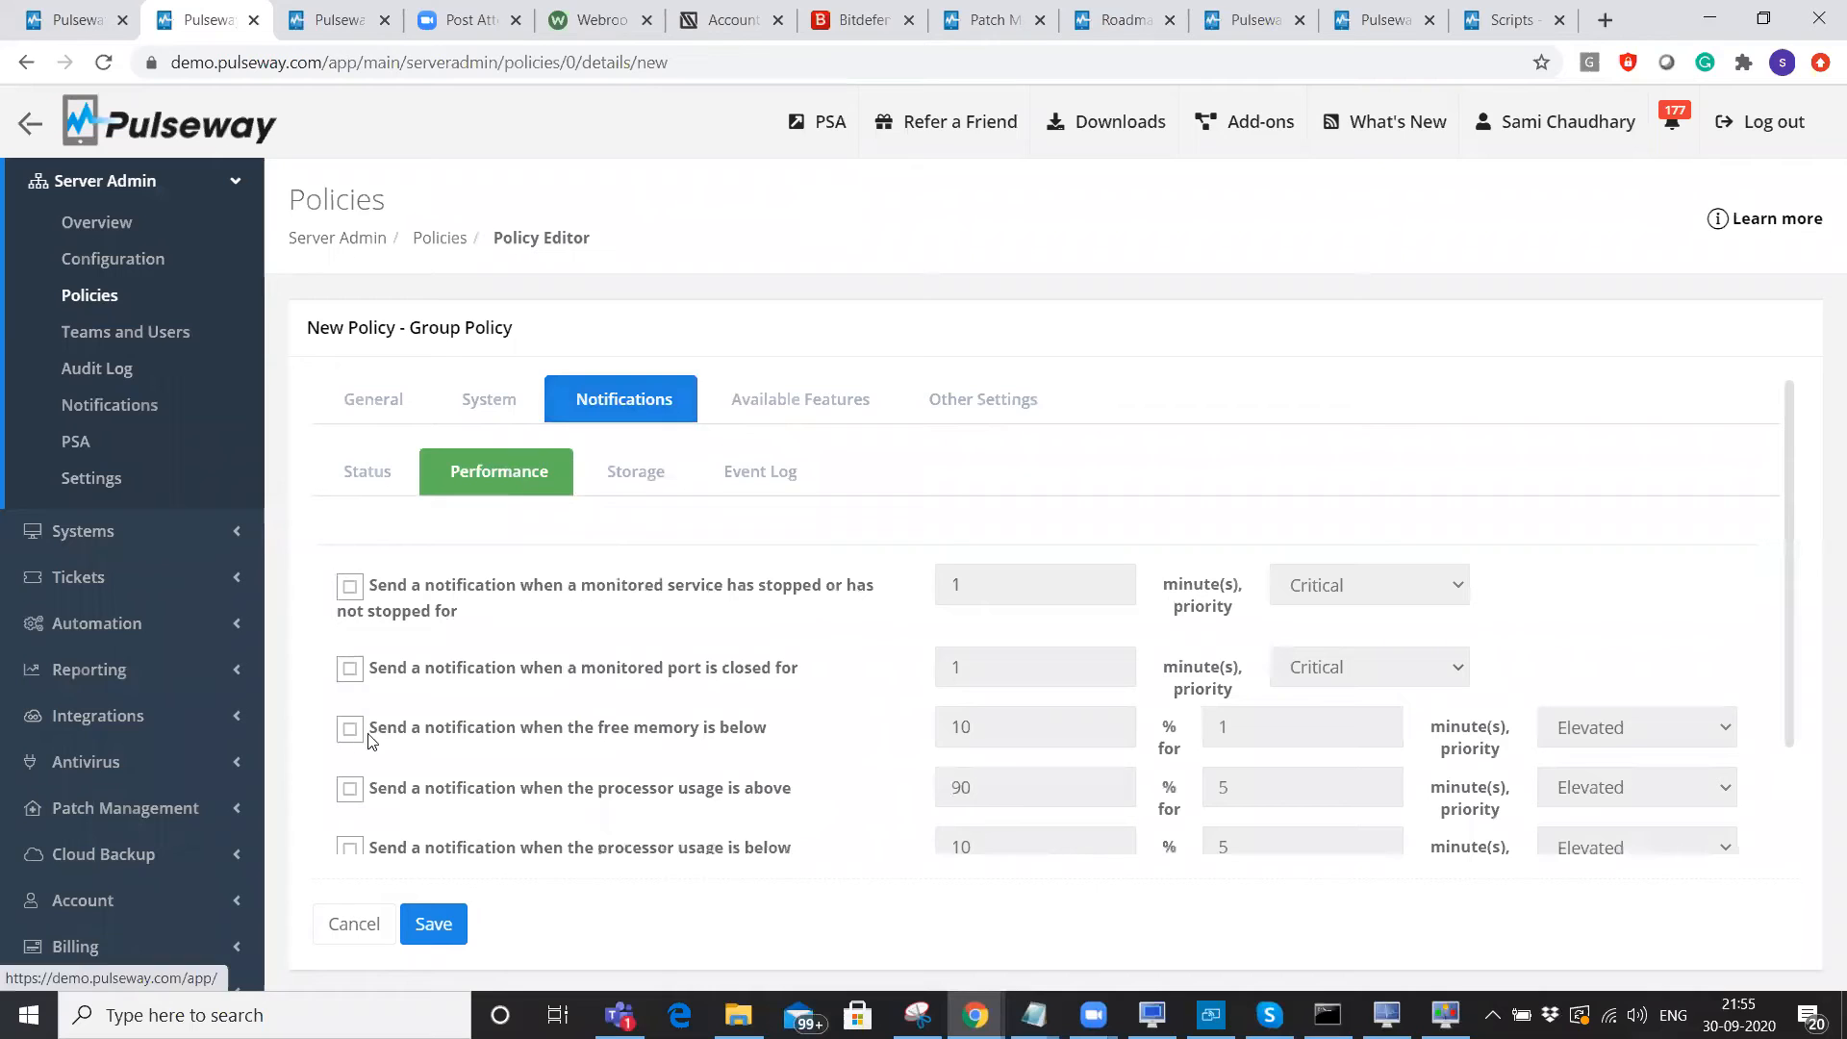
left_click(350, 728)
left_click(350, 788)
left_click(991, 728)
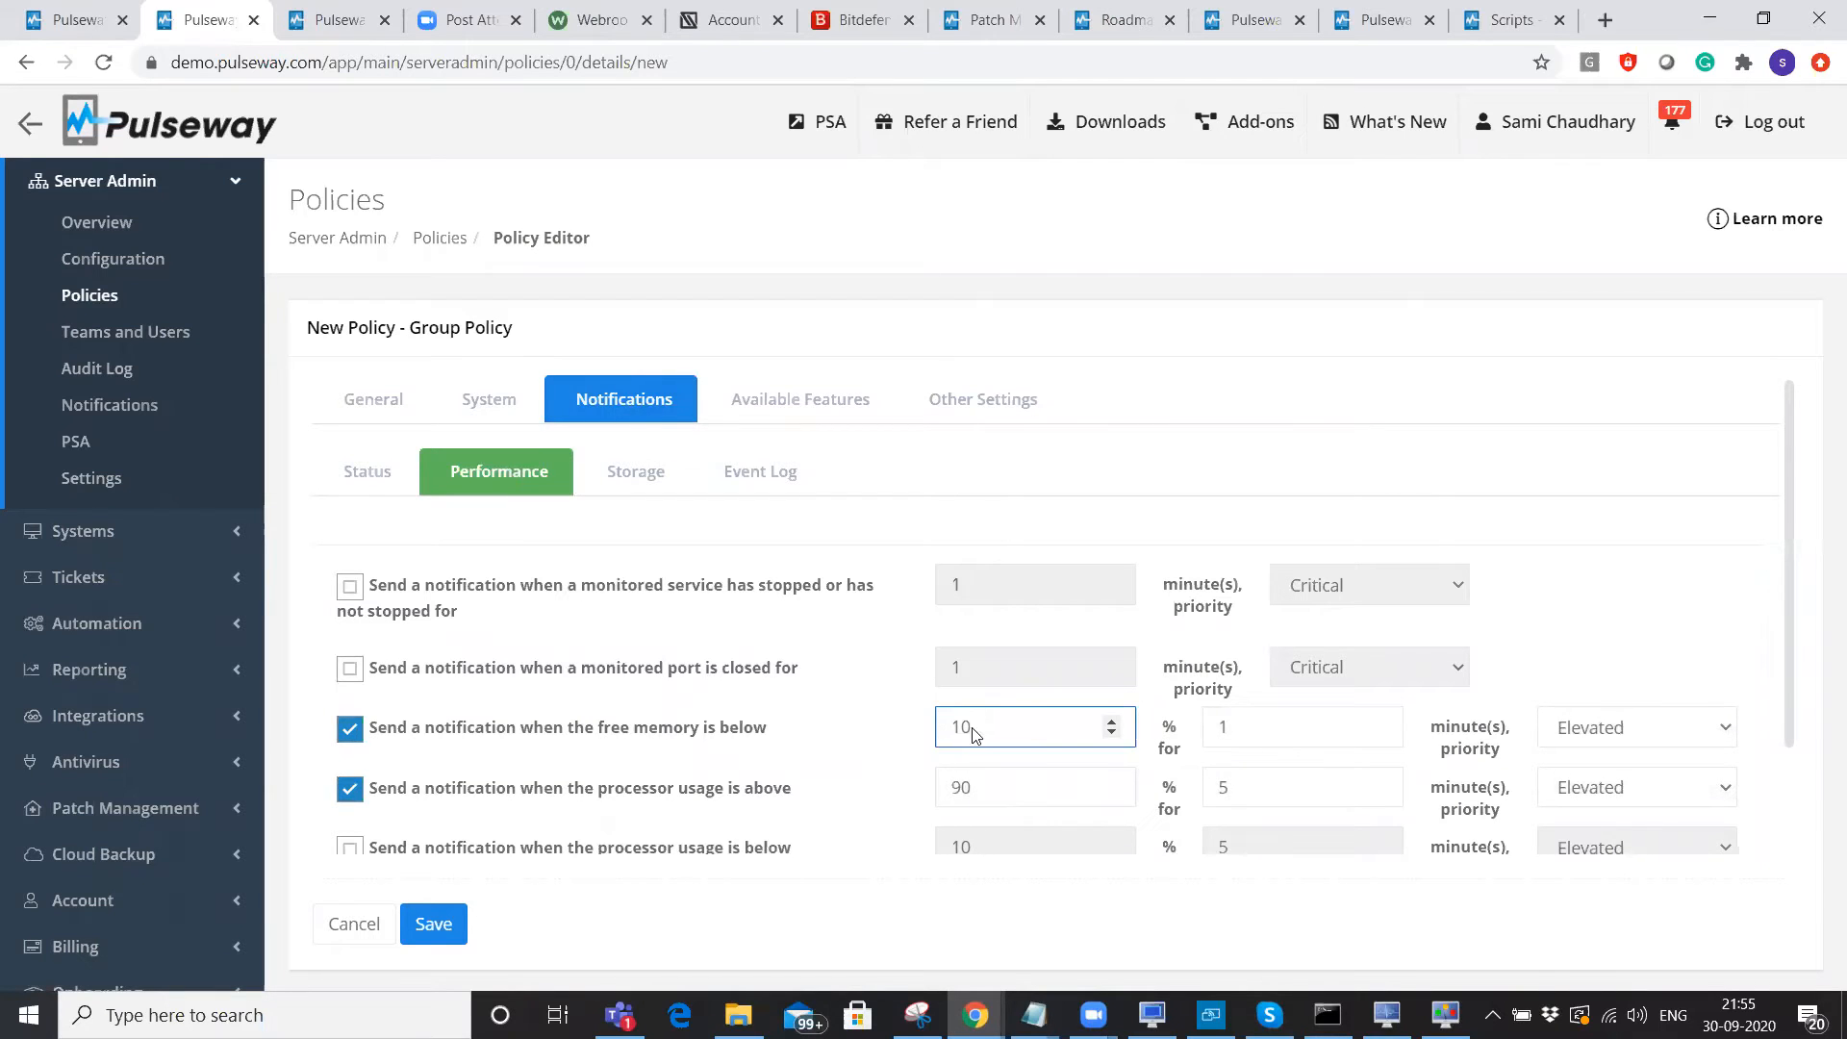
left_click_drag(770, 729, 793, 788)
Enable both Storage partition notifications, setting the system partition threshold to 10%.
left_click(636, 474)
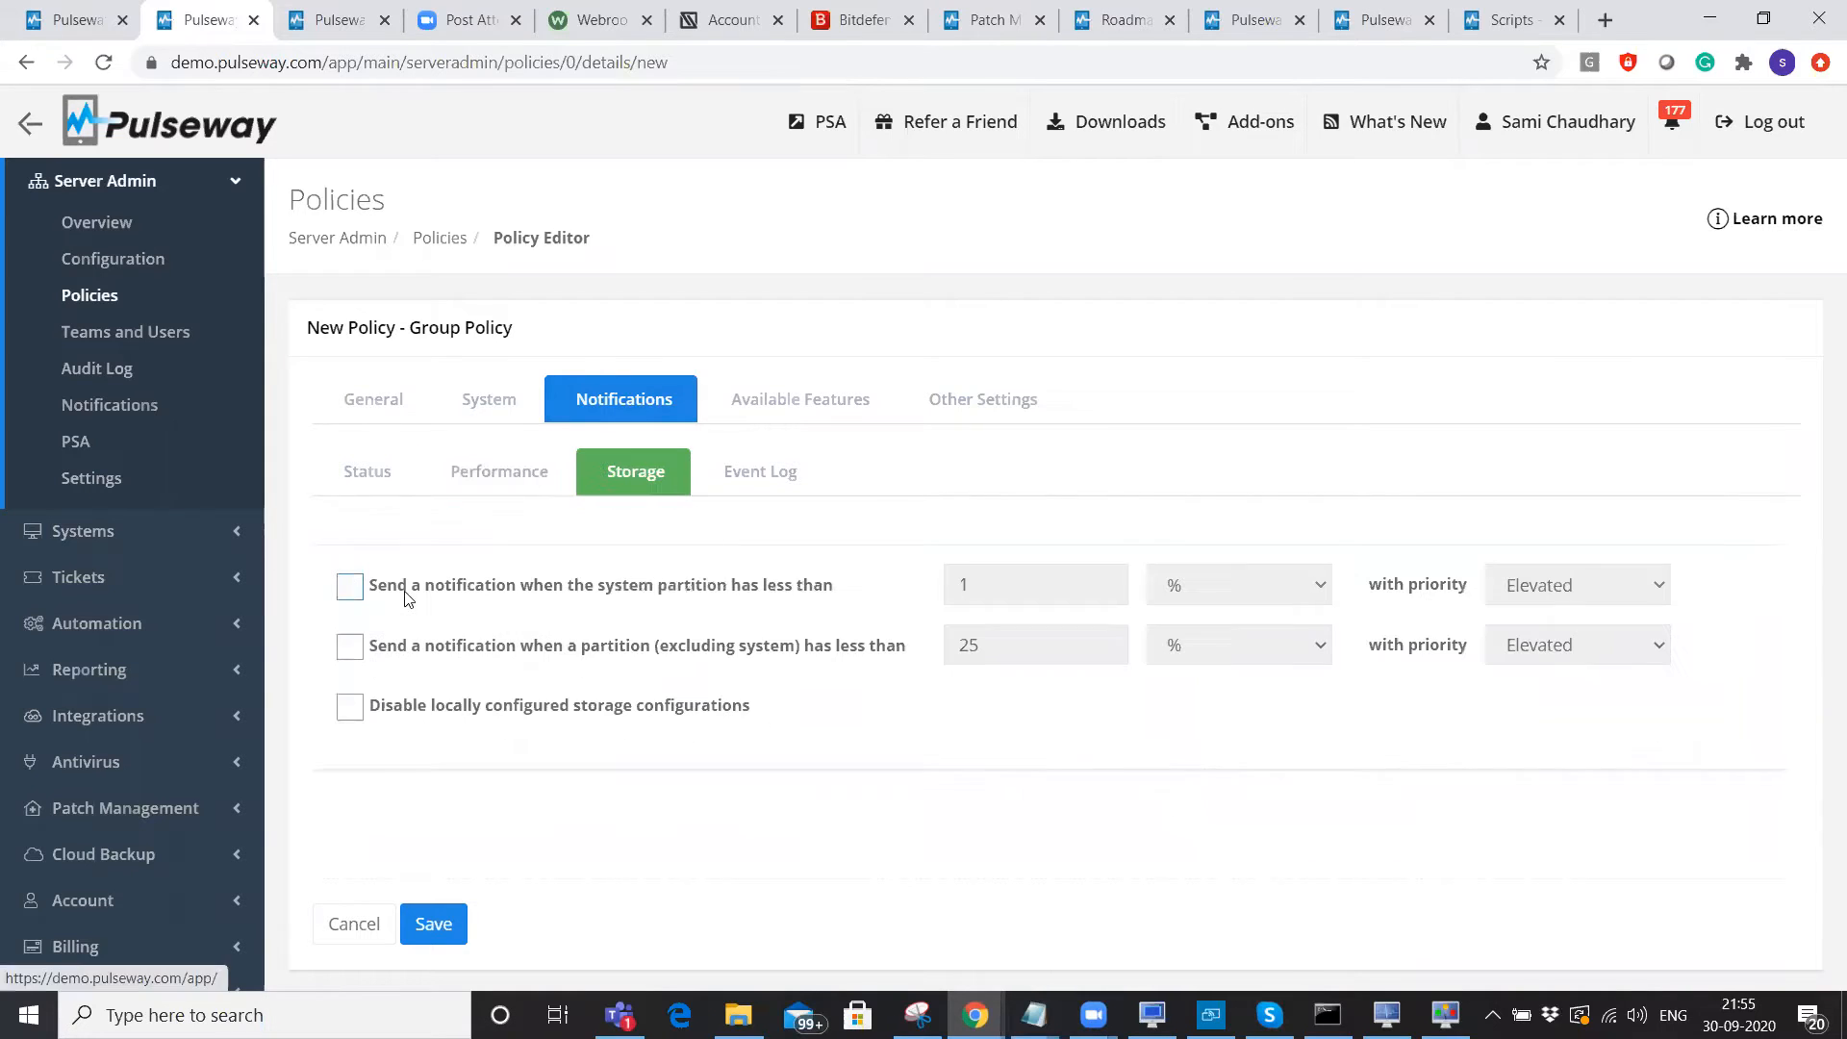
left_click(350, 586)
left_click(350, 647)
left_click(989, 585)
type("0")
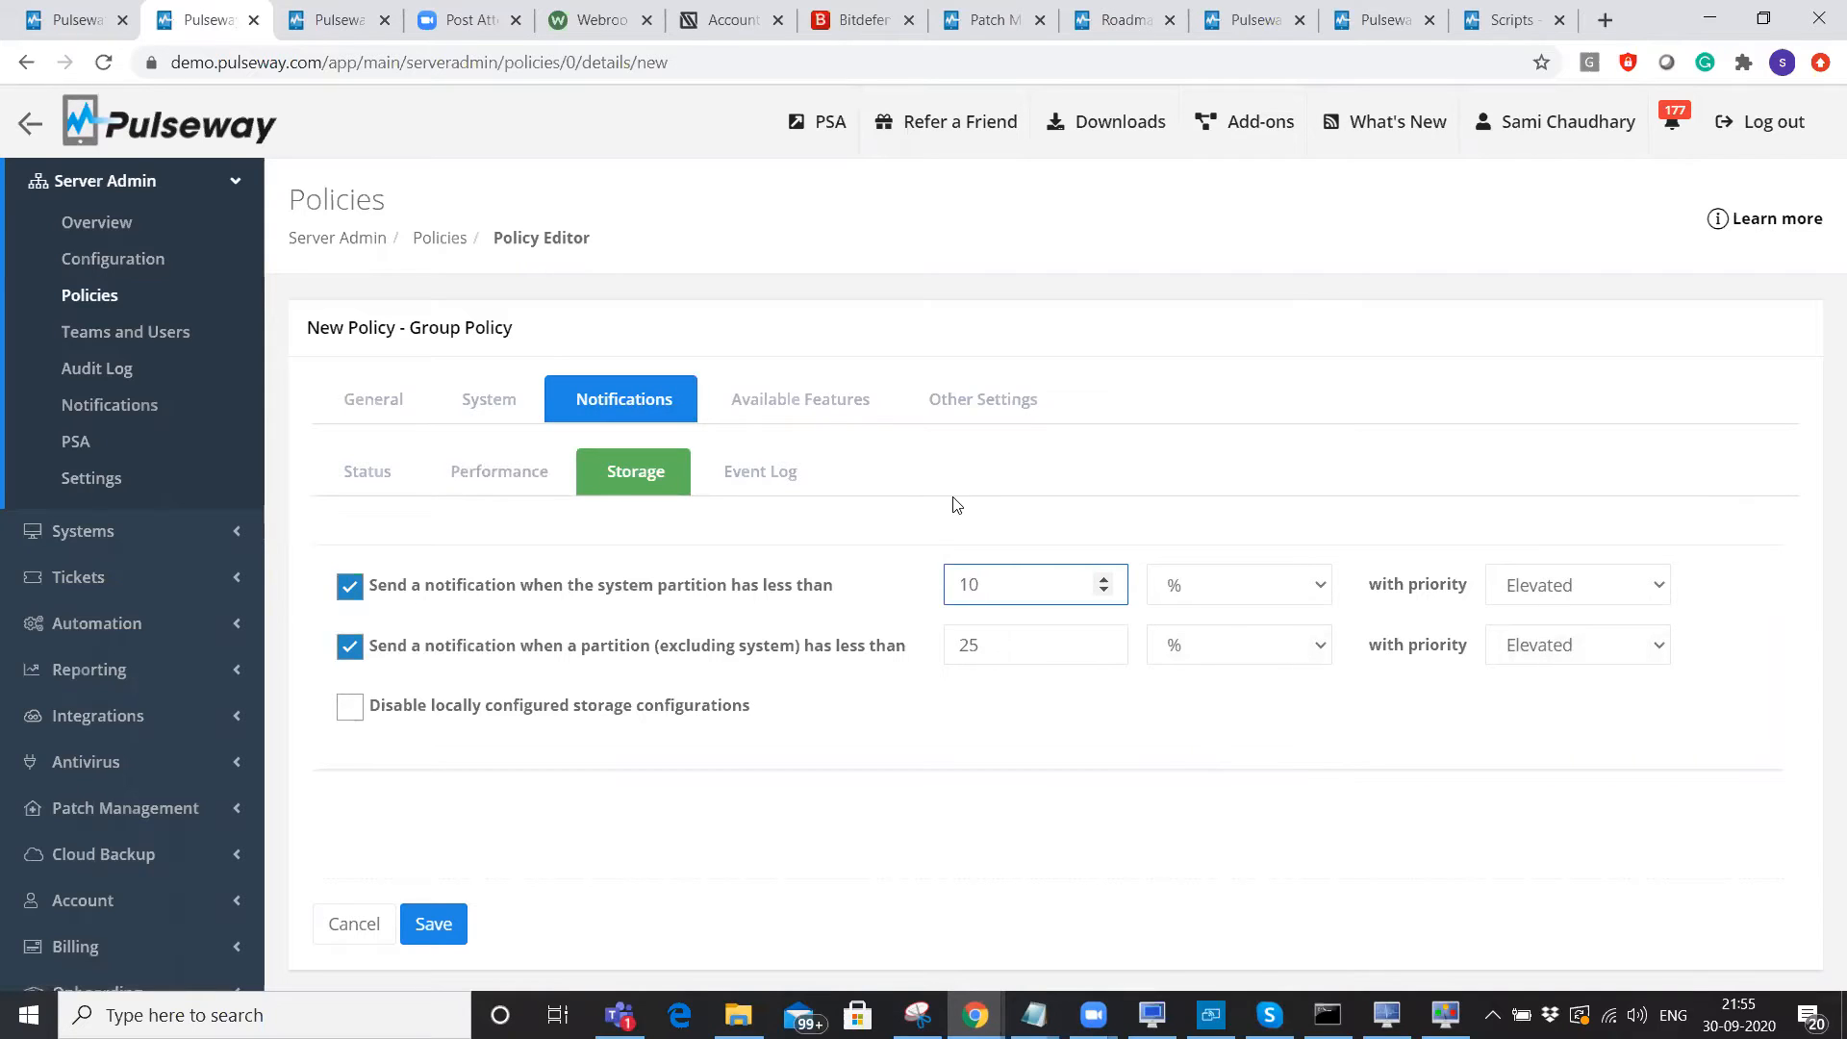
Turn on Event Log notifications, discarding the new filter without adding it.
left_click(755, 477)
left_click(350, 578)
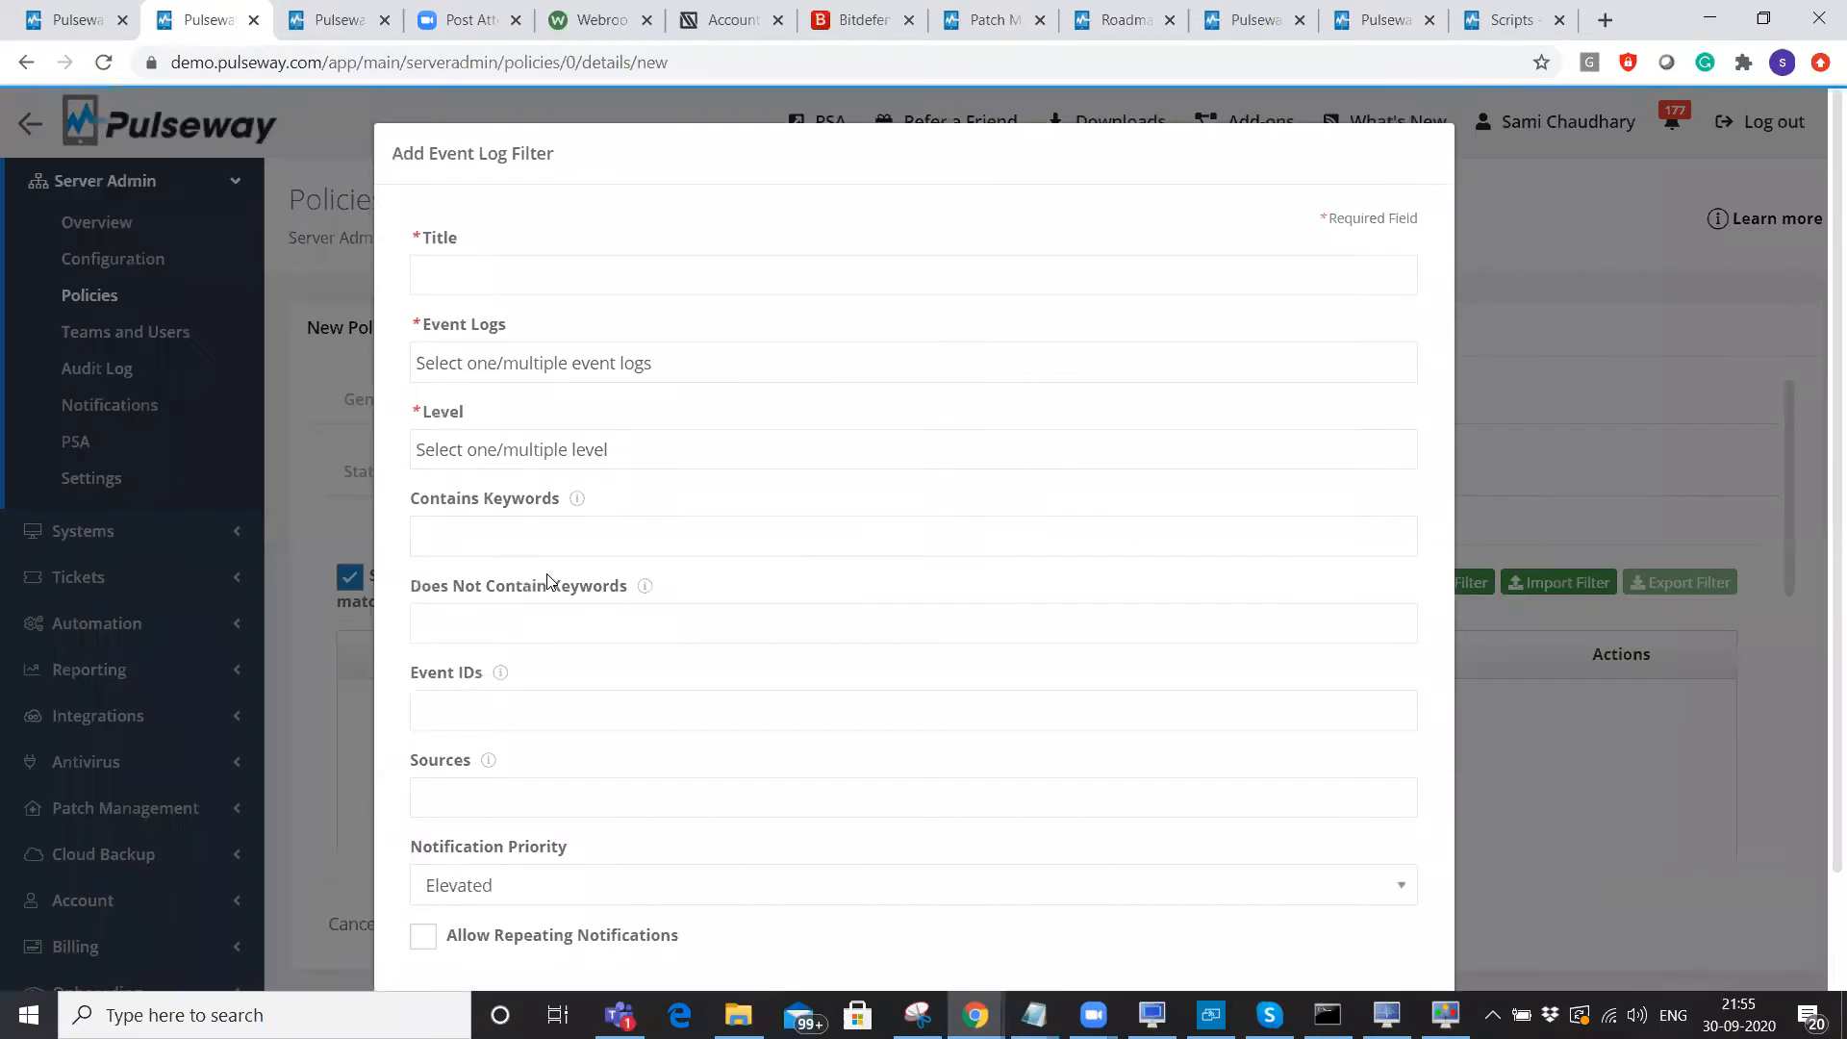
left_click(448, 537)
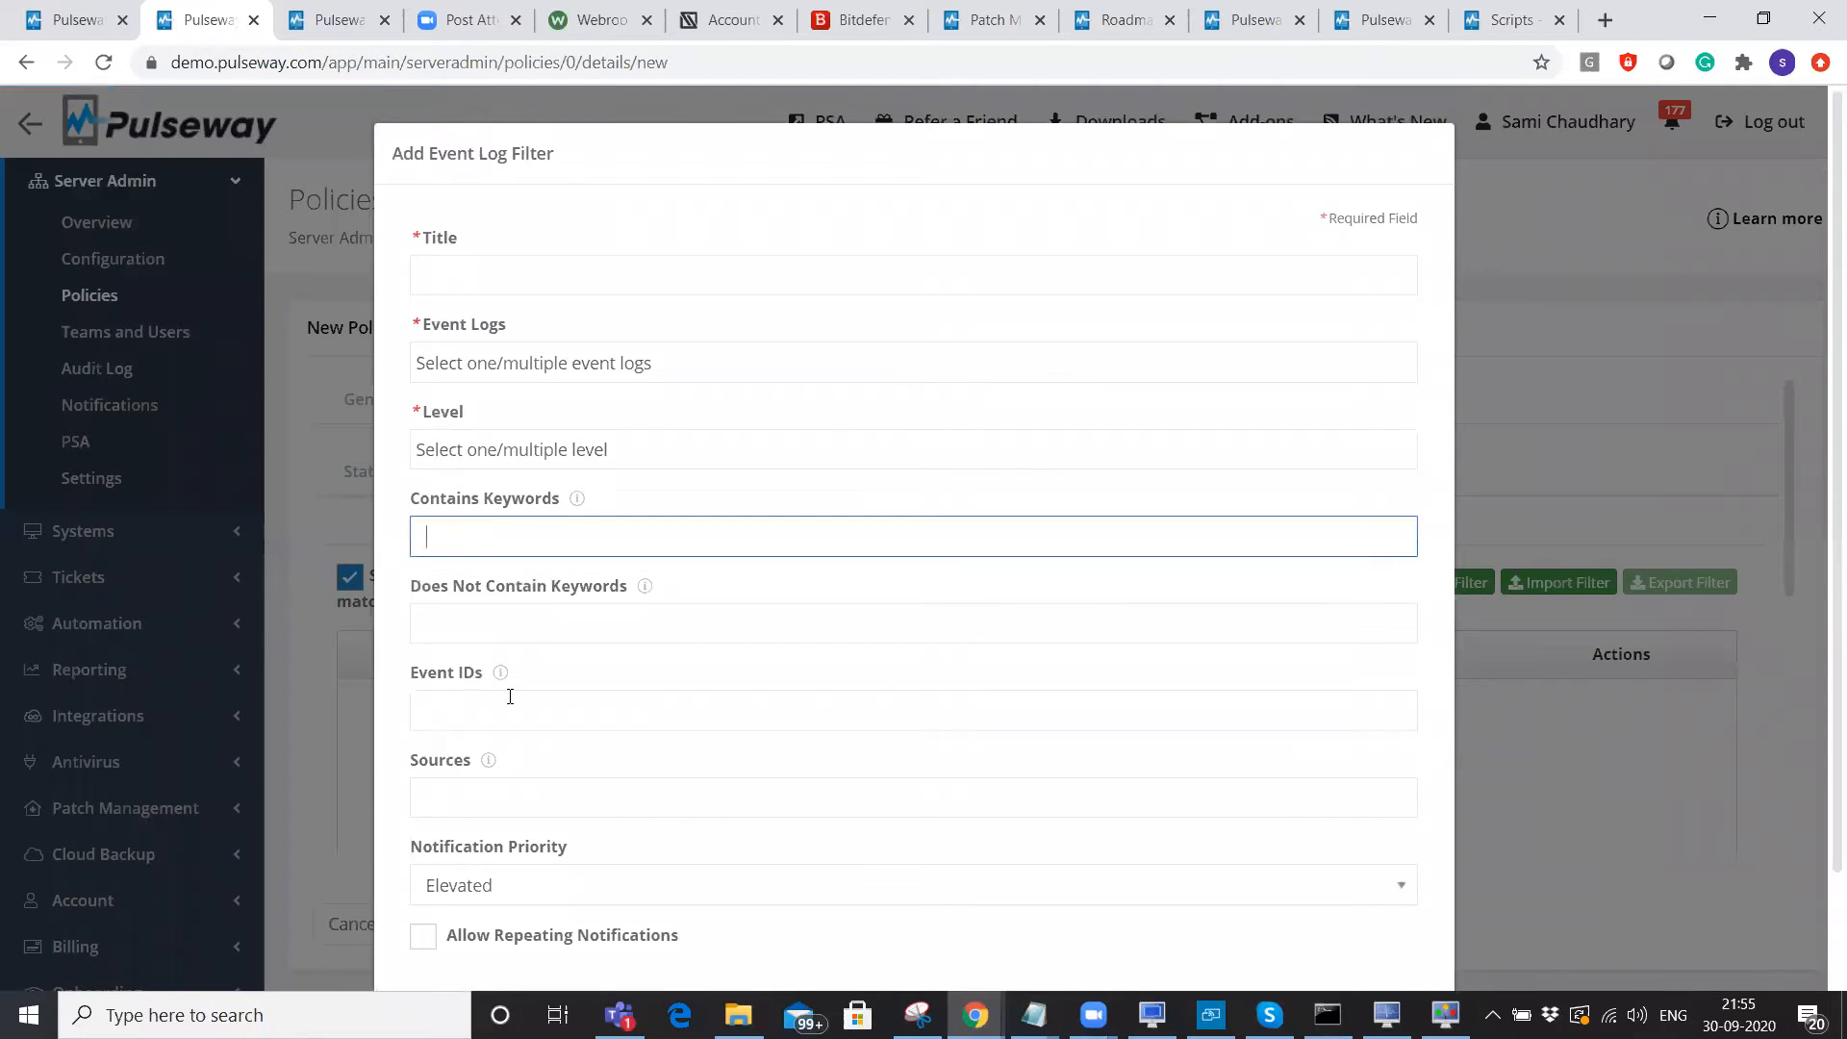
left_click(511, 717)
key("Tab")
scroll(1056, 662, "down", 3)
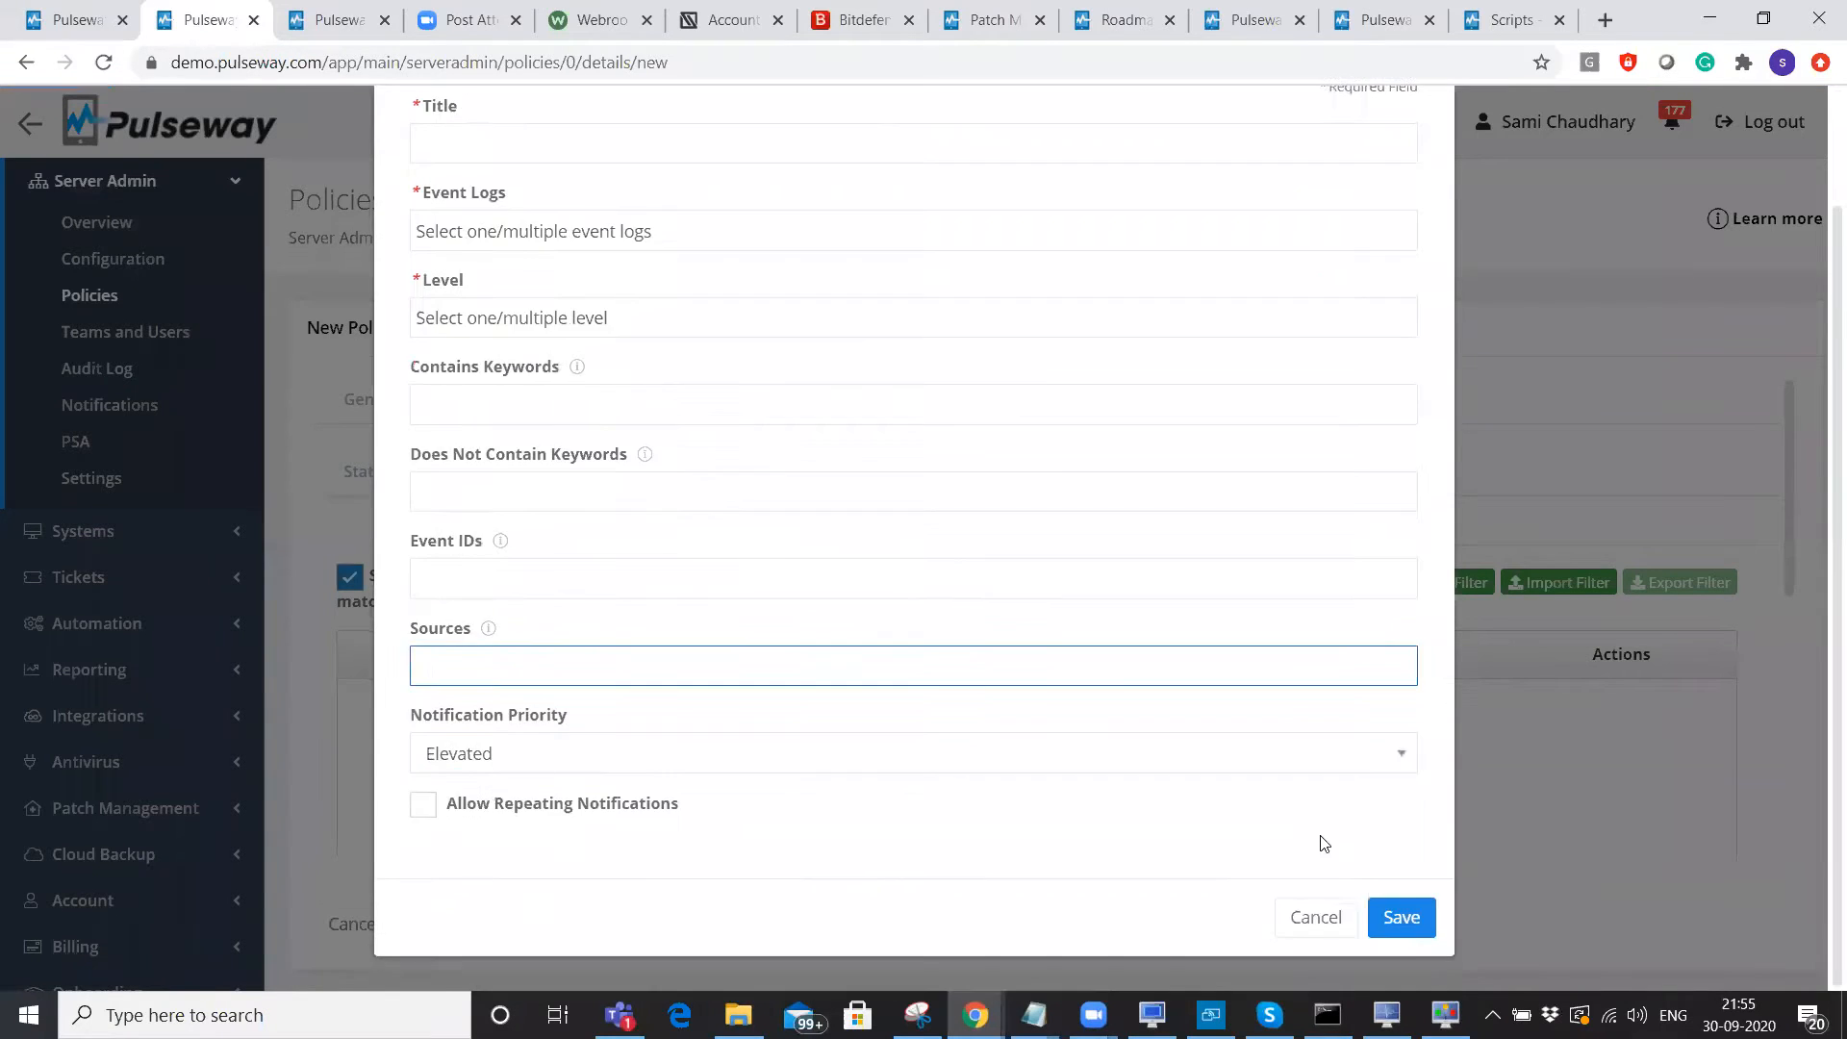
left_click(1322, 921)
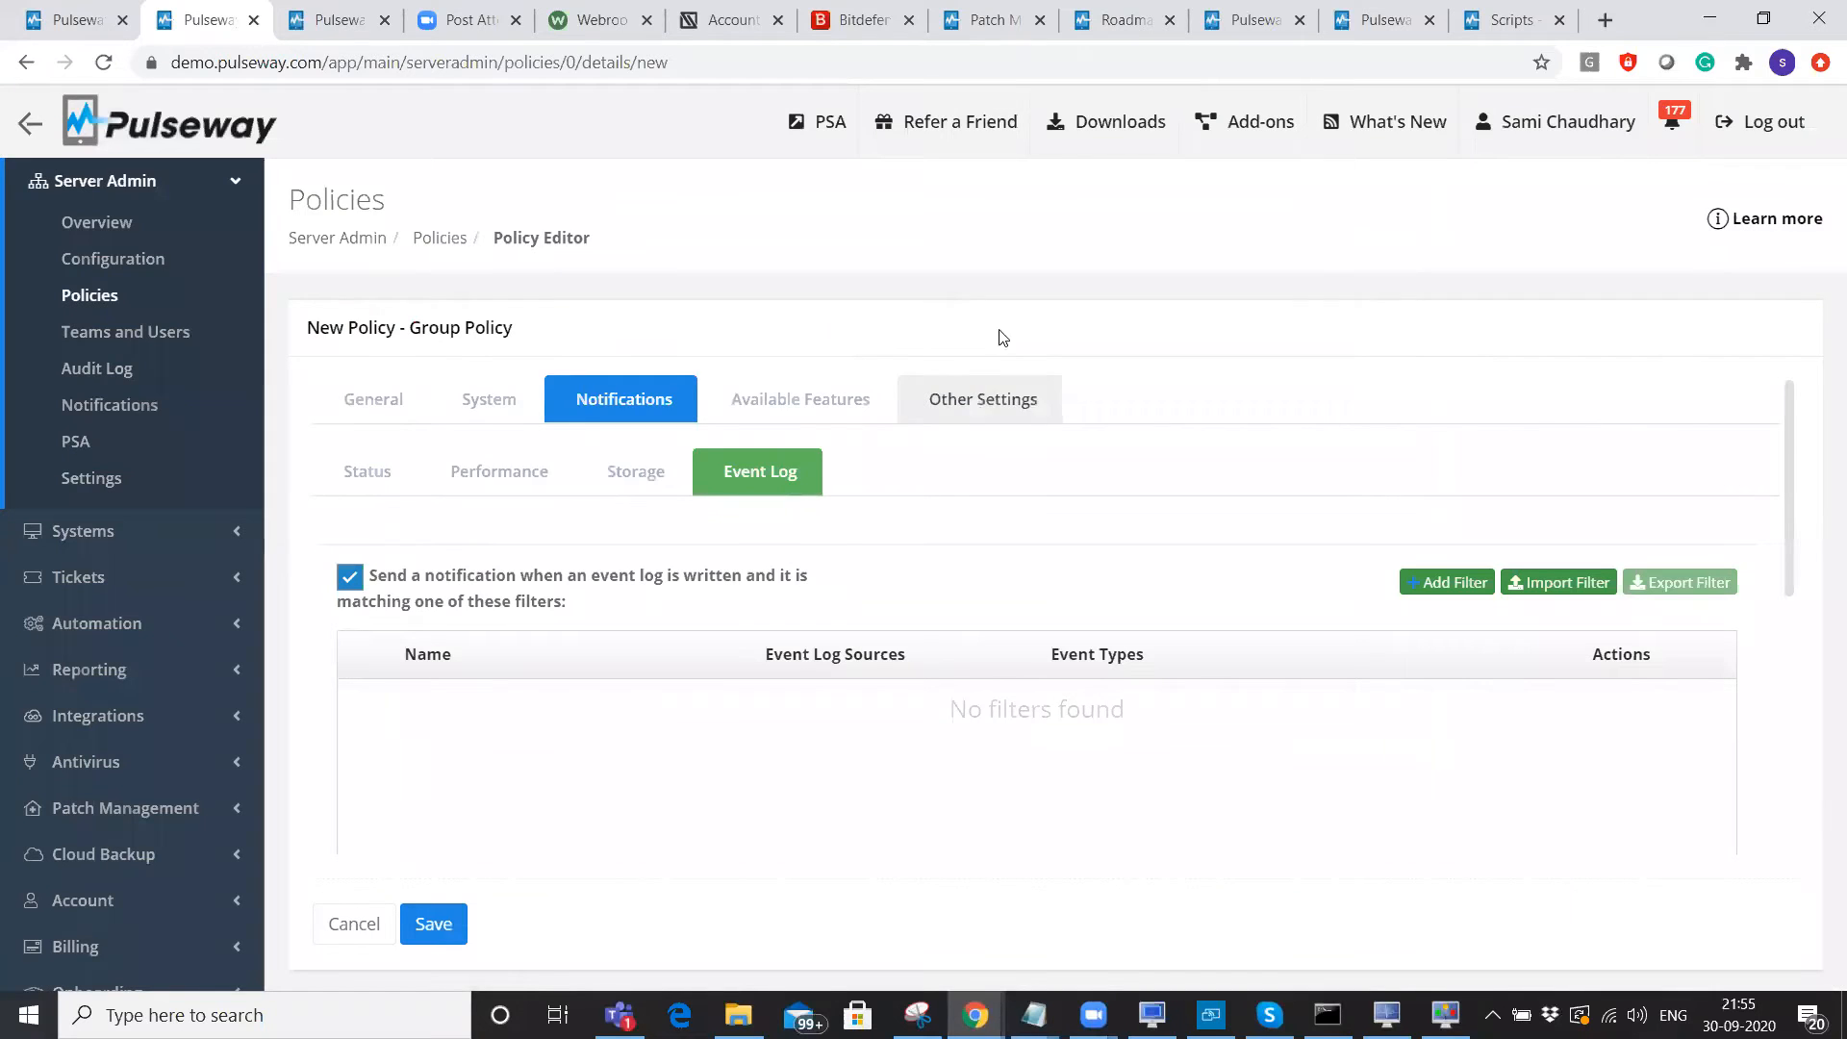
Set Dallas's Endpoint Policy to Kenneth Server Policy, save and apply, then open Teams and Users.
left_click(93, 12)
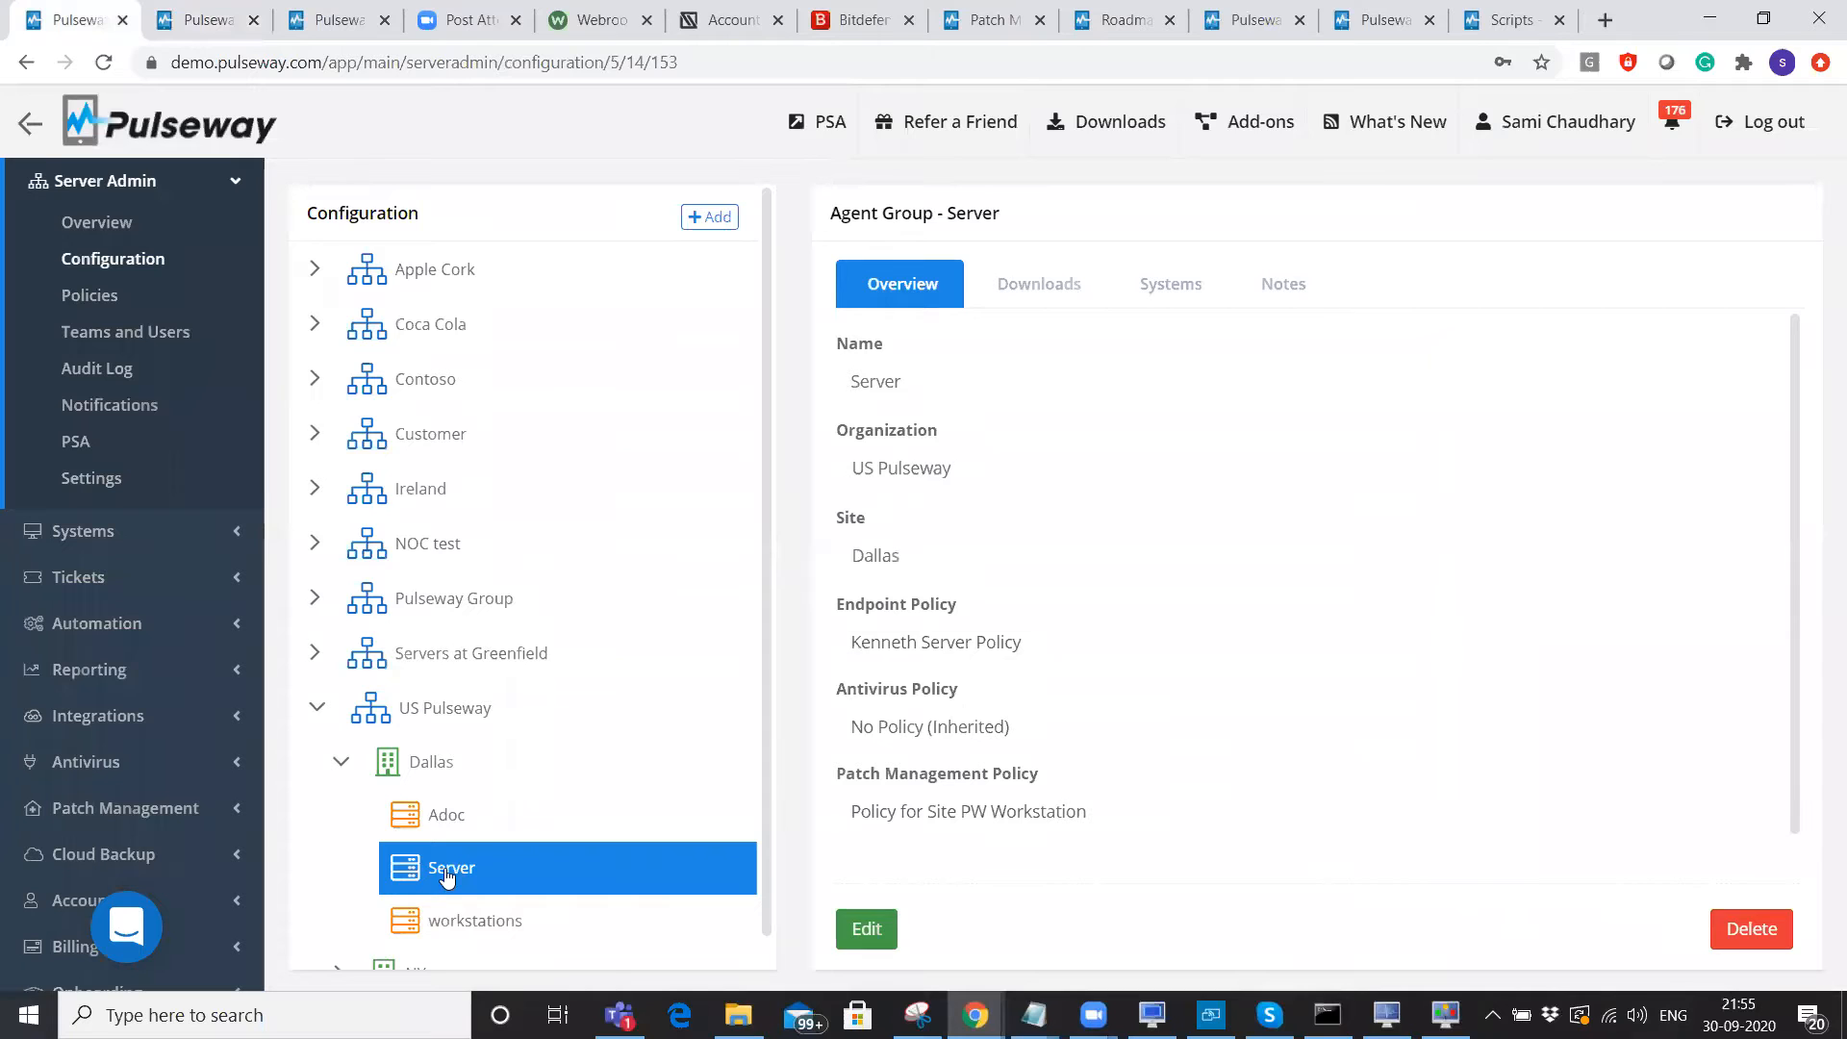
left_click(438, 767)
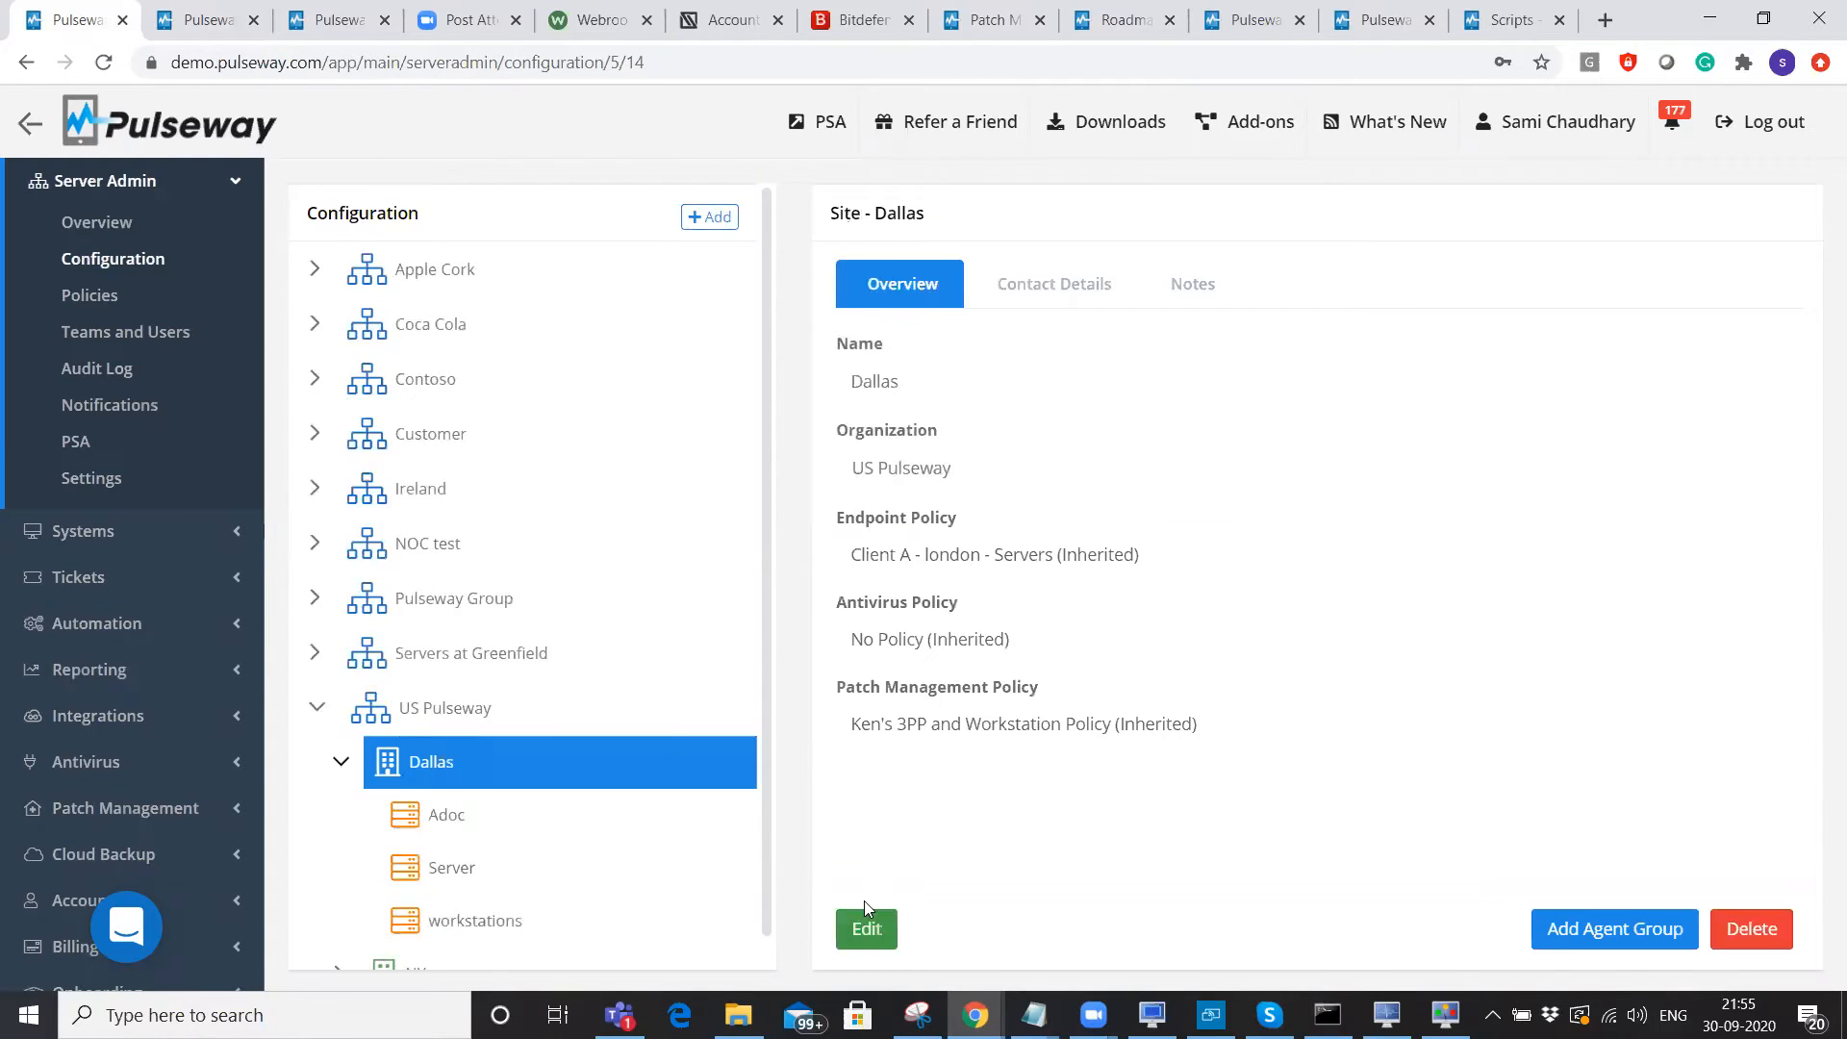
left_click(865, 930)
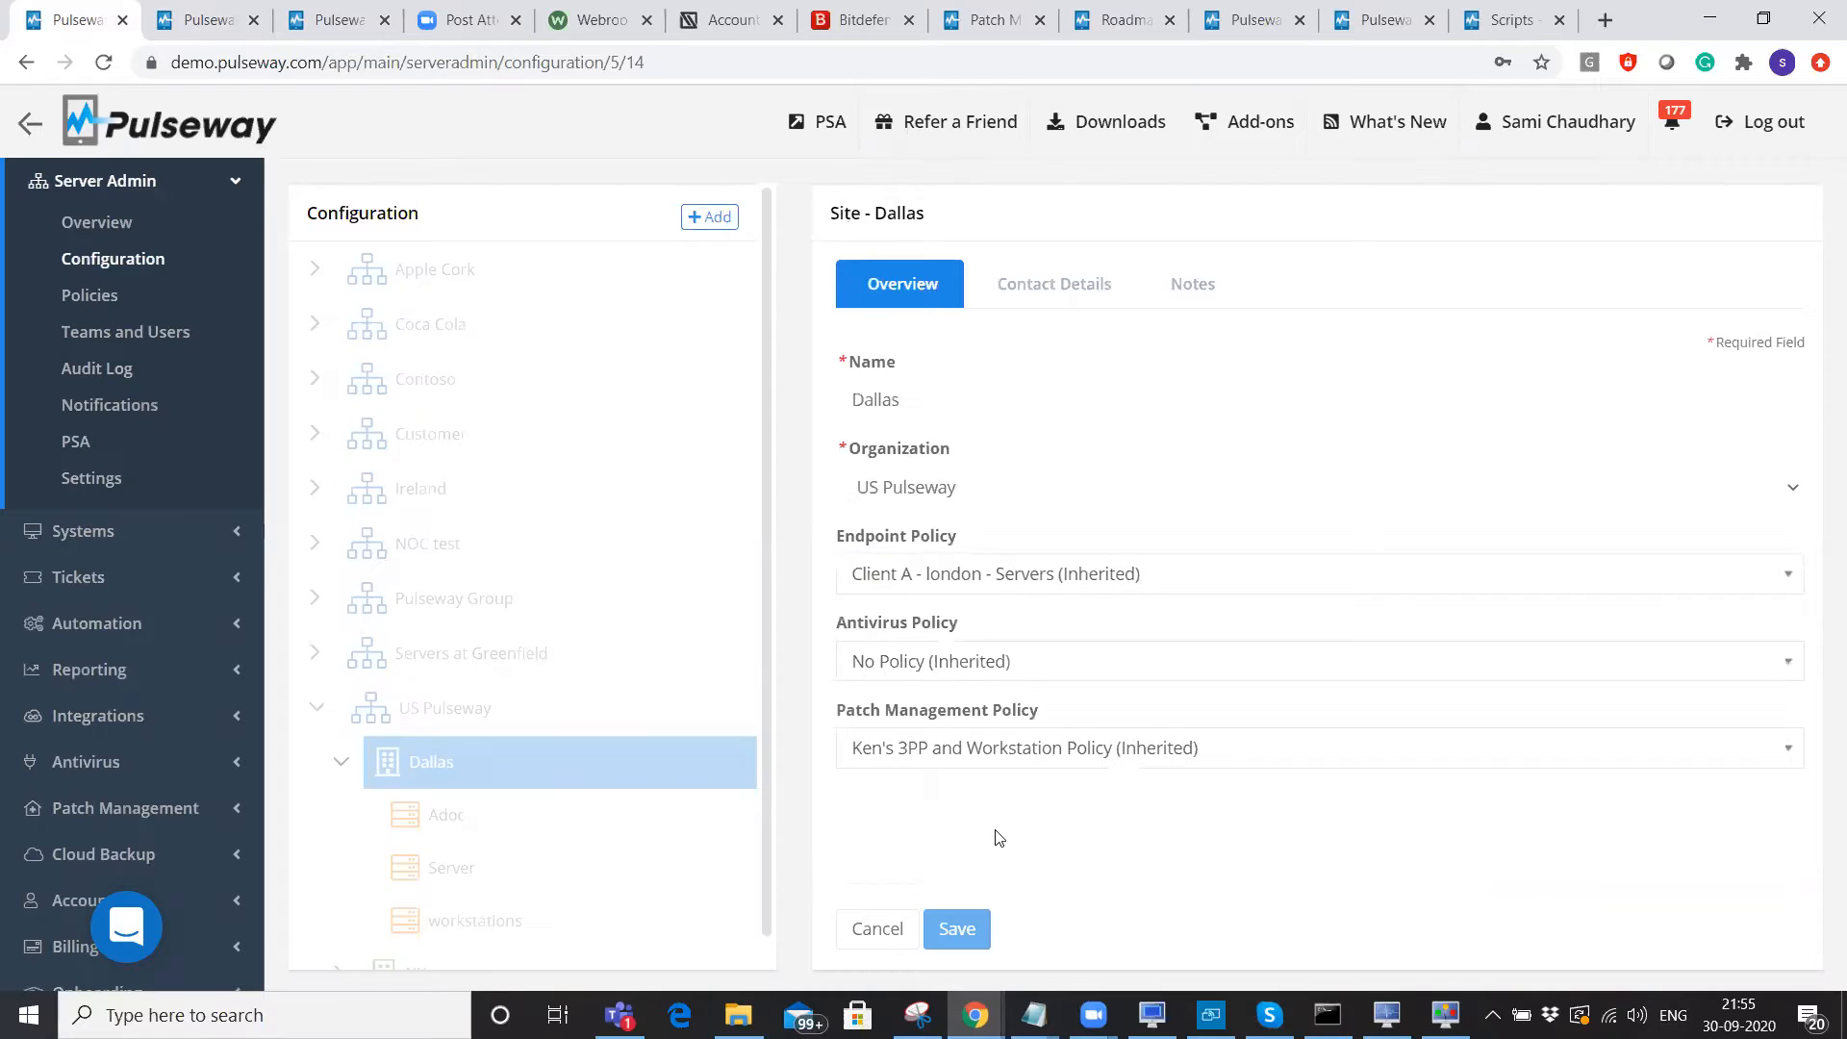
left_click(1019, 576)
left_click(1018, 729)
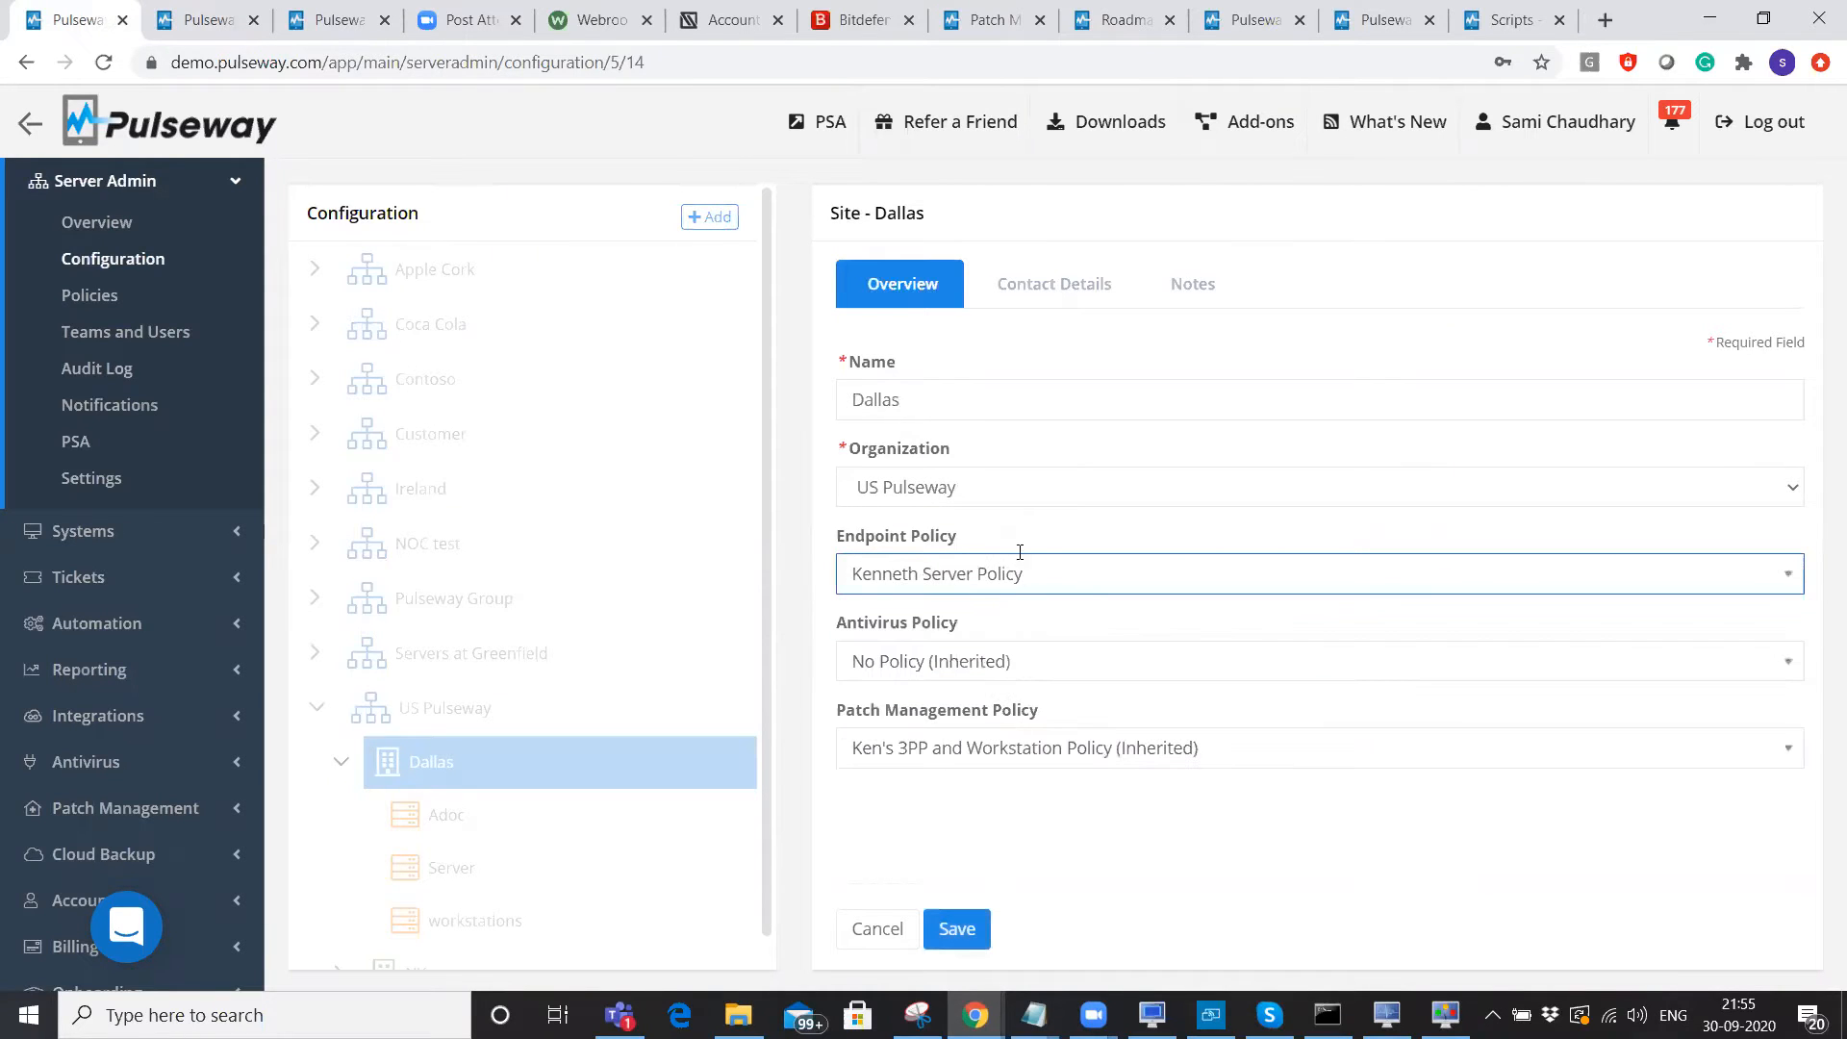
left_click(966, 925)
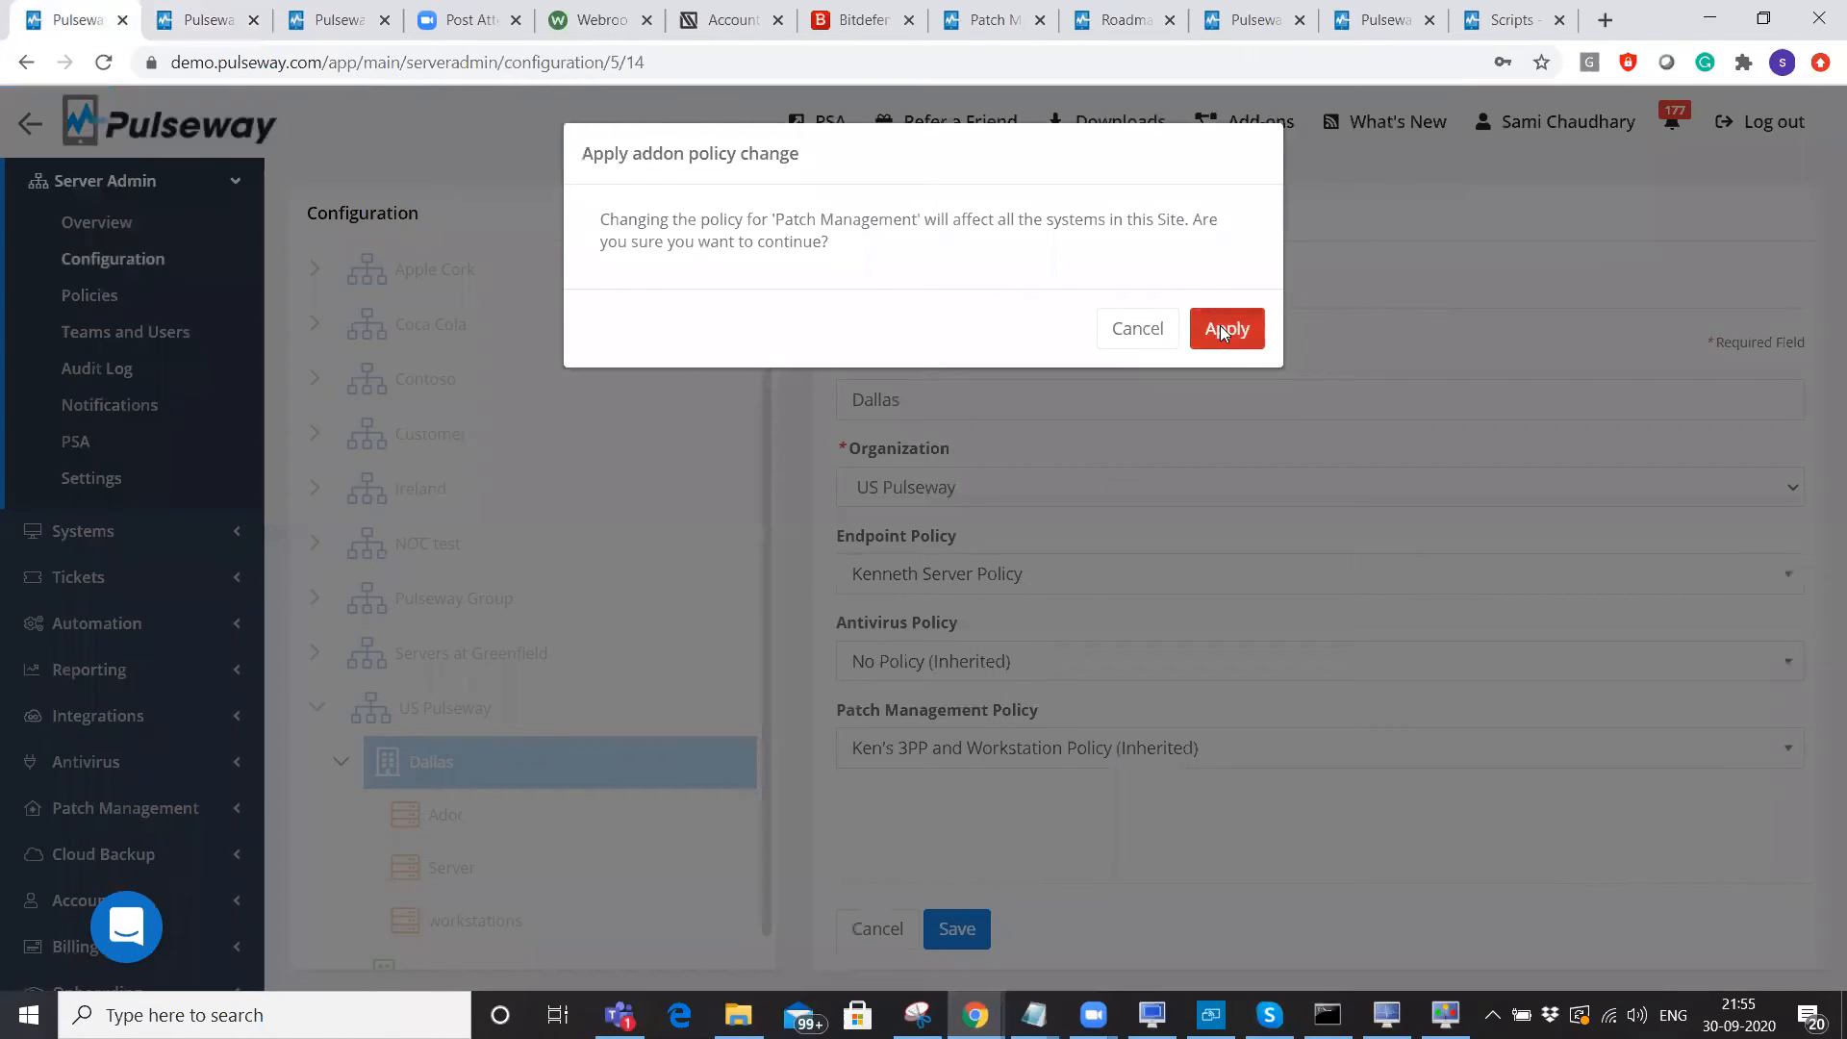
left_click(1219, 327)
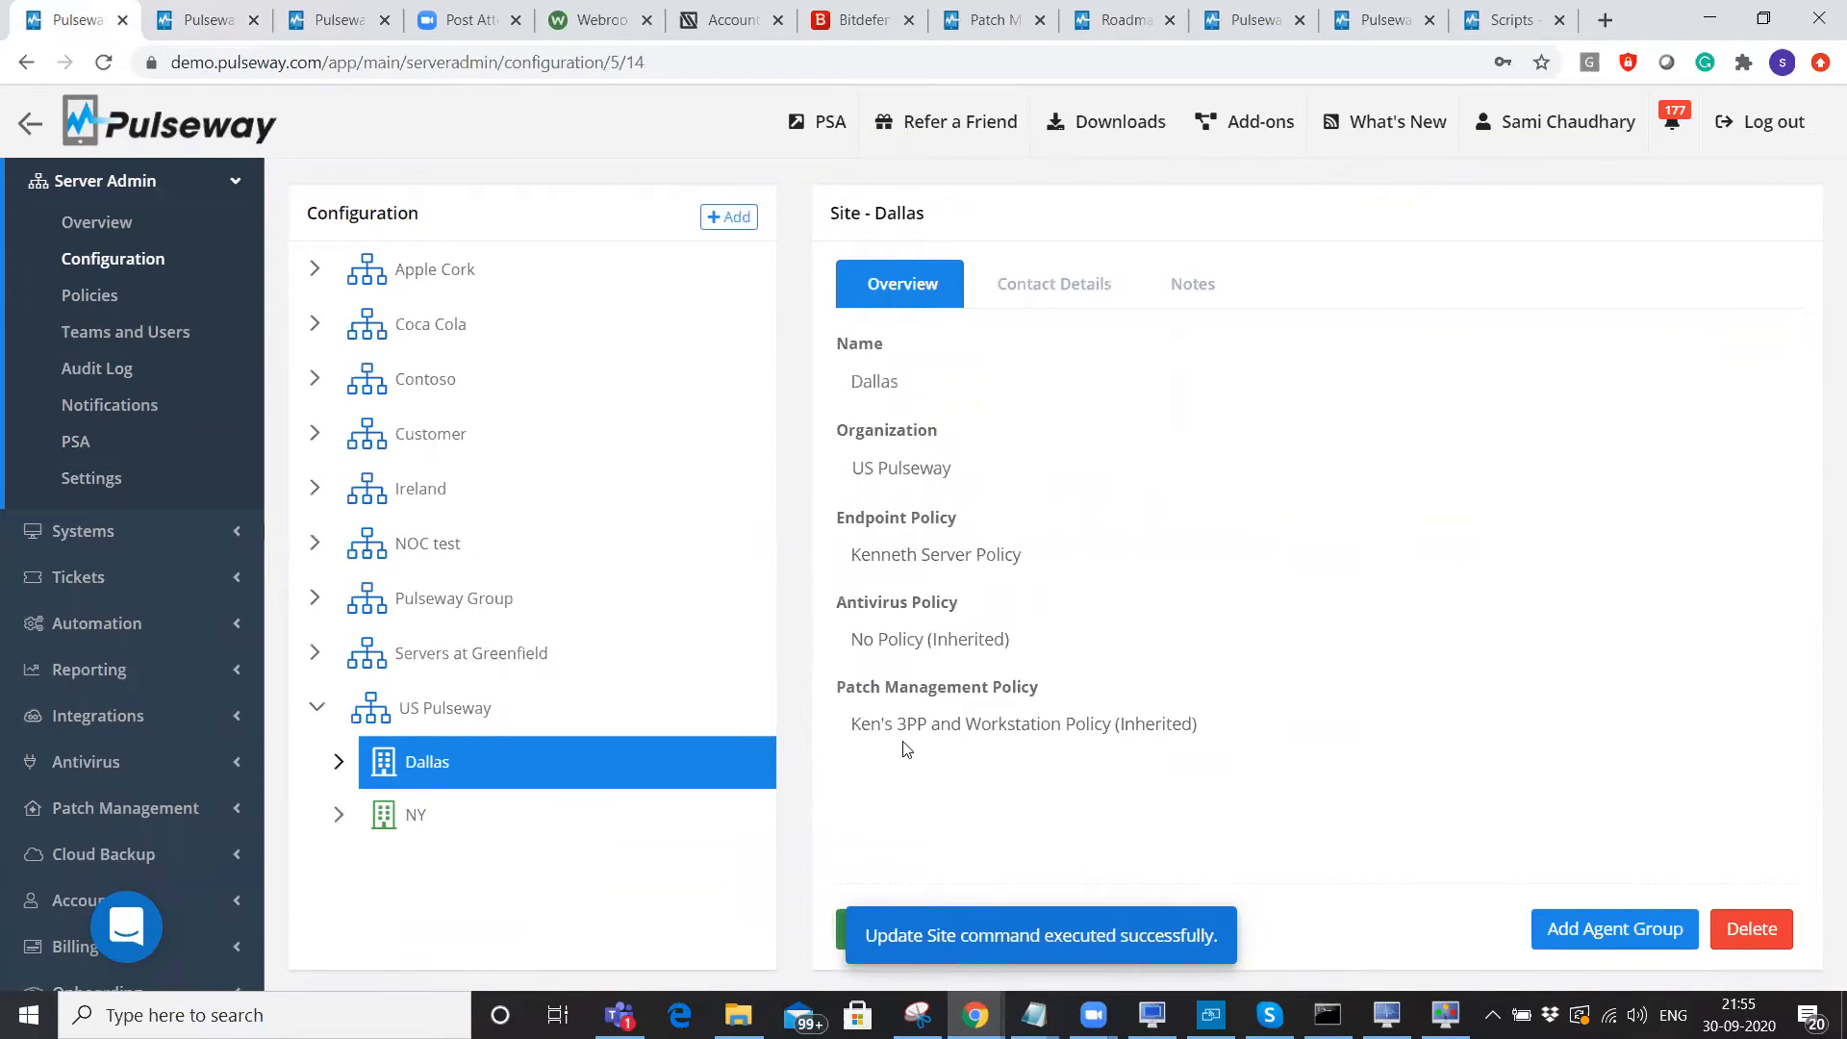
left_click(117, 336)
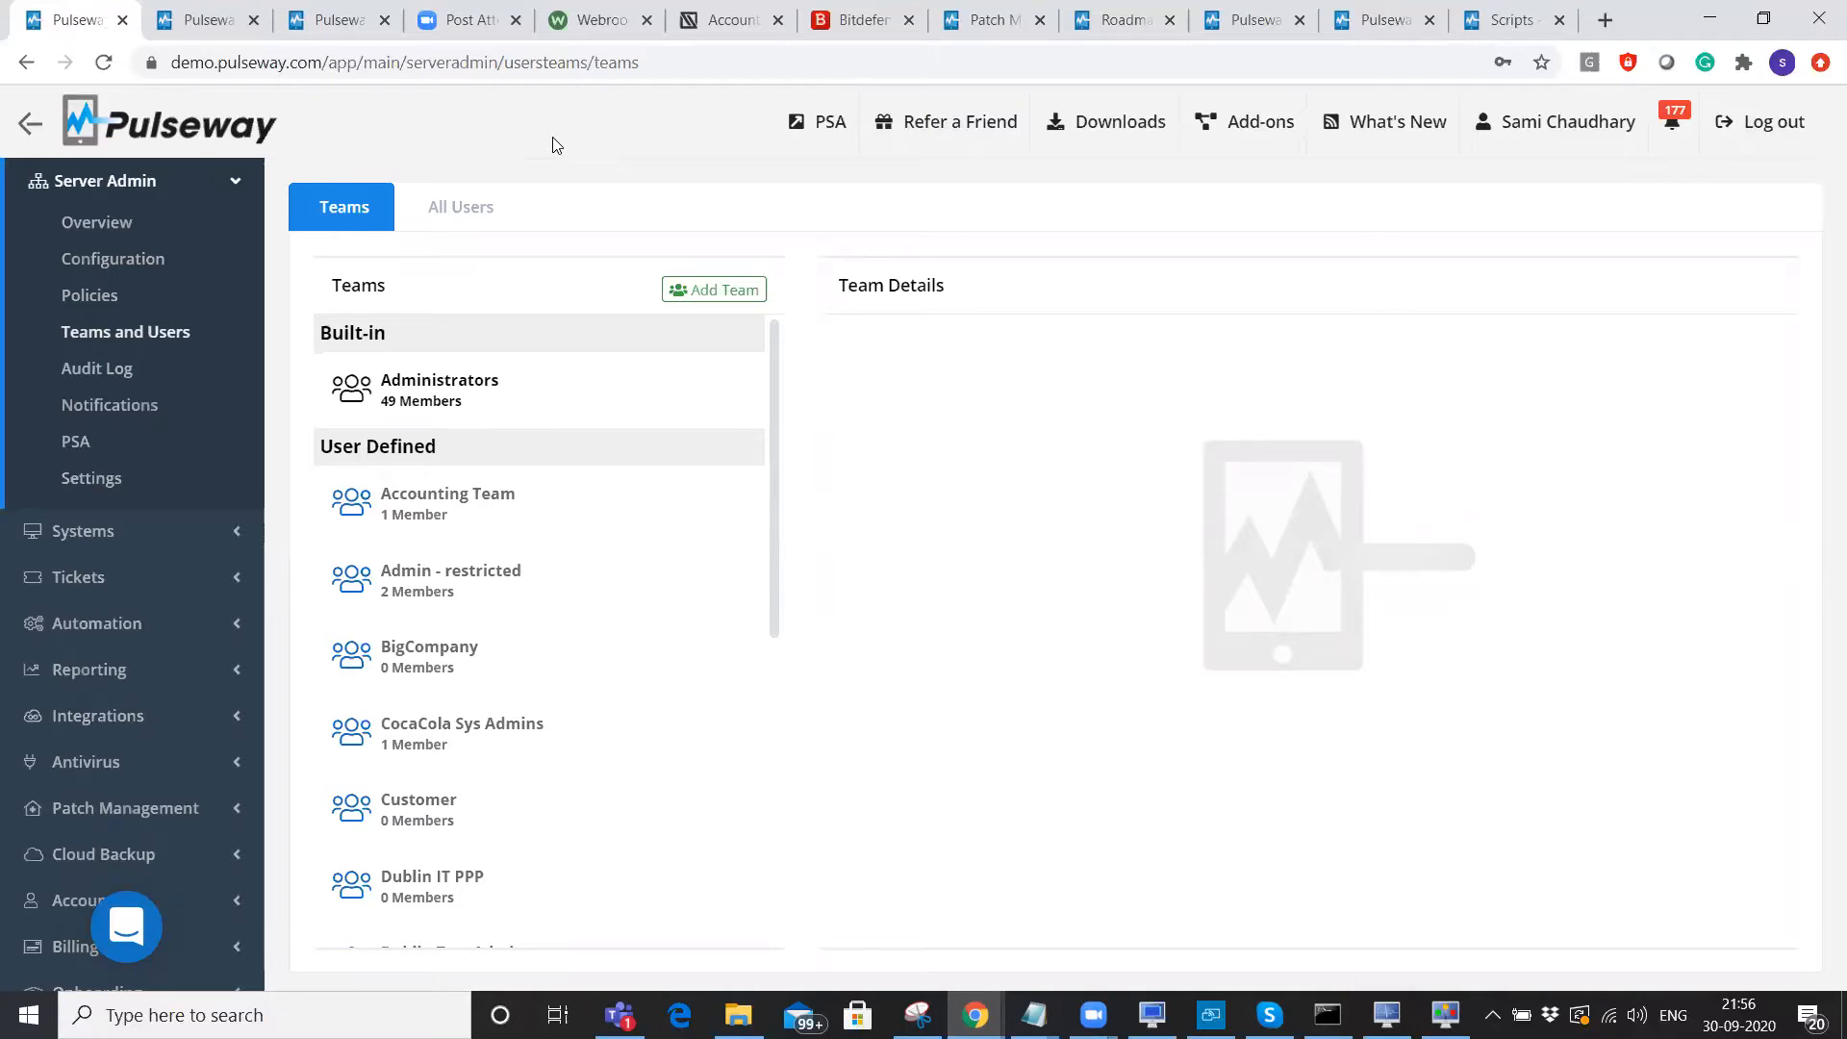
Check the Accounting Team's site access, expanding Customer > Berlin down to its groups.
left_click(441, 395)
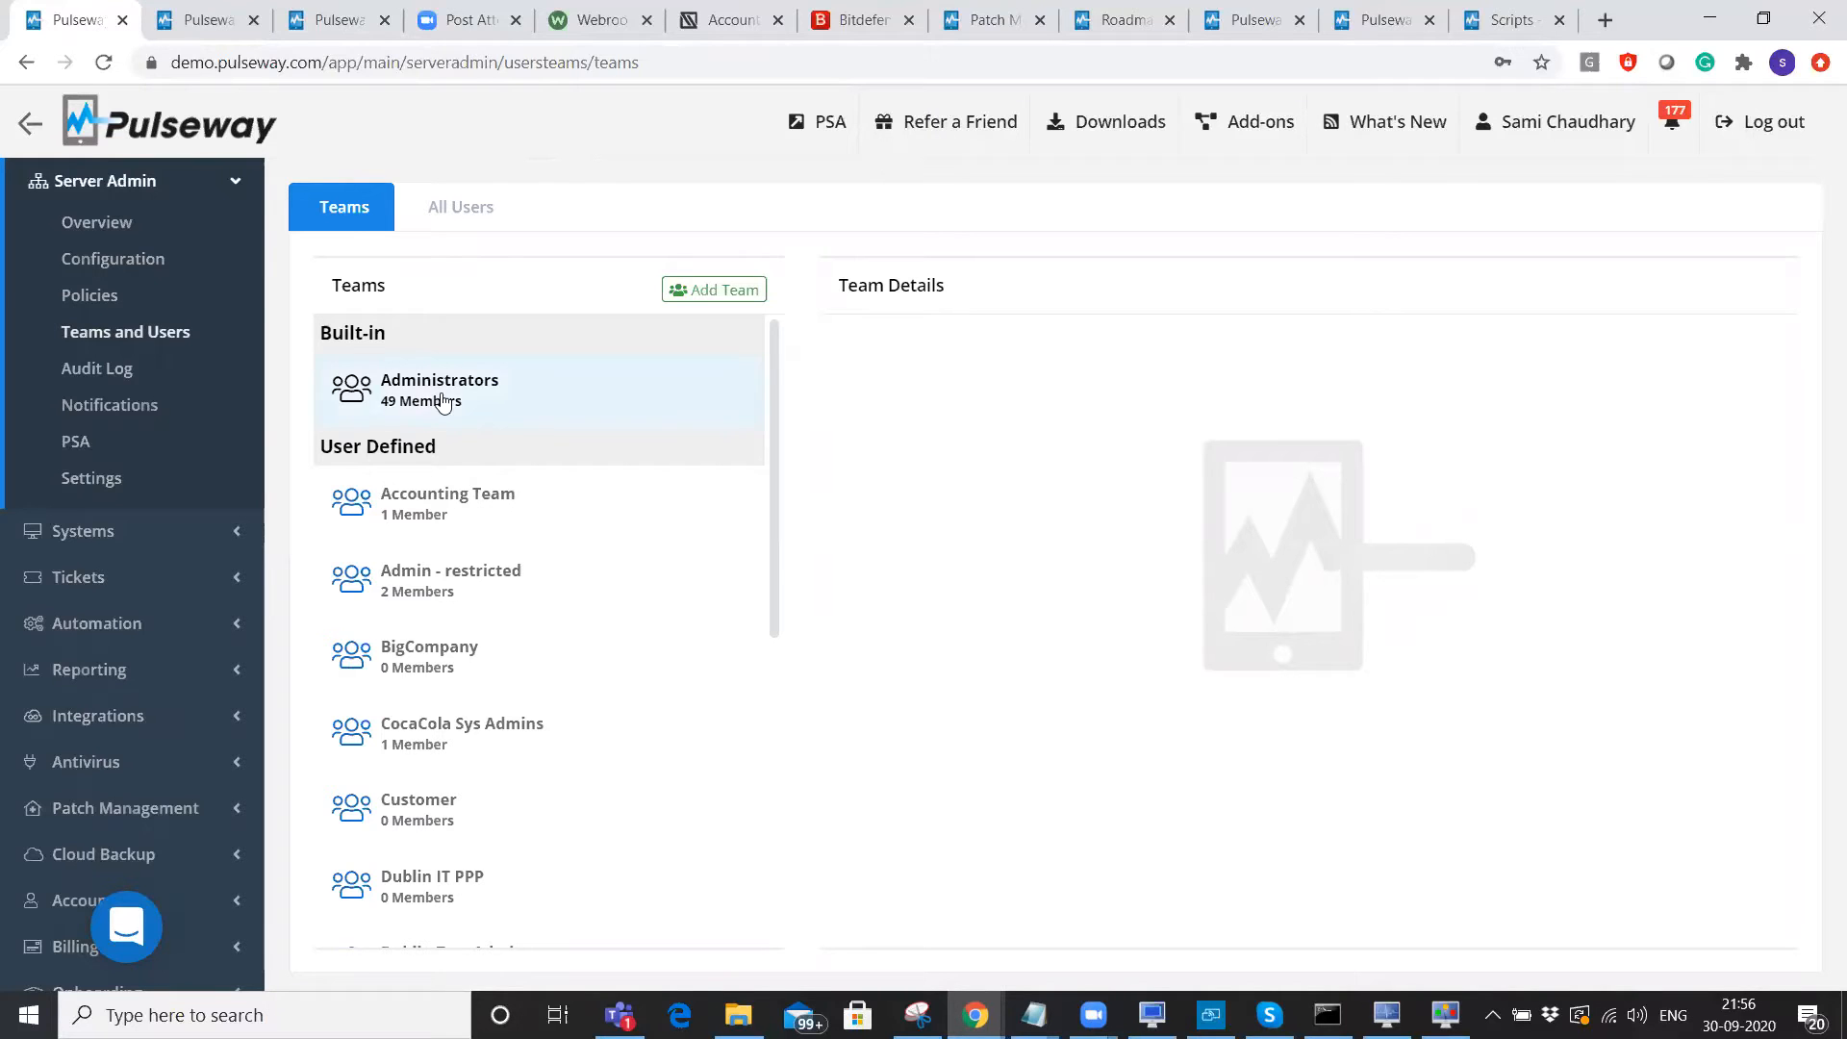
left_click(427, 510)
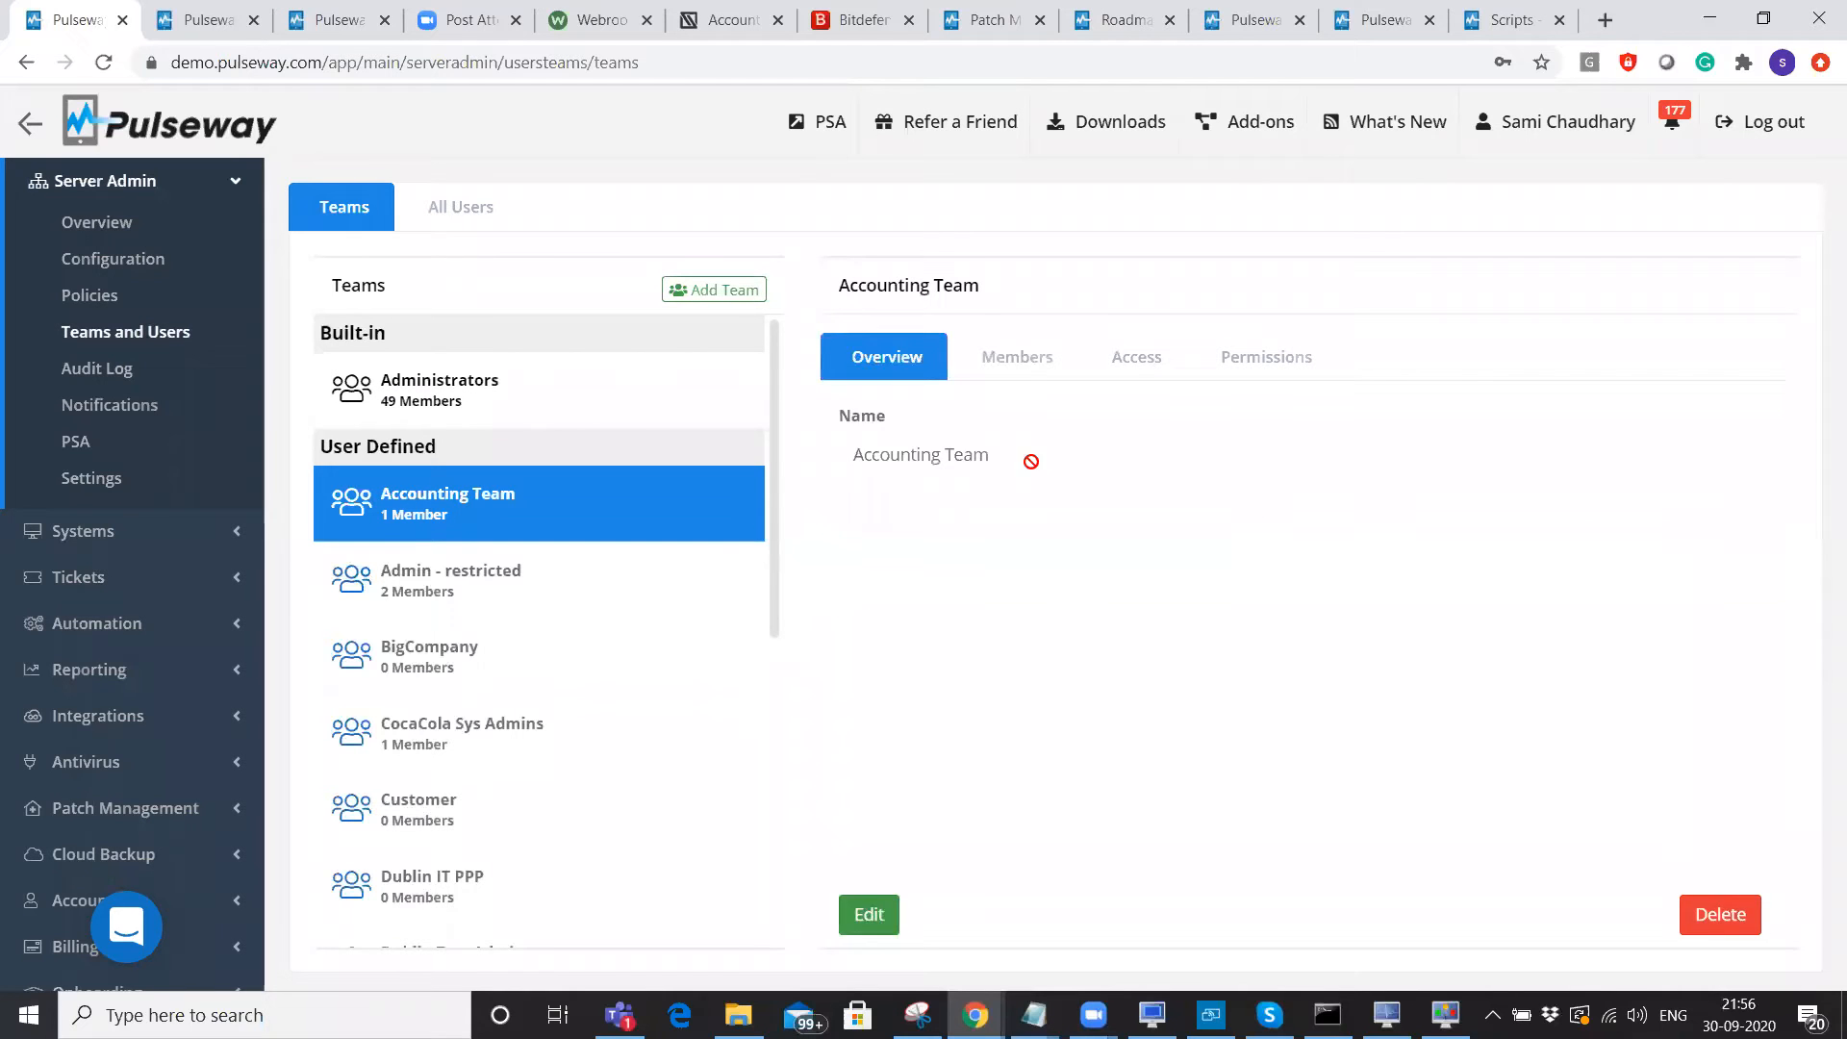
left_click(1140, 372)
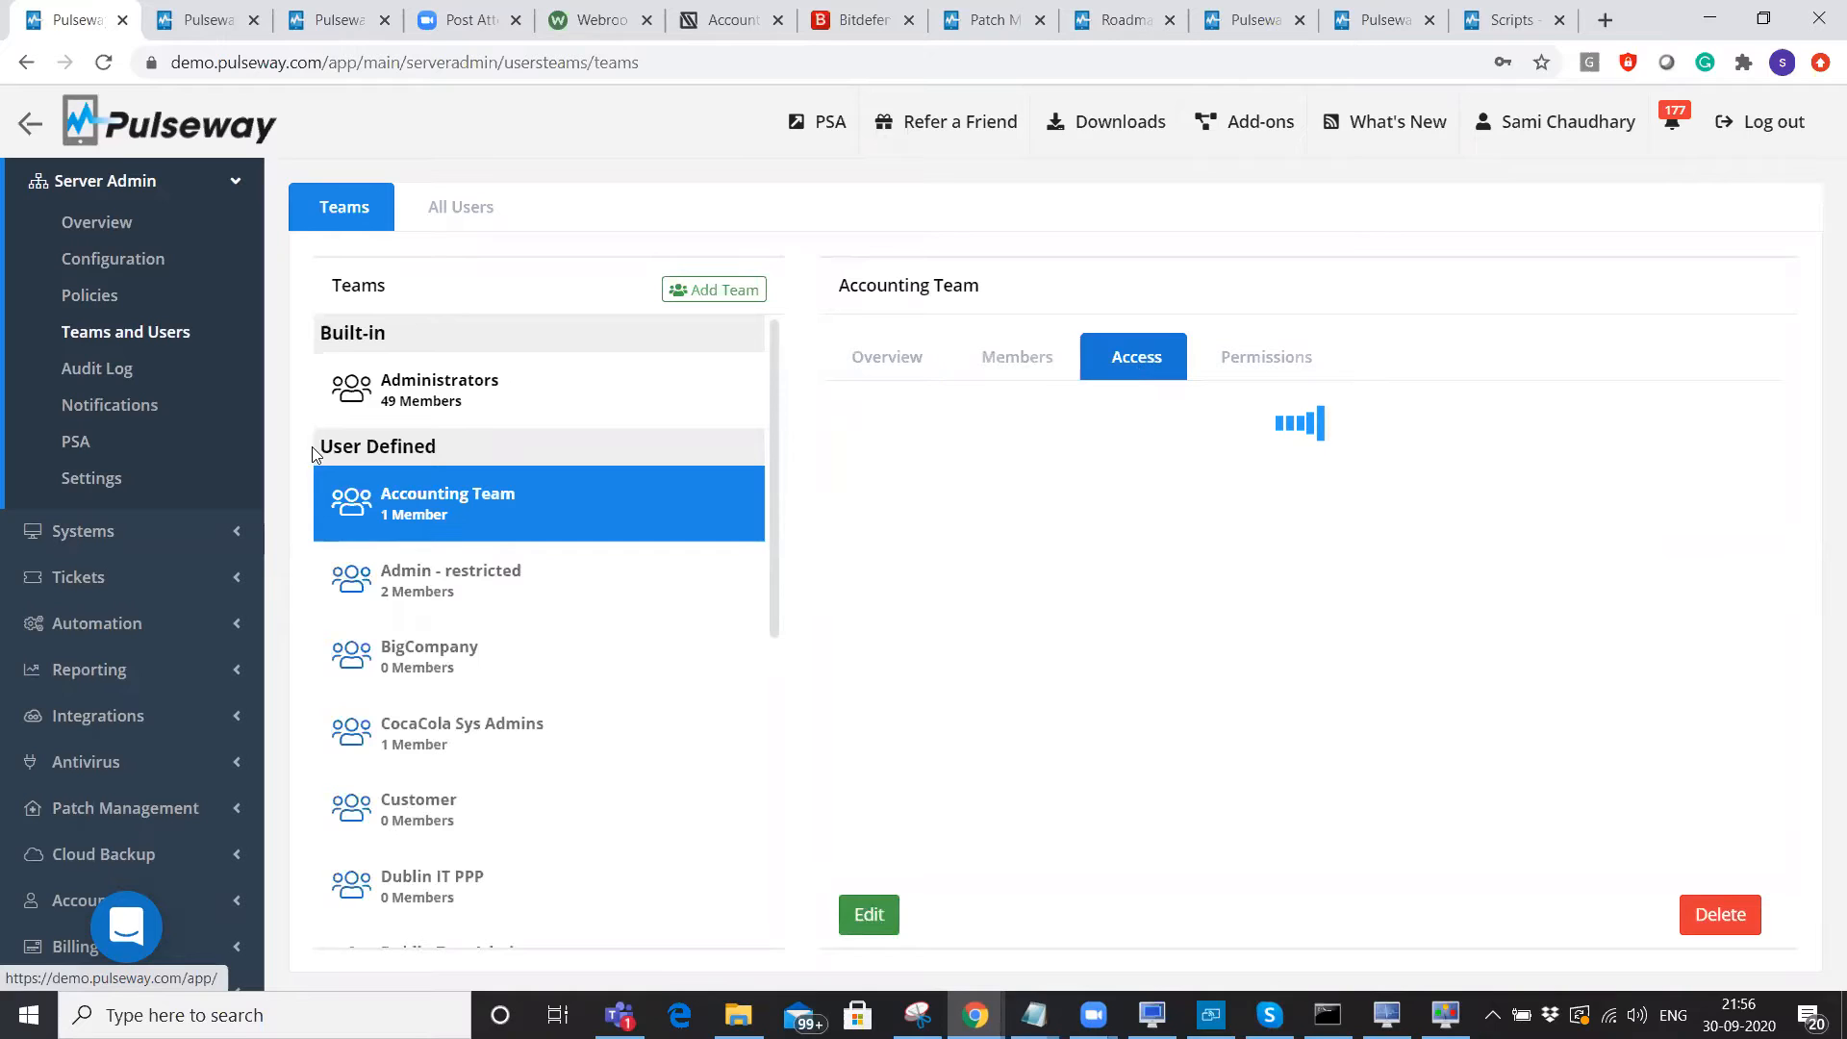
triple_click(481, 448)
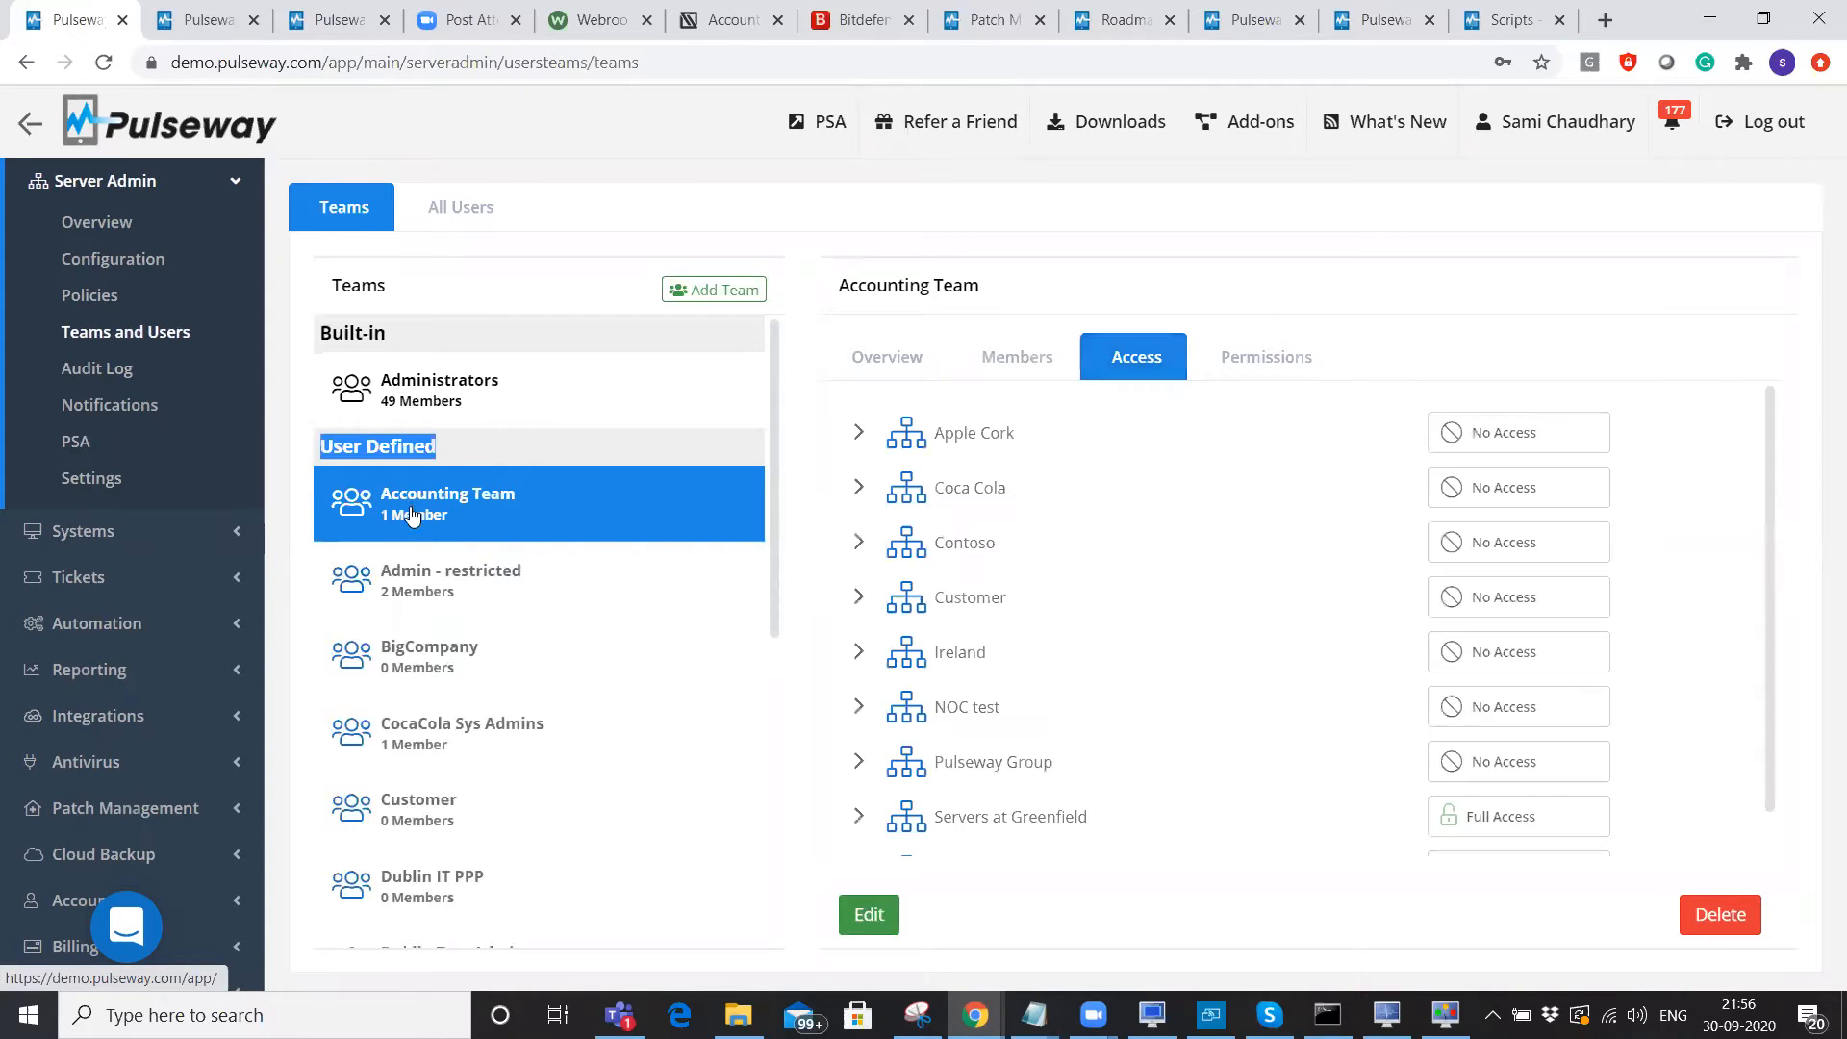
left_click(860, 598)
left_click(884, 651)
Edit the Accounting Team and review its Automation, Reporting, Antivirus, Patch and System Management permissions.
left_click(879, 914)
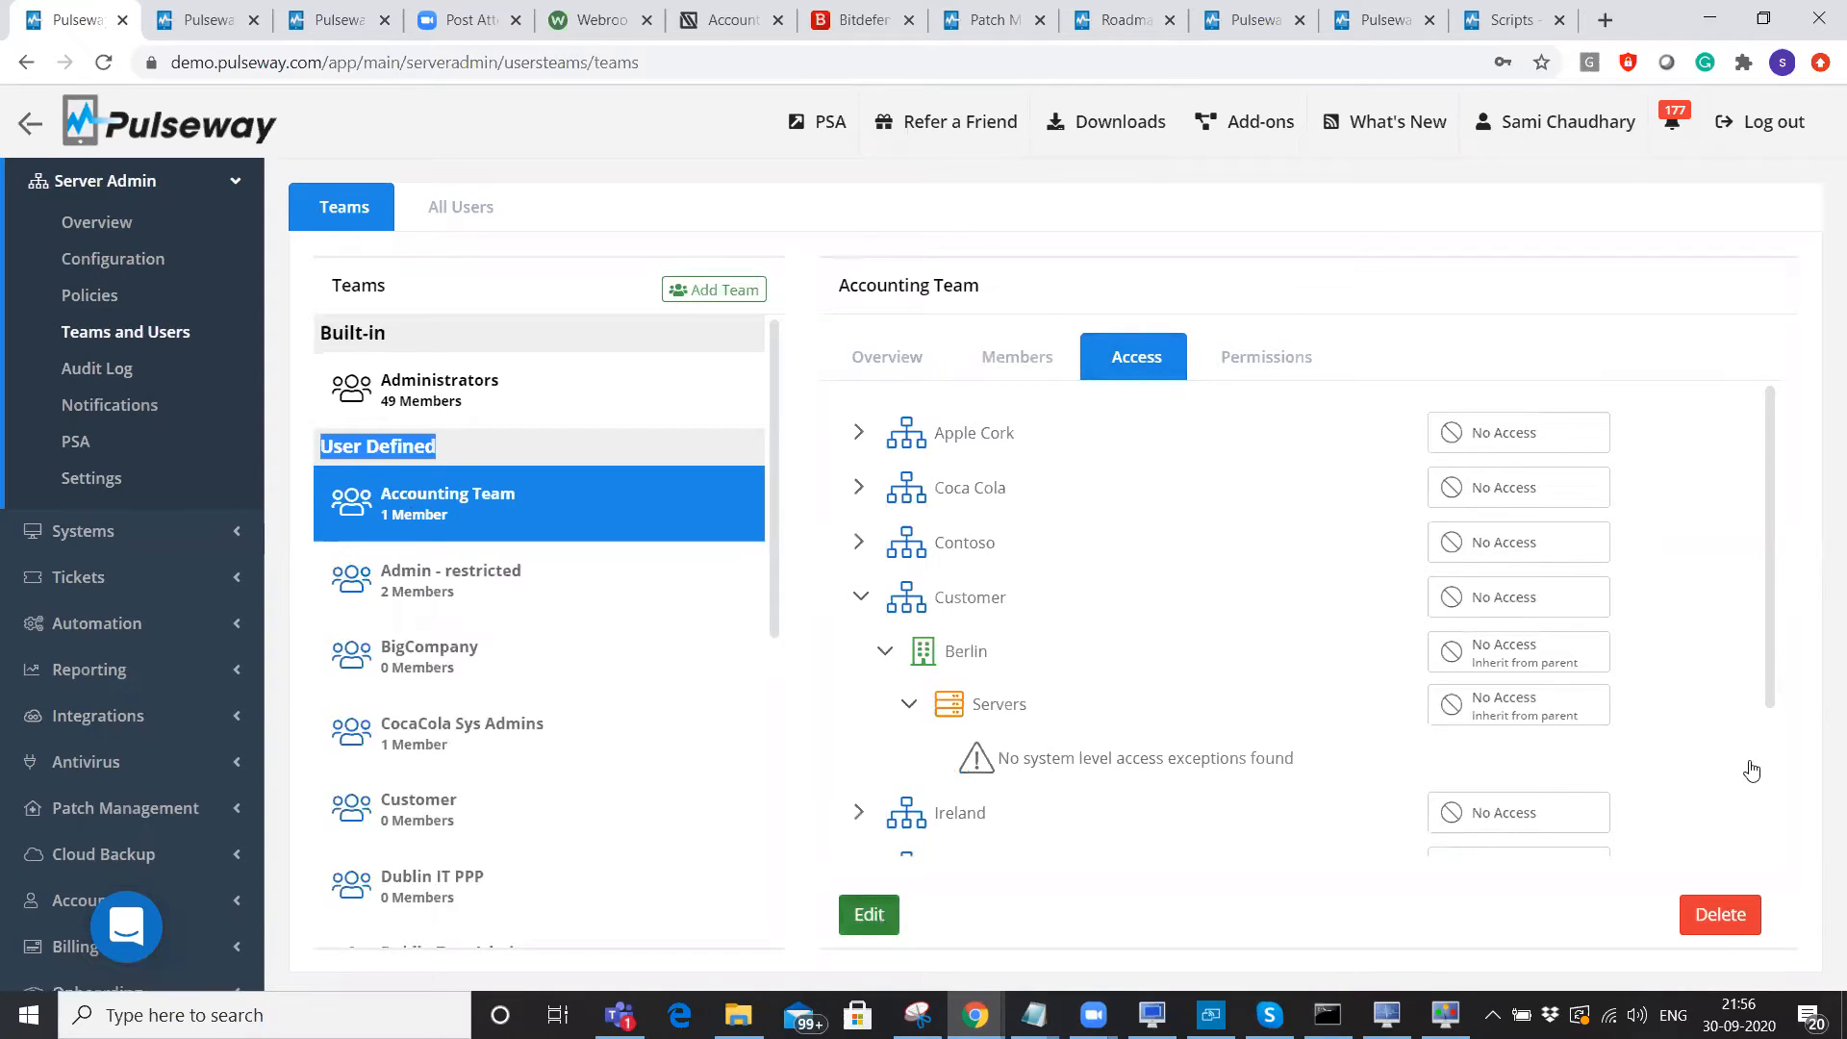
left_click(1537, 711)
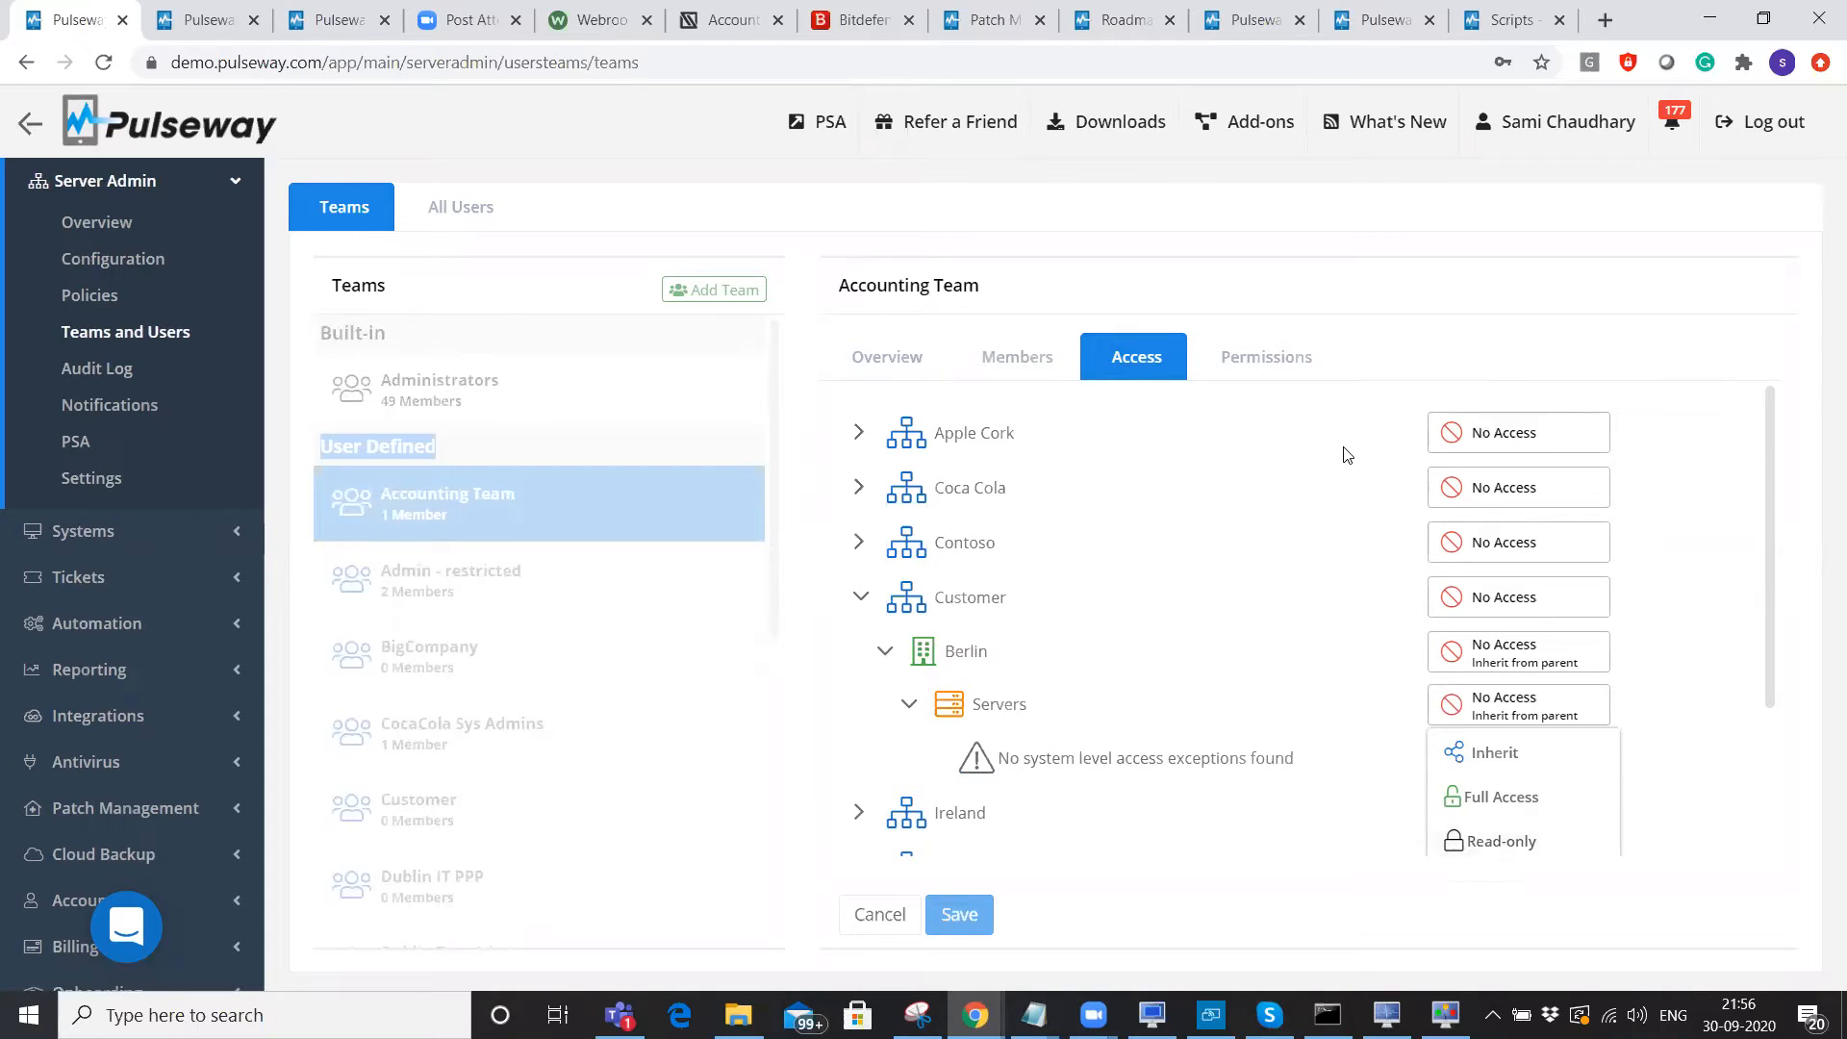
left_click(1260, 362)
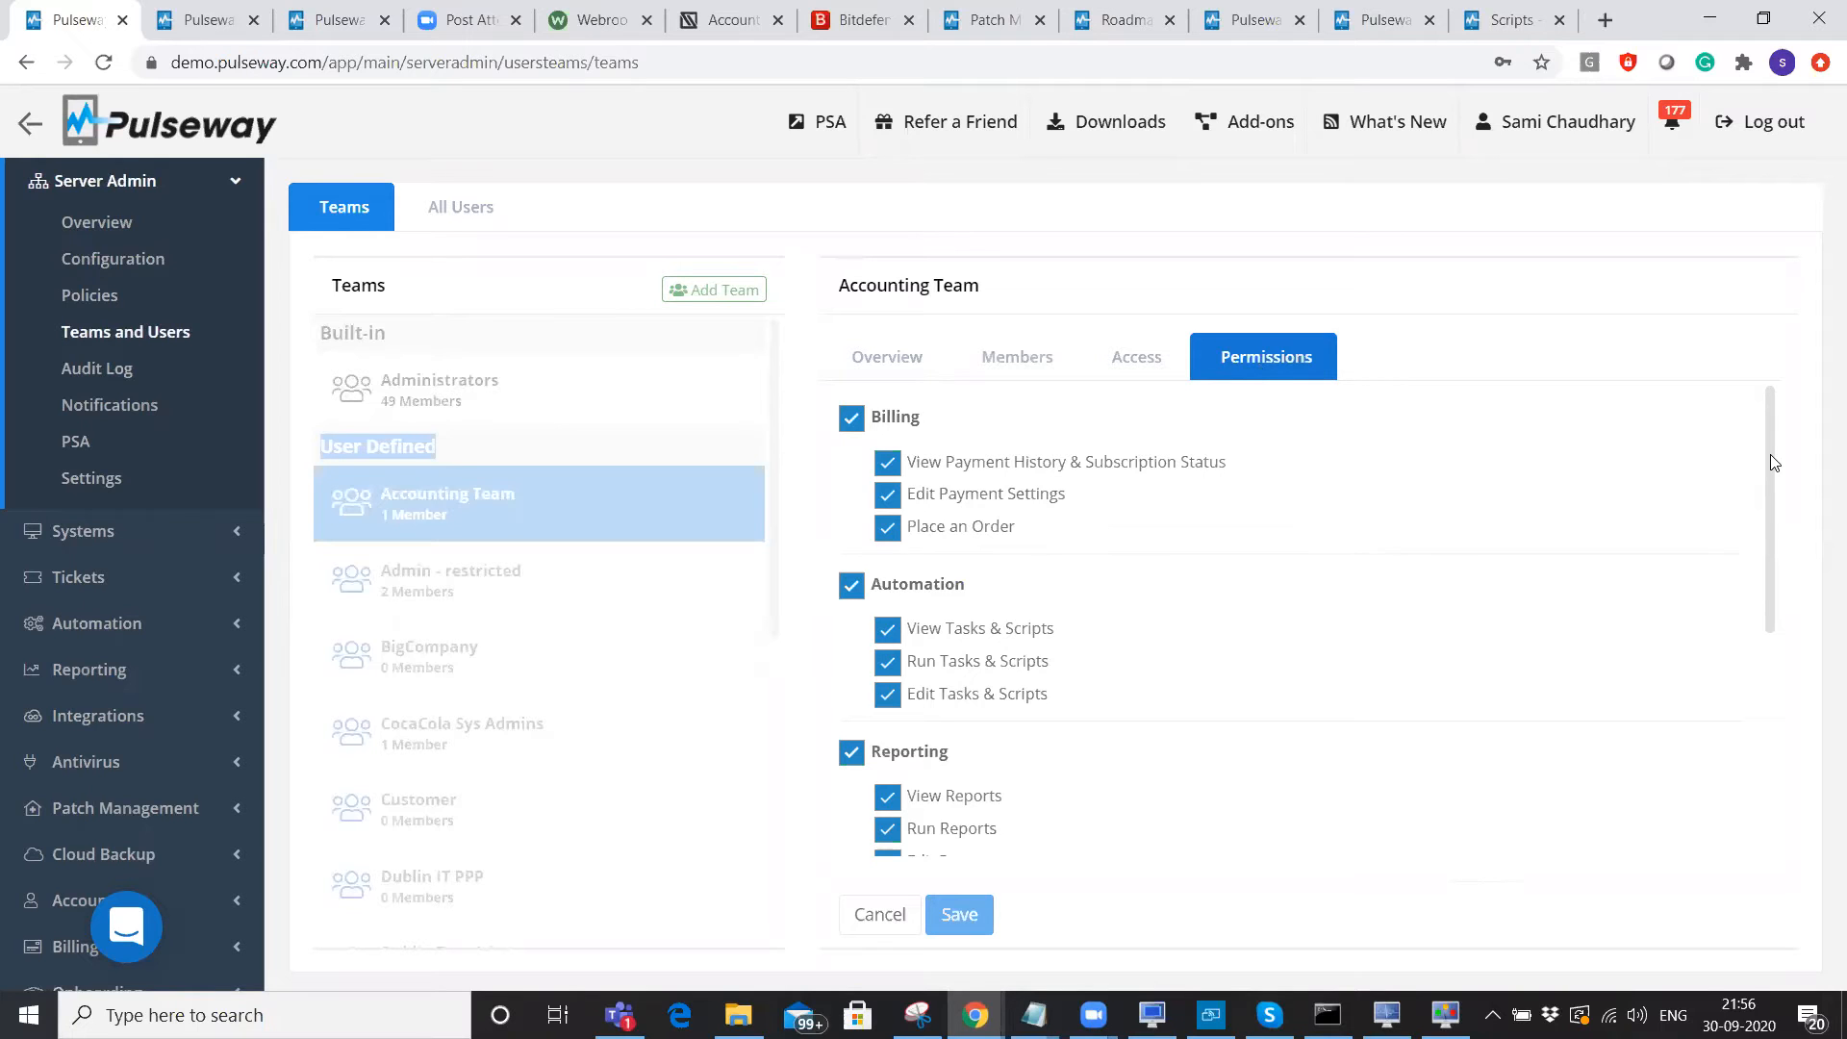
scroll(1776, 496, "down", 3)
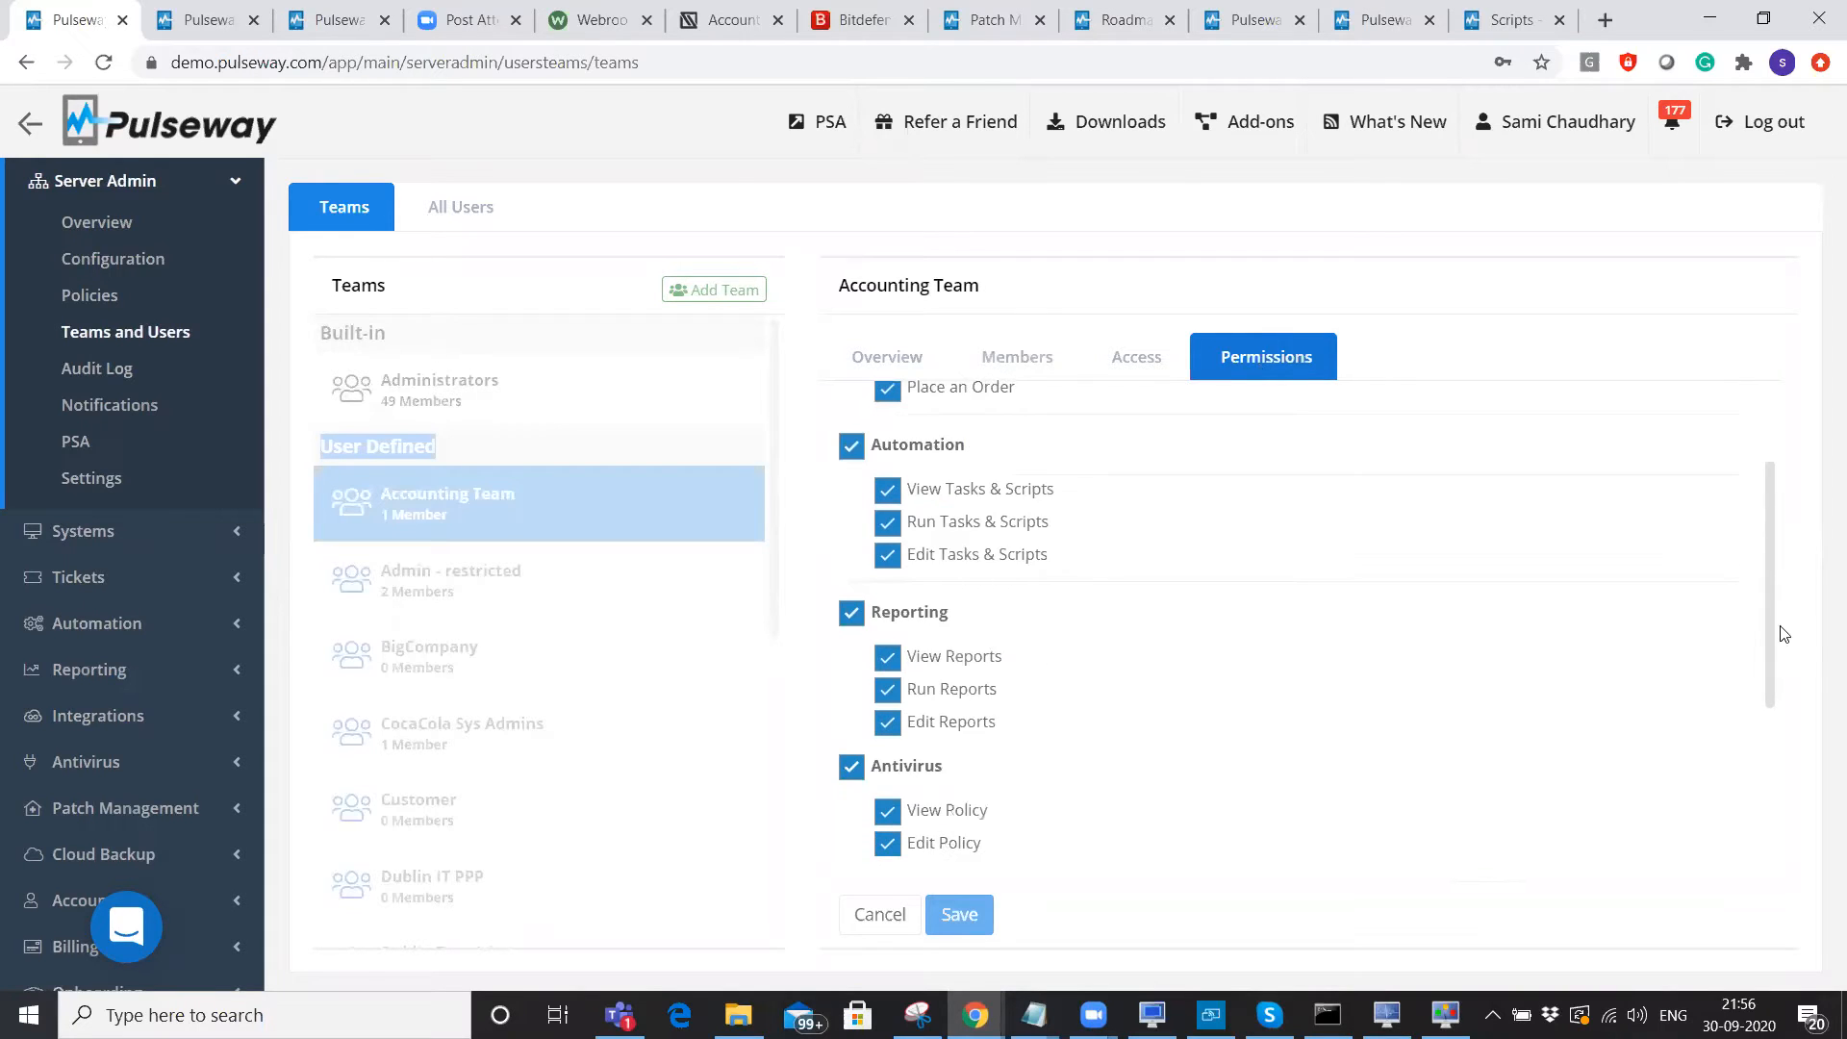
scroll(1789, 664, "down", 3)
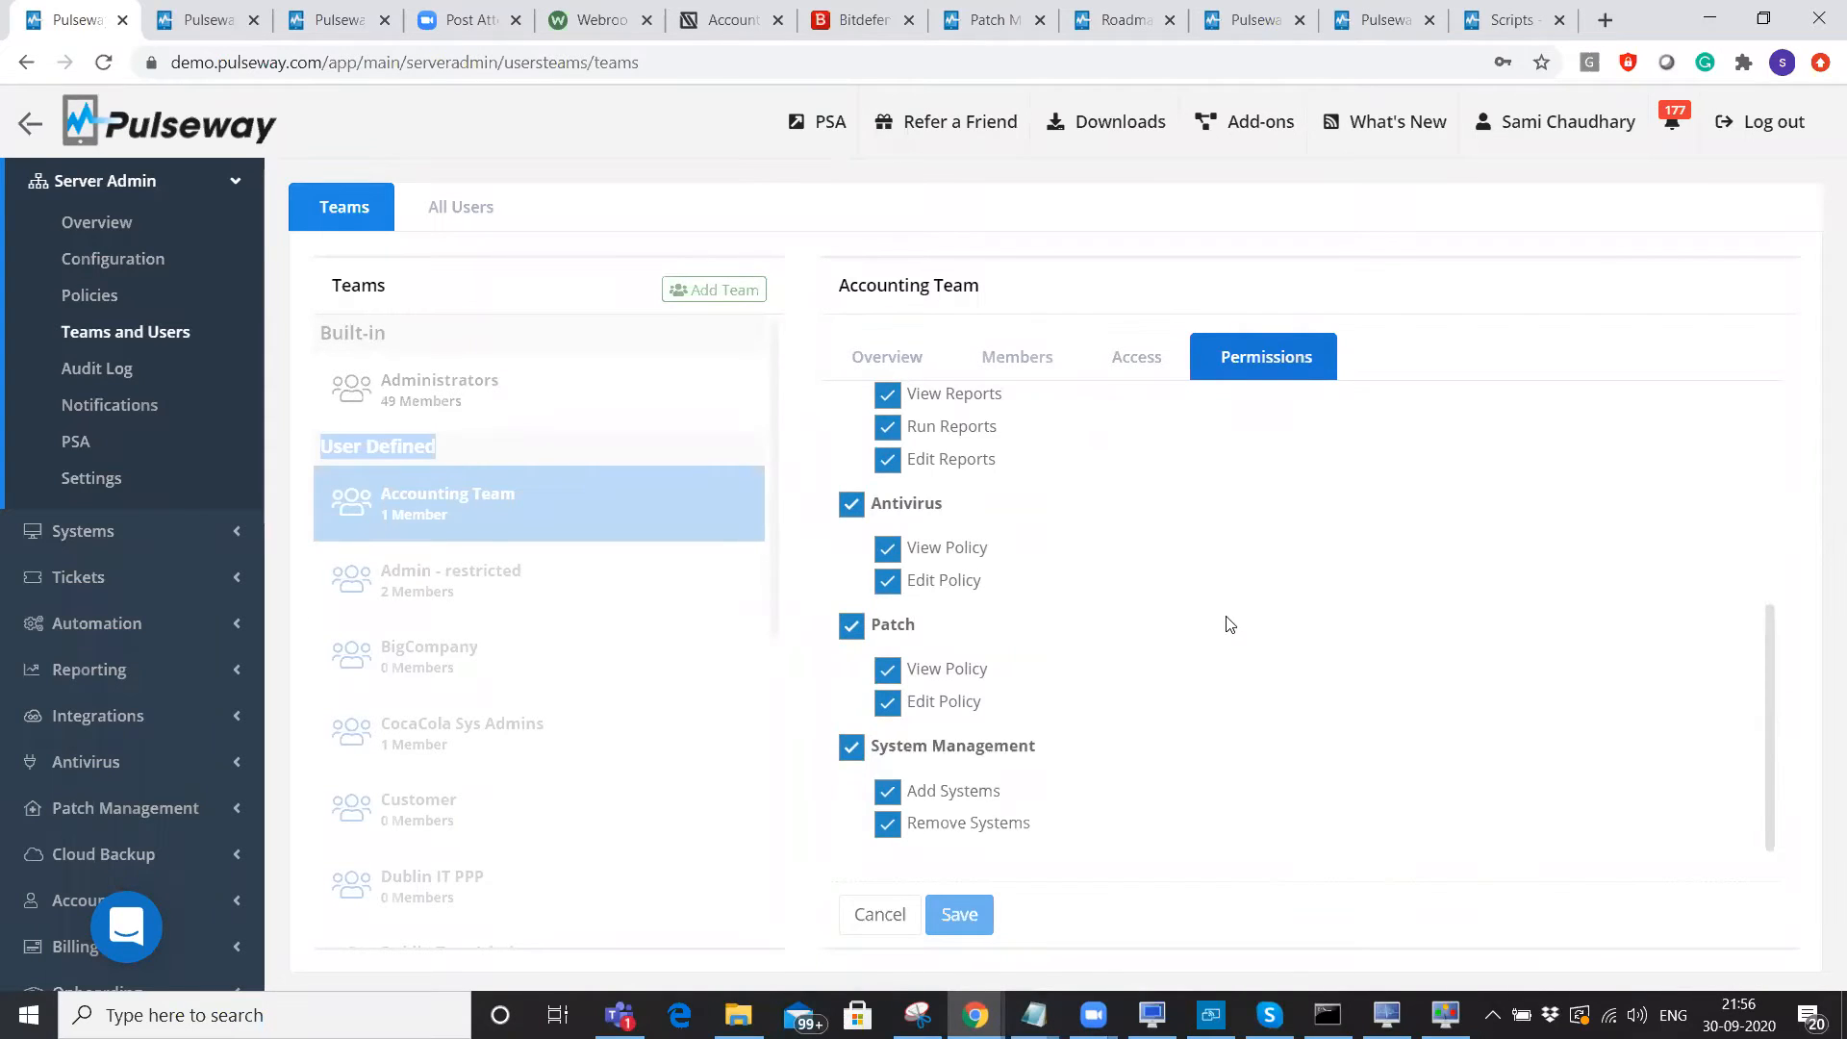
left_click(658, 146)
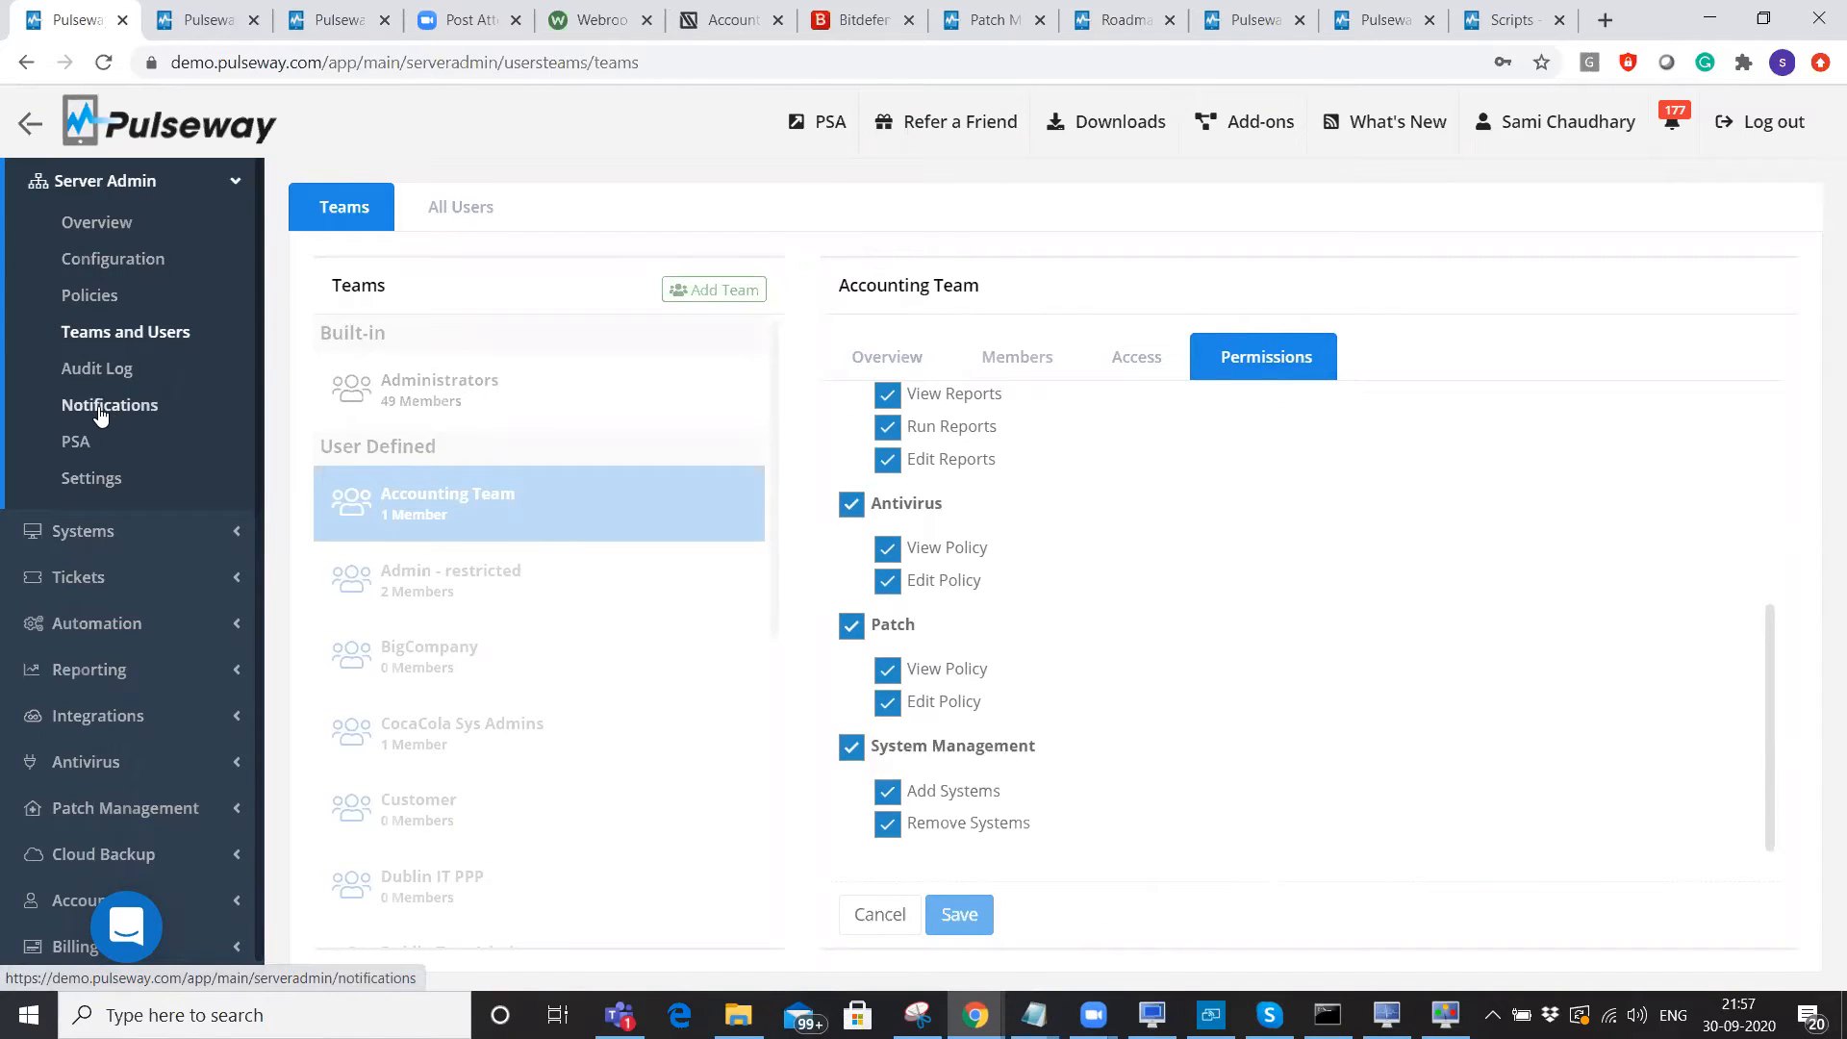
View the Desktop-Ken offline alert in the systems feed, then return to Notification History.
left_click(171, 421)
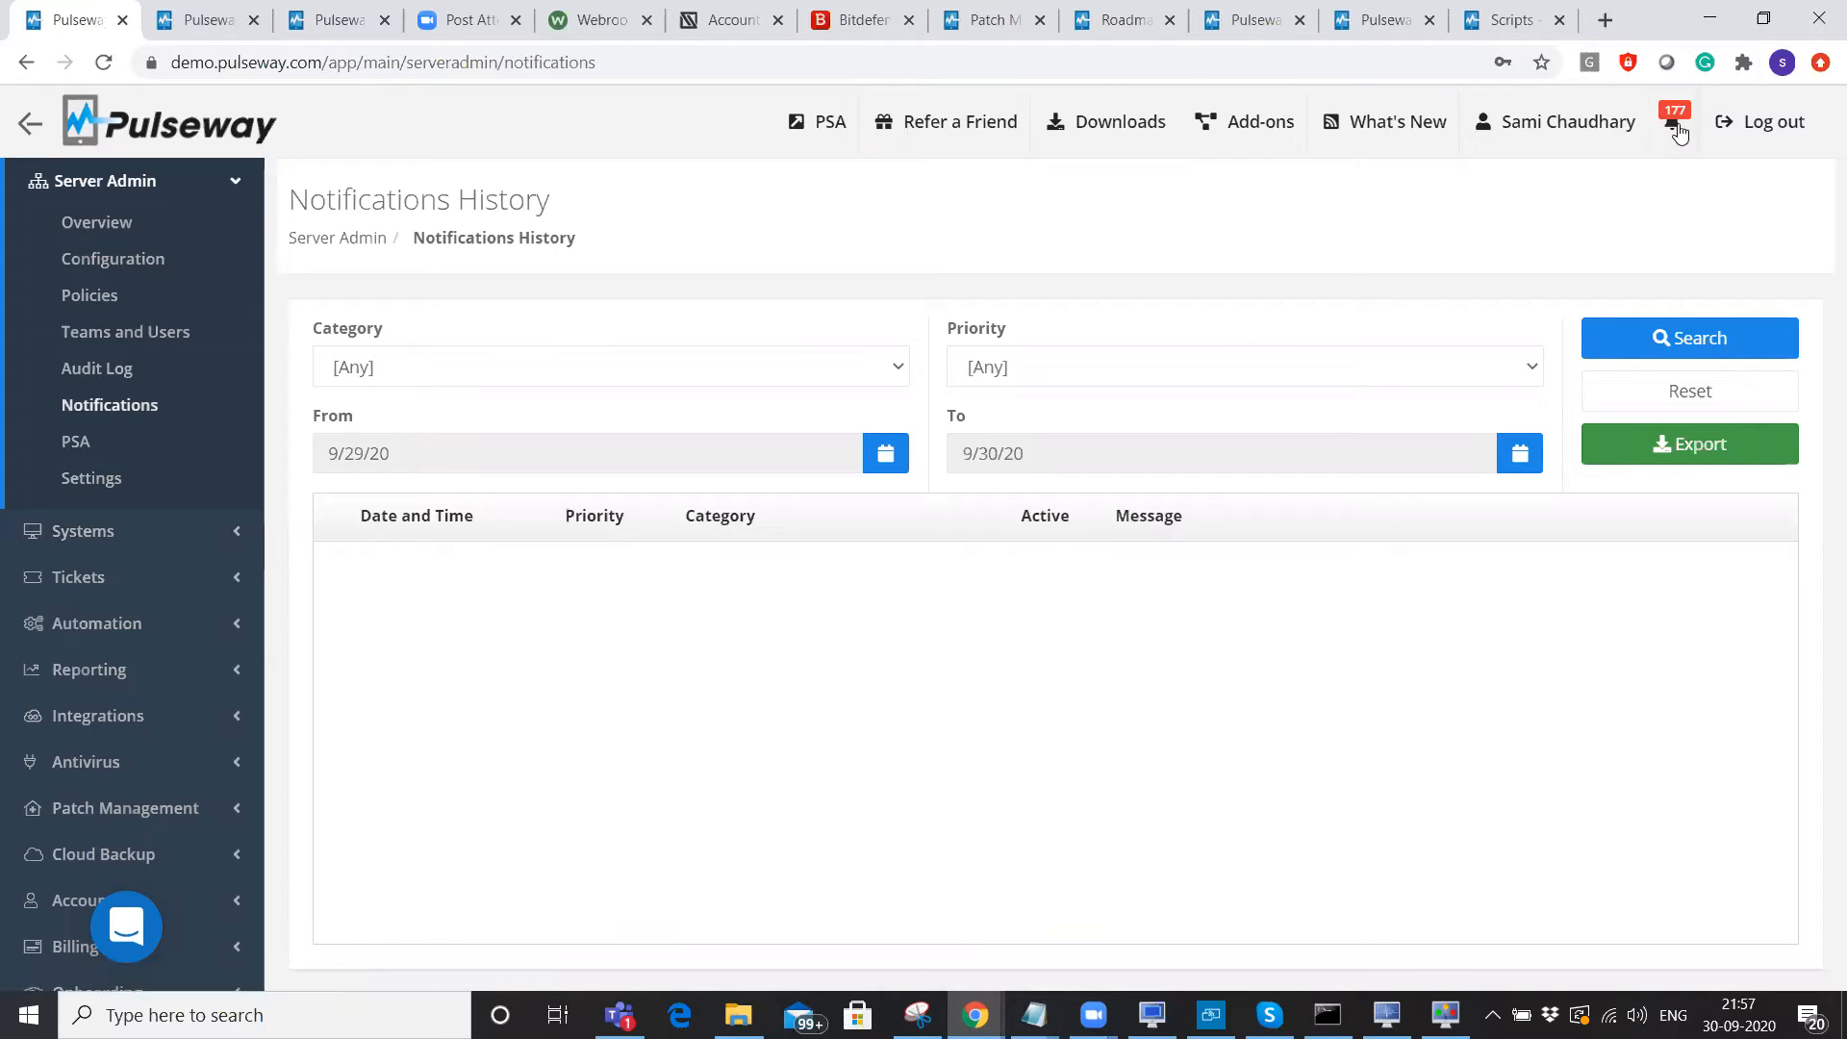
left_click(83, 533)
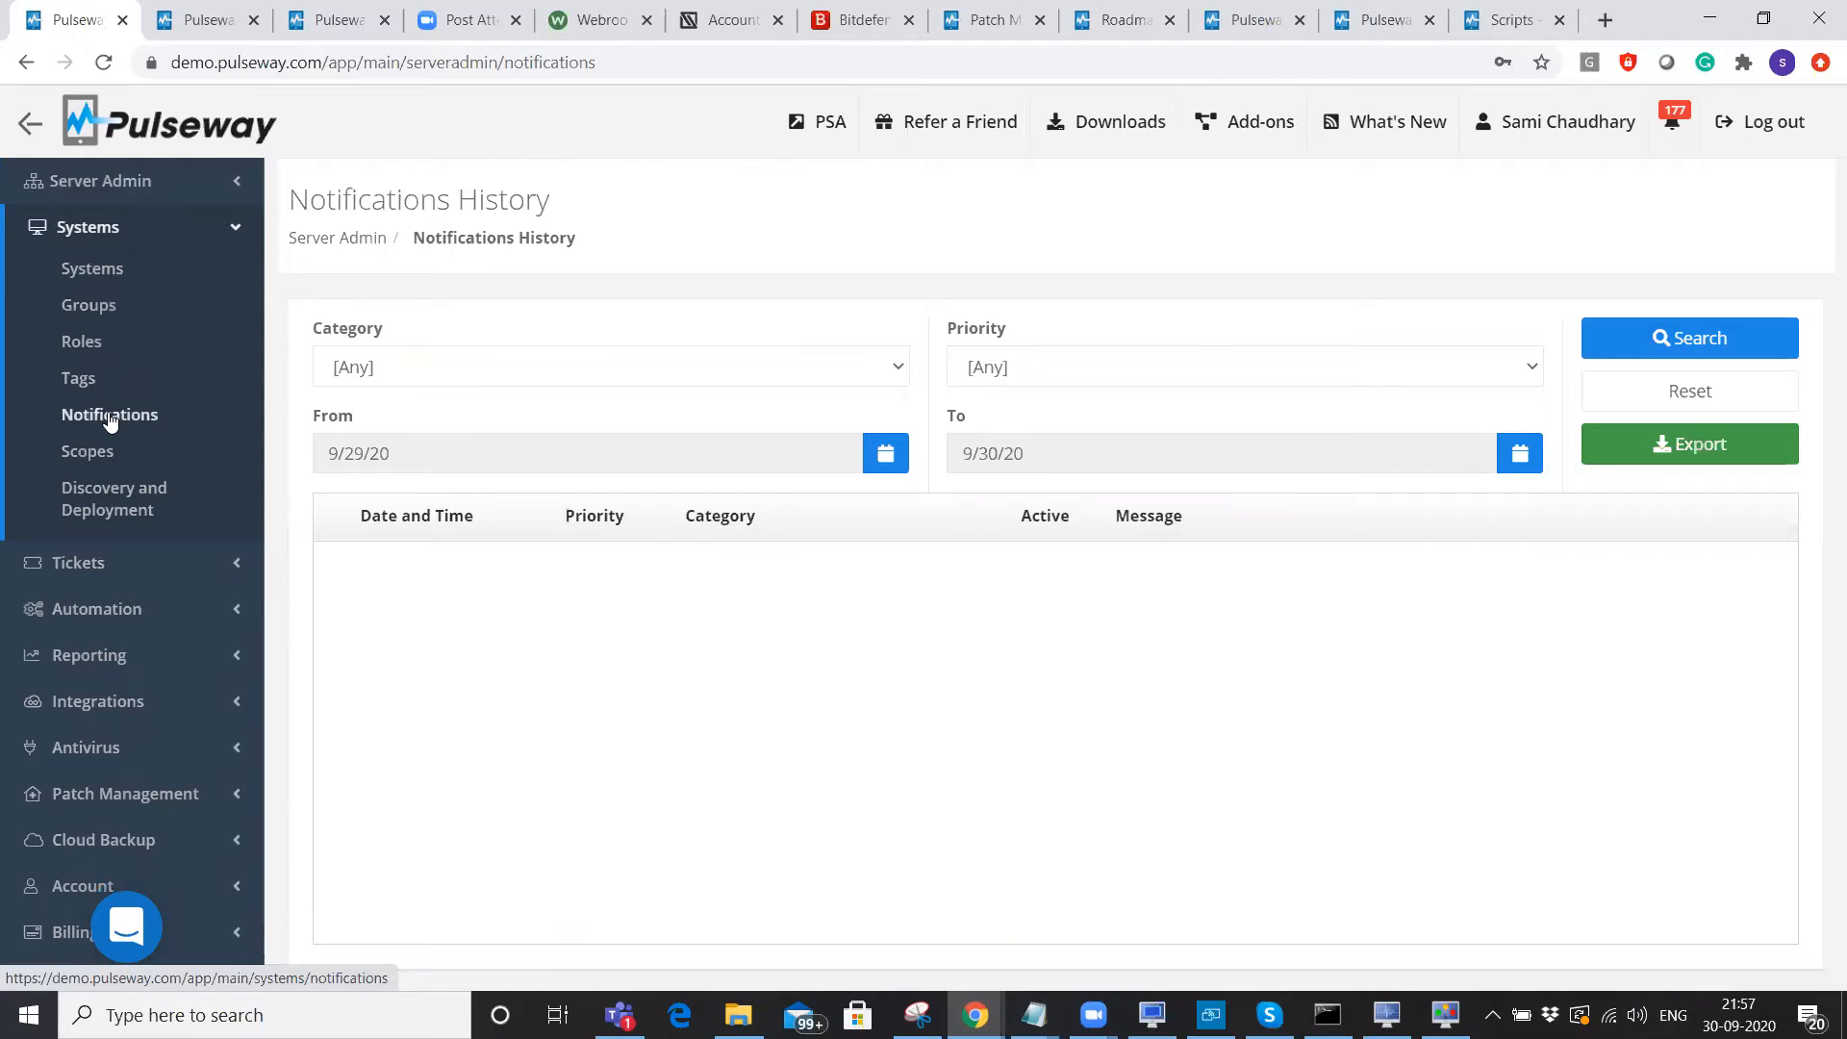
left_click(109, 416)
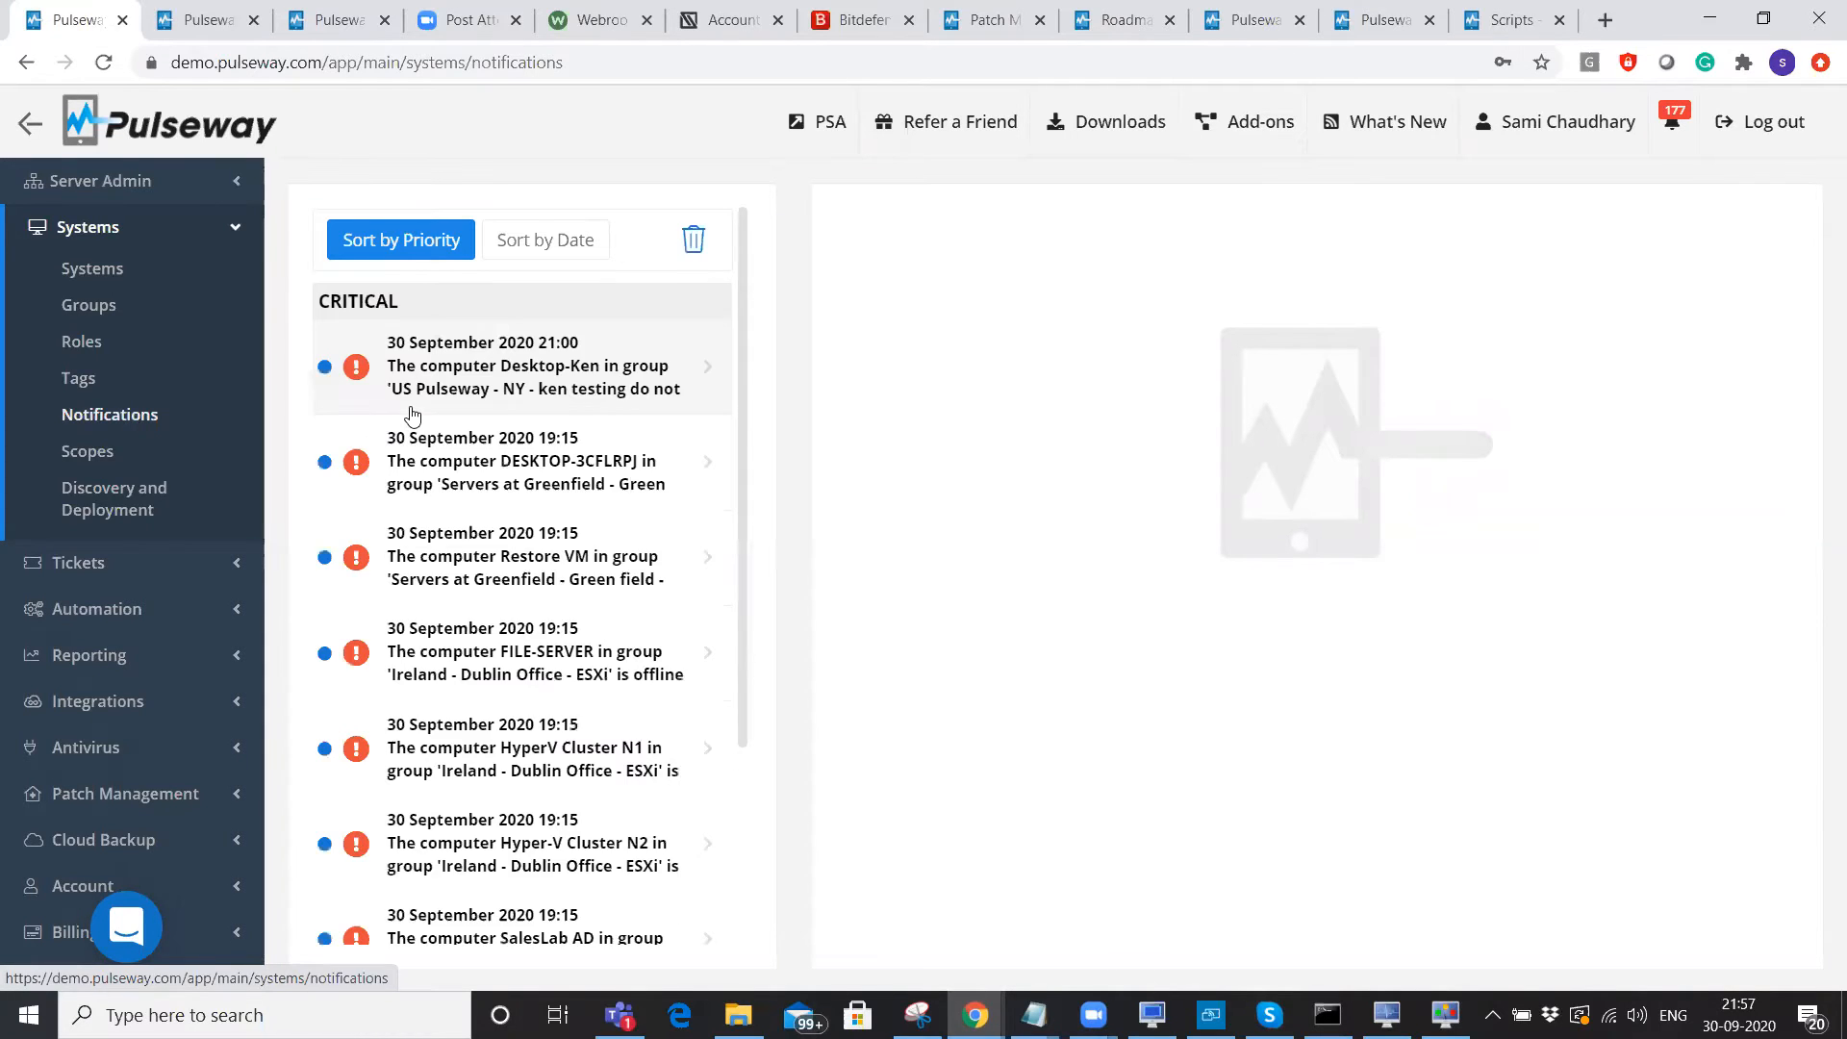
left_click(487, 402)
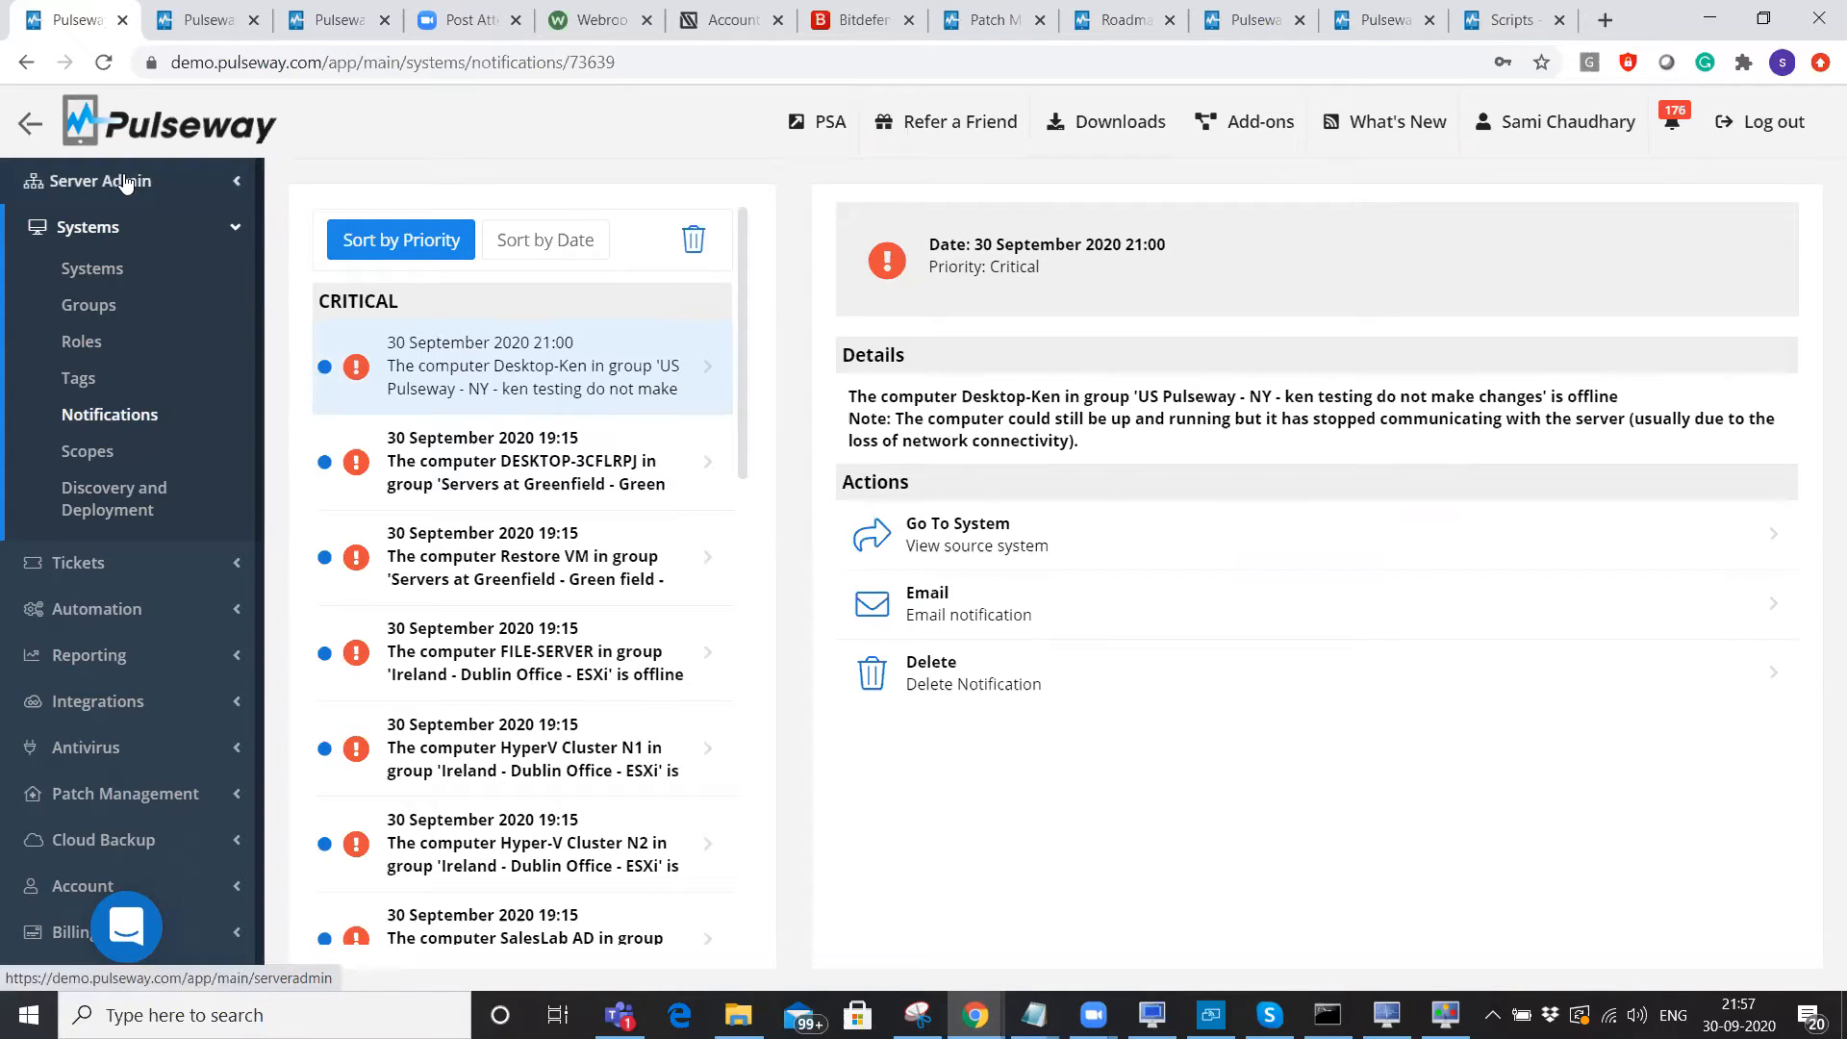
left_click(125, 183)
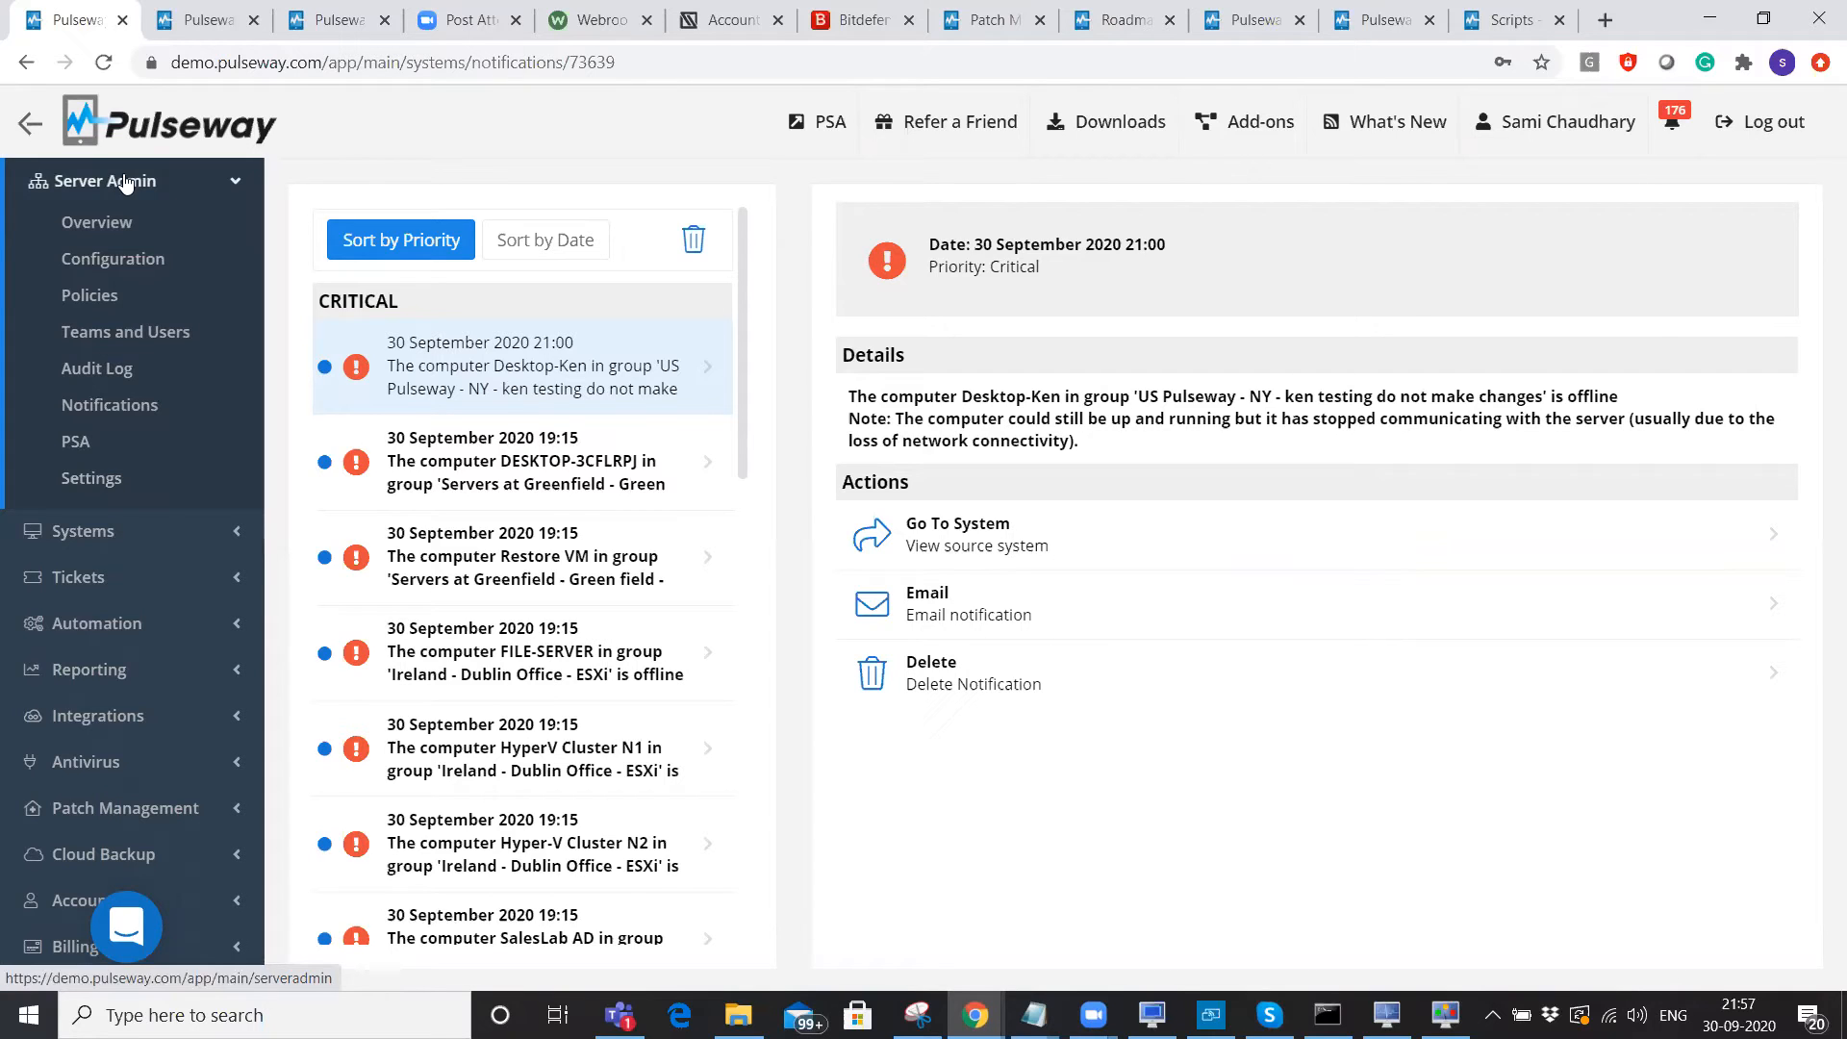
left_click(110, 408)
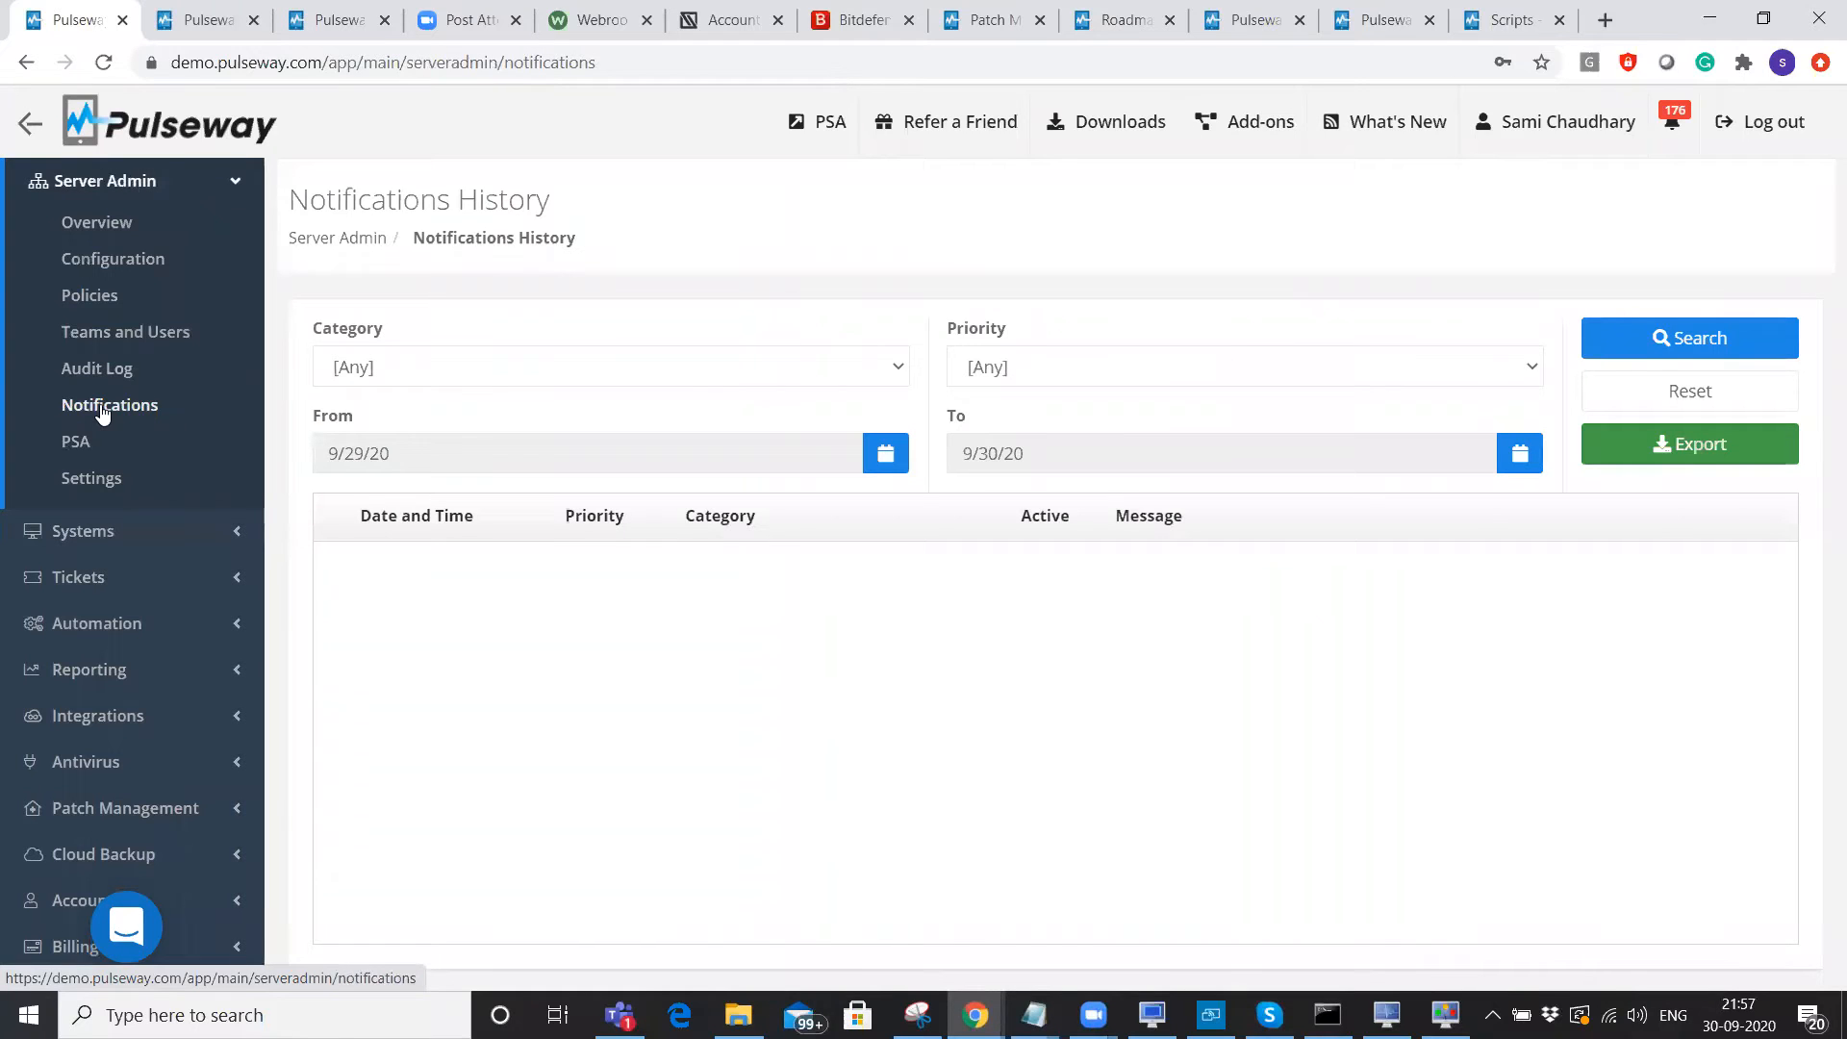
Search the notification history and look through its category and priority filters.
left_click(1669, 346)
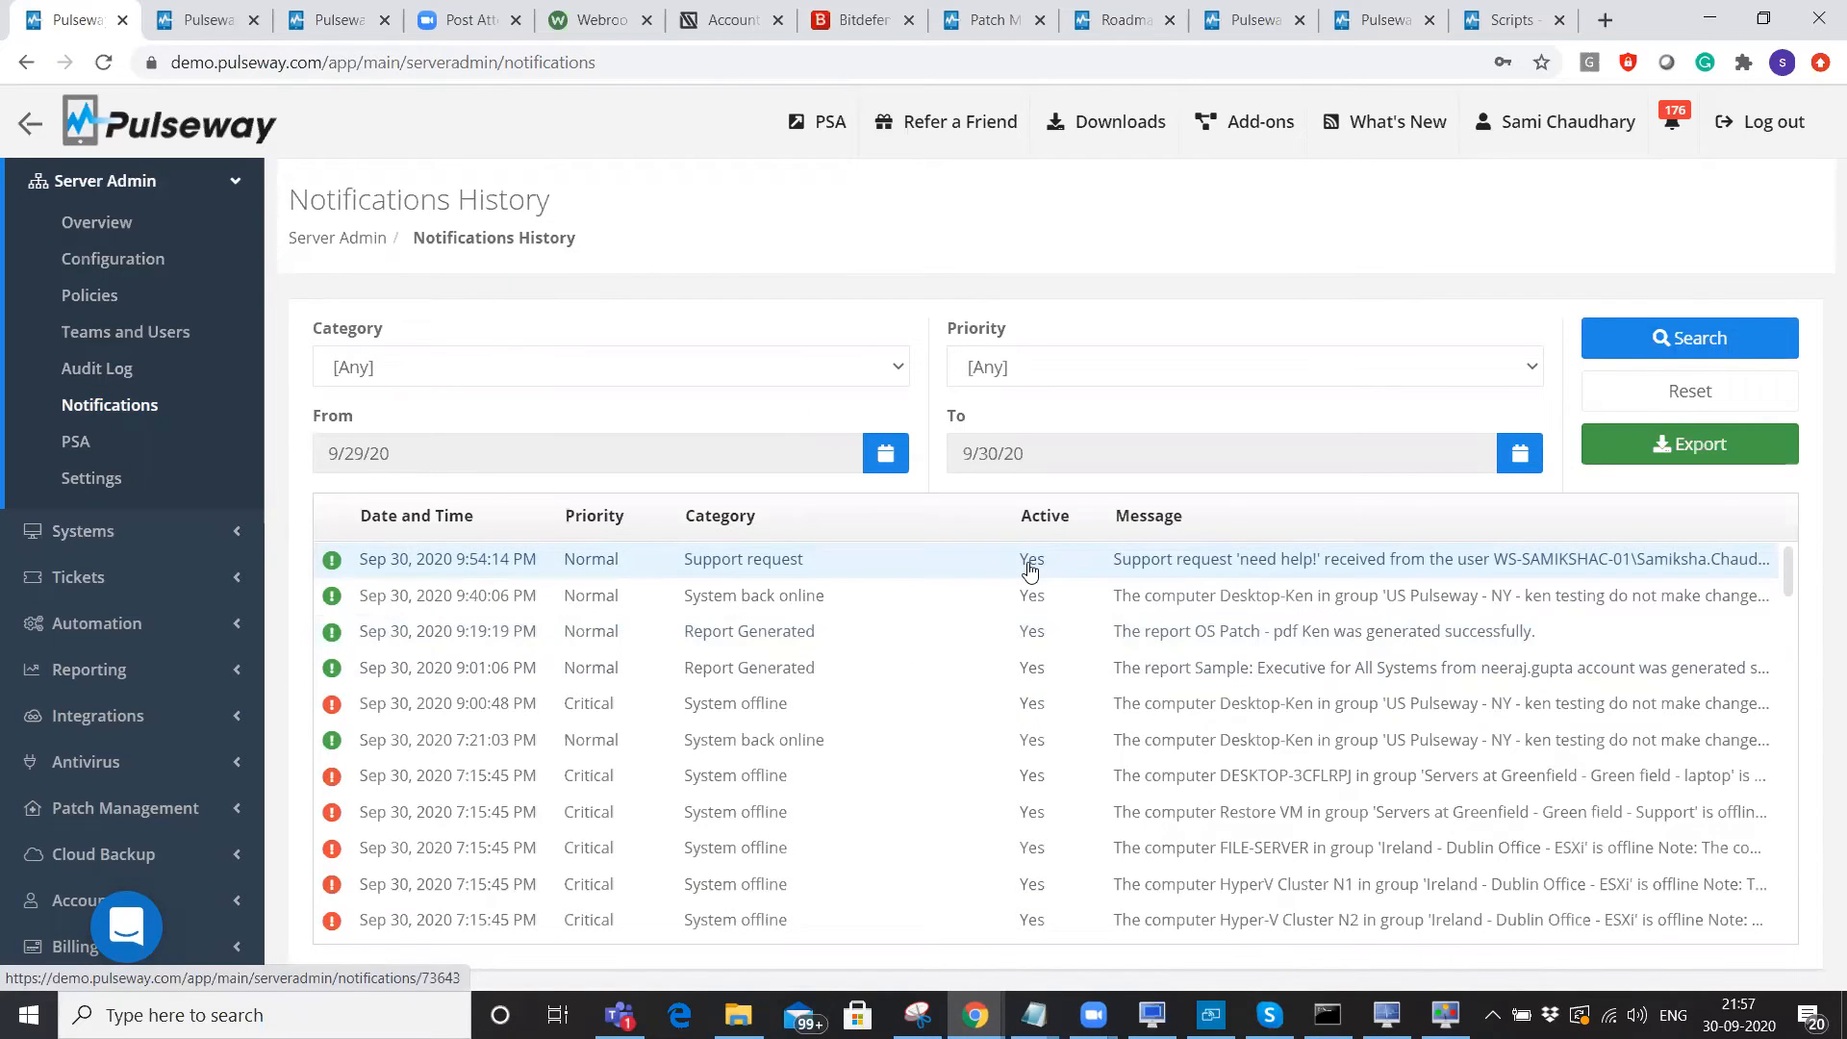
scroll(1028, 596, "down", 5)
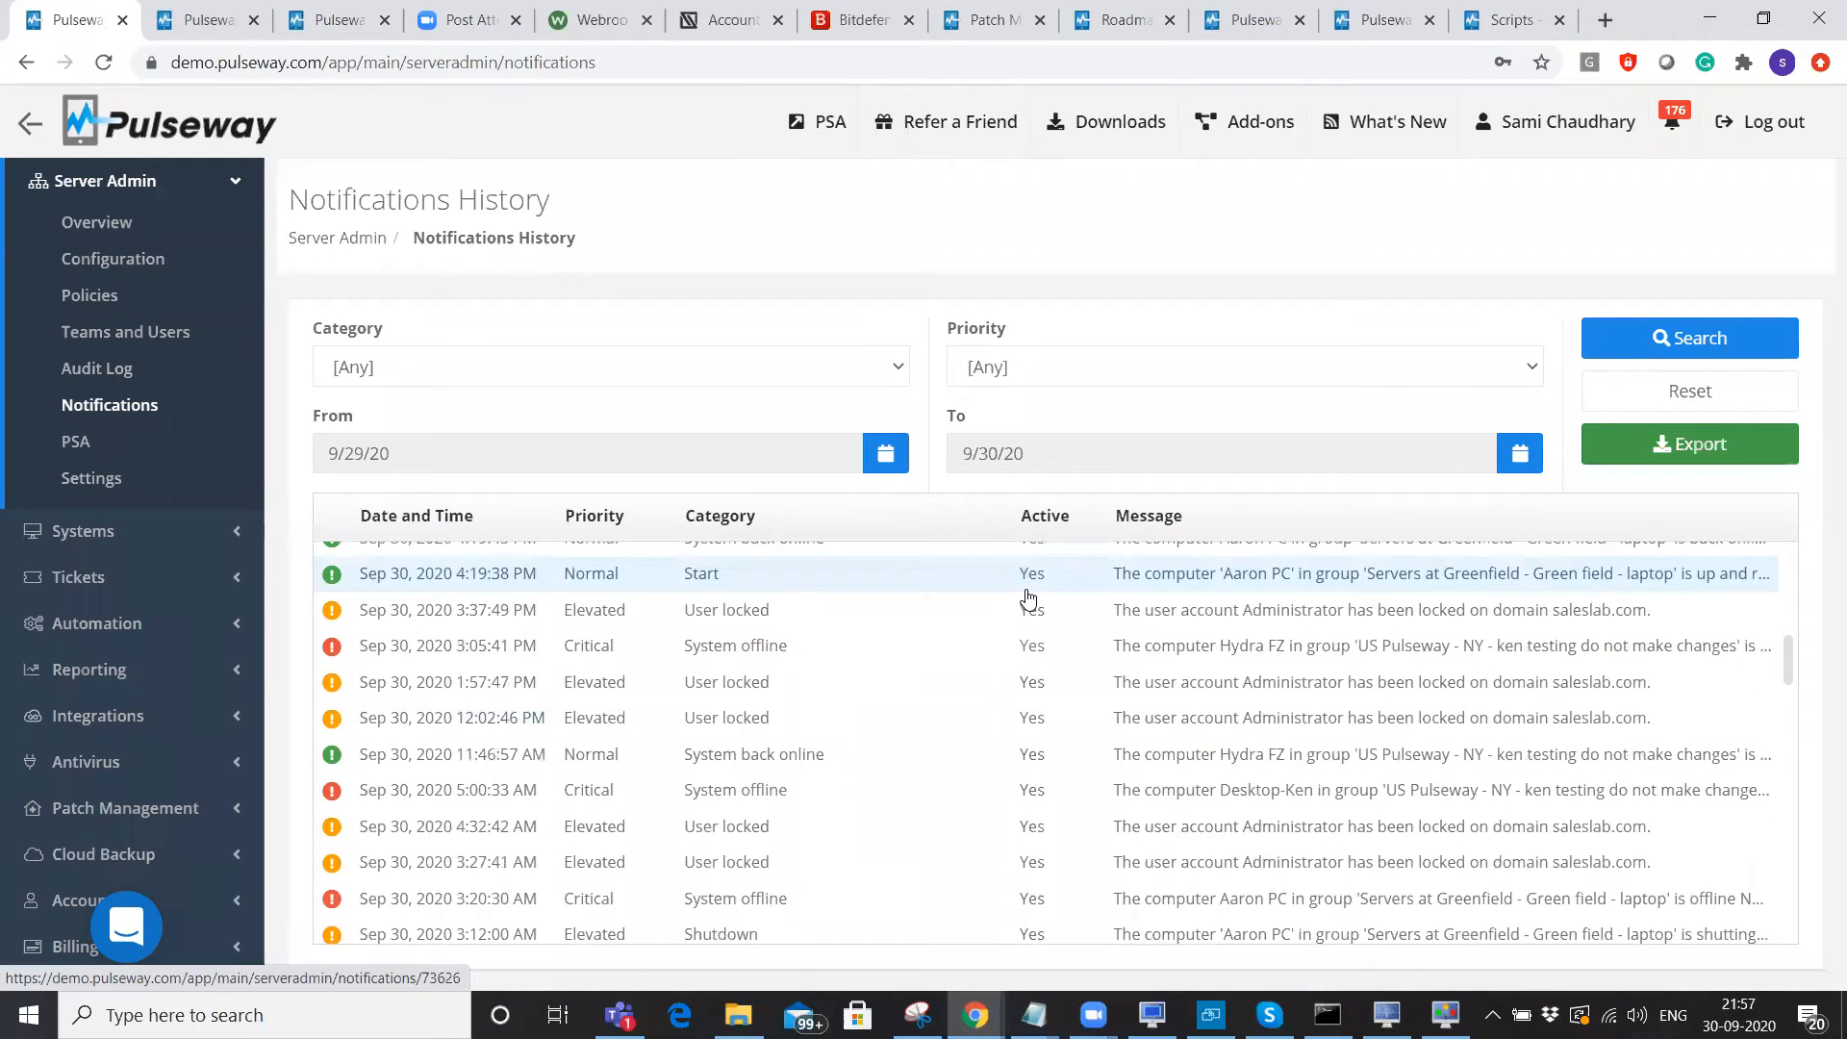
scroll(1028, 596, "down", 2)
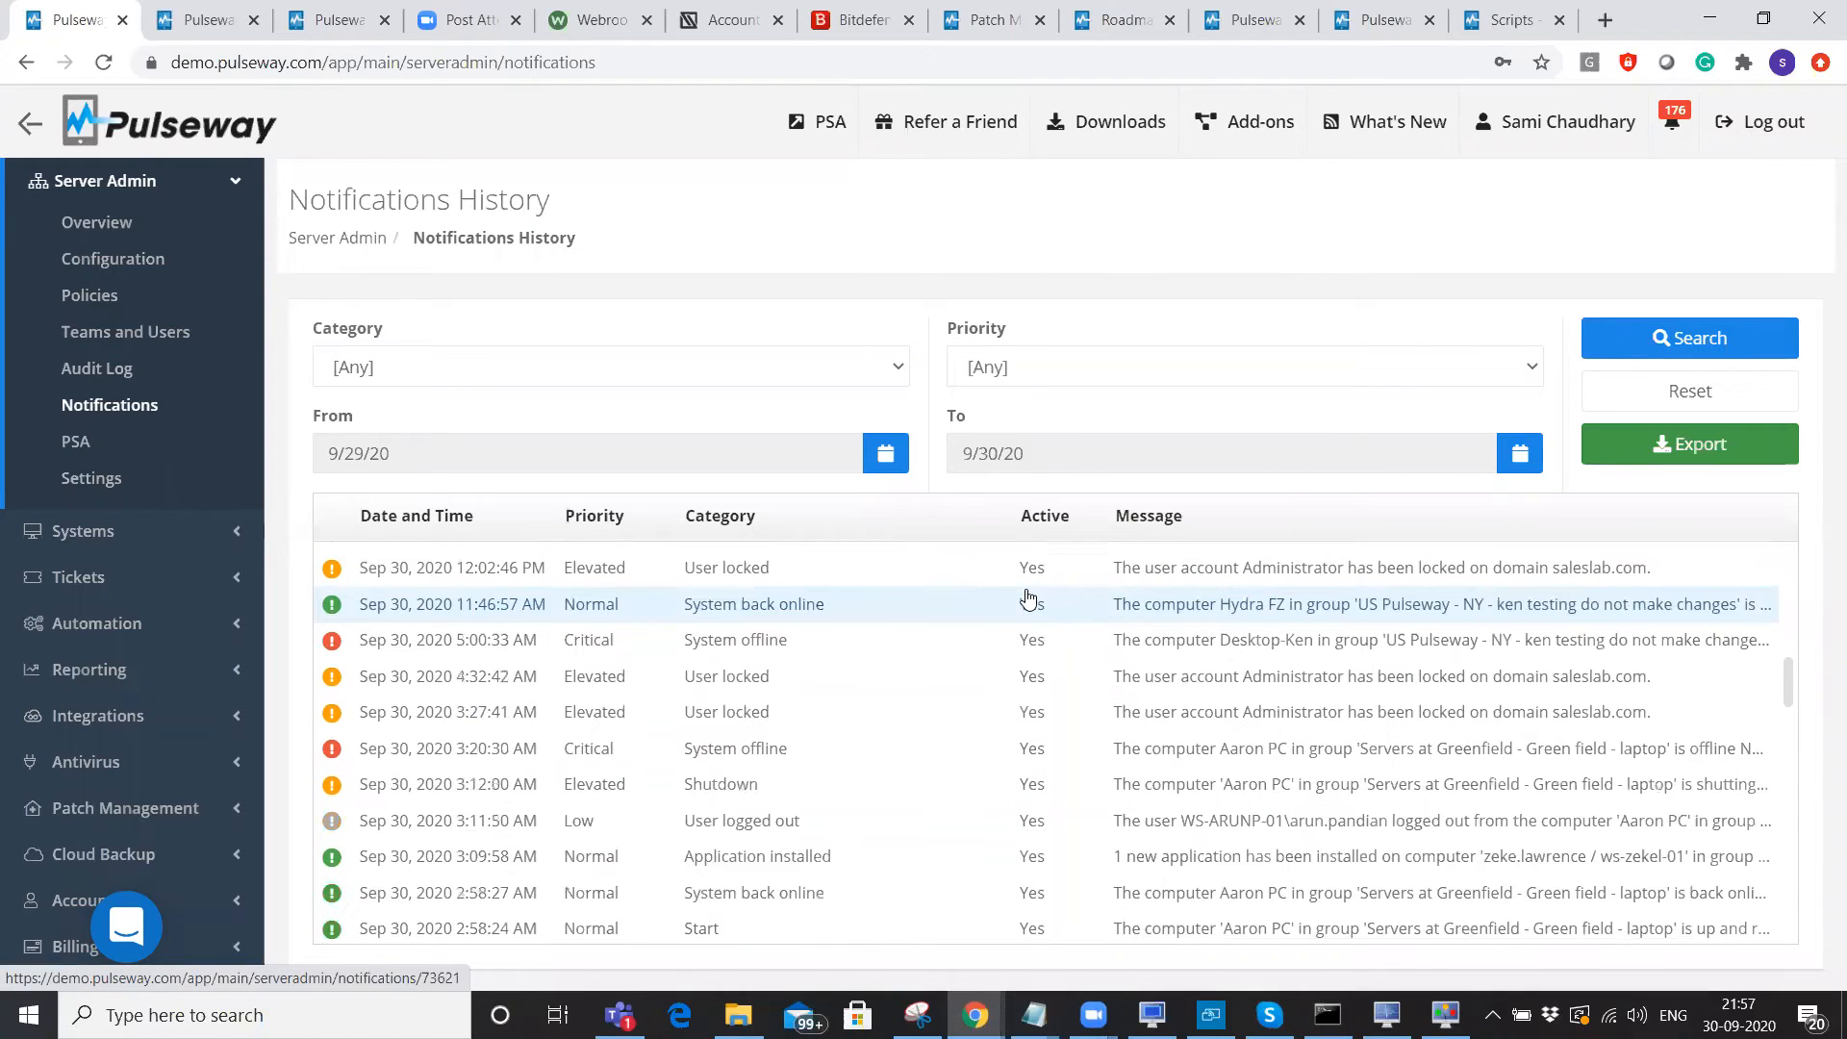
scroll(1028, 597, "down", 2)
scroll(1025, 597, "down", 2)
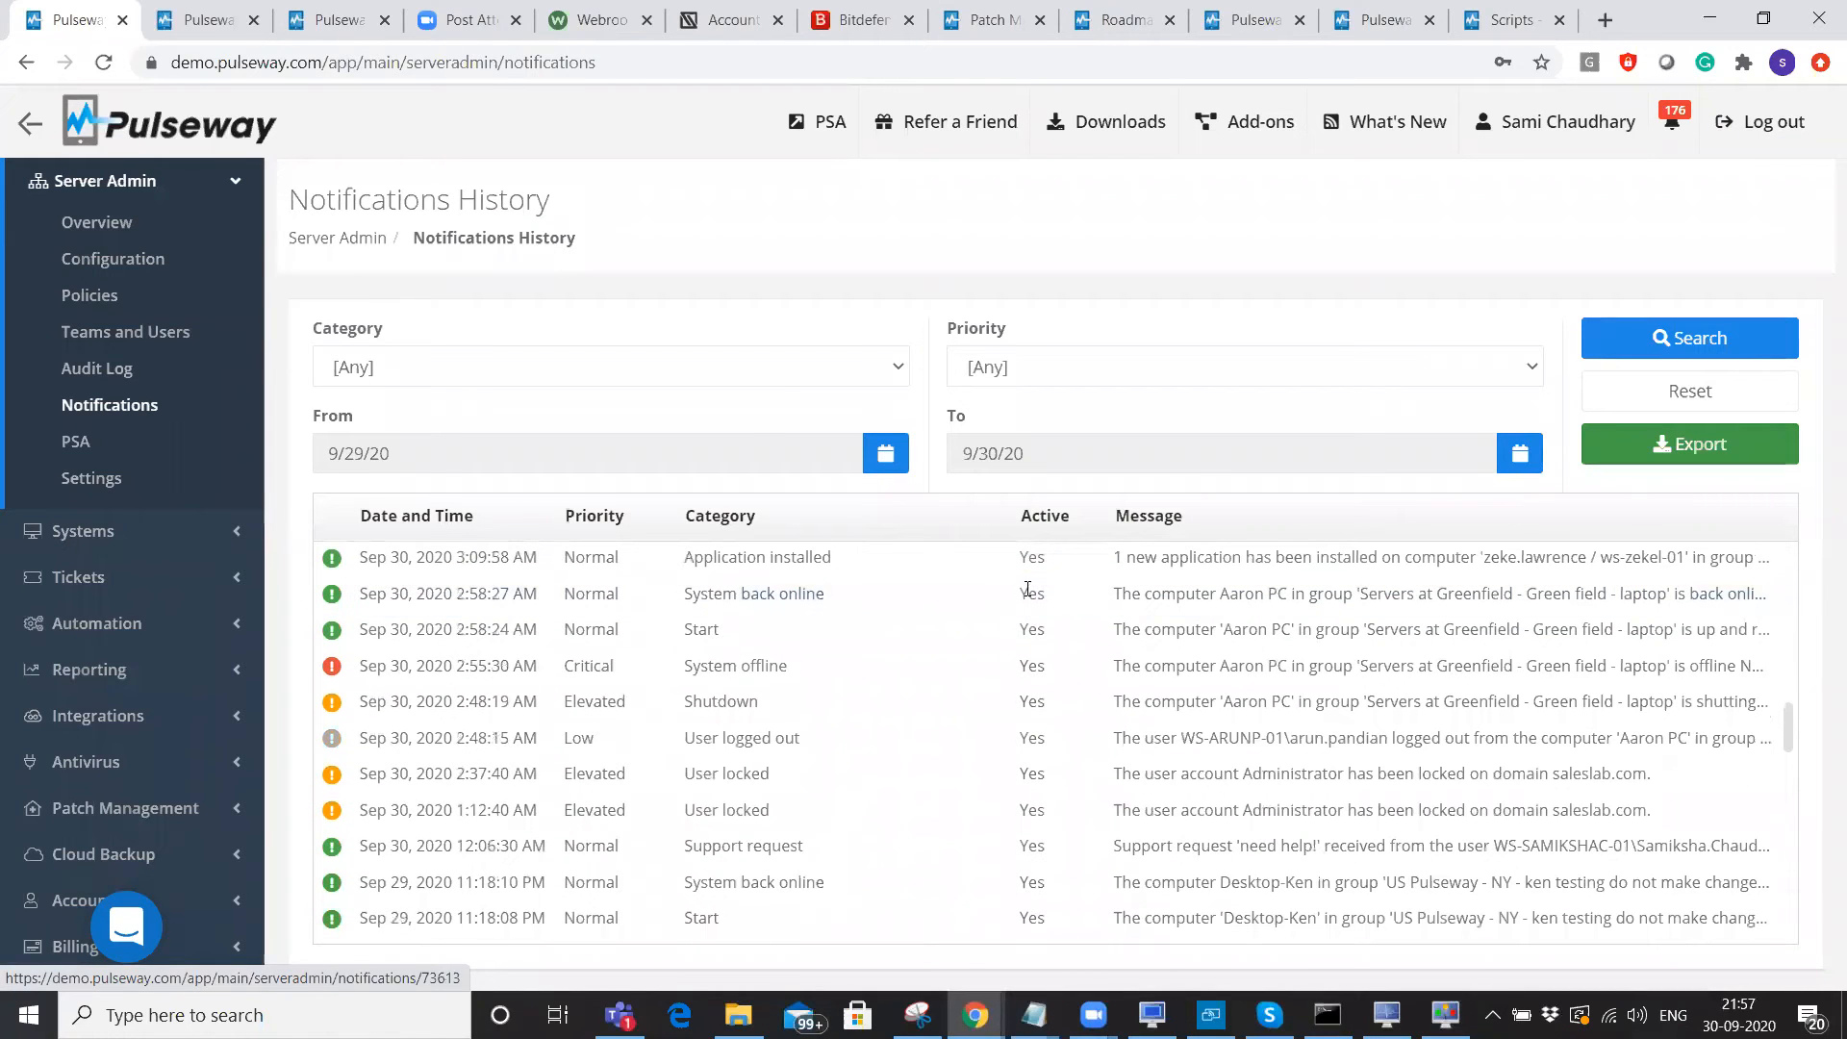
left_click(787, 373)
left_click_drag(896, 444, 891, 596)
left_click(1238, 375)
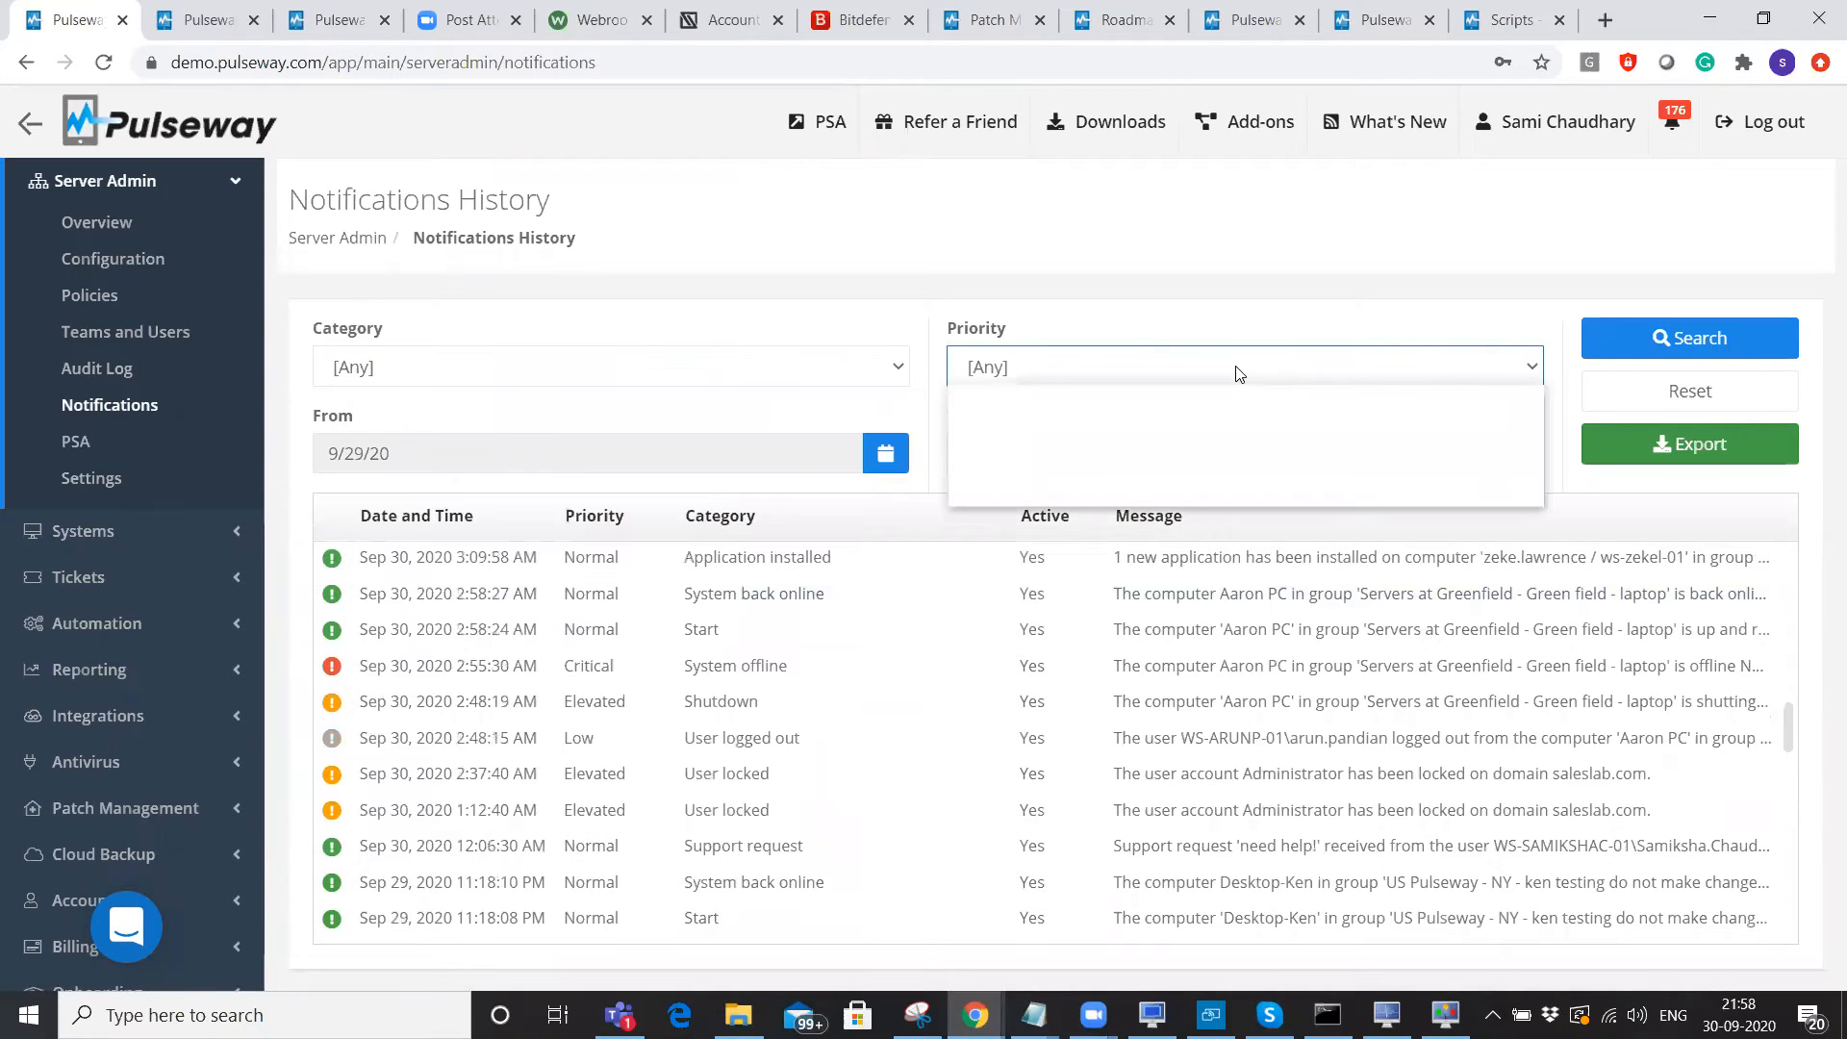
left_click(1044, 227)
Set the notification start date to 5/1/20, then go to the Audit Log.
left_click(886, 454)
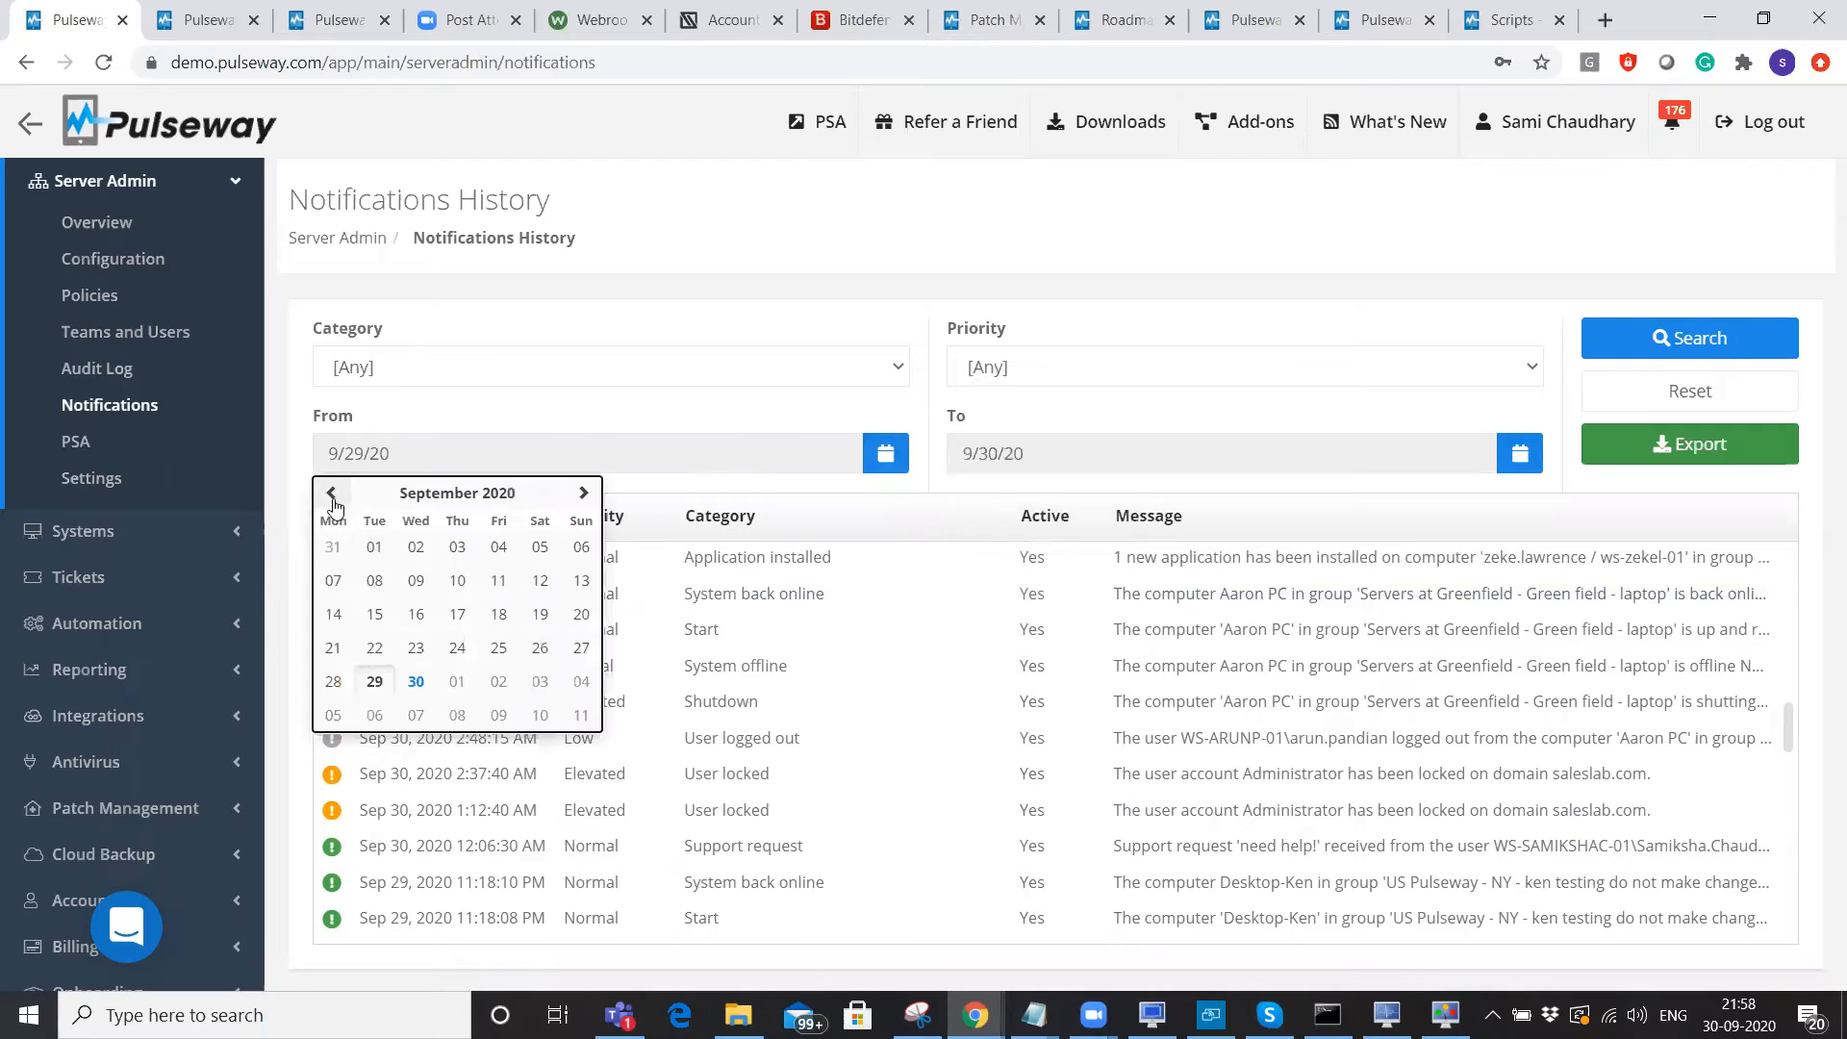
left_click(331, 494)
left_click(330, 493)
left_click(331, 494)
left_click(331, 493)
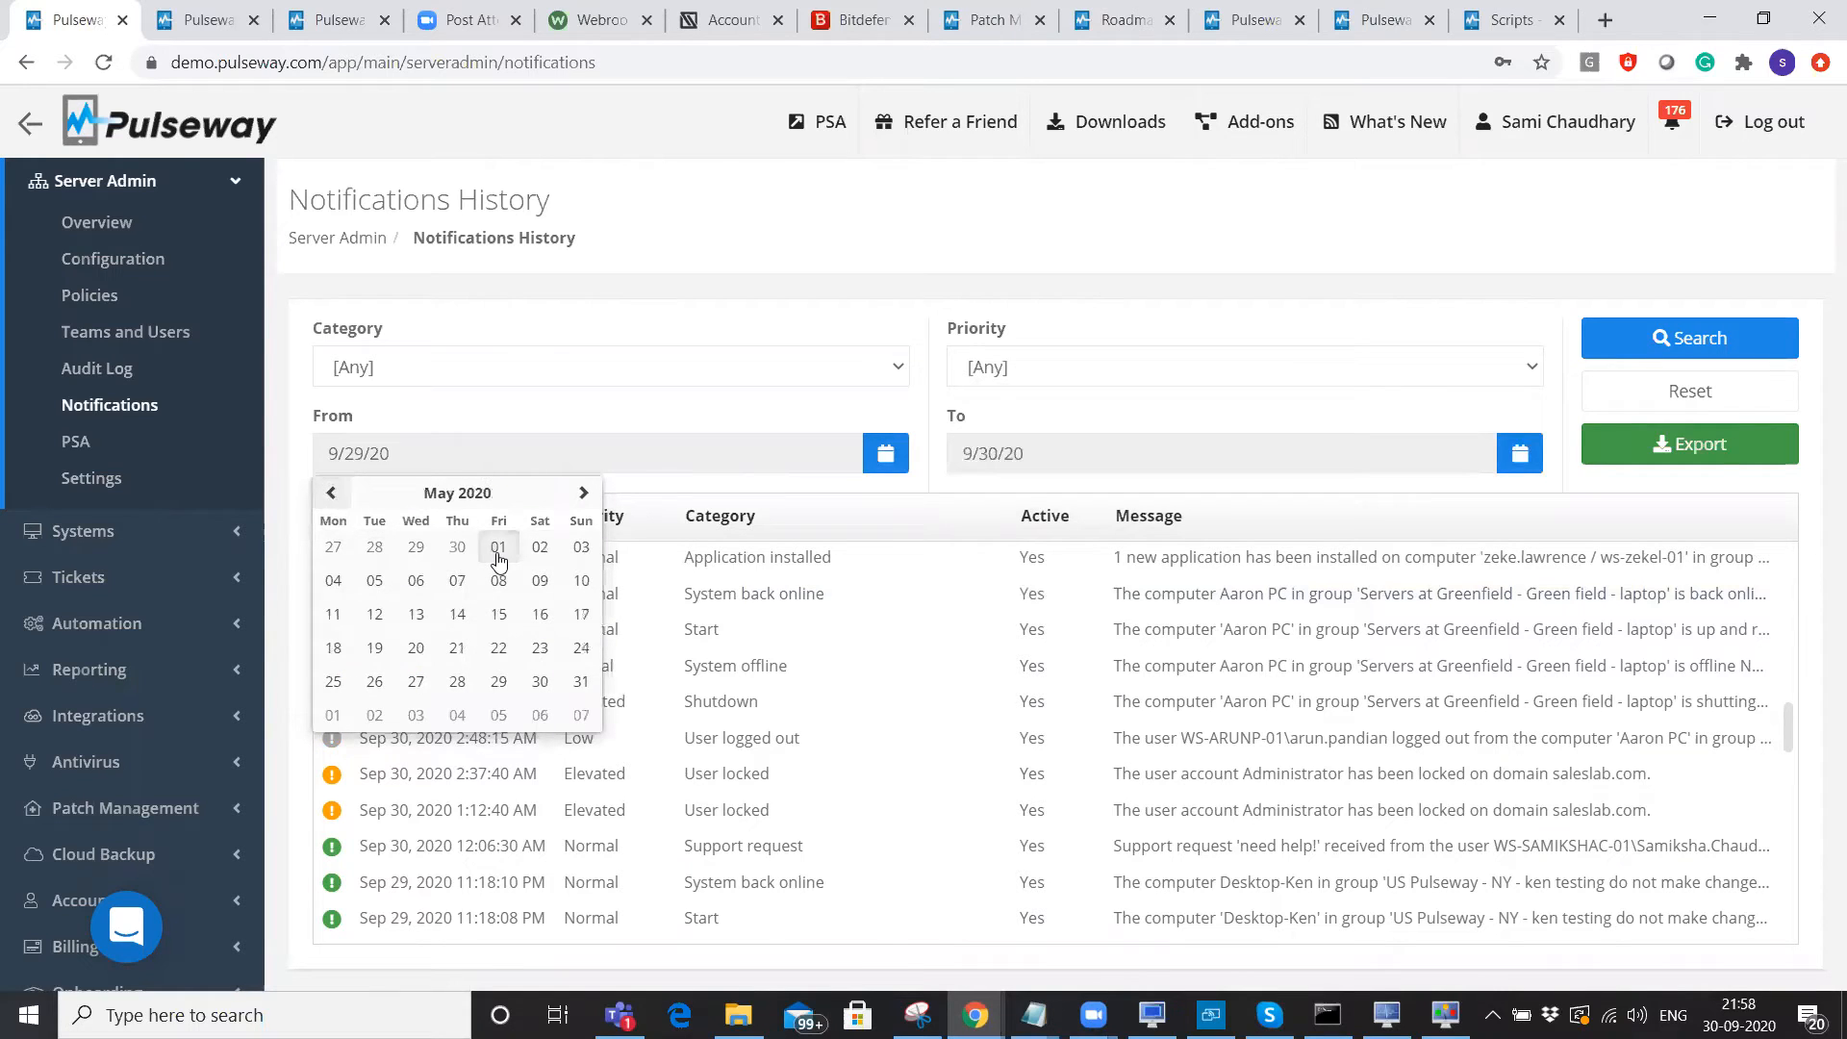
left_click(498, 558)
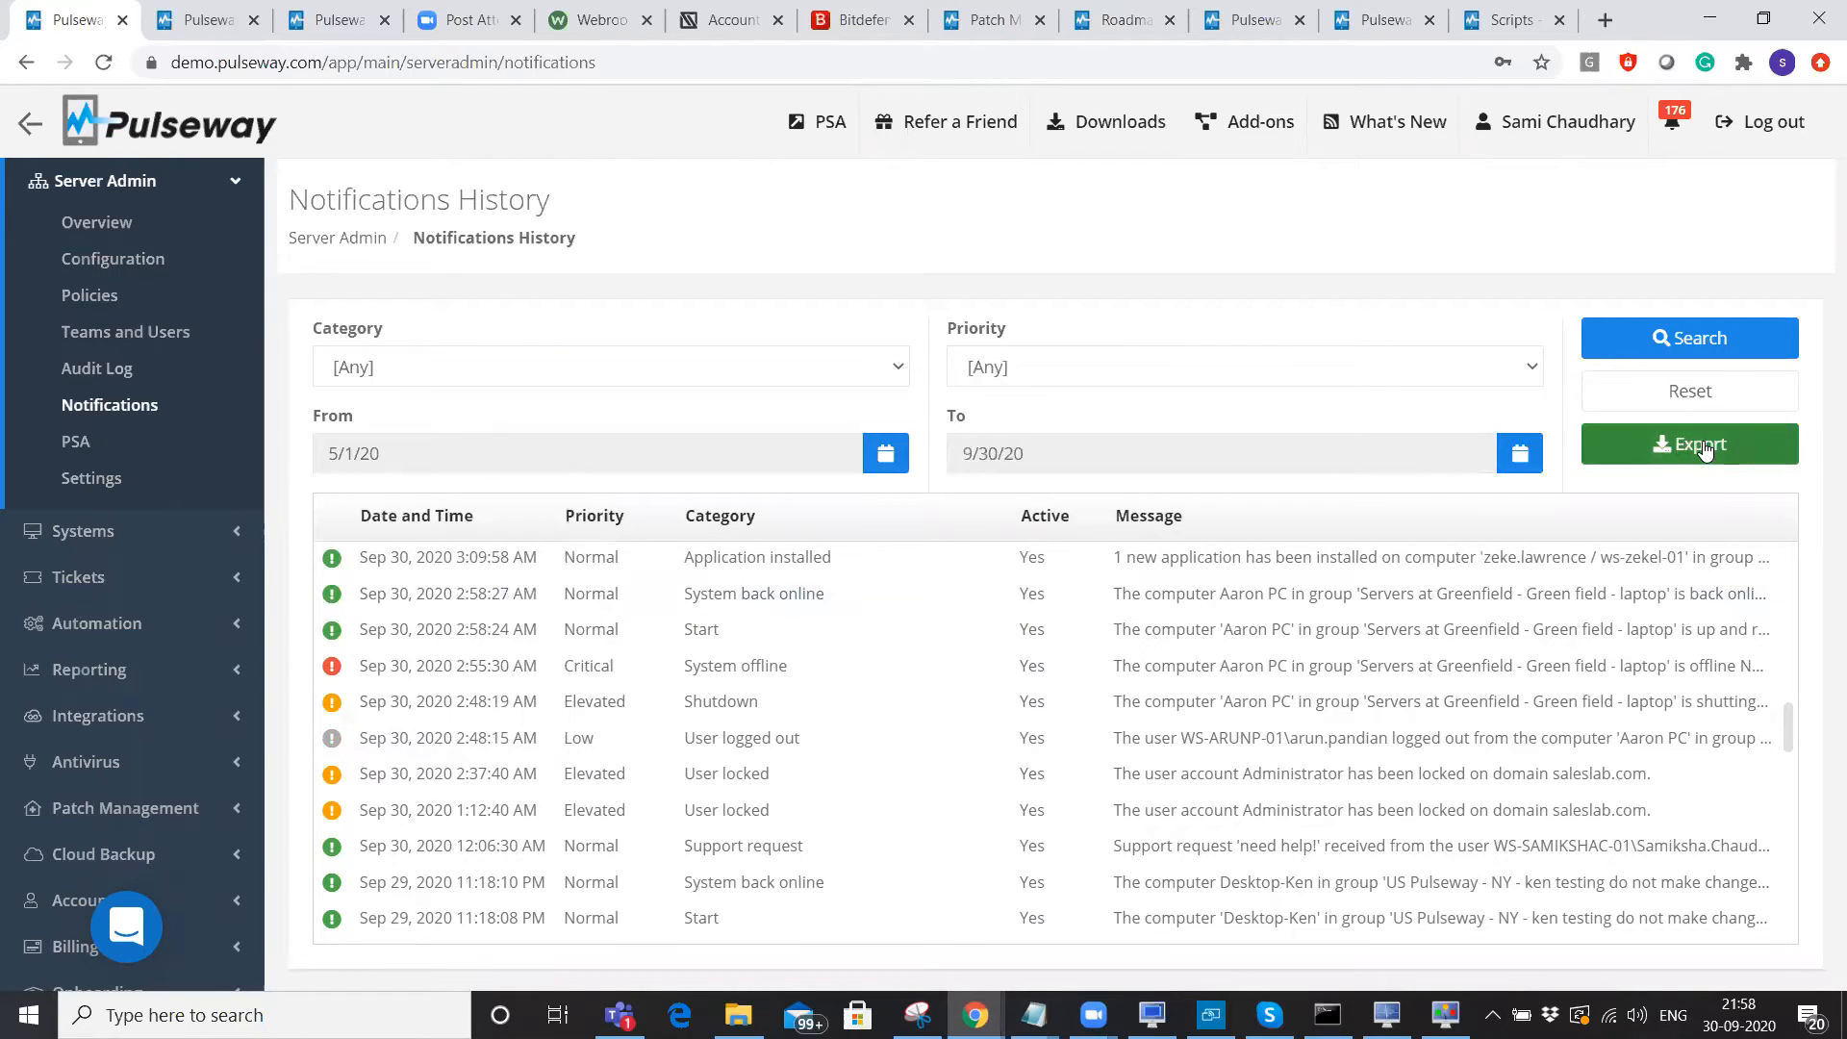
left_click(122, 373)
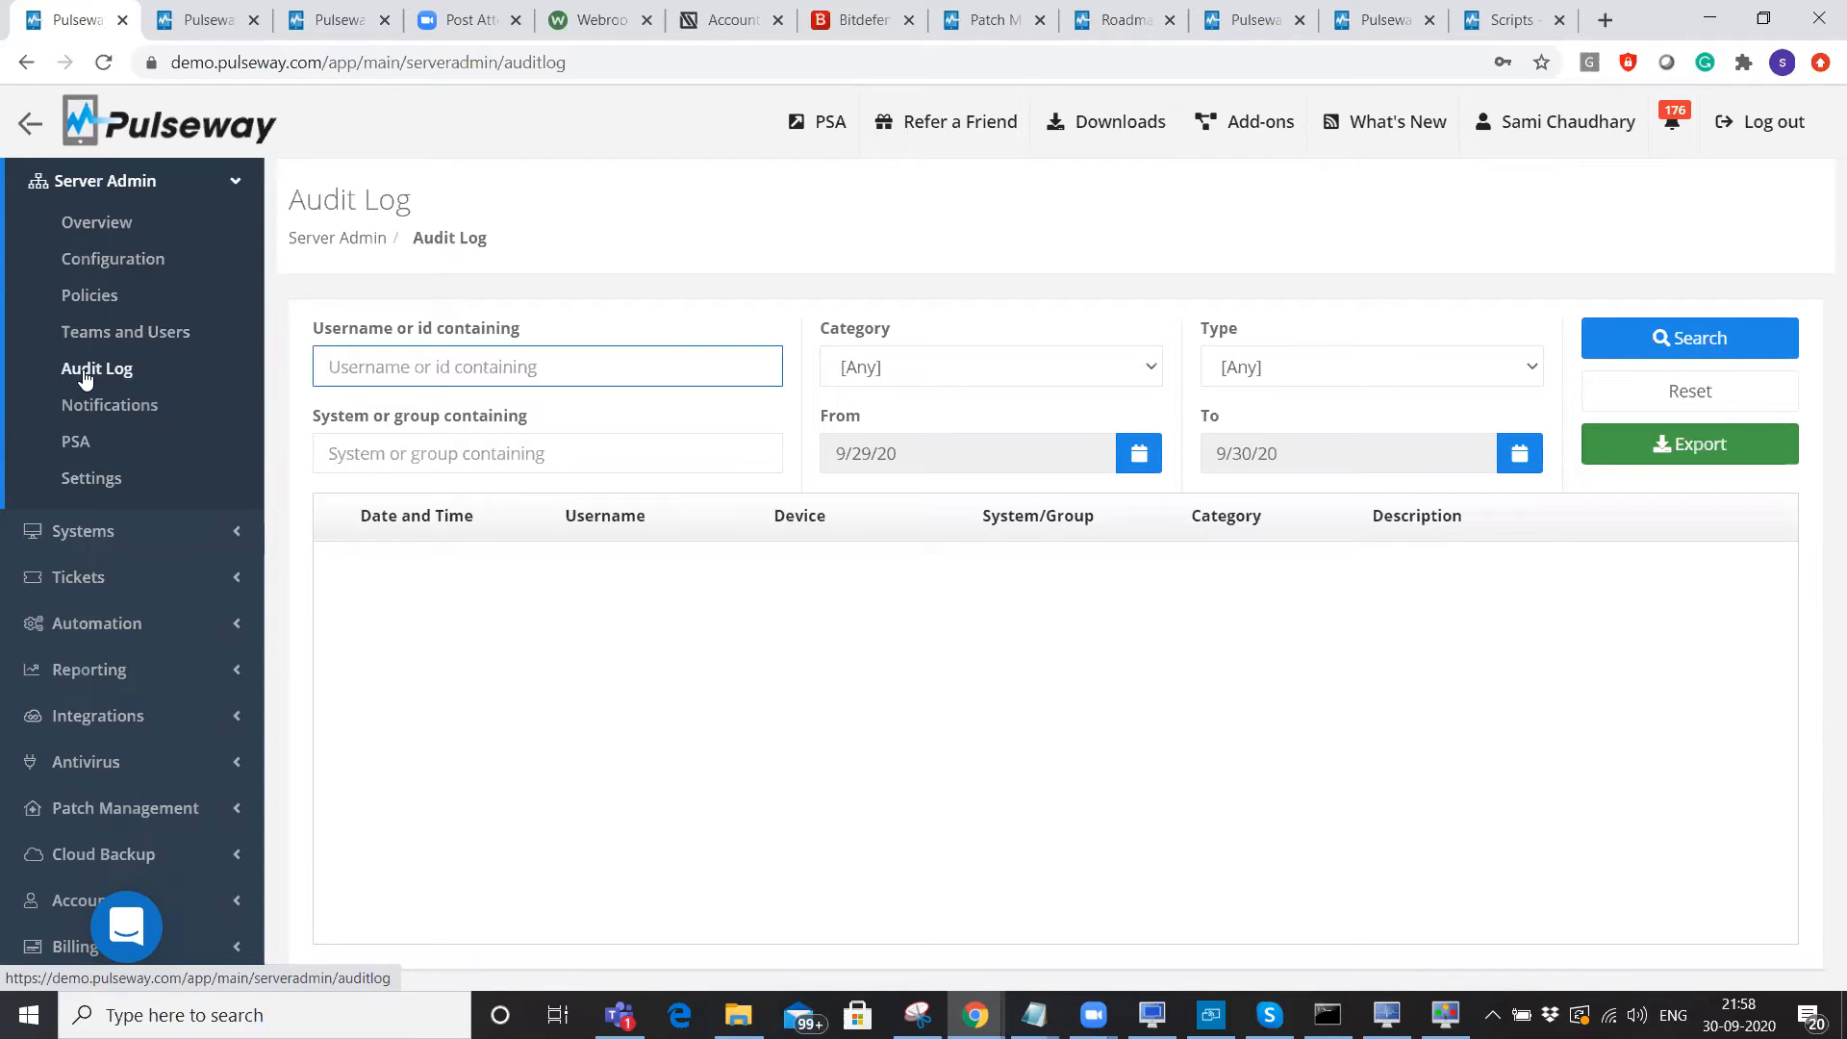
Search the 9/29/20–9/30/20 audit log and scroll through the admin login and command entries.
left_click(1647, 349)
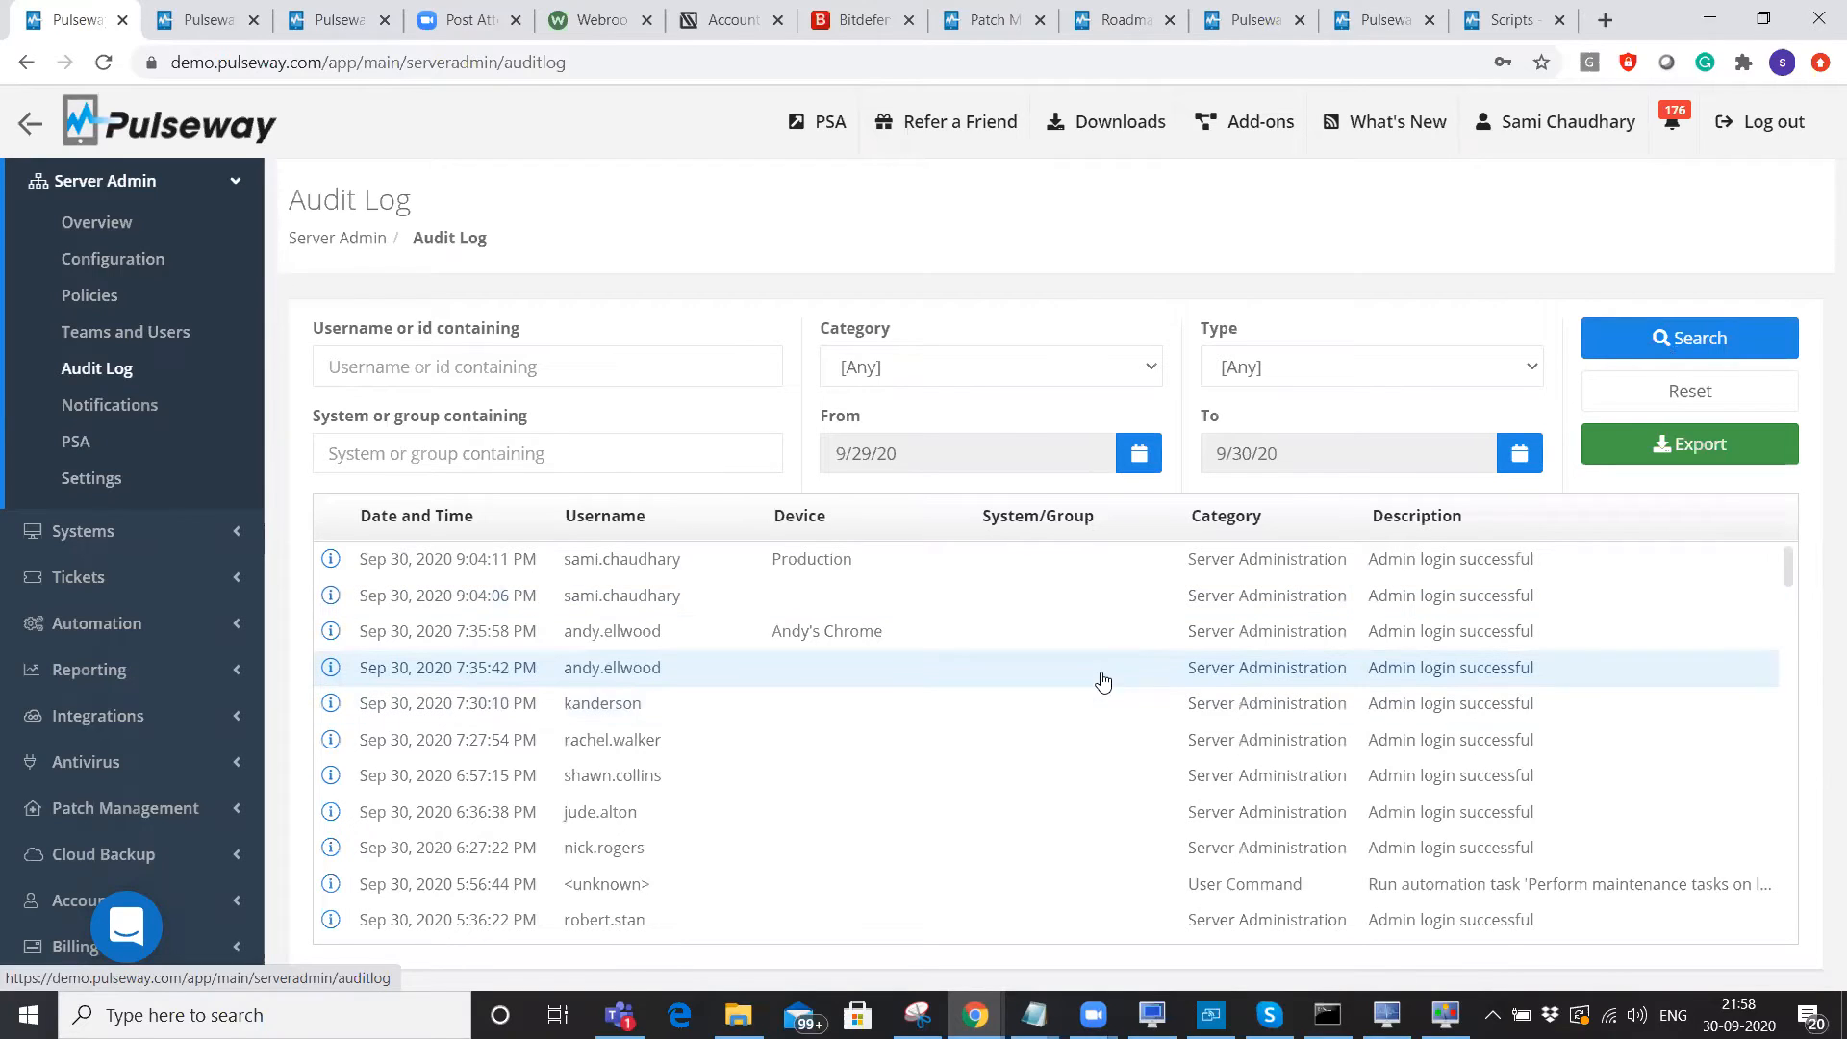
scroll(1103, 681, "down", 1)
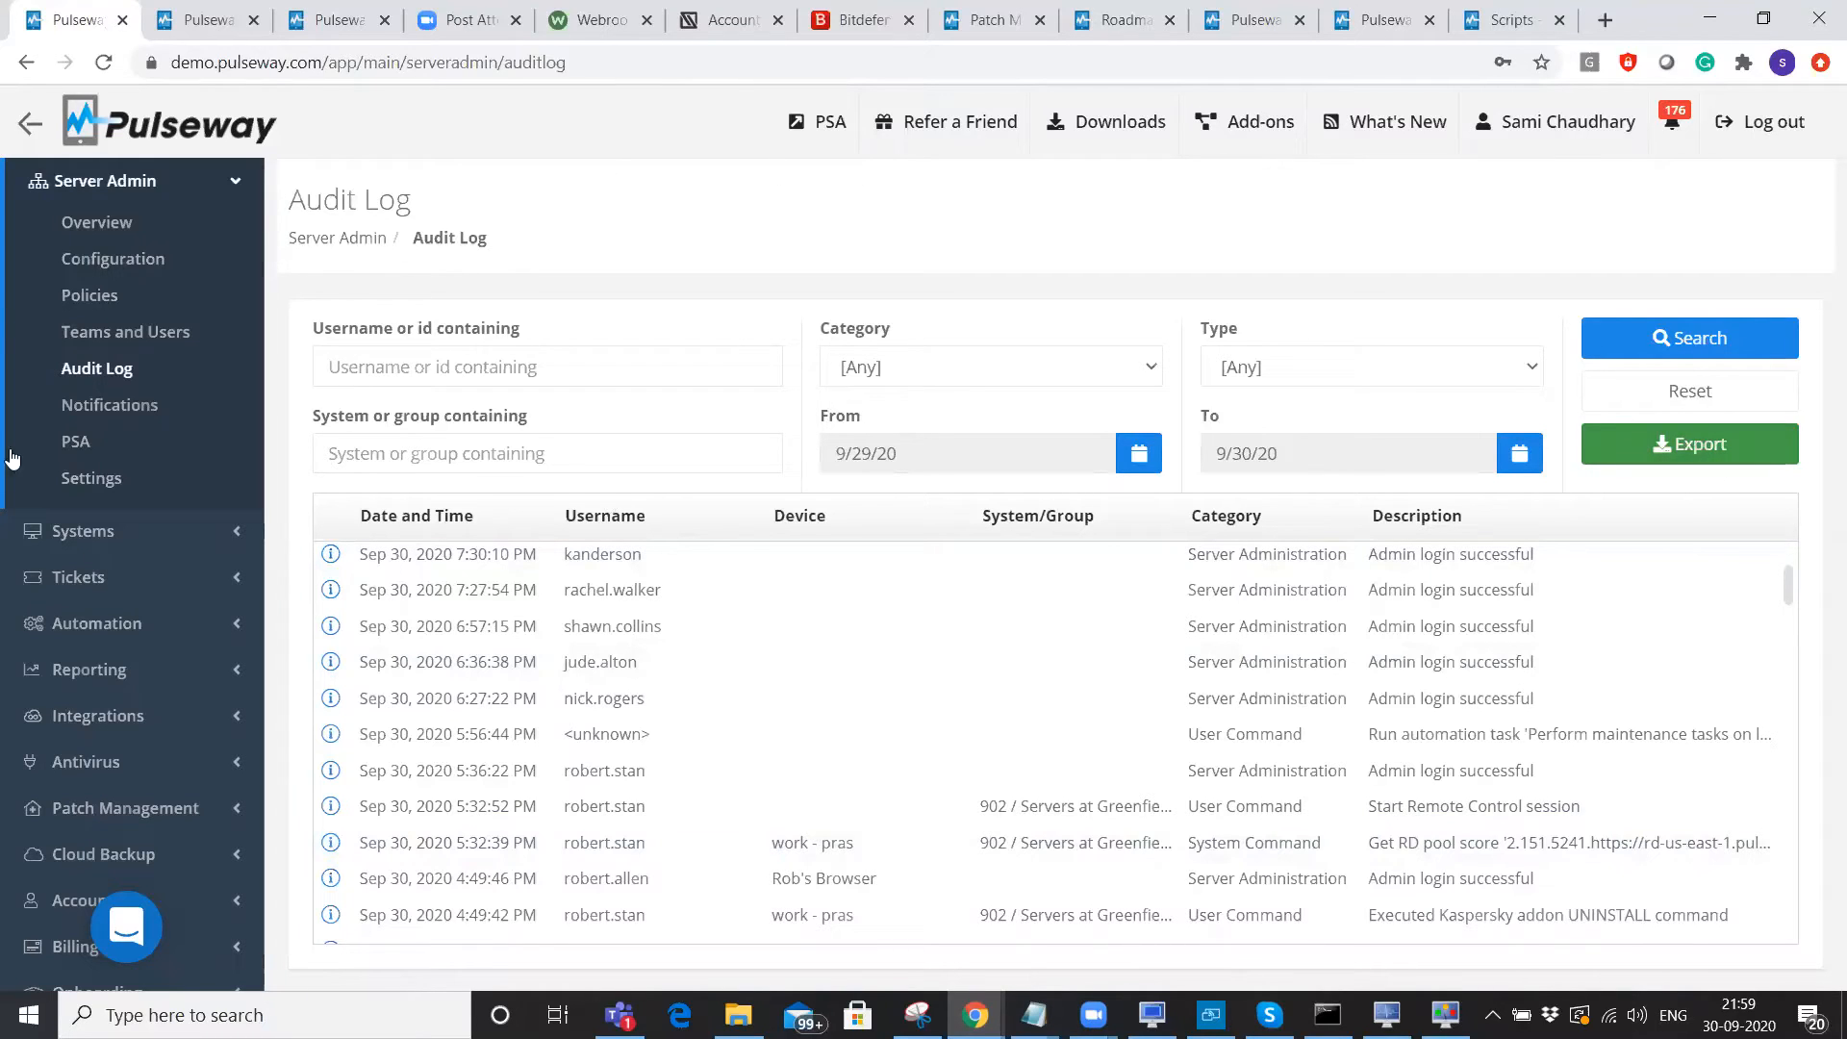
Filter the Systems list by the name 'hyper', showing four matching systems.
left_click(58, 535)
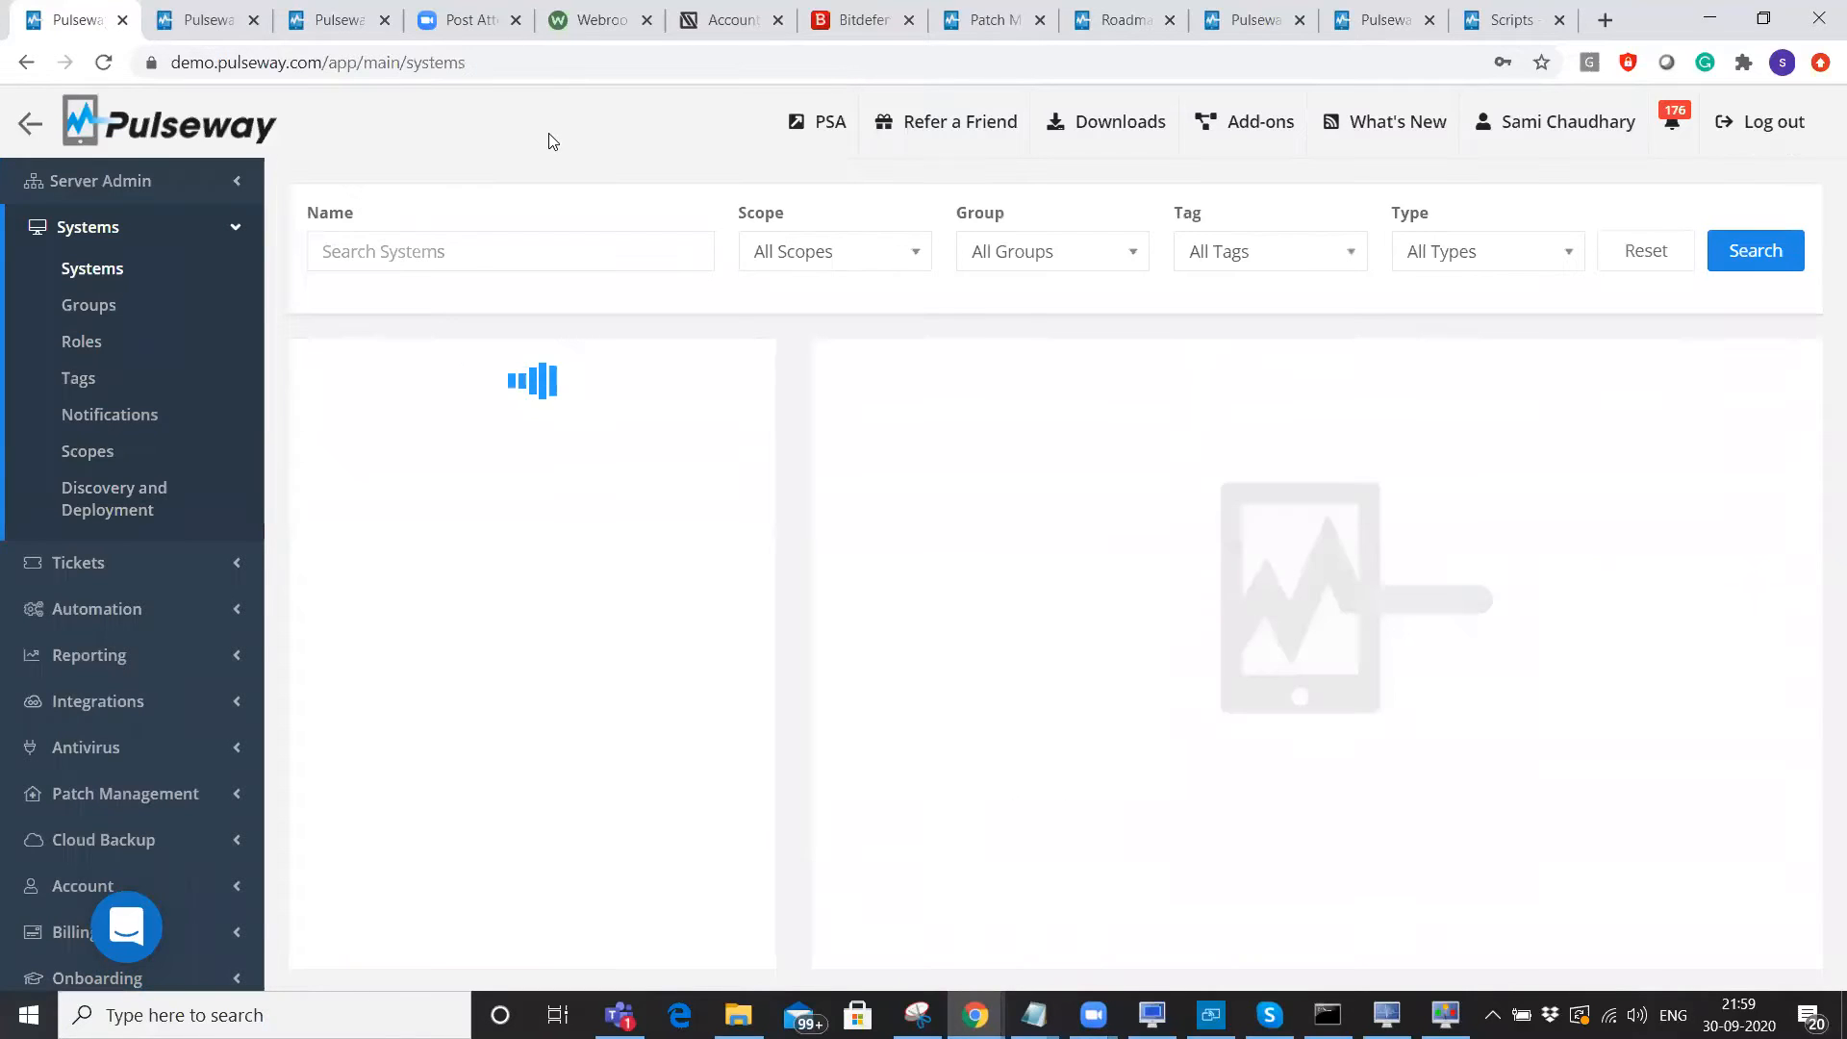
type("hyper")
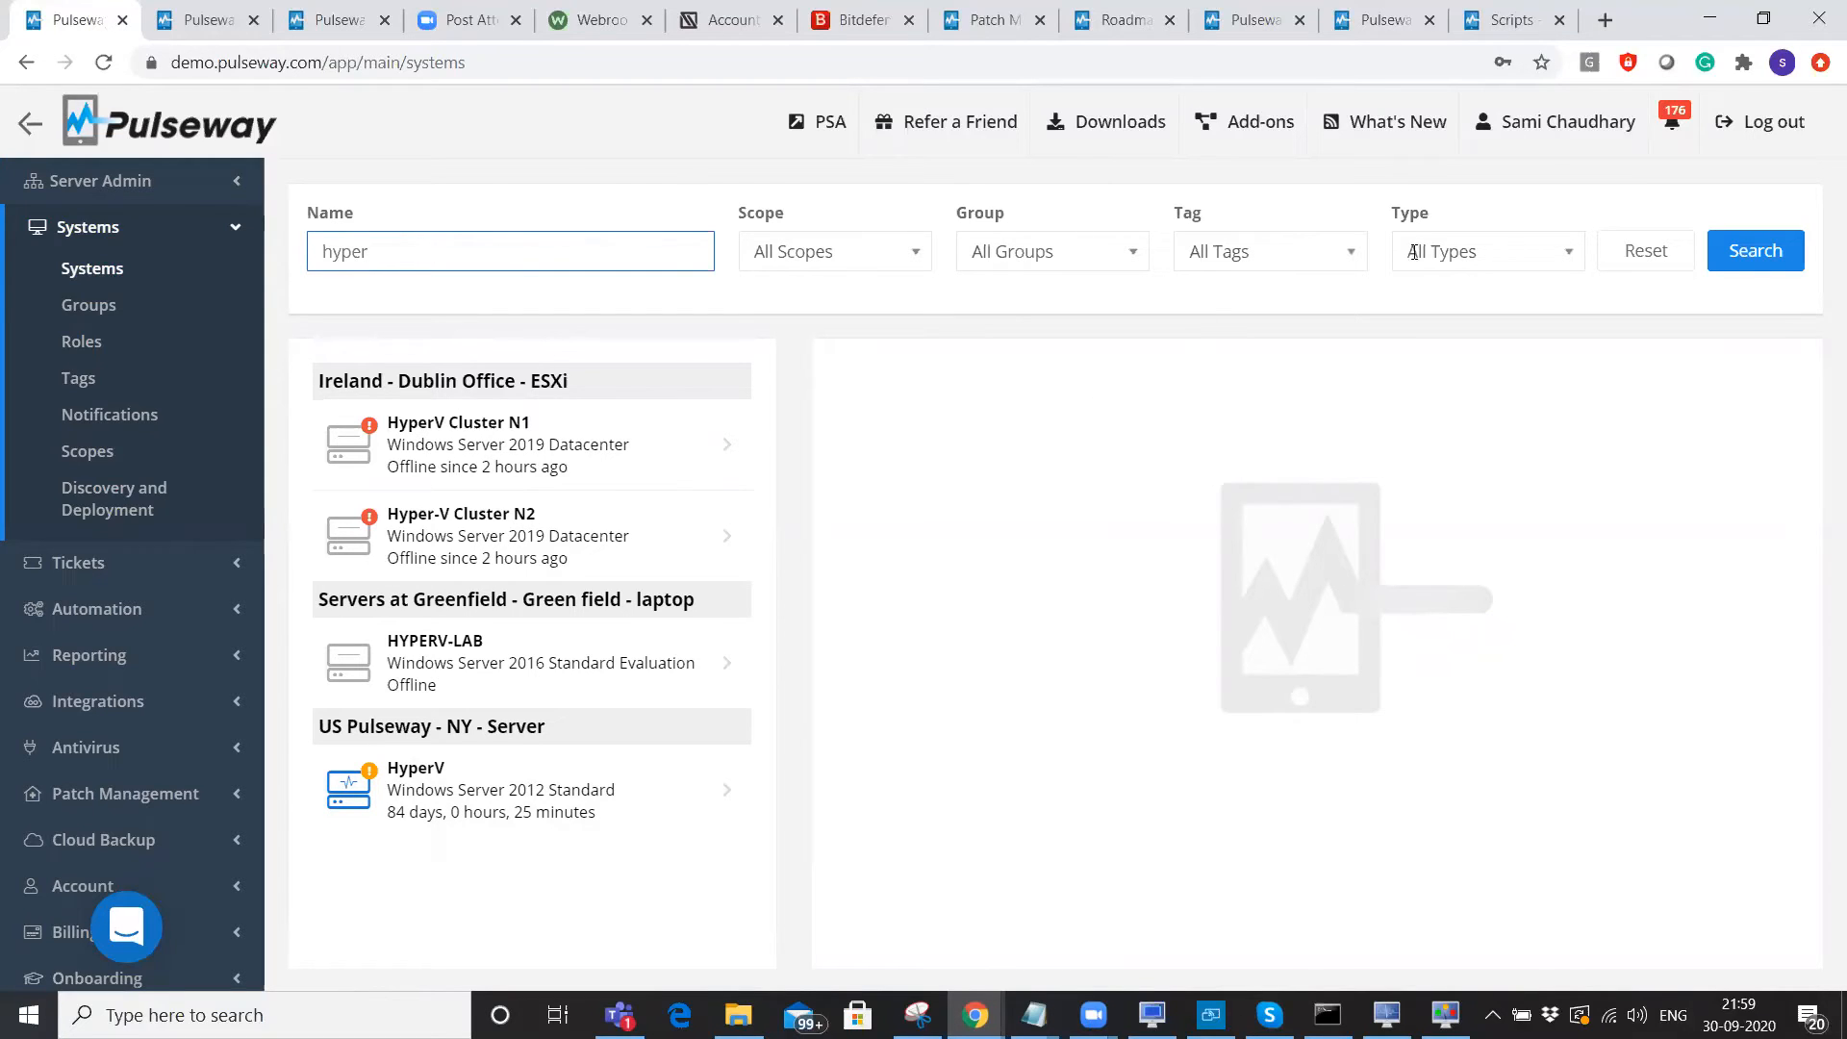
left_click(529, 143)
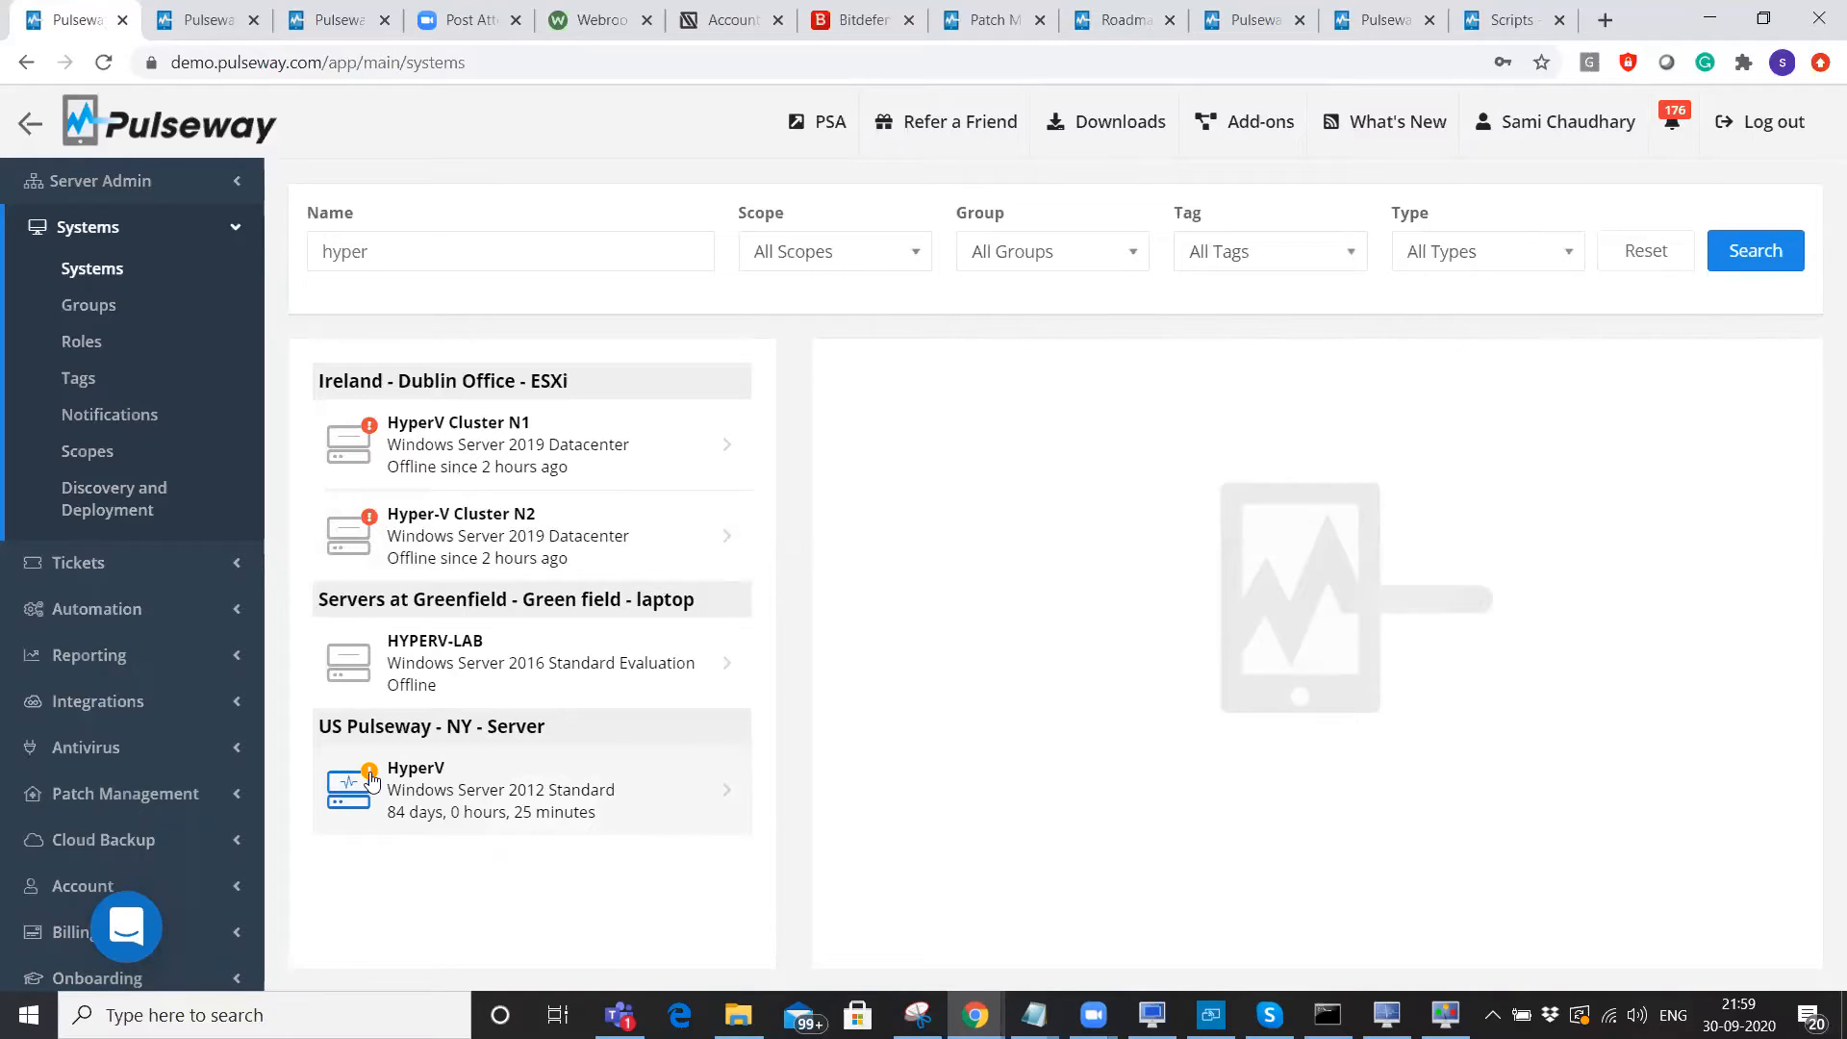
Open the NY Server HyperV system's details and scroll down to its power Commands.
left_click(470, 795)
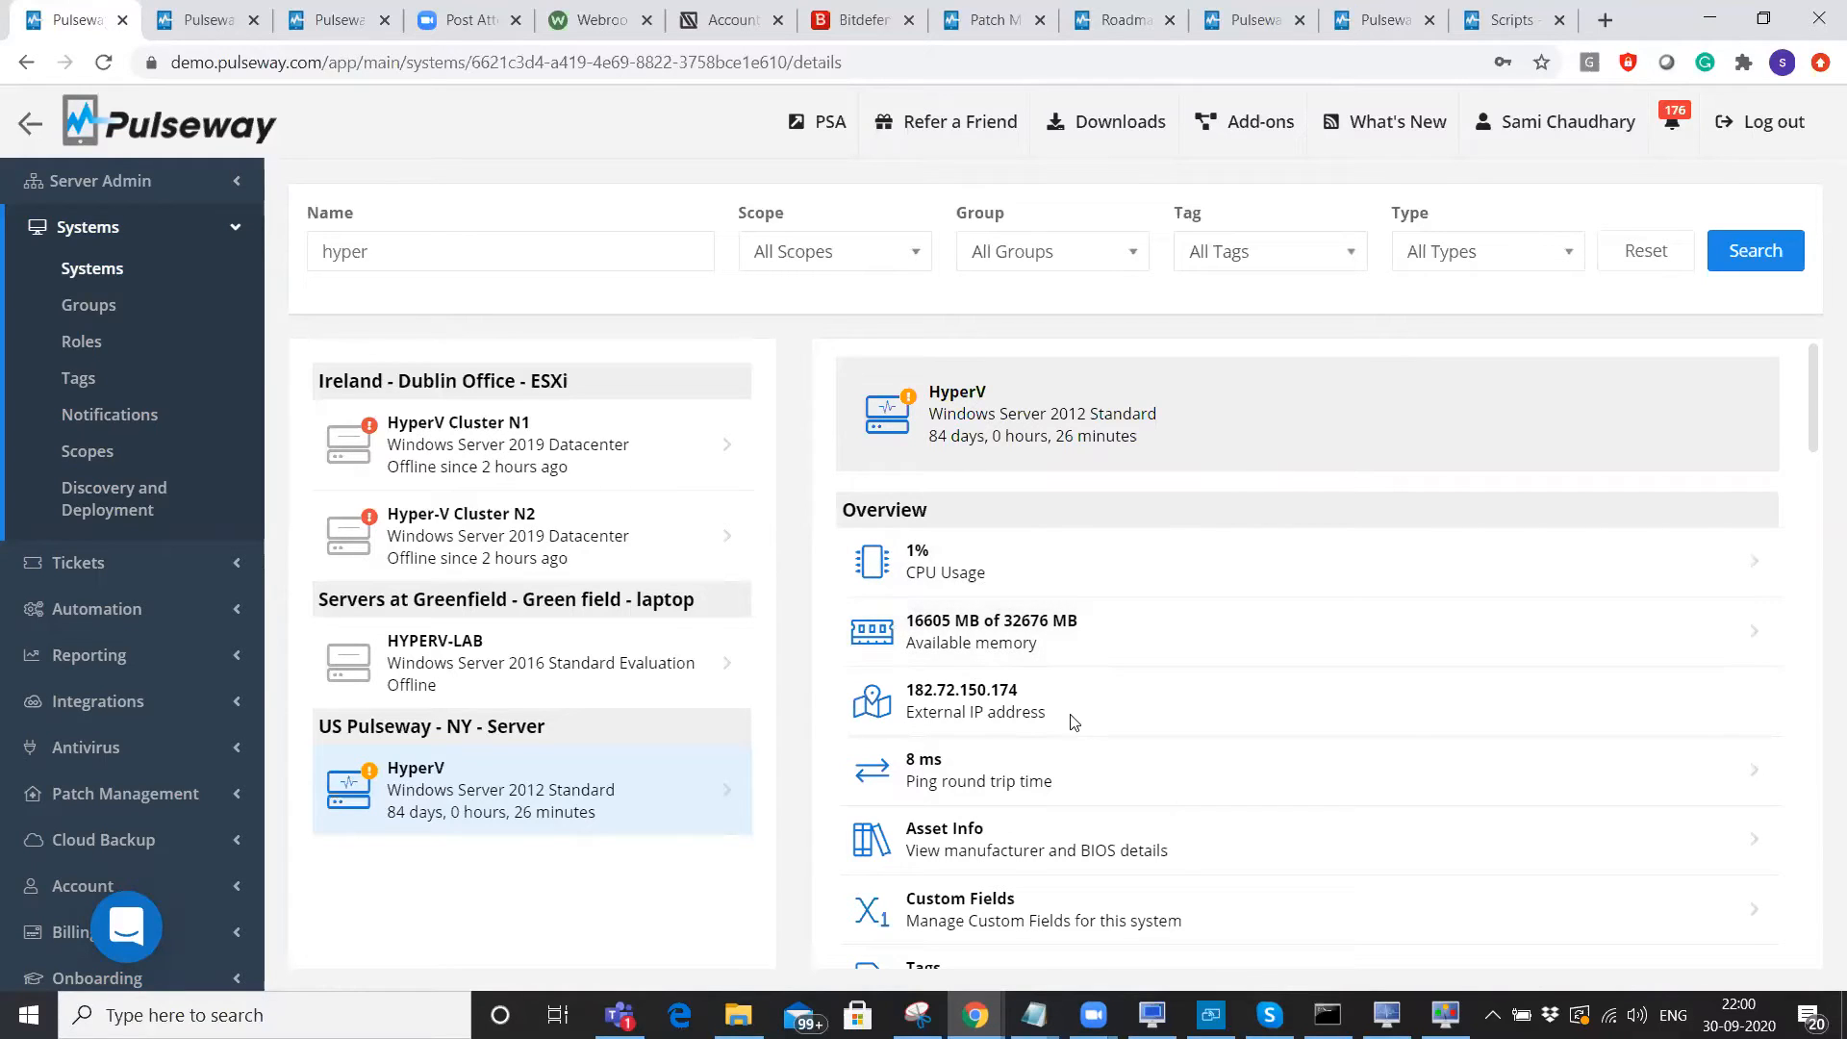
scroll(1004, 692, "down", 3)
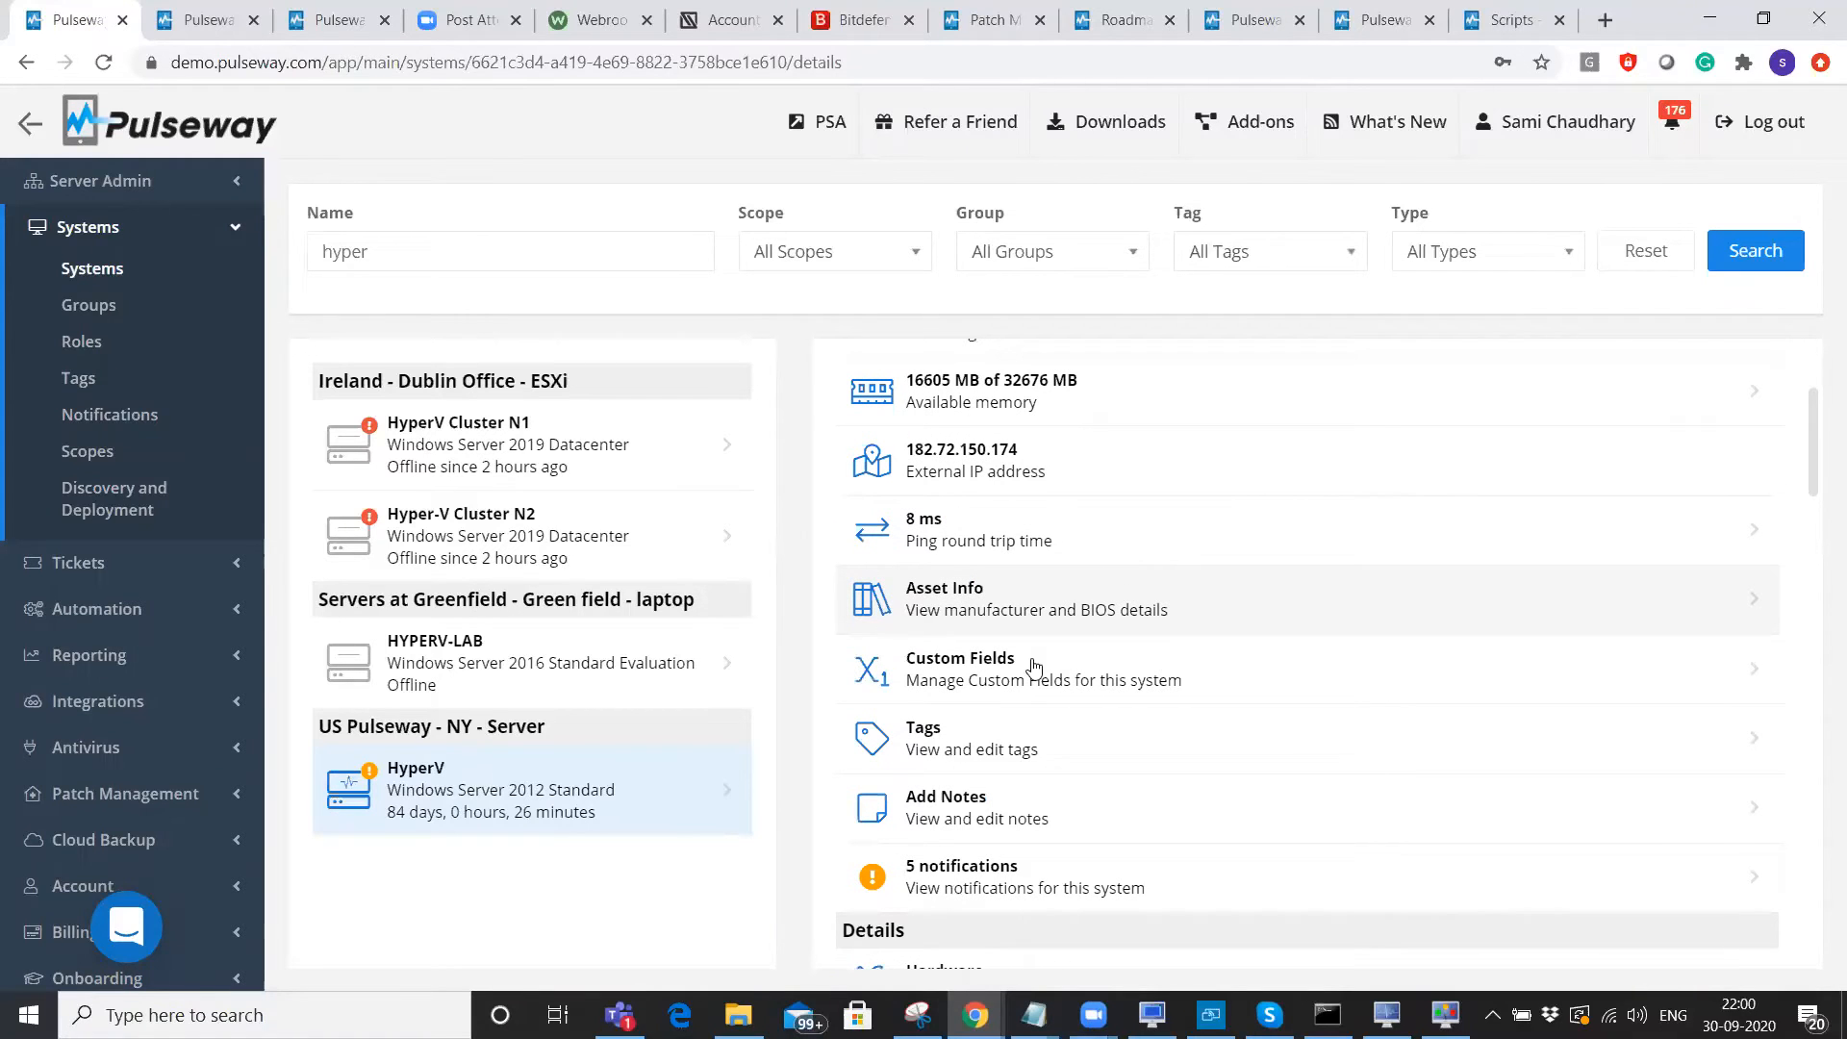
scroll(1144, 630, "down", 3)
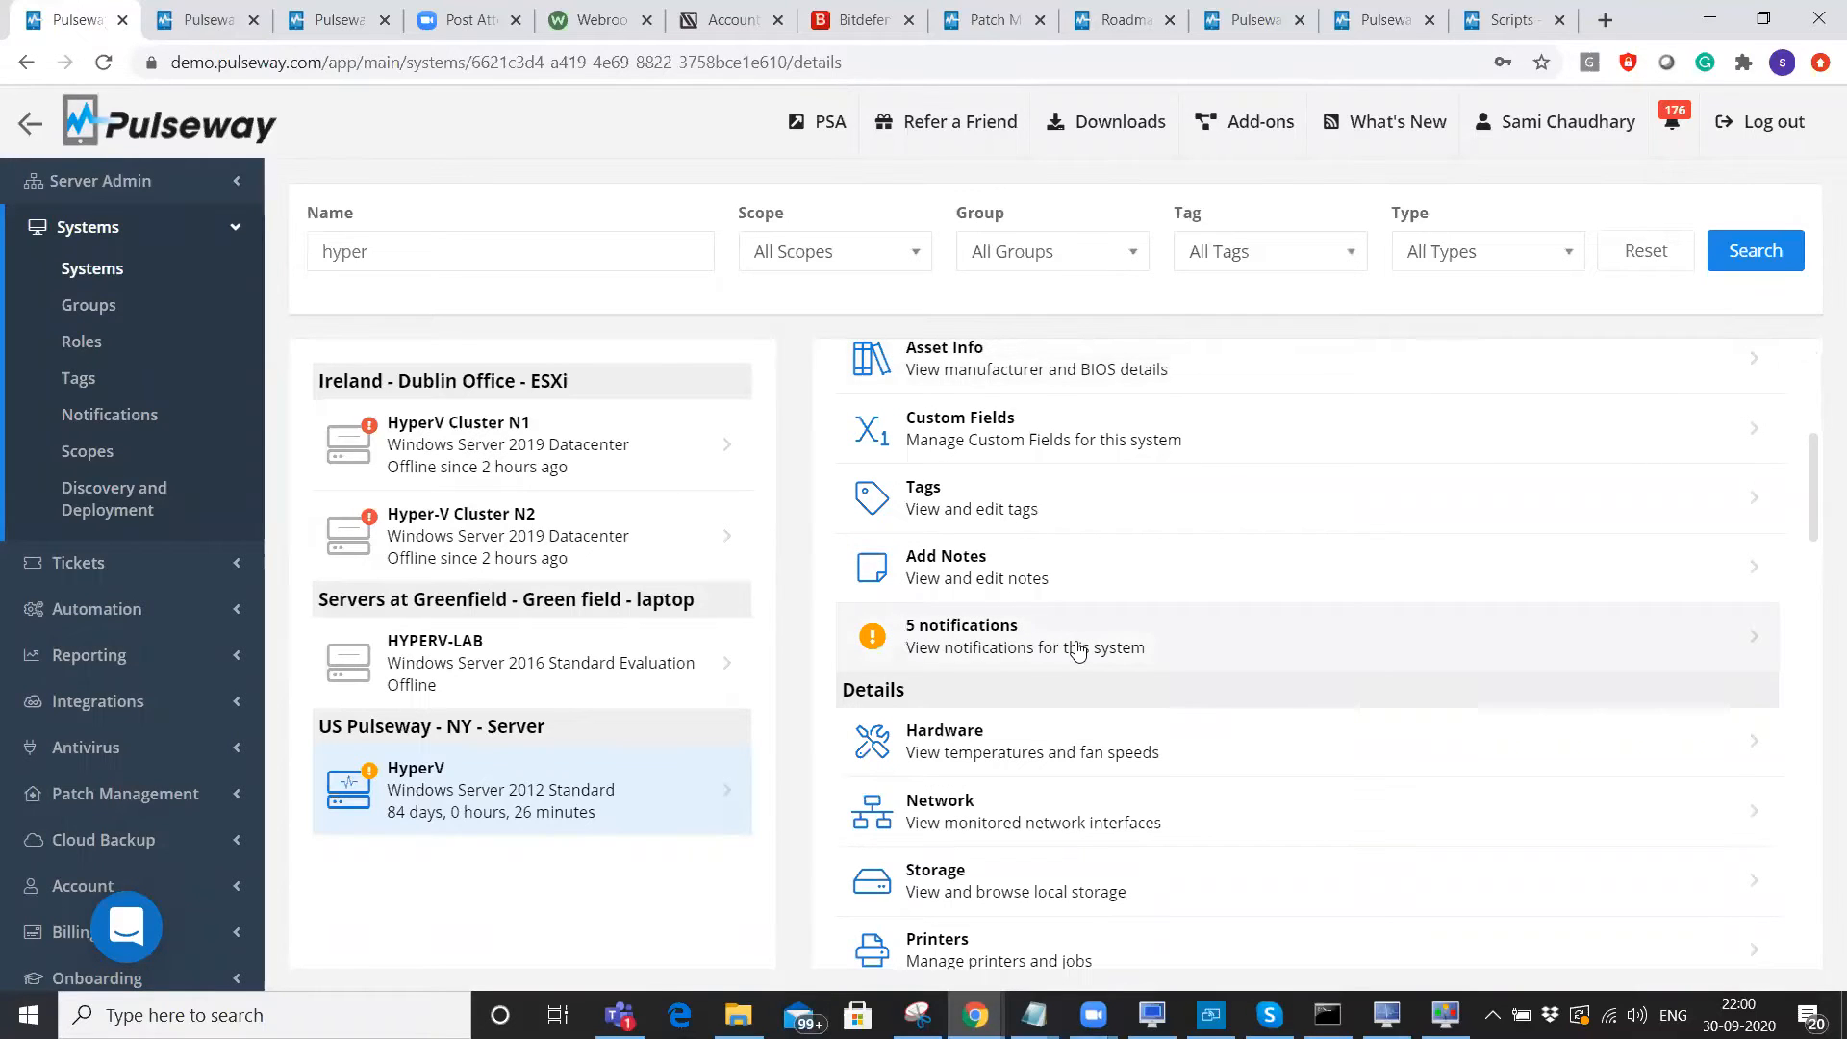
scroll(1063, 648, "down", 4)
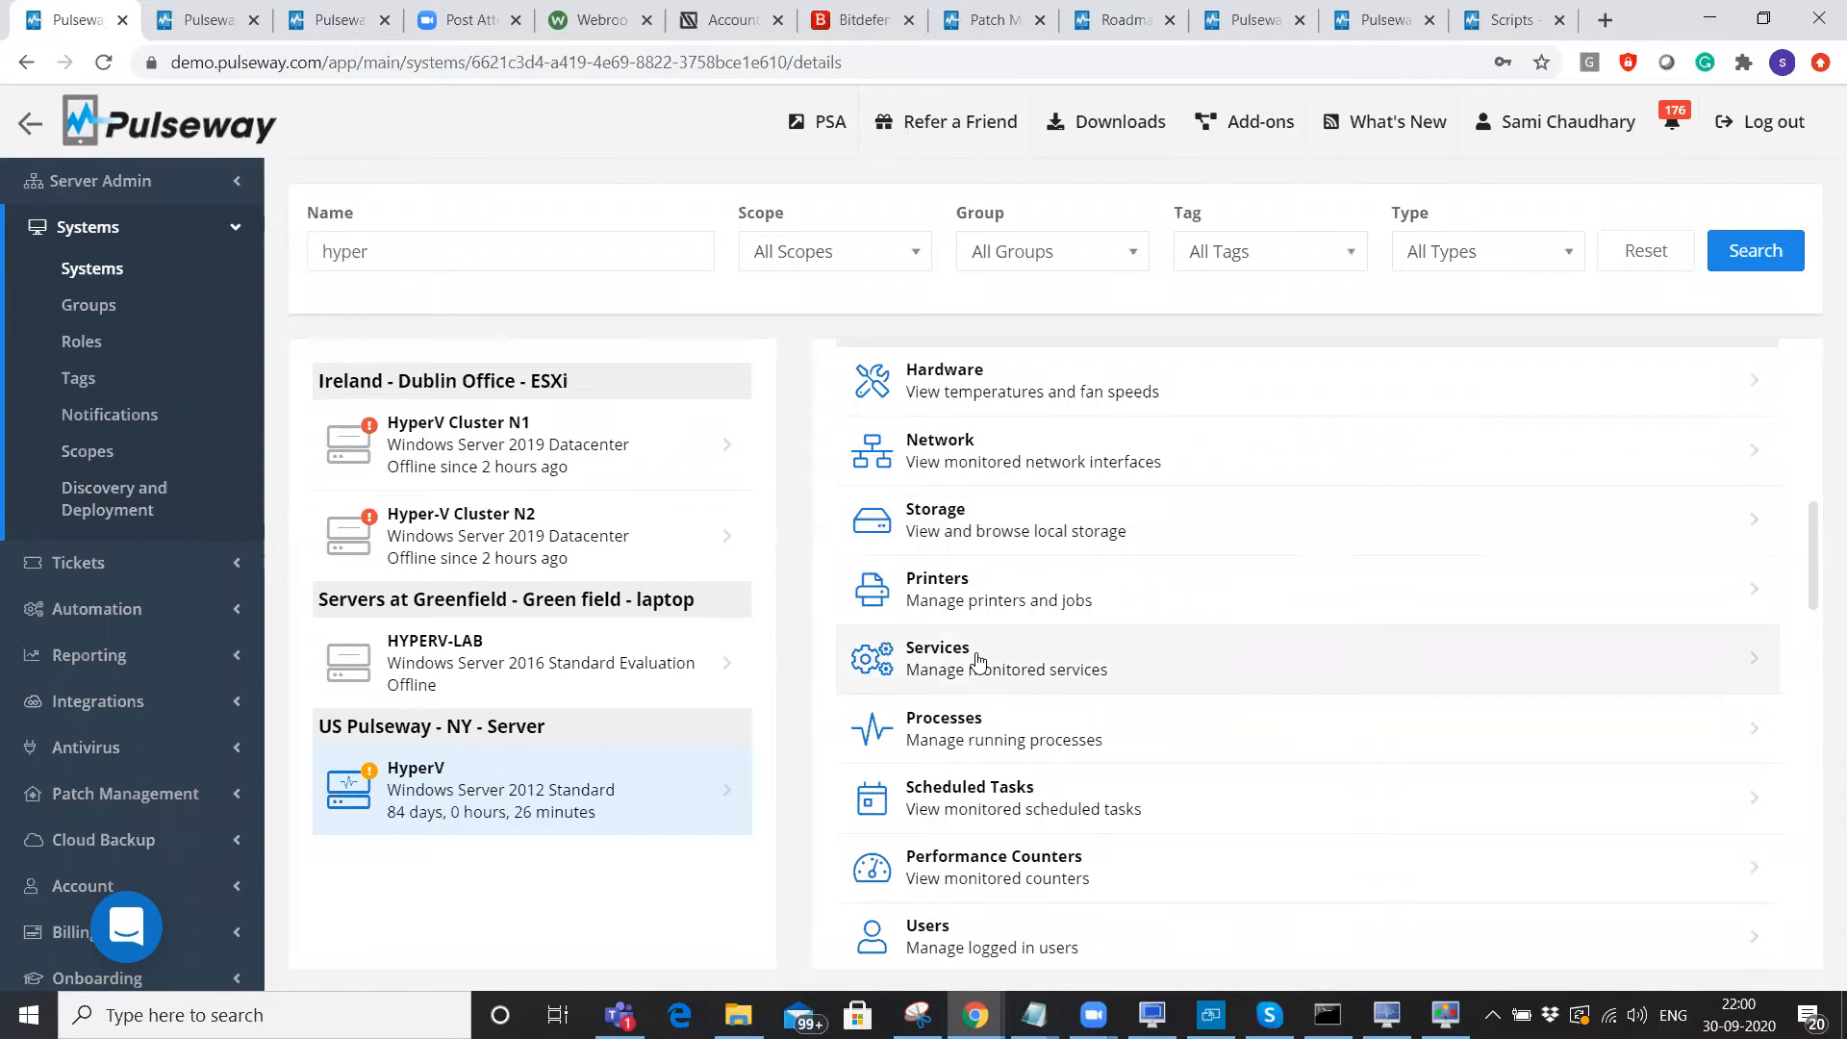
scroll(992, 736, "down", 3)
scroll(992, 736, "down", 1)
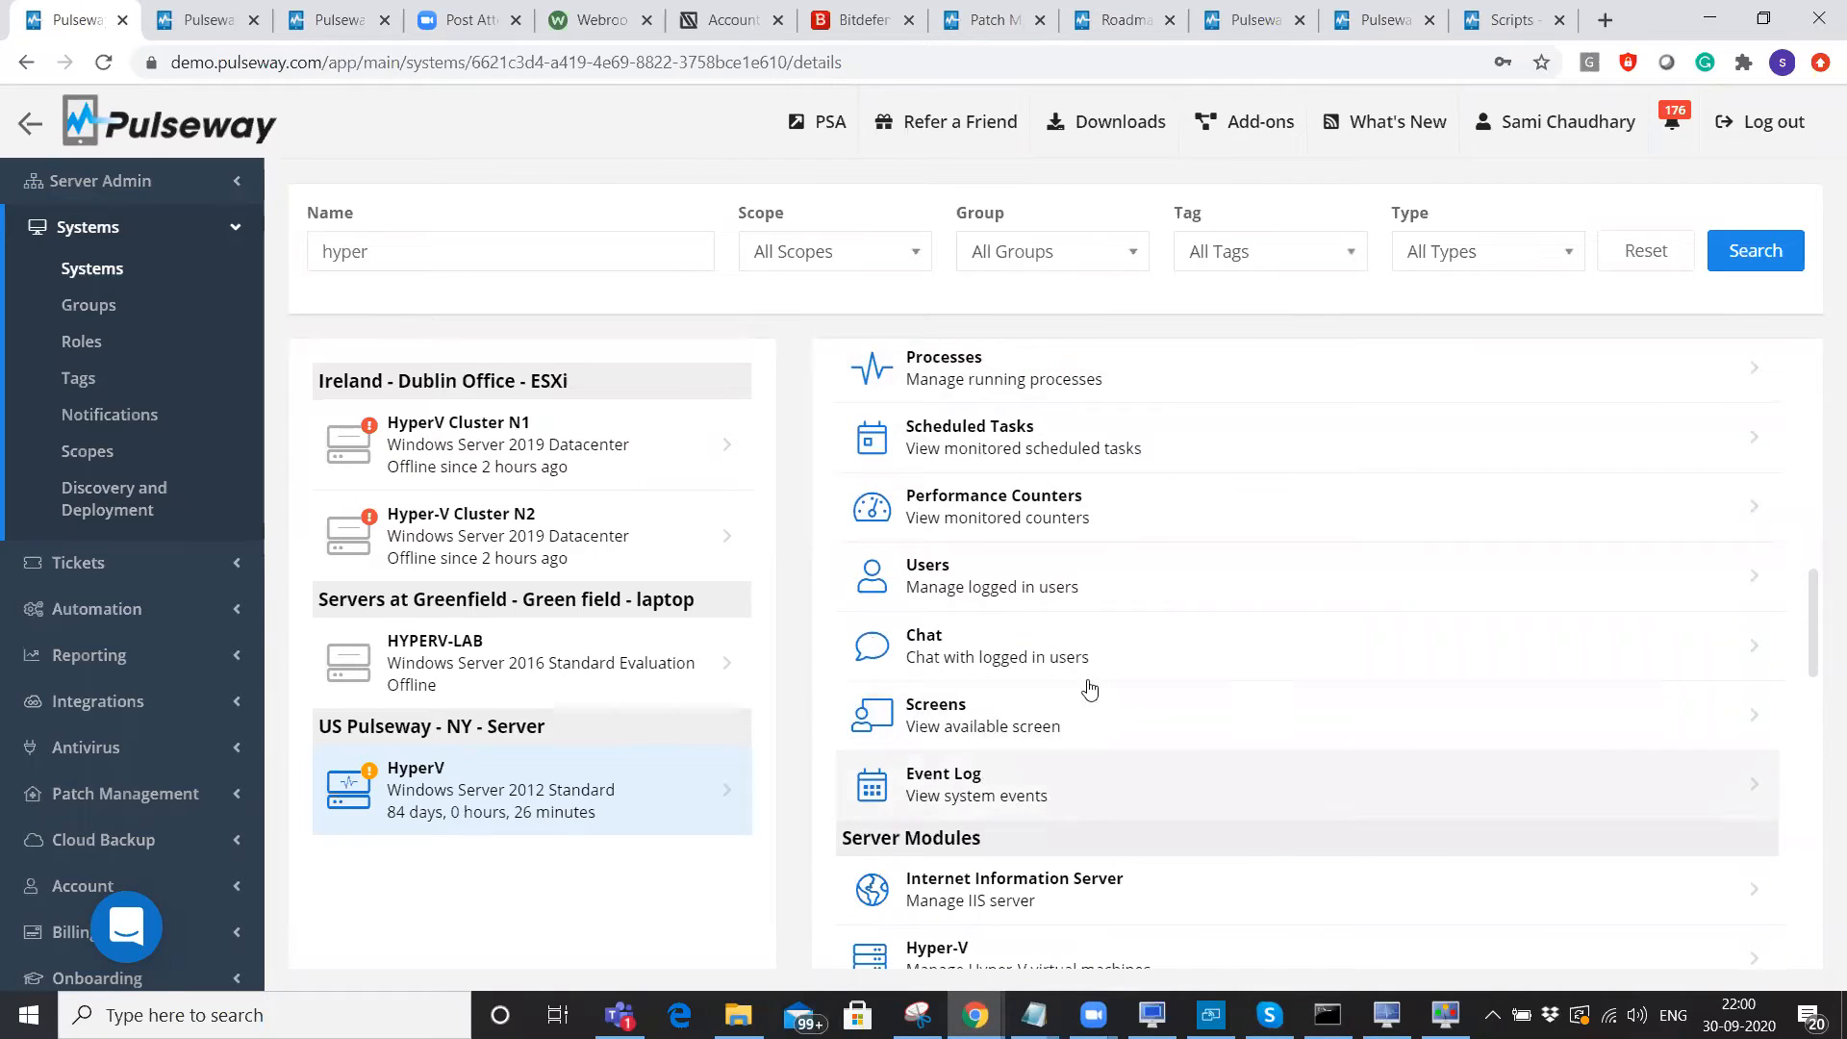
scroll(1044, 692, "down", 7)
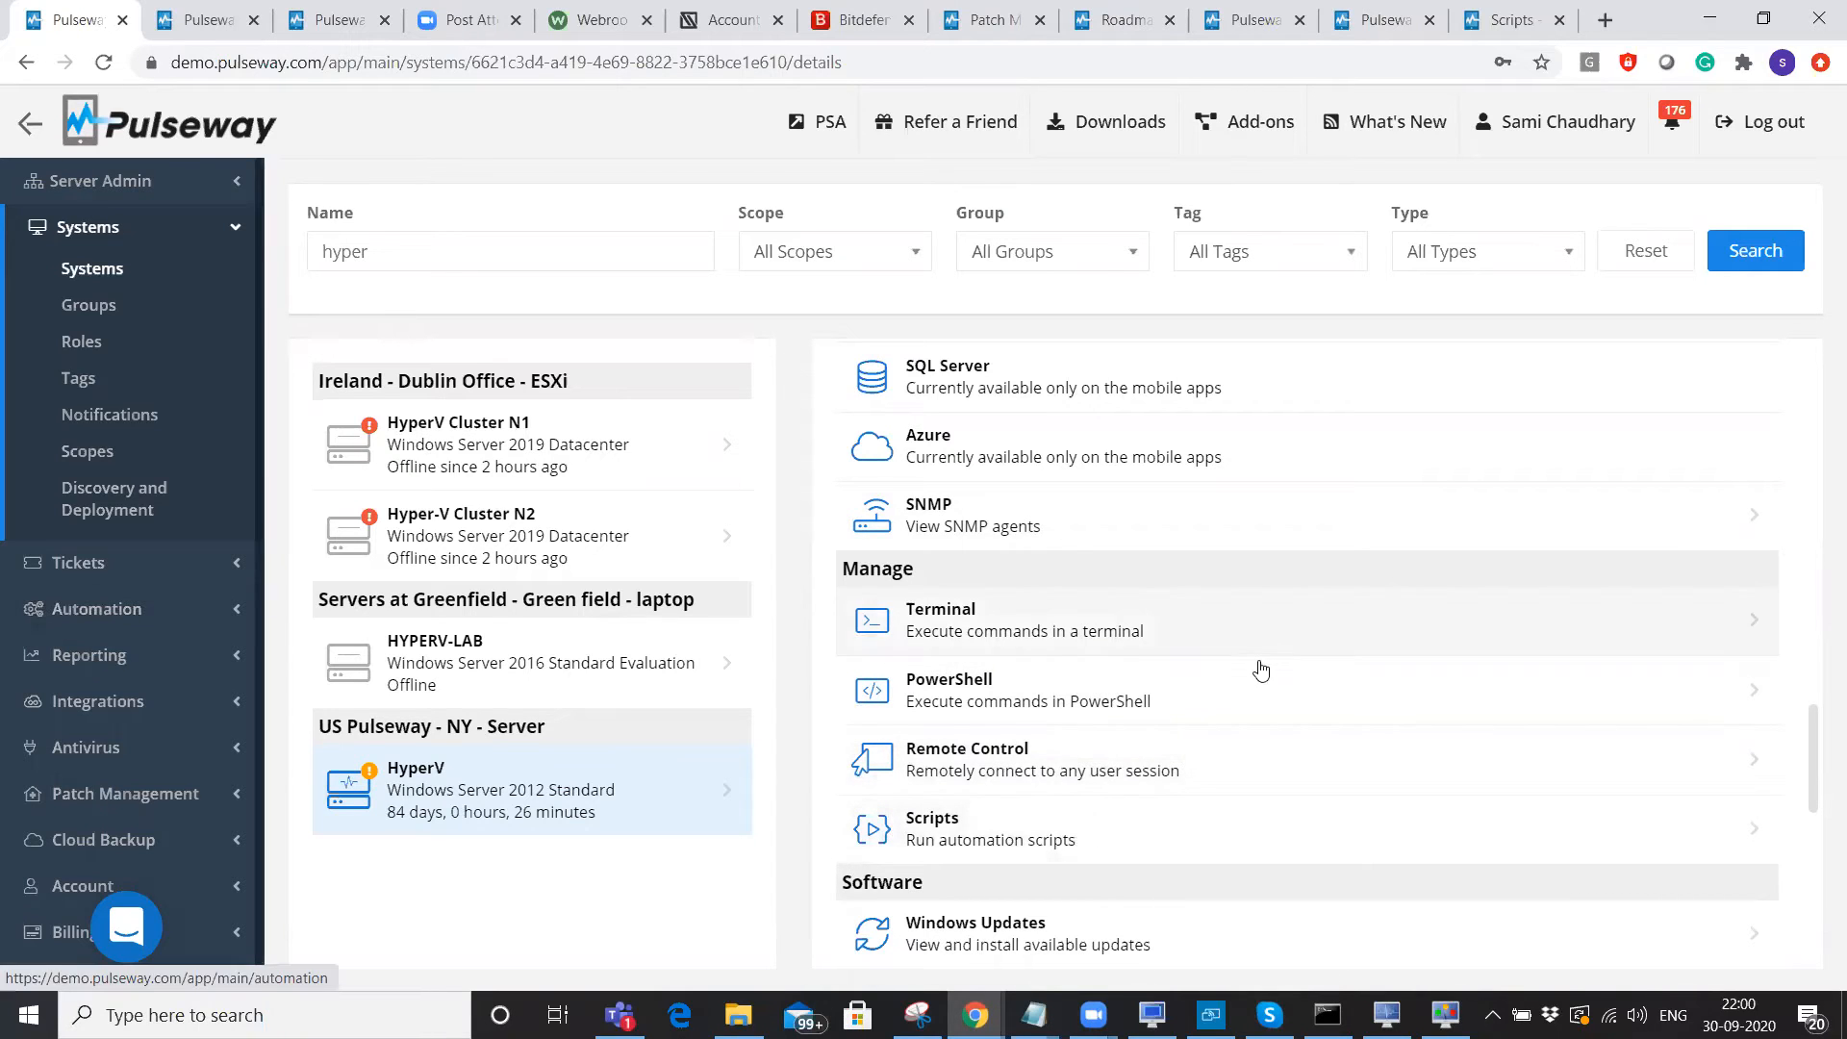
scroll(1257, 668, "down", 5)
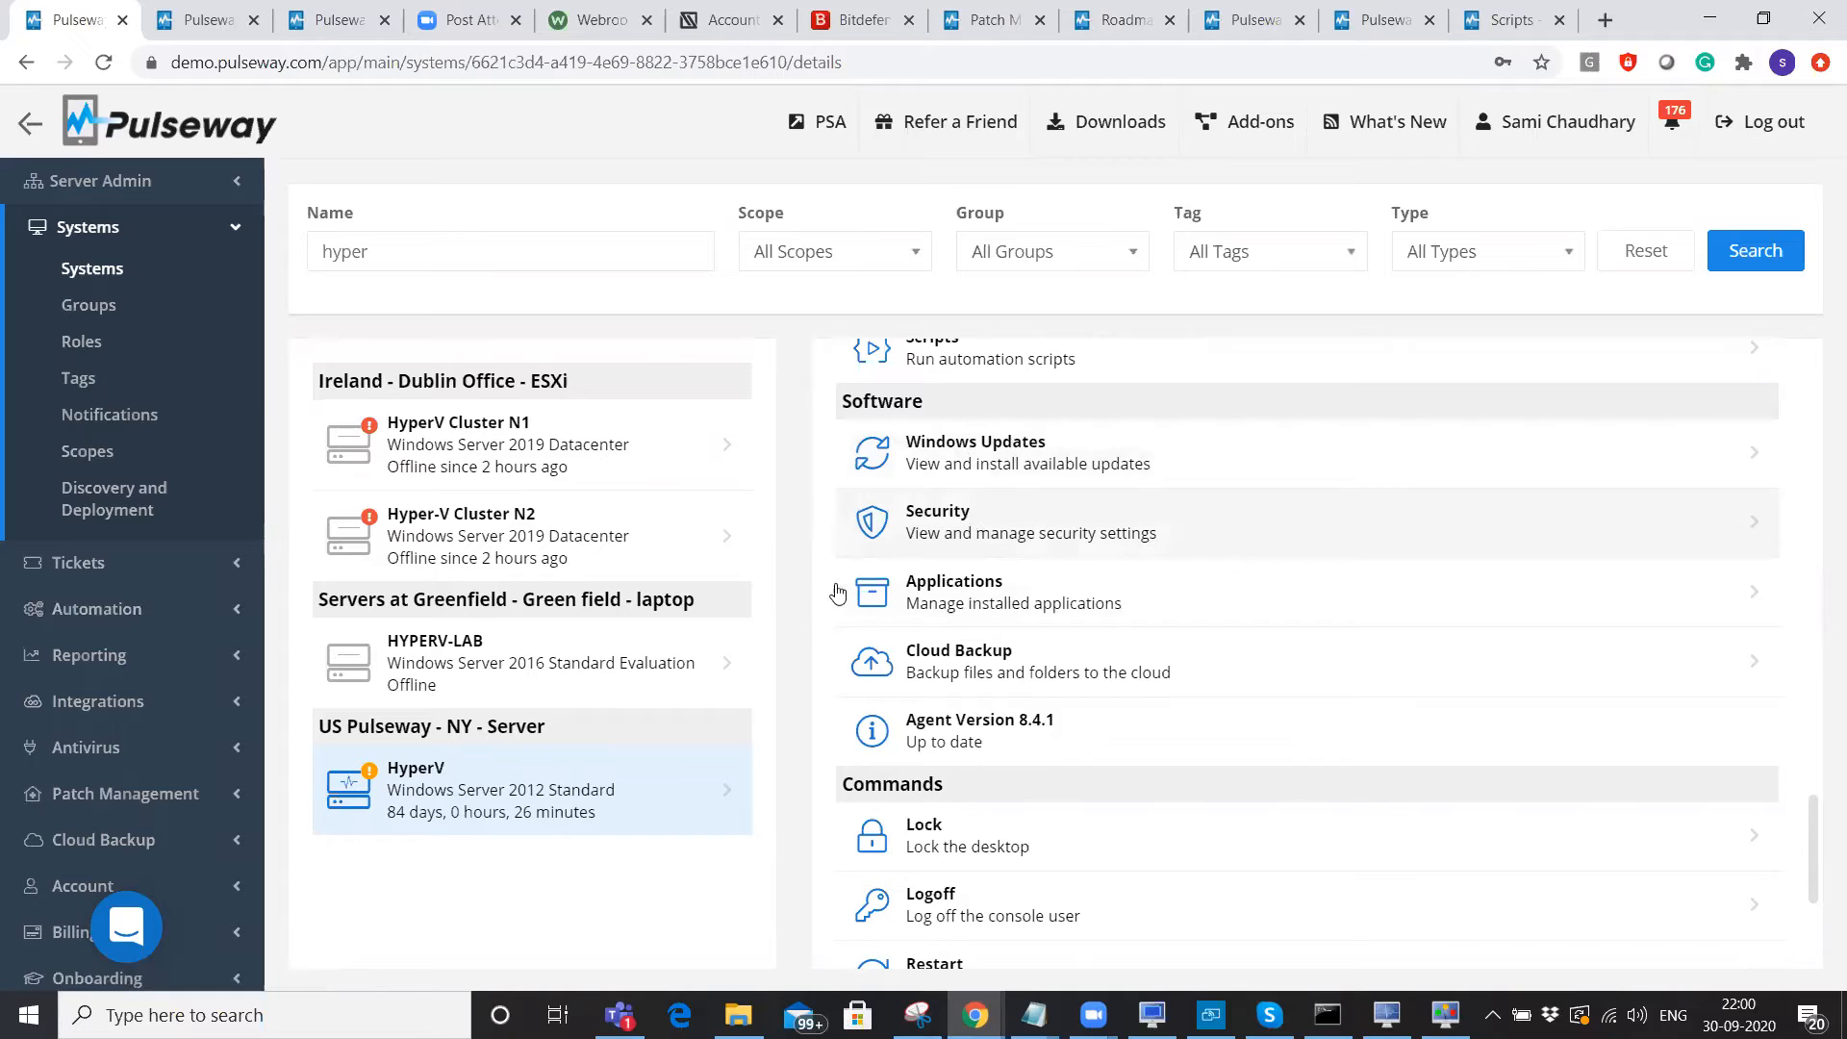
scroll(998, 602, "down", 2)
scroll(996, 601, "down", 2)
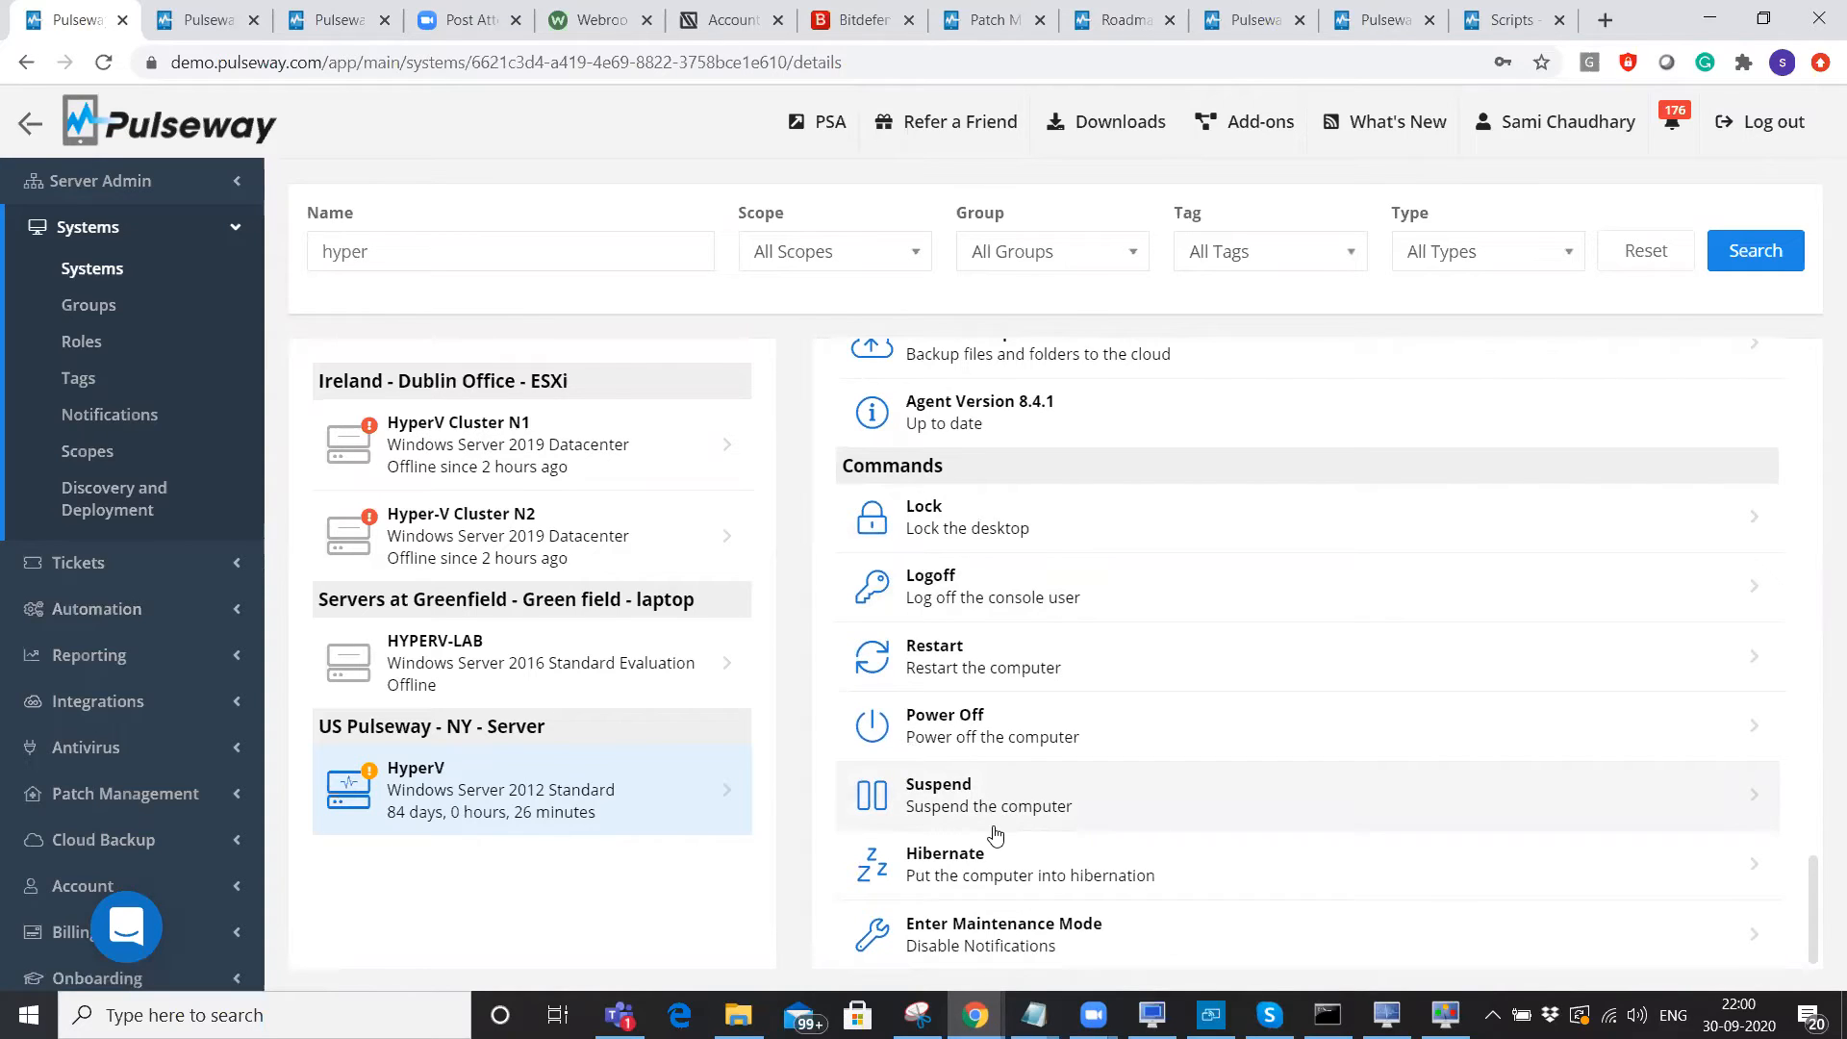
Show HyperV's System Details in the enlarged mobile app mirror, then return to Chrome.
left_click(1210, 1015)
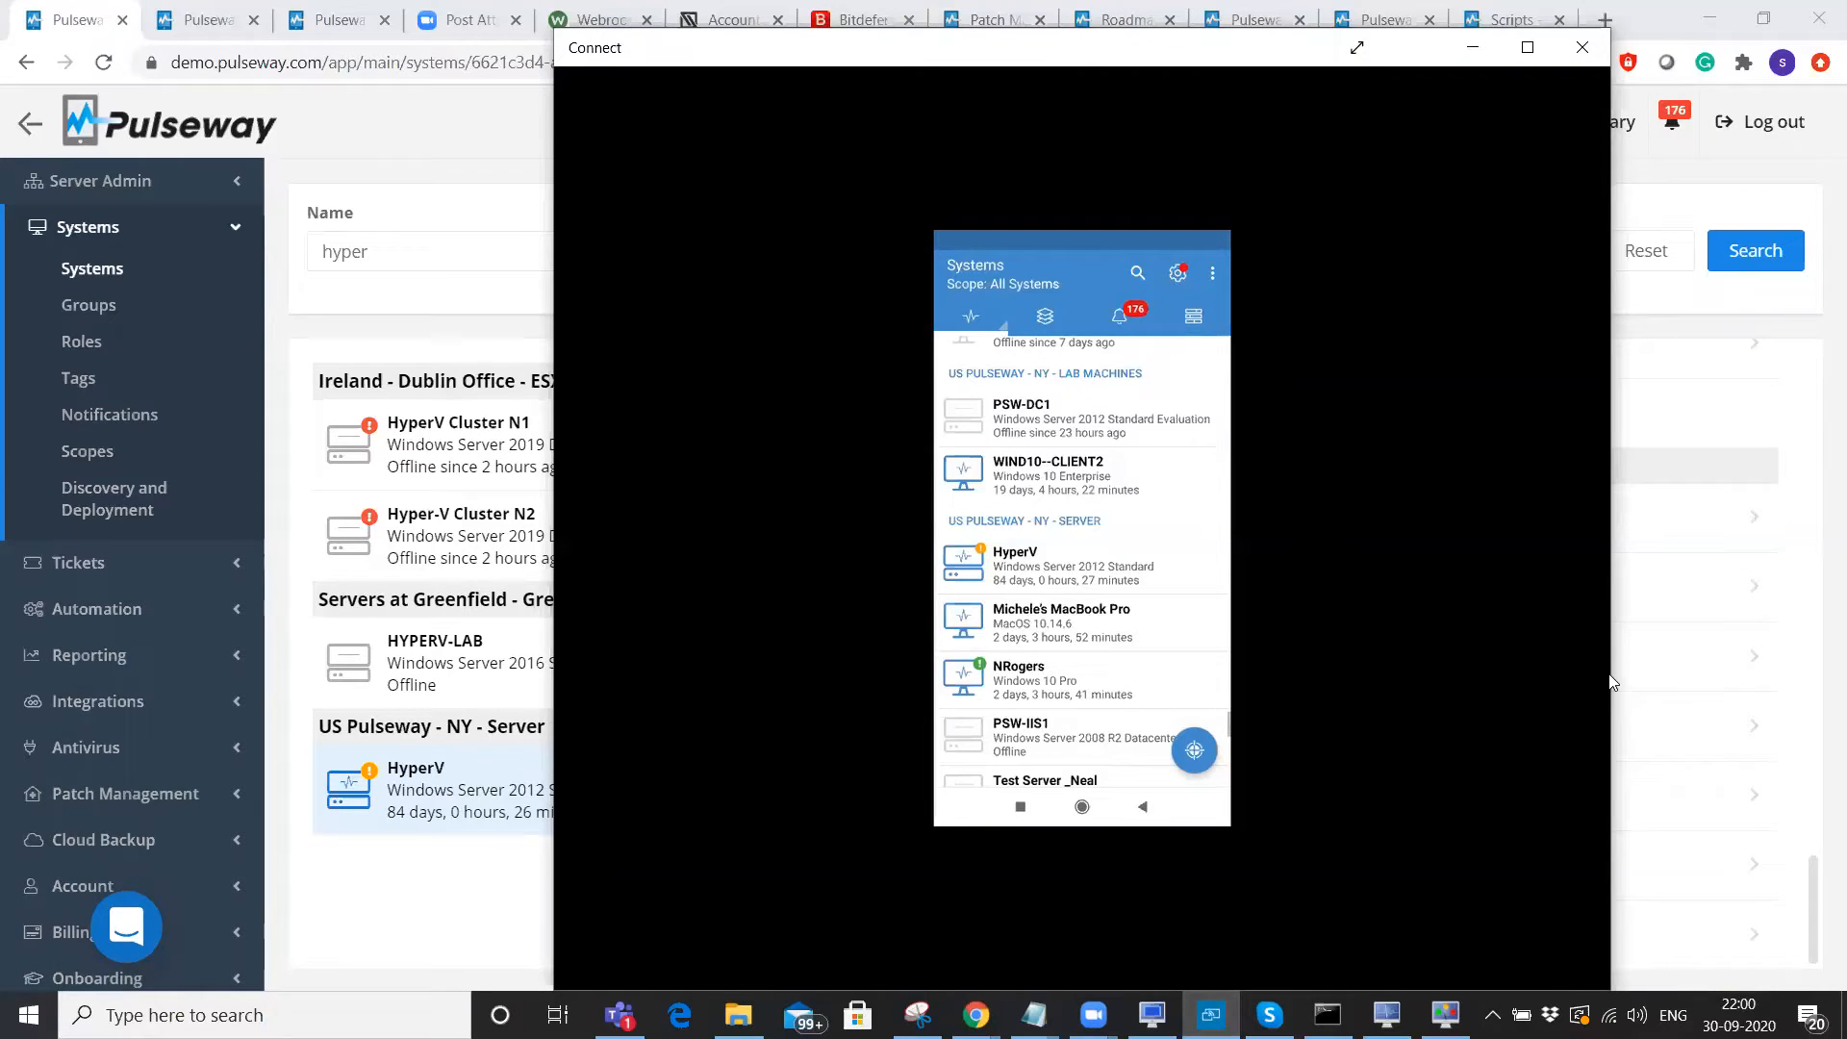
left_click_drag(1612, 673, 1713, 677)
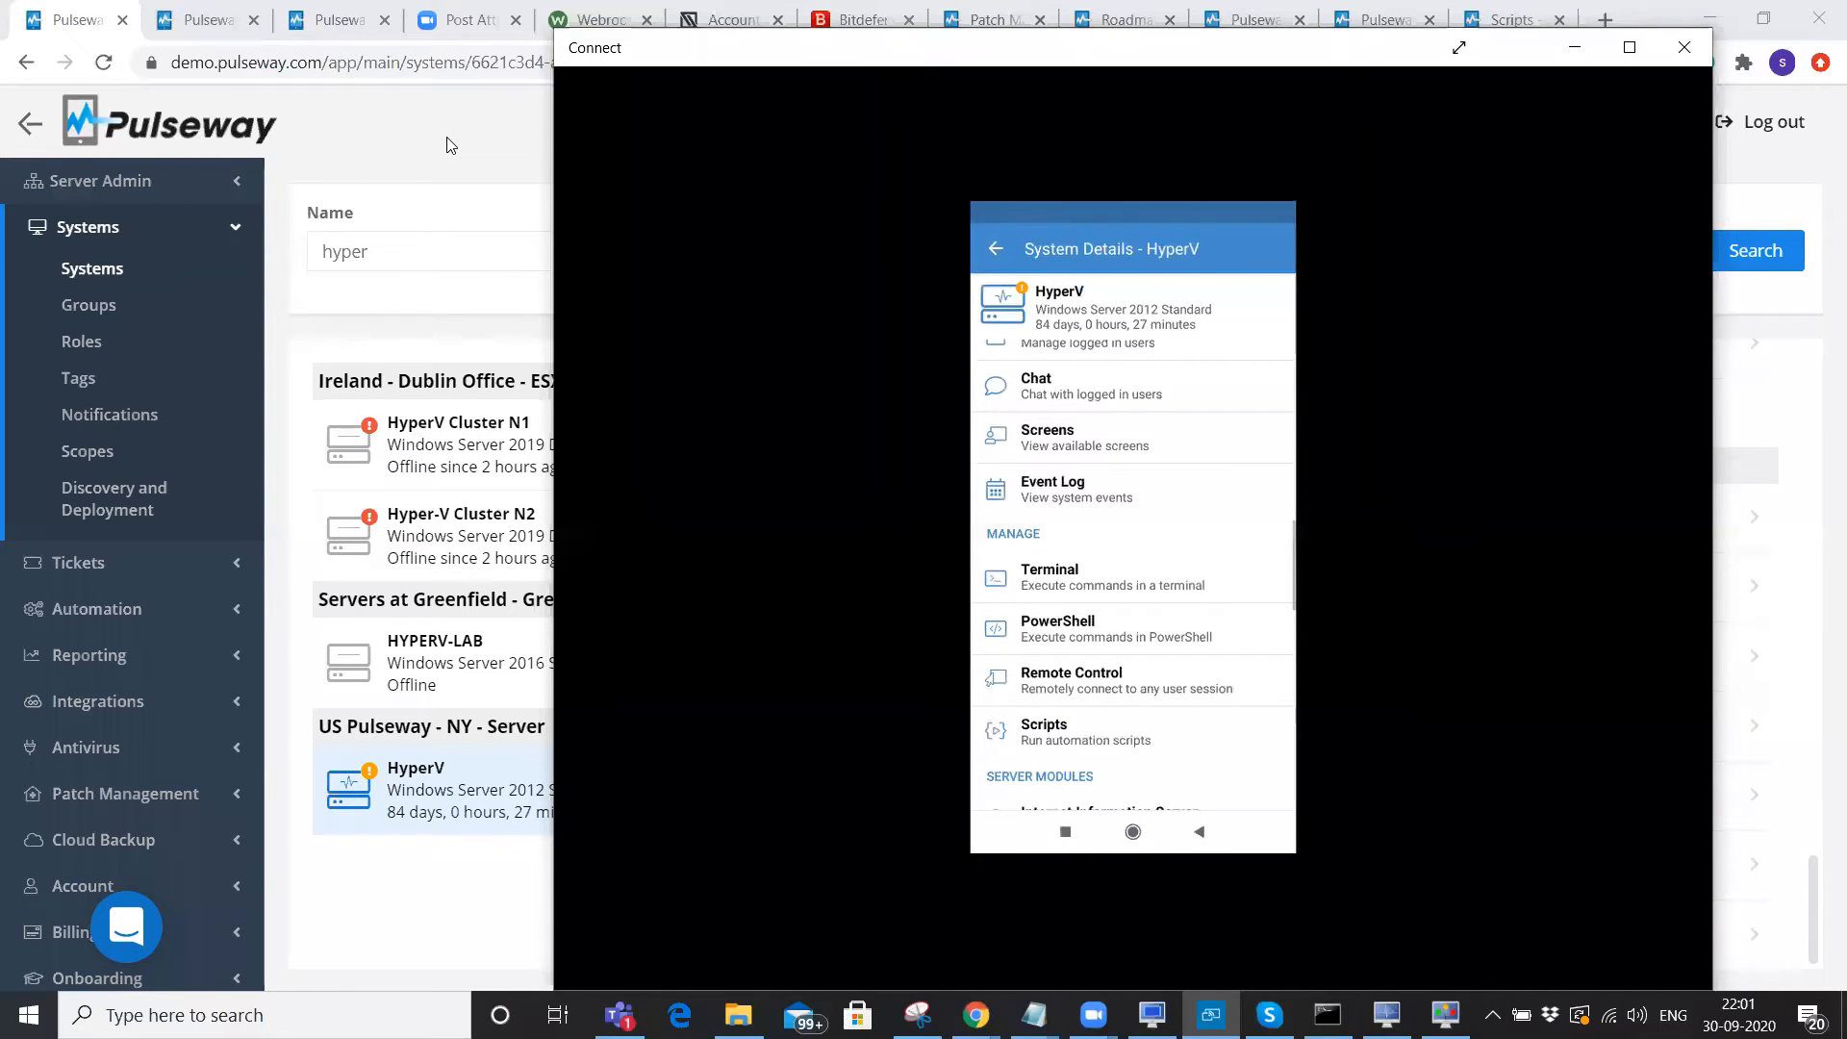
left_click(414, 154)
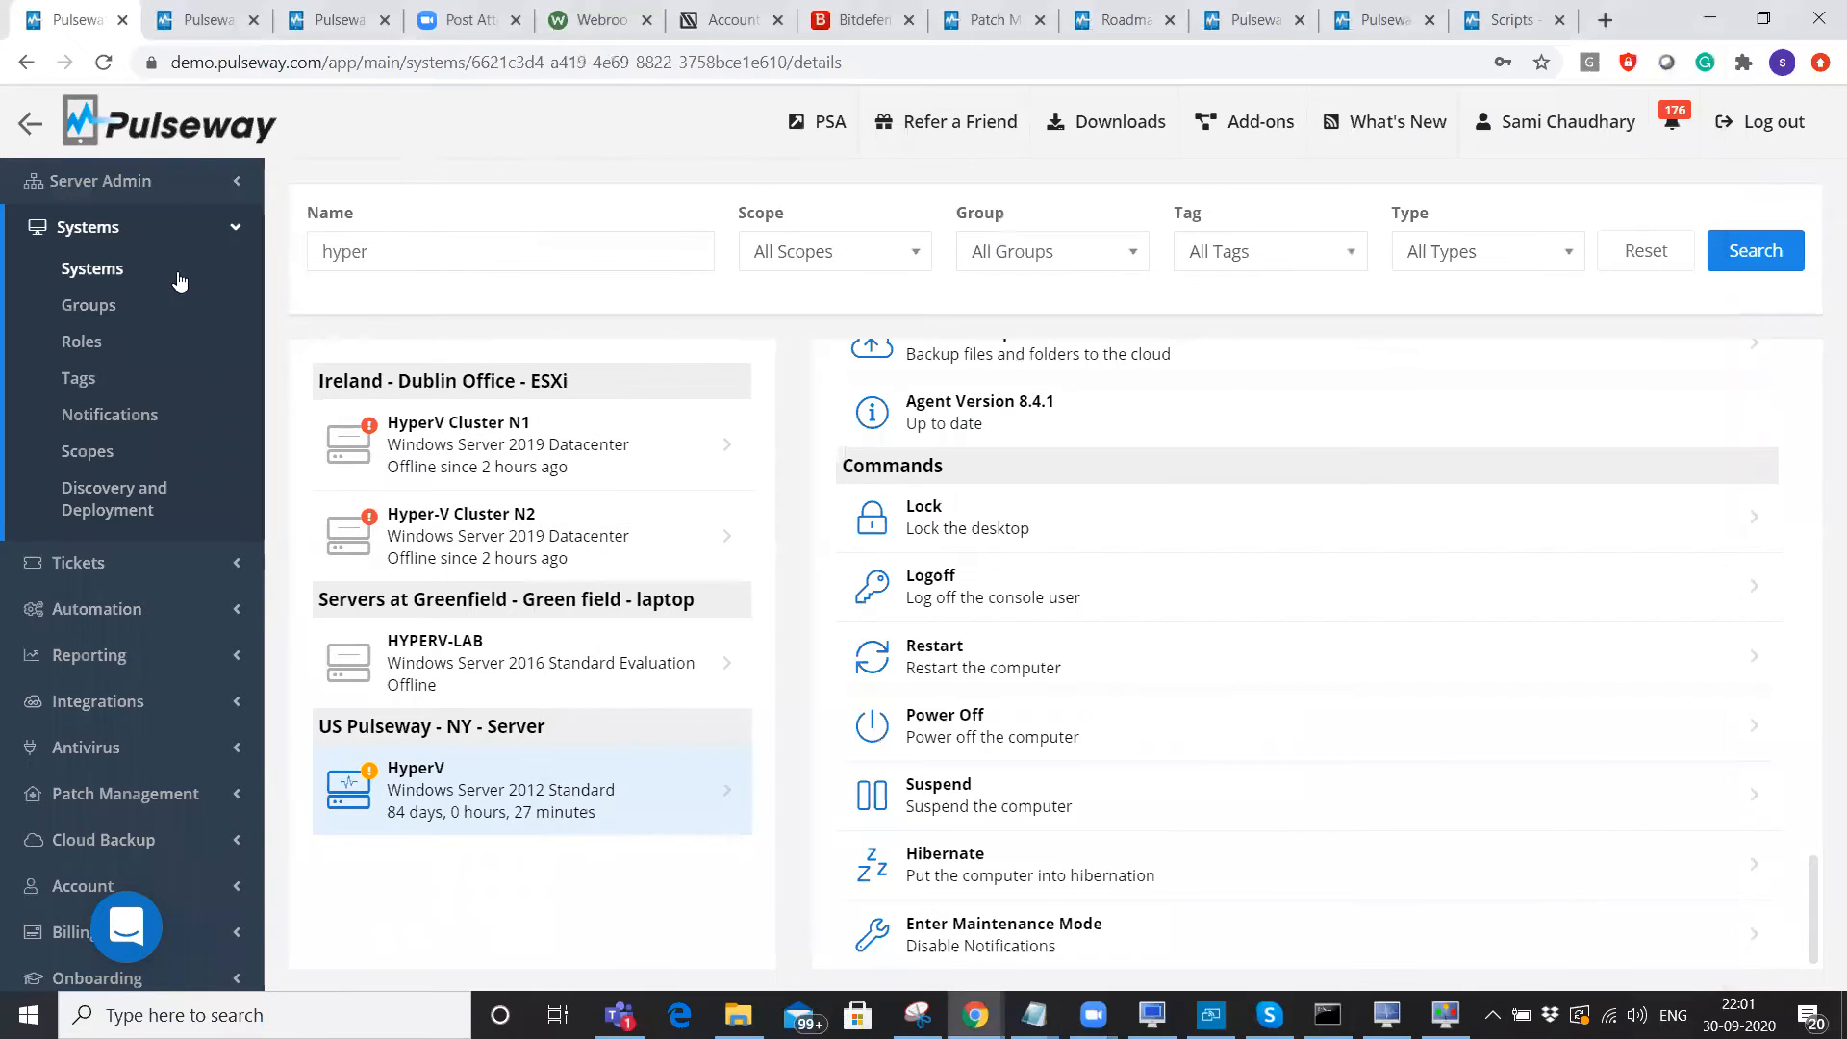
List the system groups and view the systems in Ireland - Dublin Office - ErminsD.
left_click(109, 316)
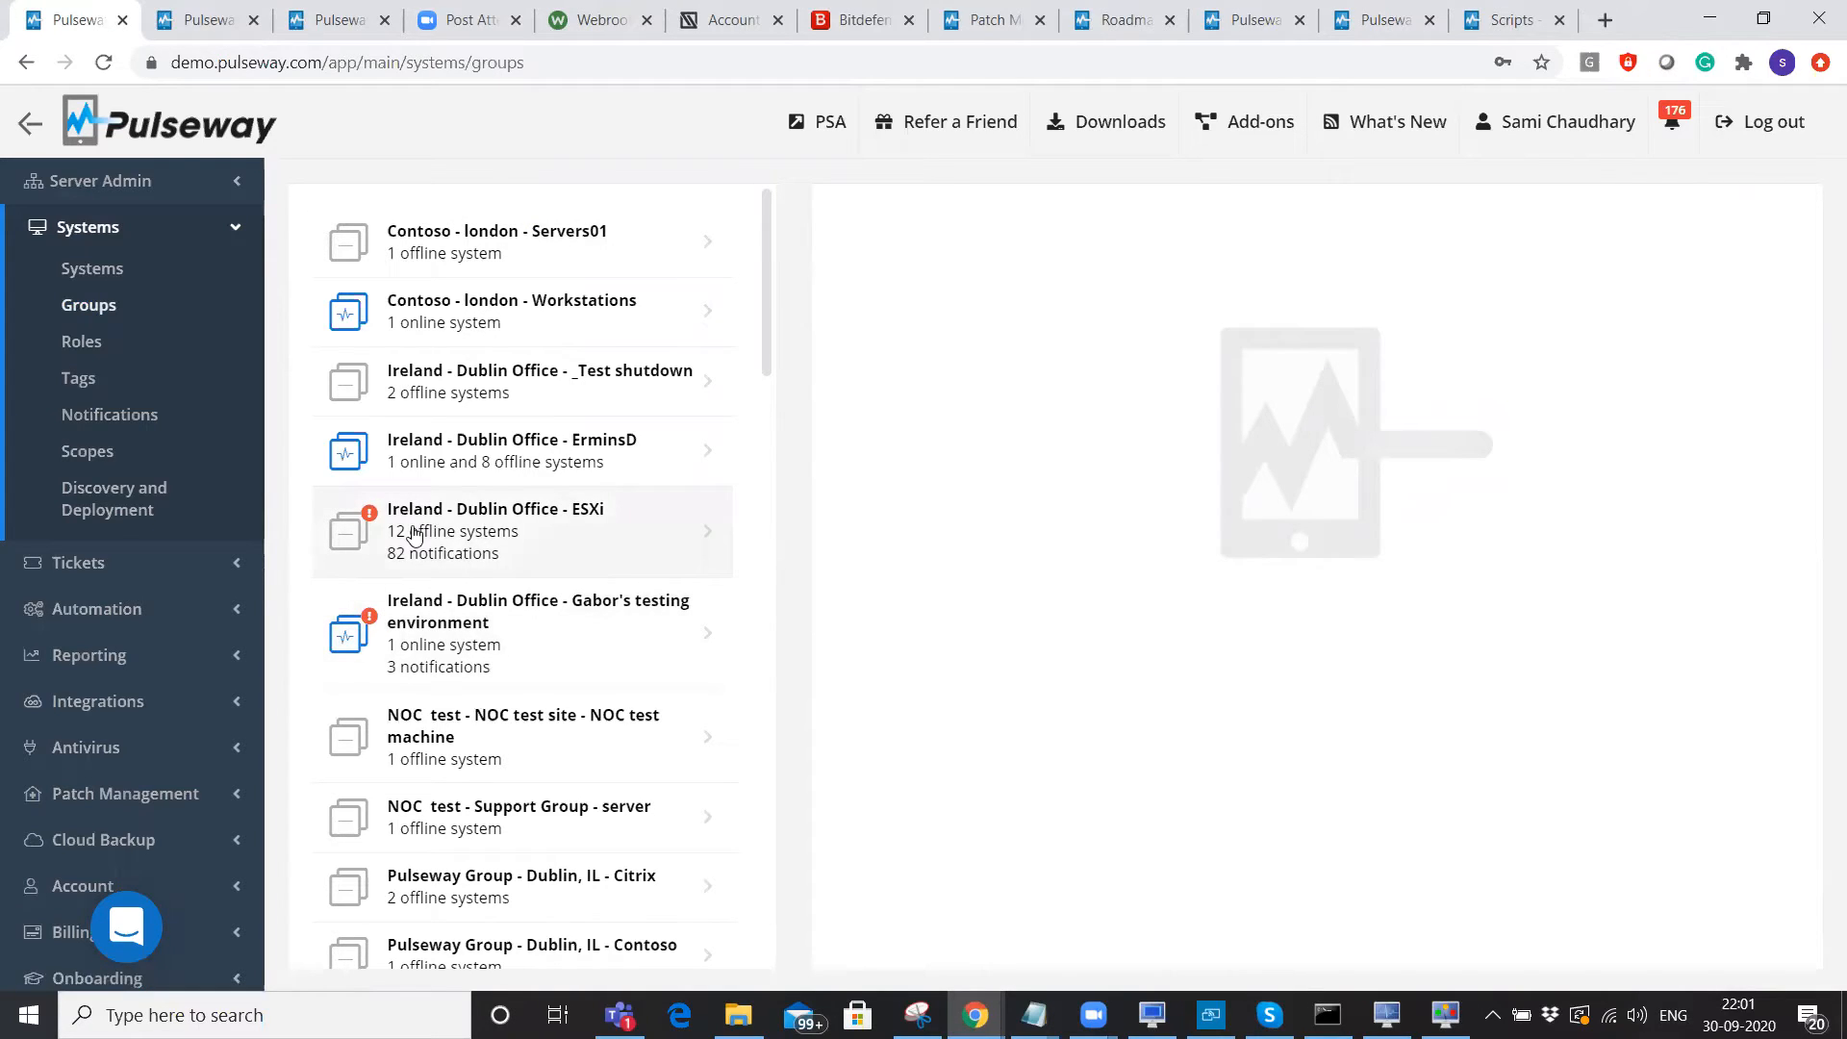
left_click(572, 469)
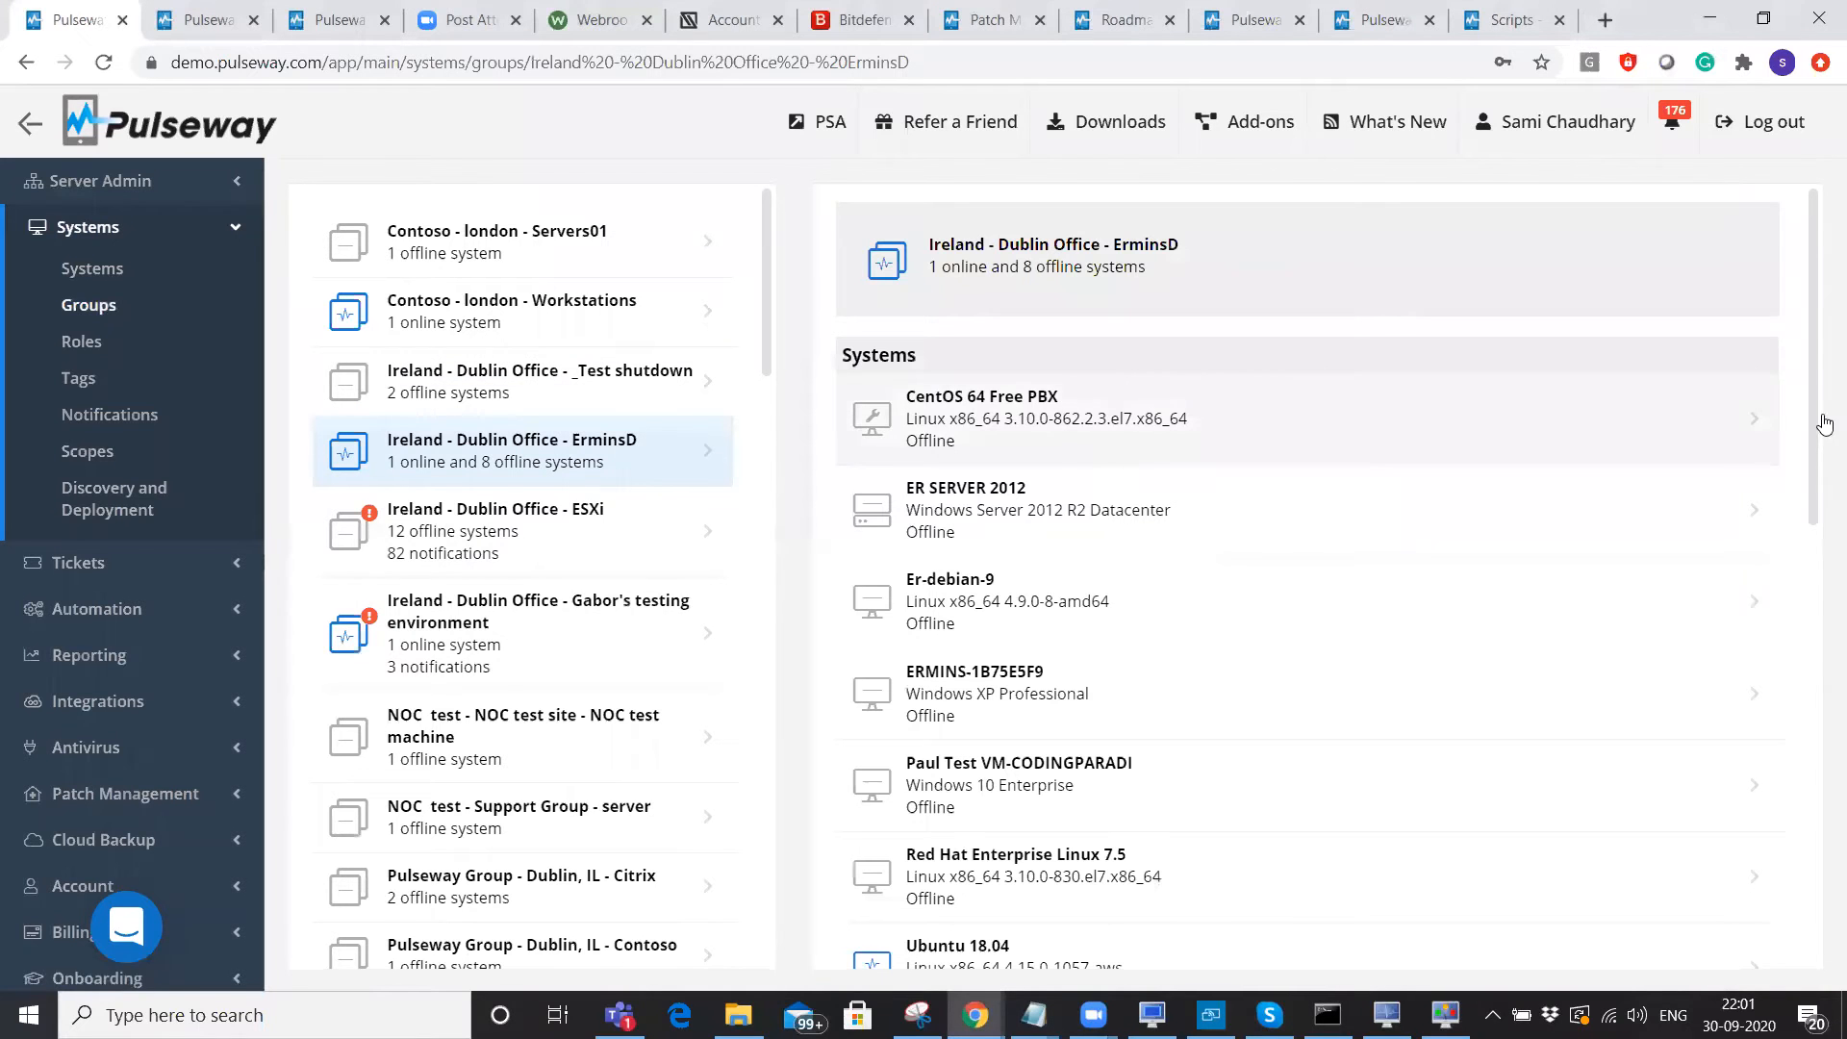
scroll(1025, 521, "down", 10)
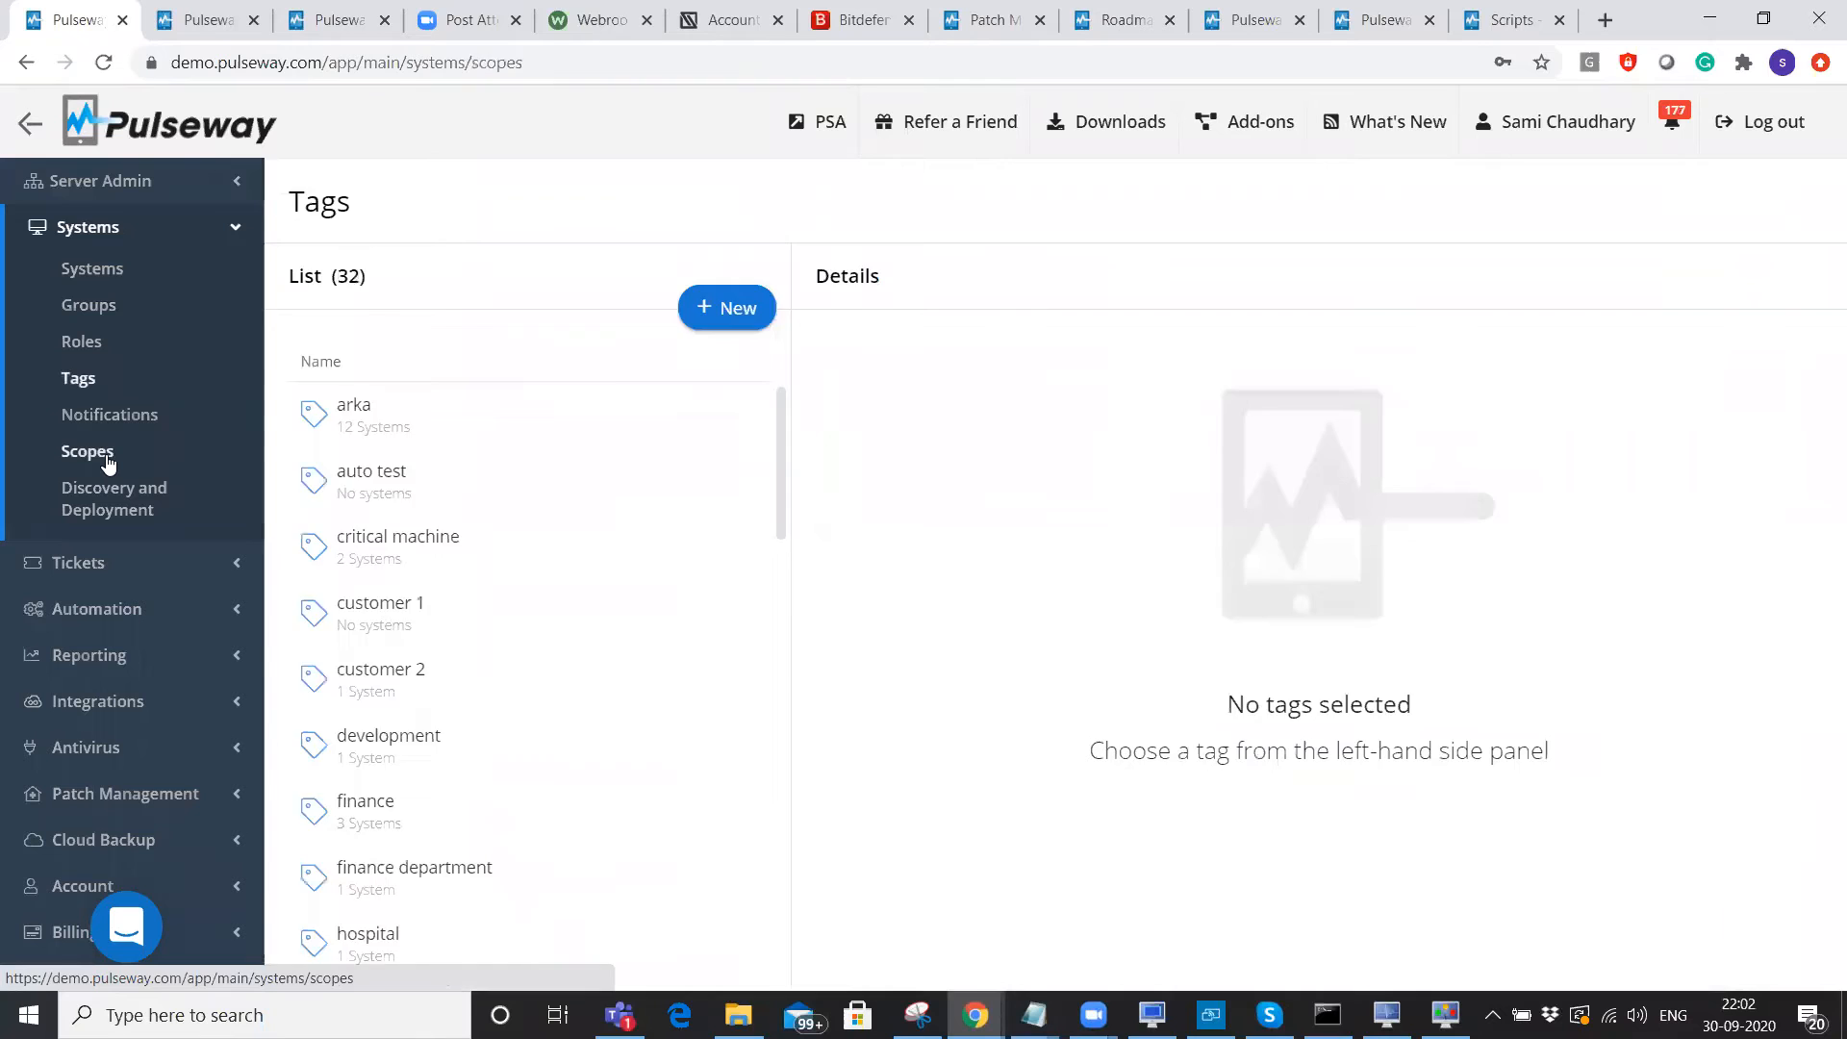
Browse Scopes and Roles, then show Pulseway Manager's Active Directory server module settings.
left_click(108, 463)
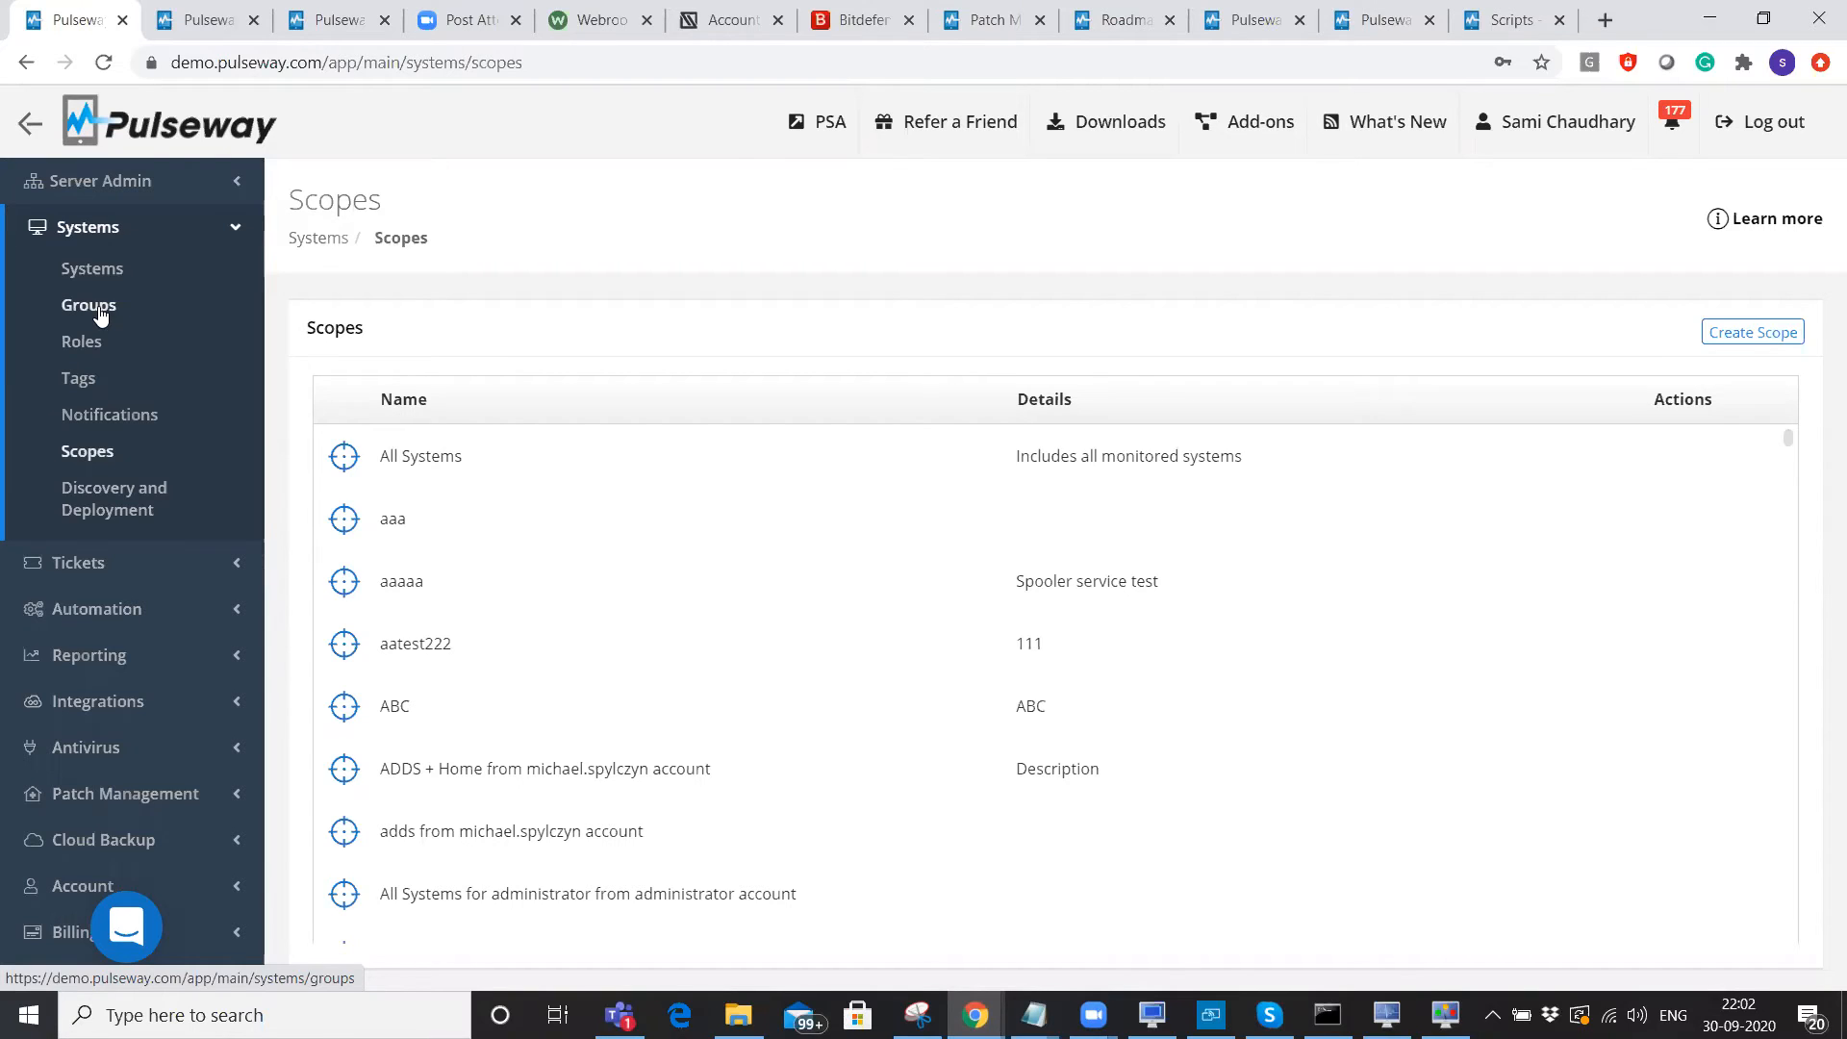
left_click(96, 340)
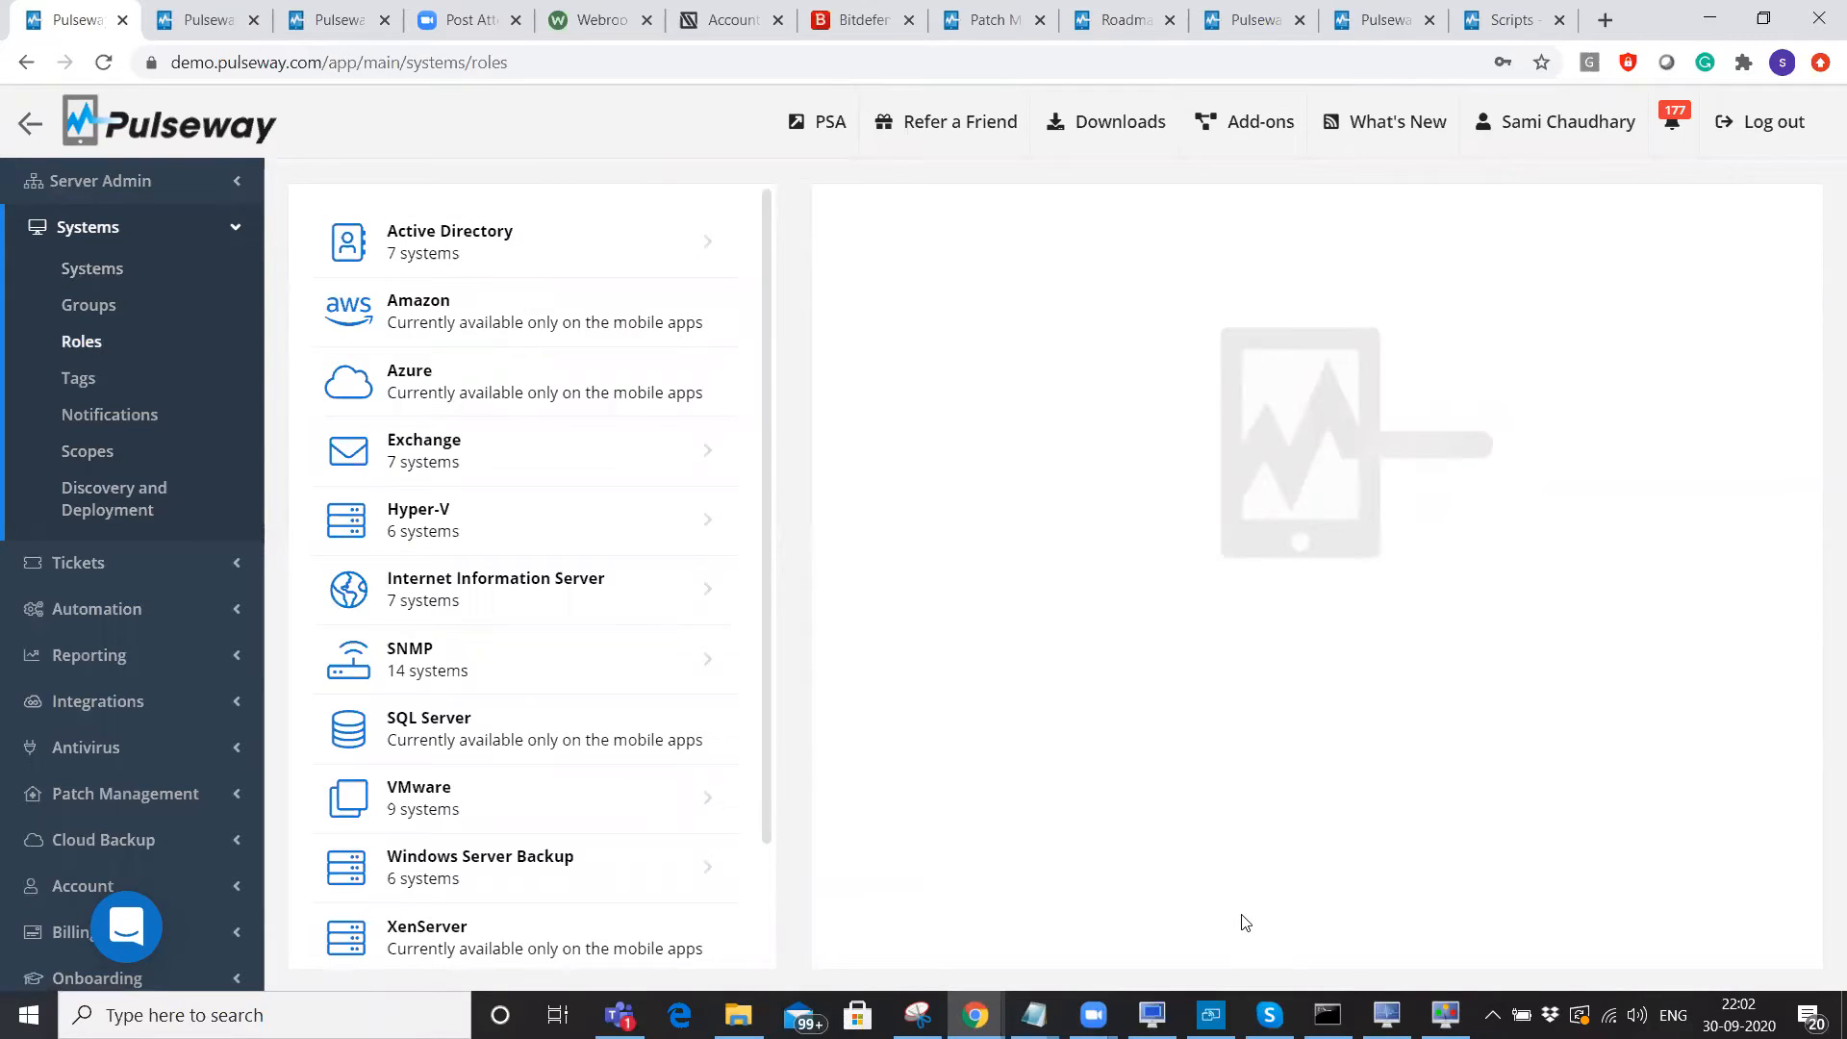
left_click(1386, 1015)
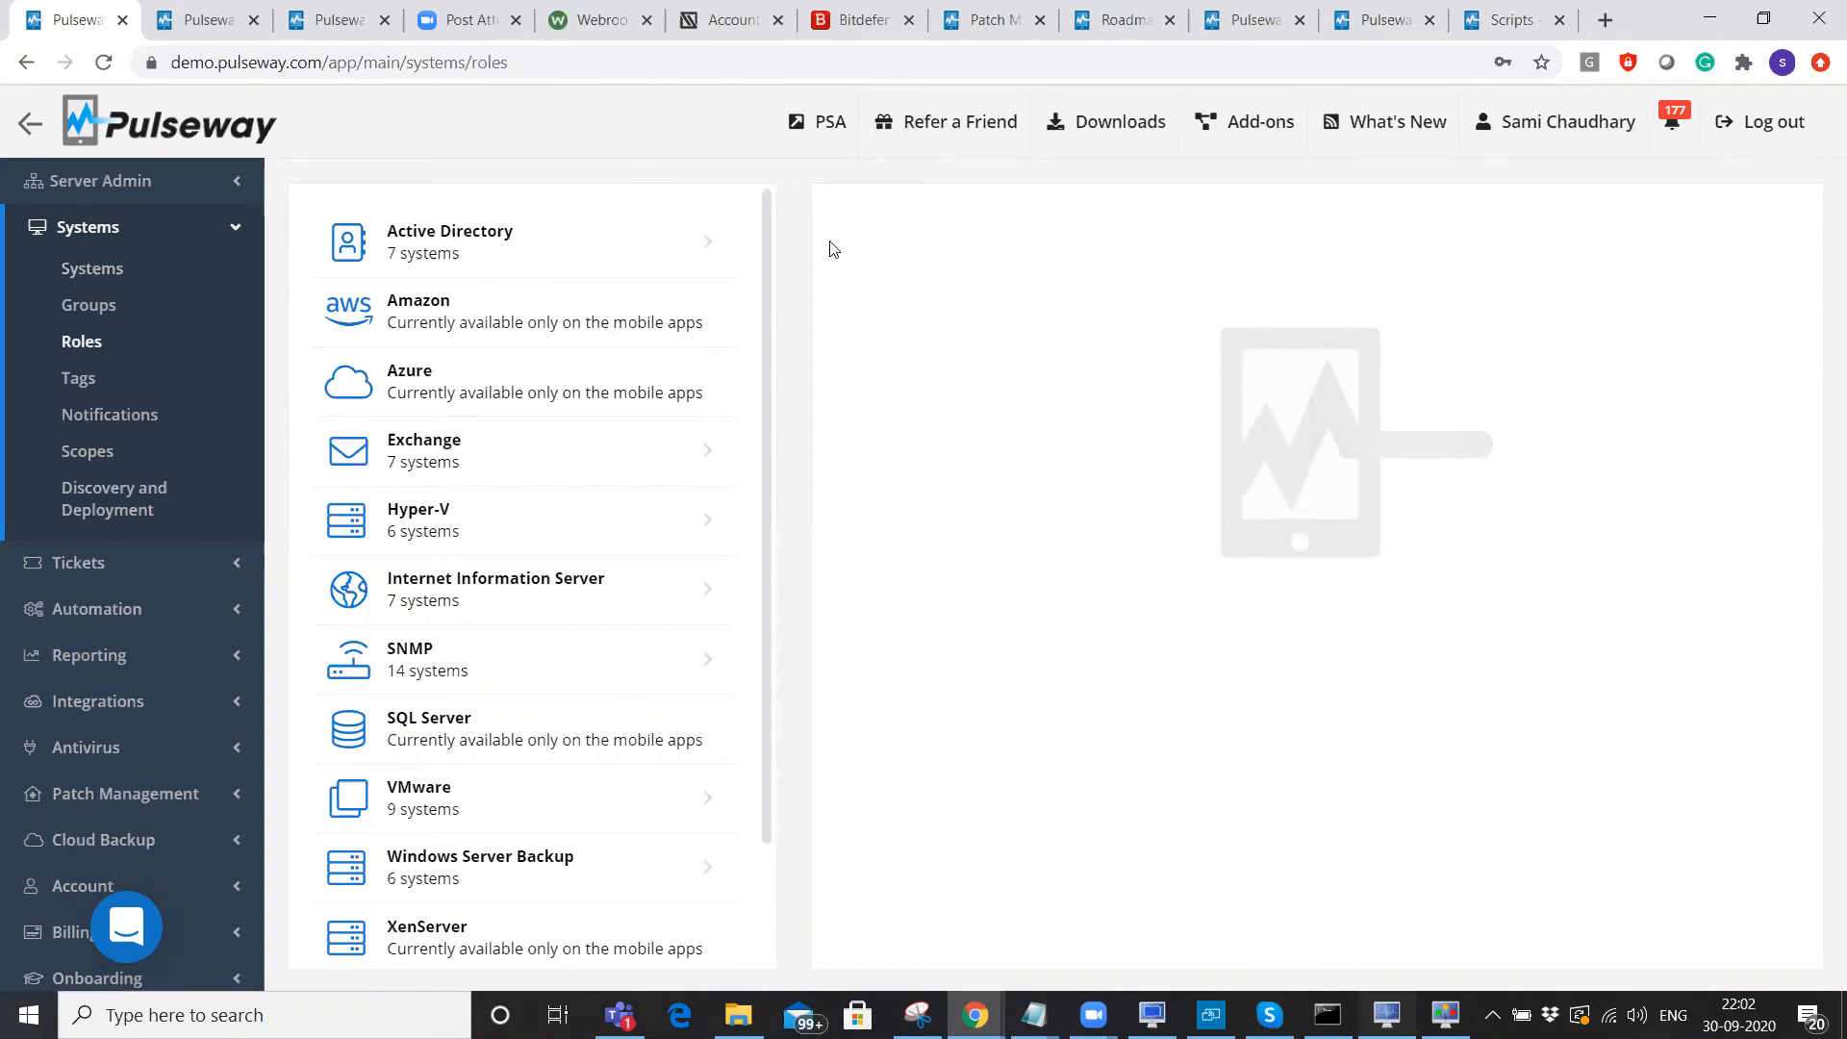
left_click(697, 260)
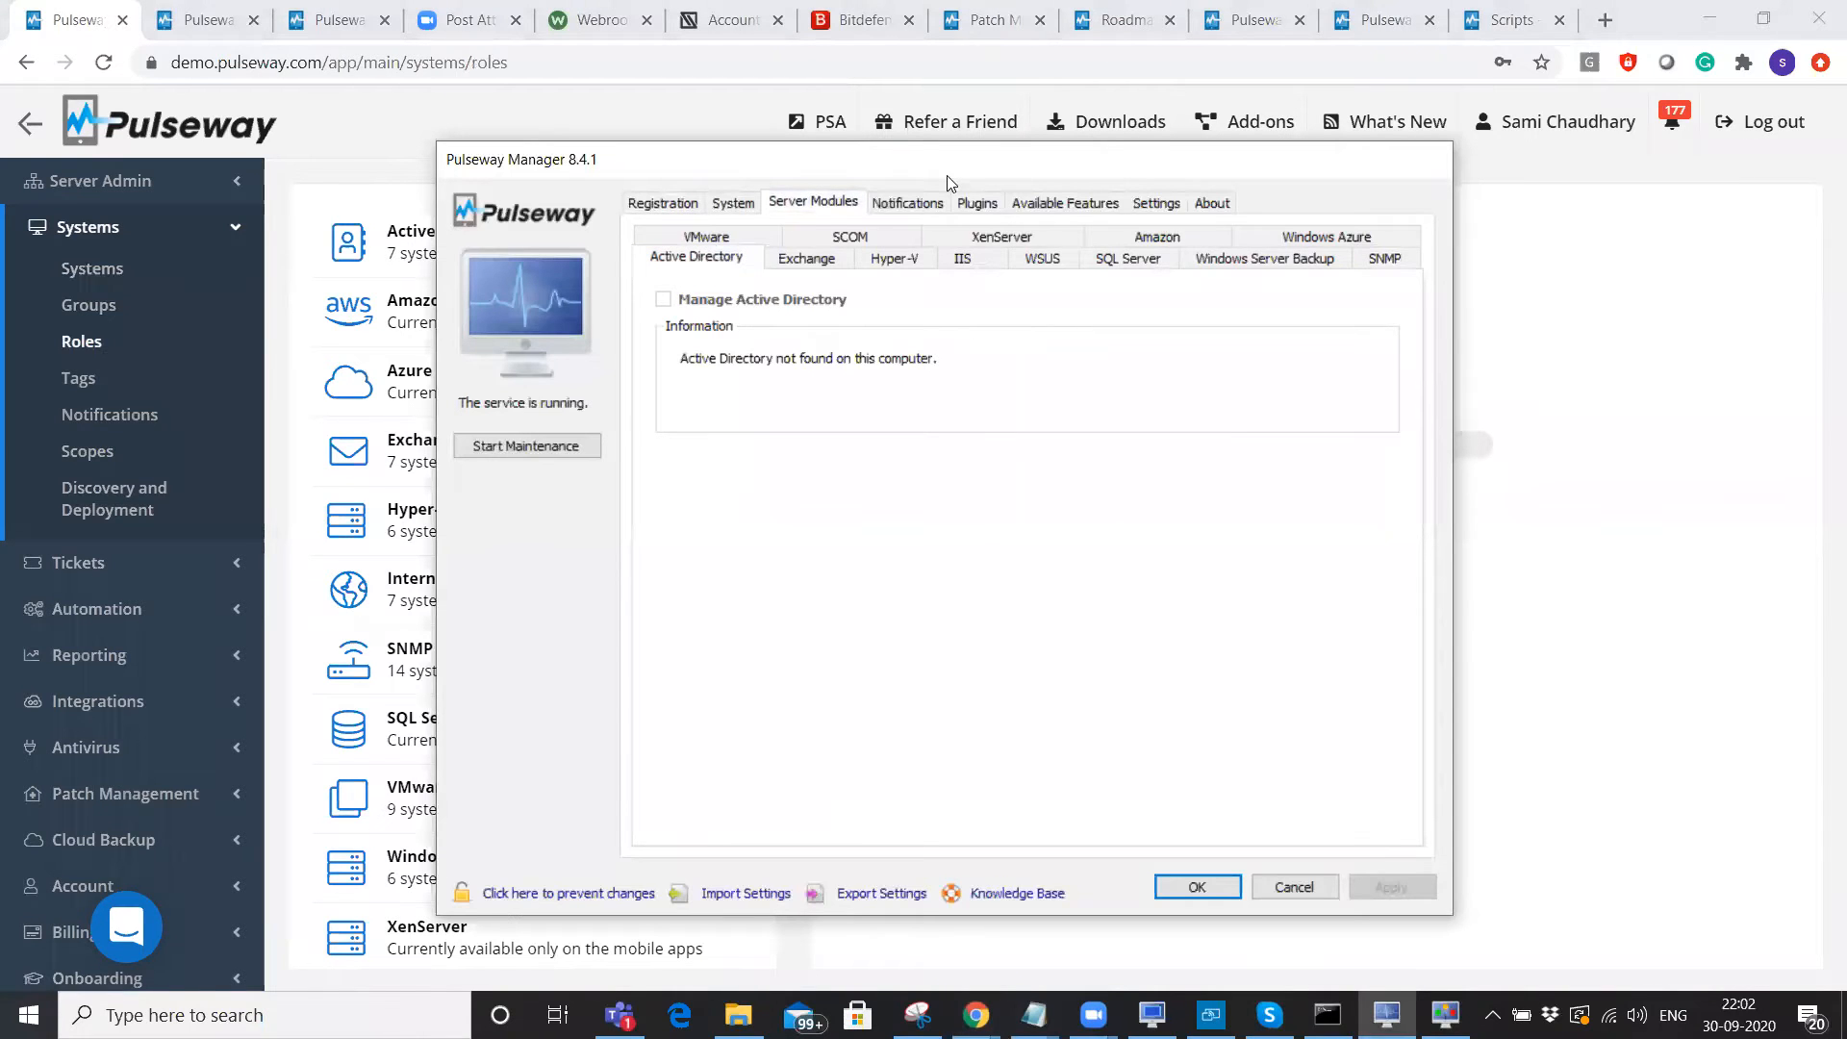
Check Pulseway Manager's Hyper-V module settings, then return to the web Roles list.
left_click_drag(947, 183, 830, 192)
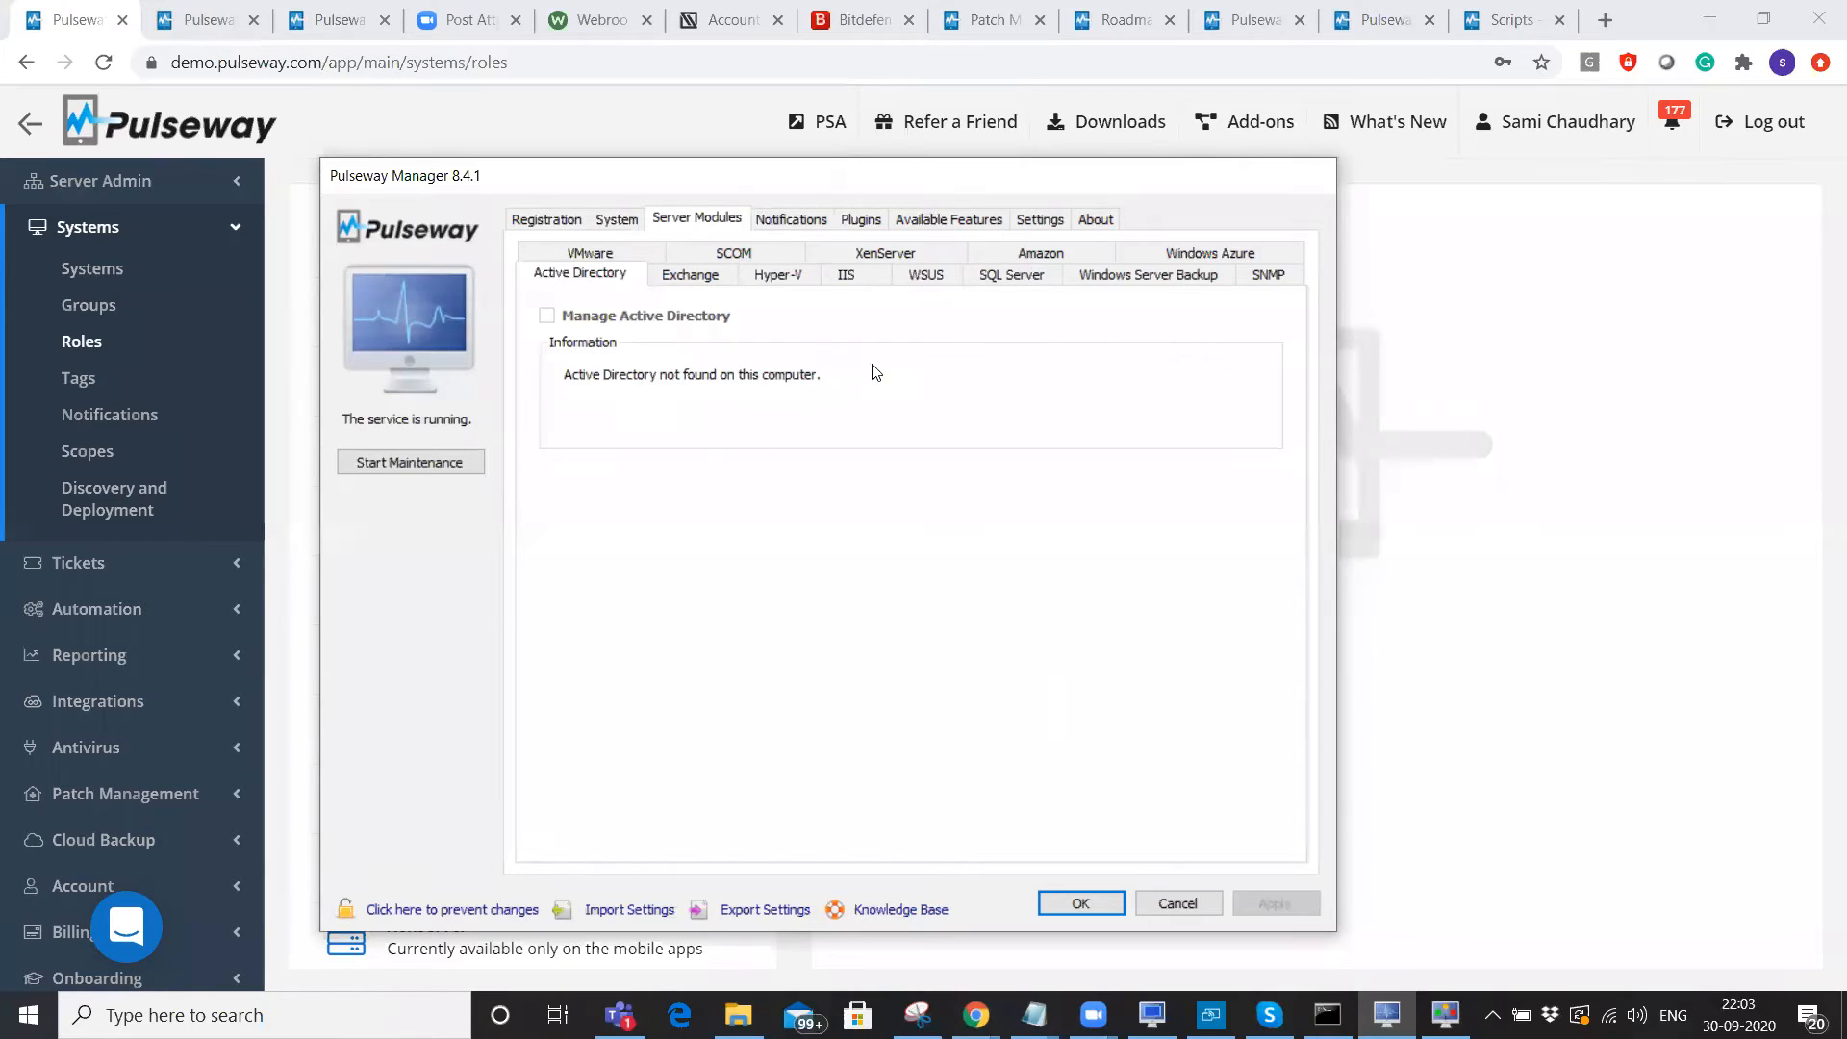
left_click(797, 280)
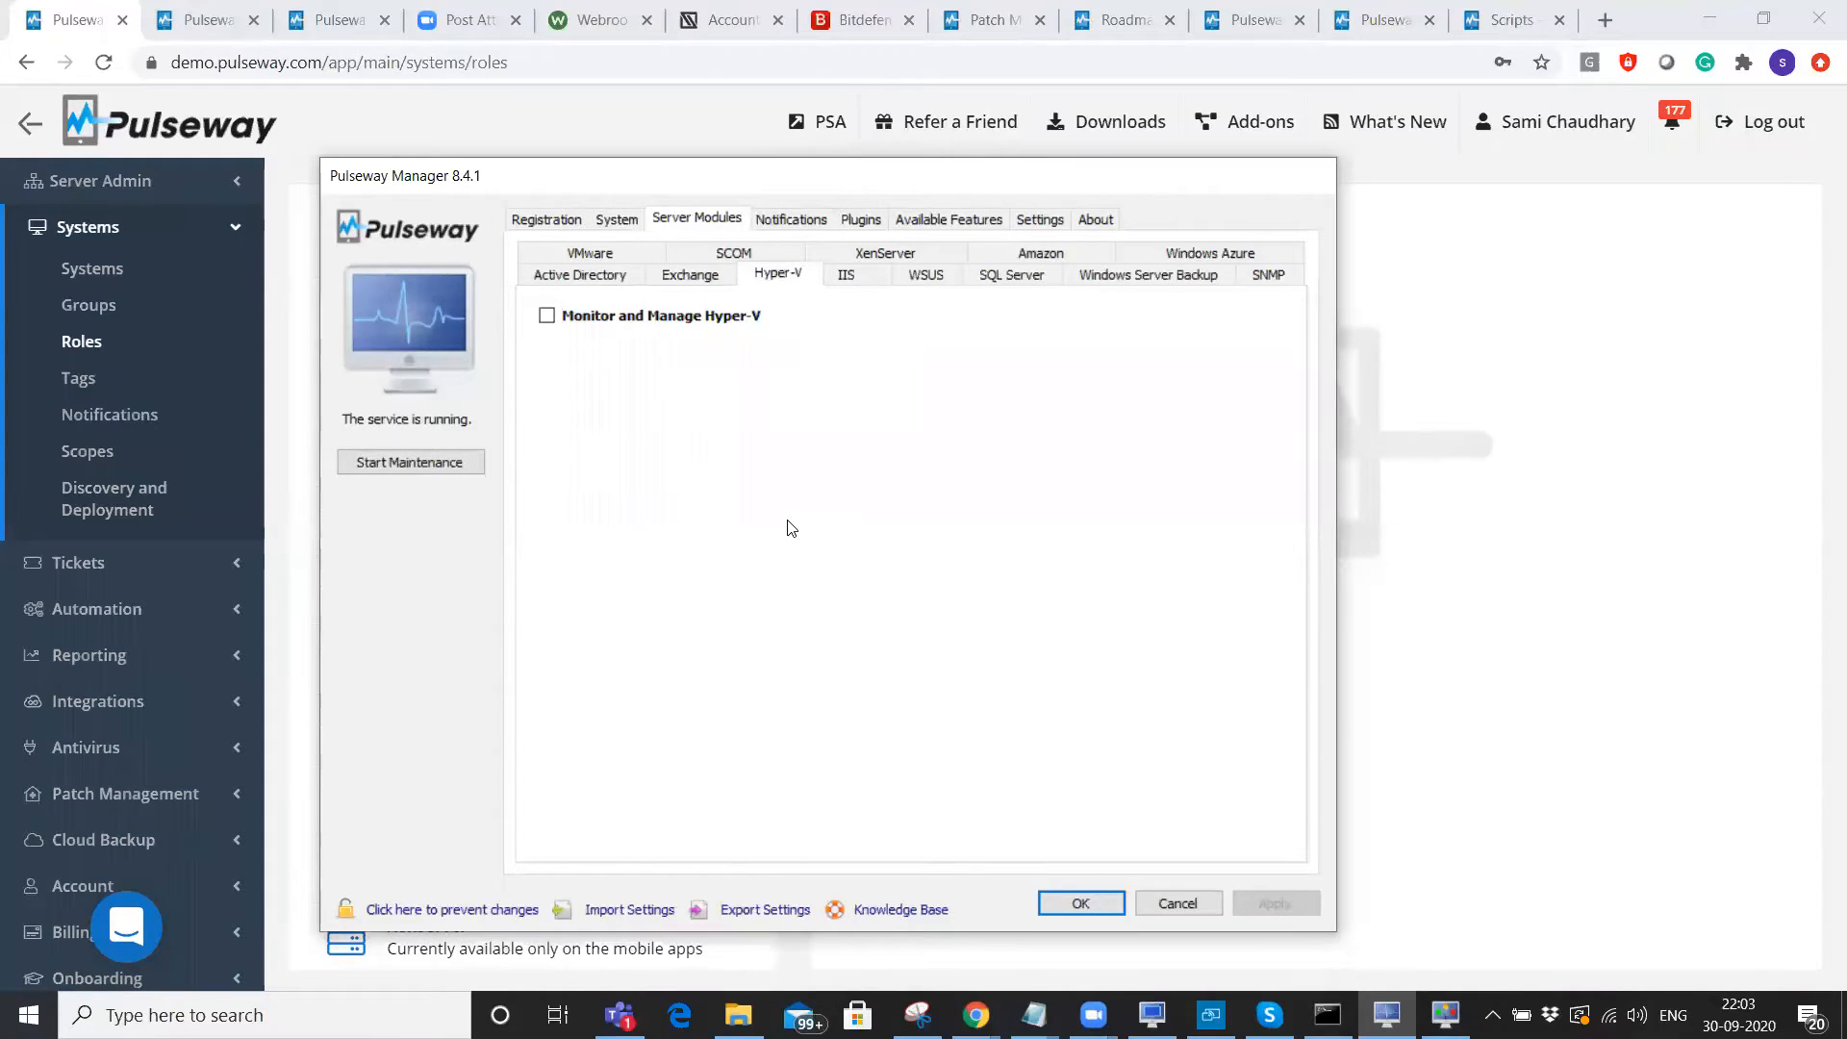
left_click(108, 351)
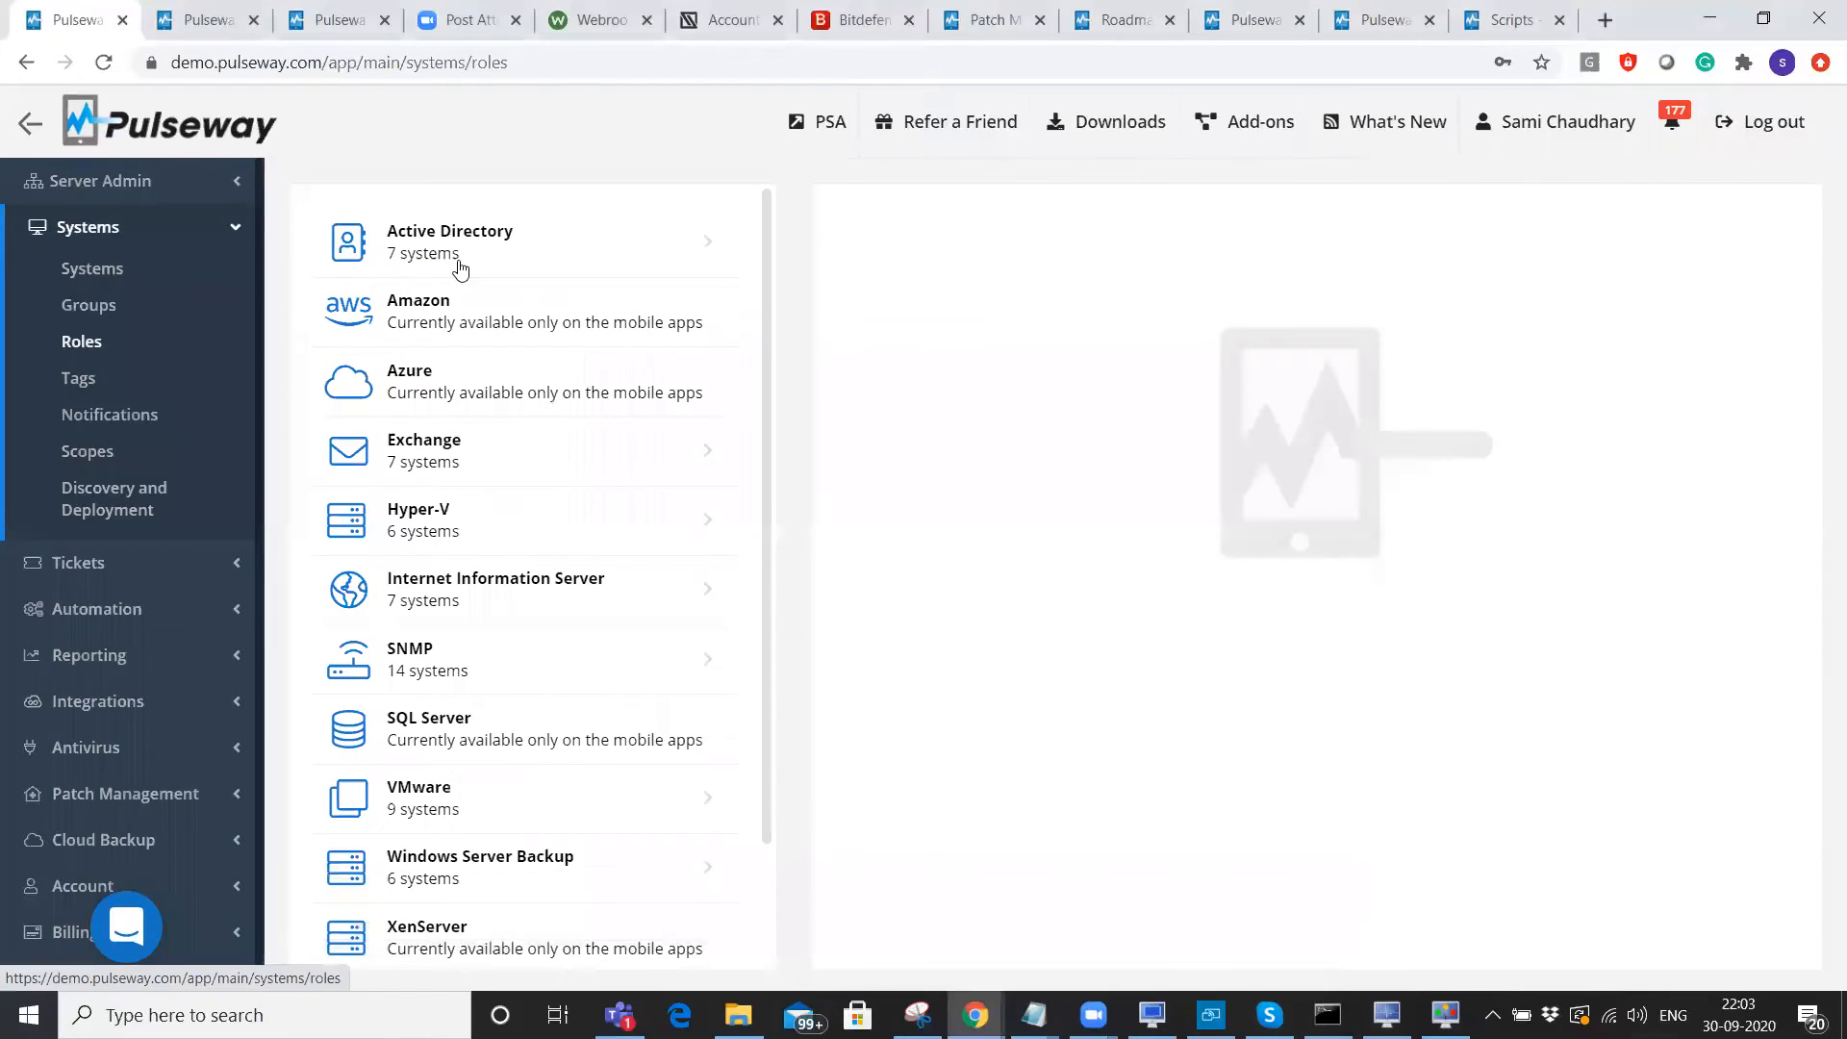
Browse the Active Directory and Hyper-V roles and open the HyperV server's Psw-dc1 VM.
left_click(459, 256)
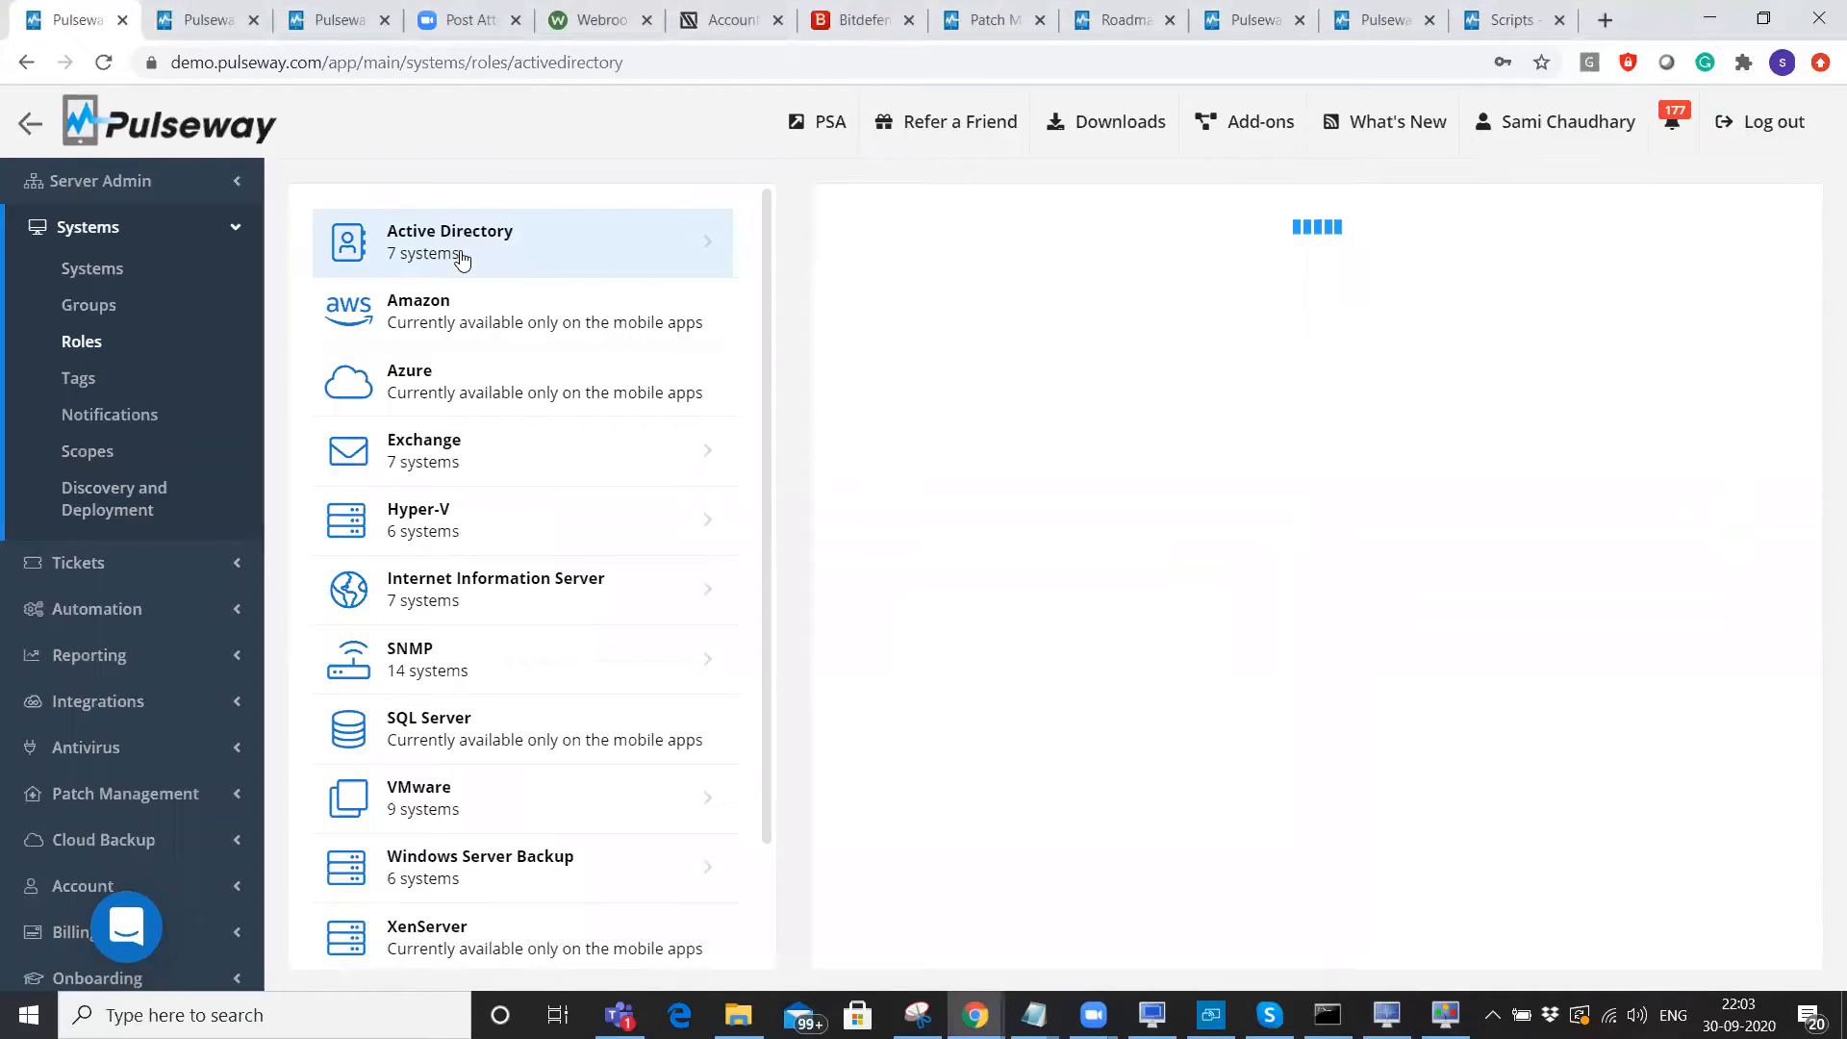
scroll(1037, 520, "down", 2)
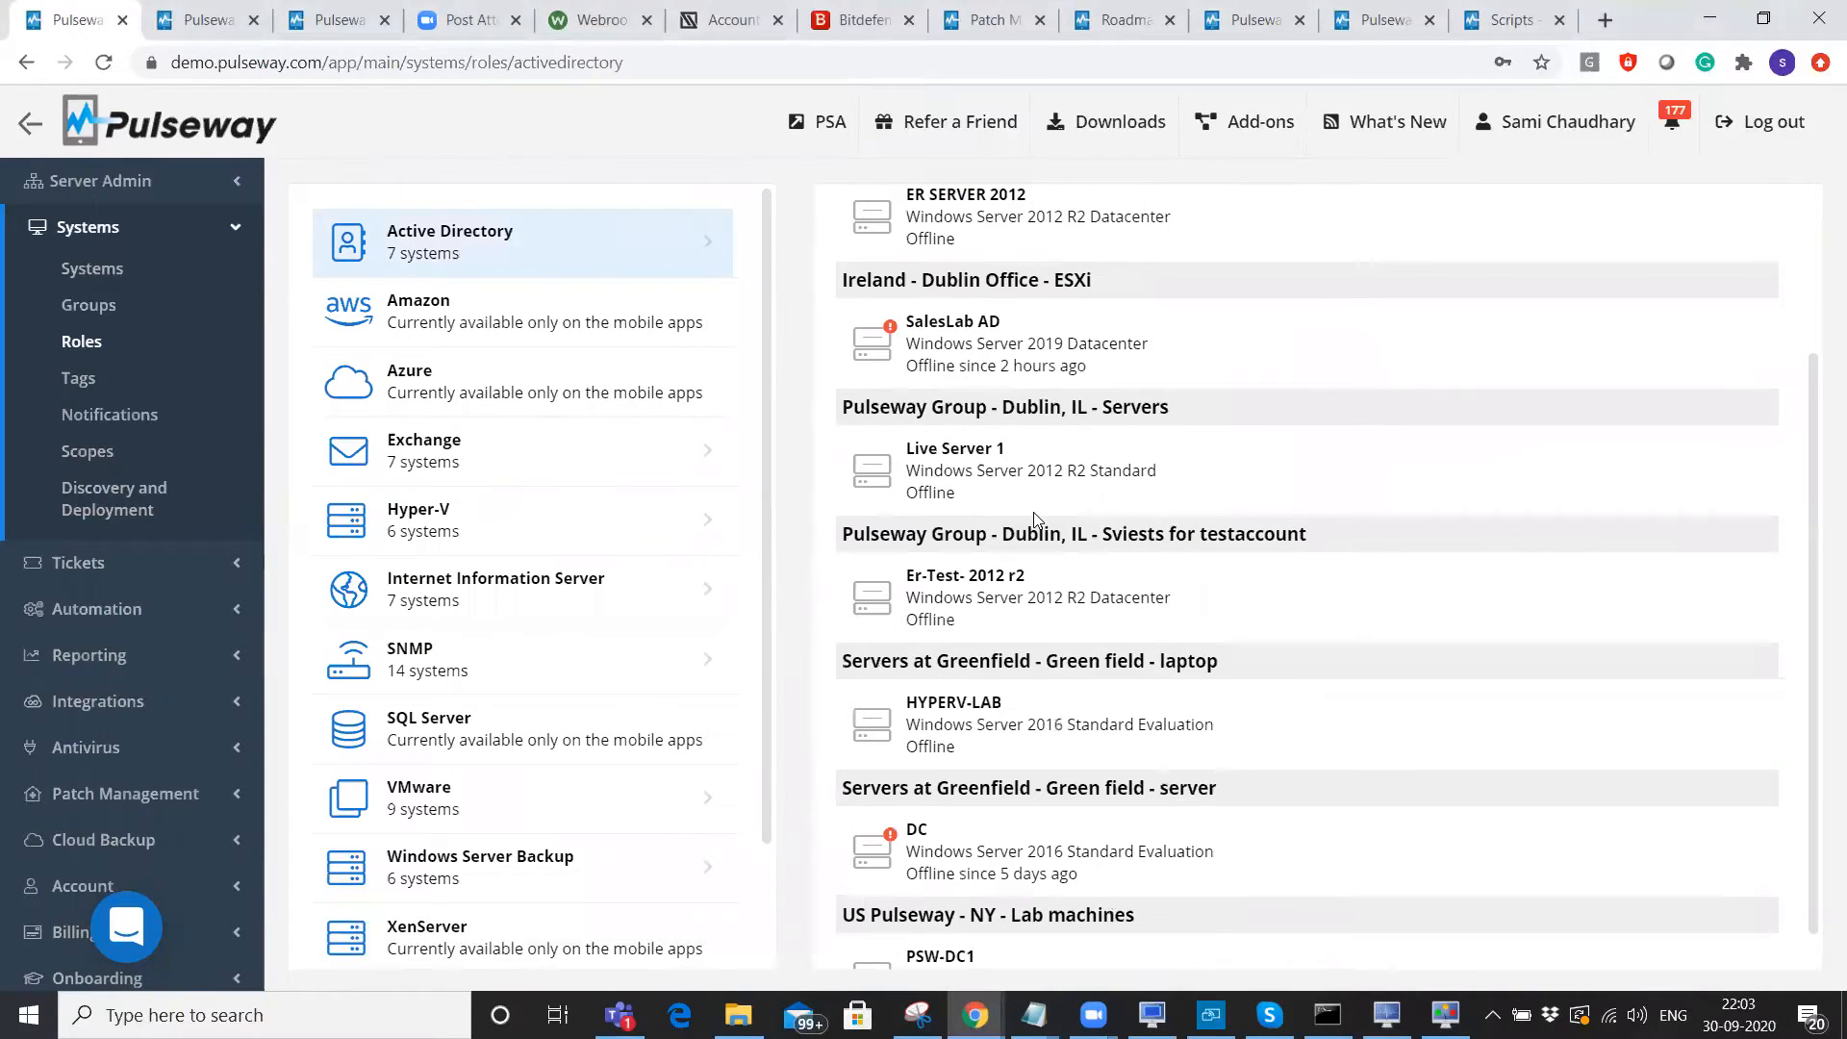
left_click(532, 525)
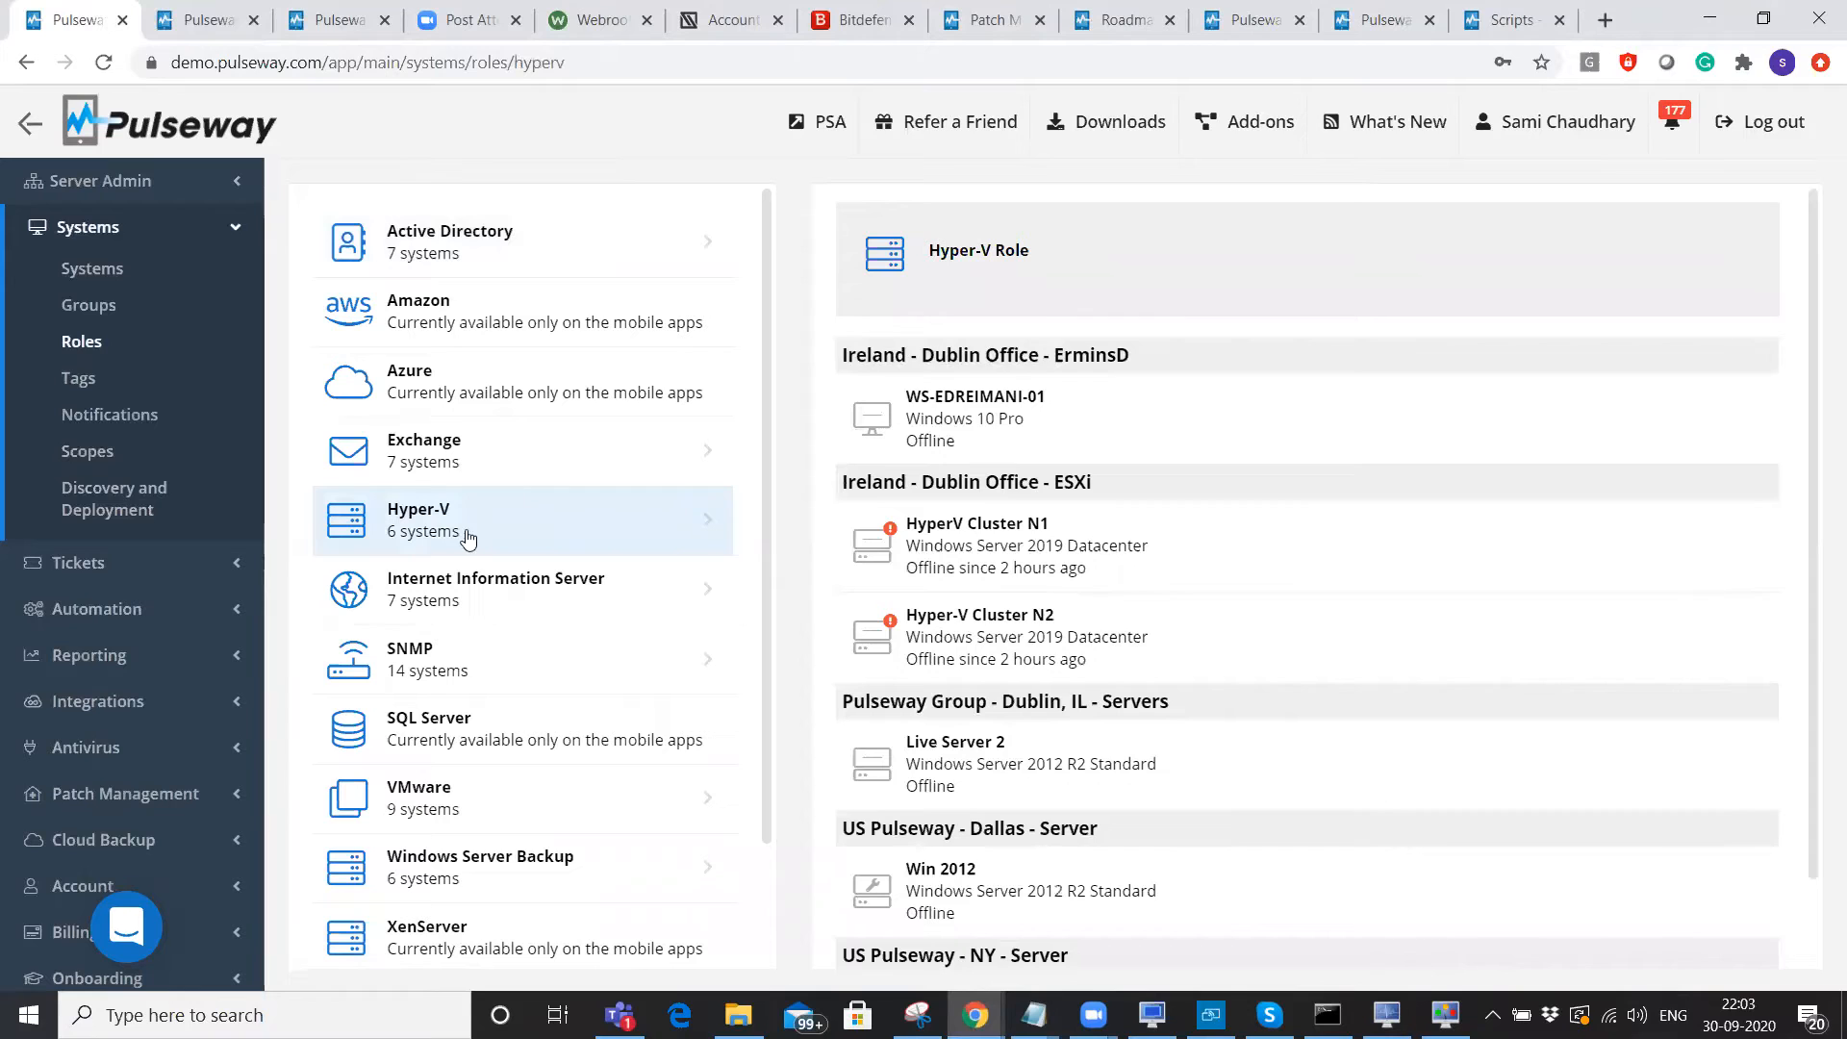
scroll(1169, 544, "down", 1)
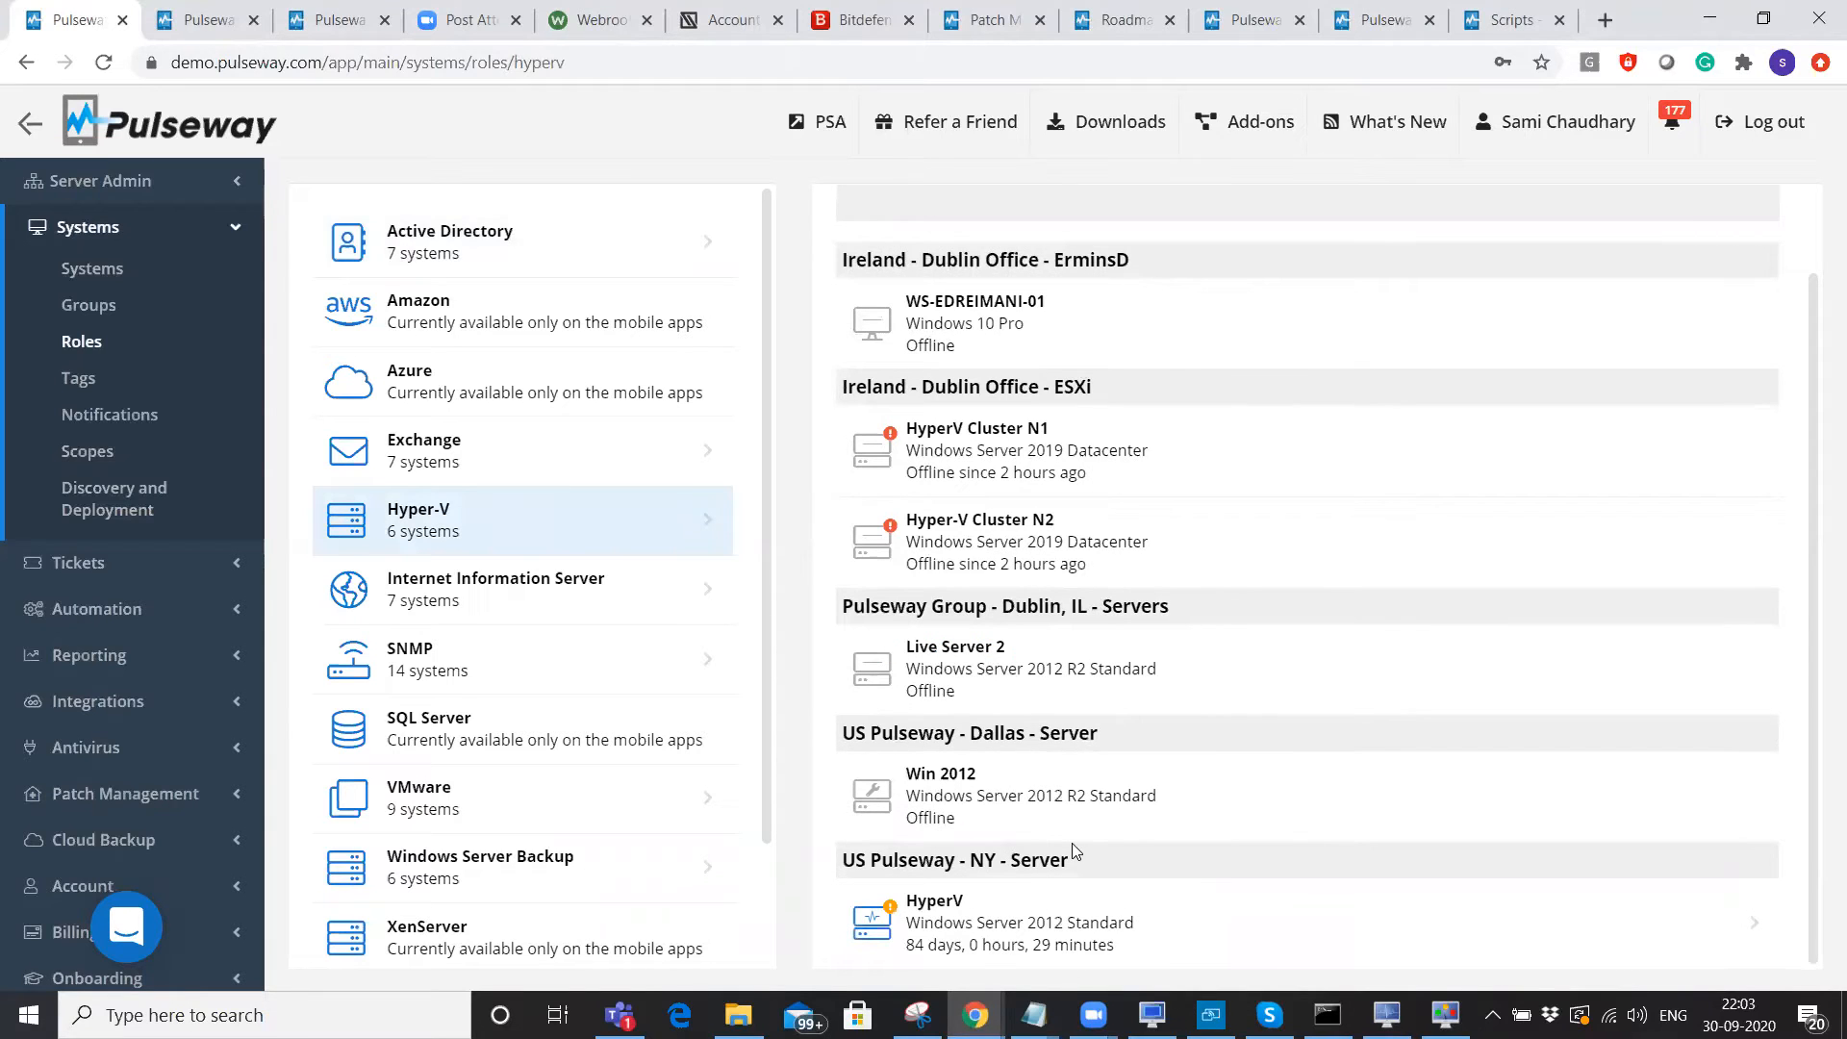
left_click(1019, 914)
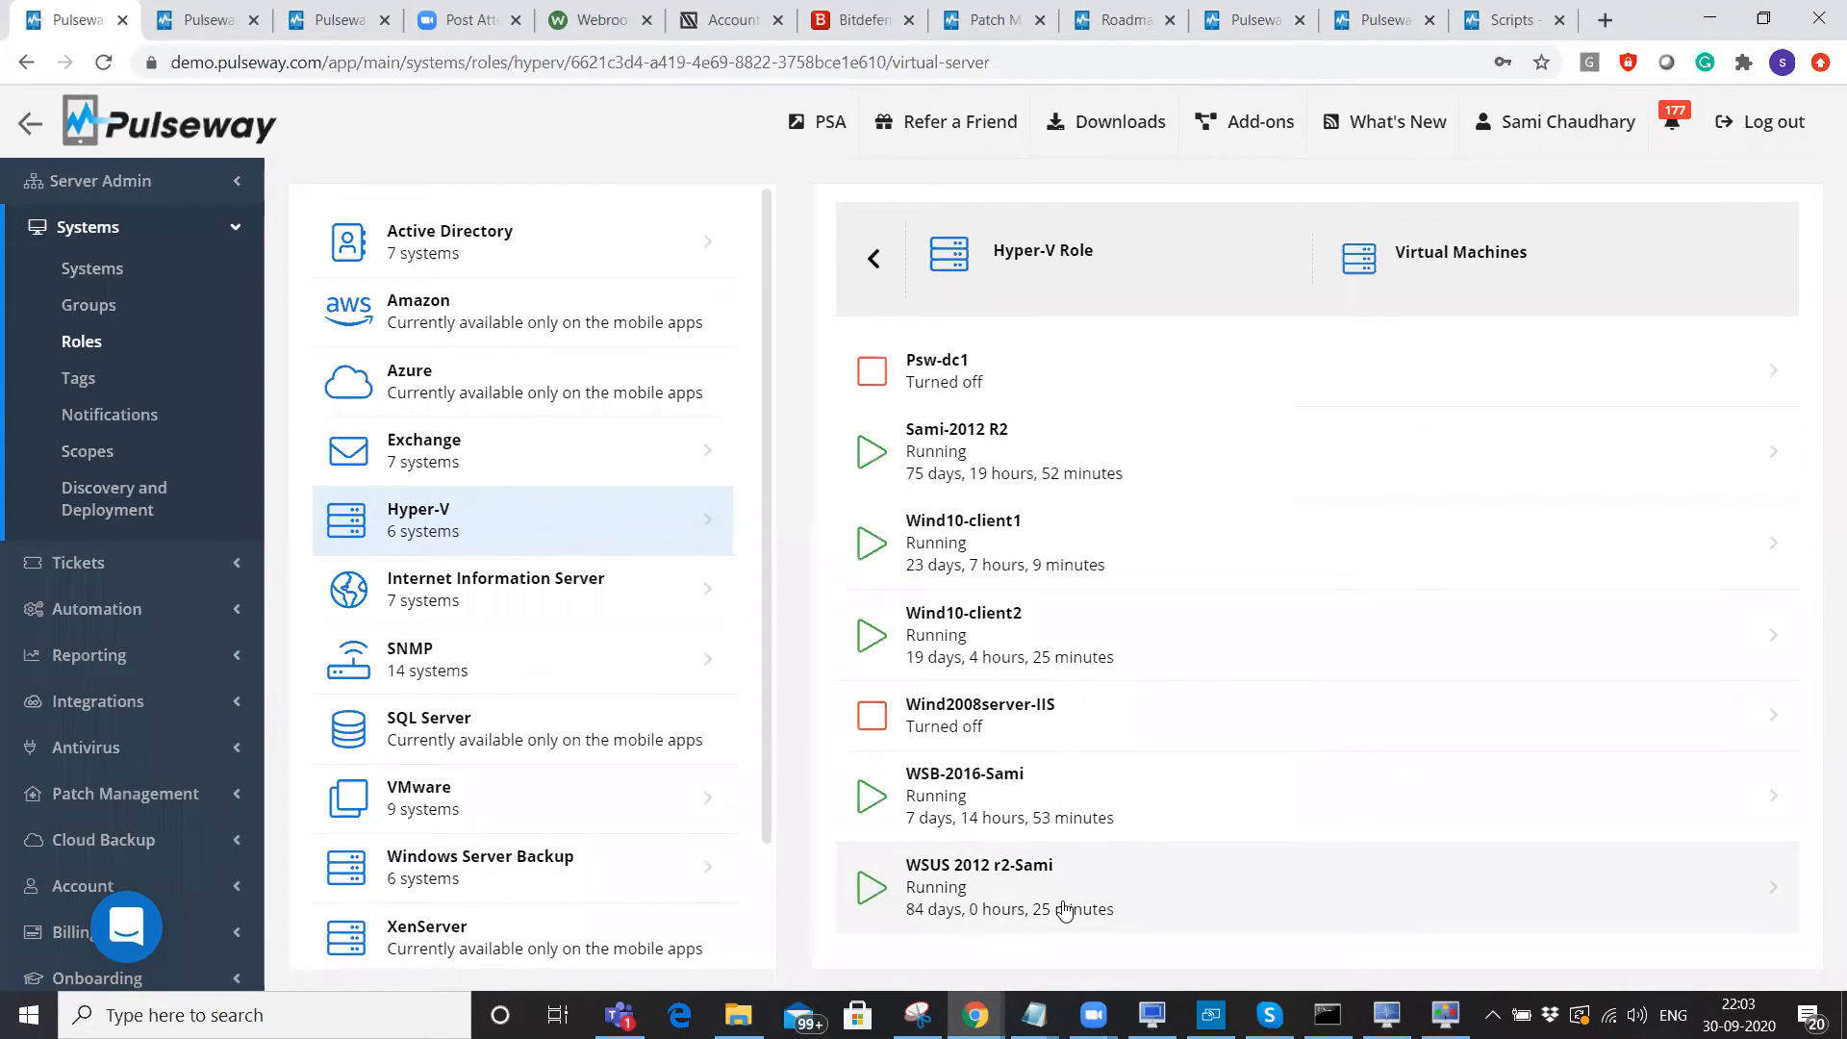
left_click(1013, 371)
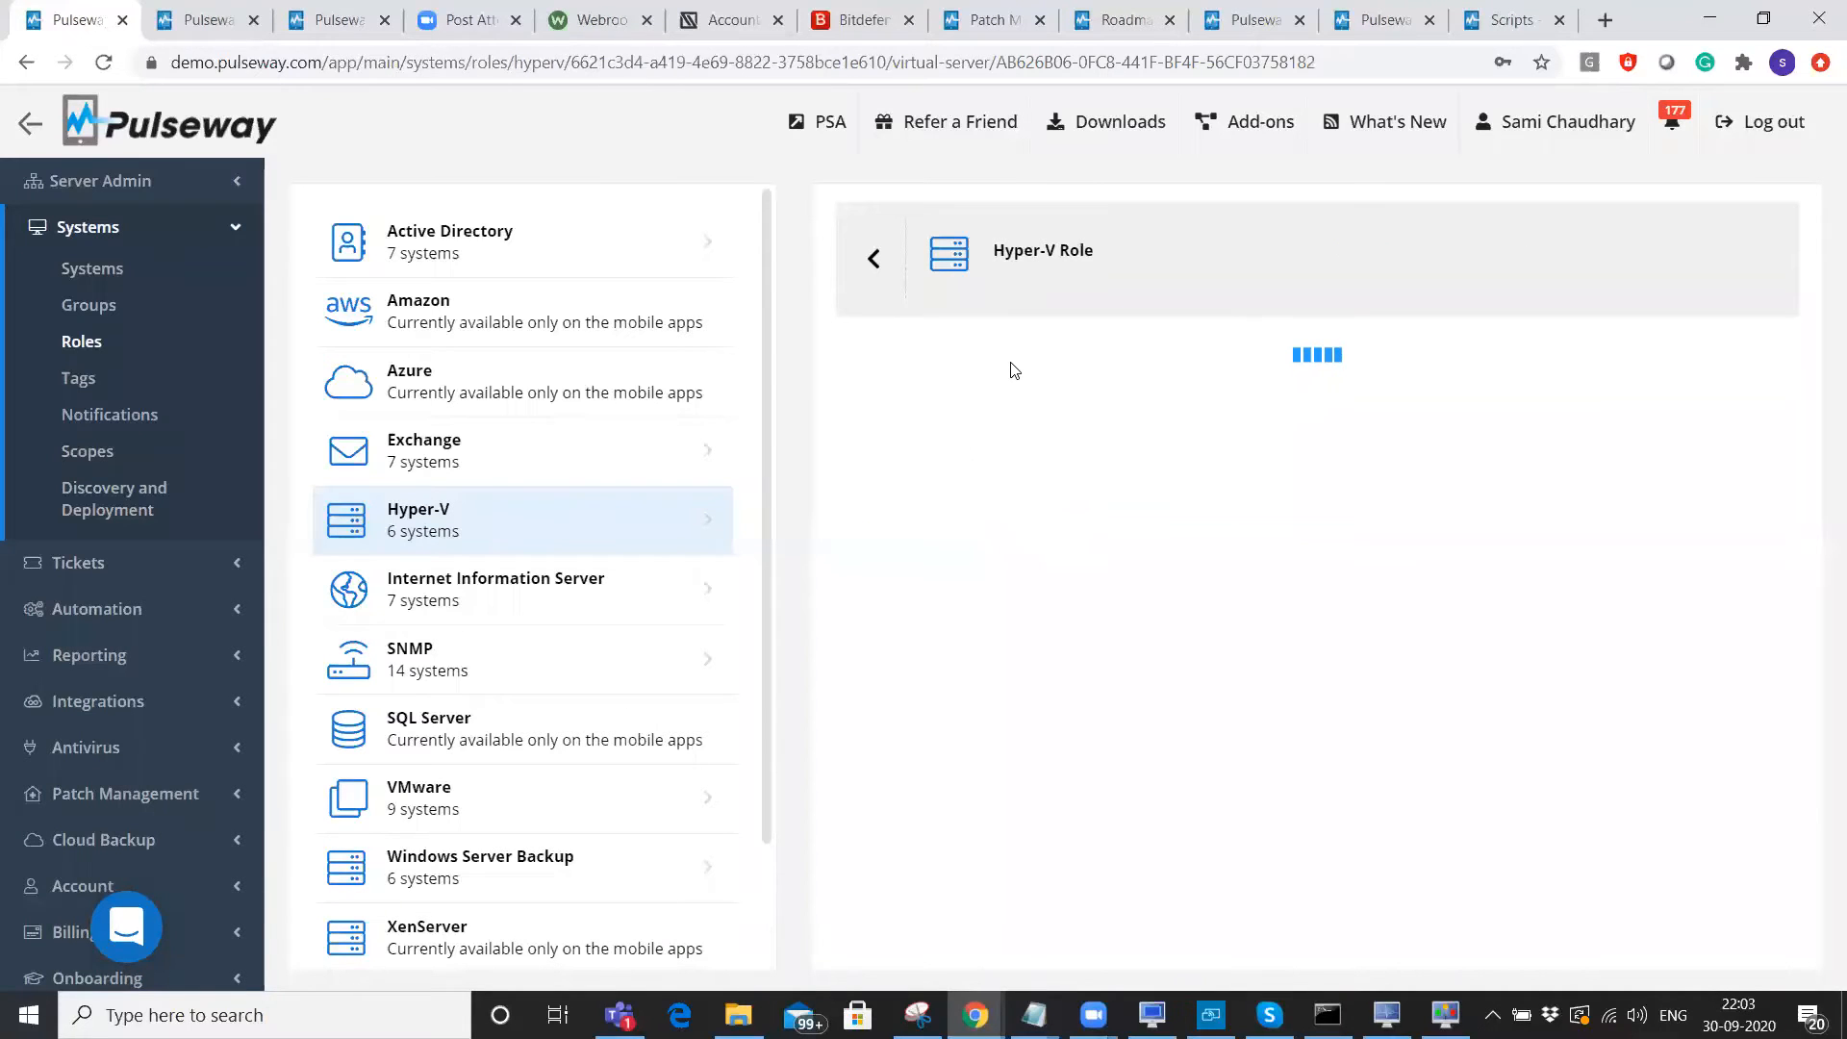
Start the Psw-dc1 virtual machine and confirm, so its state changes from Turned off to Starting.
left_click(963, 703)
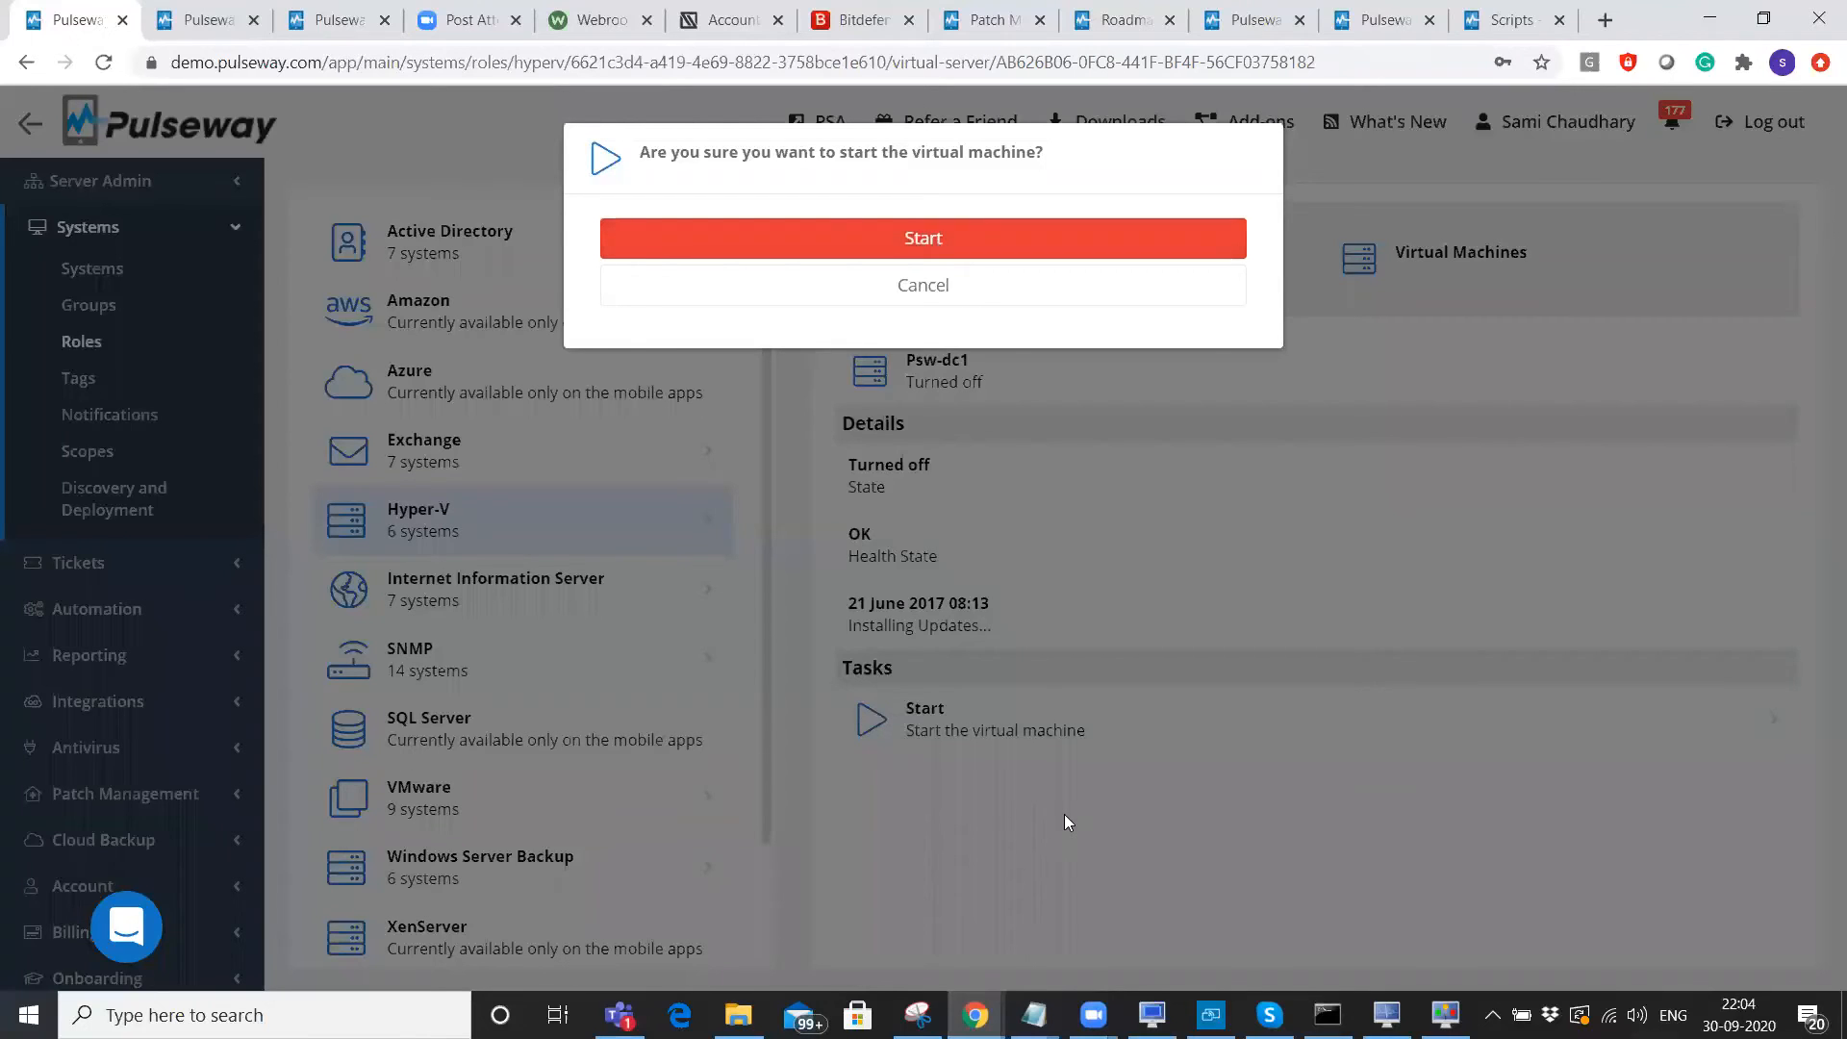
key("Return")
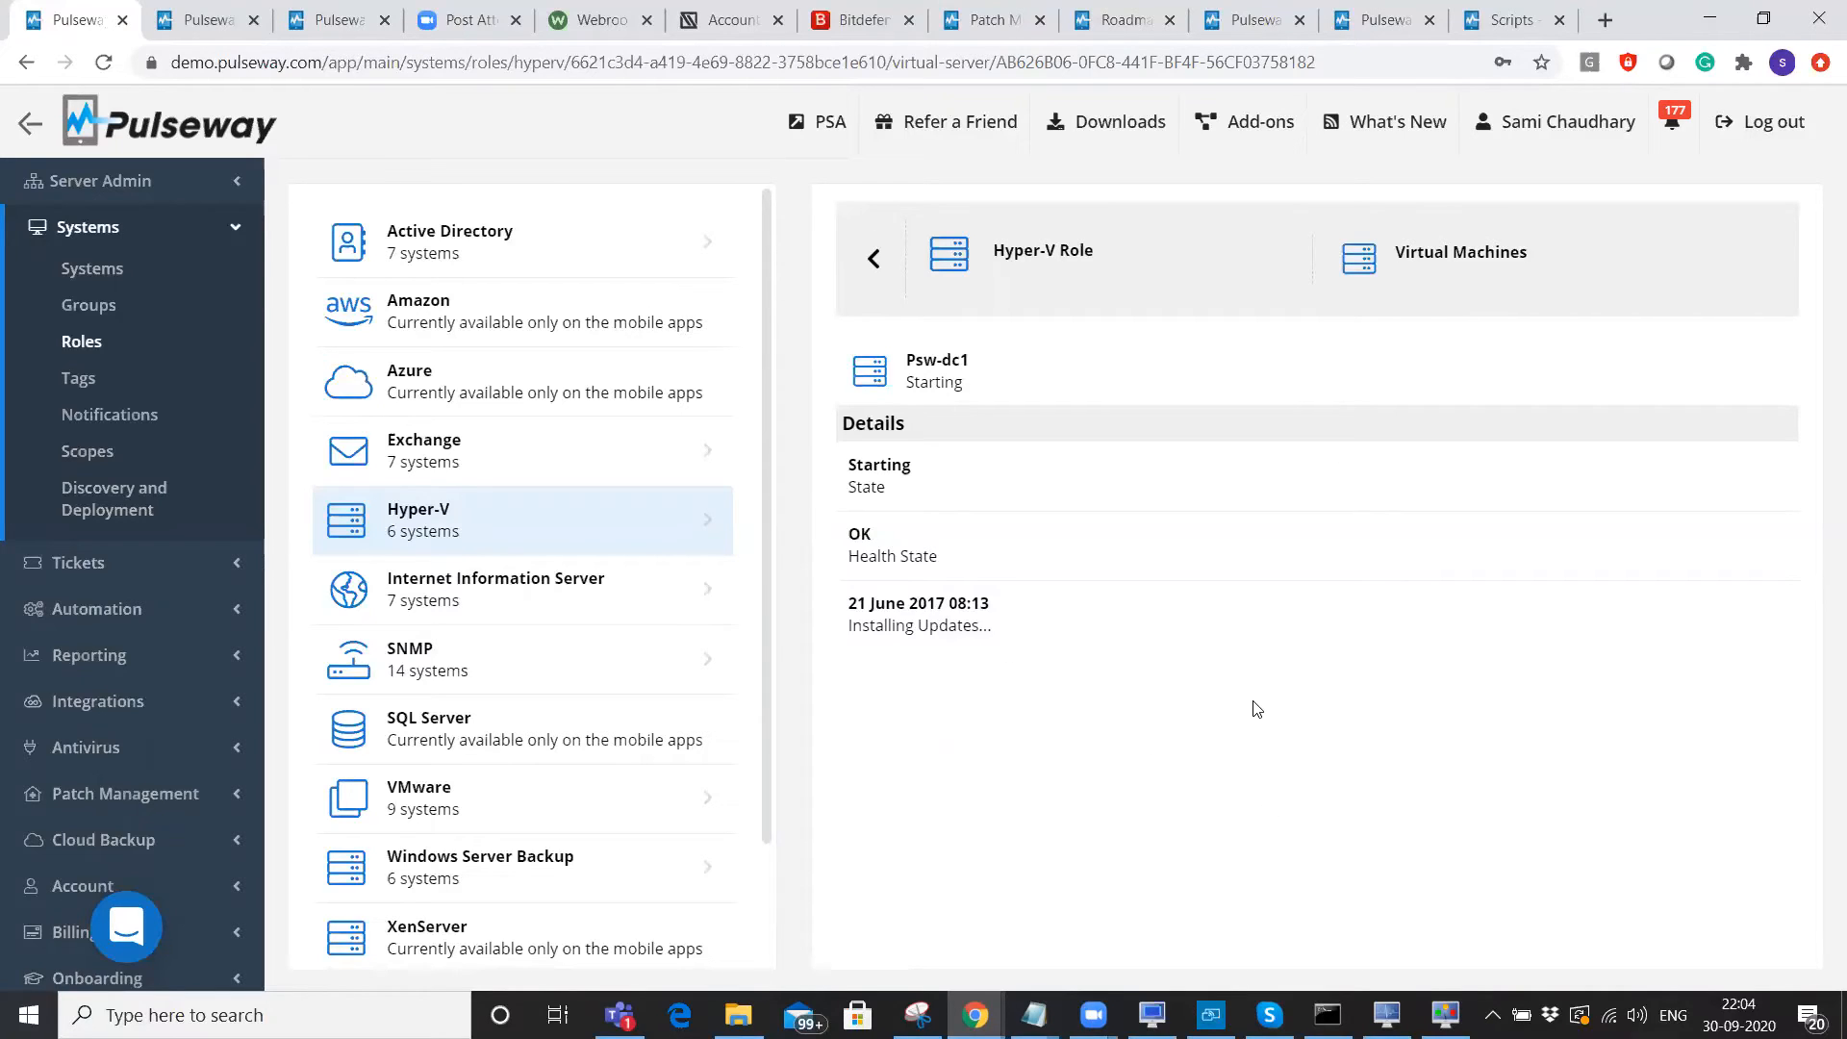
Return to the Hyper-V virtual machine list and view a running VM's details (Running, health OK).
left_click(875, 258)
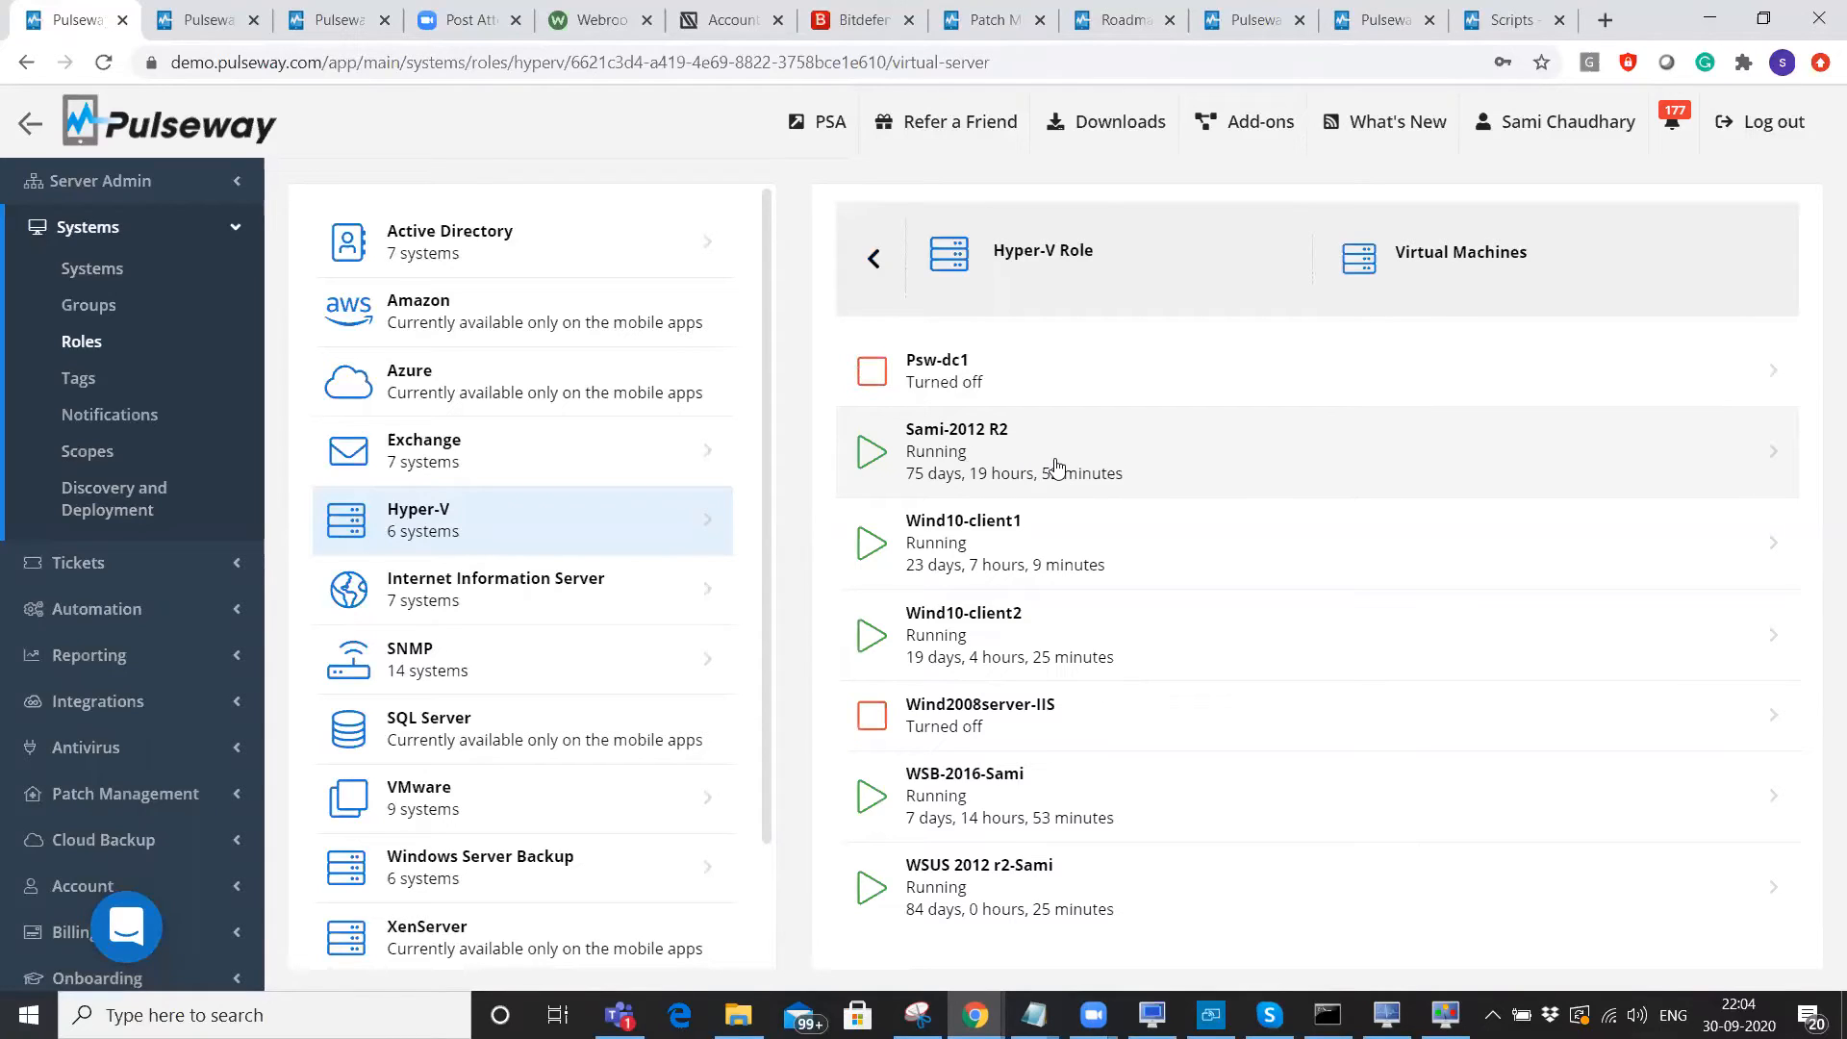
left_click(1056, 466)
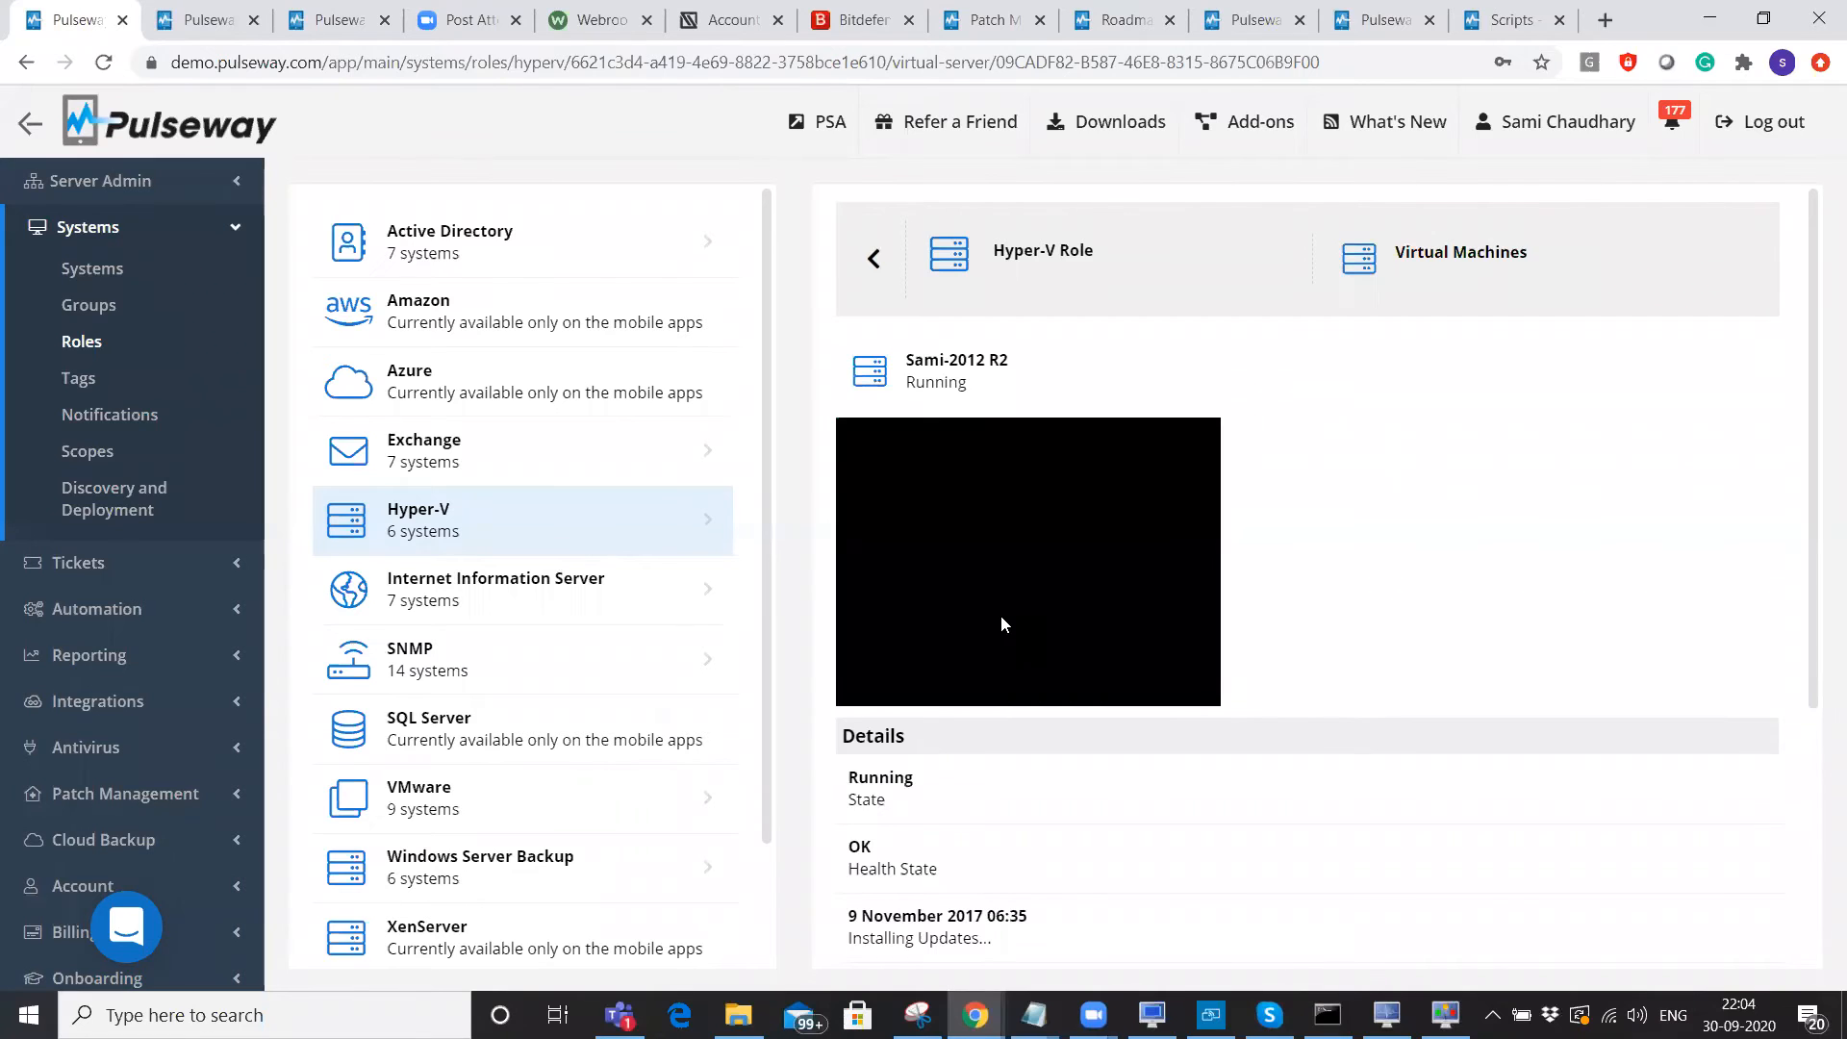
scroll(1001, 624, "down", 4)
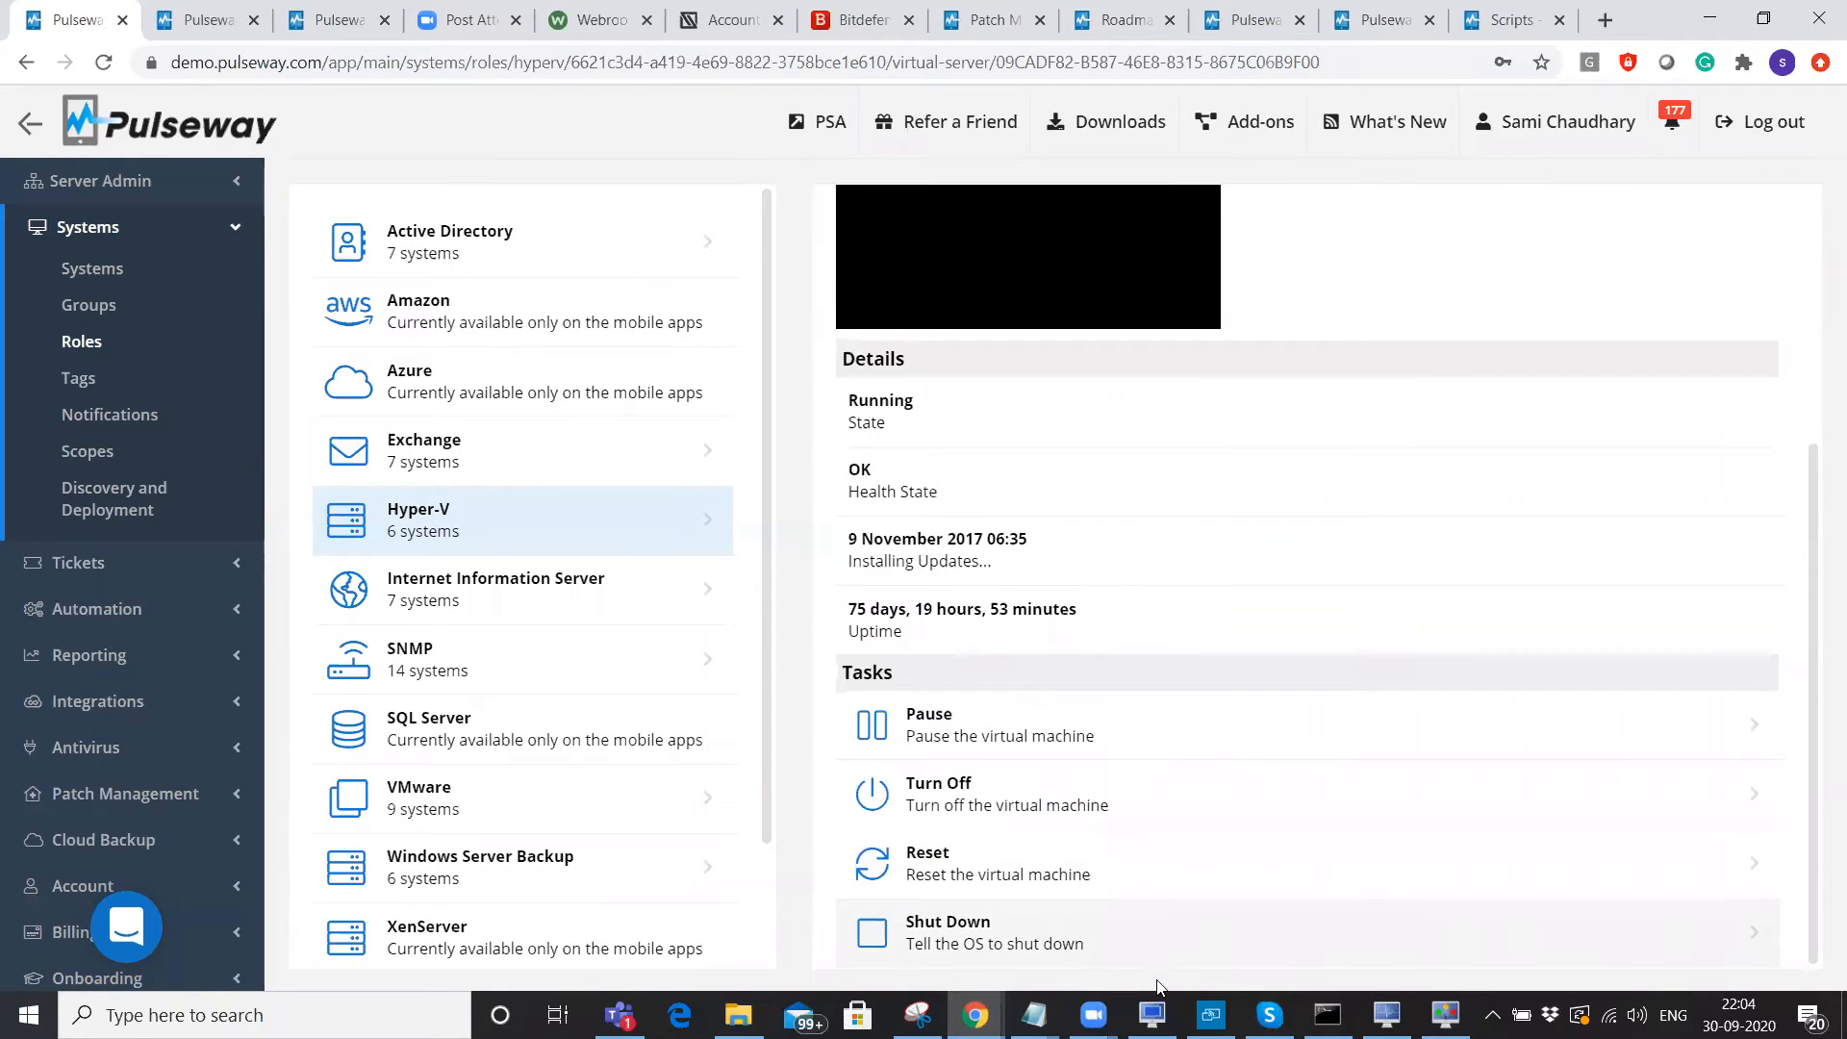
left_click(1211, 1015)
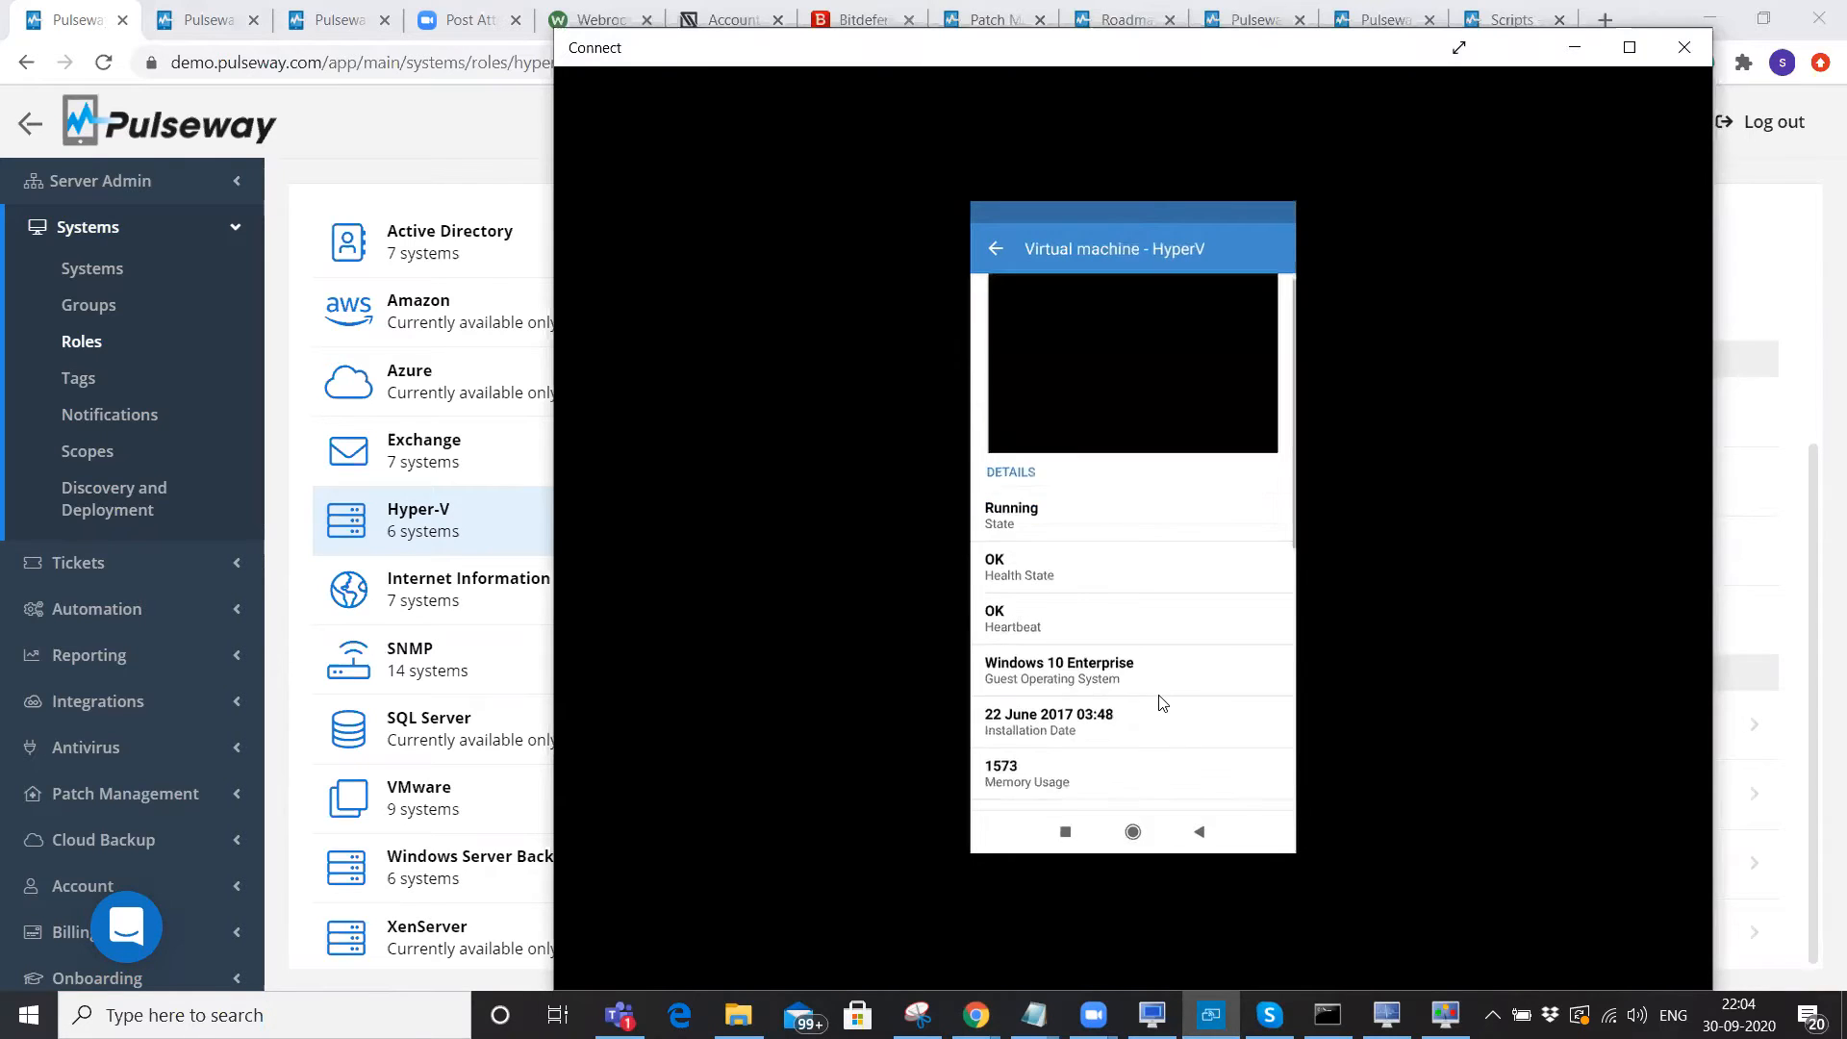
scroll(1161, 703, "down", 5)
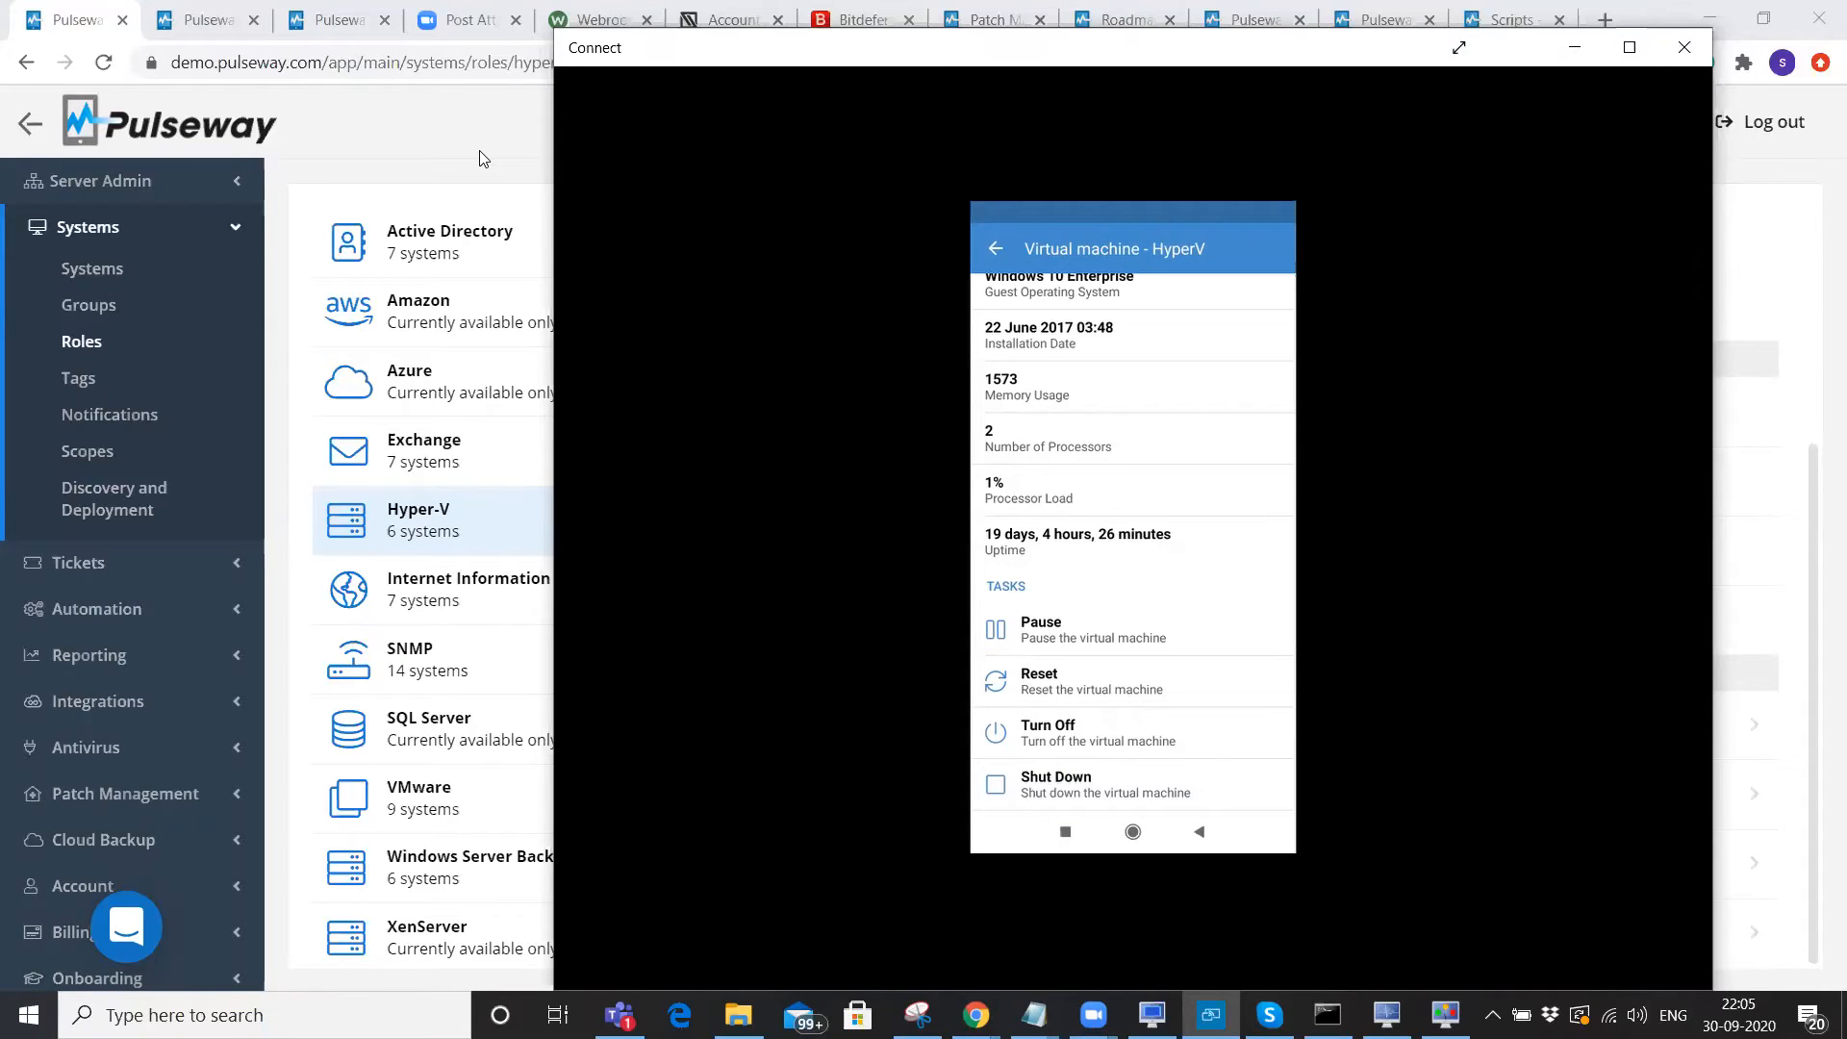
left_click(454, 156)
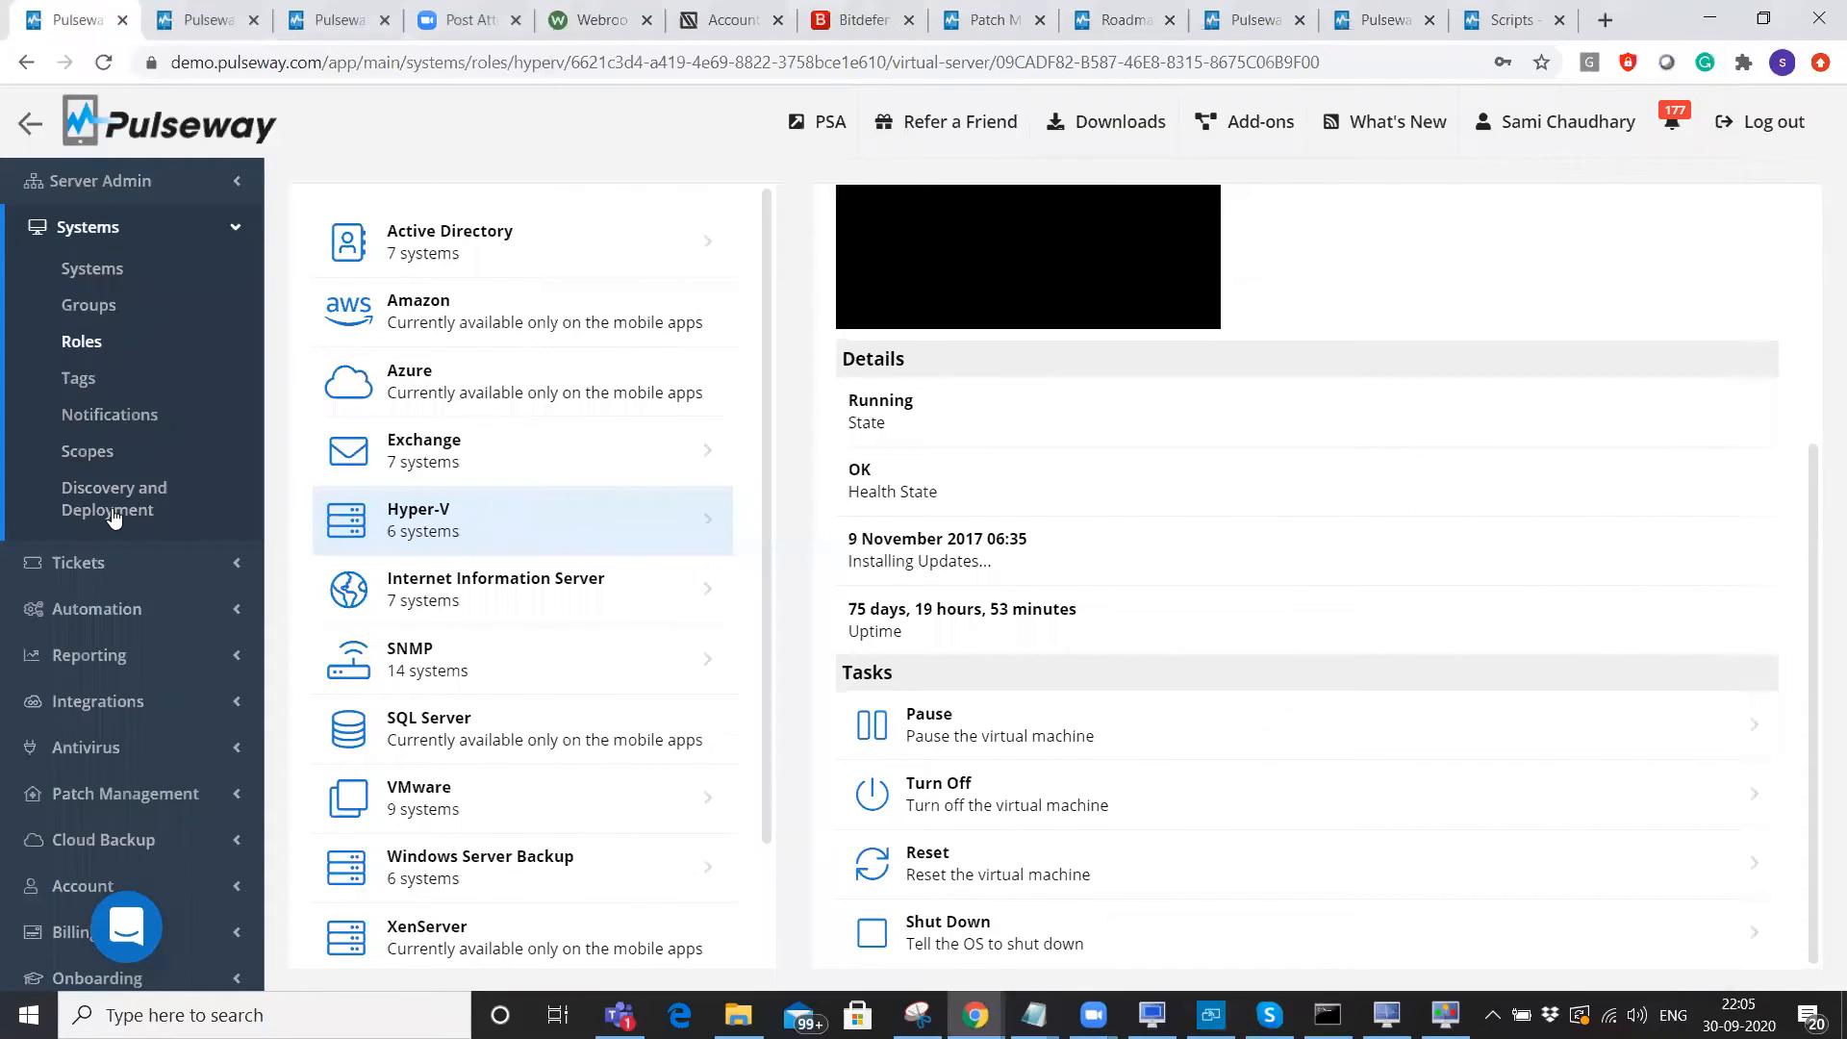
Open Automation > Scripts and list the scripts in the Built-in category.
left_click(108, 608)
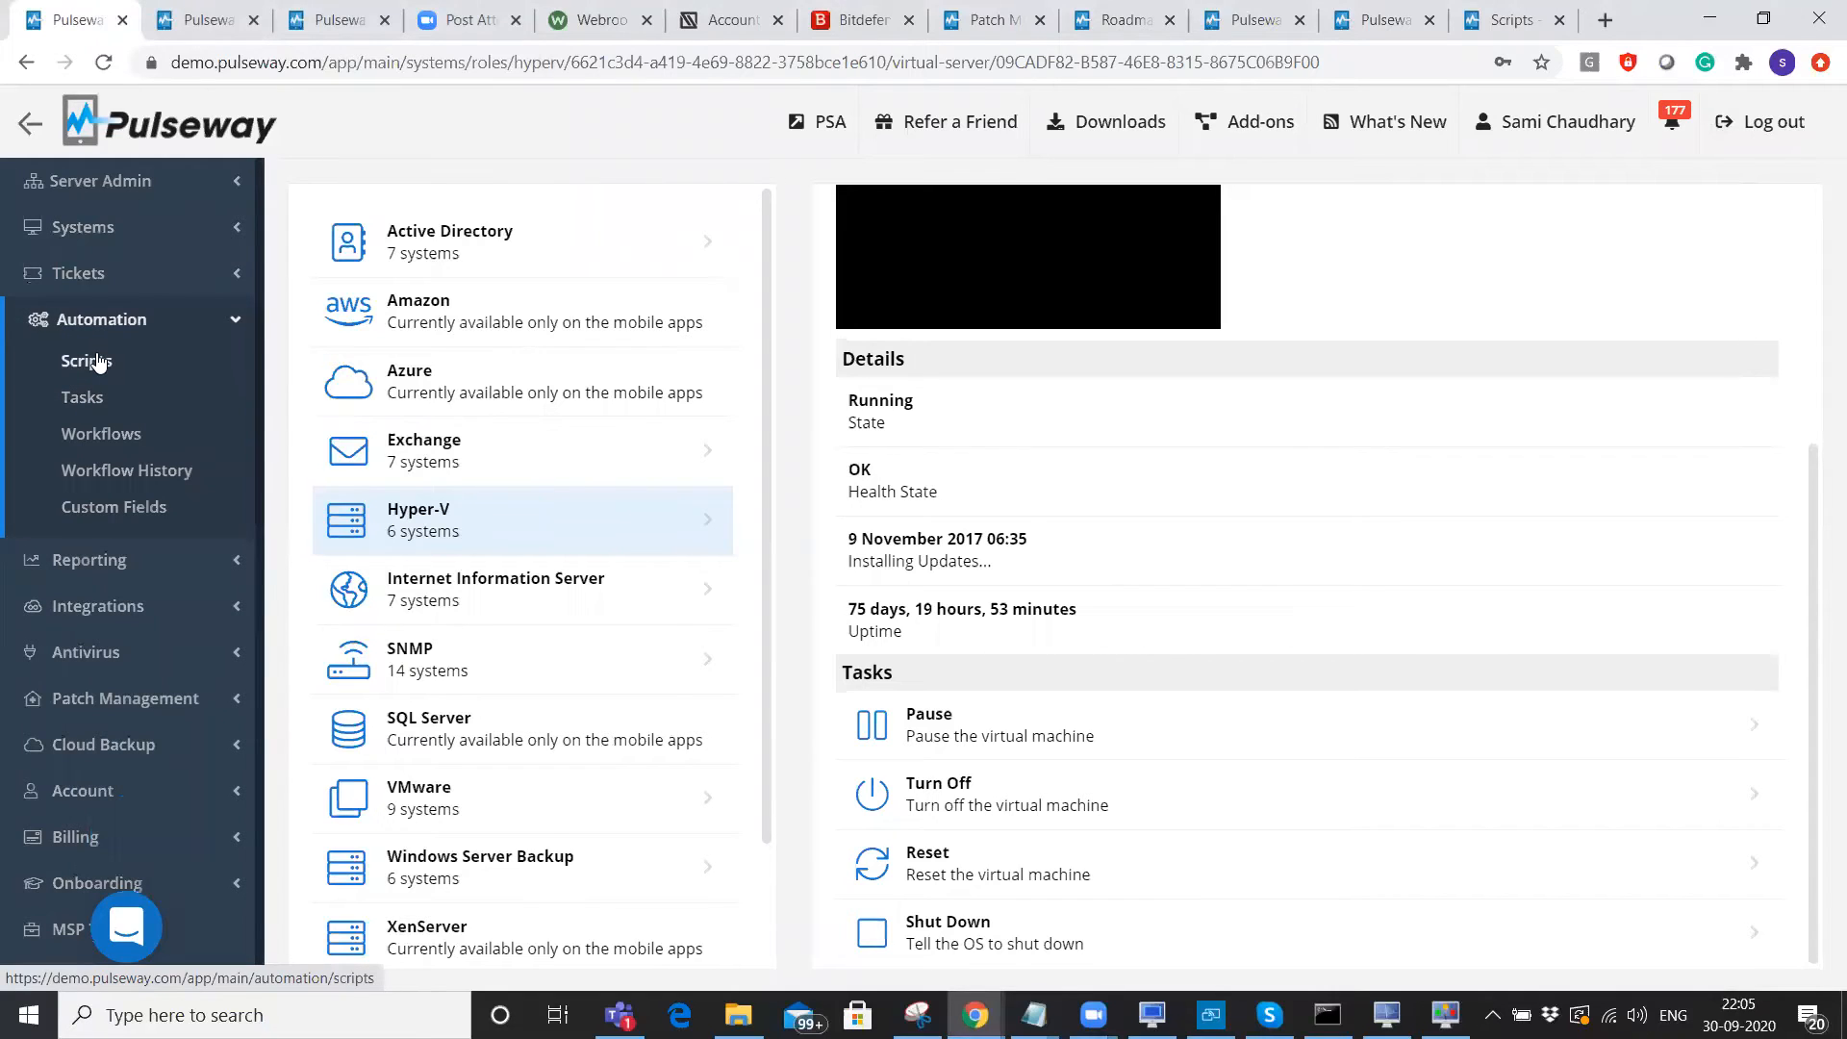
left_click(97, 362)
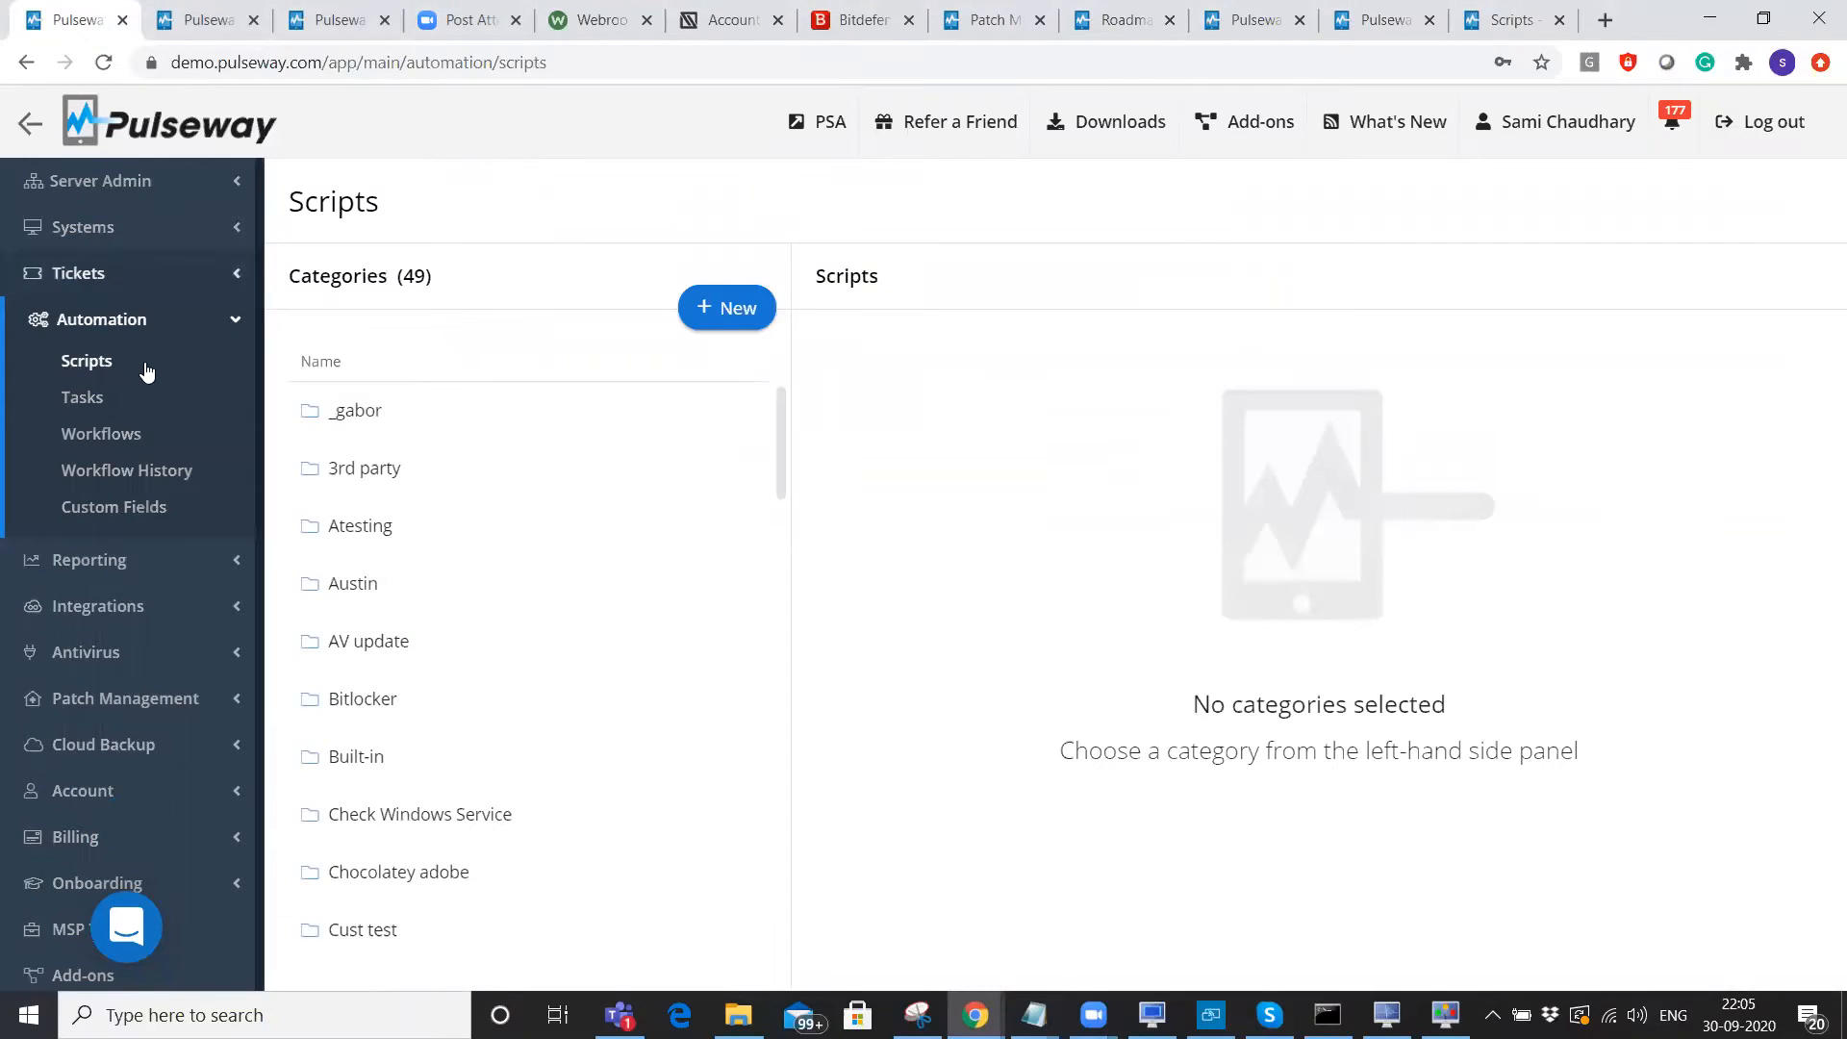
left_click(336, 765)
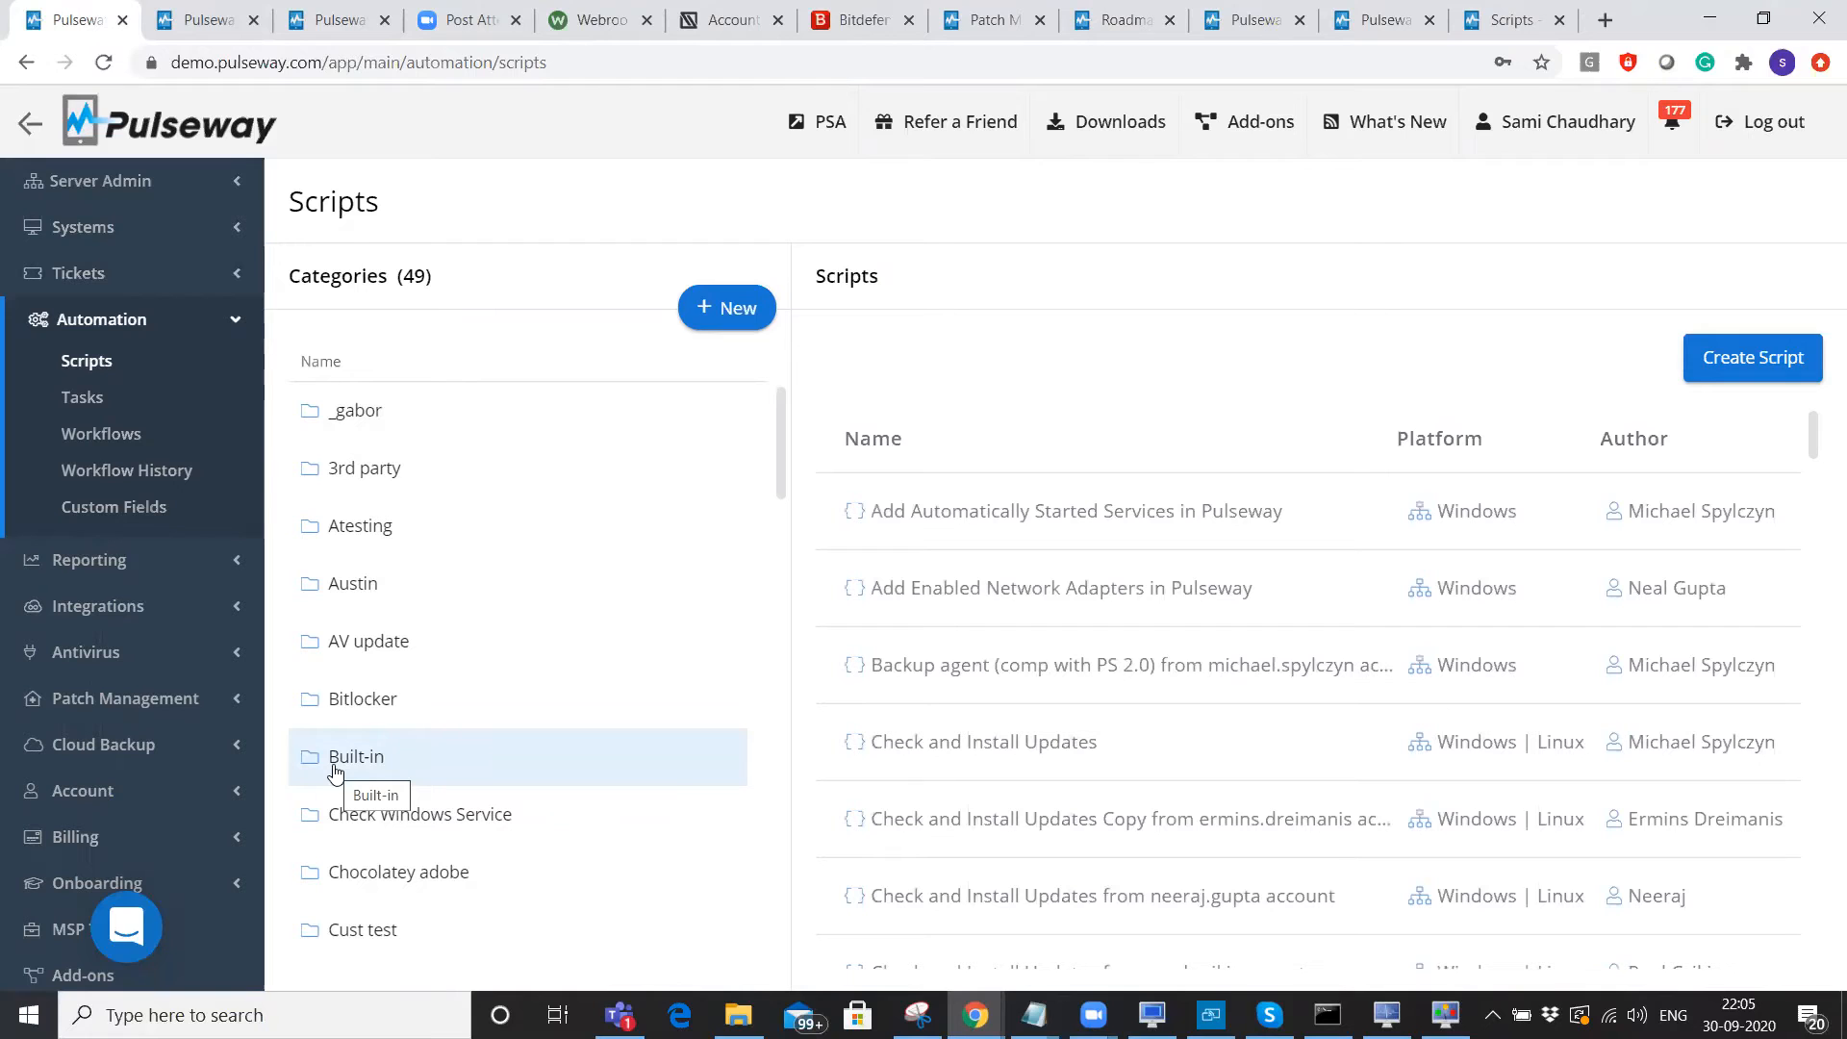
scroll(1814, 580, "down", 4)
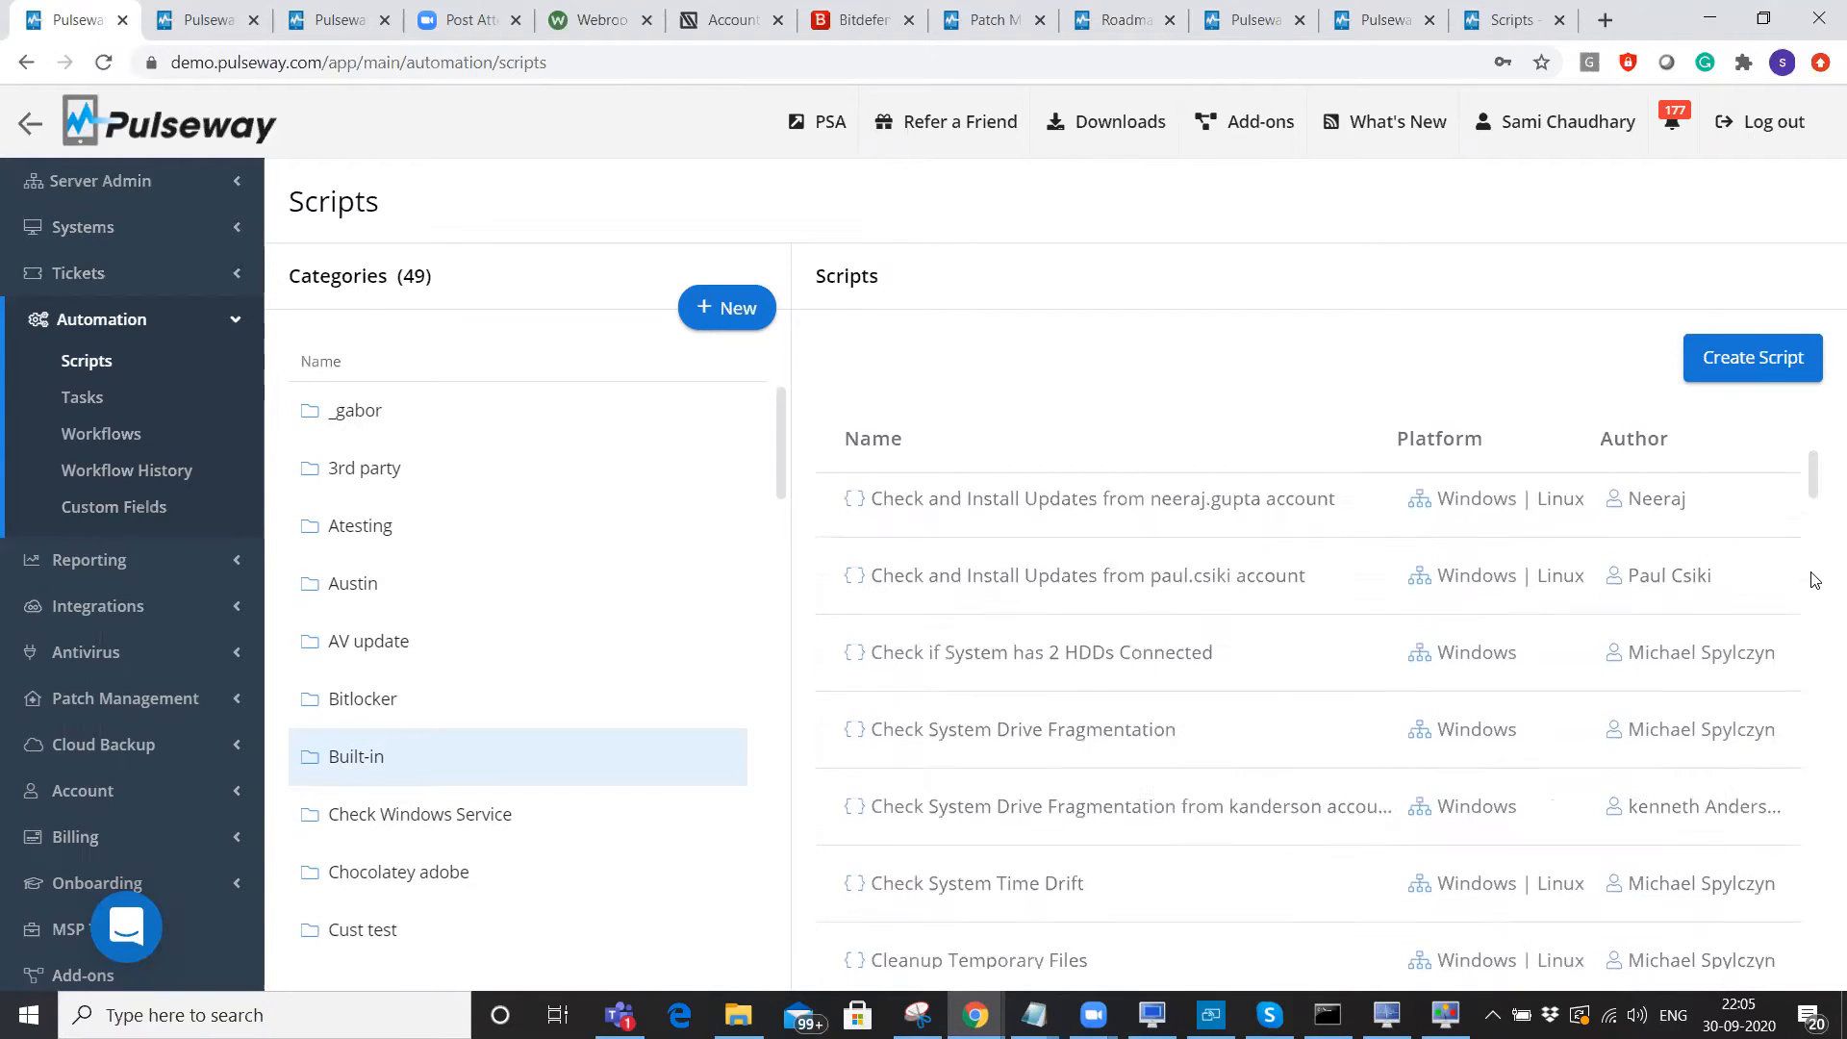
scroll(1815, 580, "down", 4)
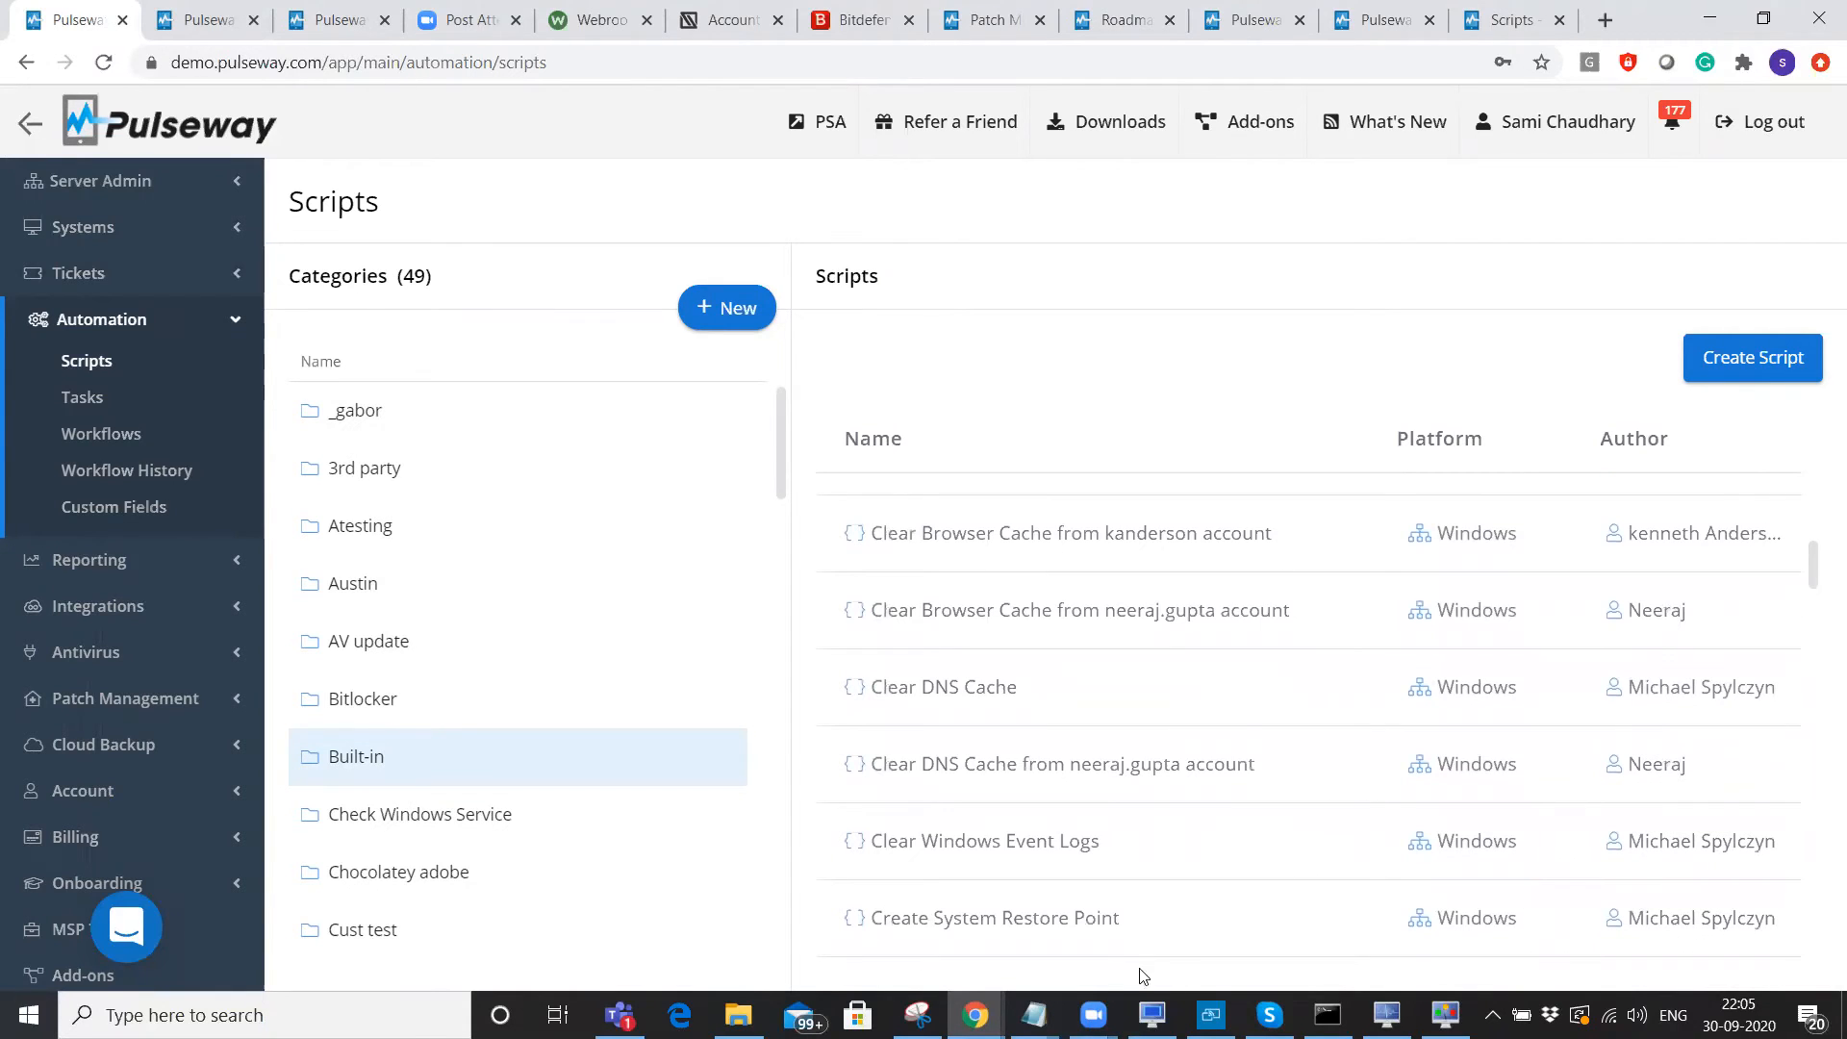
Review the Clear DNS Cache script's ipconfig /flushdns code, then go back to the Scripts library.
left_click(928, 695)
scroll(1819, 481, "down", 1)
scroll(1817, 673, "down", 10)
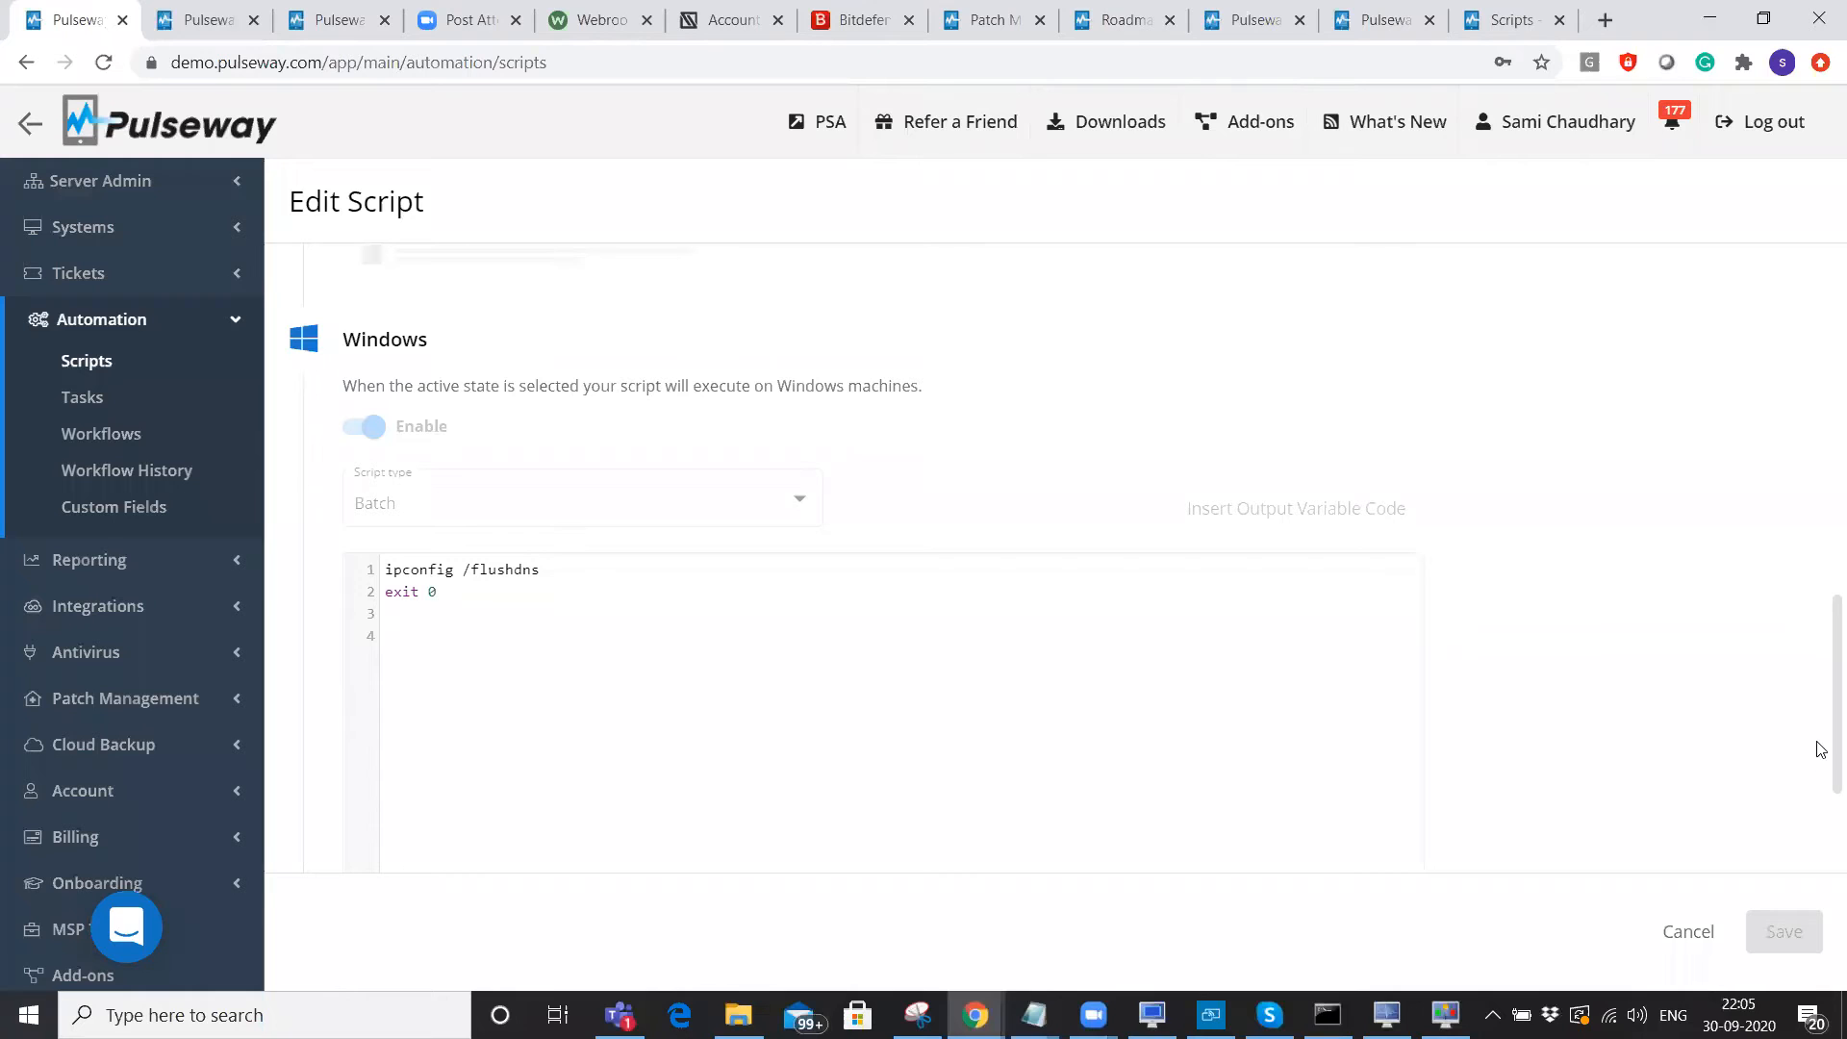
scroll(1270, 592, "up", 12)
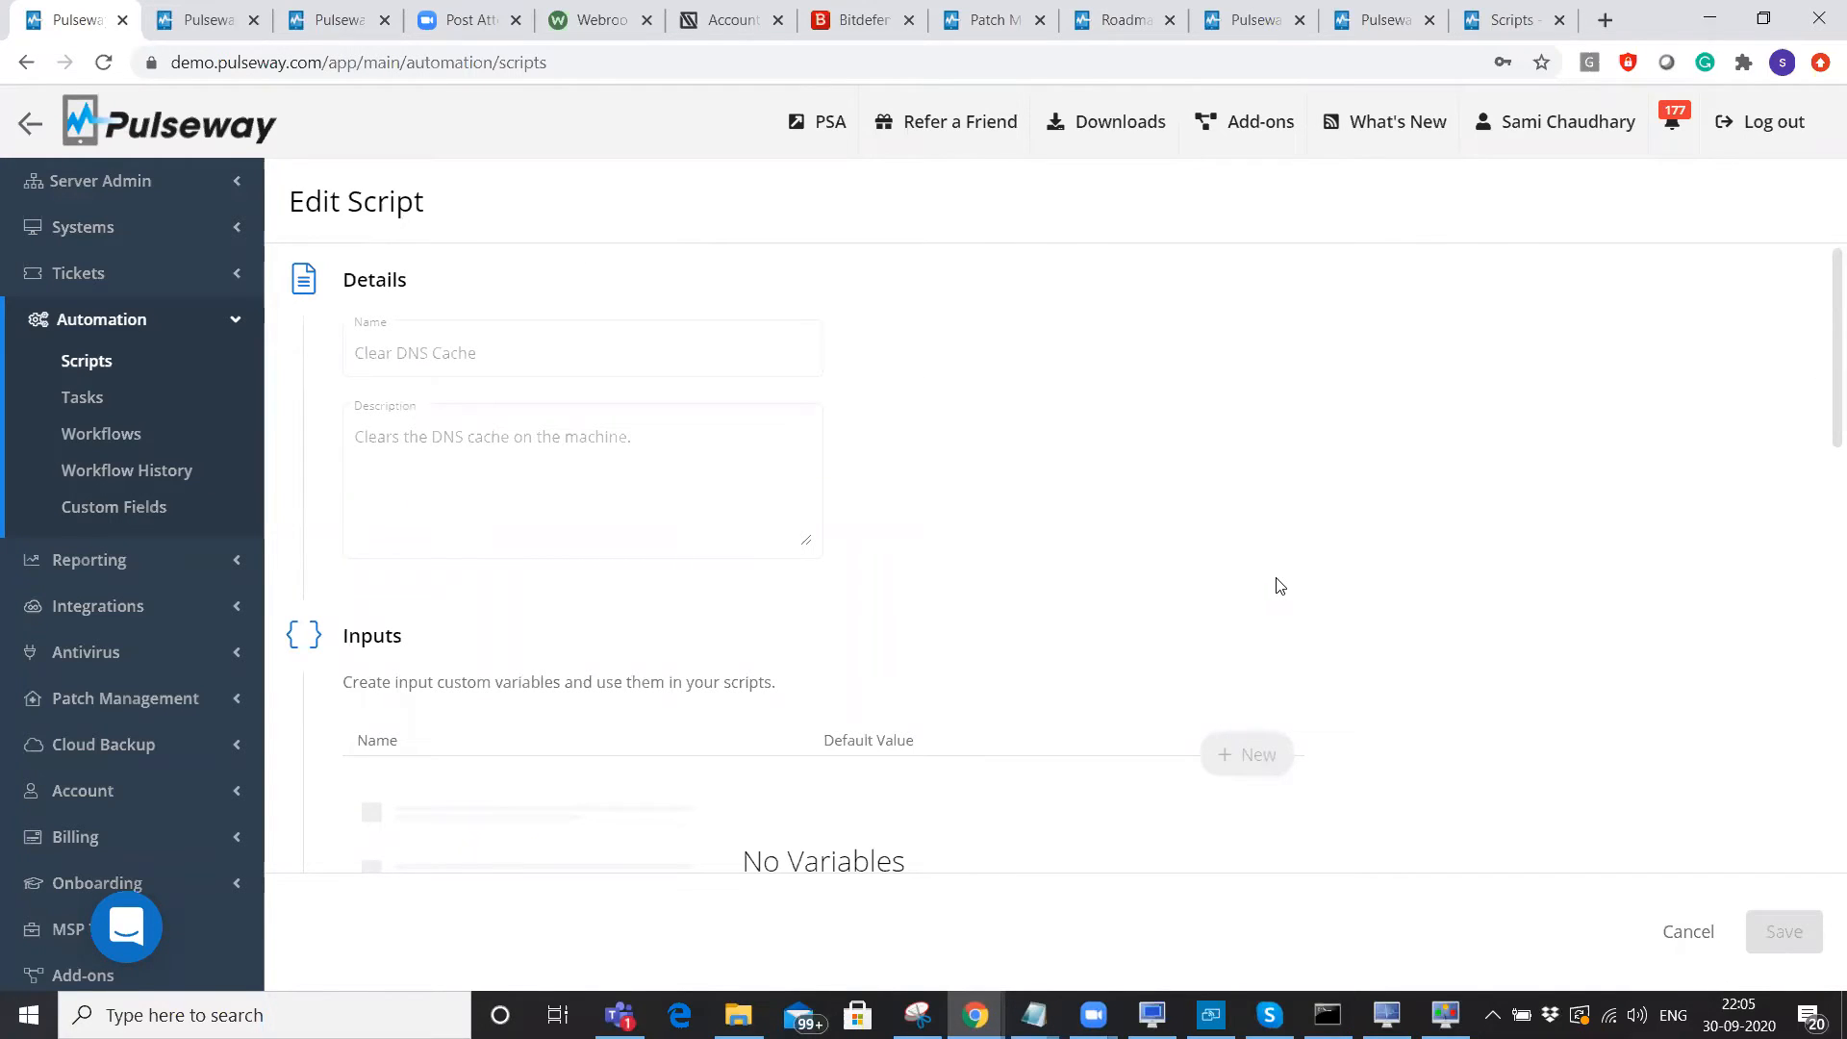
left_click(96, 364)
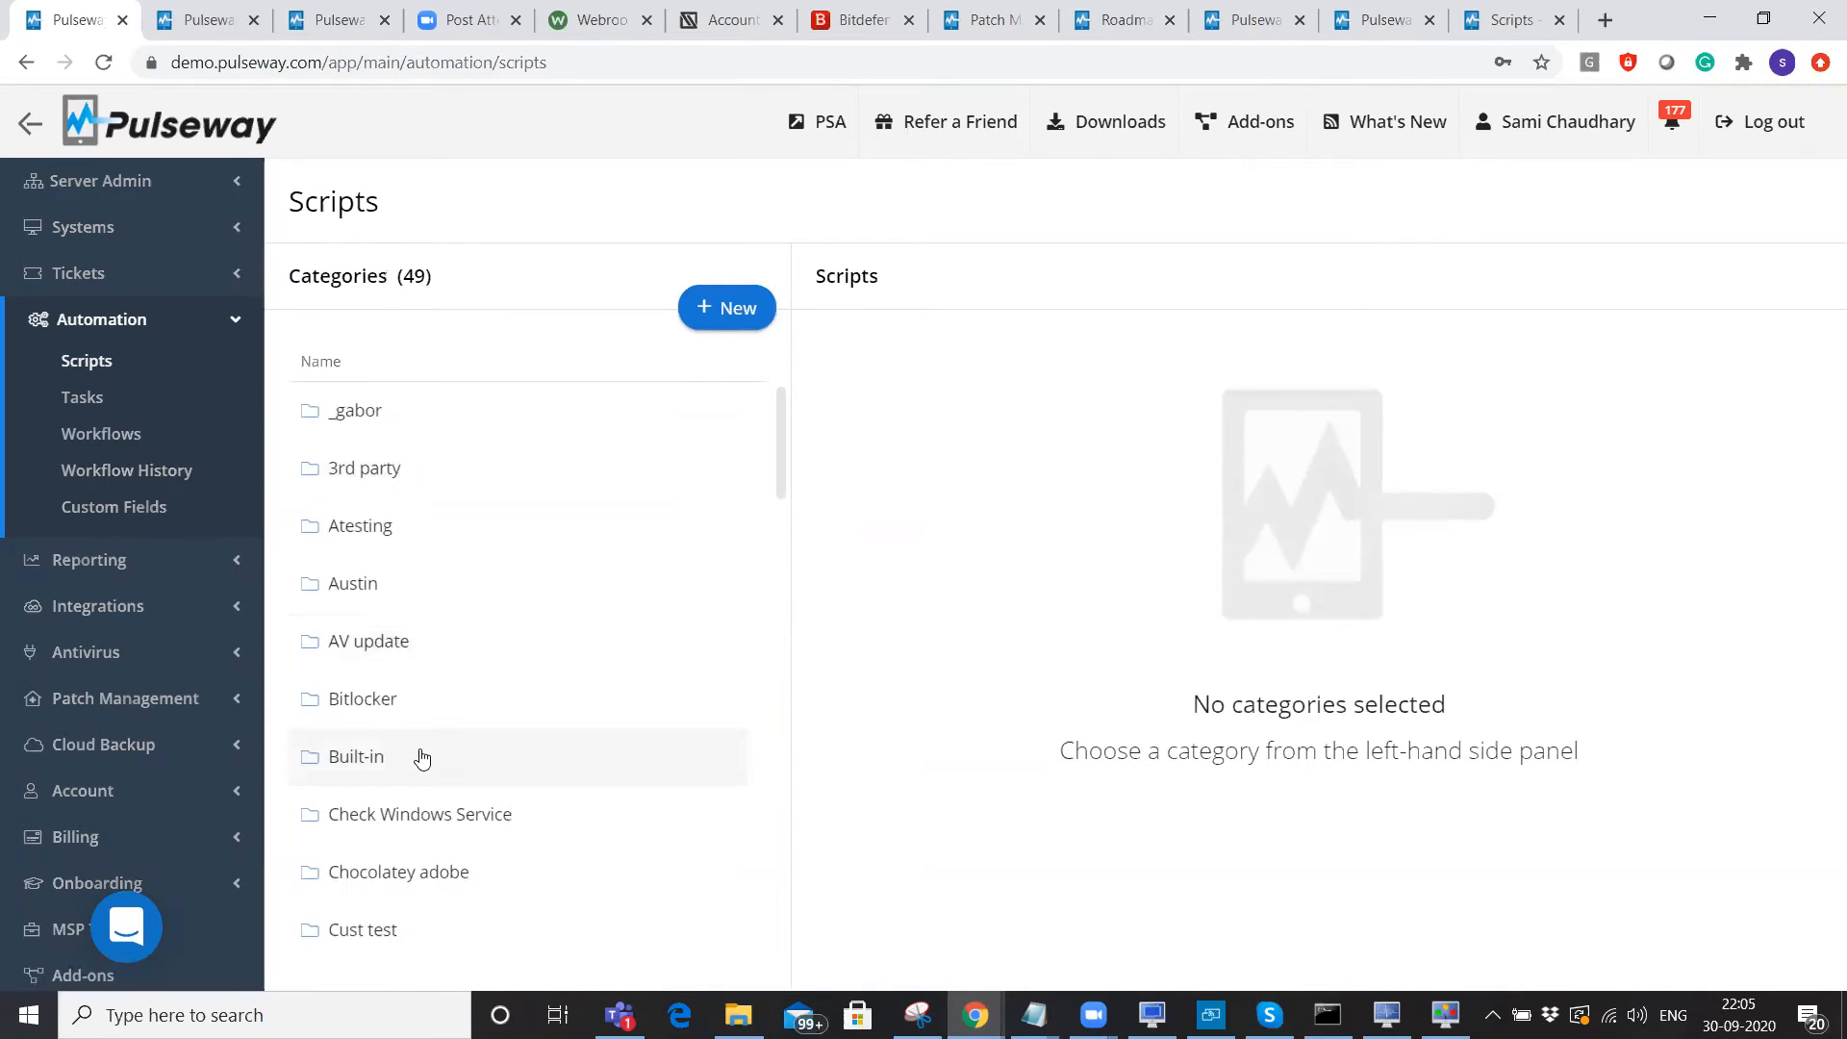
Create a new AV update script enabled for Windows with PowerShell as the script type.
left_click(604, 658)
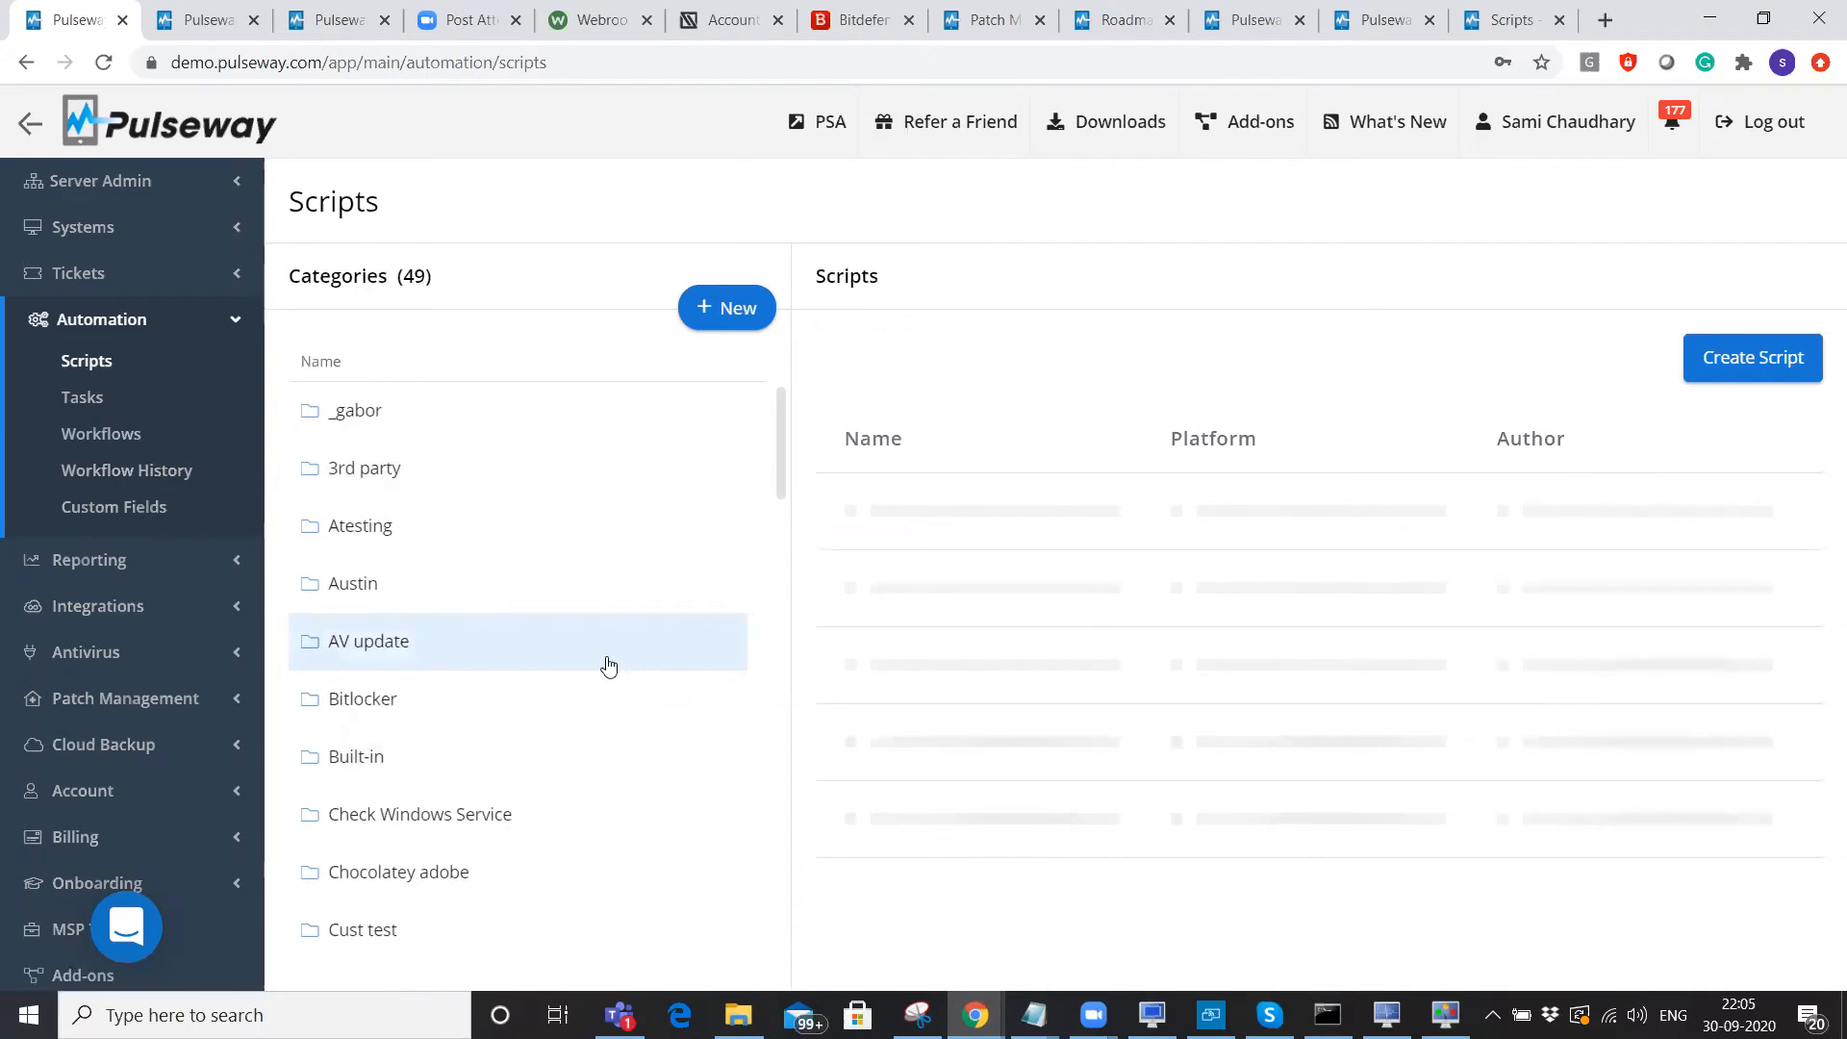
left_click(1798, 381)
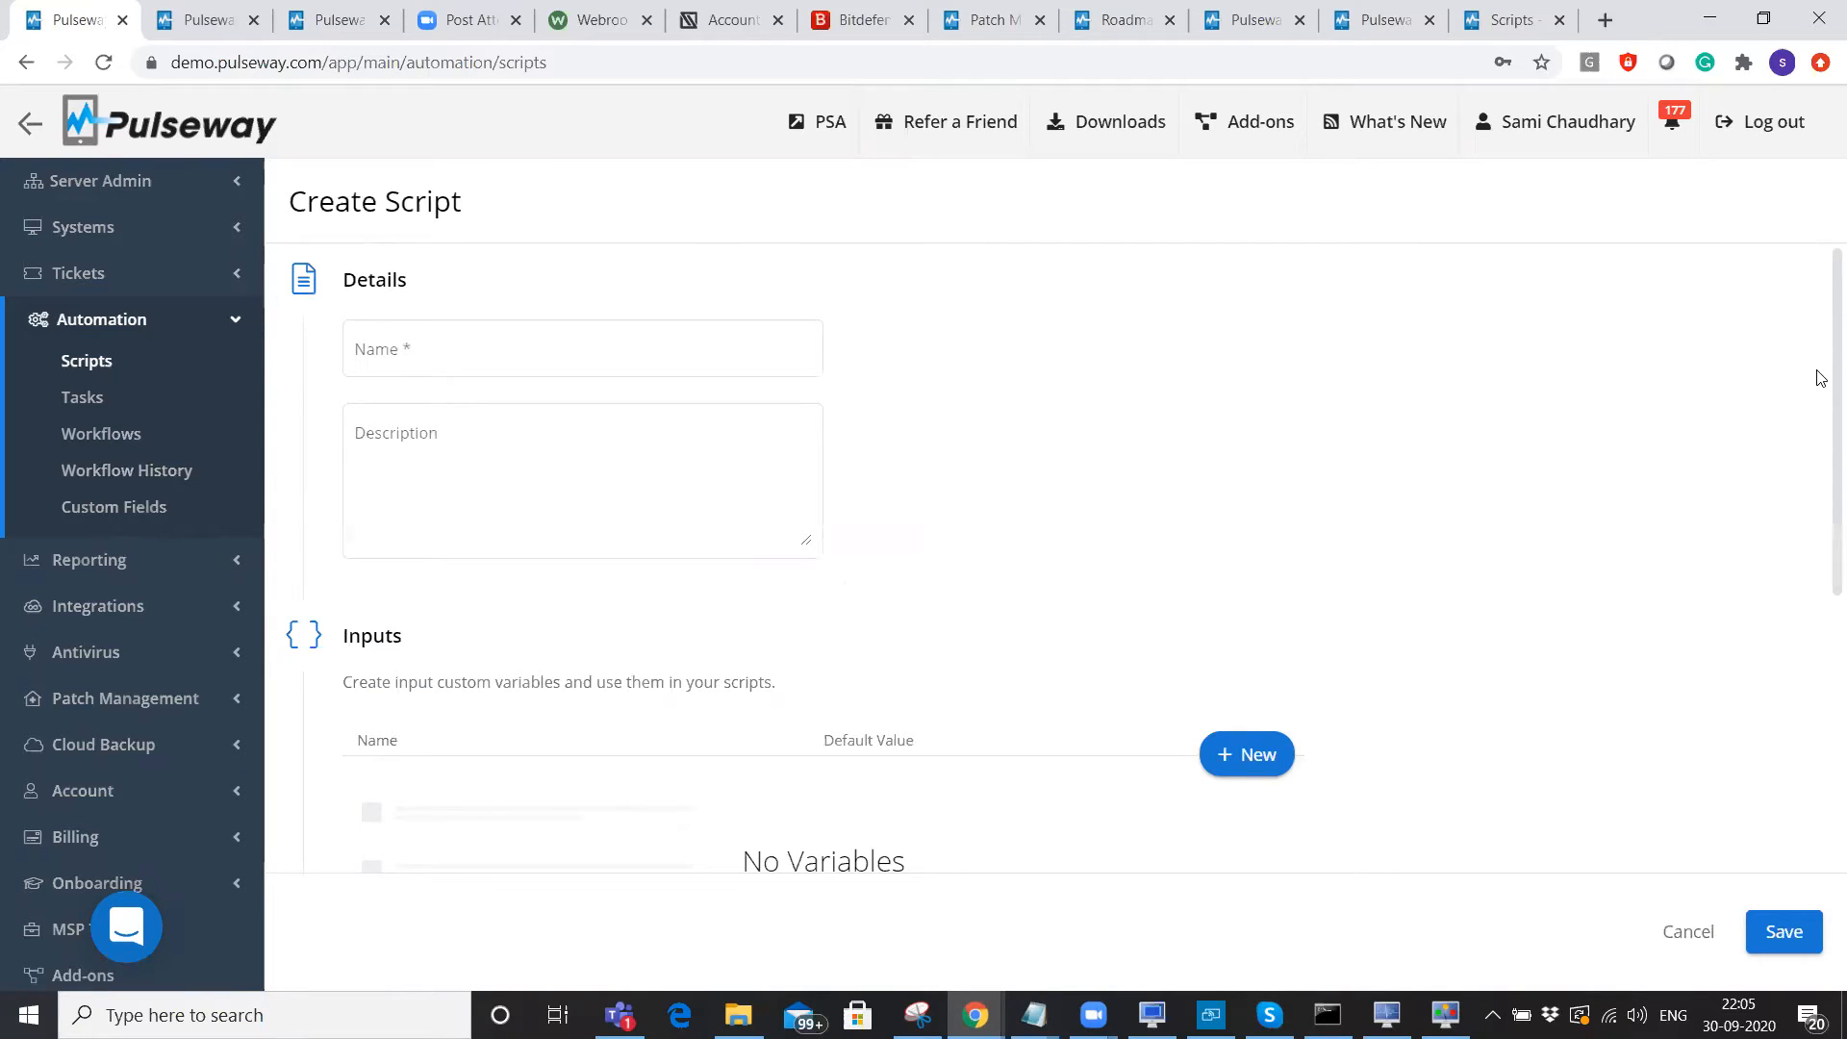
scroll(581, 733, "down", 8)
left_click(370, 702)
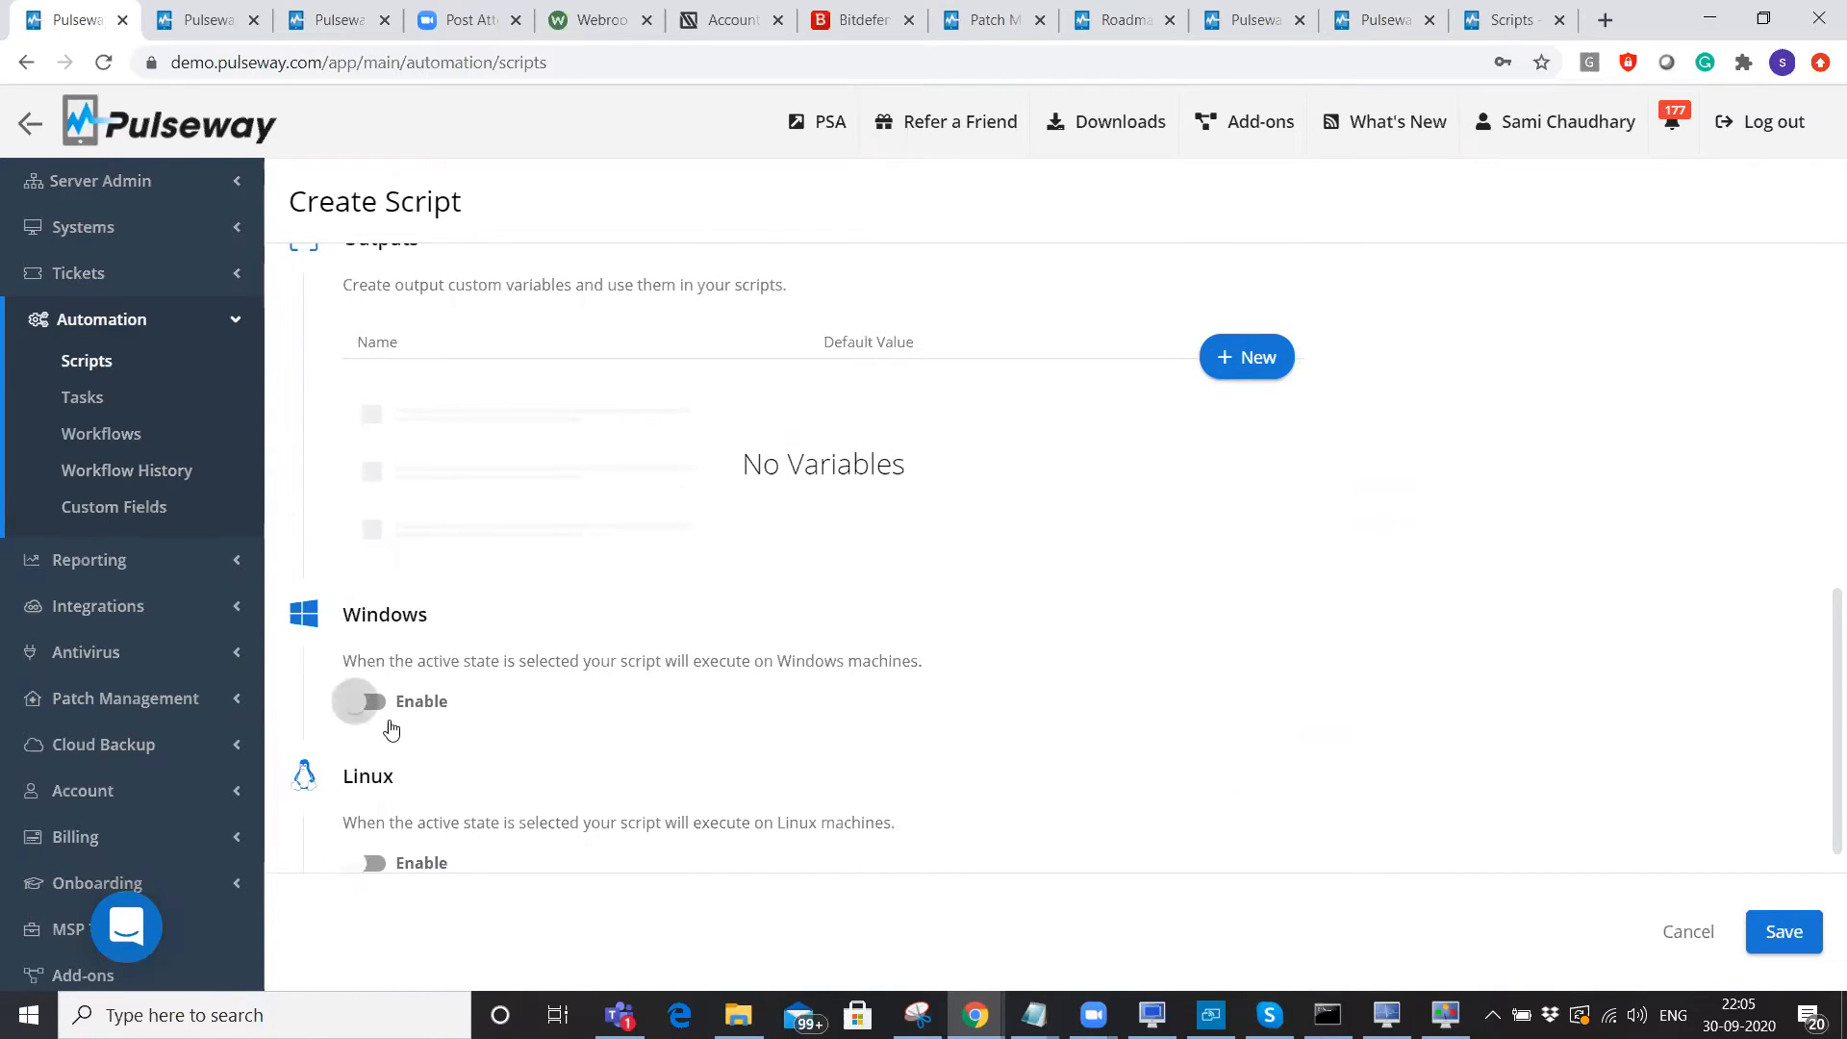
left_click(467, 787)
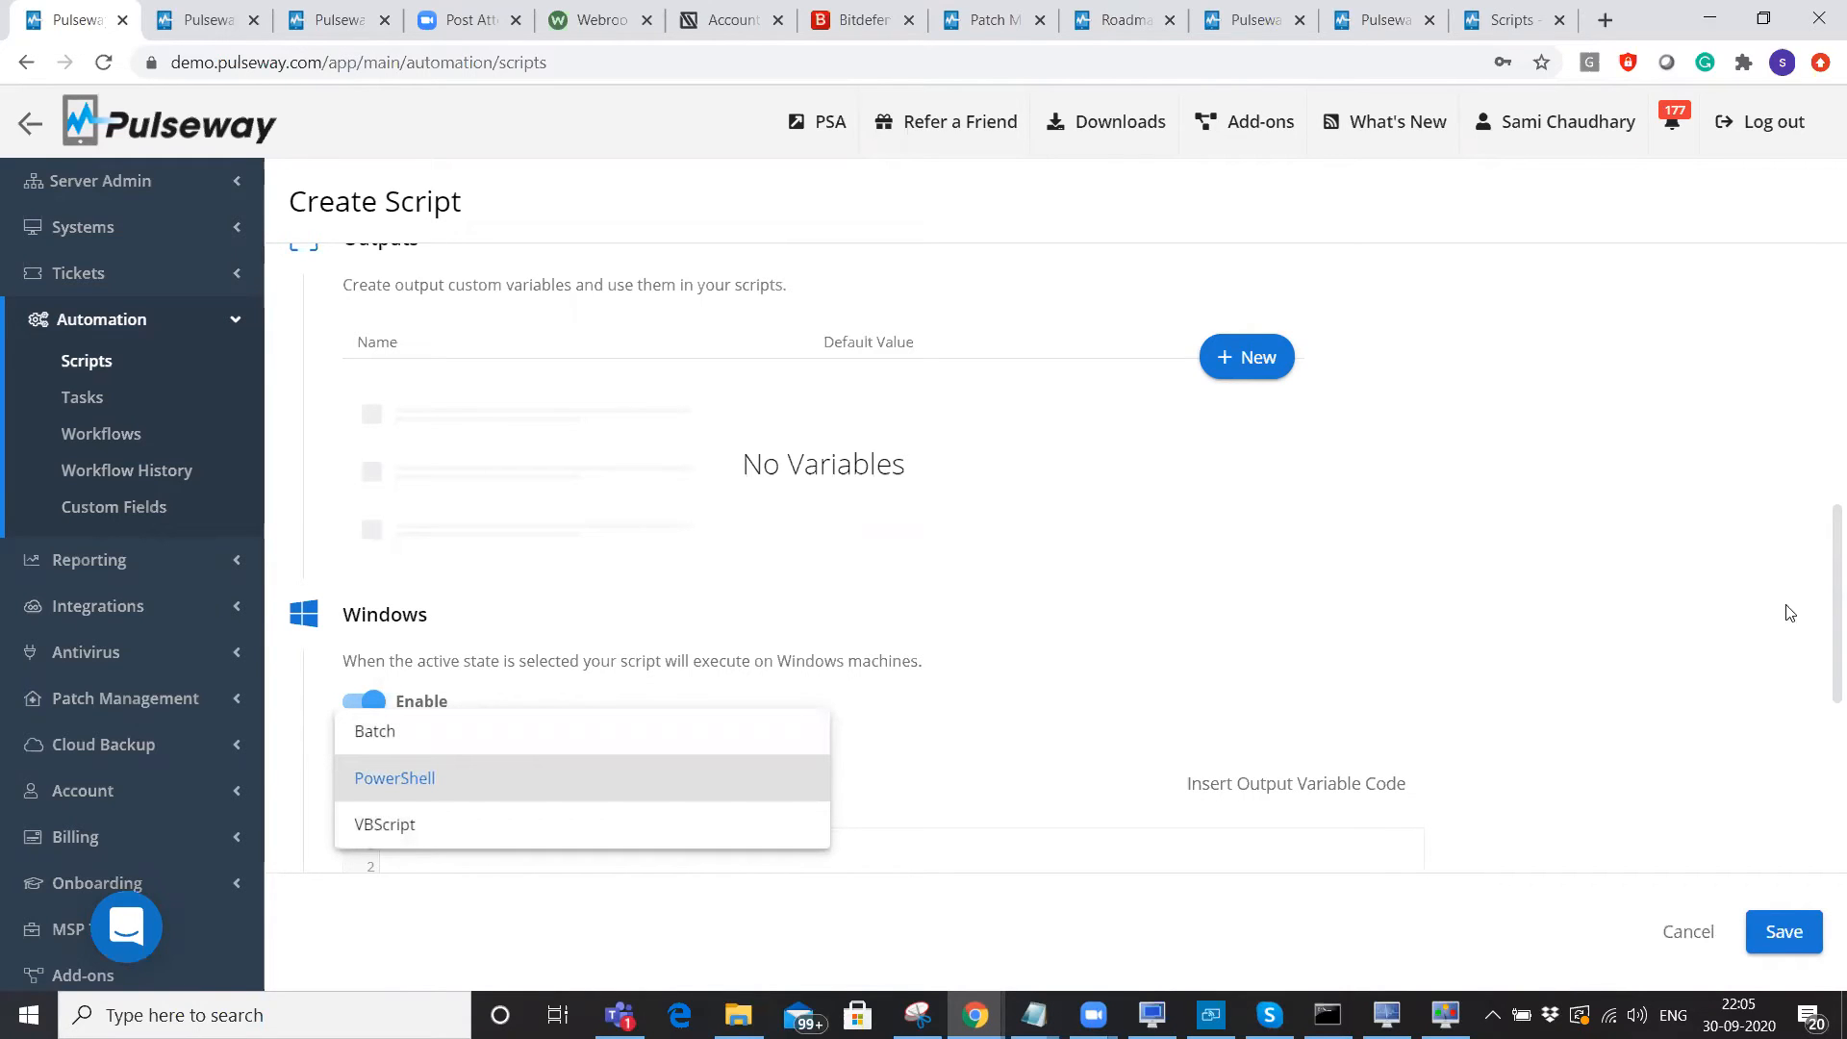
left_click(1819, 740)
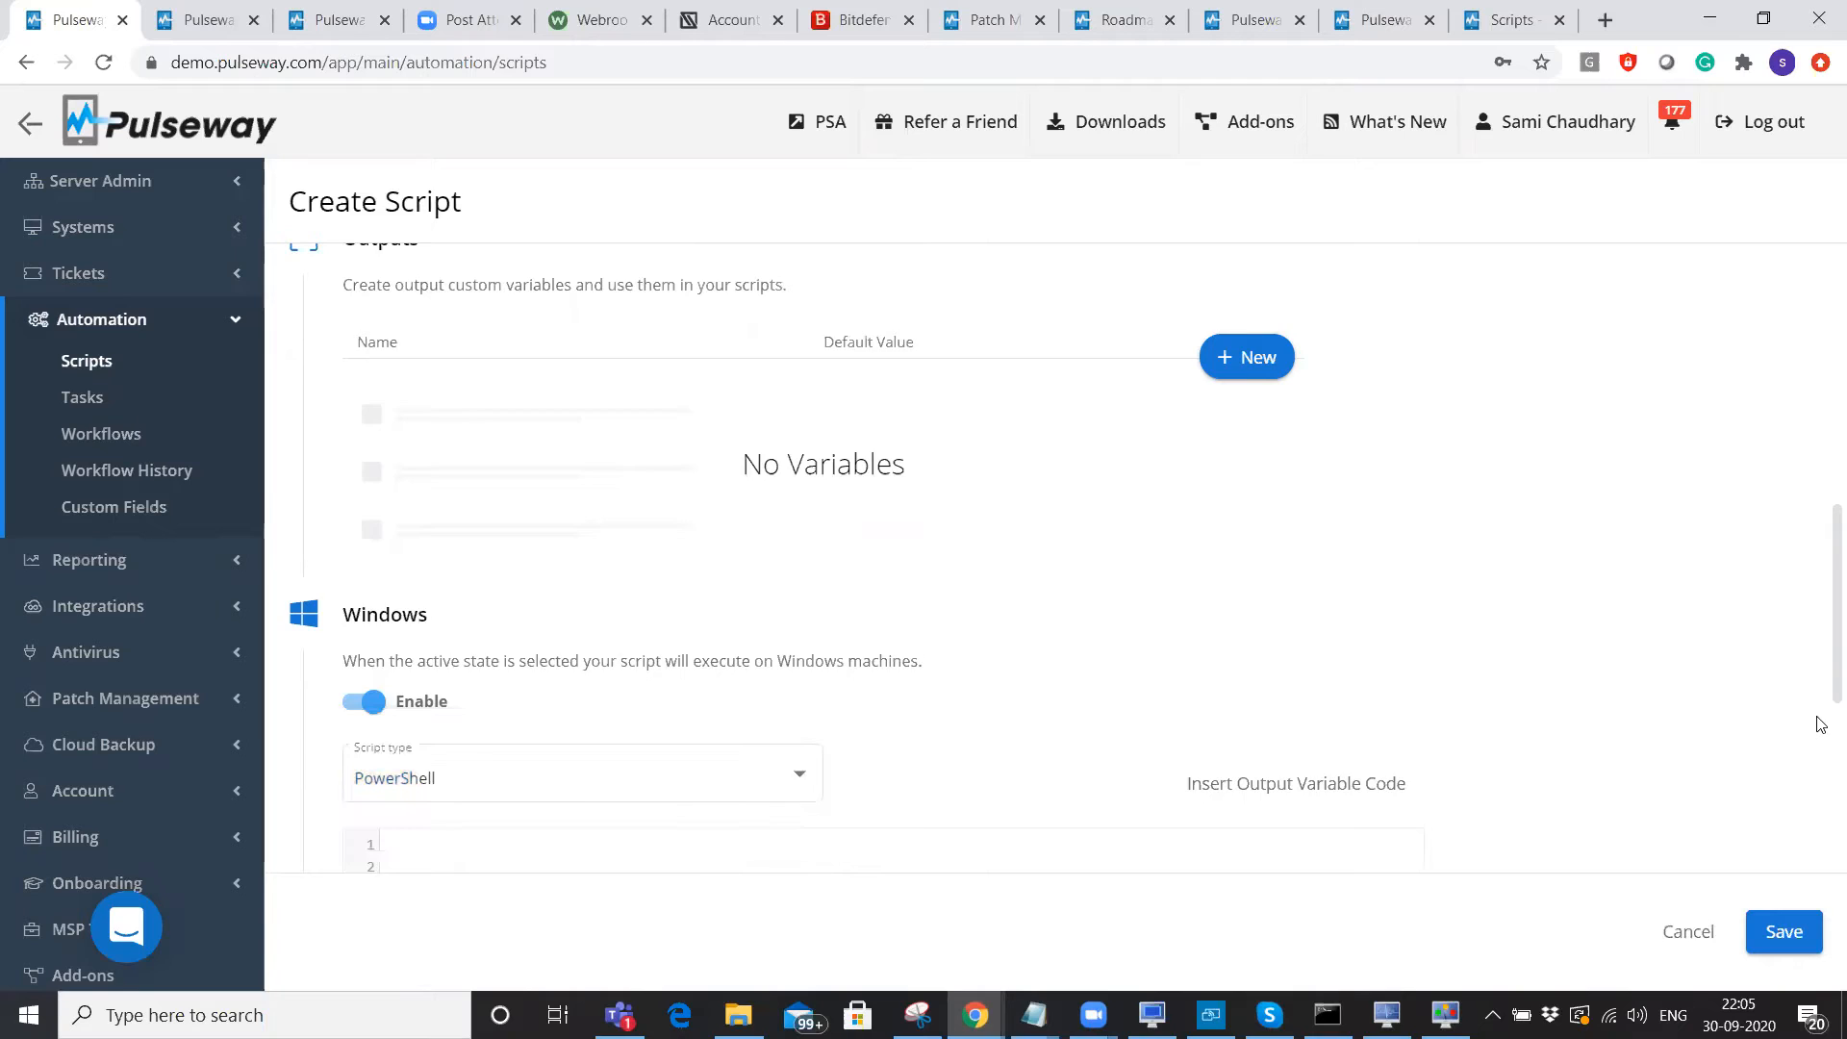
Enable the script for Linux as well, then bring the Group Policy editor back to the front.
scroll(1819, 739, "down", 5)
left_click(412, 836)
scroll(499, 718, "down", 3)
left_click_drag(1821, 783, 1818, 586)
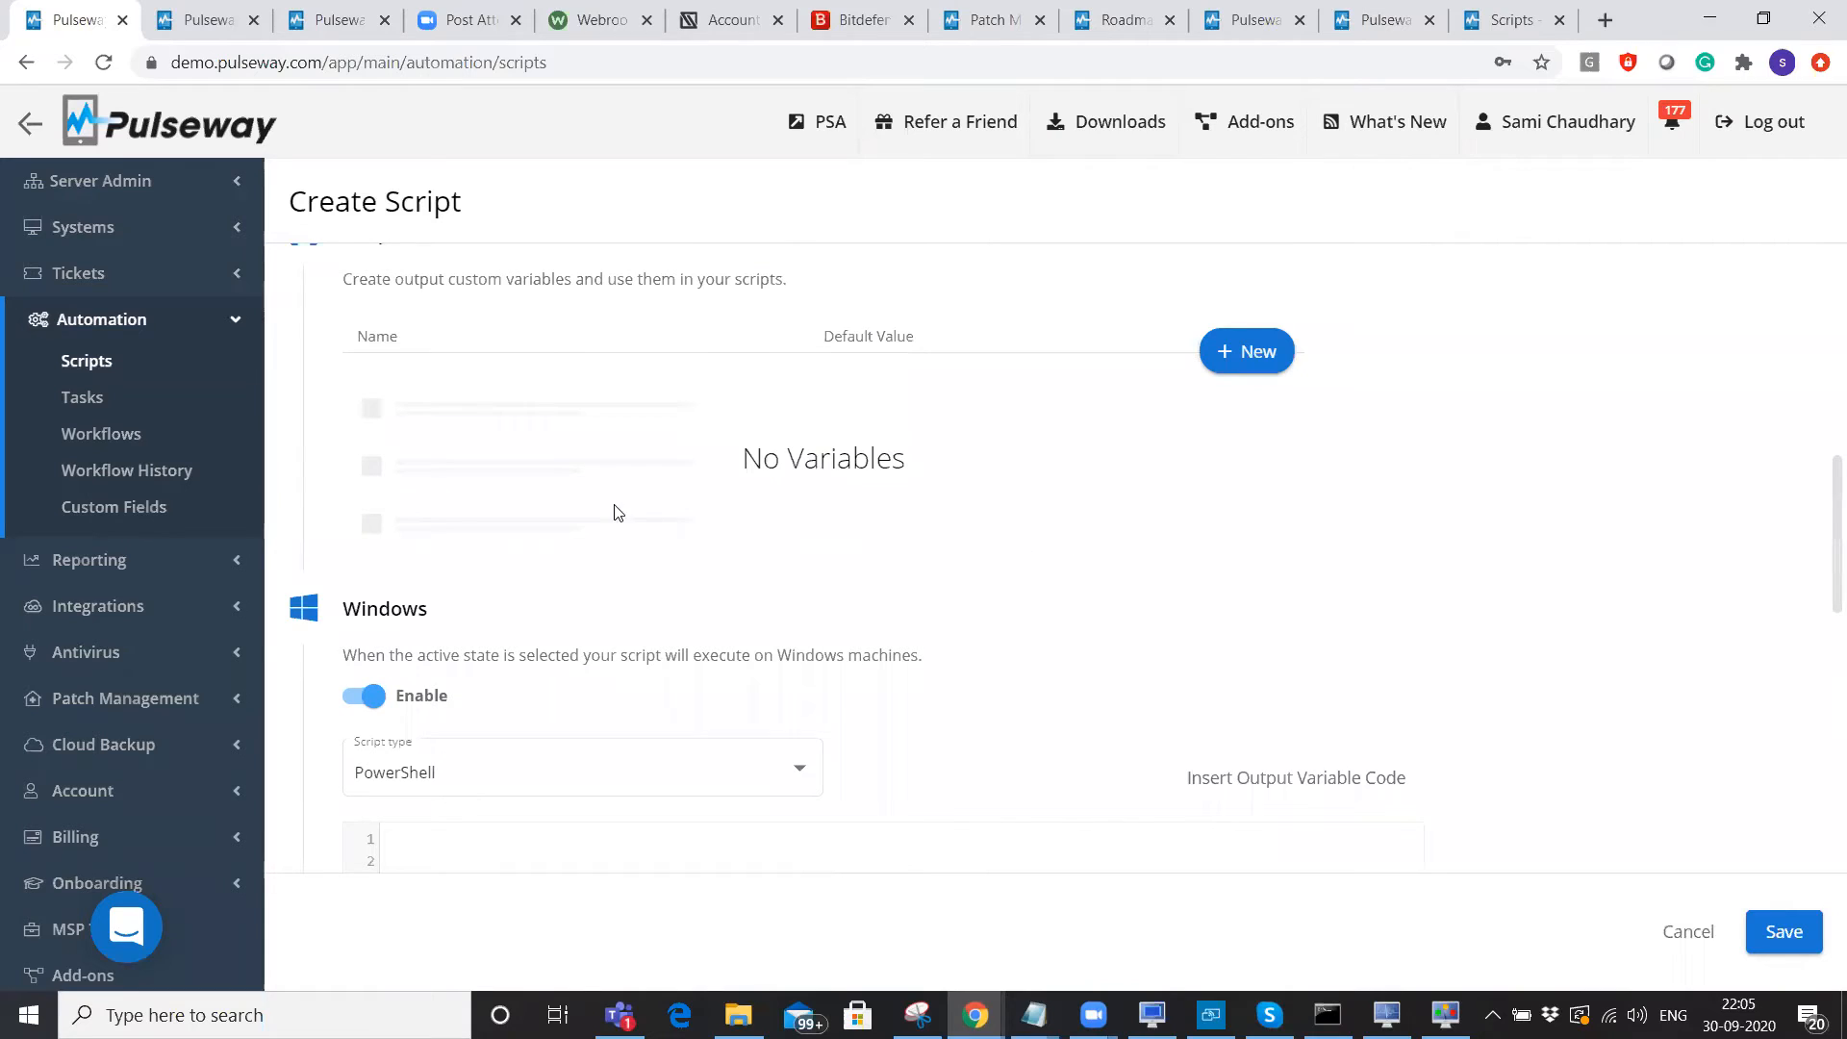
scroll(876, 536, "up", 1)
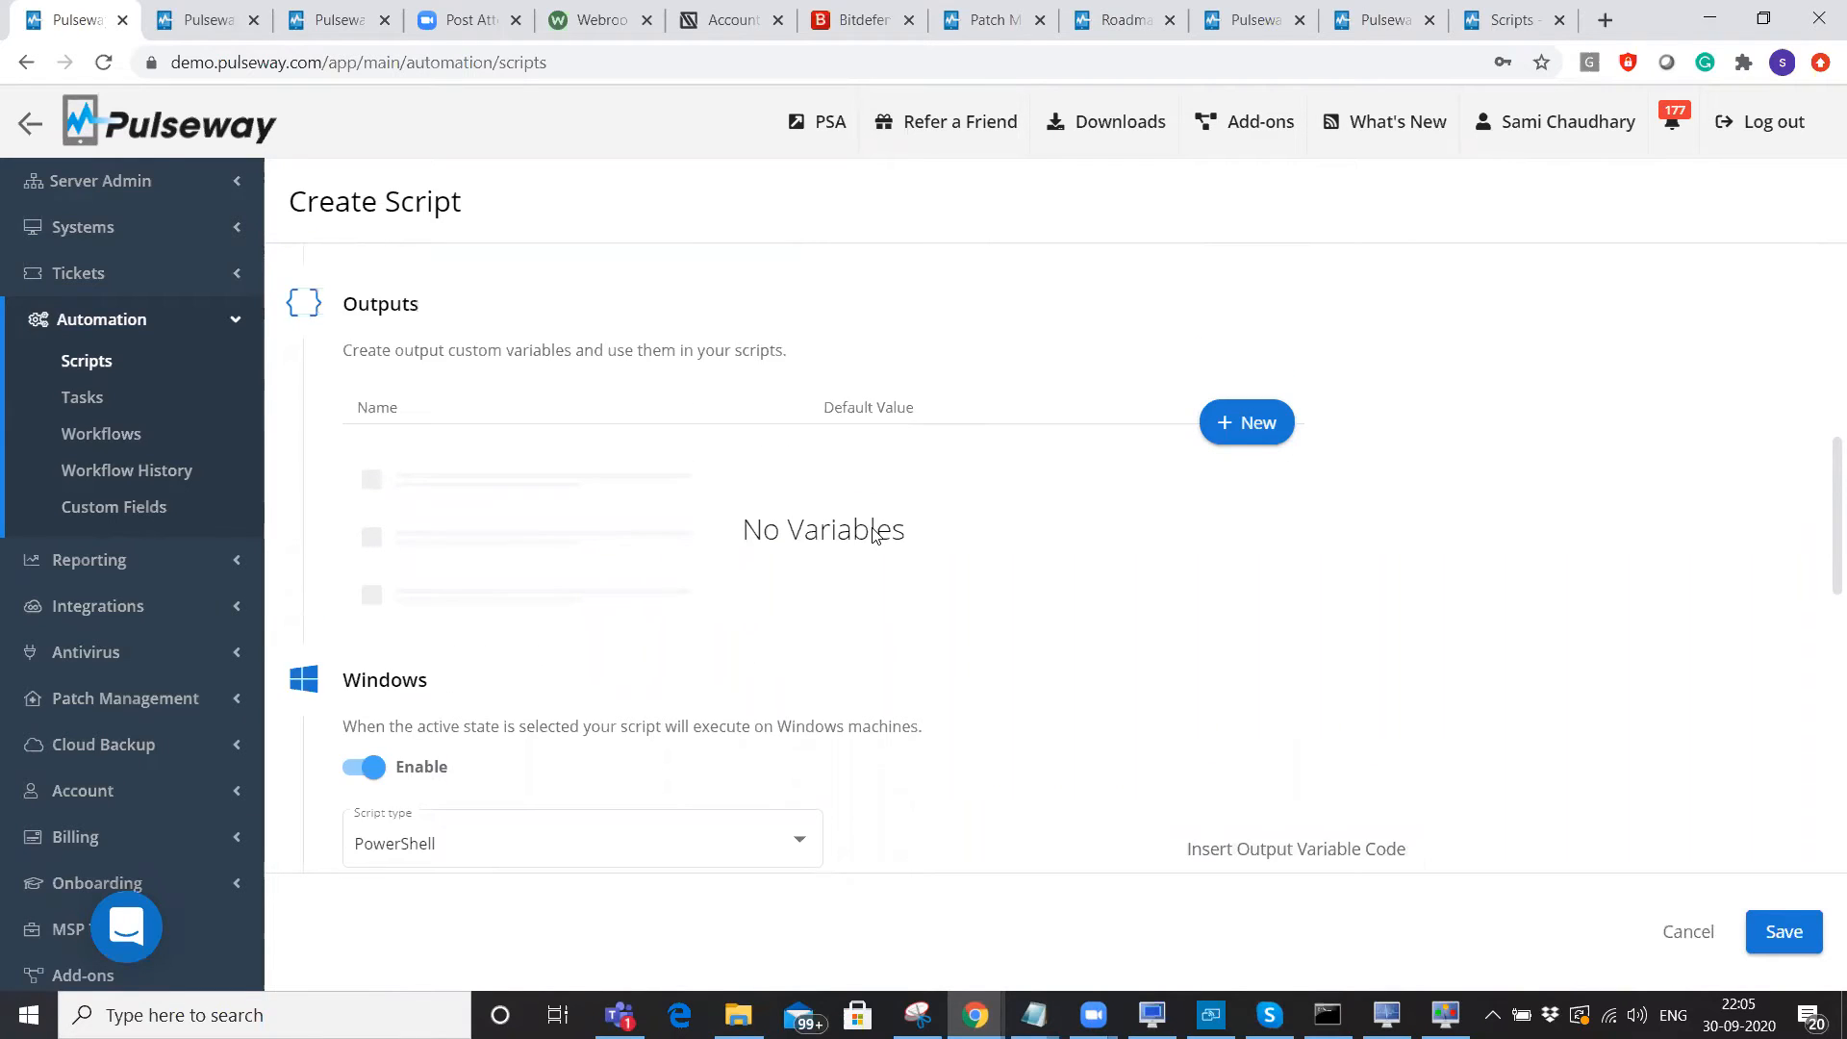
scroll(875, 536, "up", 5)
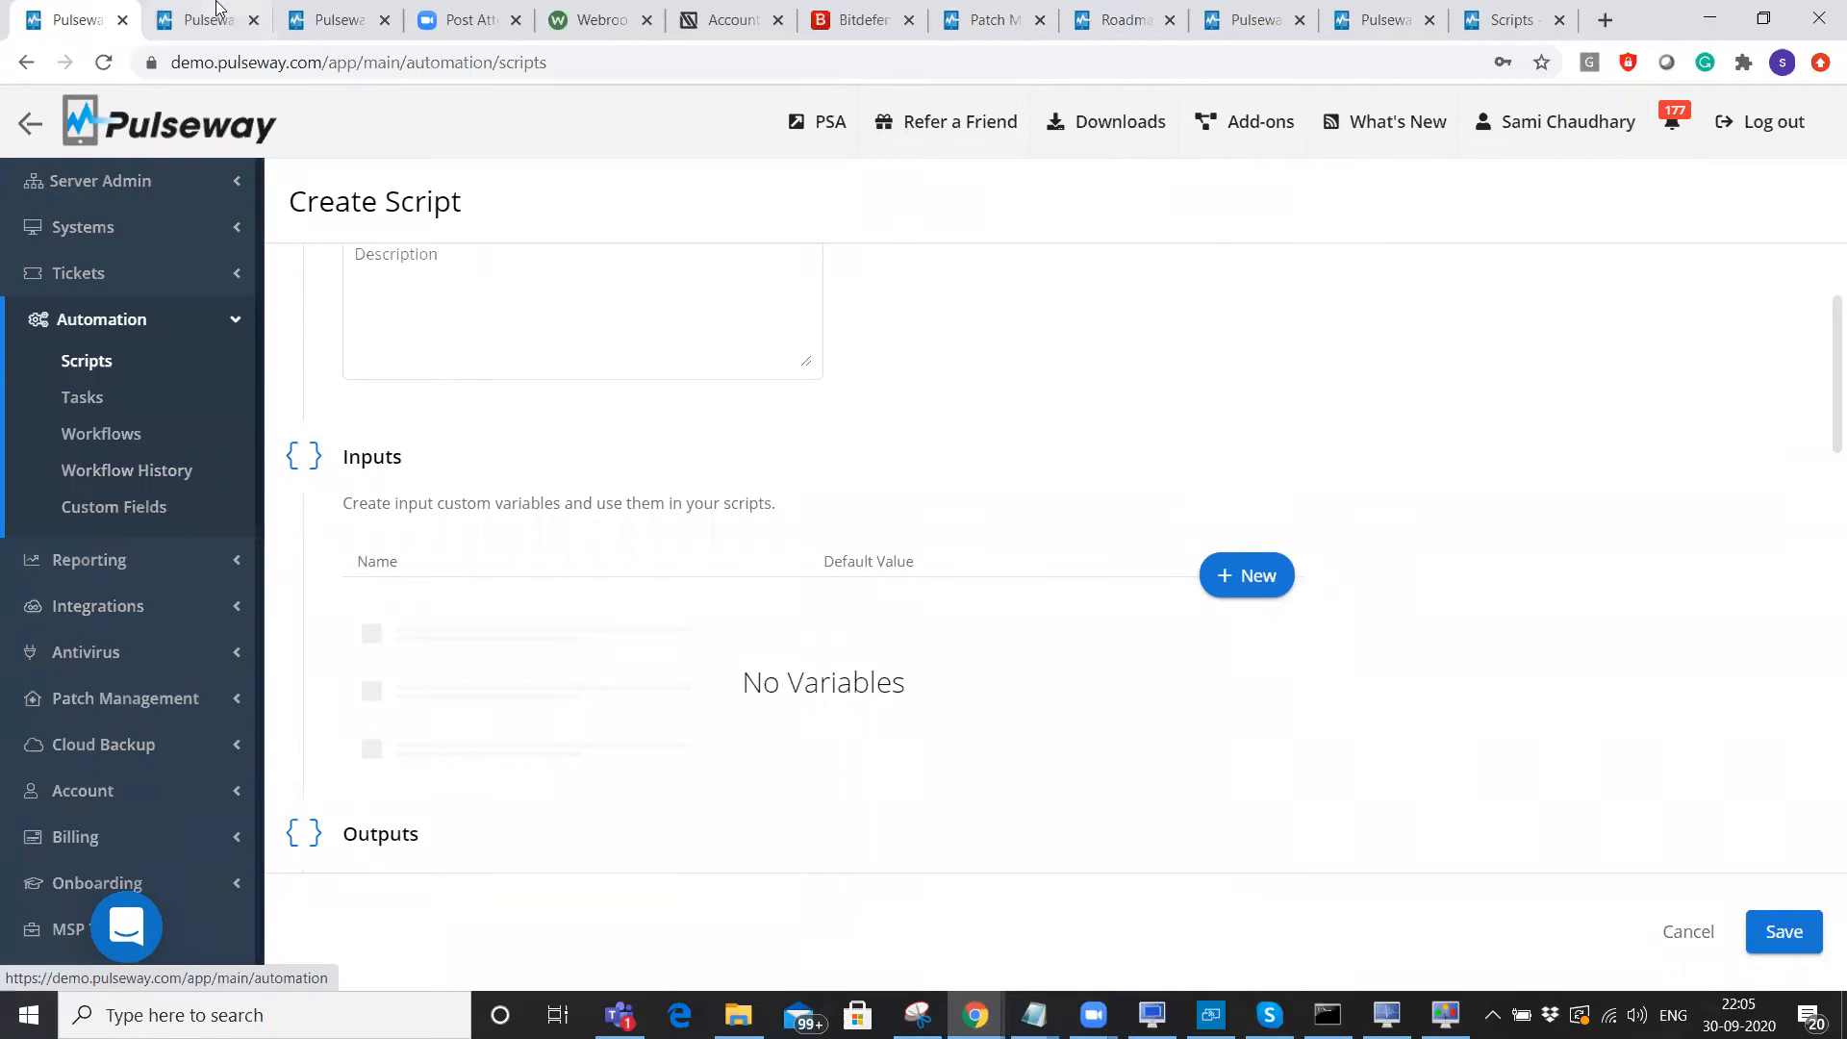
key("ctrl+Tab")
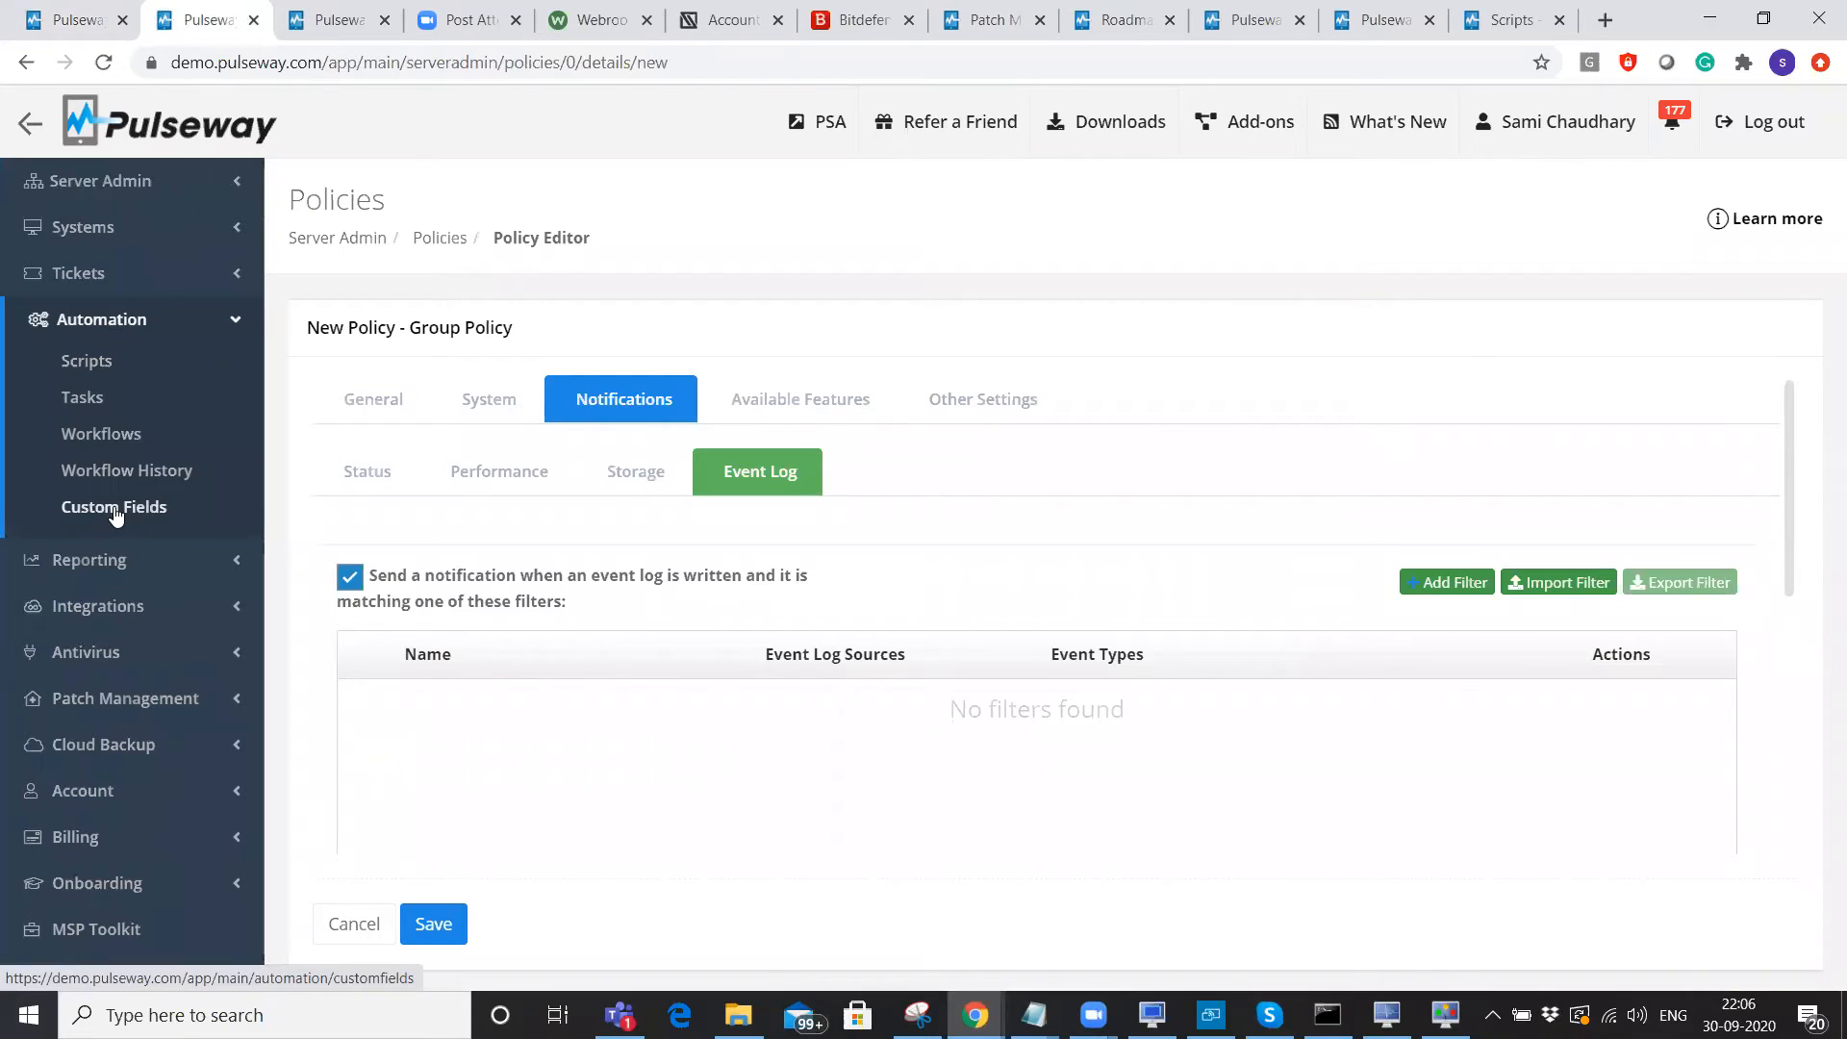
Start a new custom field of Boolean type with its default value left at No.
left_click(115, 510)
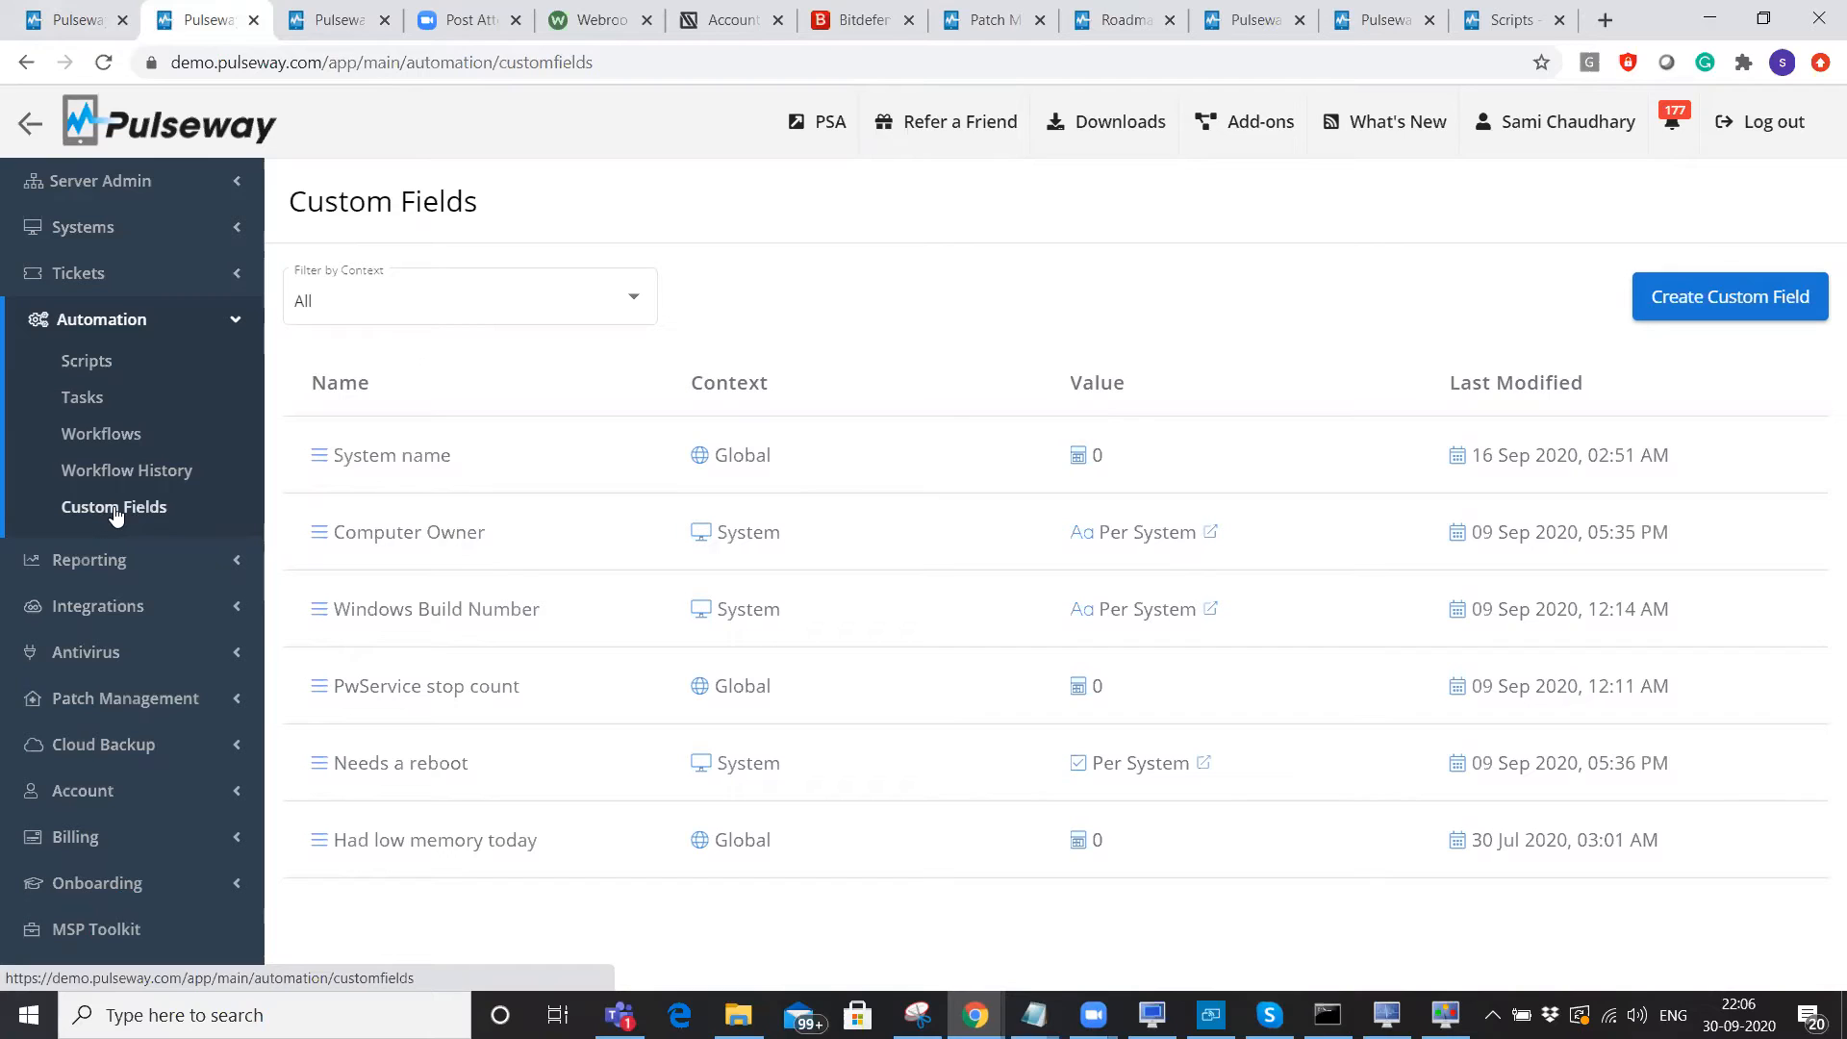
left_click(1724, 305)
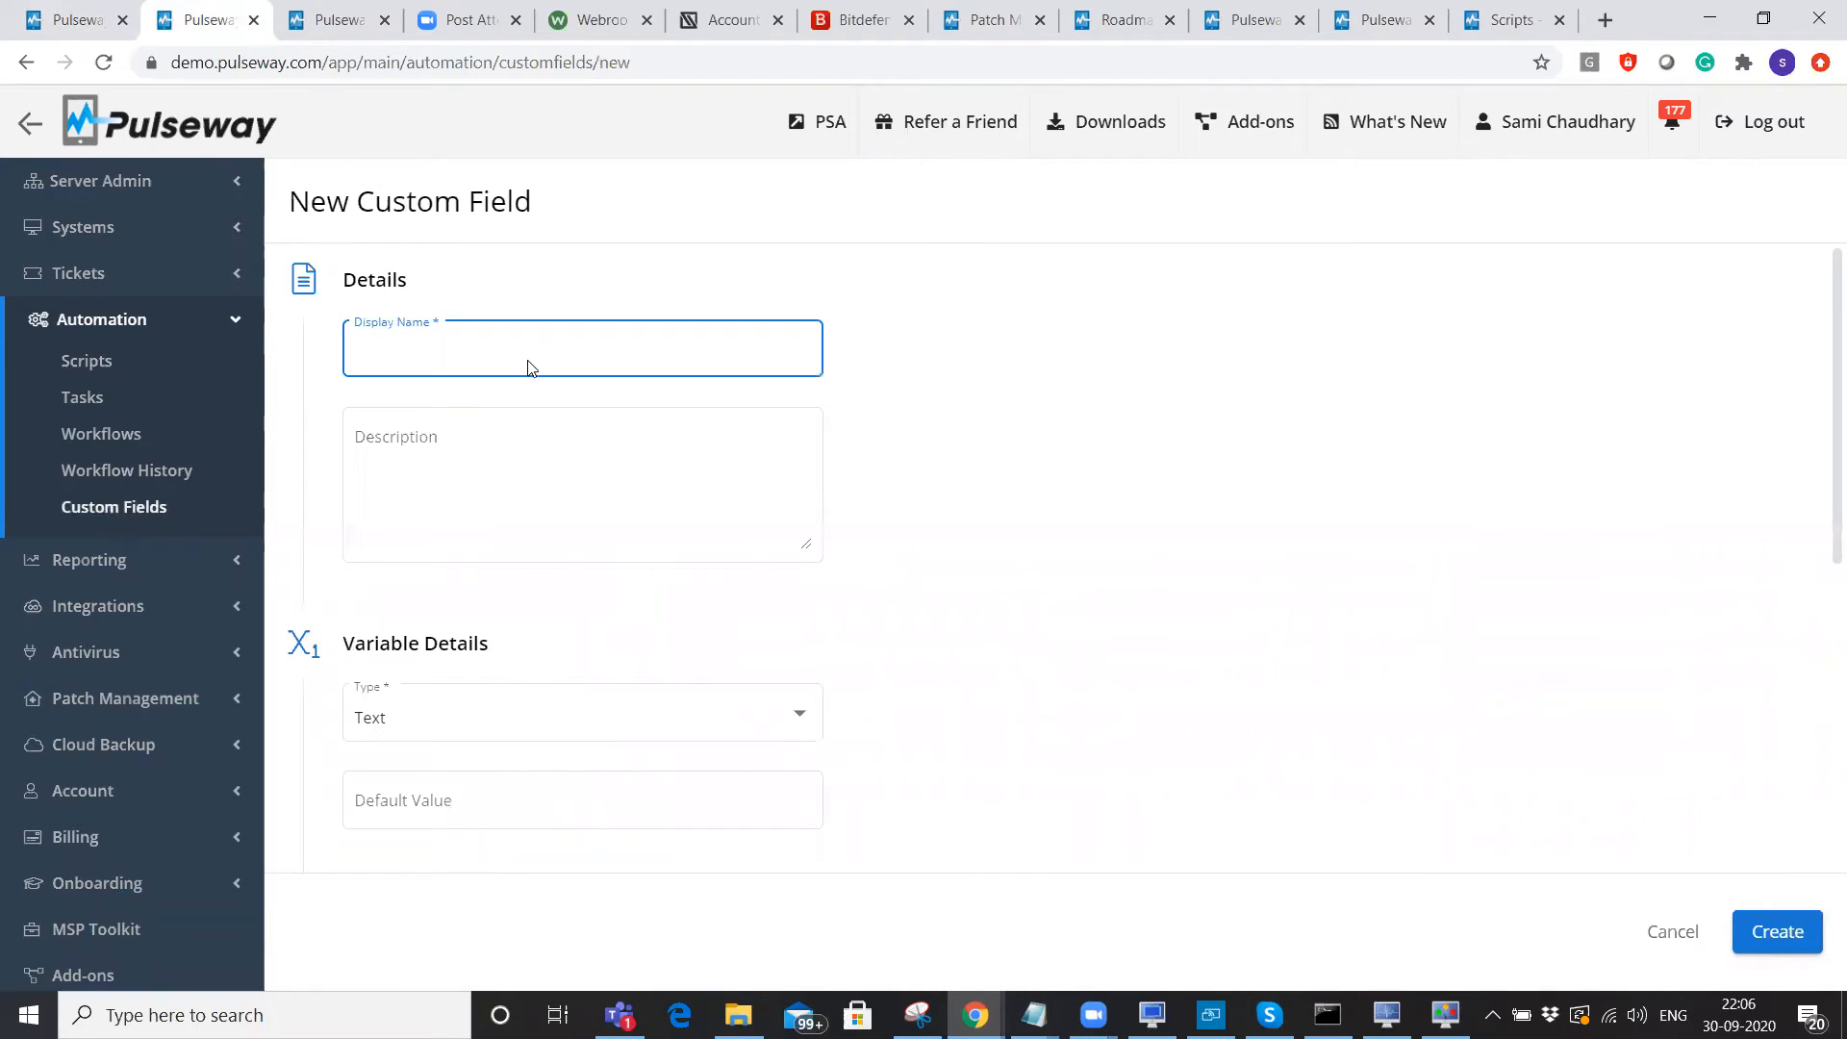
scroll(798, 477, "down", 2)
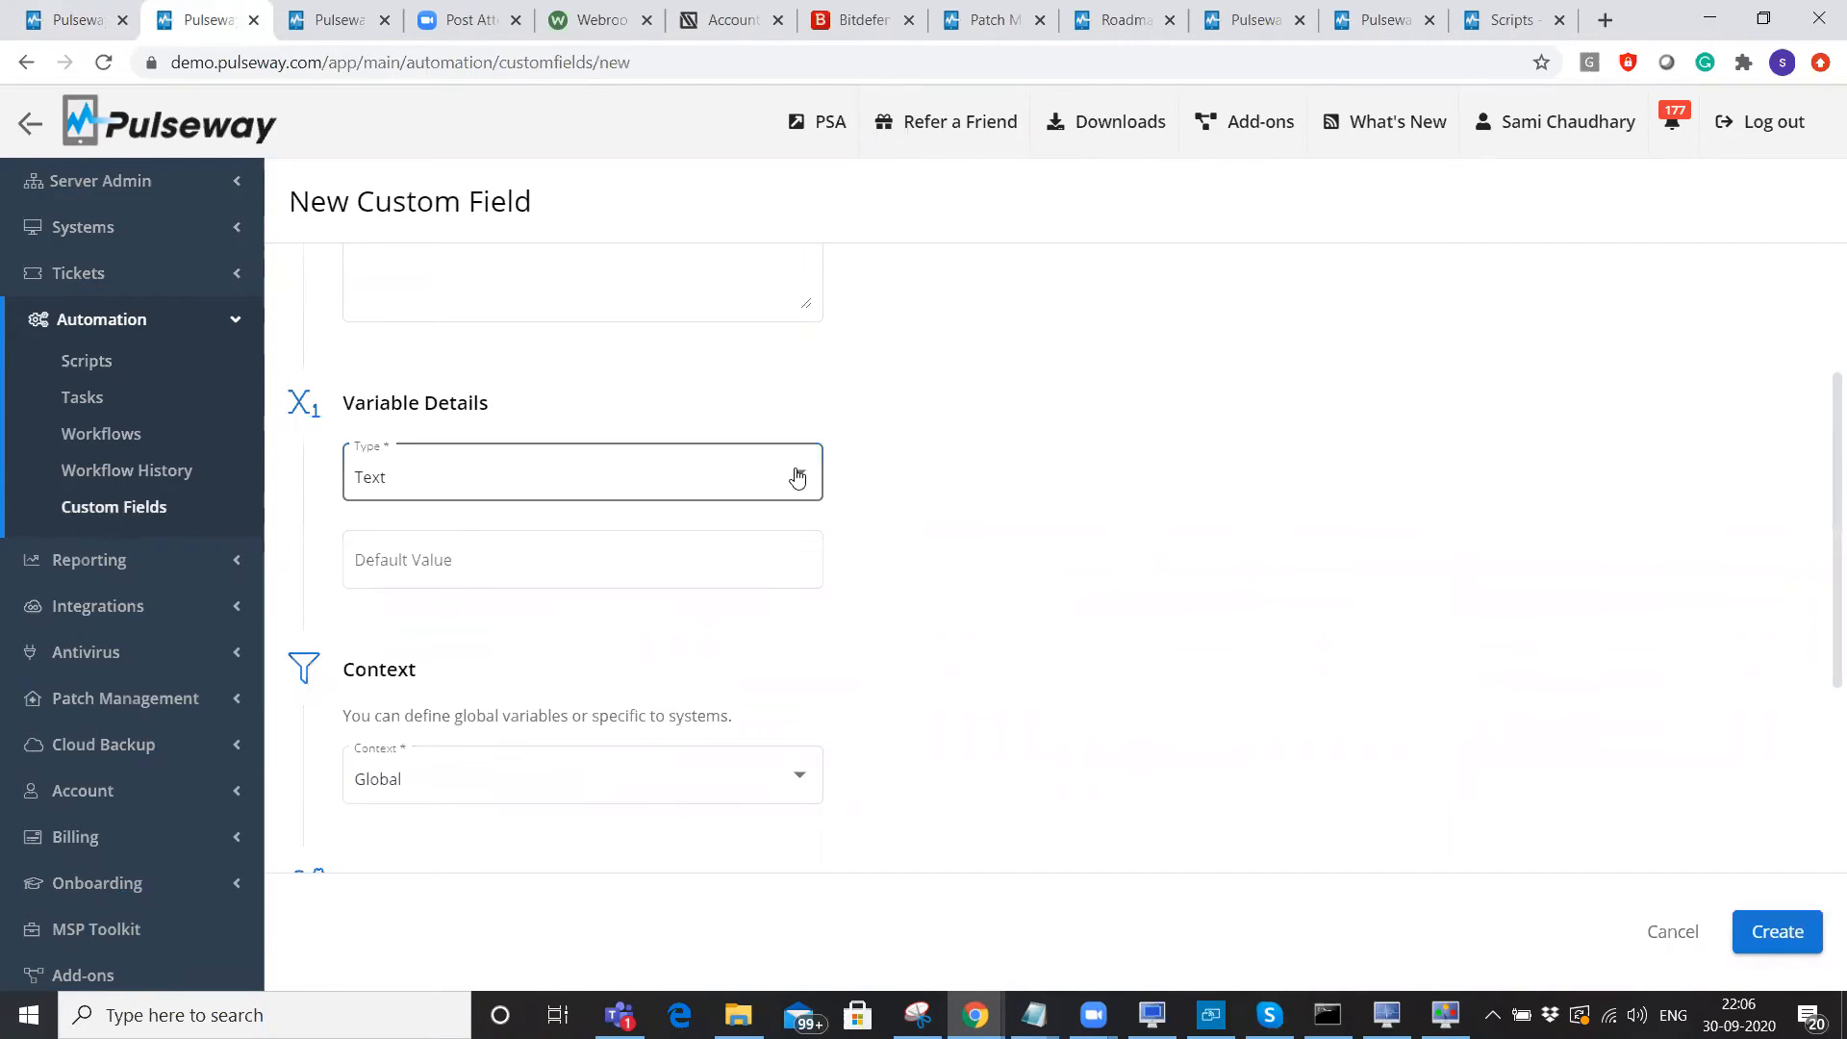
left_click(797, 477)
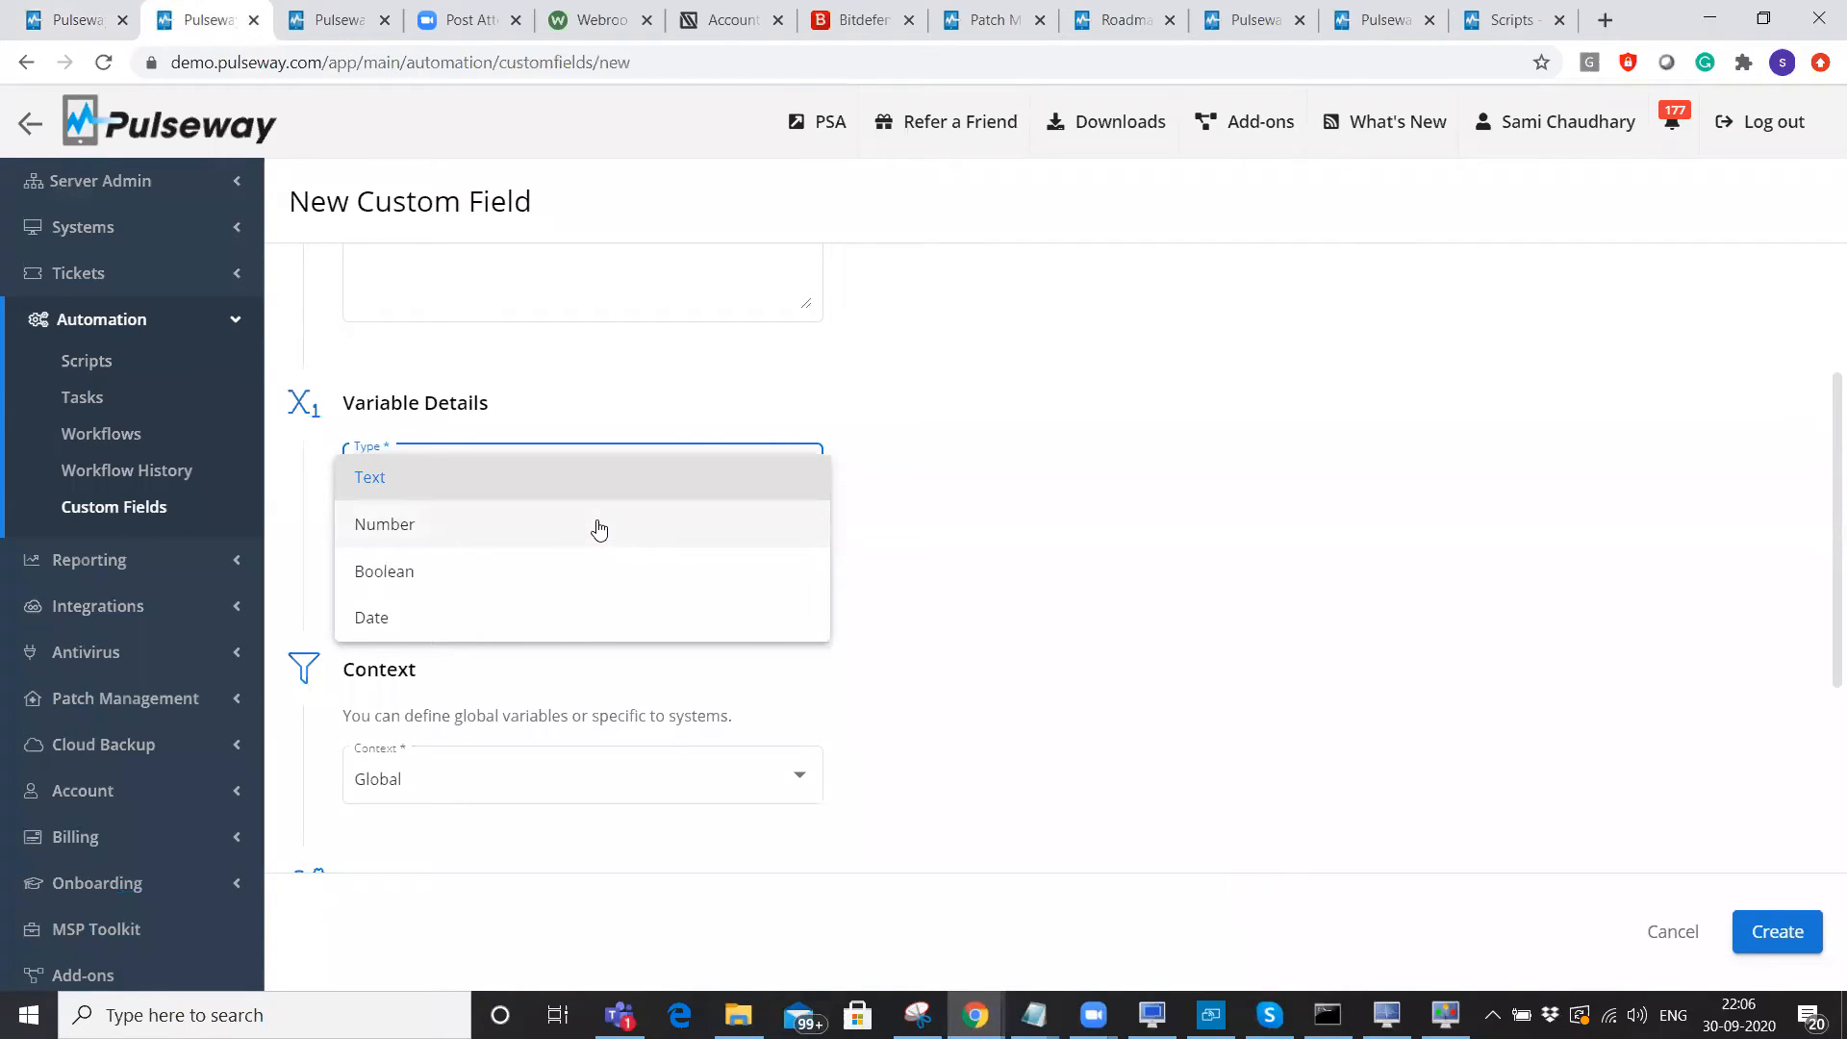
left_click(442, 570)
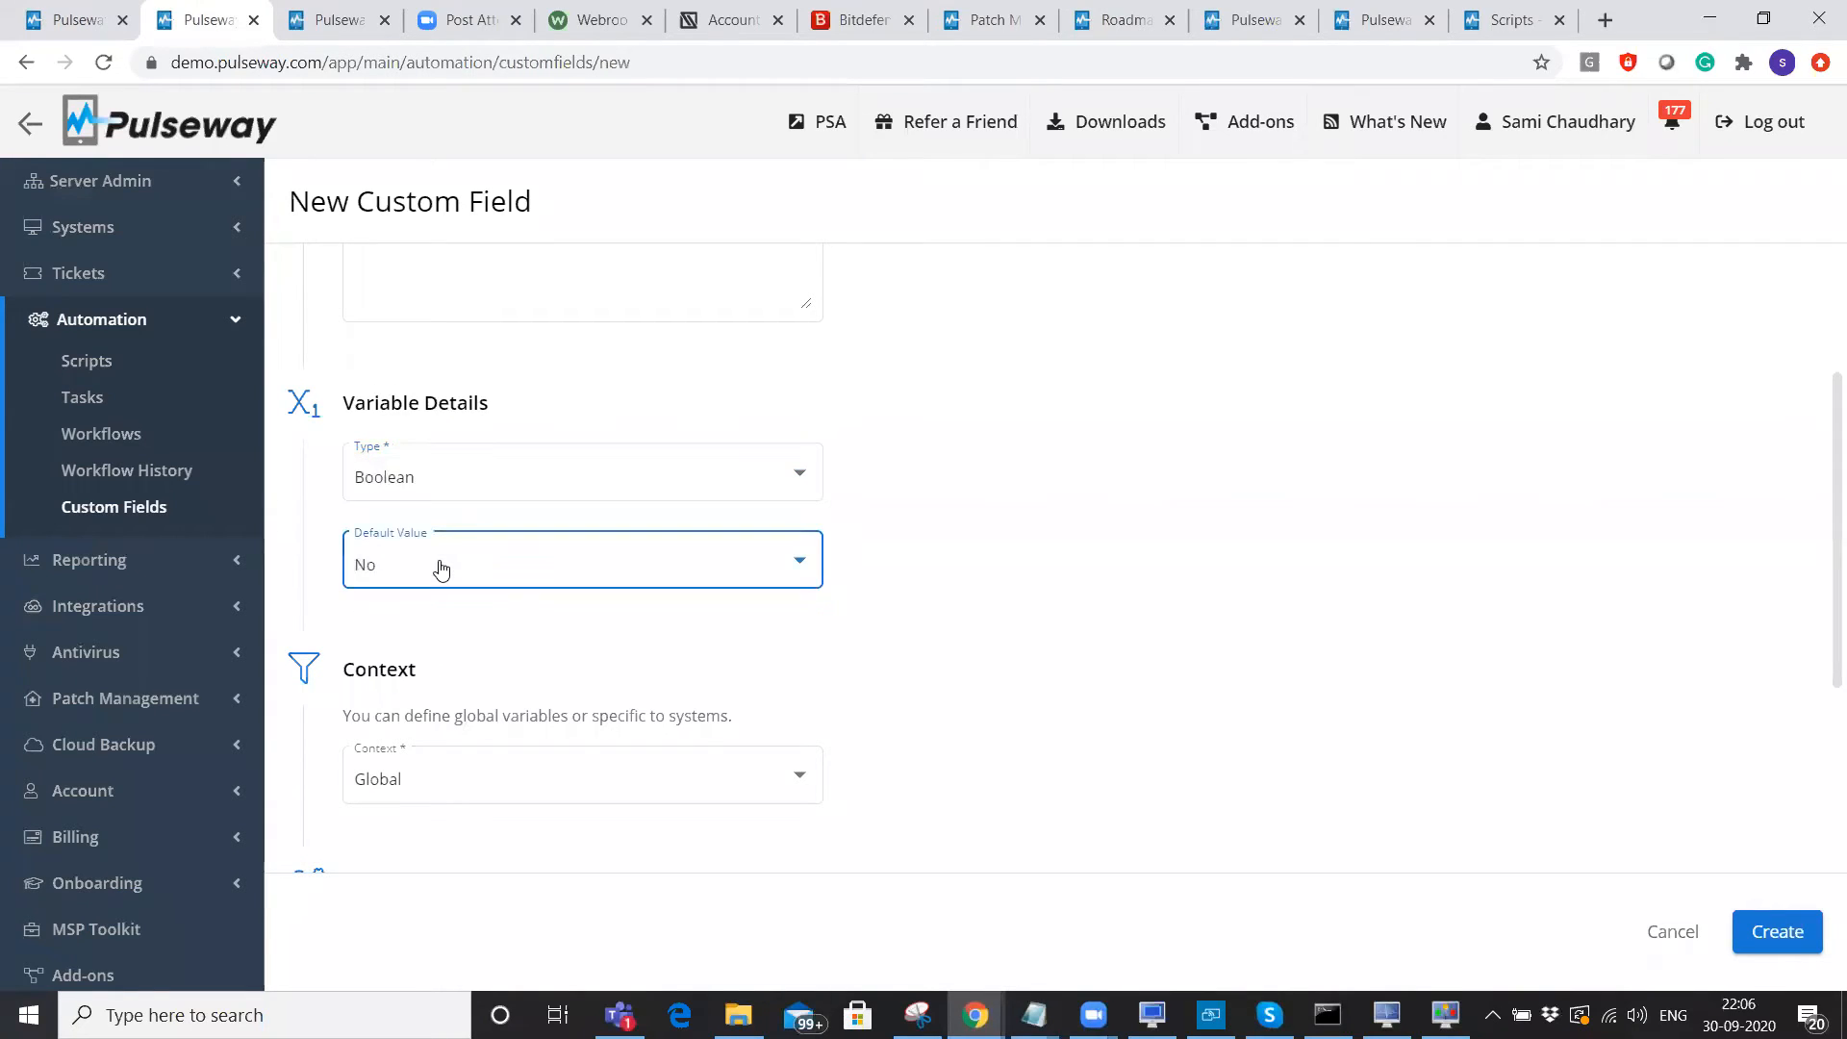
left_click(441, 569)
left_click(940, 565)
left_click(732, 488)
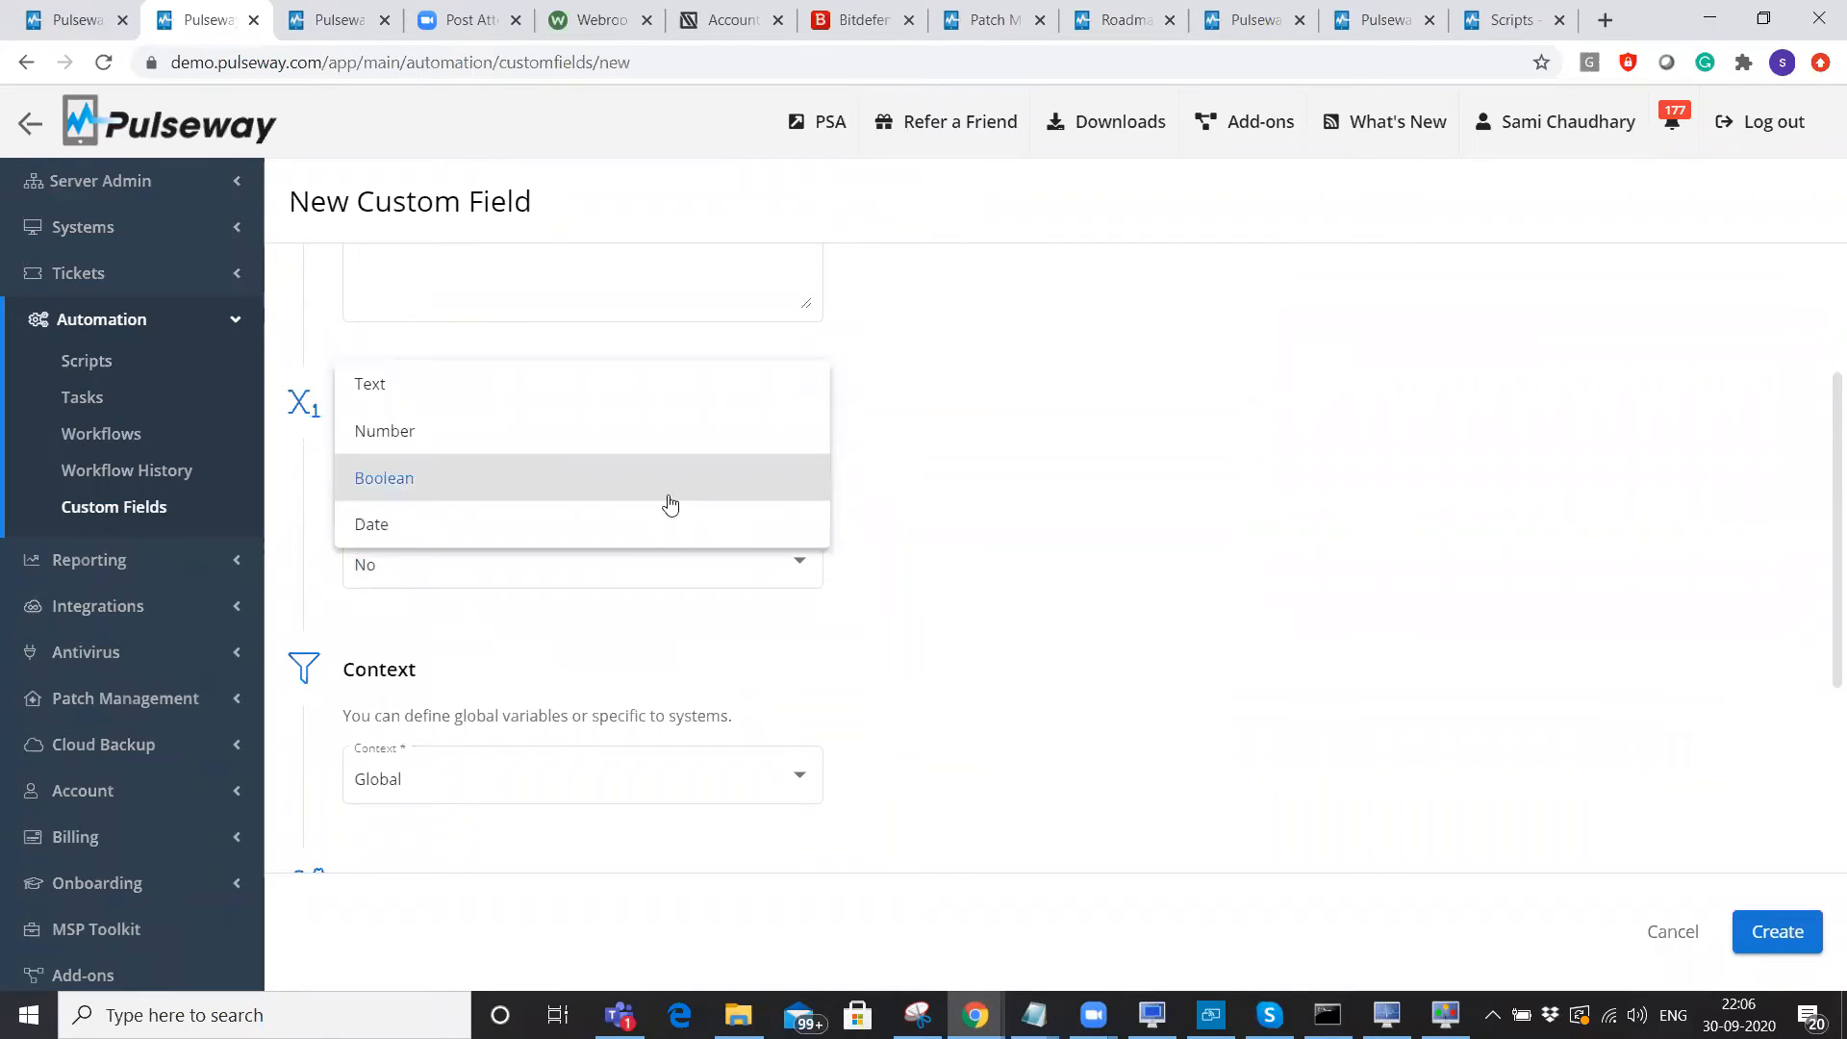
left_click(824, 552)
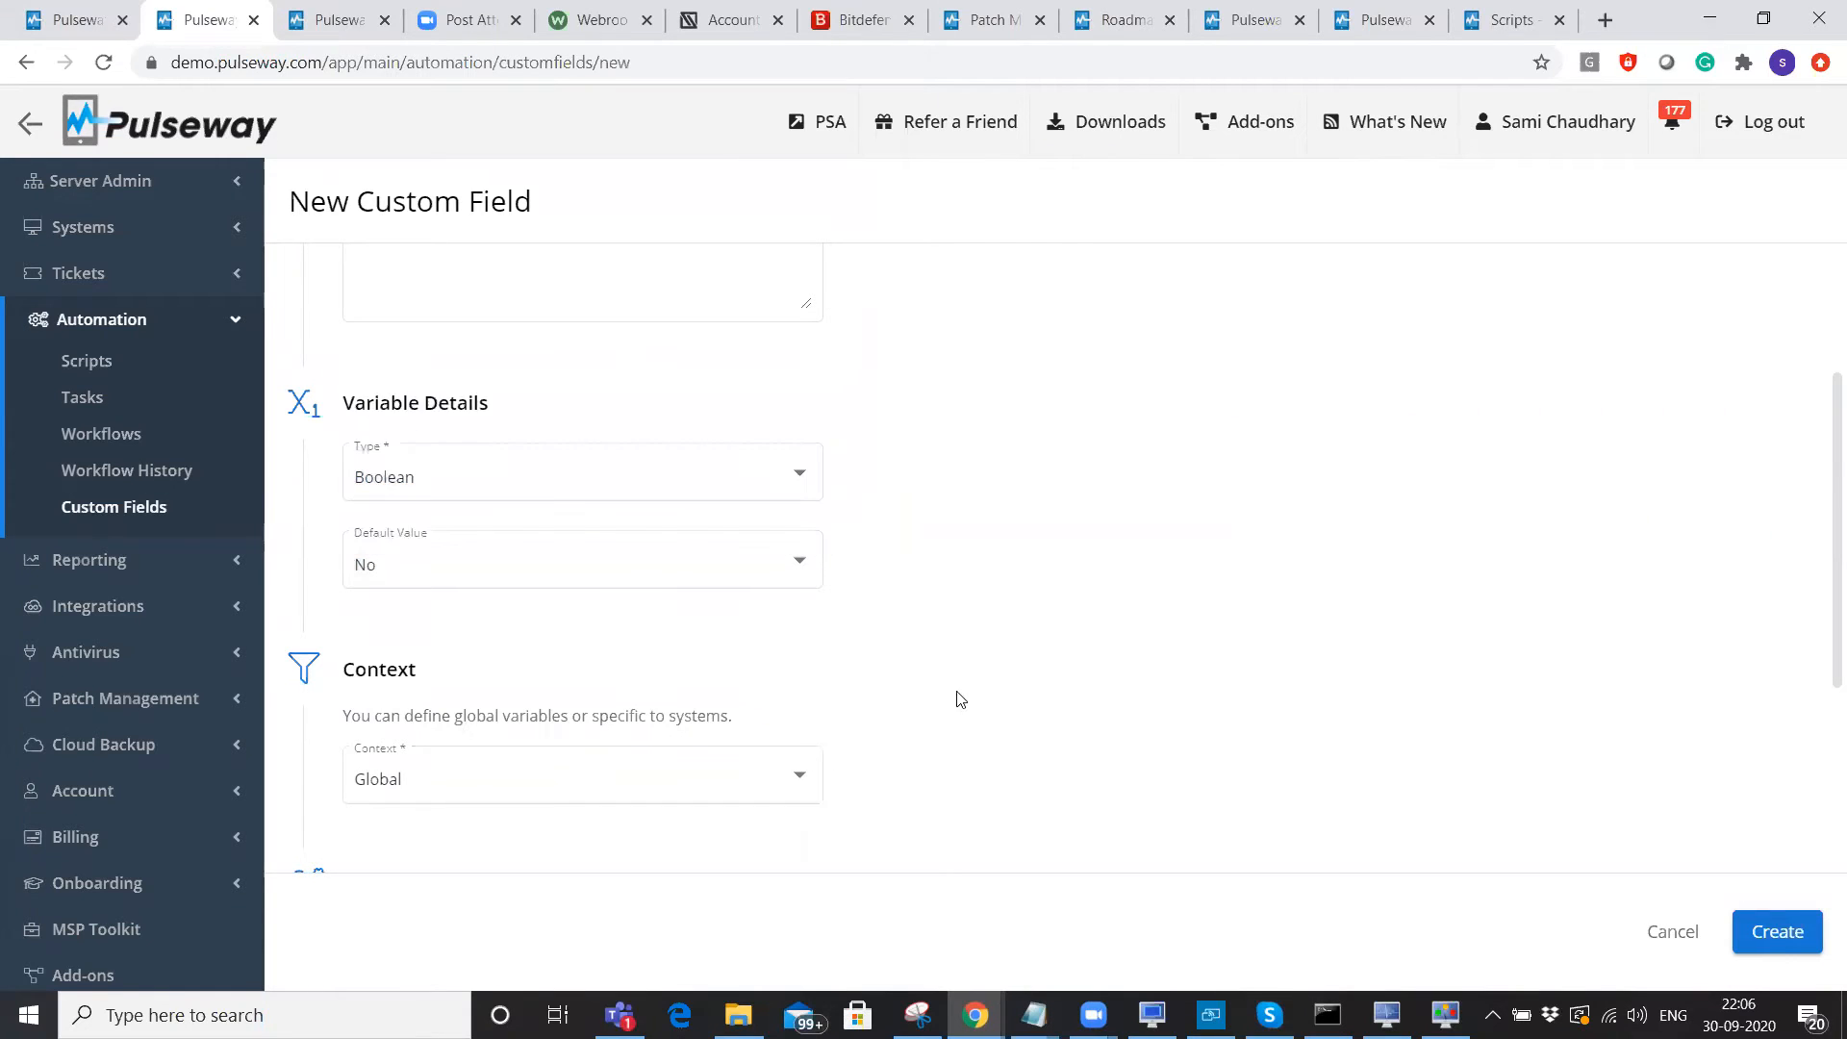
Set the custom field's context to Global.
scroll(959, 699, "down", 3)
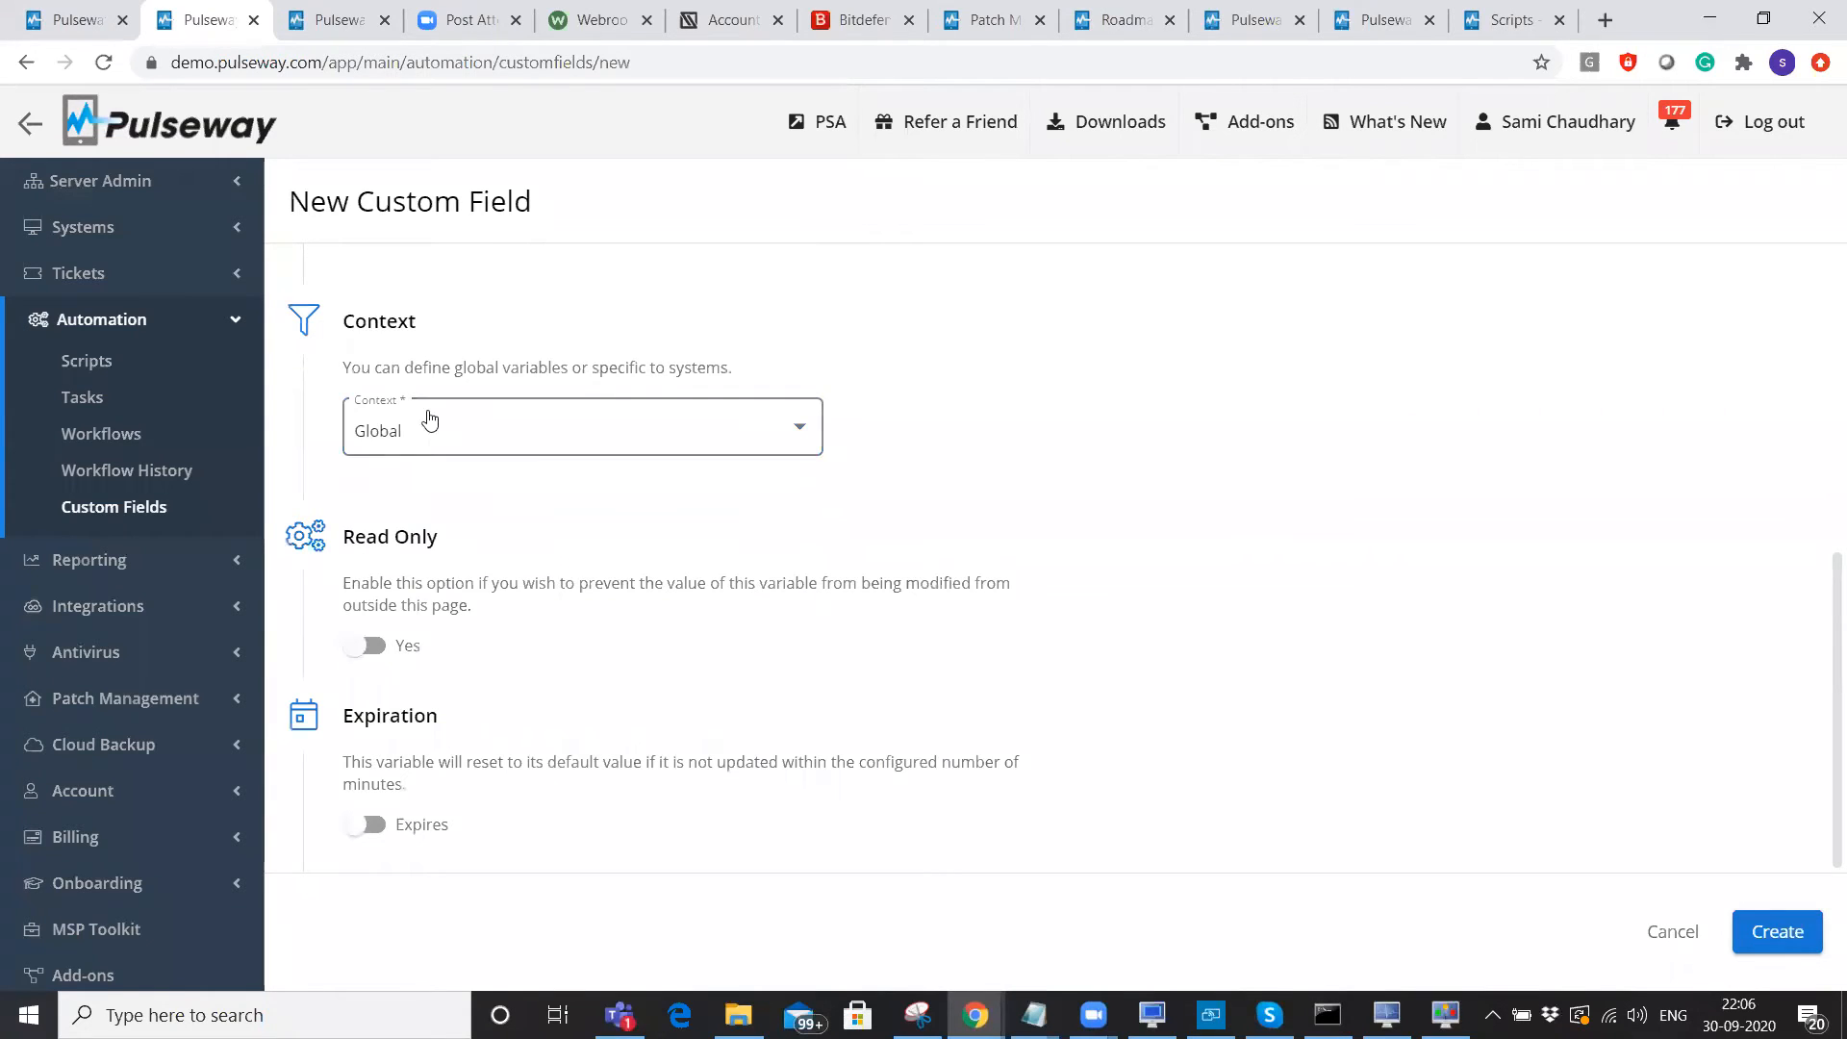
left_click(561, 438)
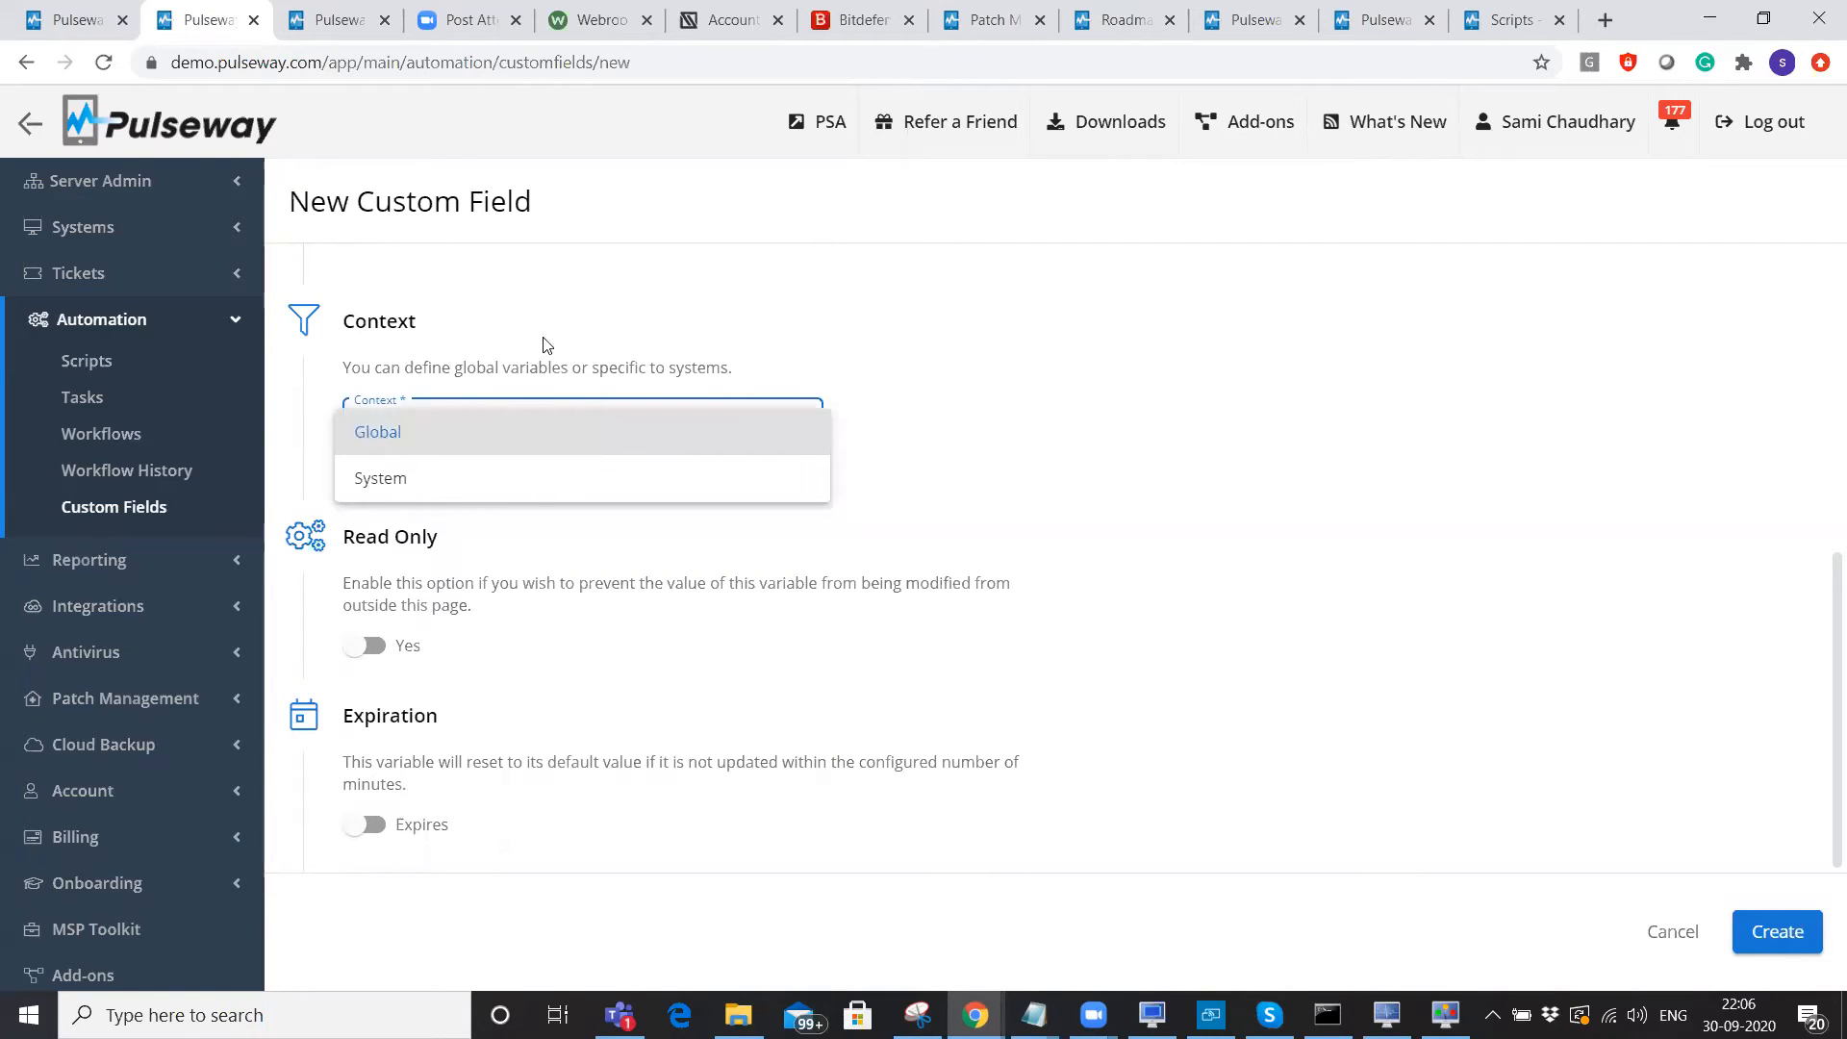
left_click(398, 481)
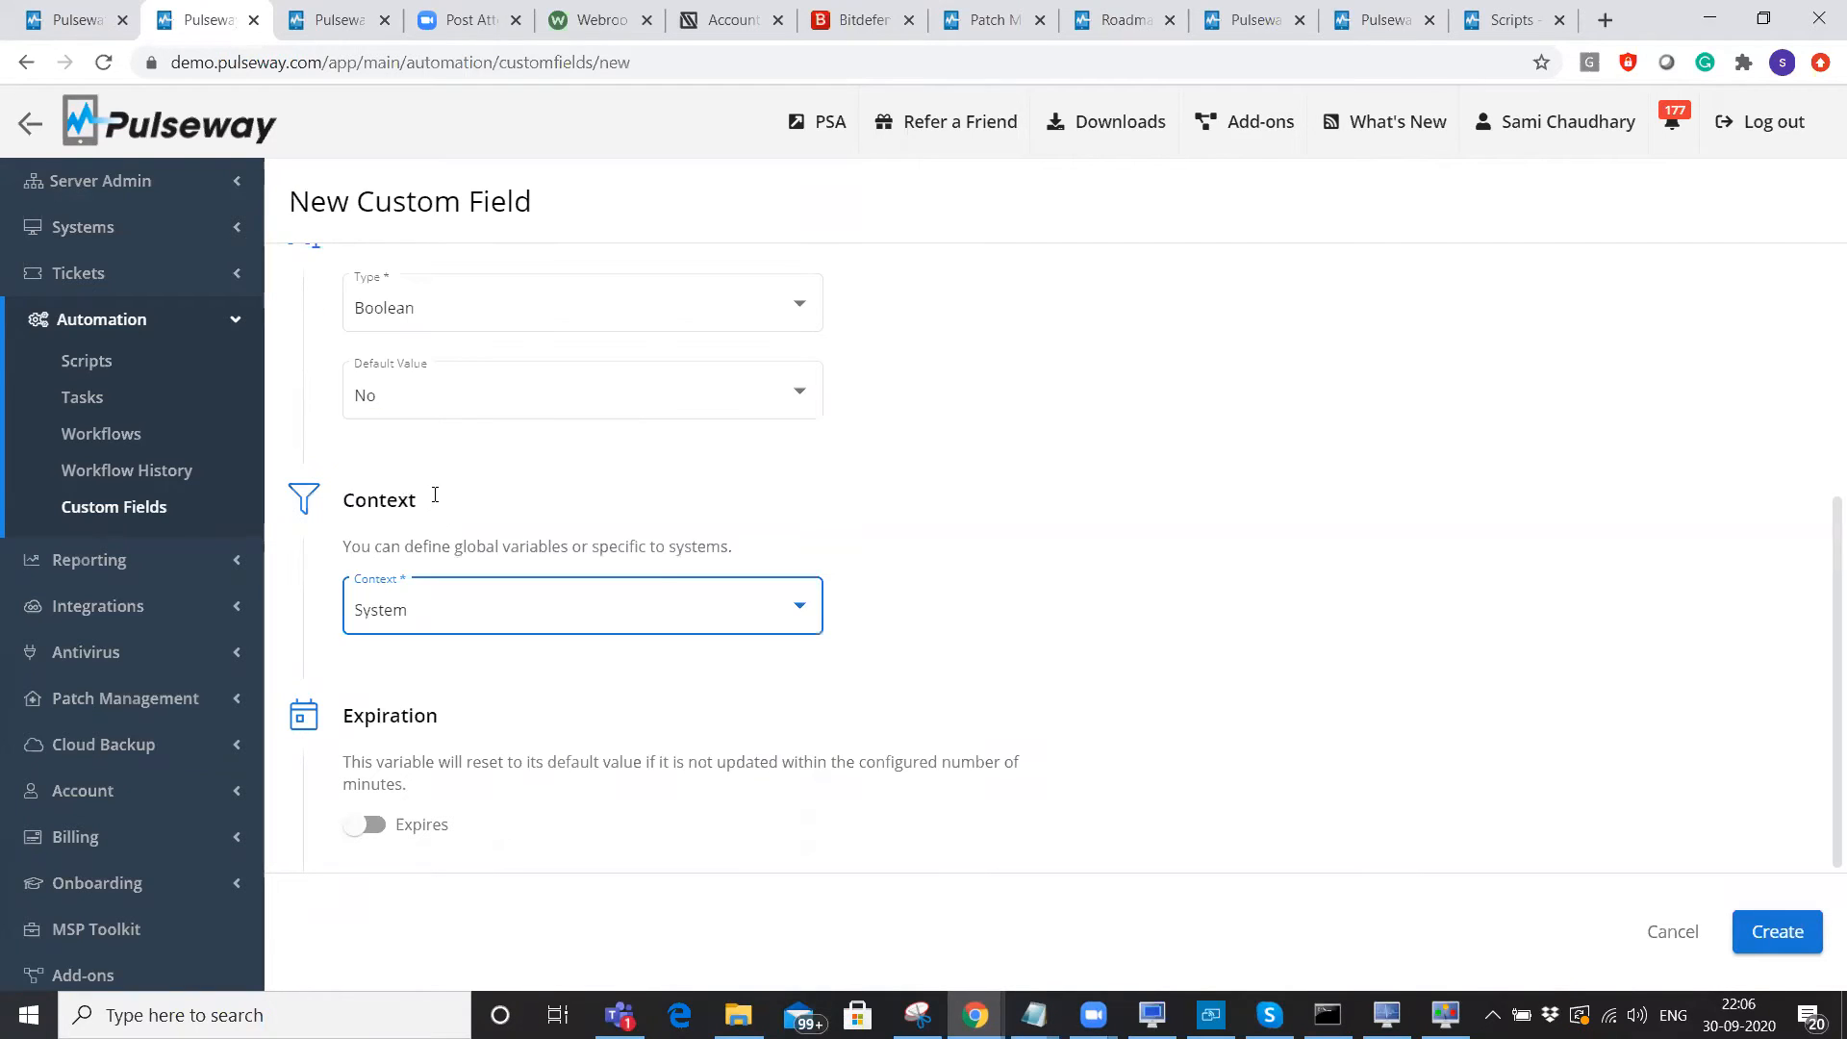
left_click(923, 602)
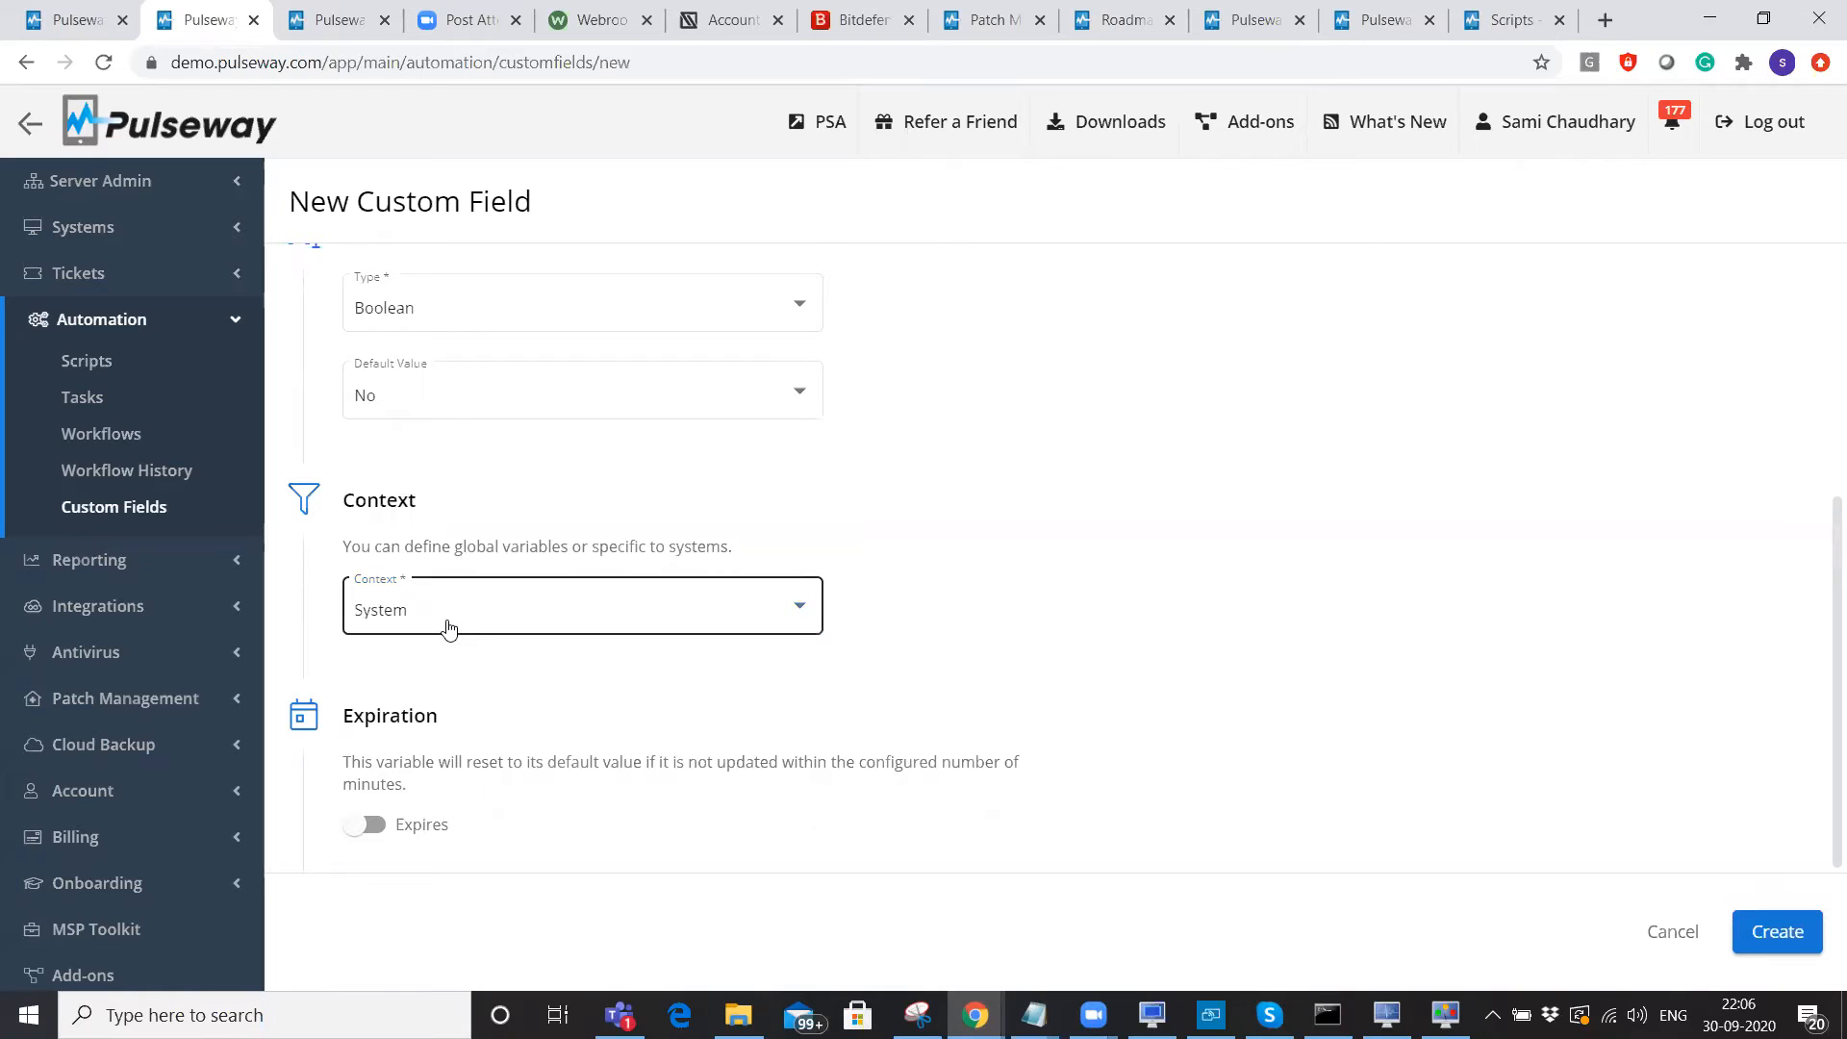
scroll(993, 561, "up", 1)
scroll(1043, 556, "down", 1)
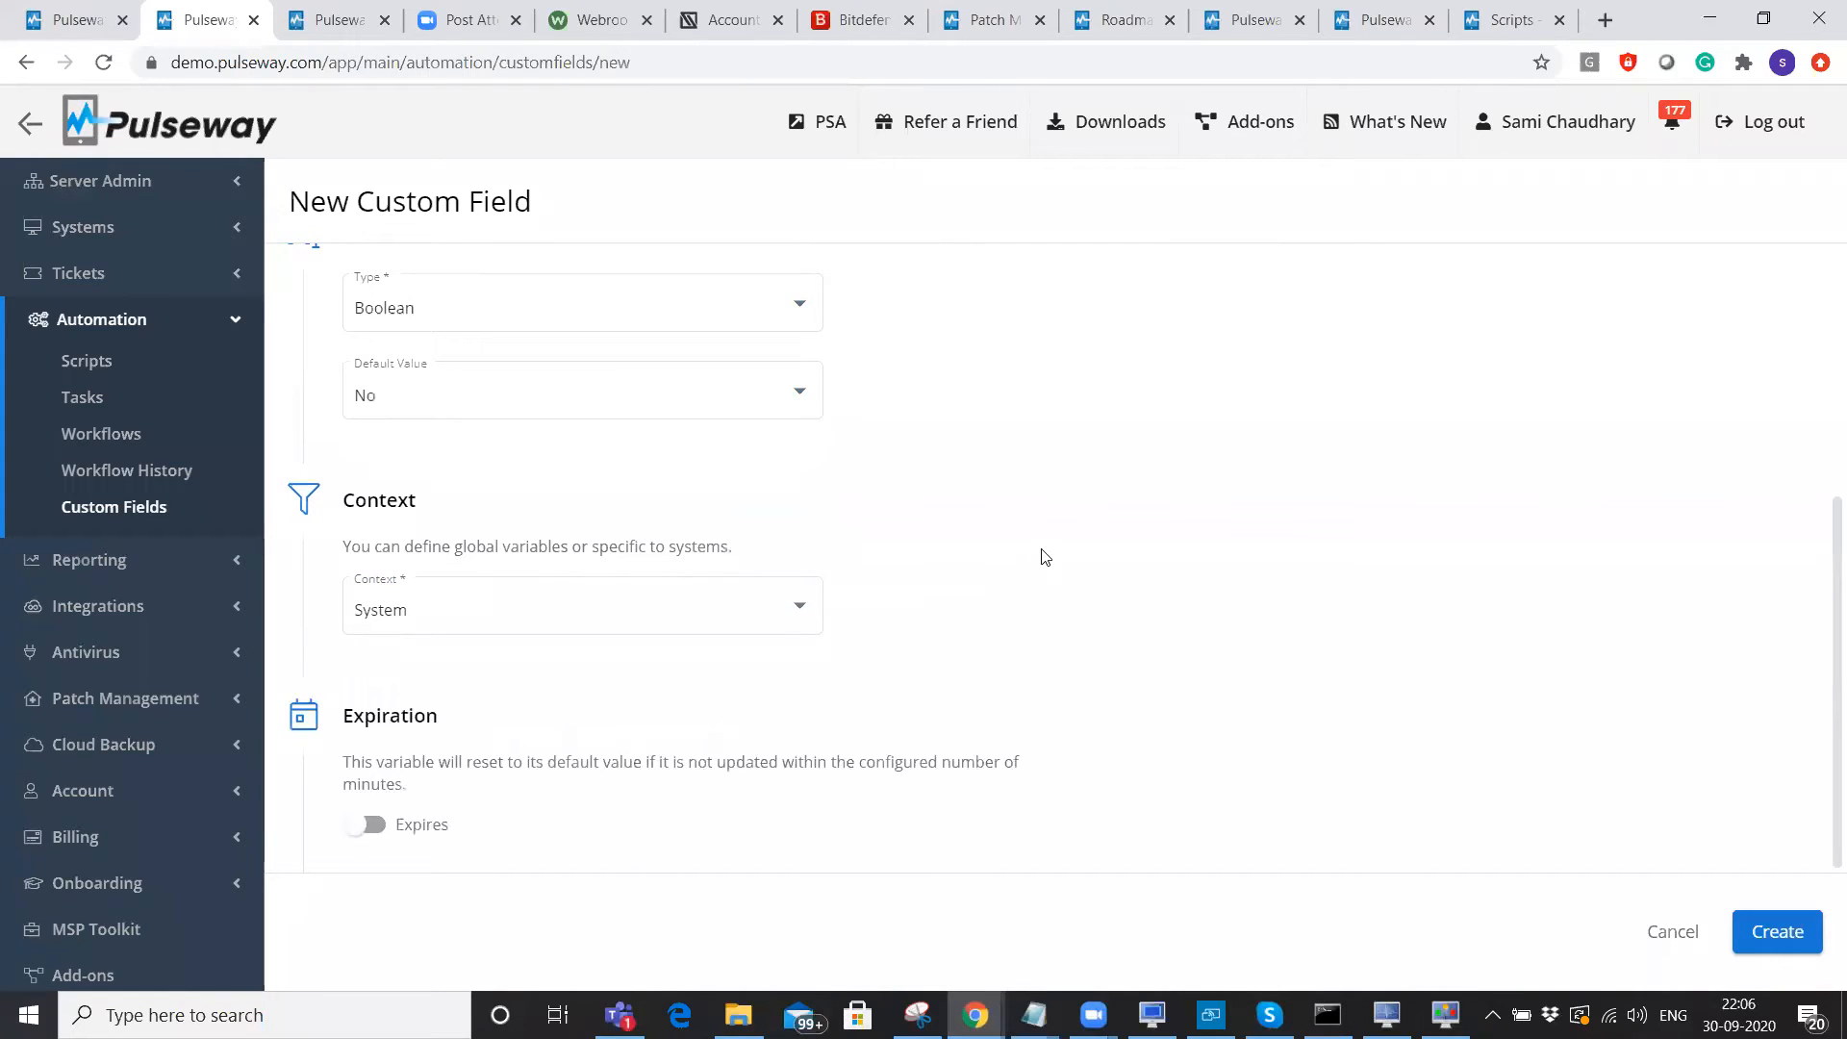
left_click(475, 615)
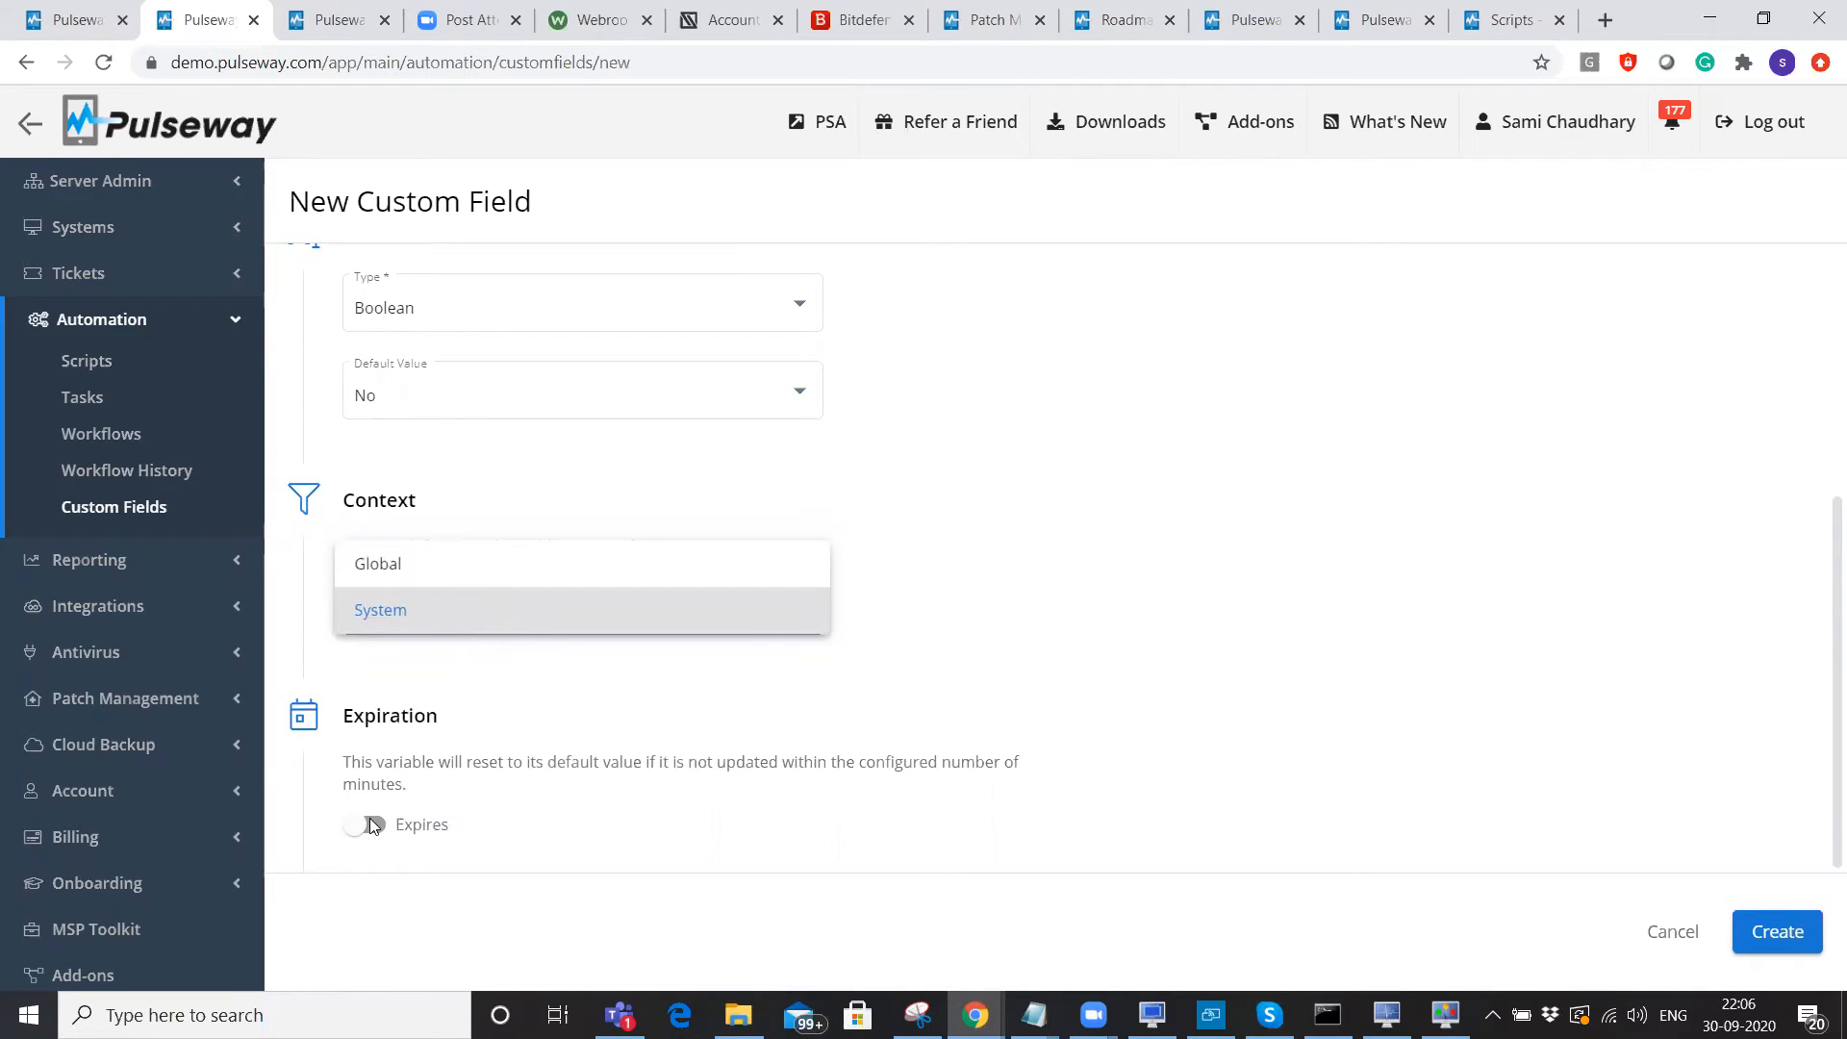
left_click(398, 576)
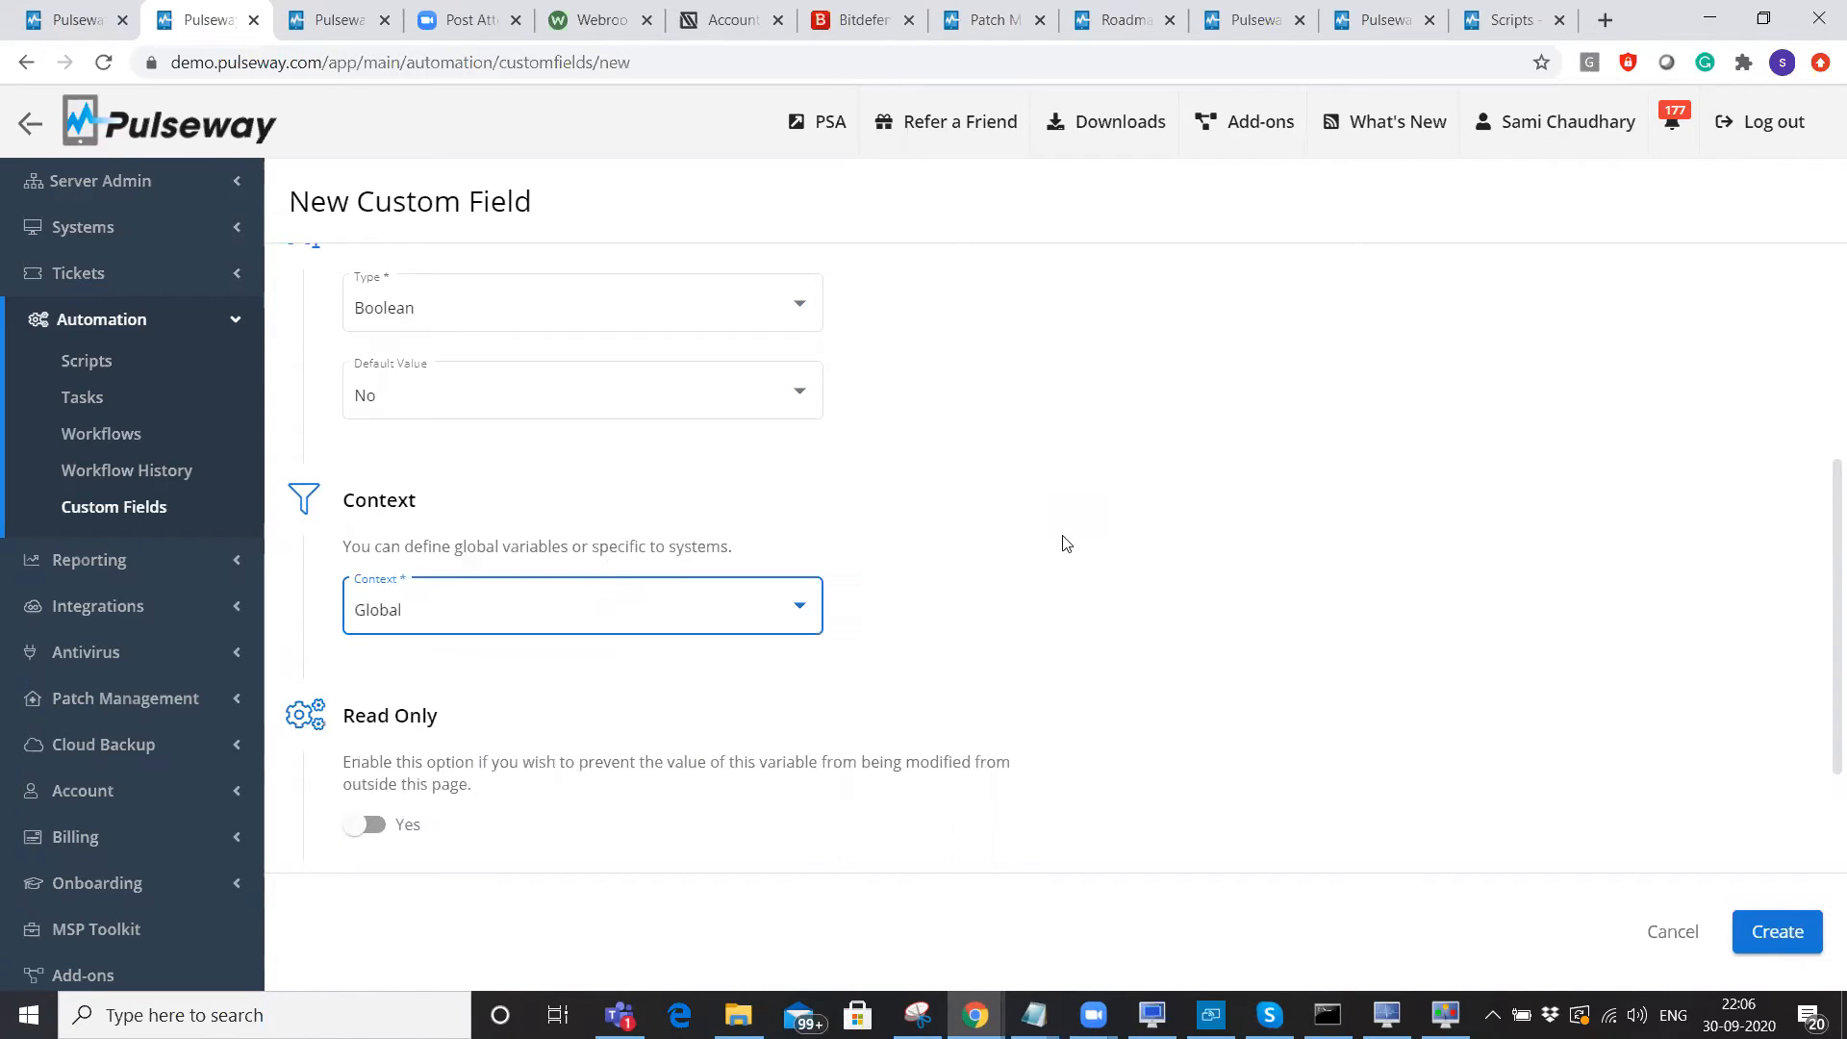
Turn on expiration and begin the reset duration, then return to the script being created.
scroll(1061, 538, "down", 2)
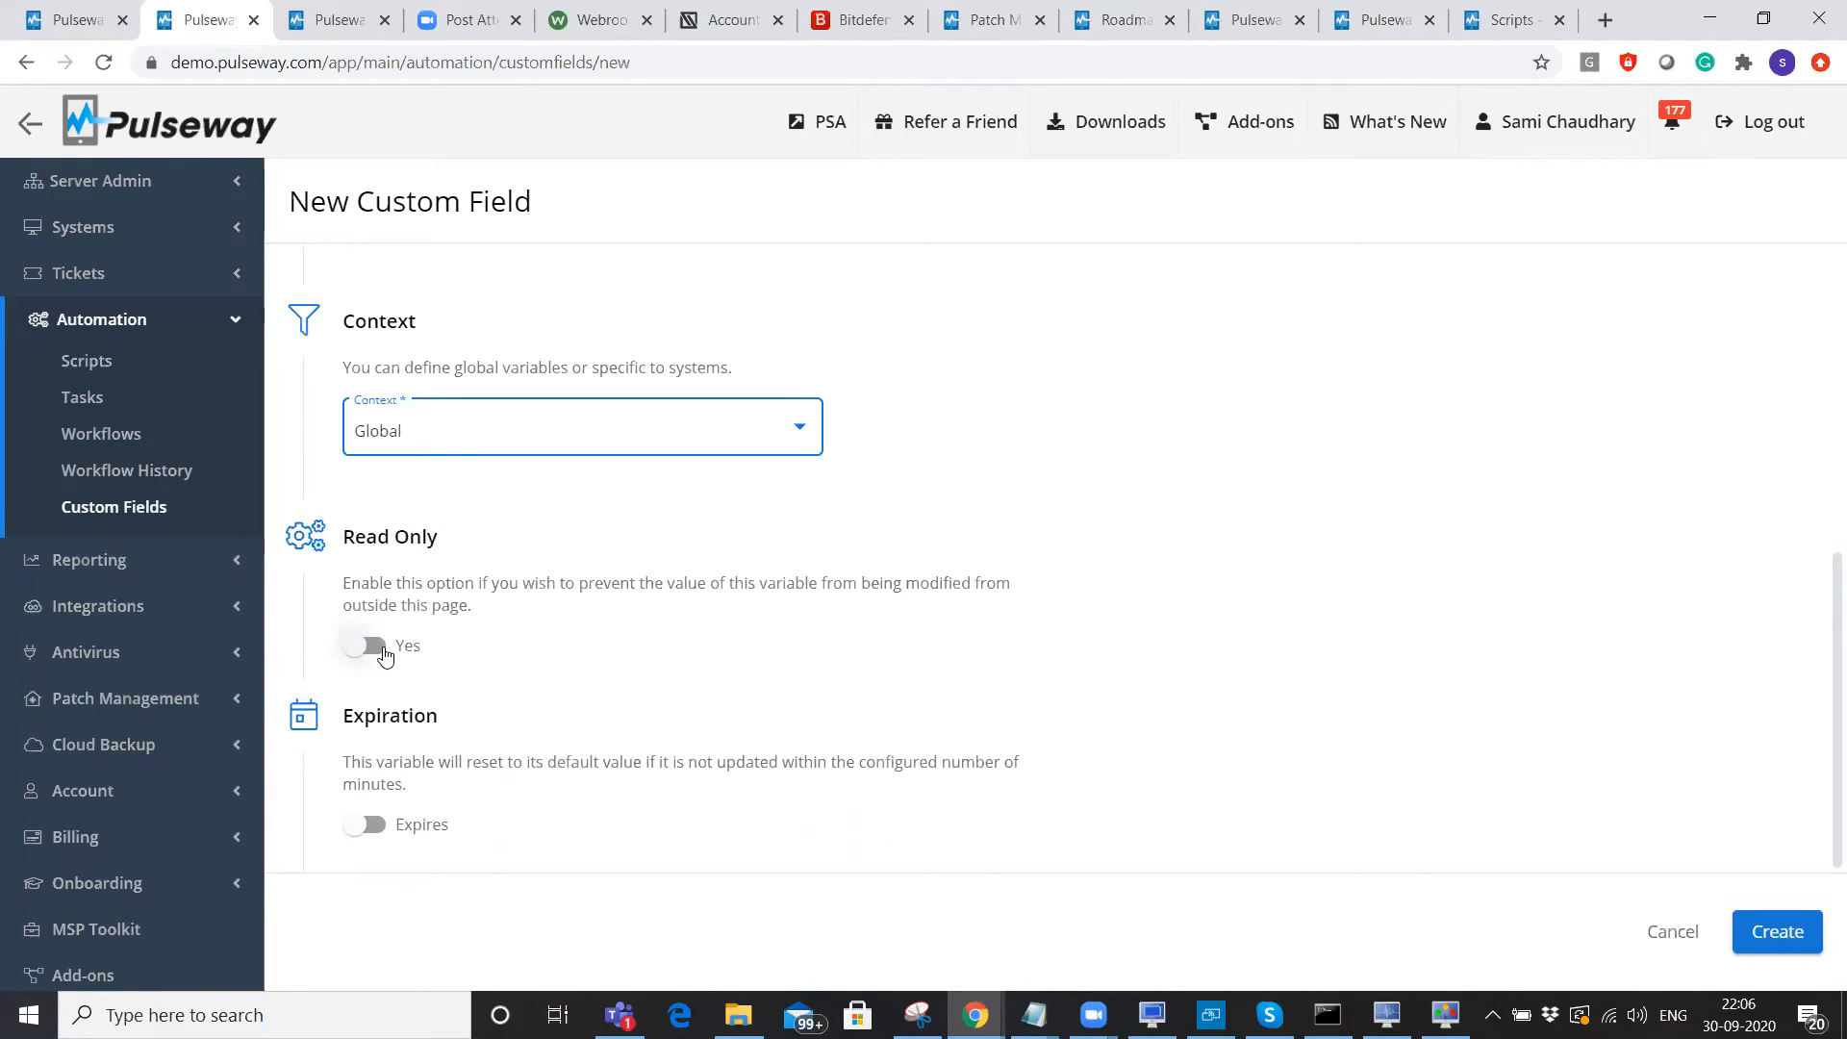
left_click(374, 825)
scroll(577, 664, "down", 1)
left_click(534, 798)
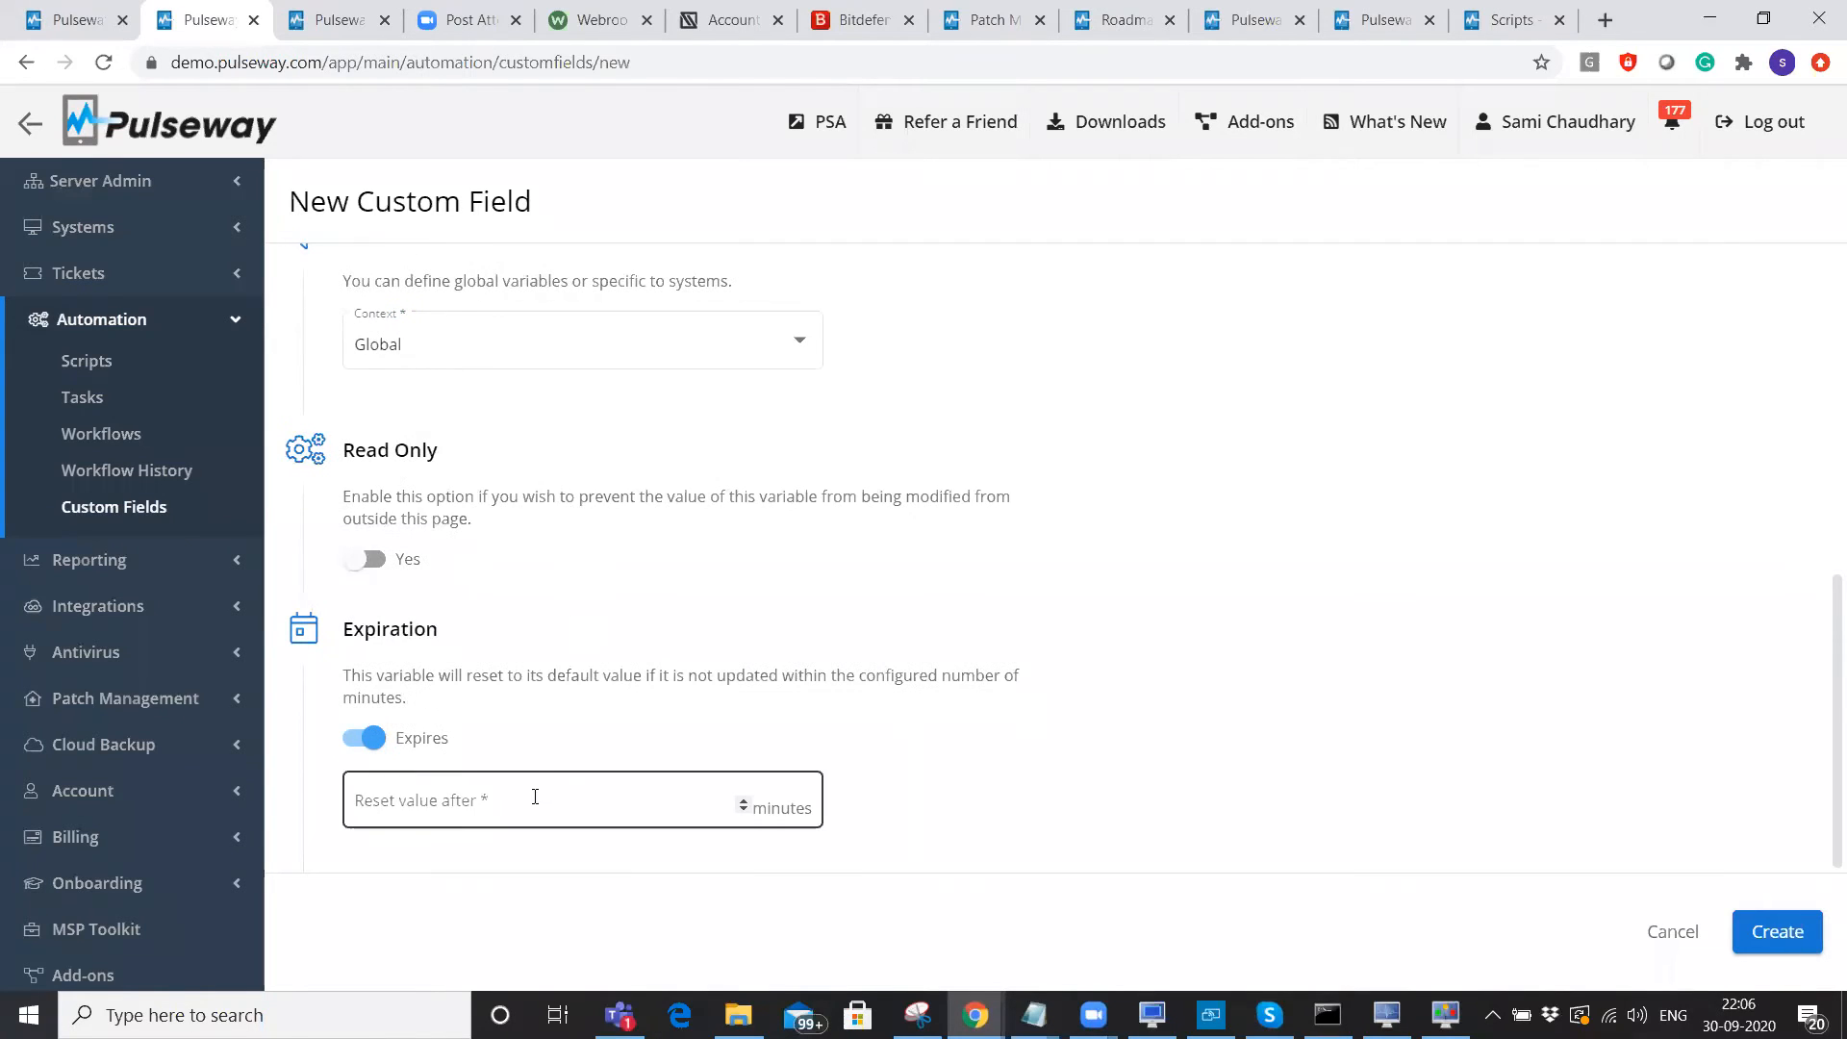
left_click(931, 714)
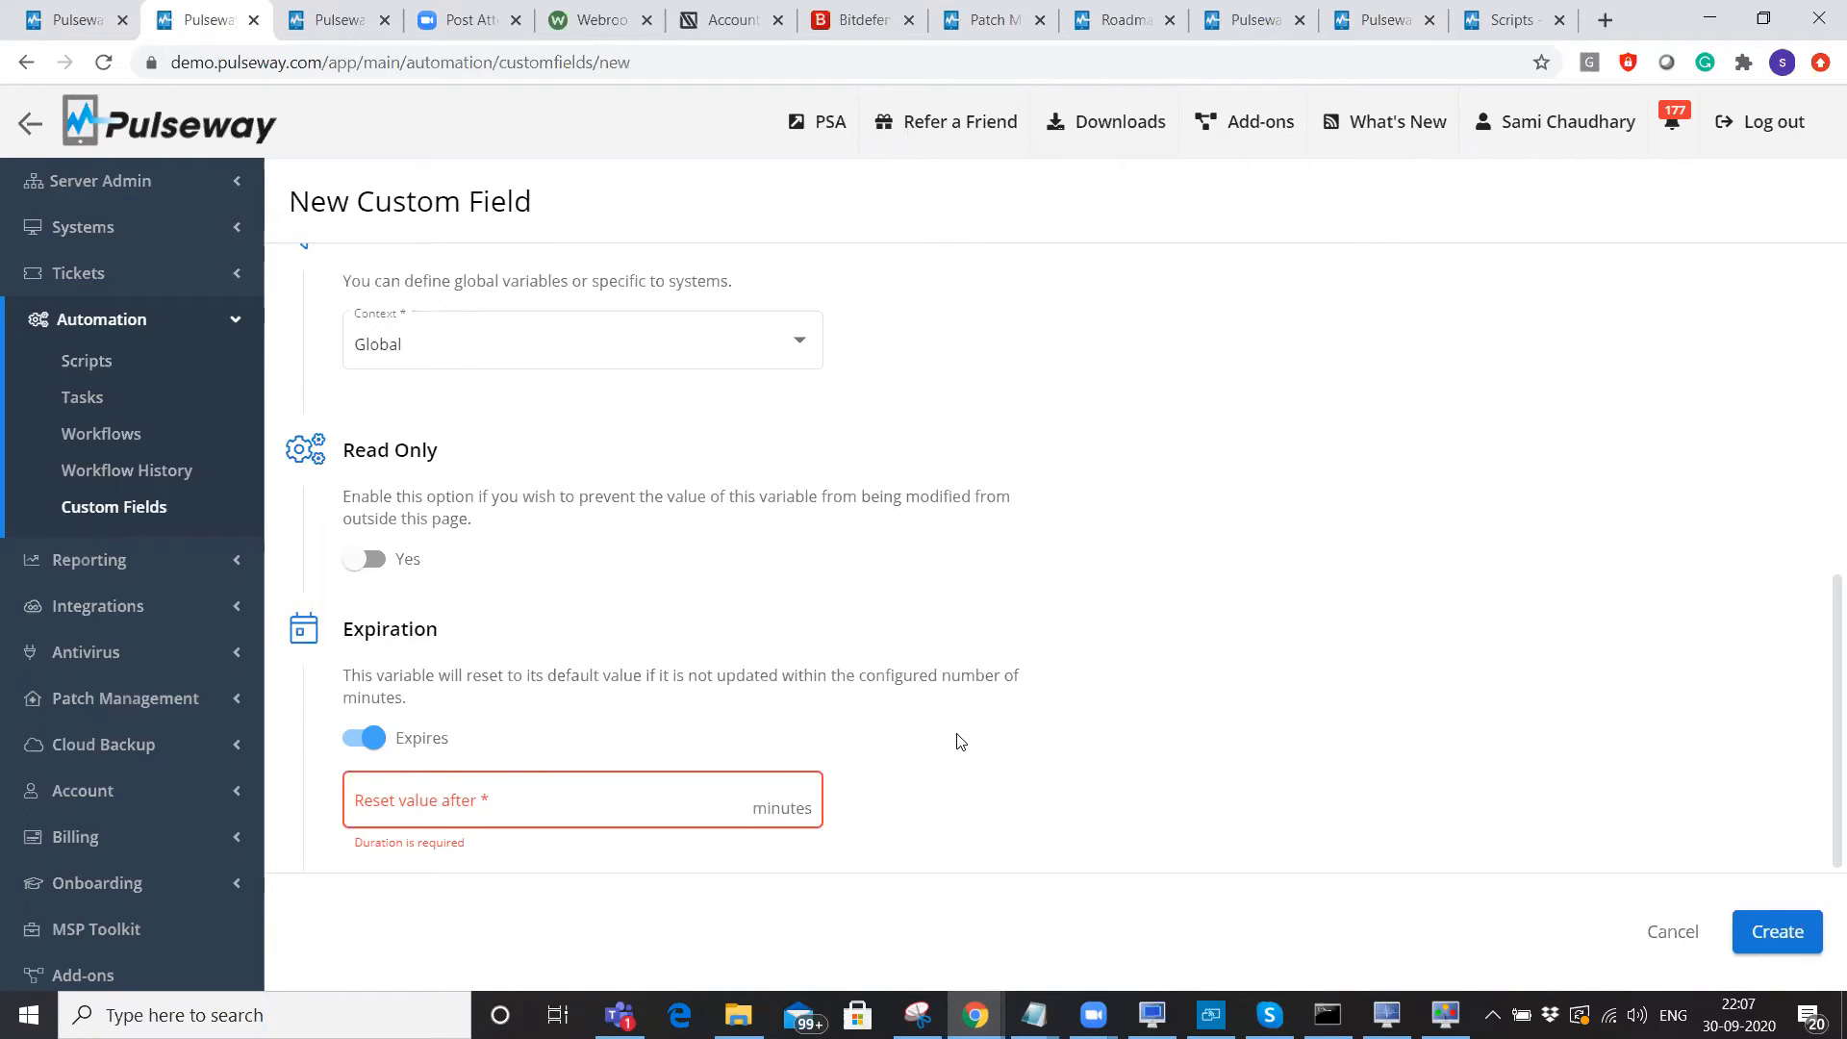
left_click(77, 9)
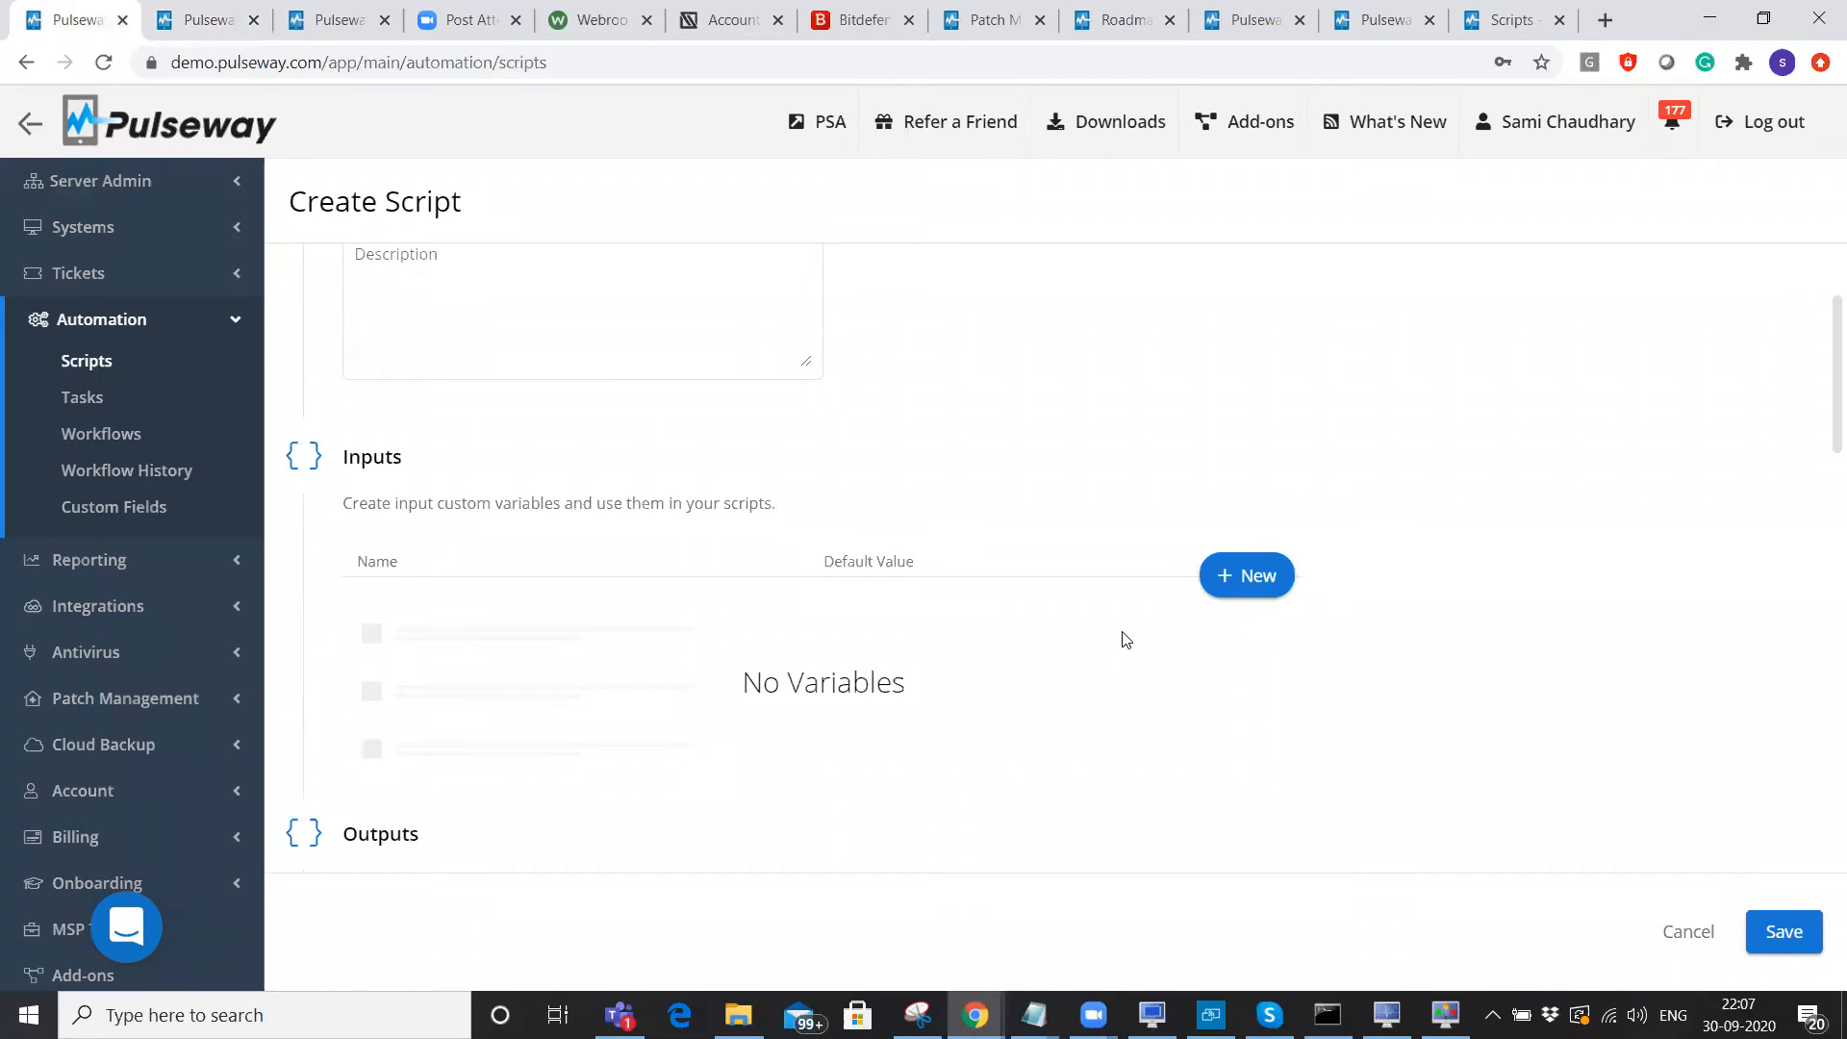
Add a new script input variable that uses the Needs a reboot custom field value.
left_click(1241, 576)
left_click(781, 436)
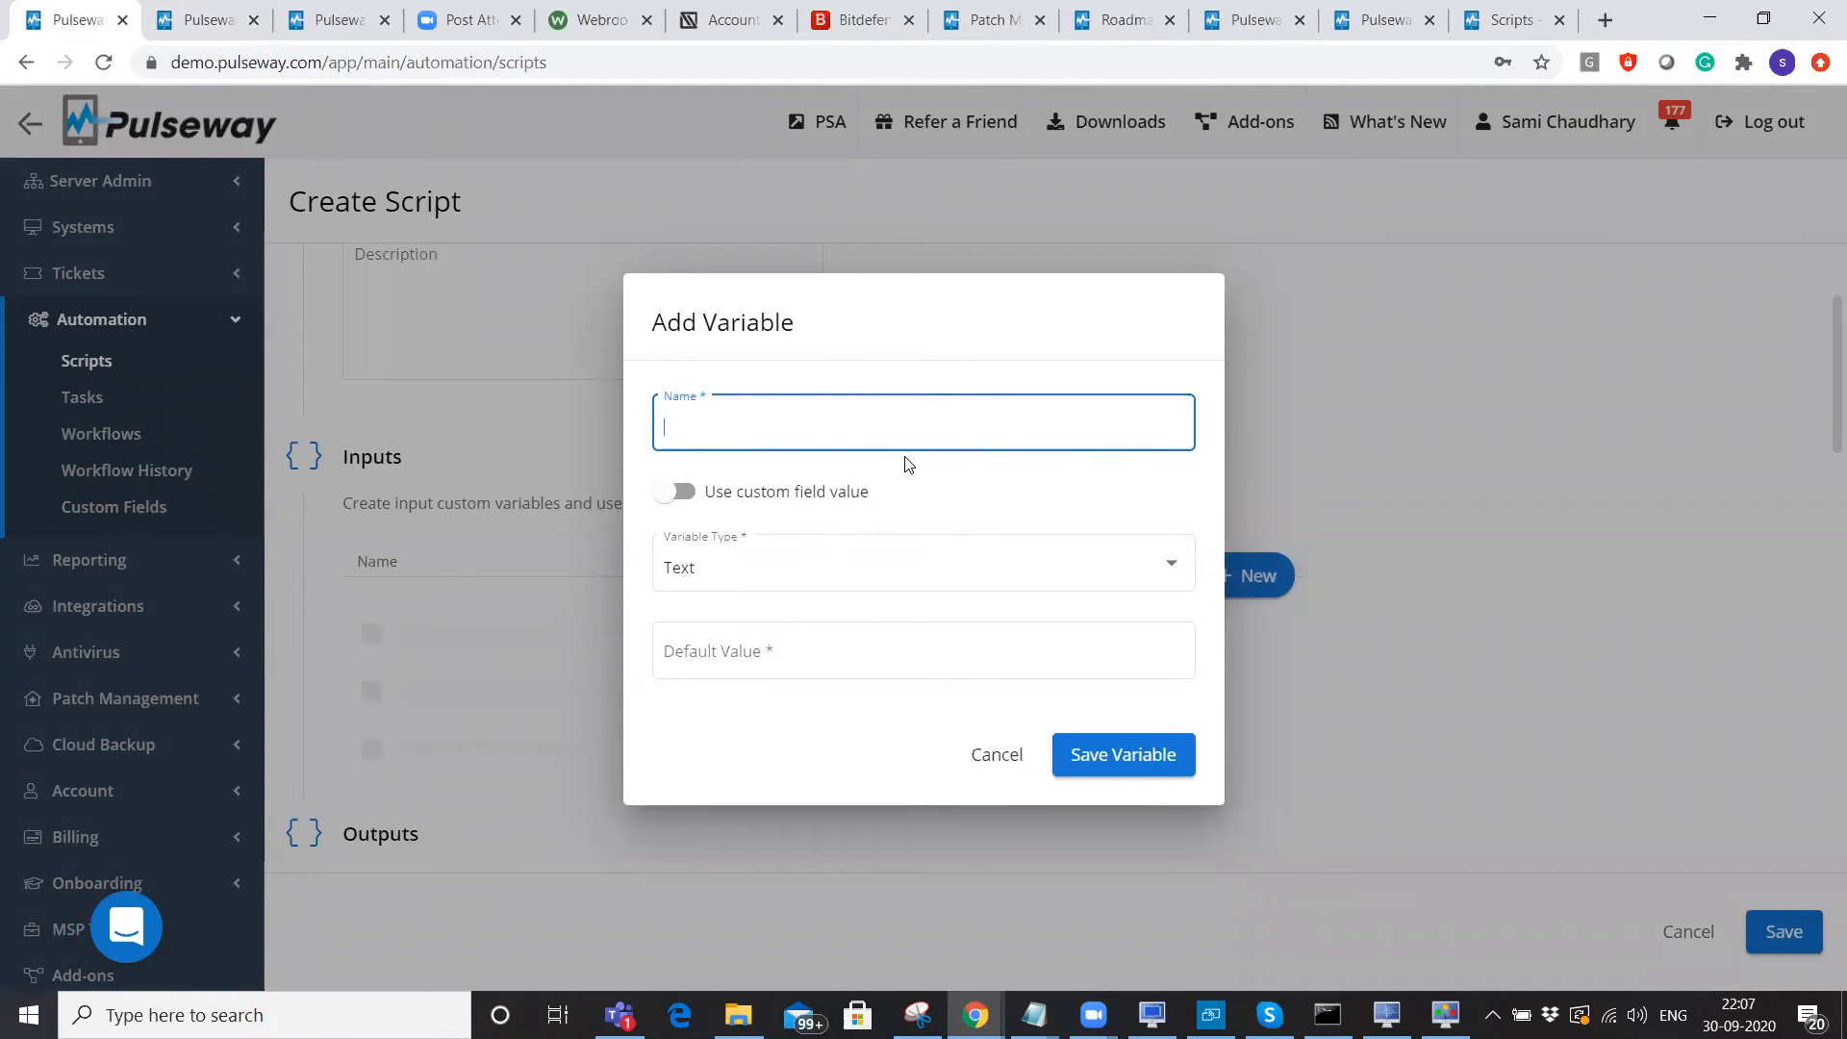
left_click(686, 496)
left_click(812, 521)
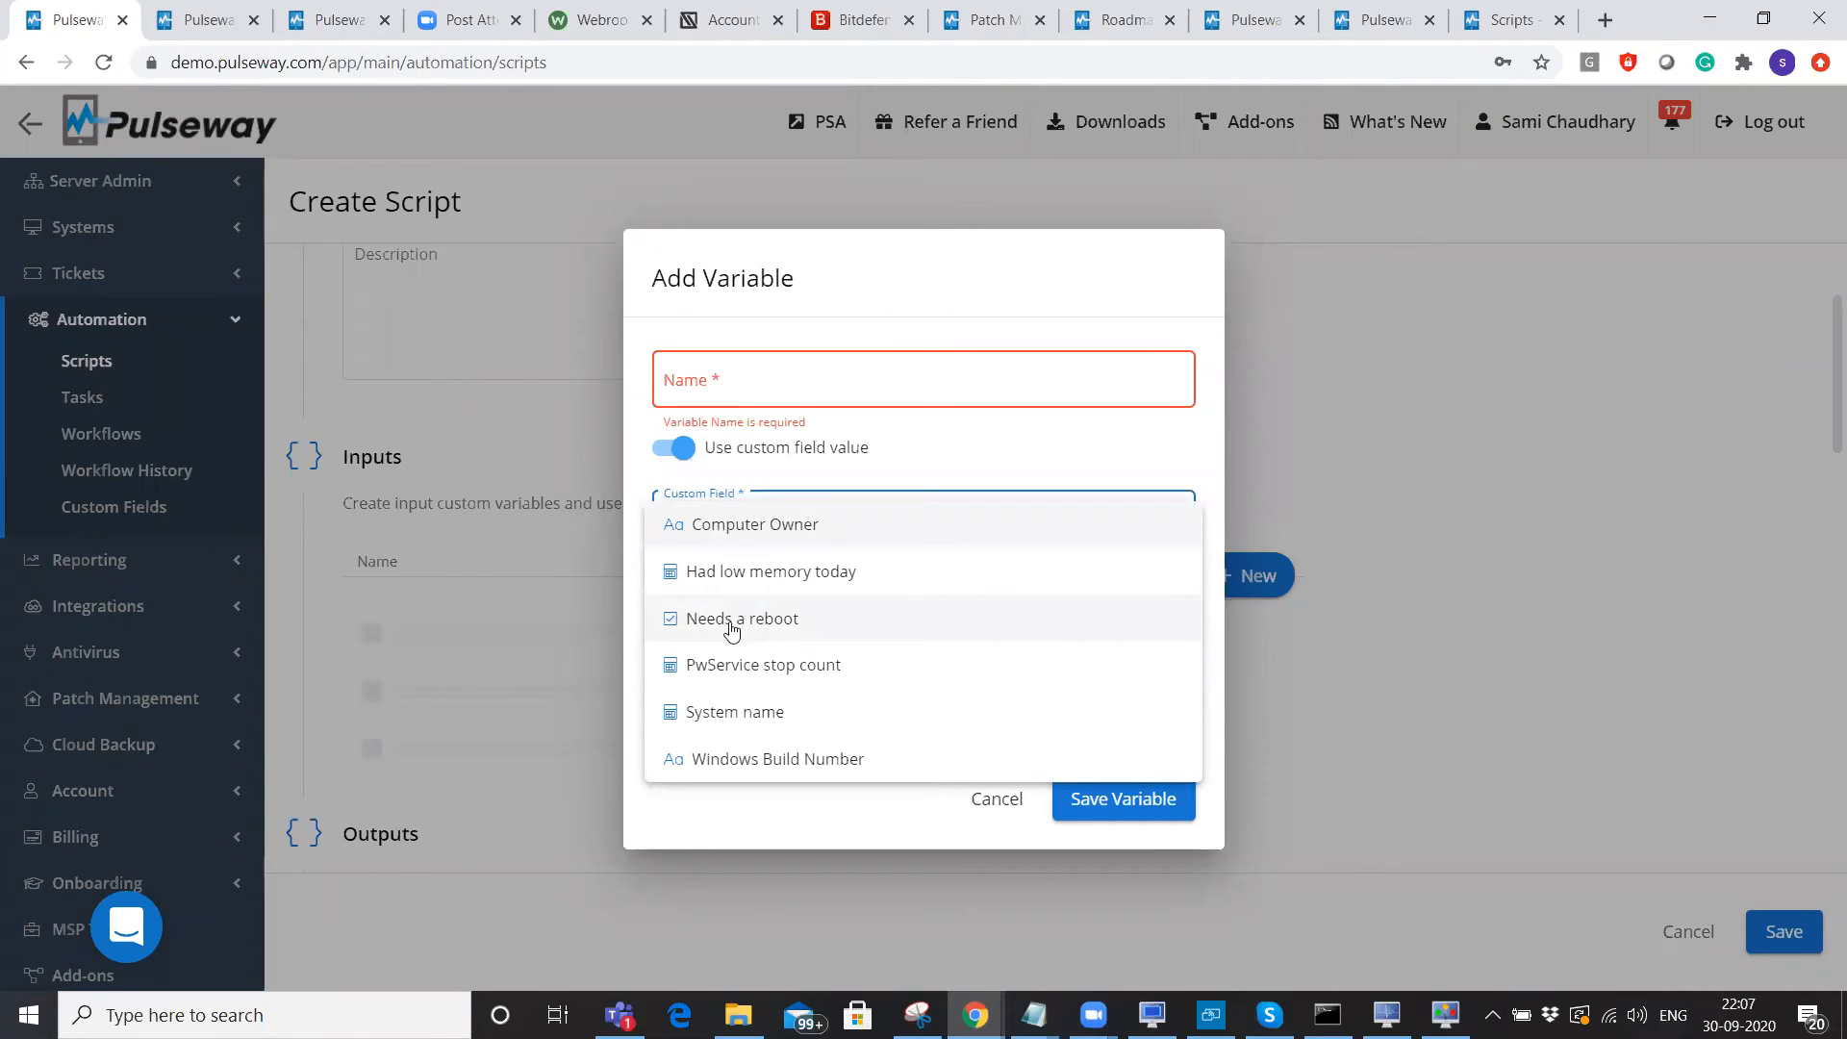
left_click(801, 623)
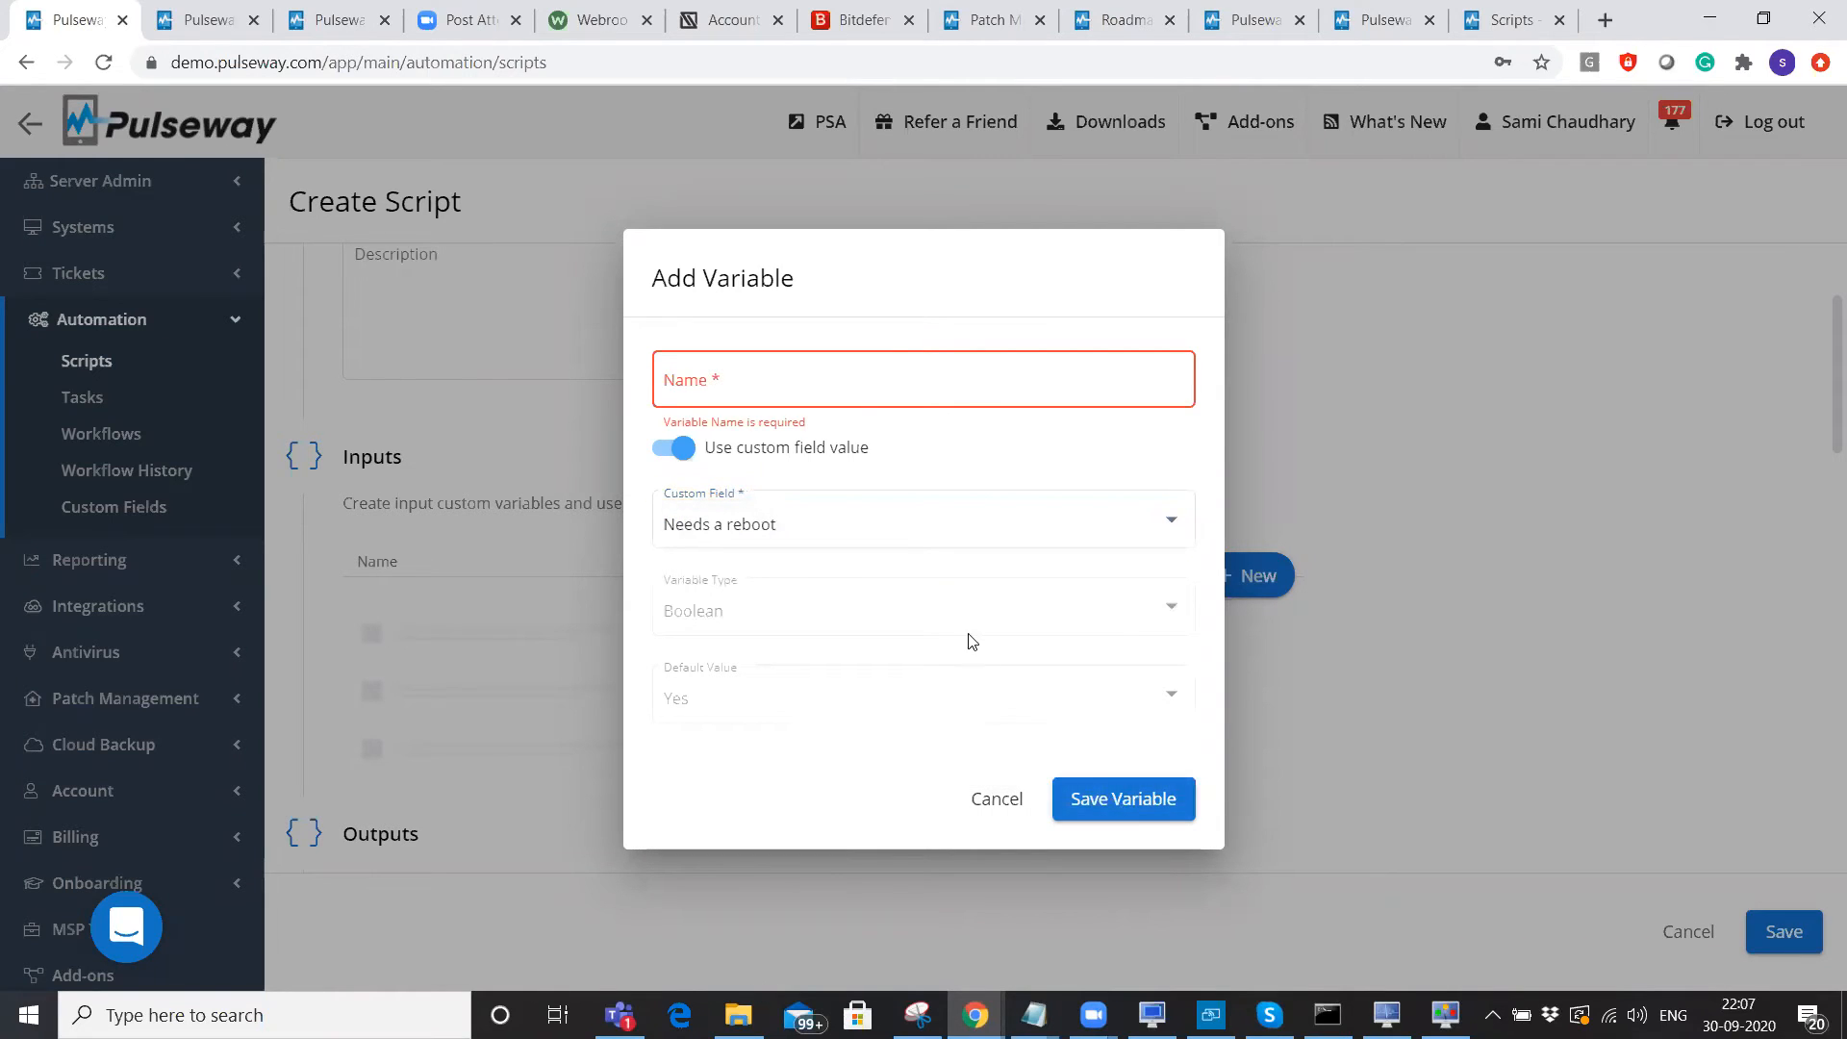
Give the input variable a test name, then open the community forum's Scripts section.
left_click(844, 393)
type("sami test")
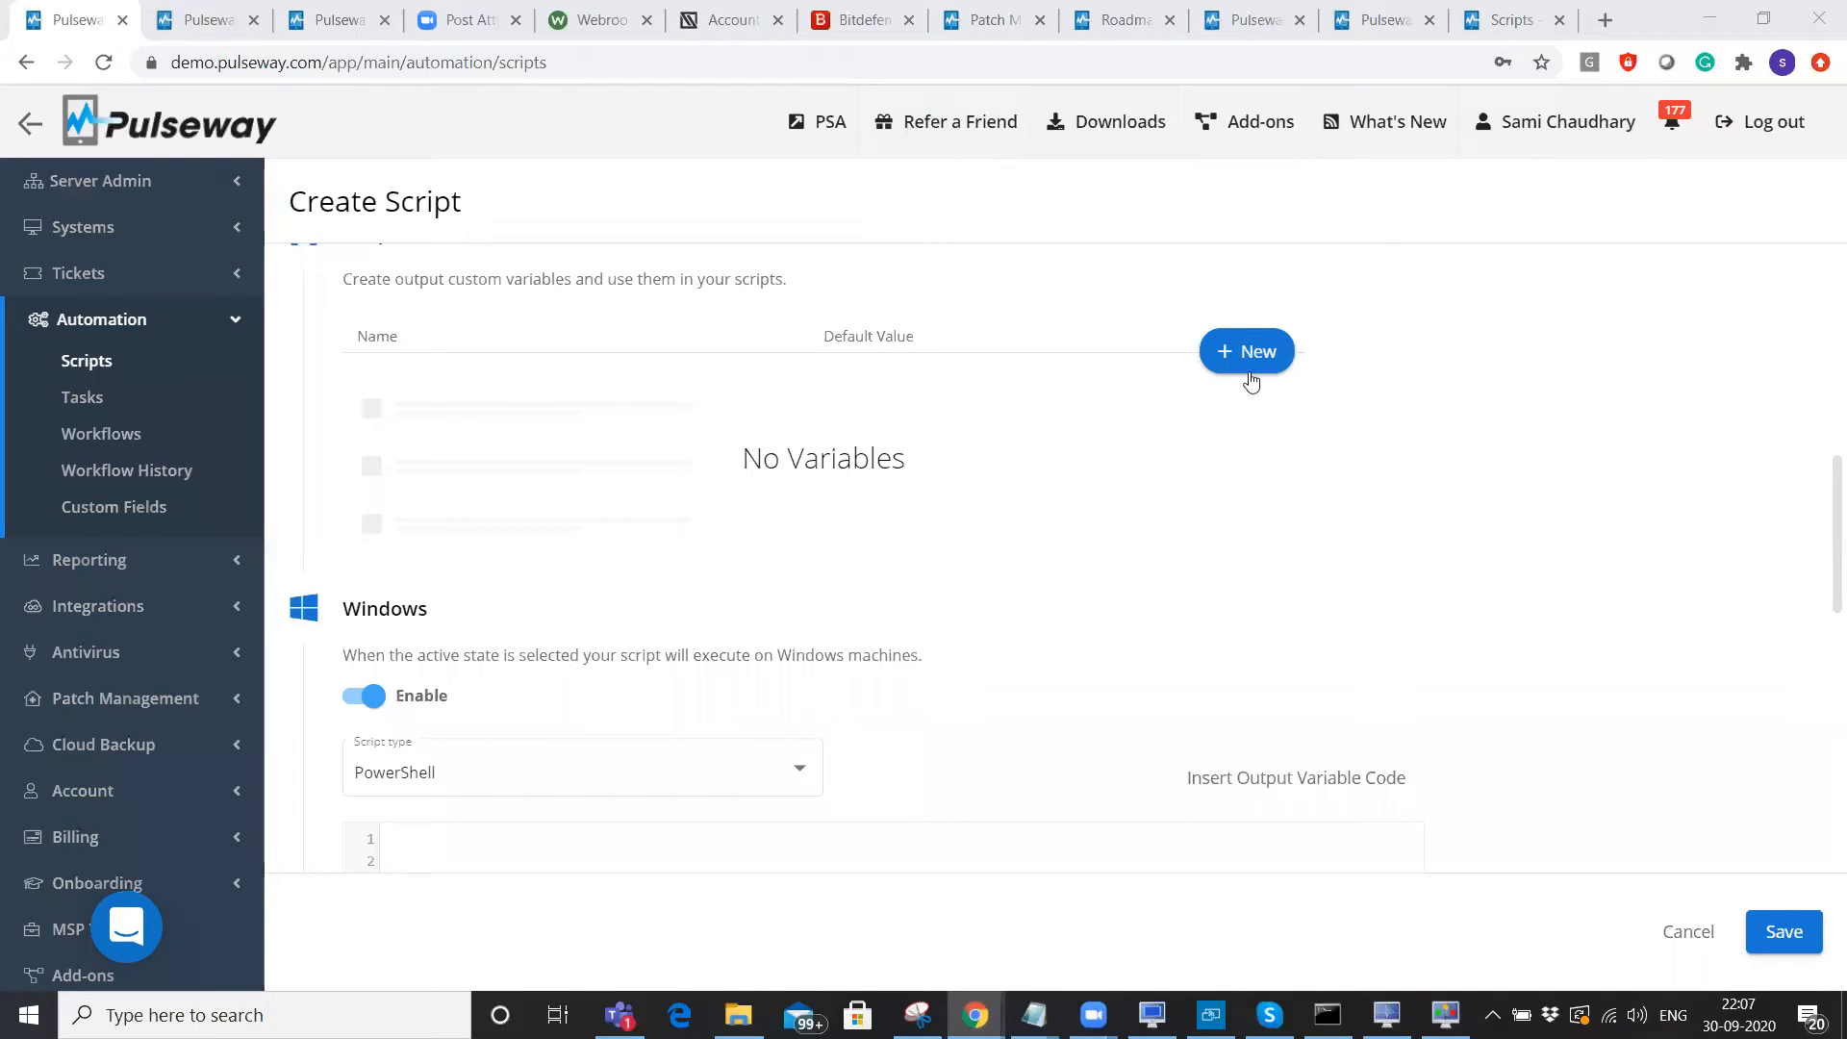
scroll(840, 463, "down", 5)
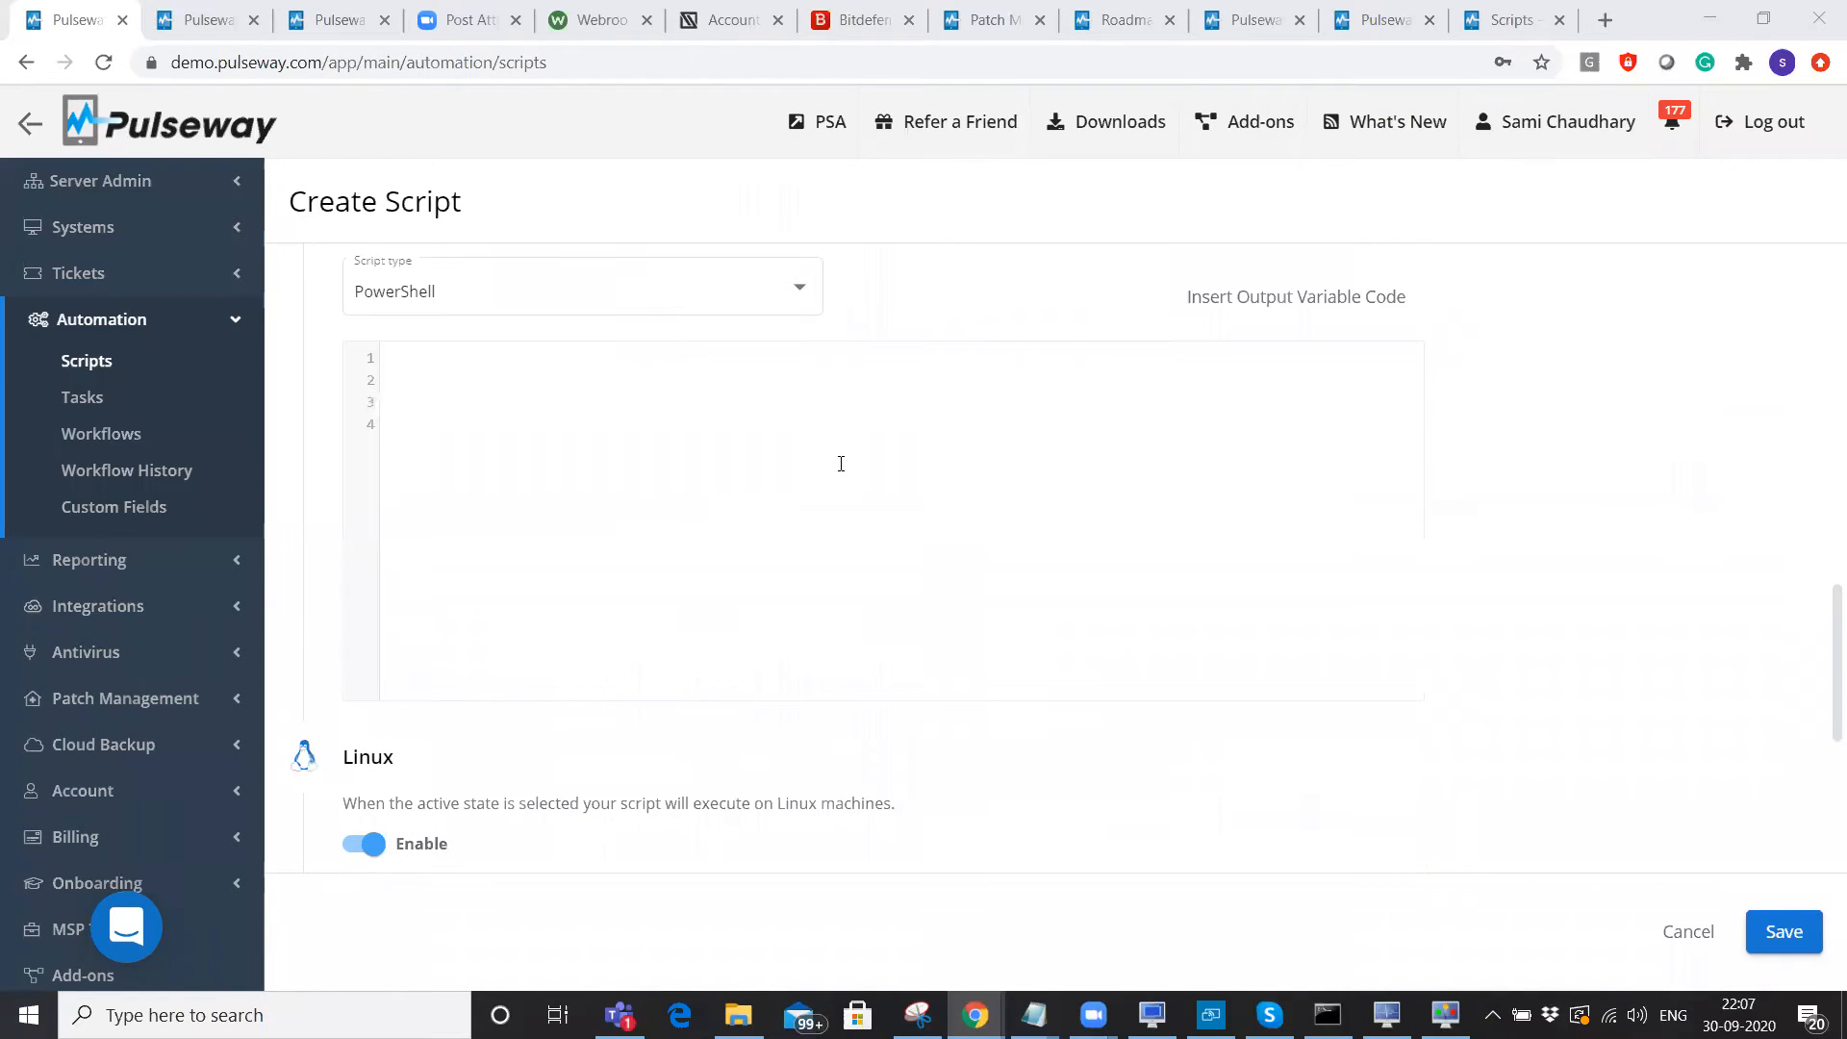
left_click(818, 375)
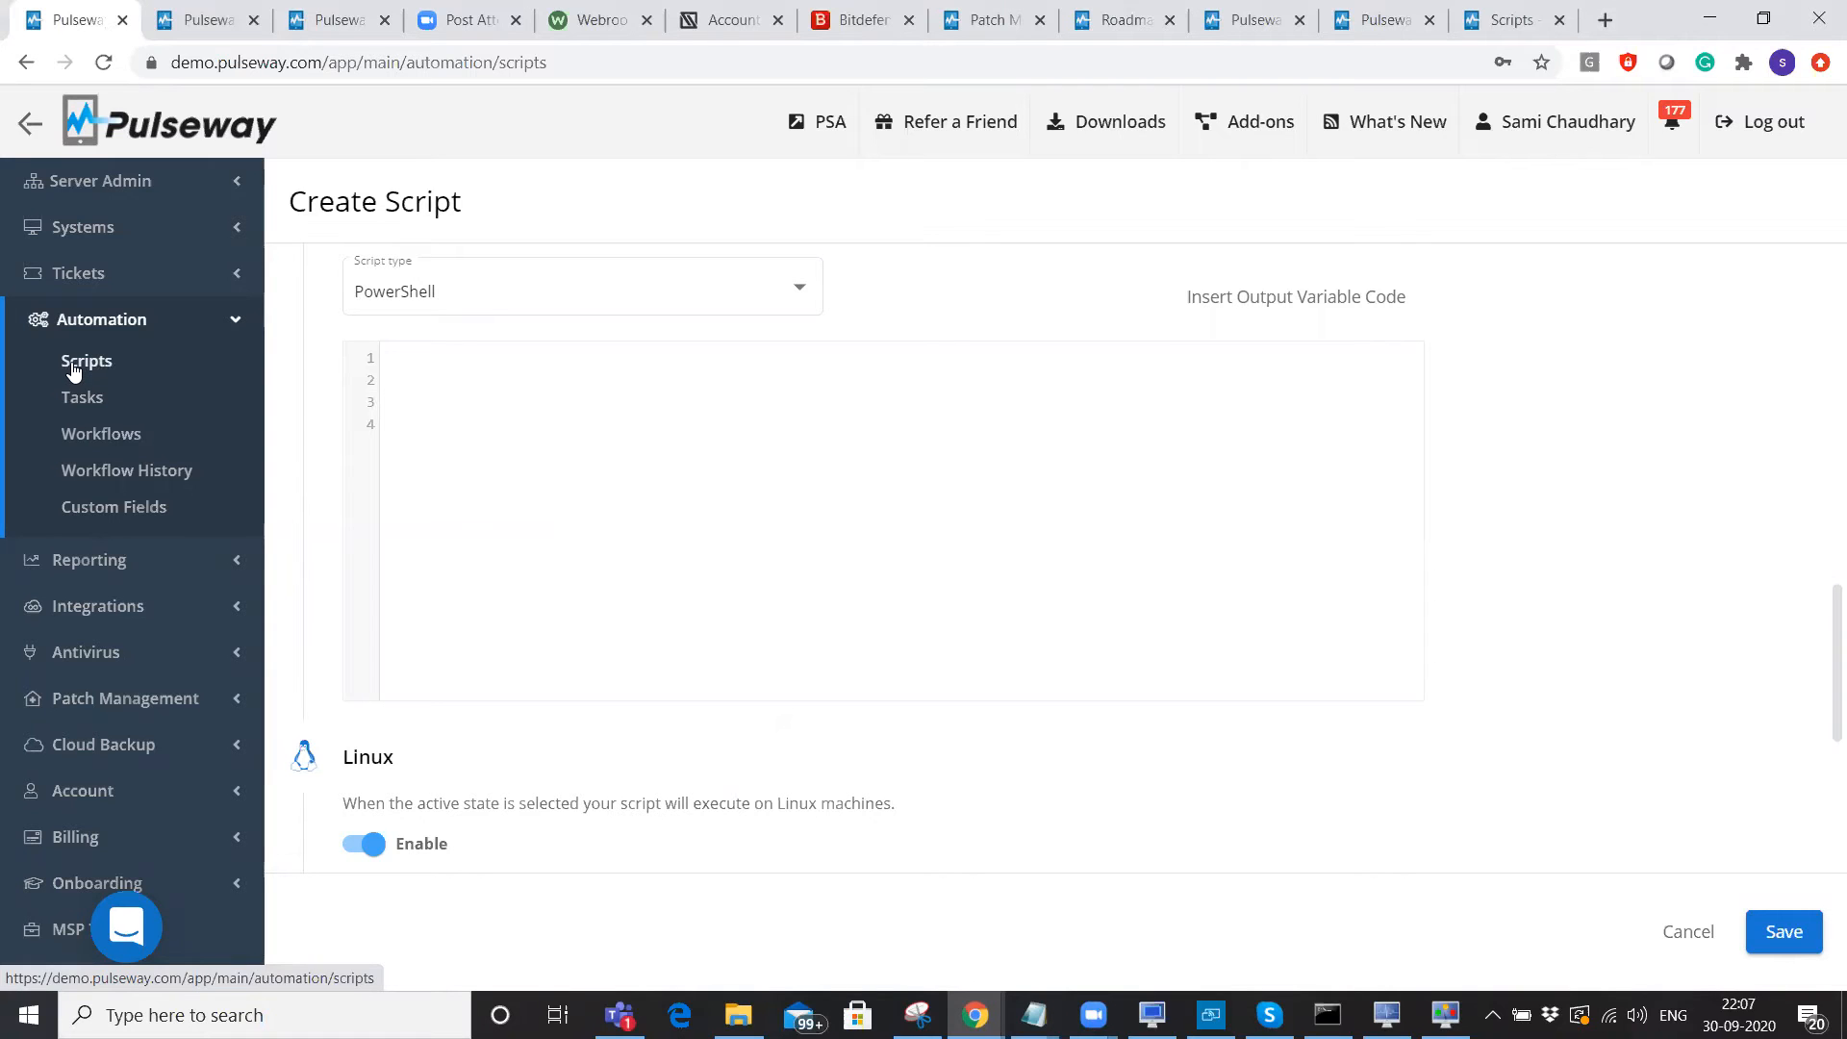
left_click(1526, 13)
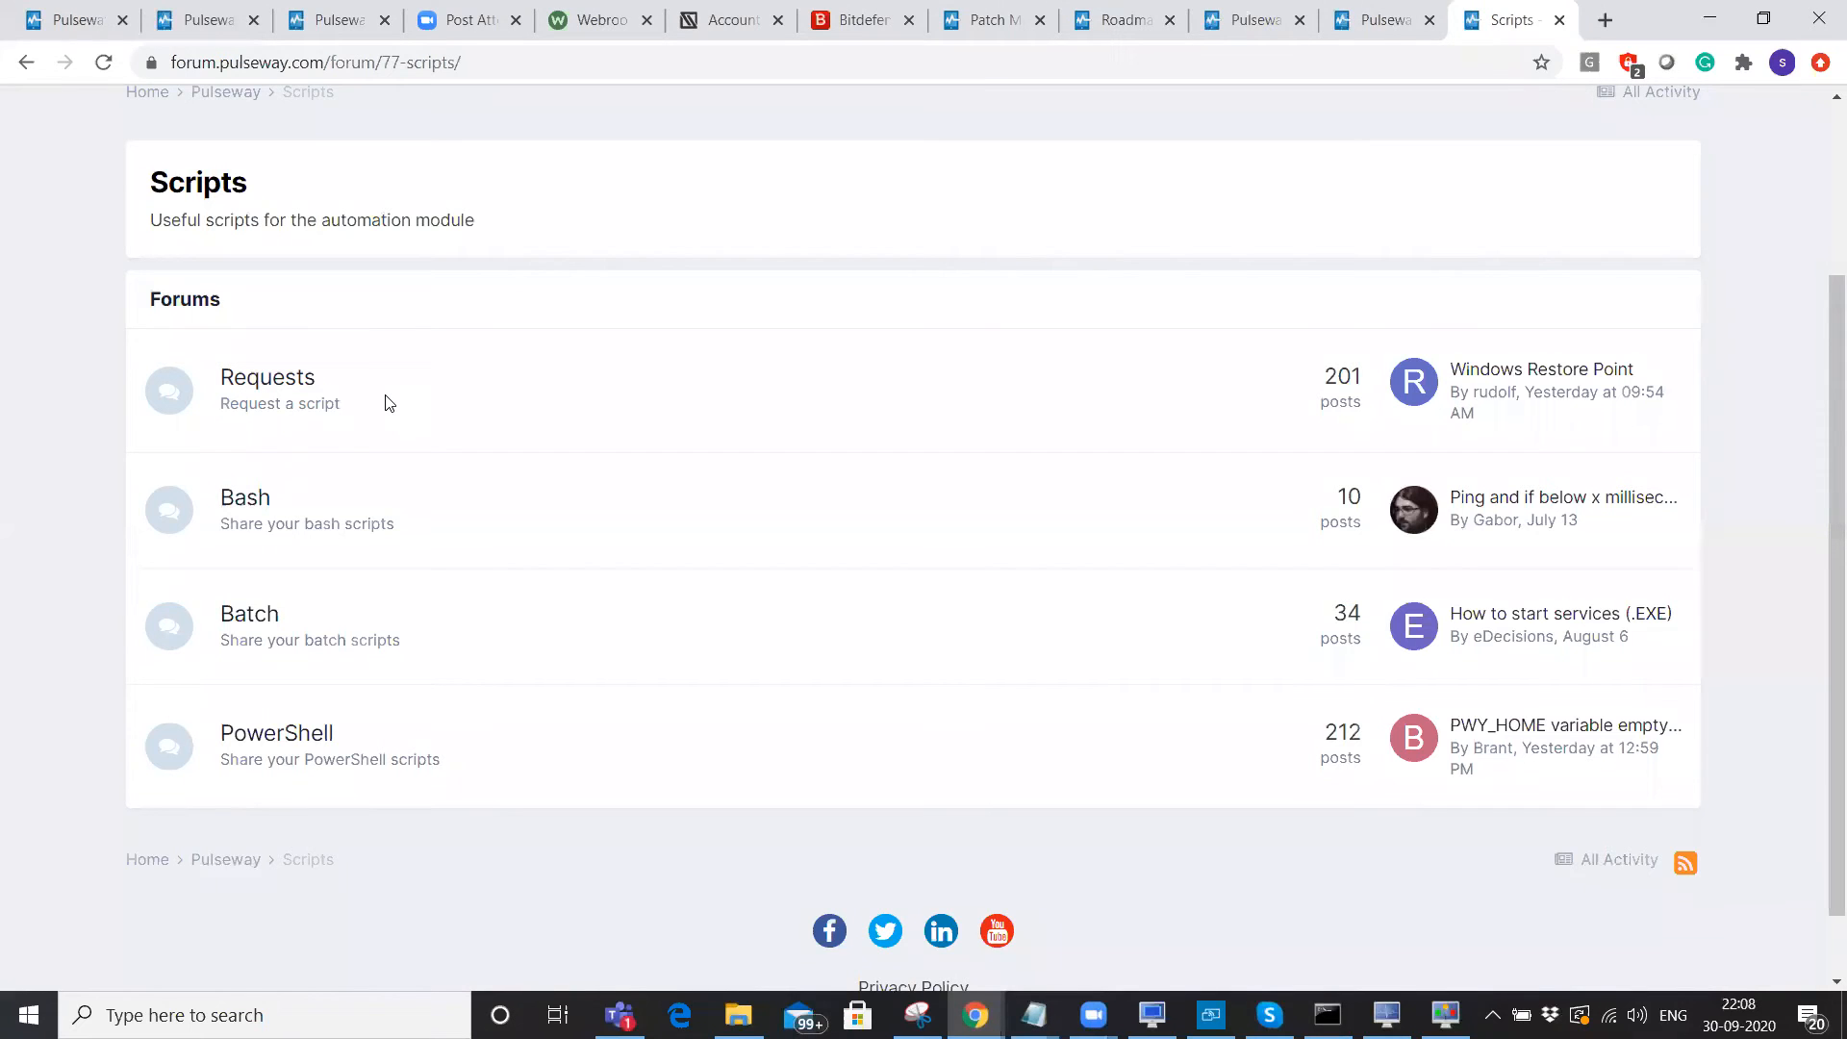
Back in the Pulseway console, browse the Built-in scripts, then open the Automation Tasks list.
left_click(89, 7)
left_click(122, 373)
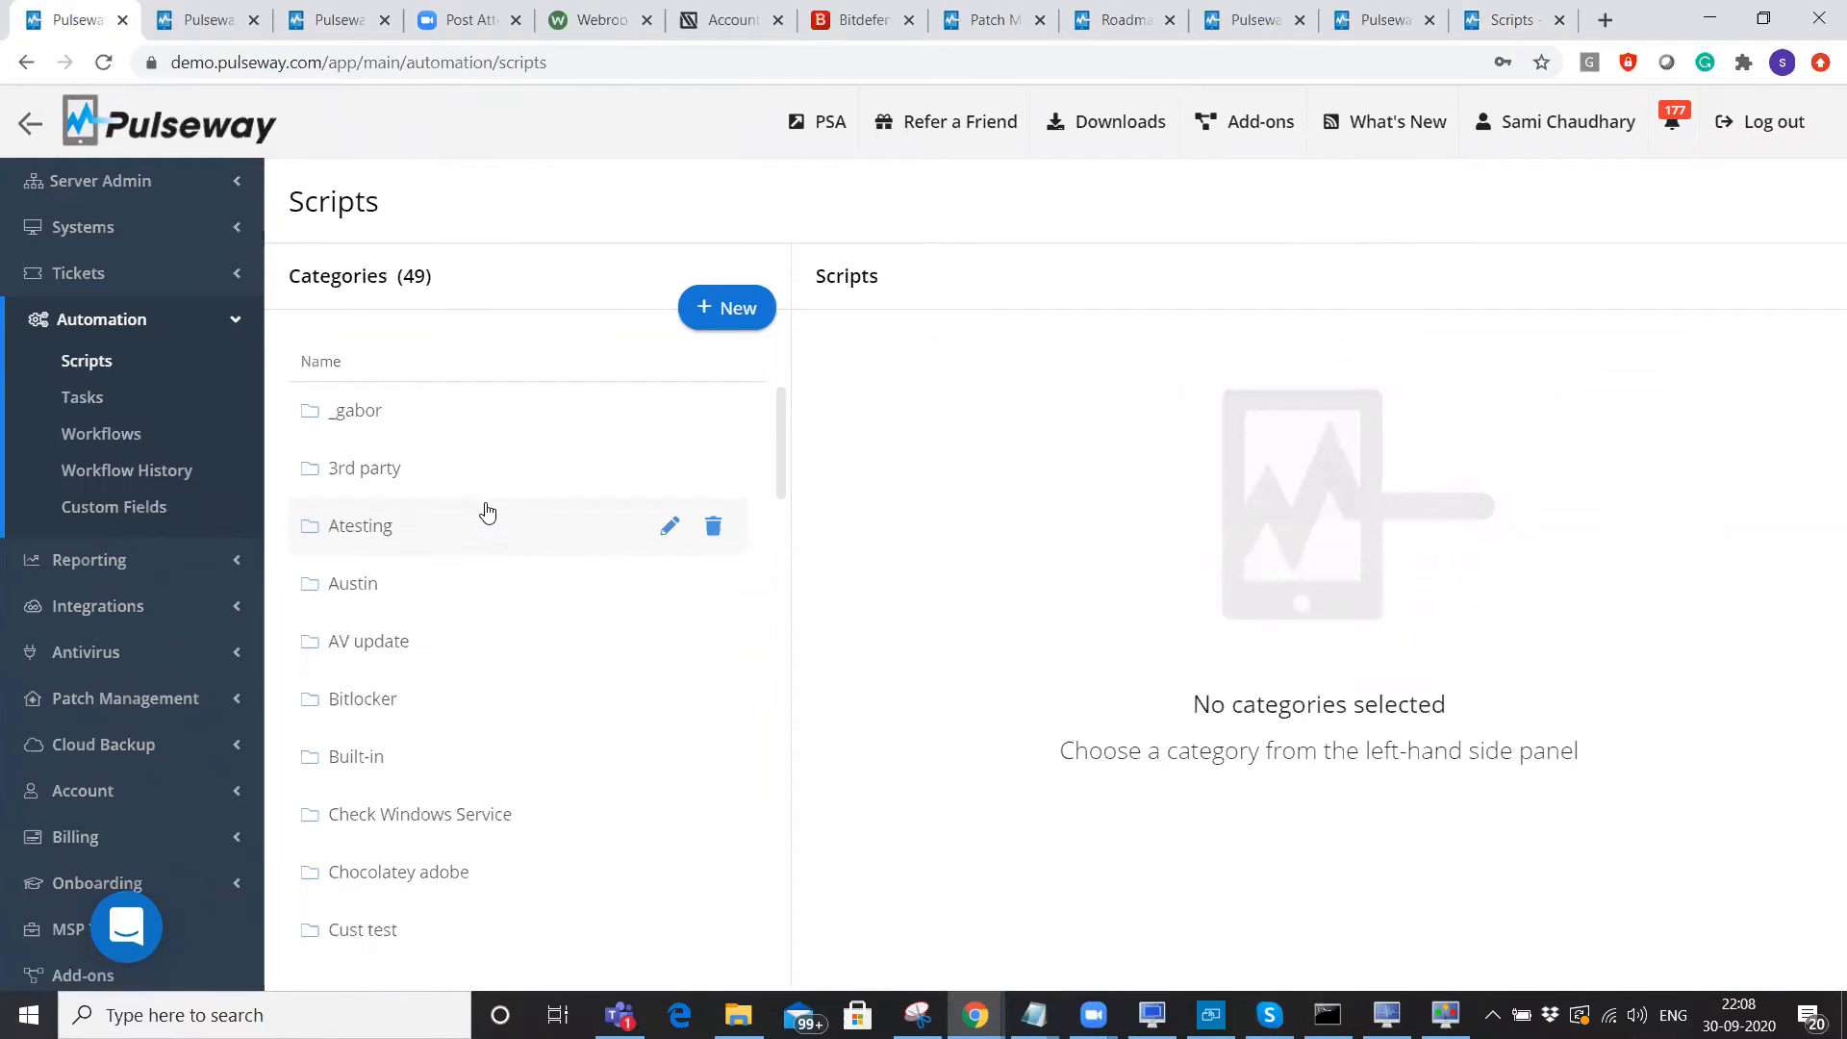
left_click(425, 777)
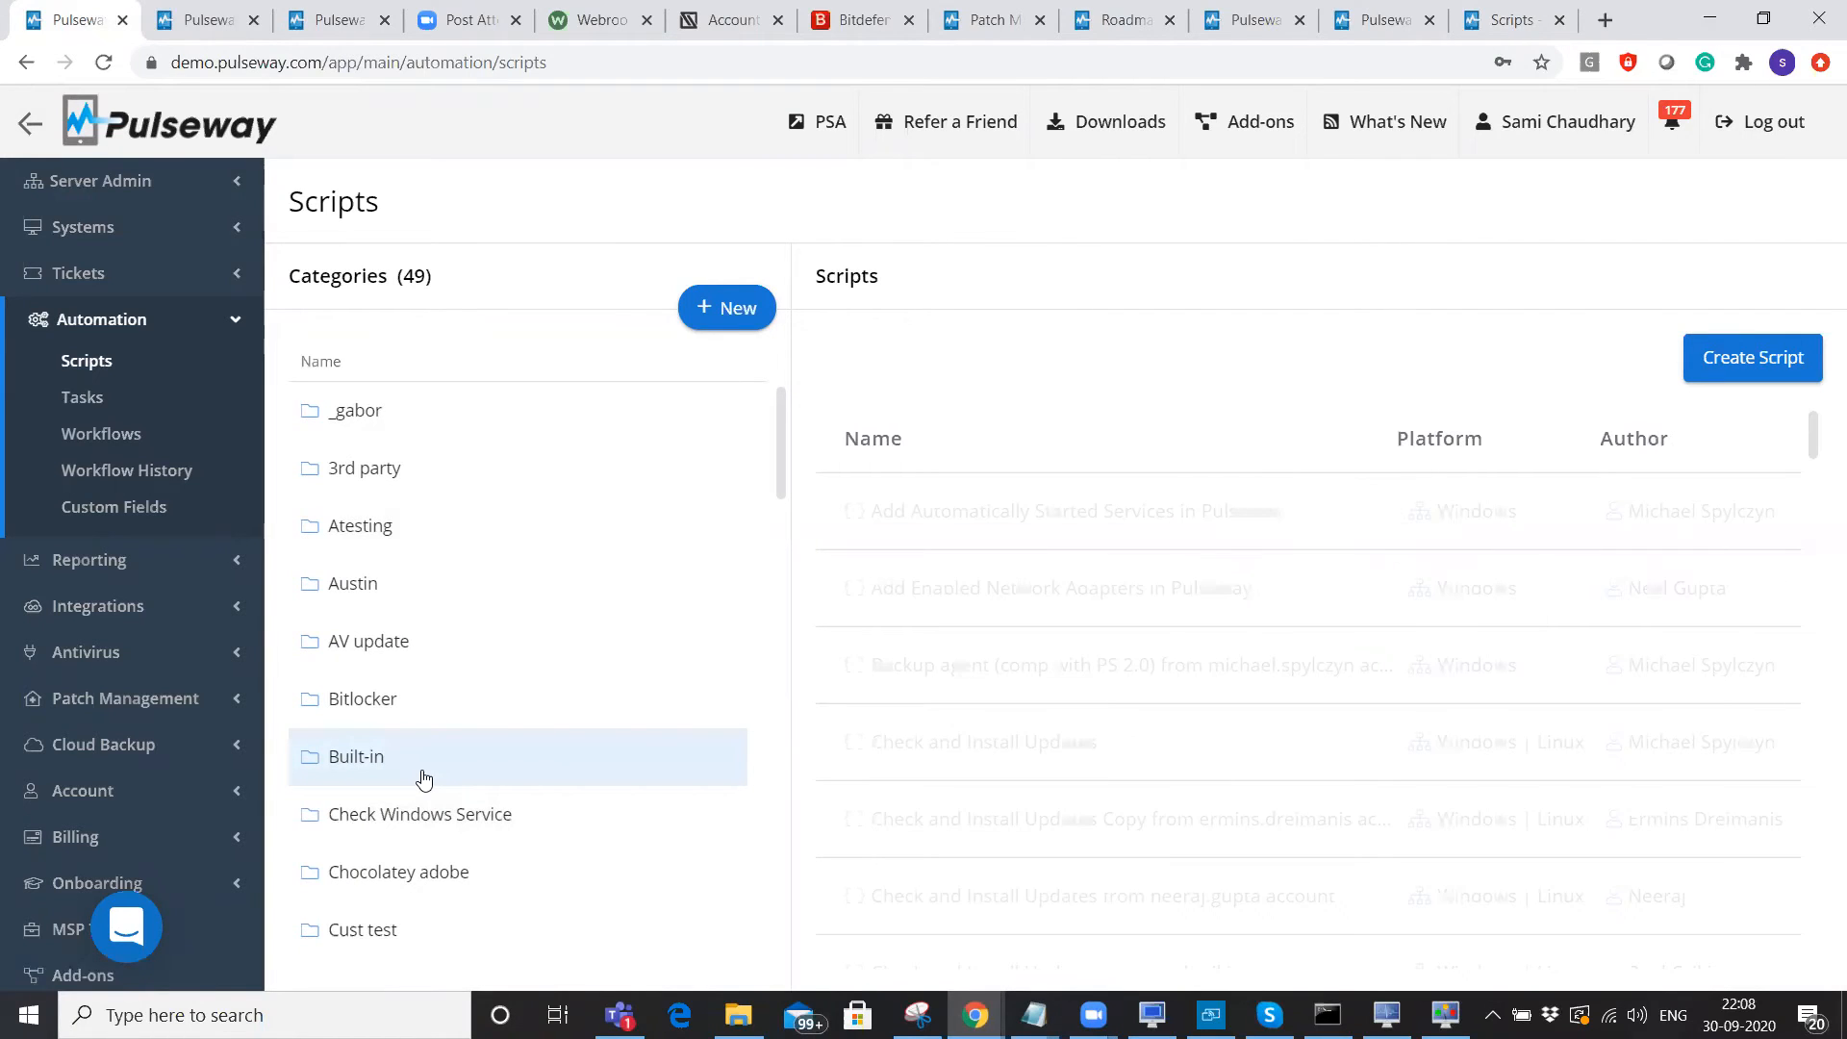
left_click(75, 398)
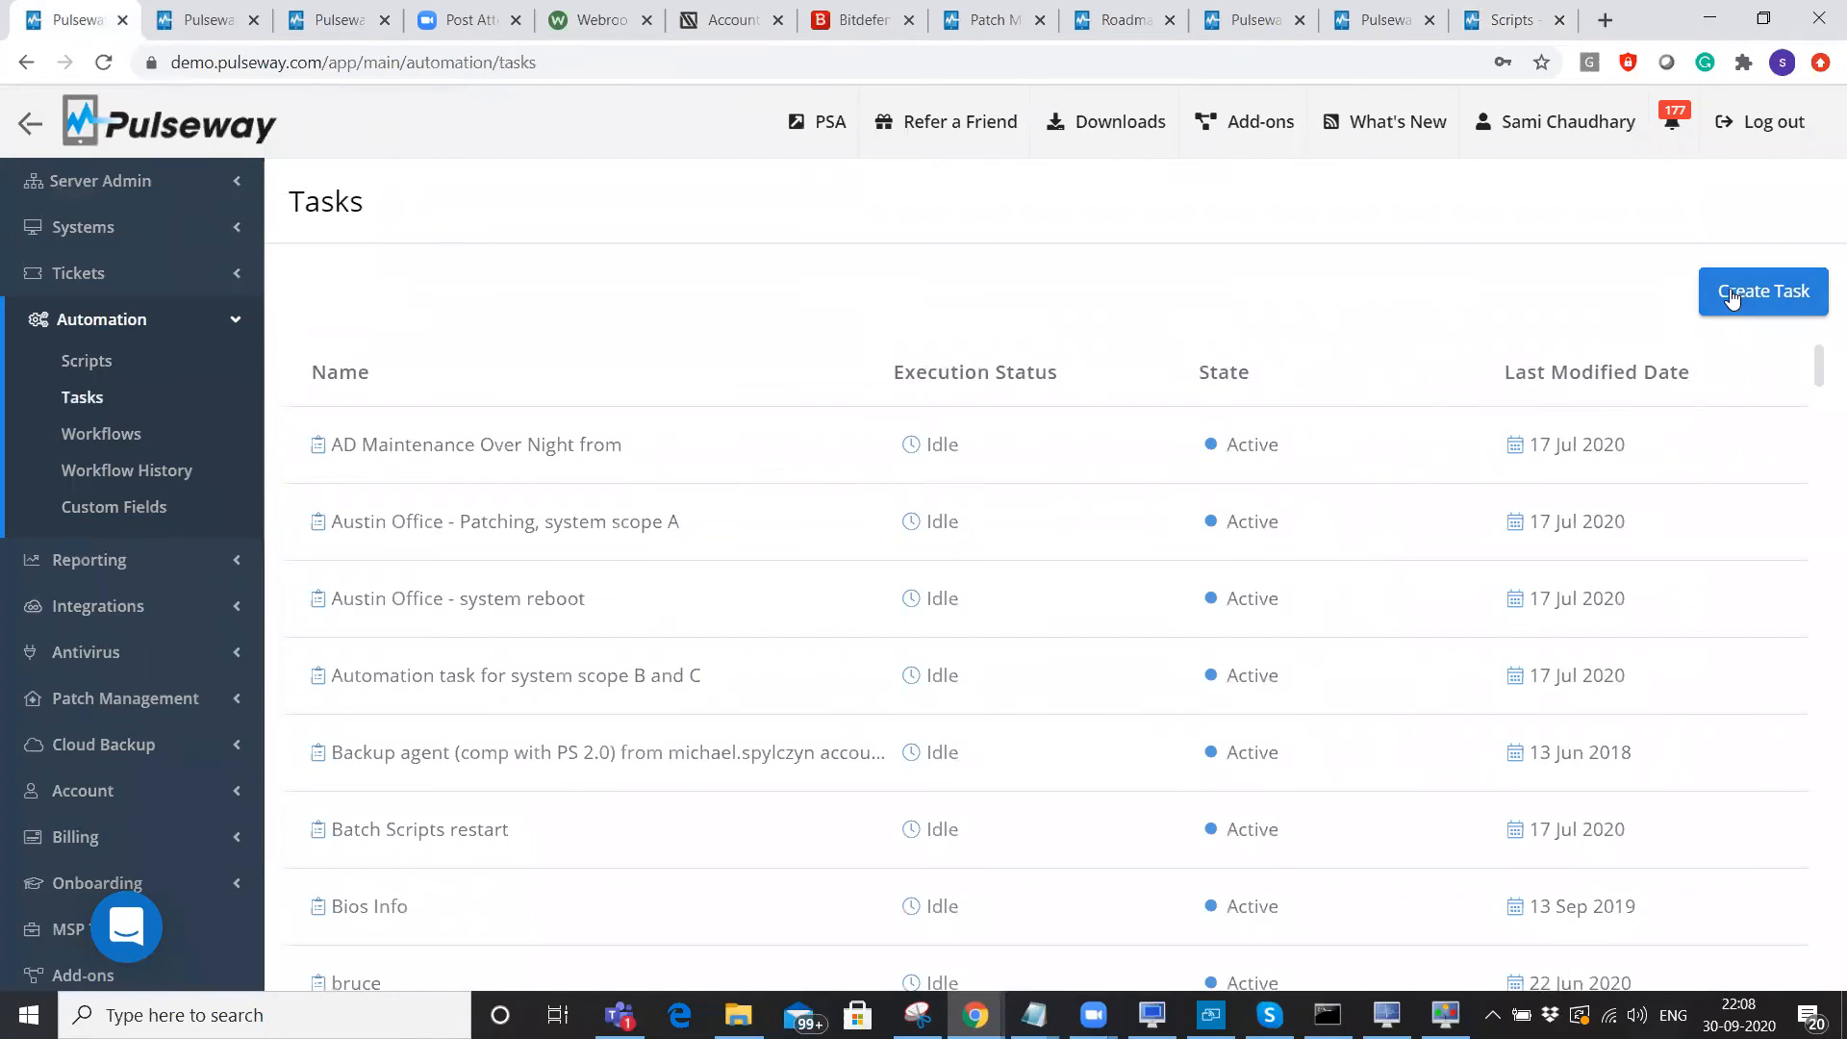
Create a new task and browse the Built-in category on its Scripts tab.
left_click(1732, 299)
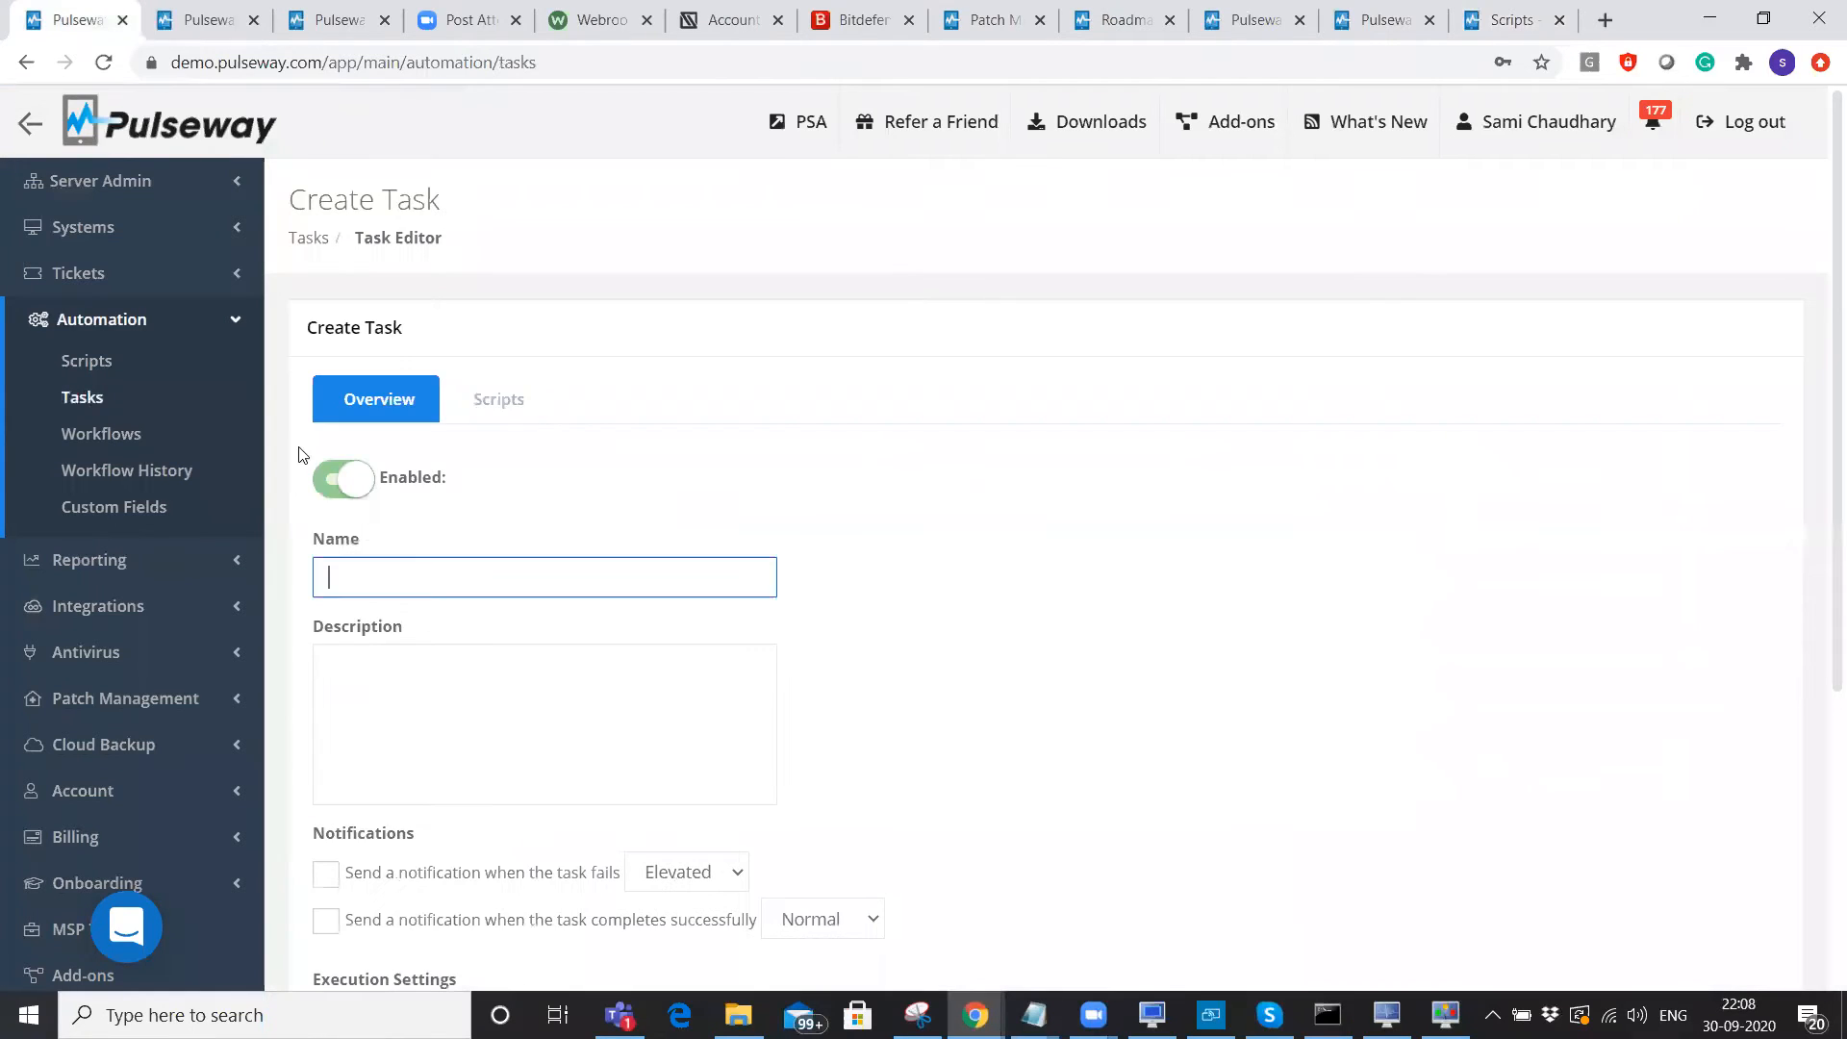
left_click(497, 406)
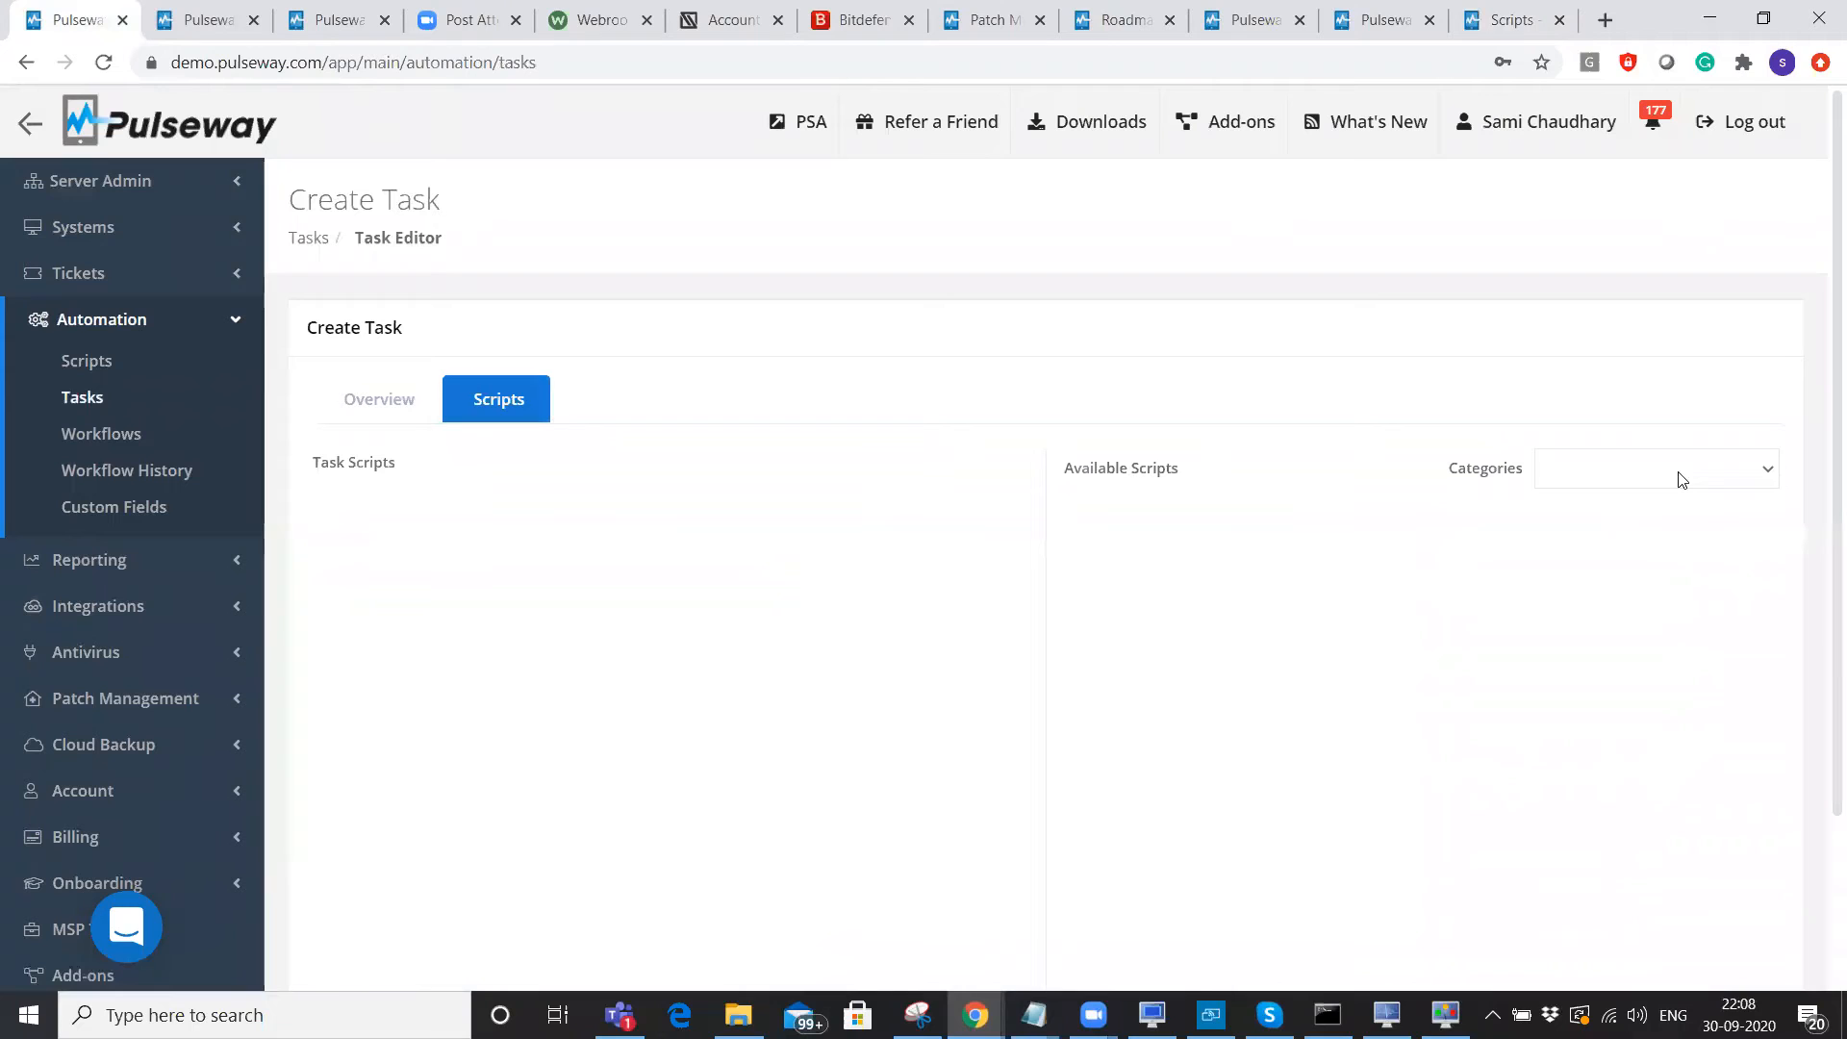
left_click(1682, 479)
key("Return")
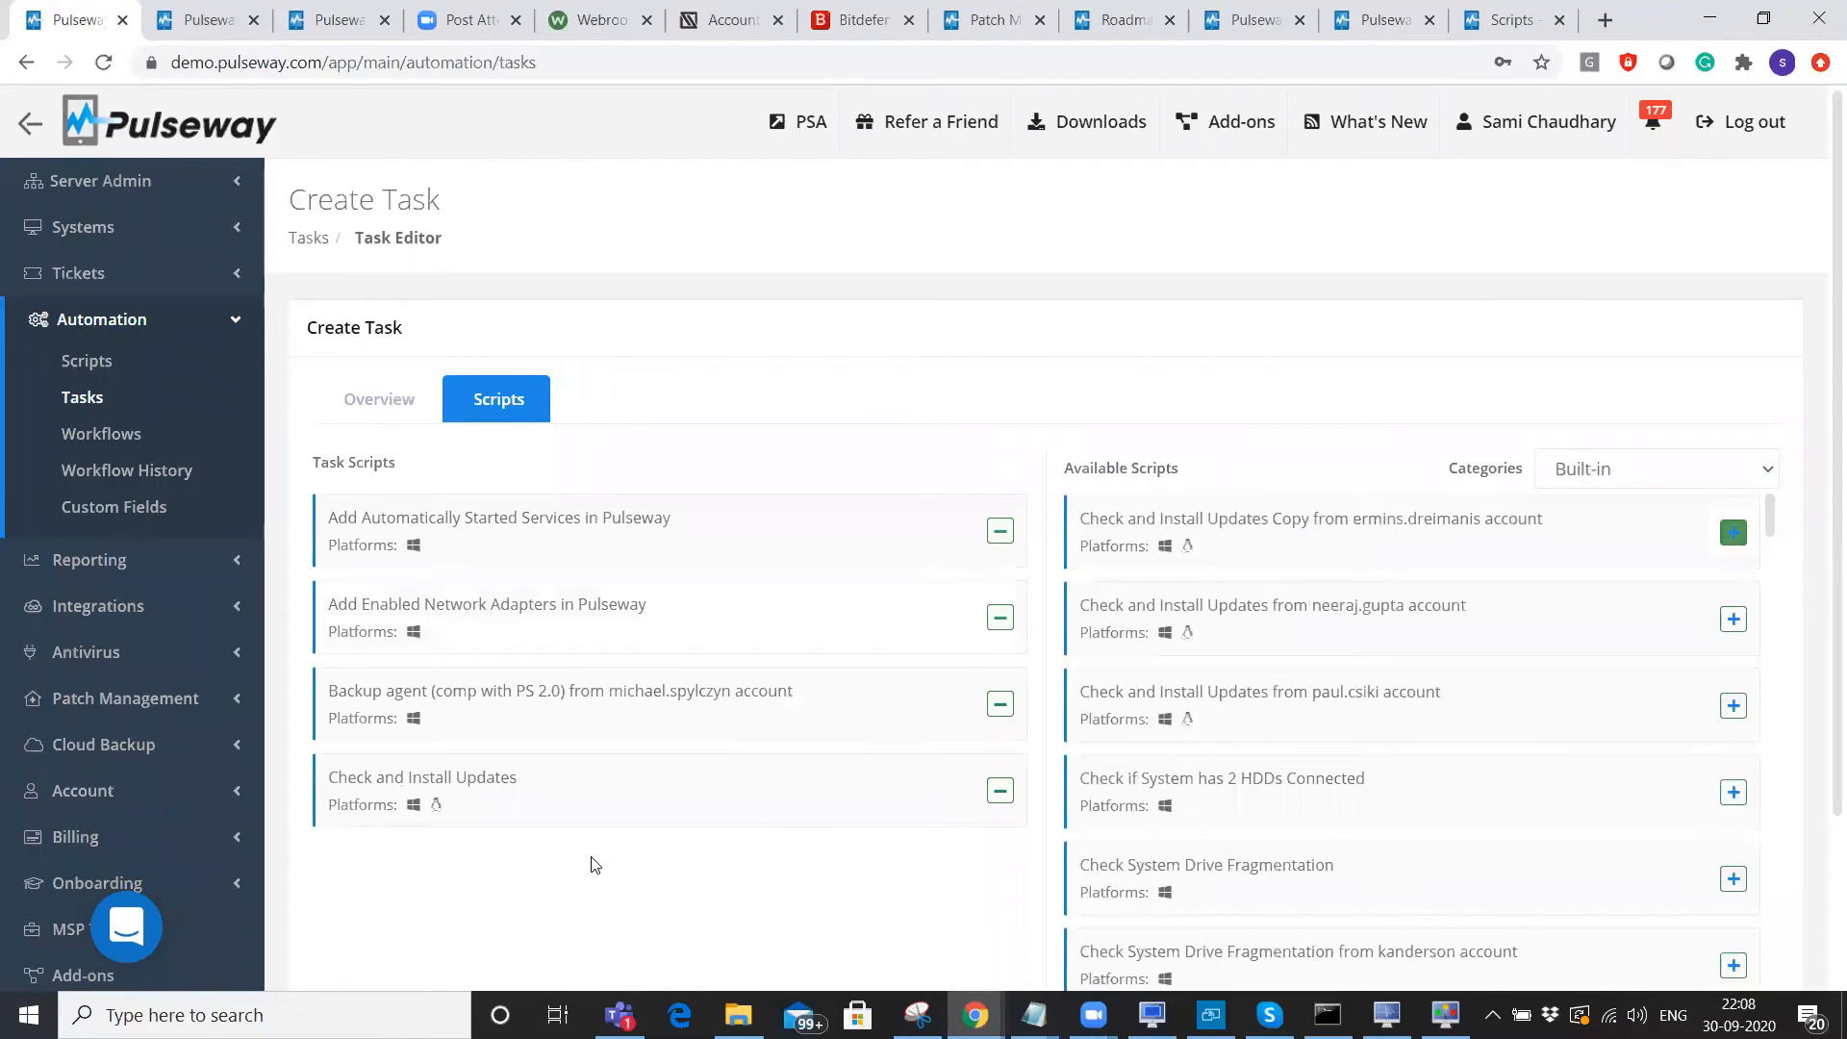
left_click(379, 398)
Preview the task's scope list and scheduling repeat options, then cancel without setting a schedule.
scroll(597, 680, "down", 5)
left_click(600, 674)
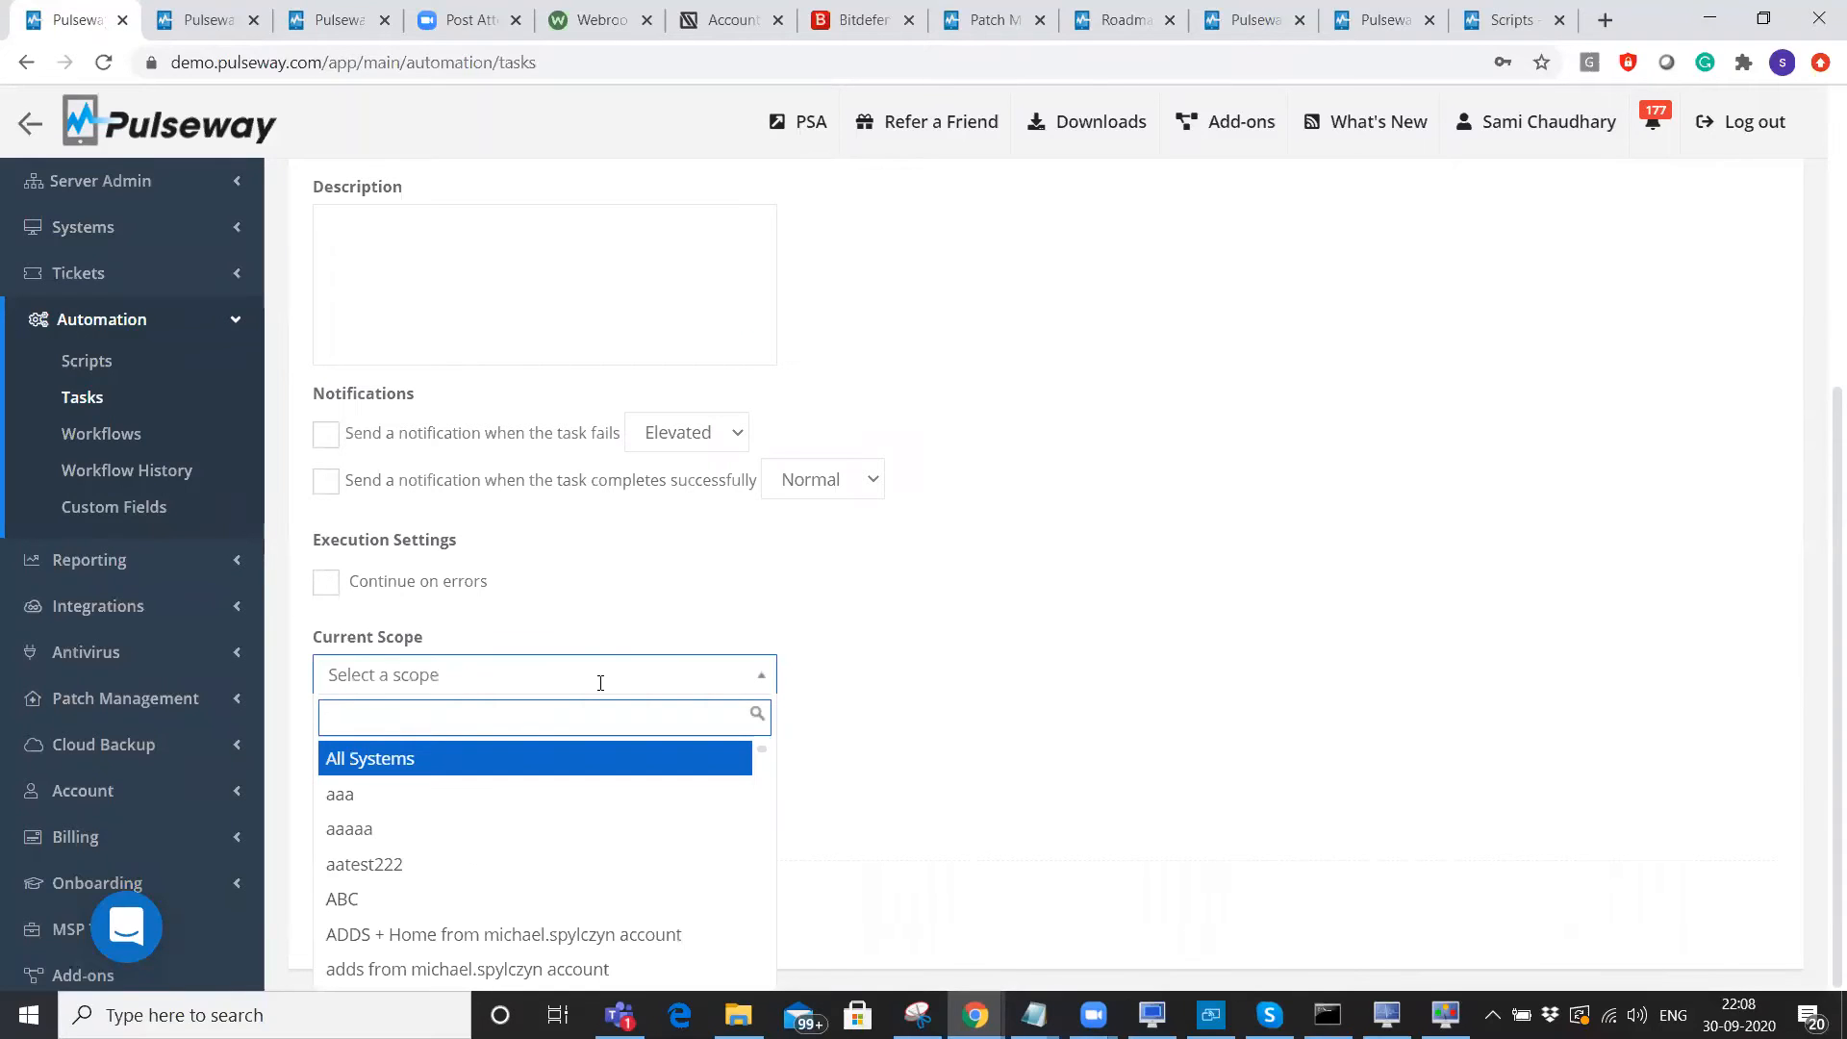
left_click_drag(313, 644, 455, 645)
left_click(1131, 734)
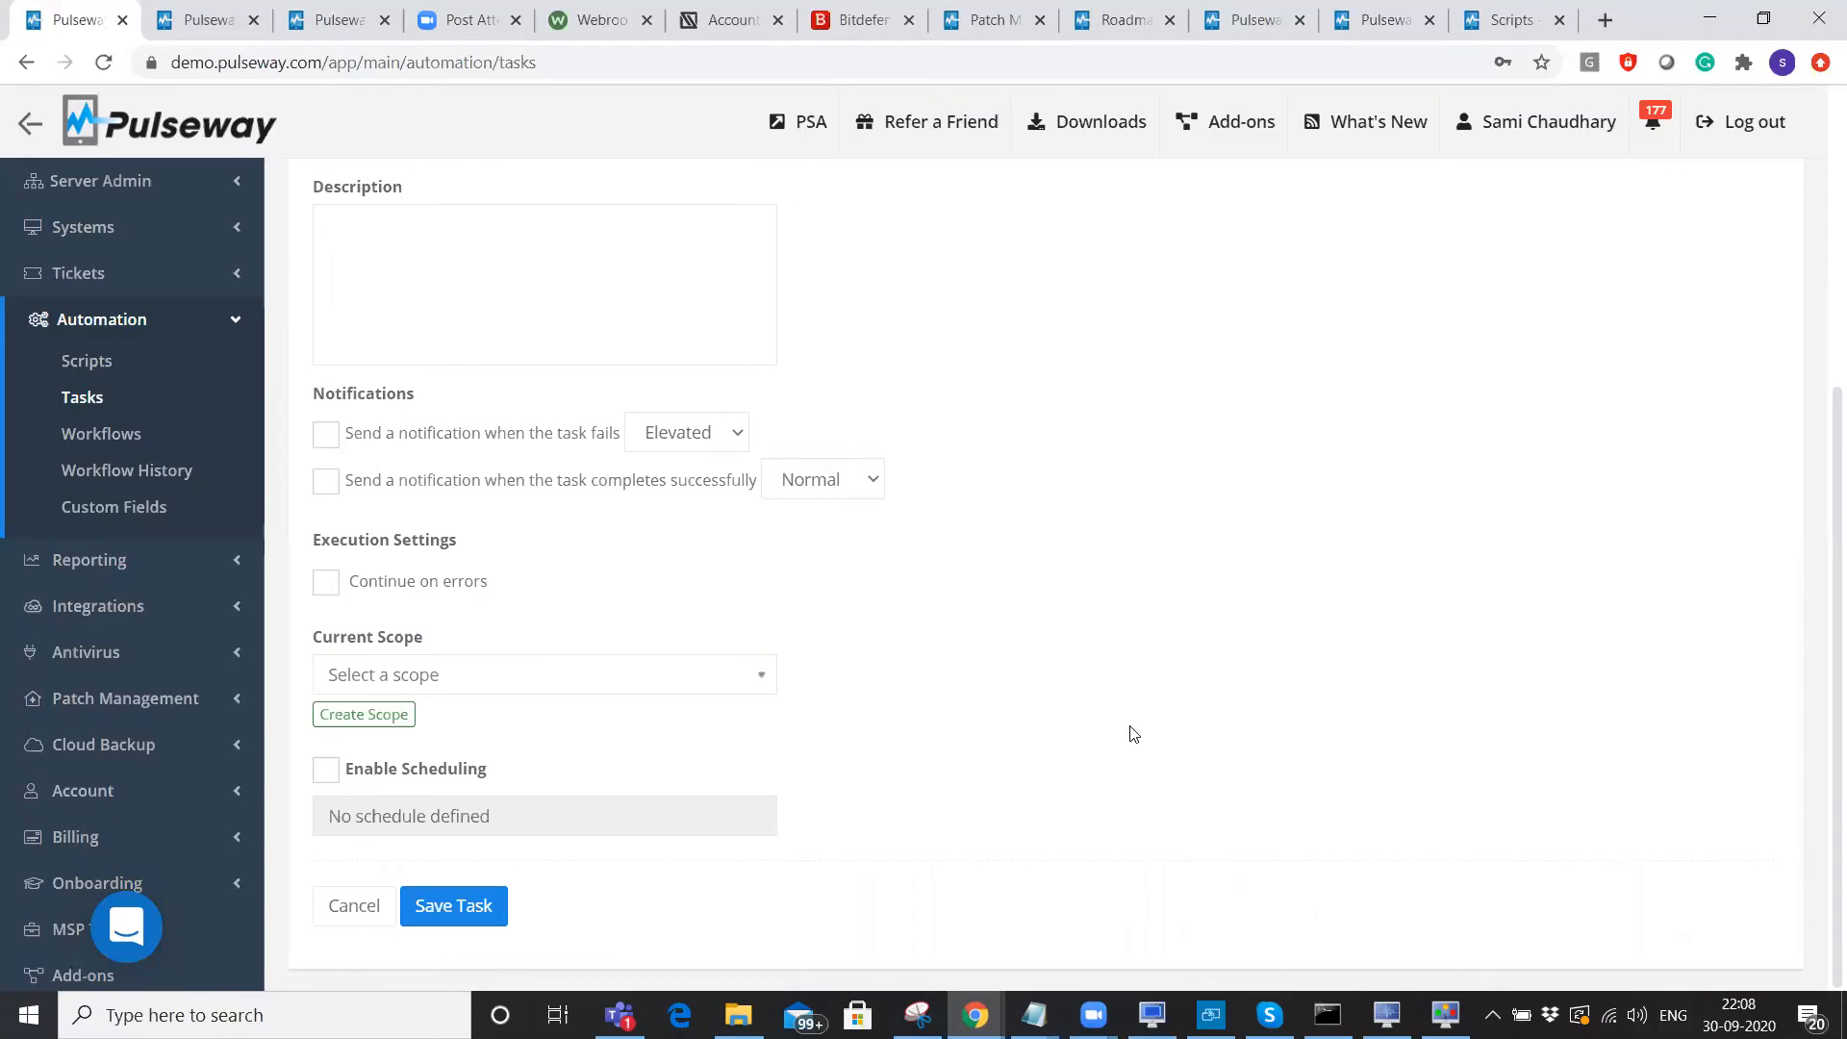
left_click(397, 772)
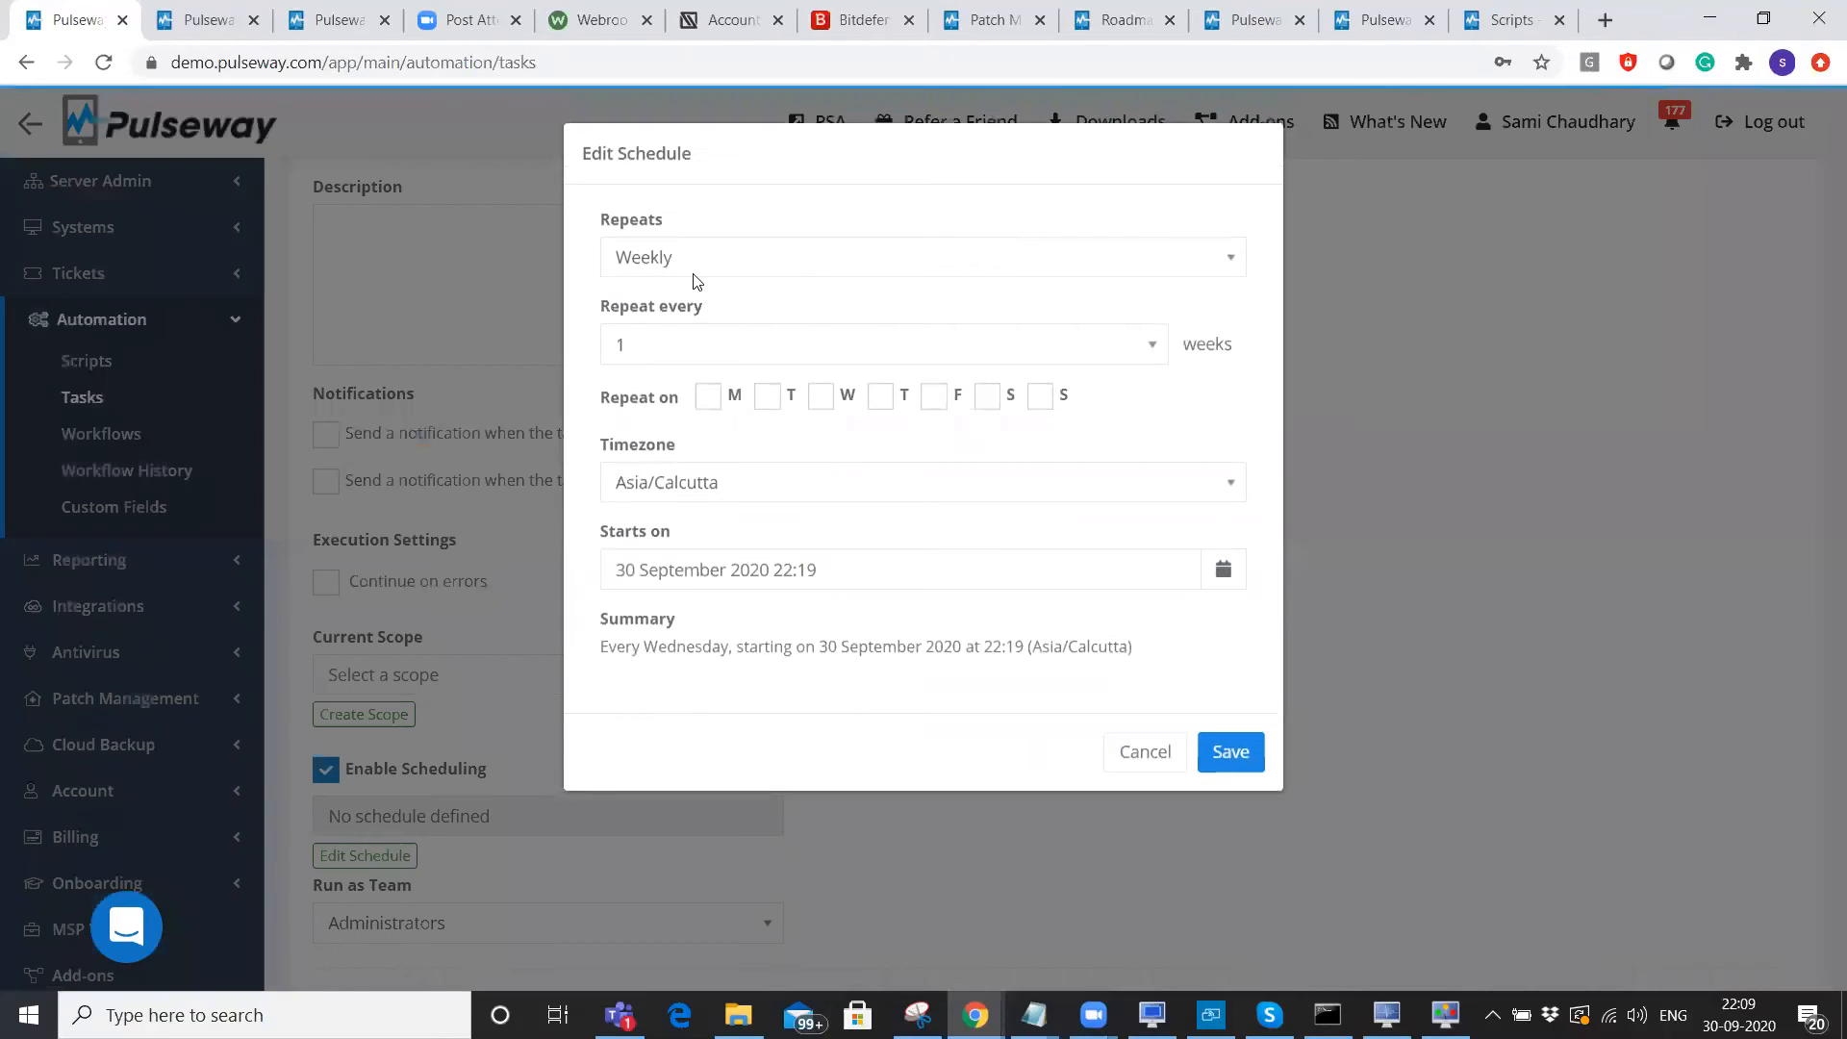
left_click(694, 274)
left_click(1158, 766)
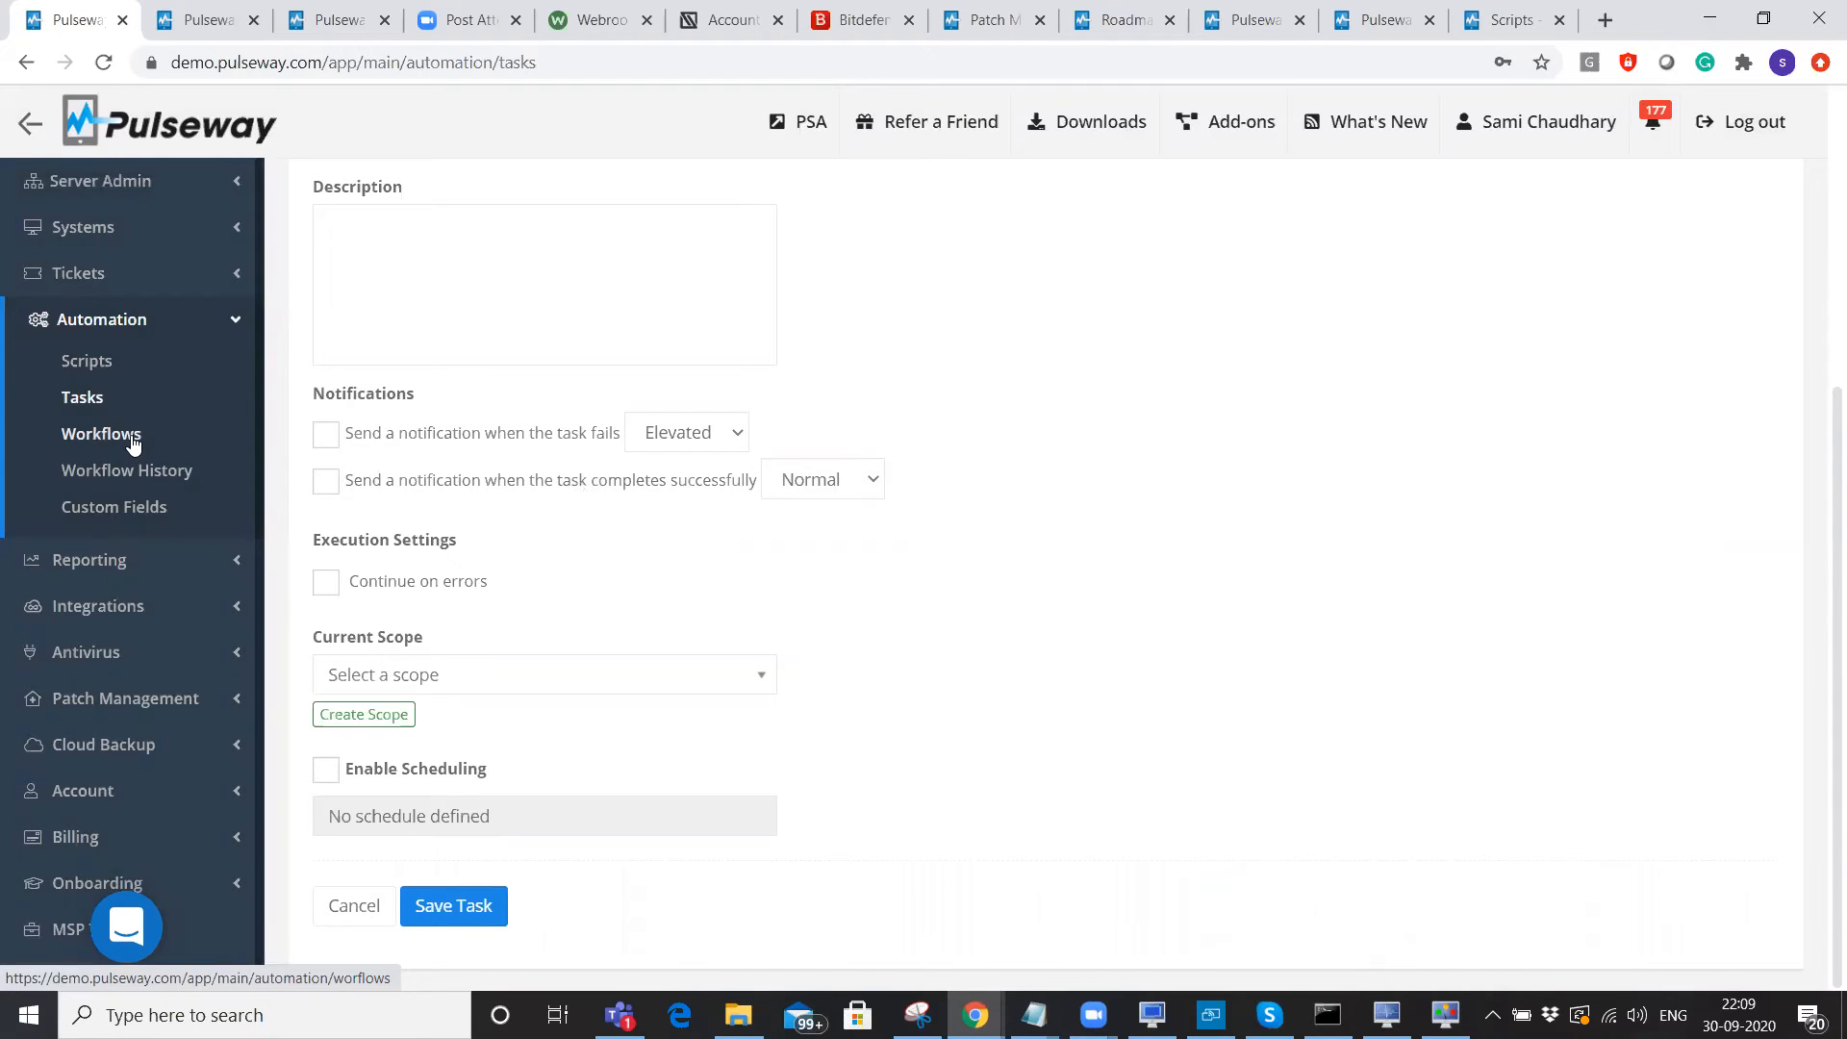
Create an active workflow with Max Execution Time changed from 12 to 2 hours, then continue.
left_click(101, 434)
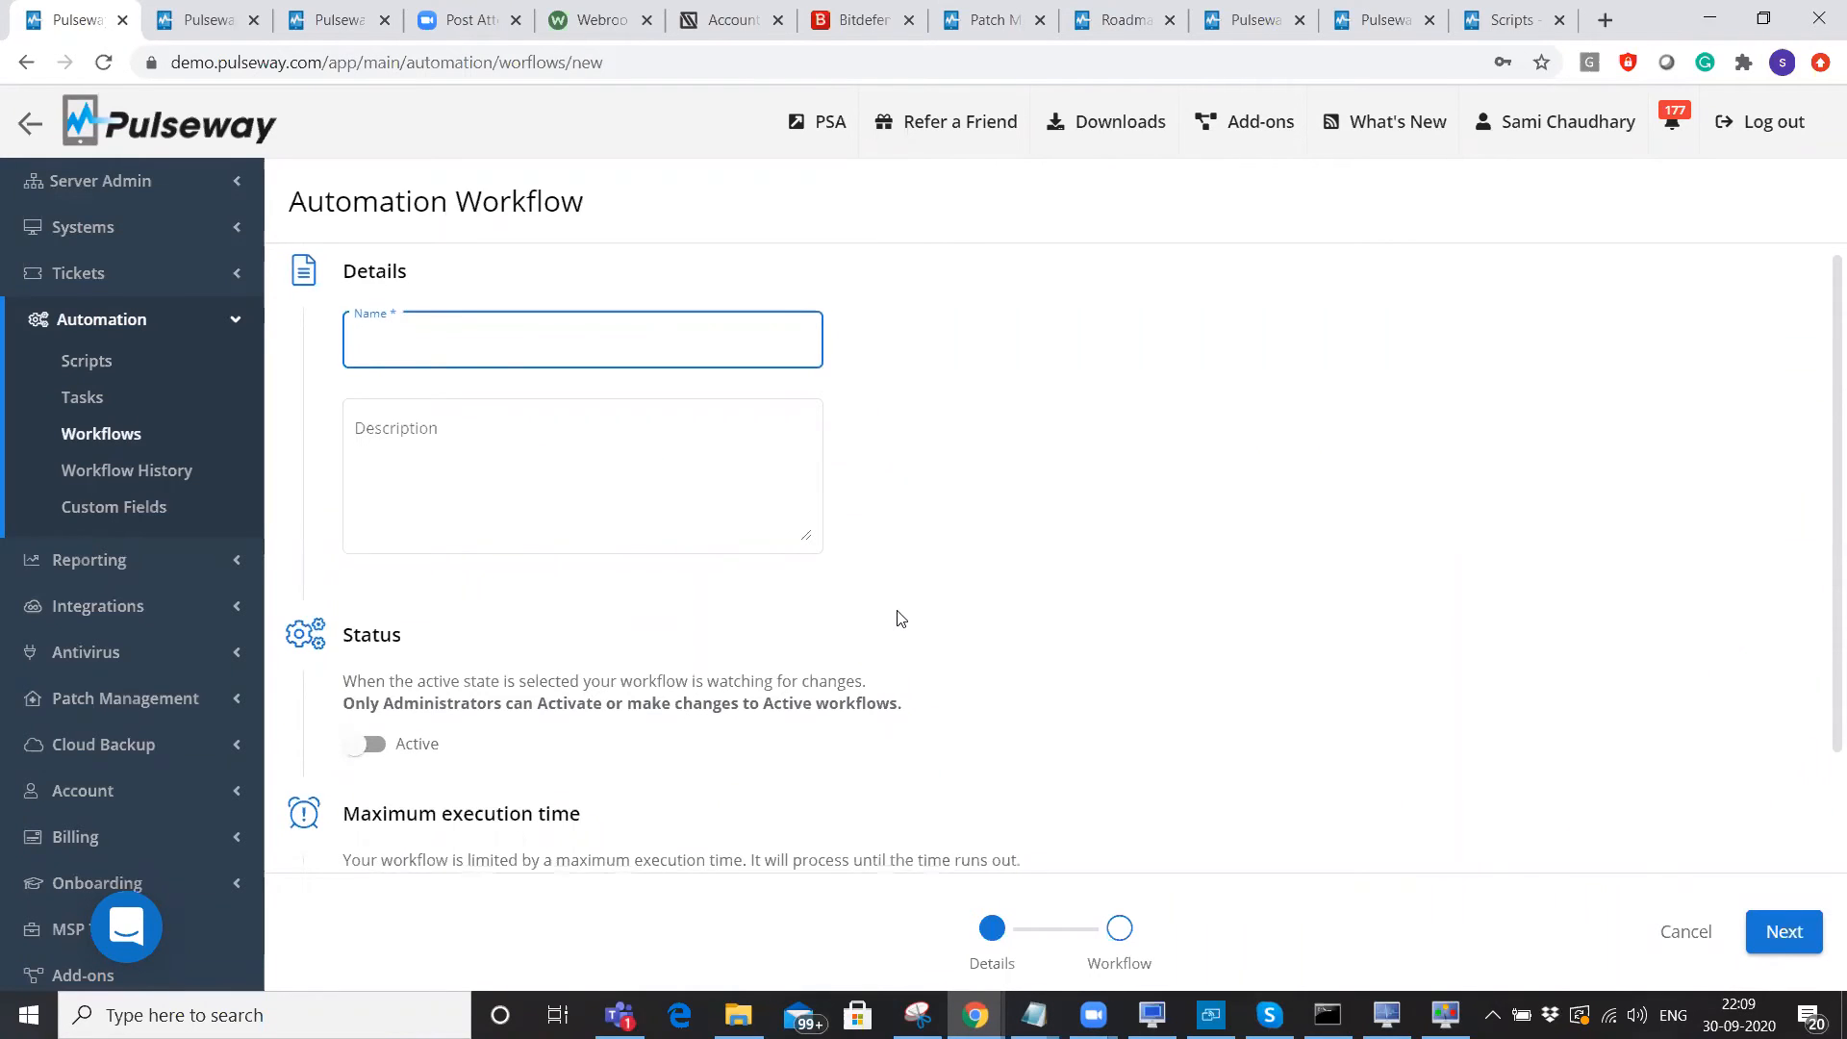
scroll(897, 618, "down", 2)
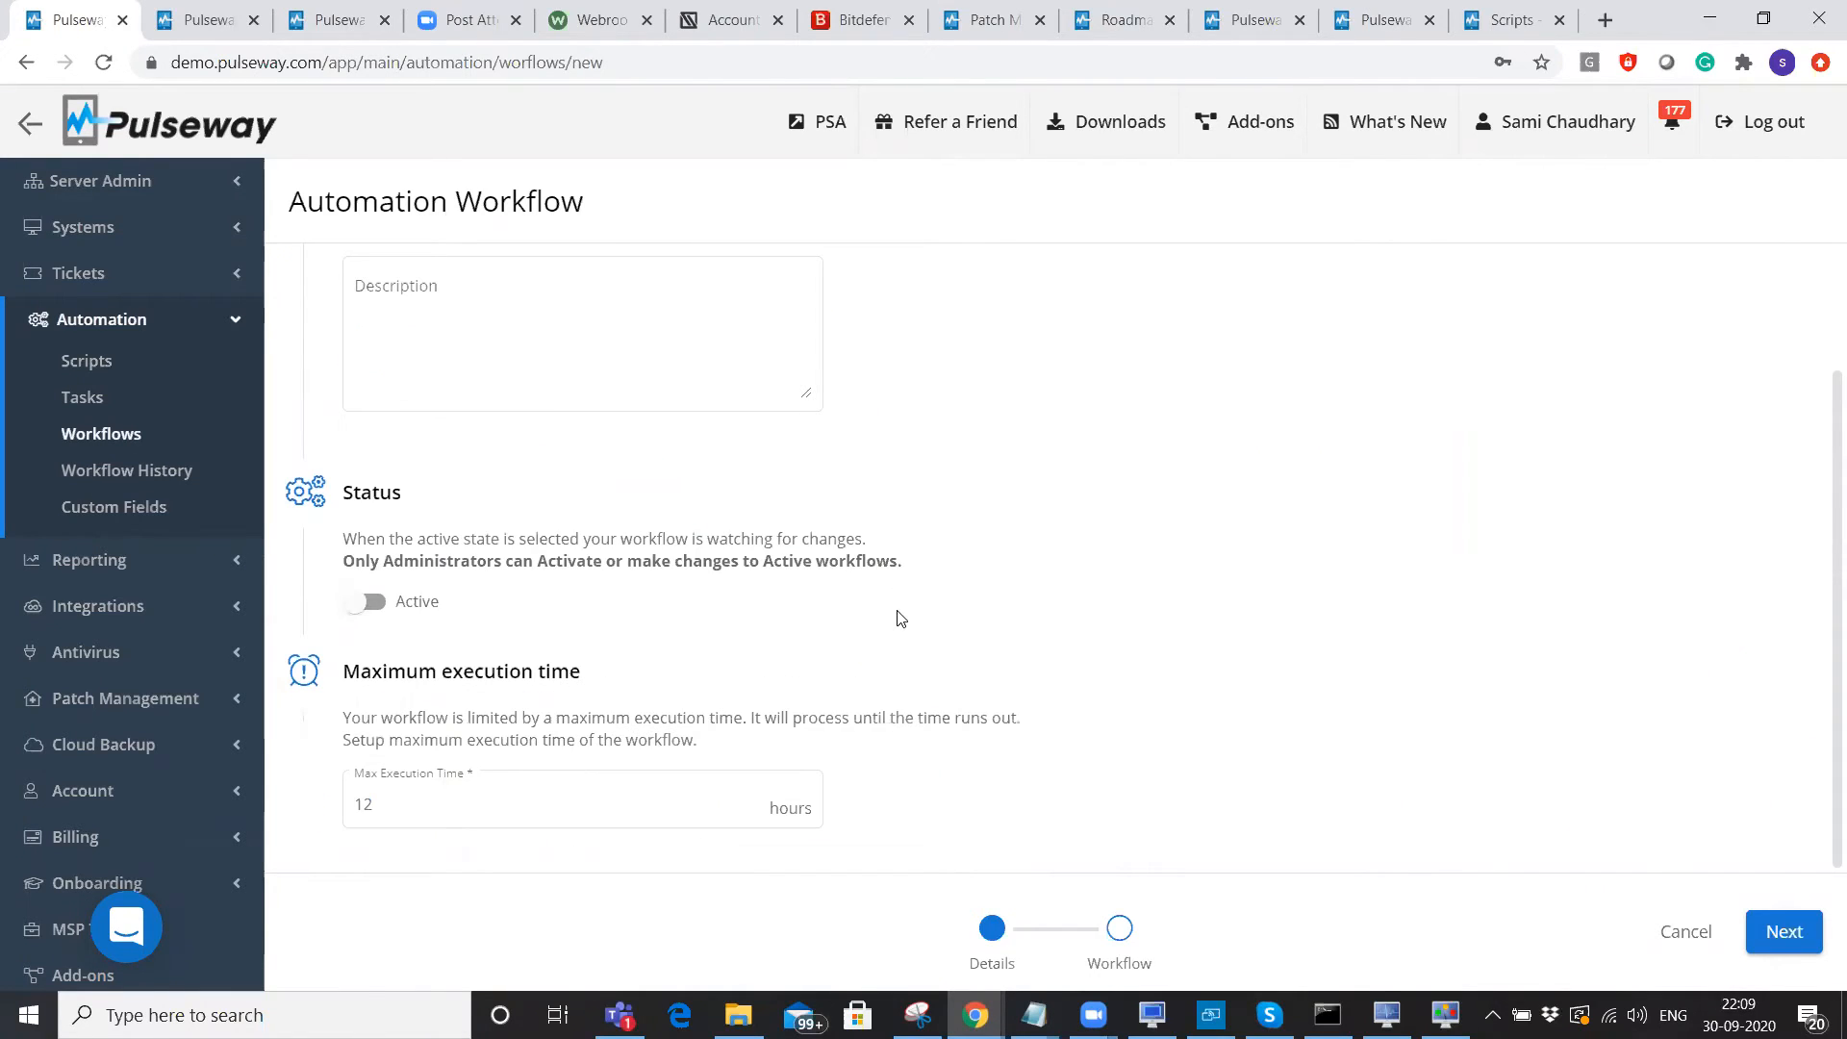
left_click(383, 604)
scroll(443, 568, "up", 2)
scroll(429, 709, "down", 2)
left_click(429, 798)
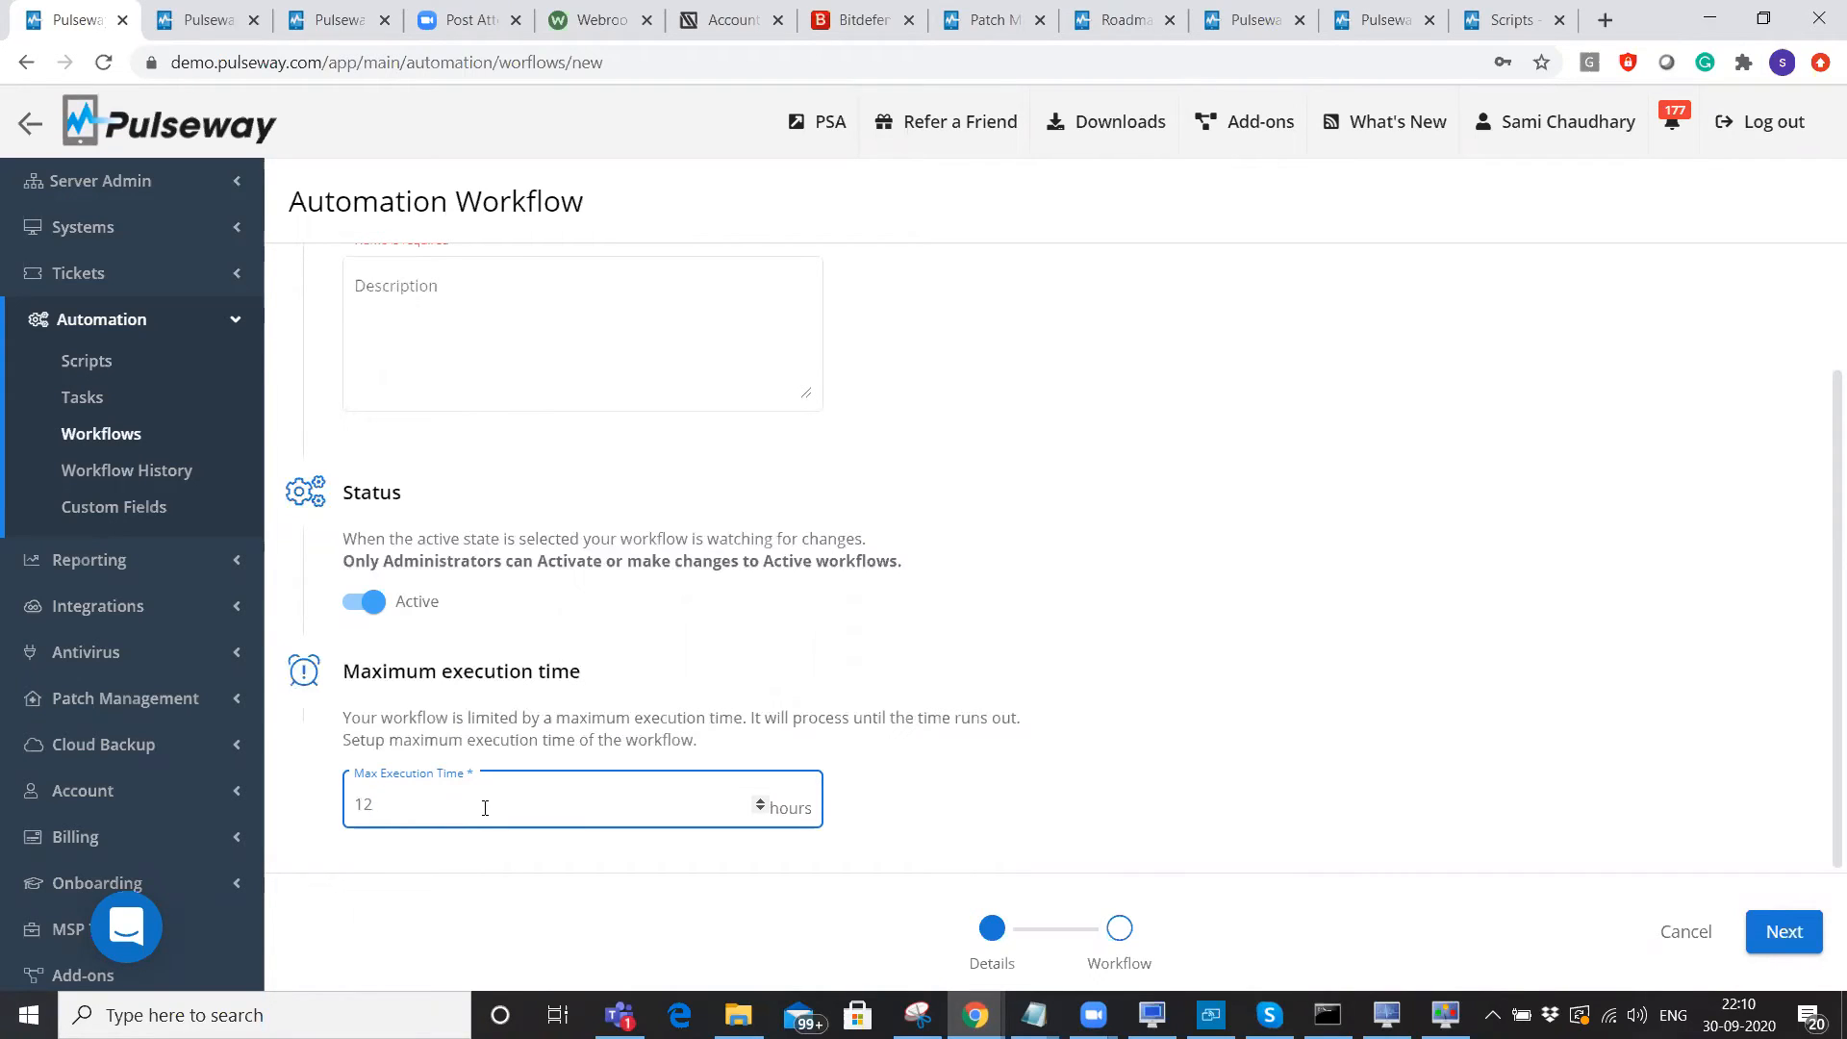
key("BackSpace")
key("BackSpace")
type("2")
left_click(1252, 766)
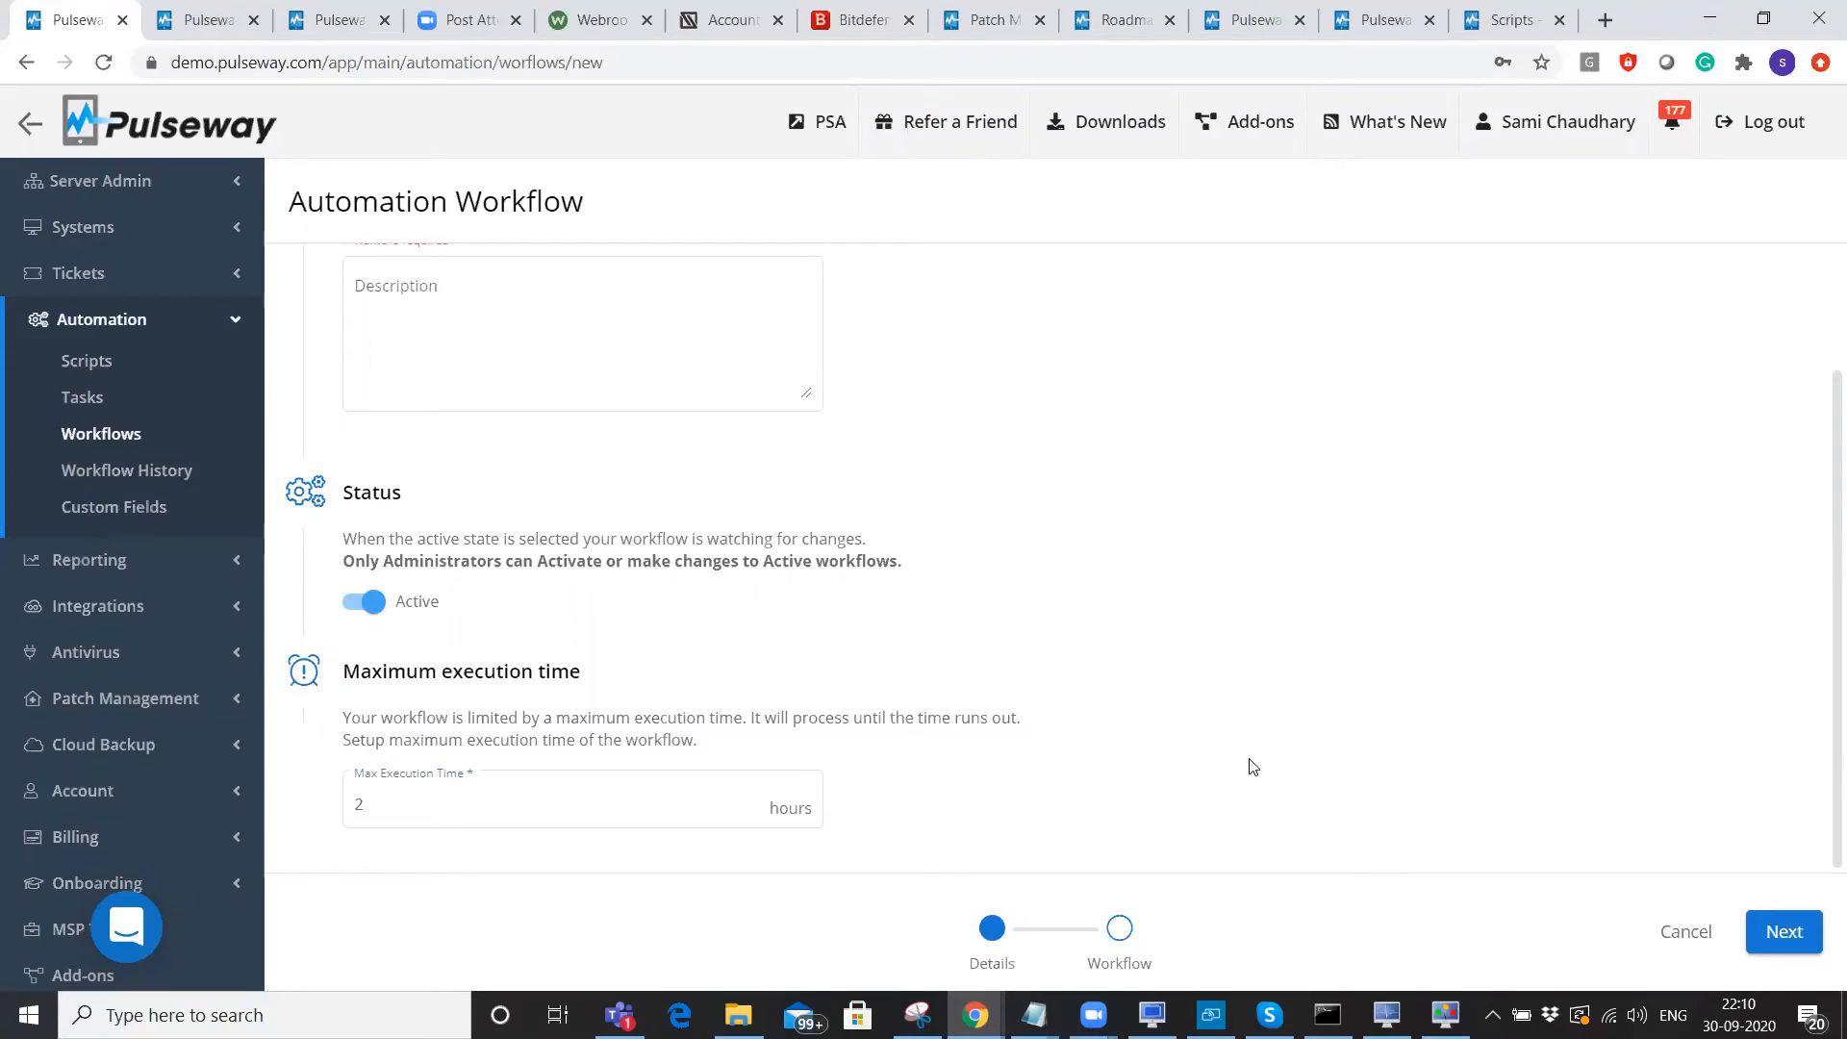
left_click(1775, 923)
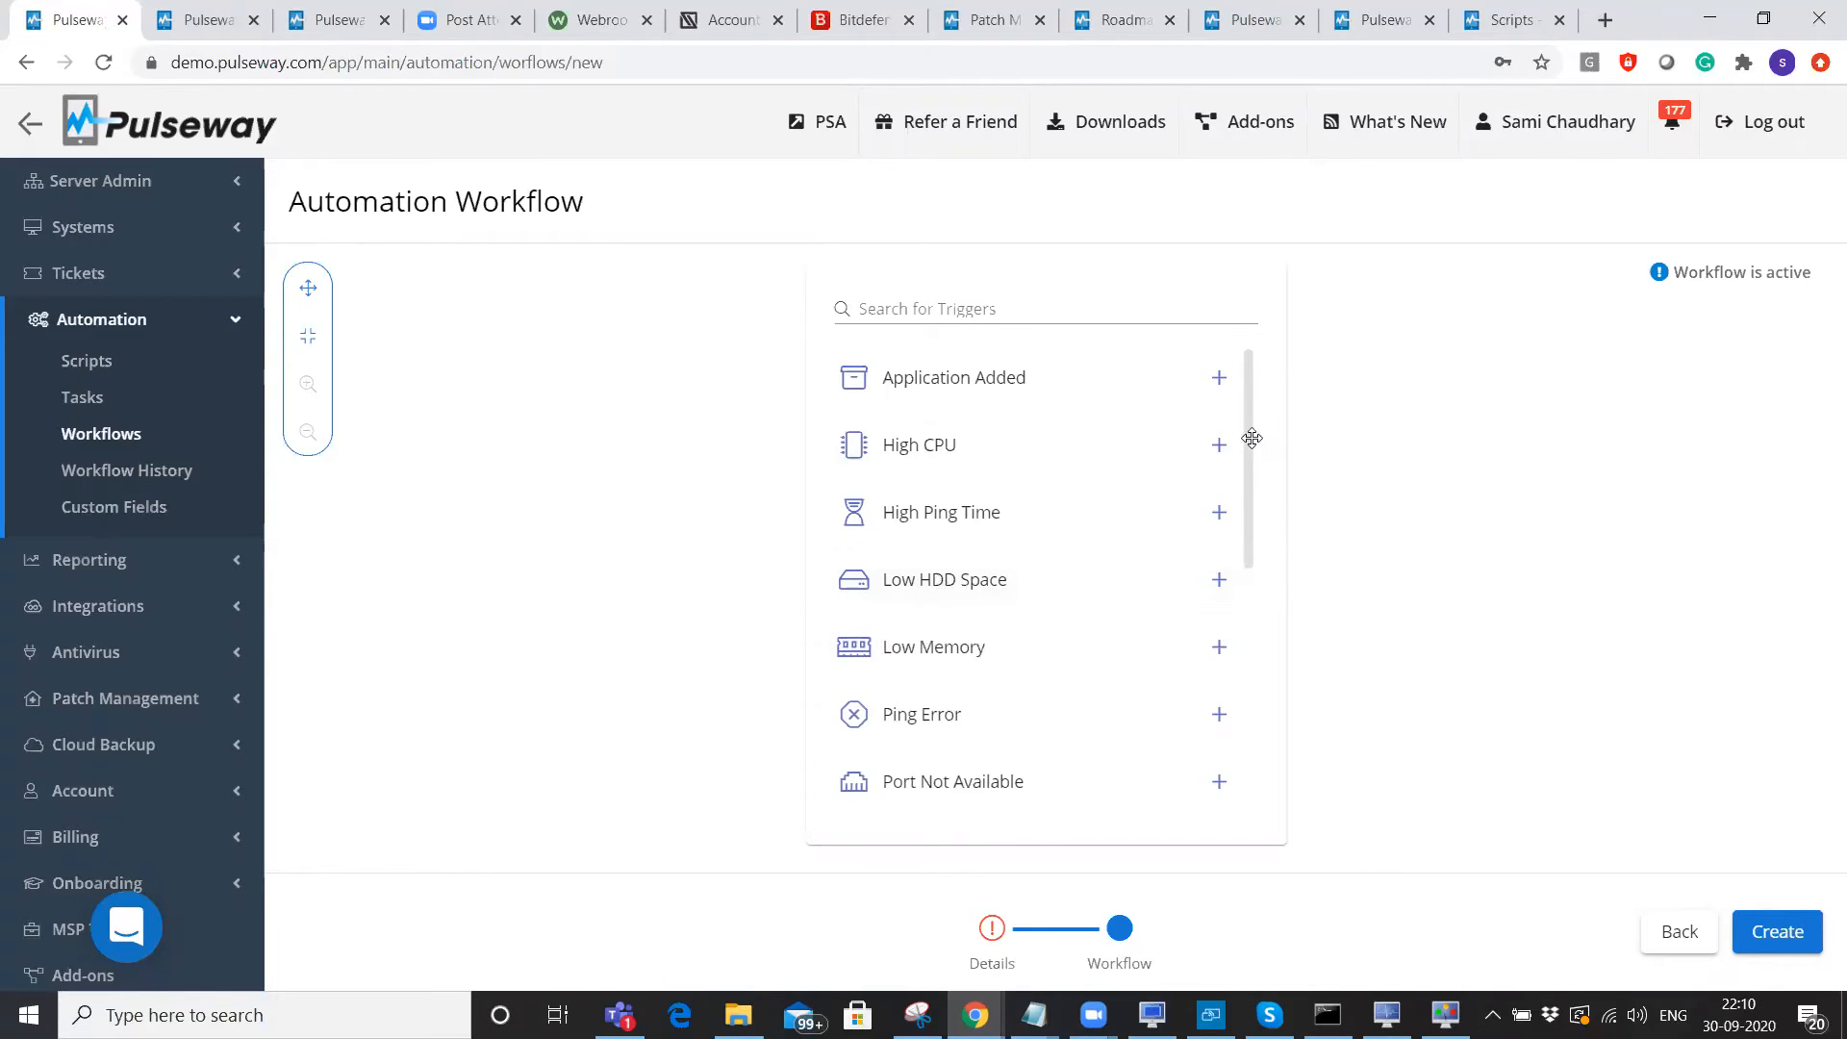
Use Service Stopped as the trigger and add a Start Stopped Service action after it.
scroll(1258, 712, "down", 2)
scroll(1258, 719, "down", 3)
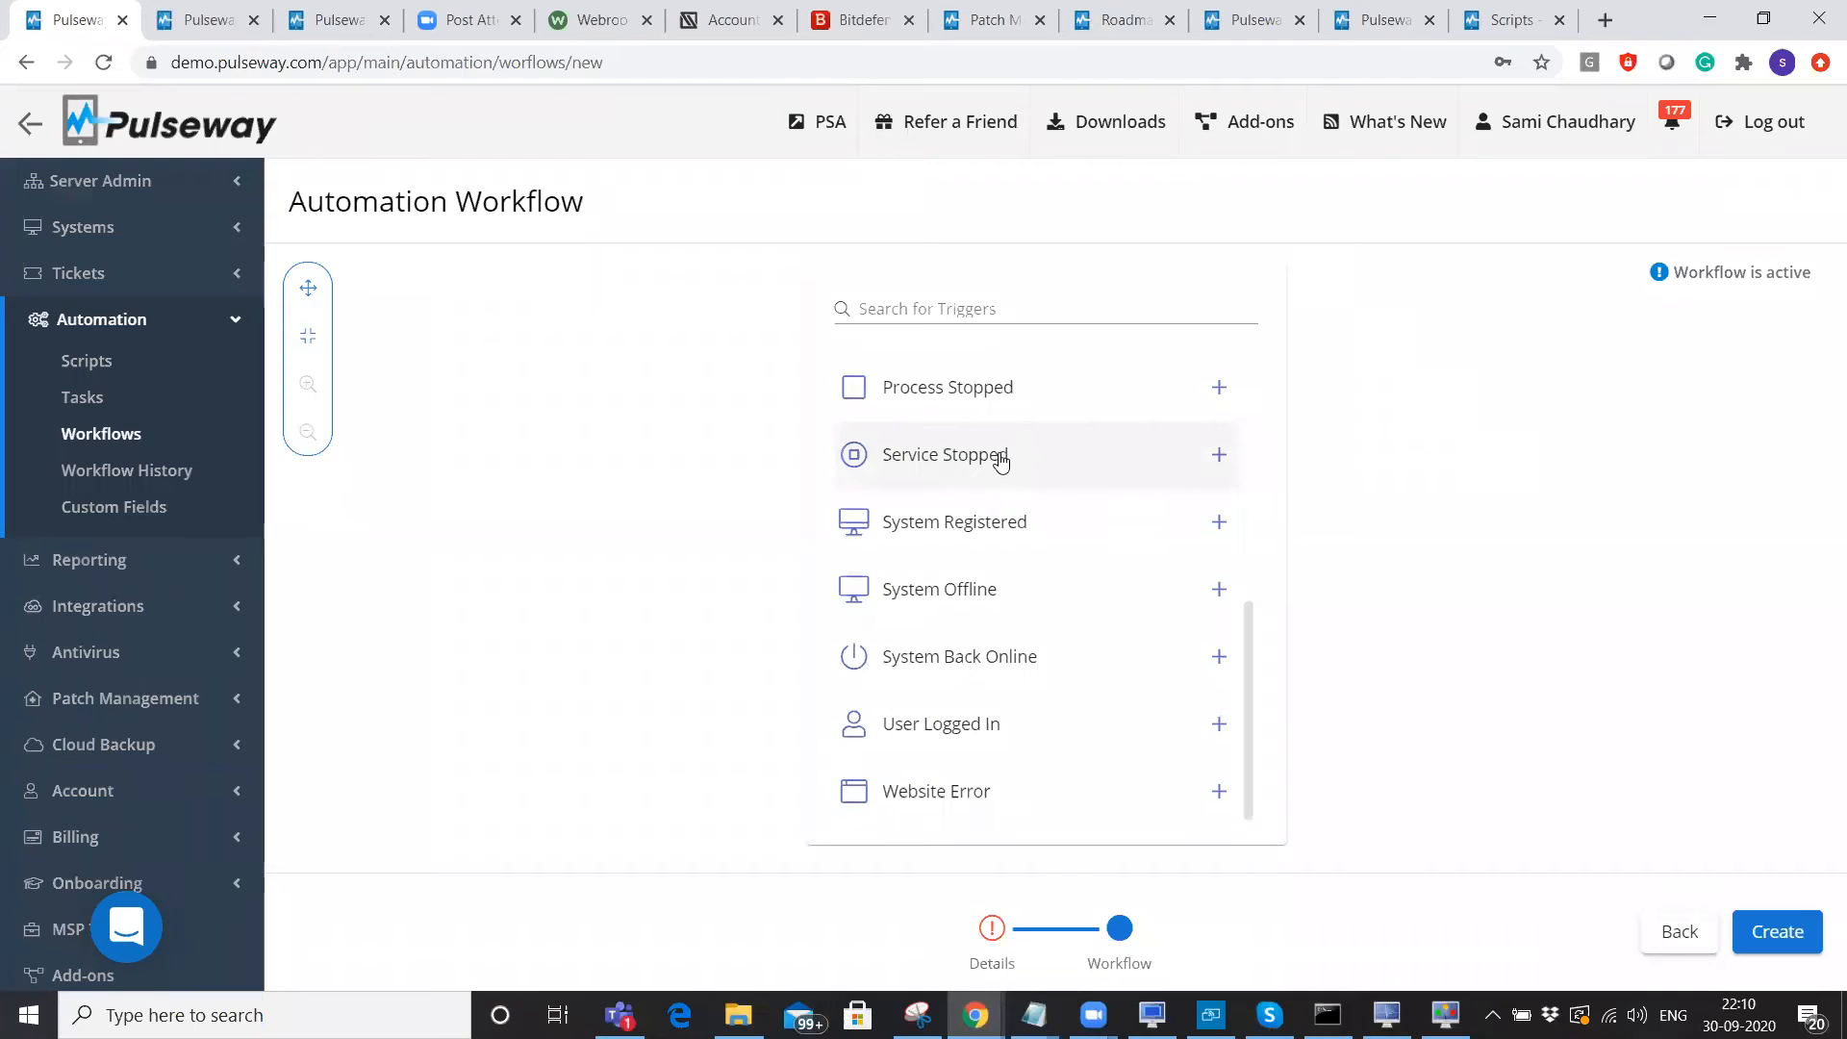
left_click(1000, 460)
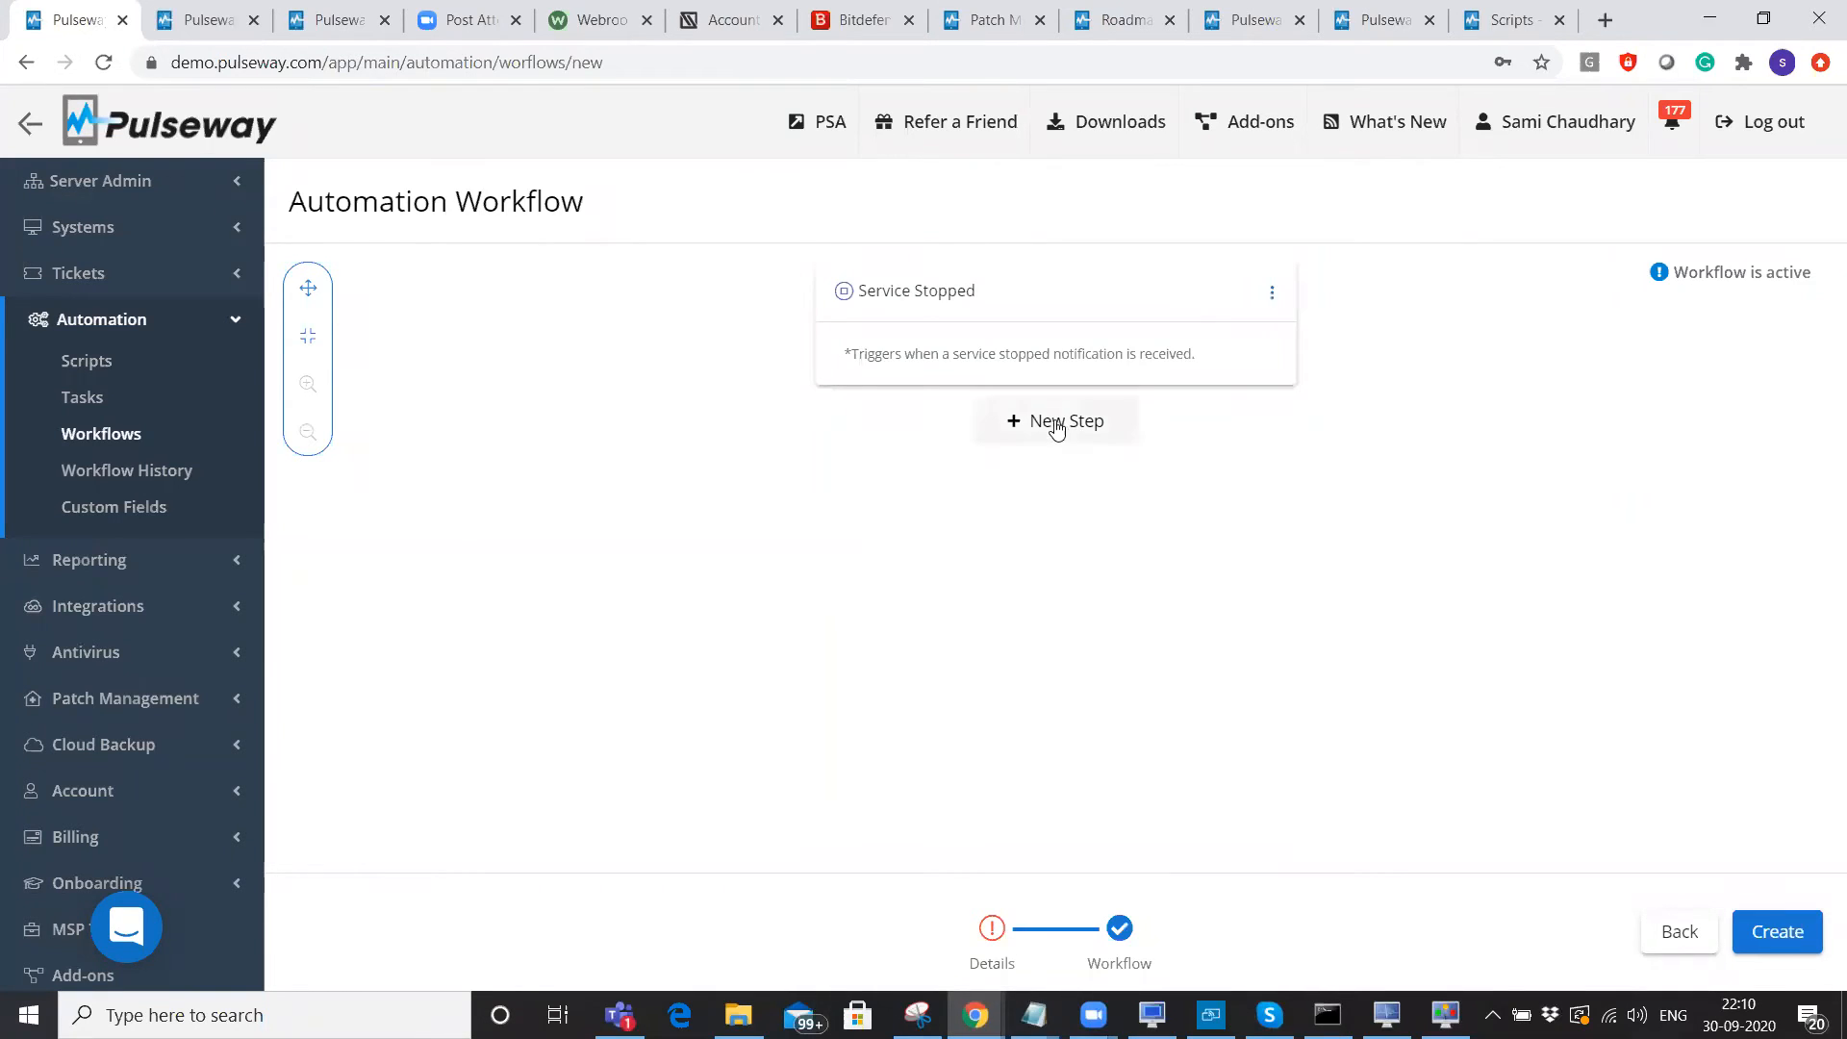
left_click(1056, 424)
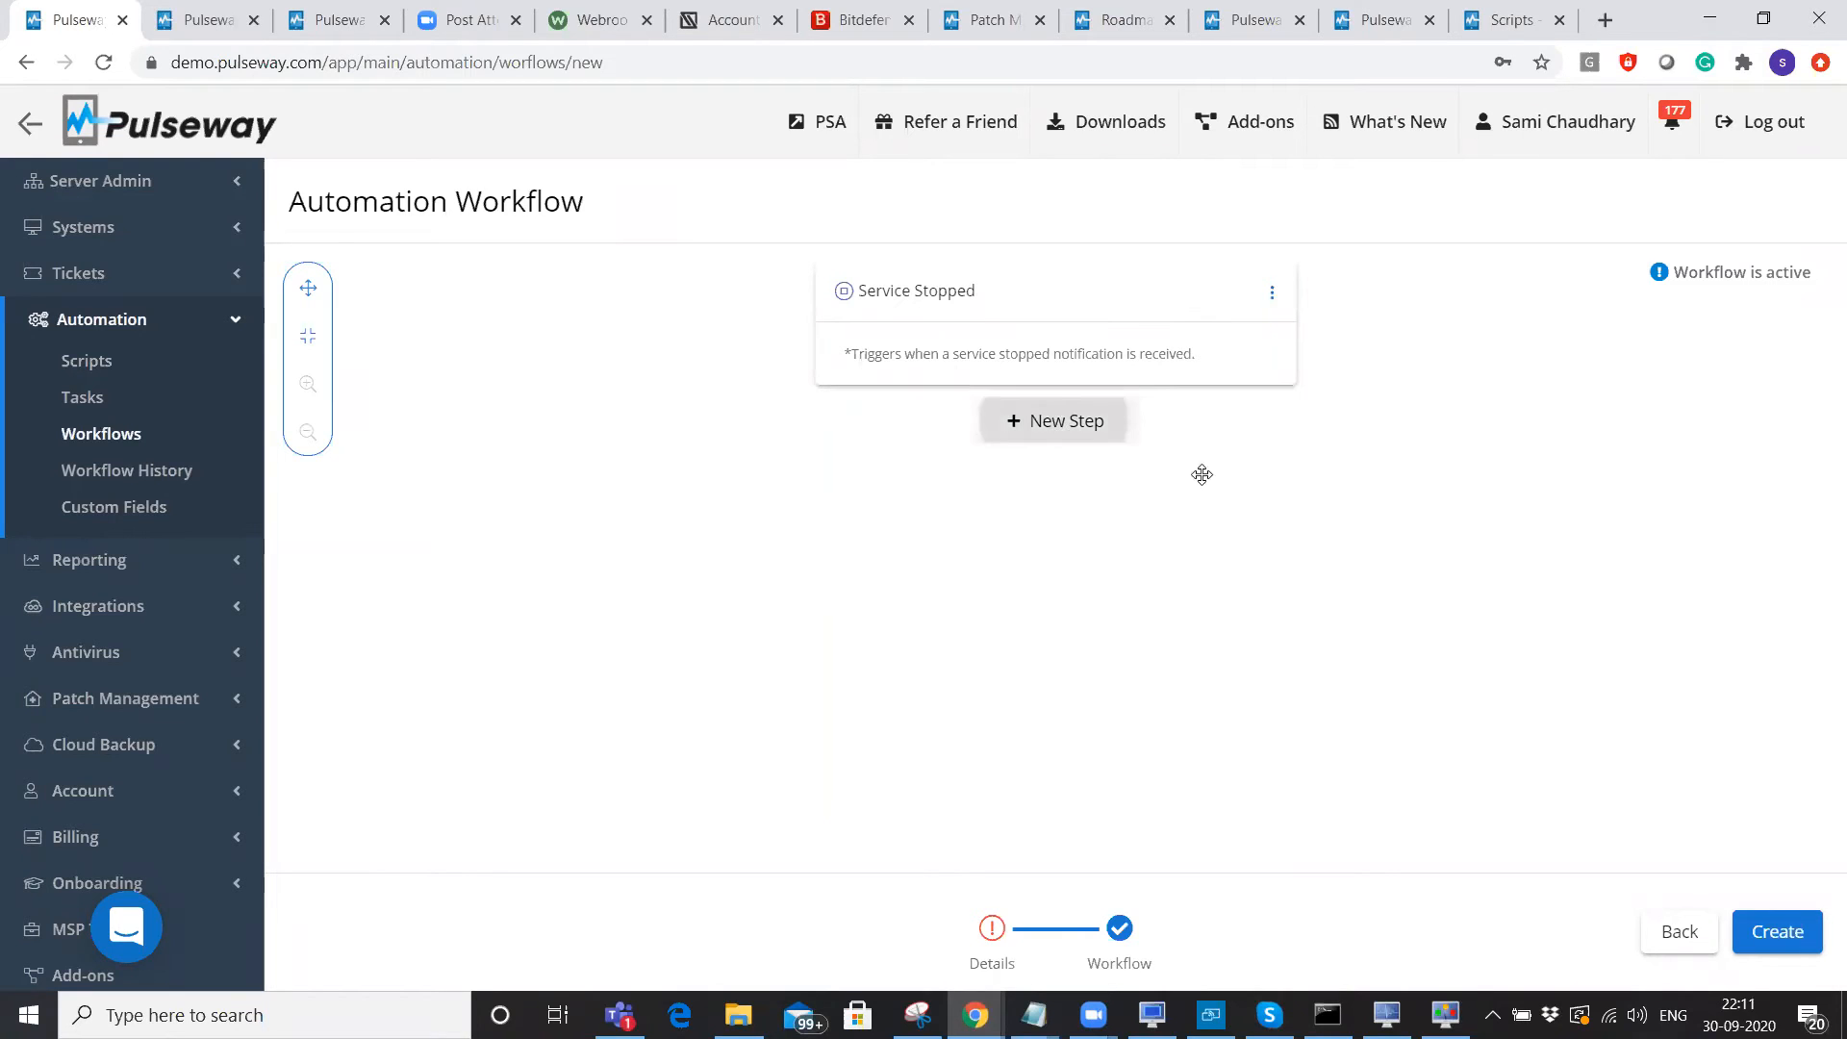
left_click_drag(1819, 409, 1821, 577)
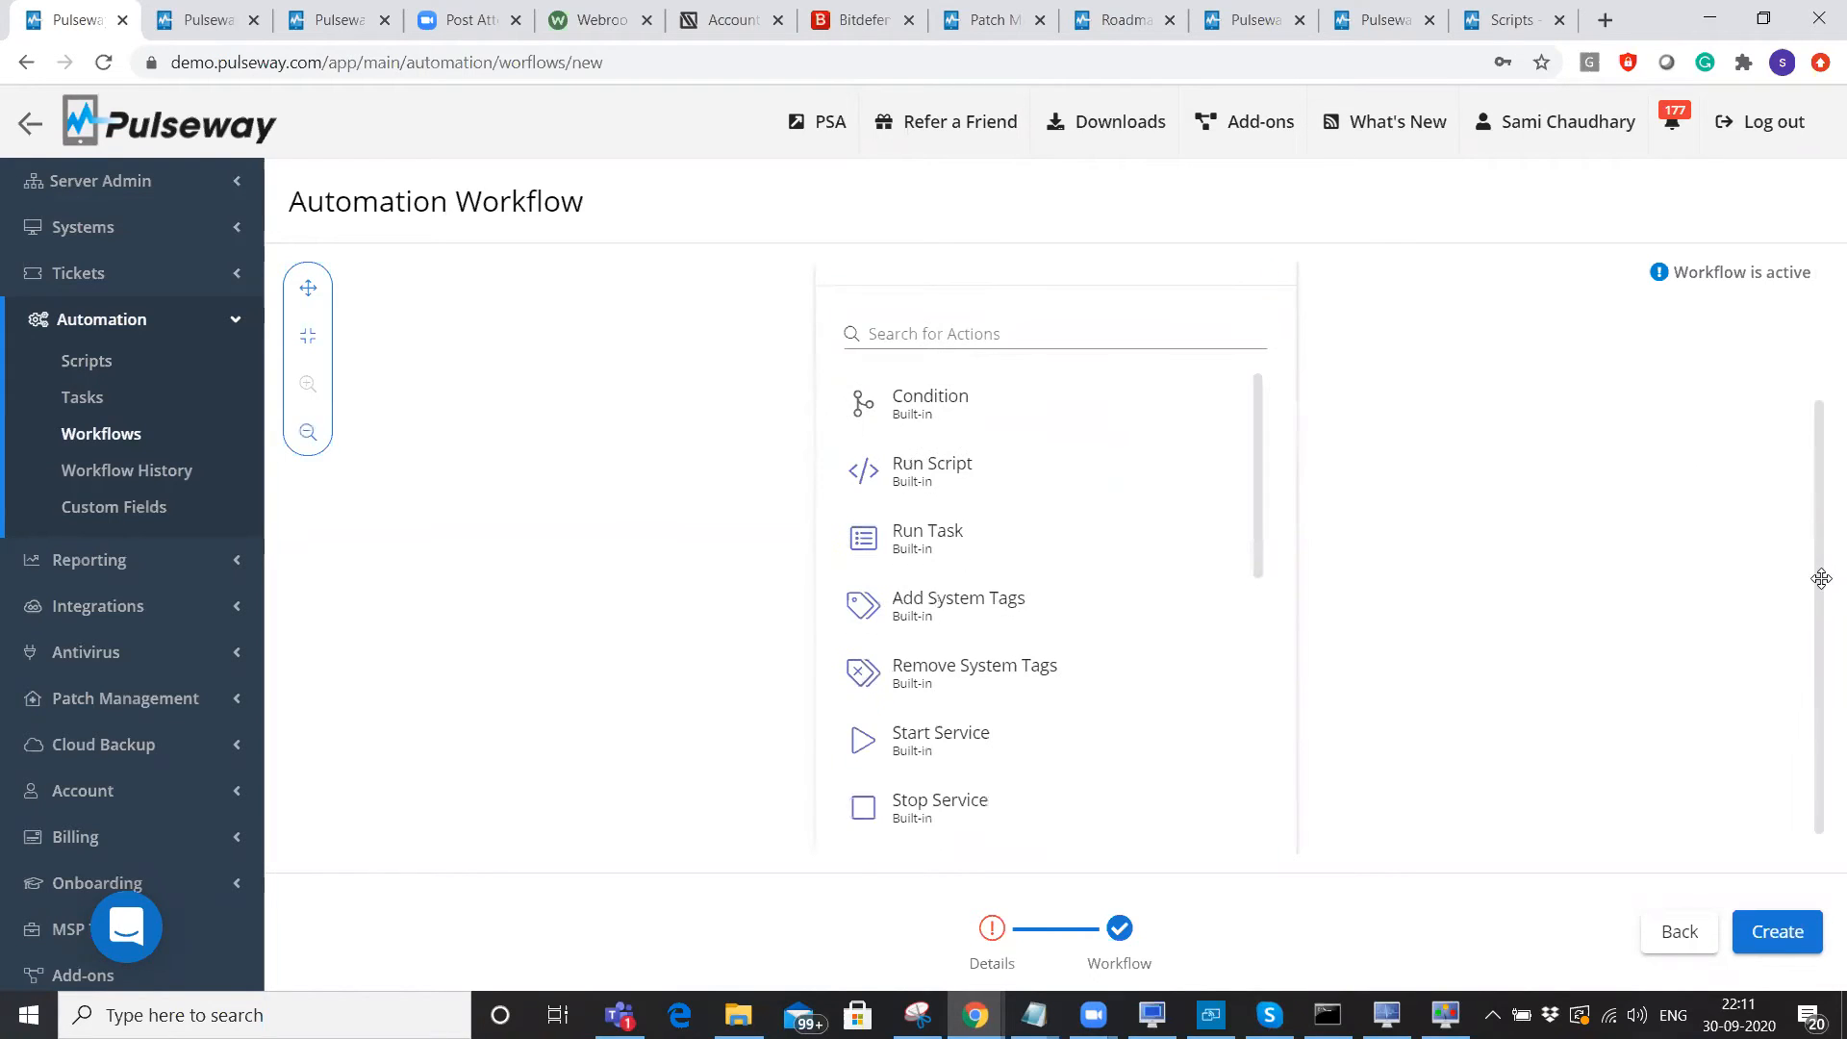
left_click_drag(1256, 368, 1257, 657)
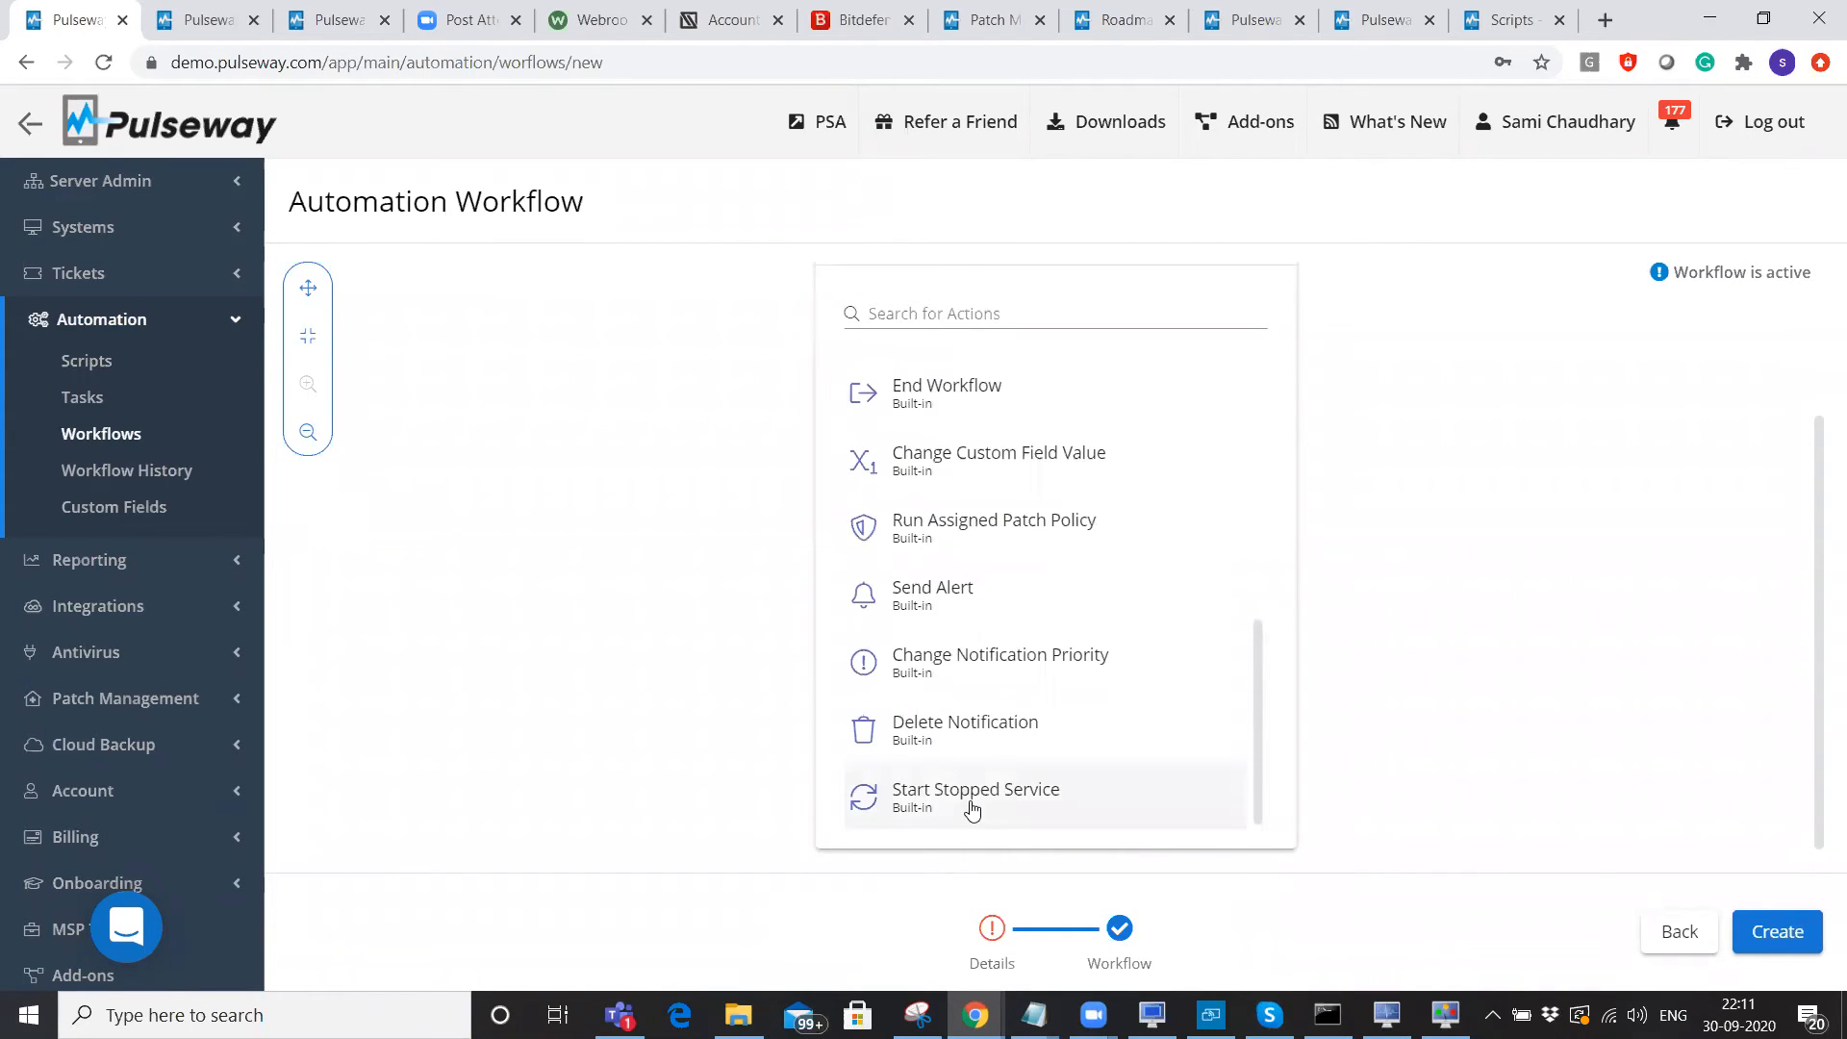
left_click(972, 811)
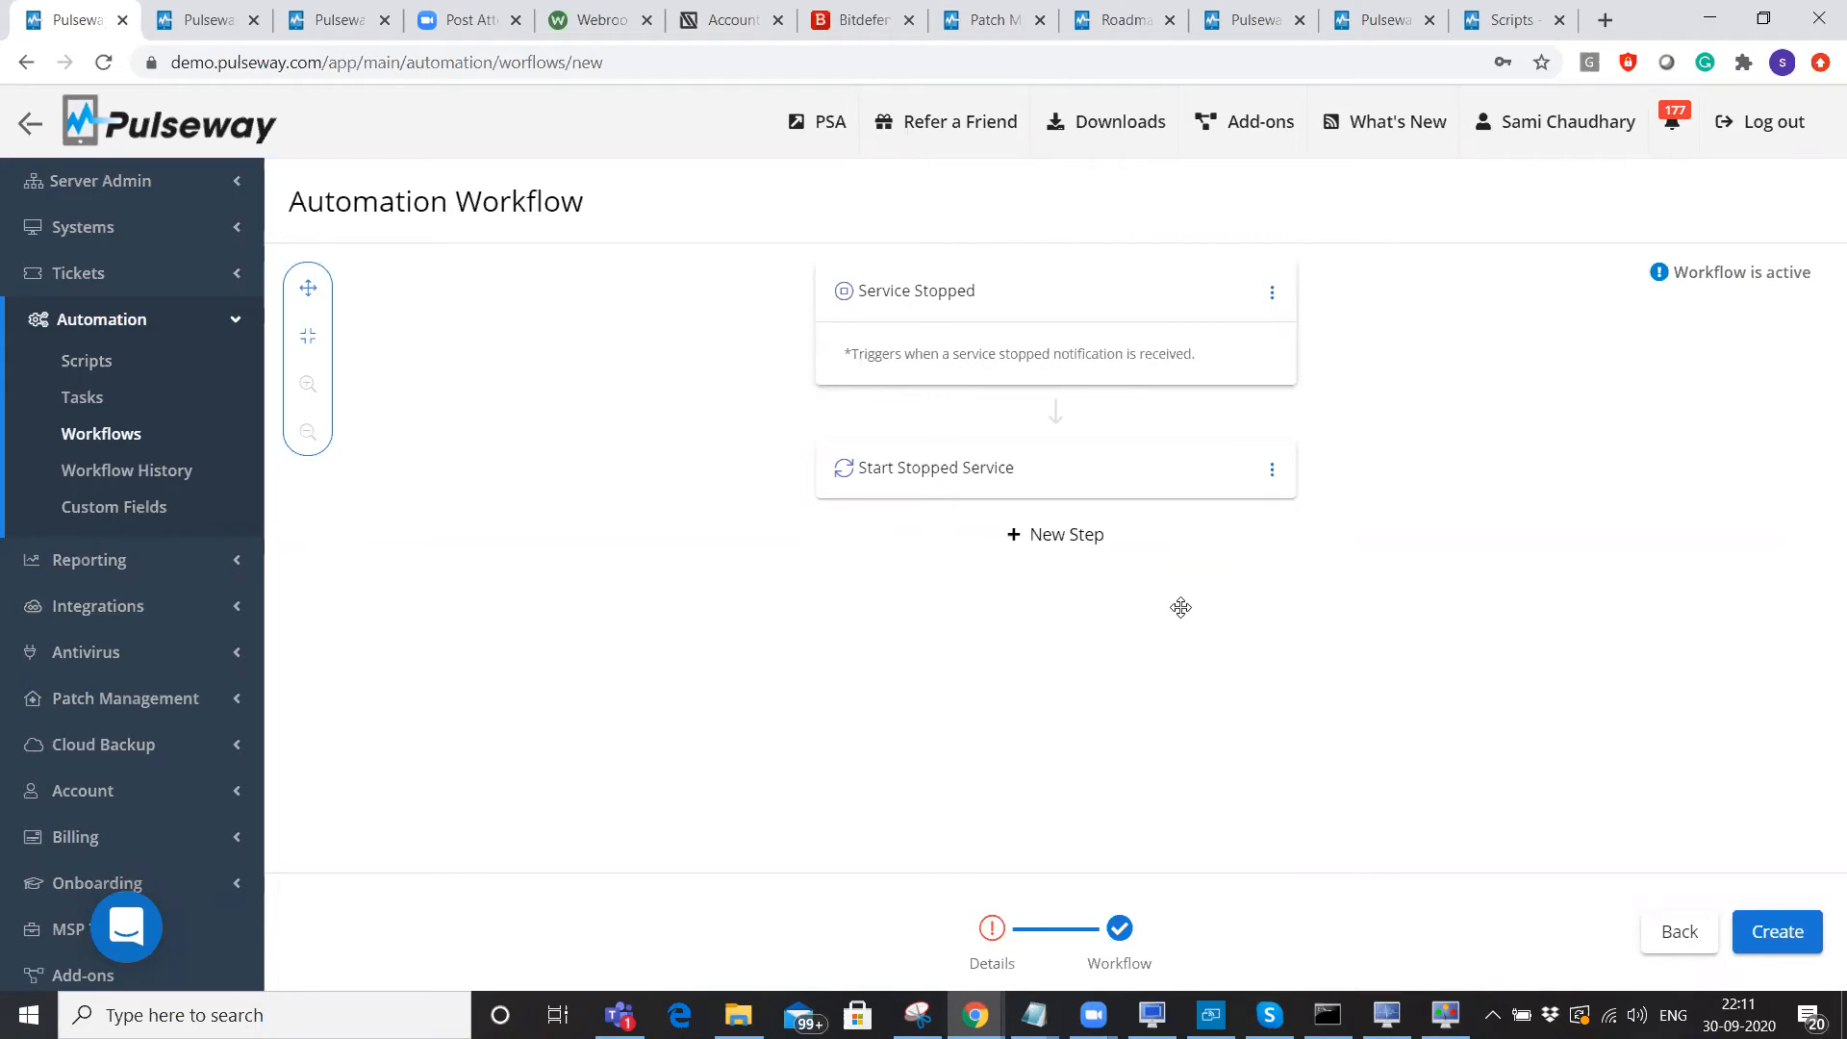
Add a Condition step whose rule requires Start Stopped Service's Outcome to equal Yes.
left_click(1061, 534)
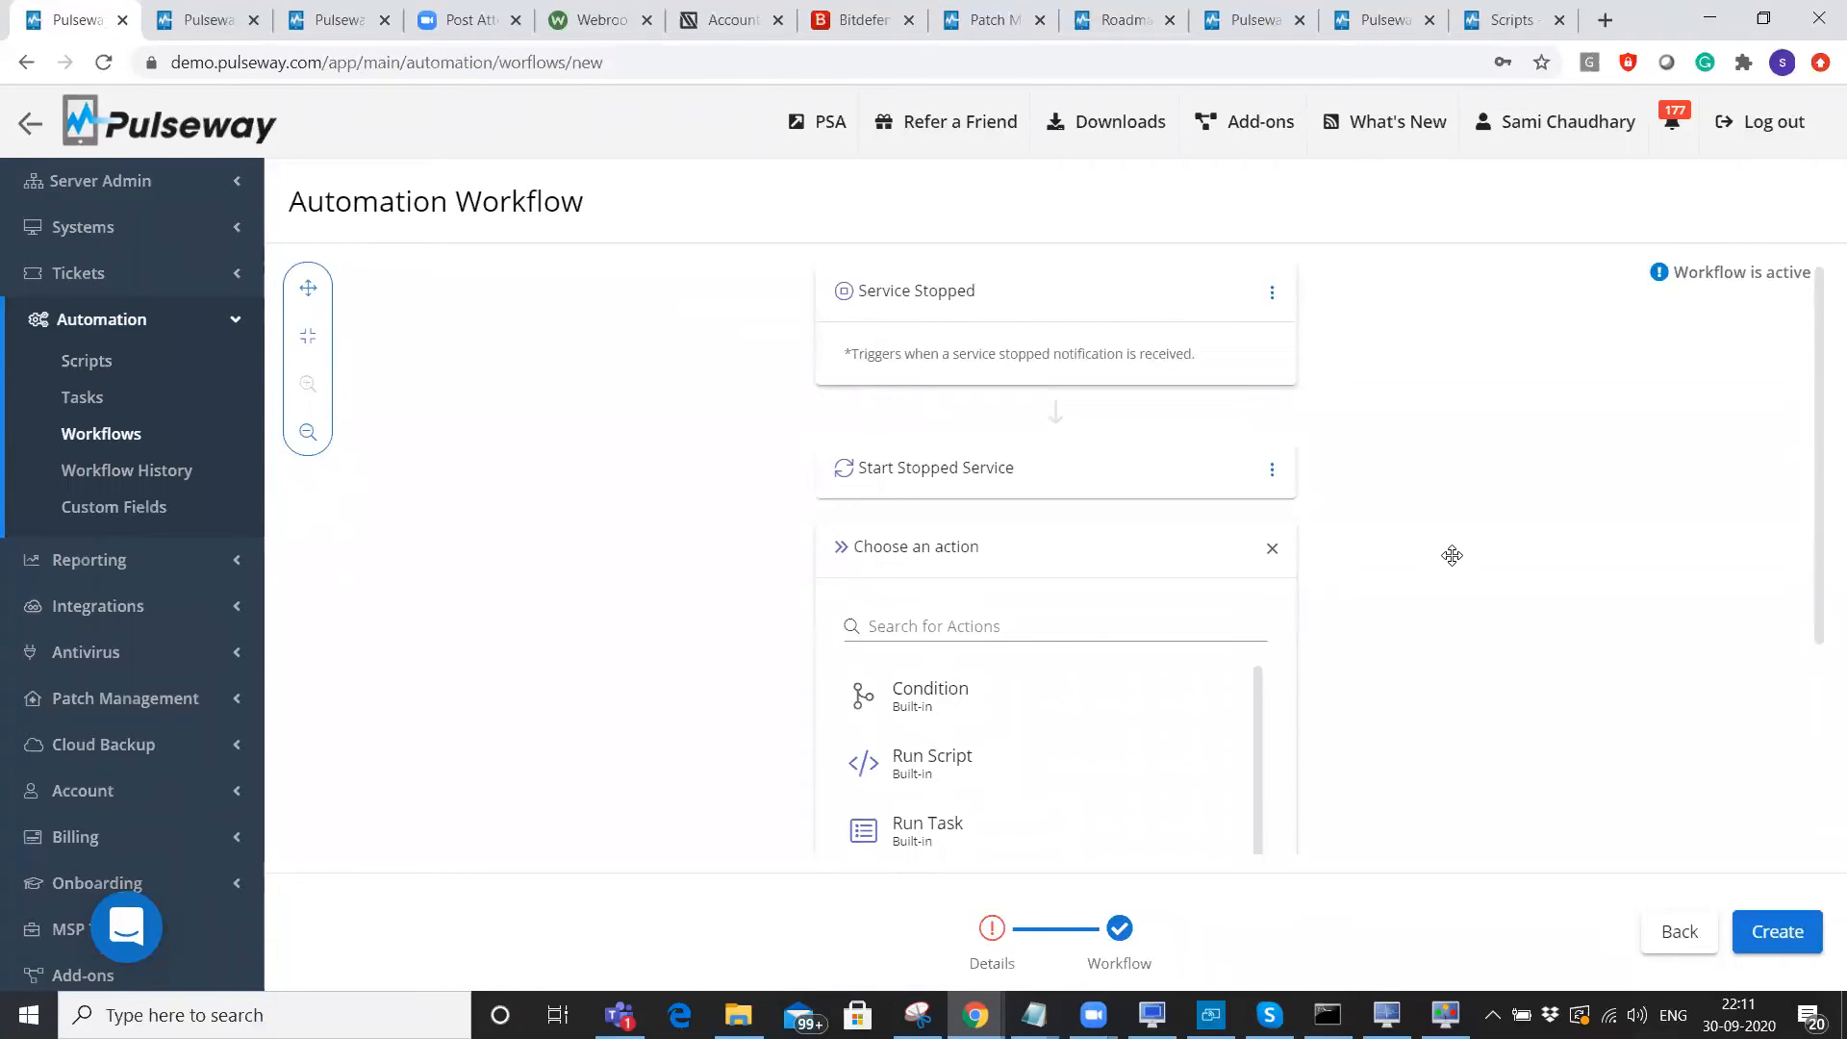
scroll(1450, 552, "down", 2)
left_click(980, 463)
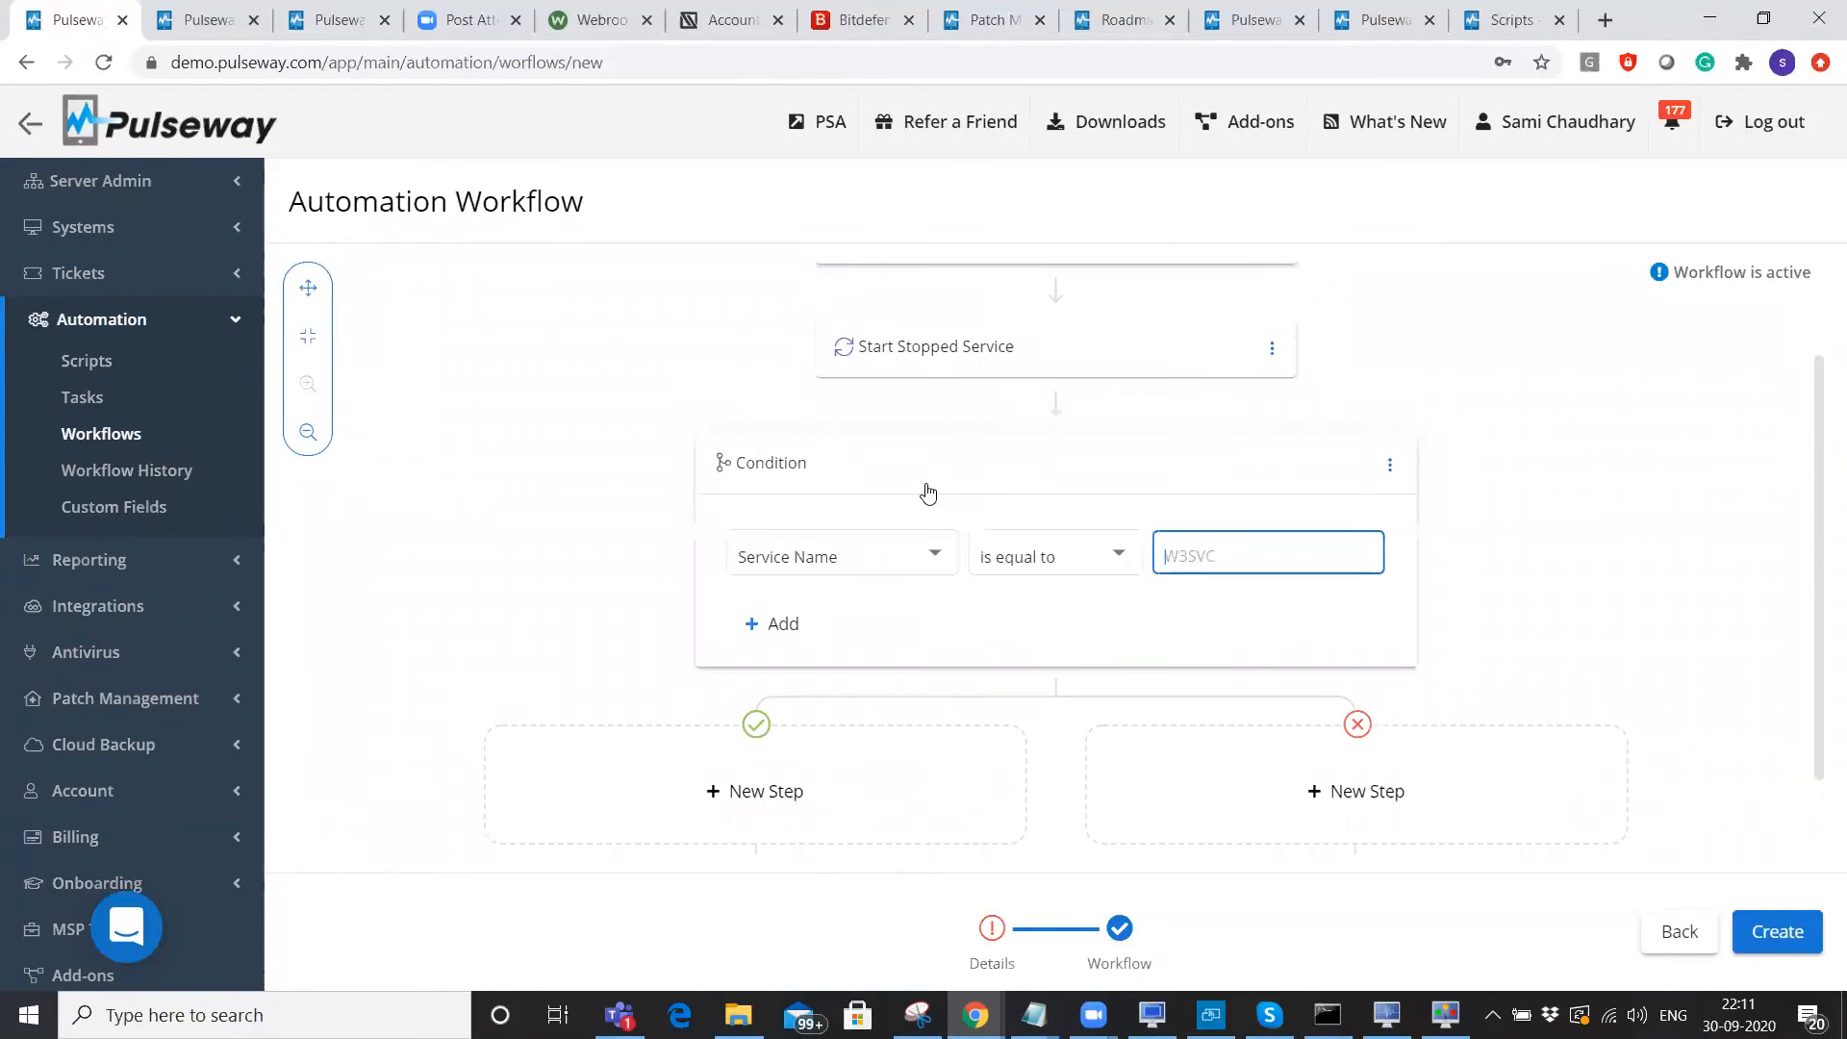
left_click(794, 626)
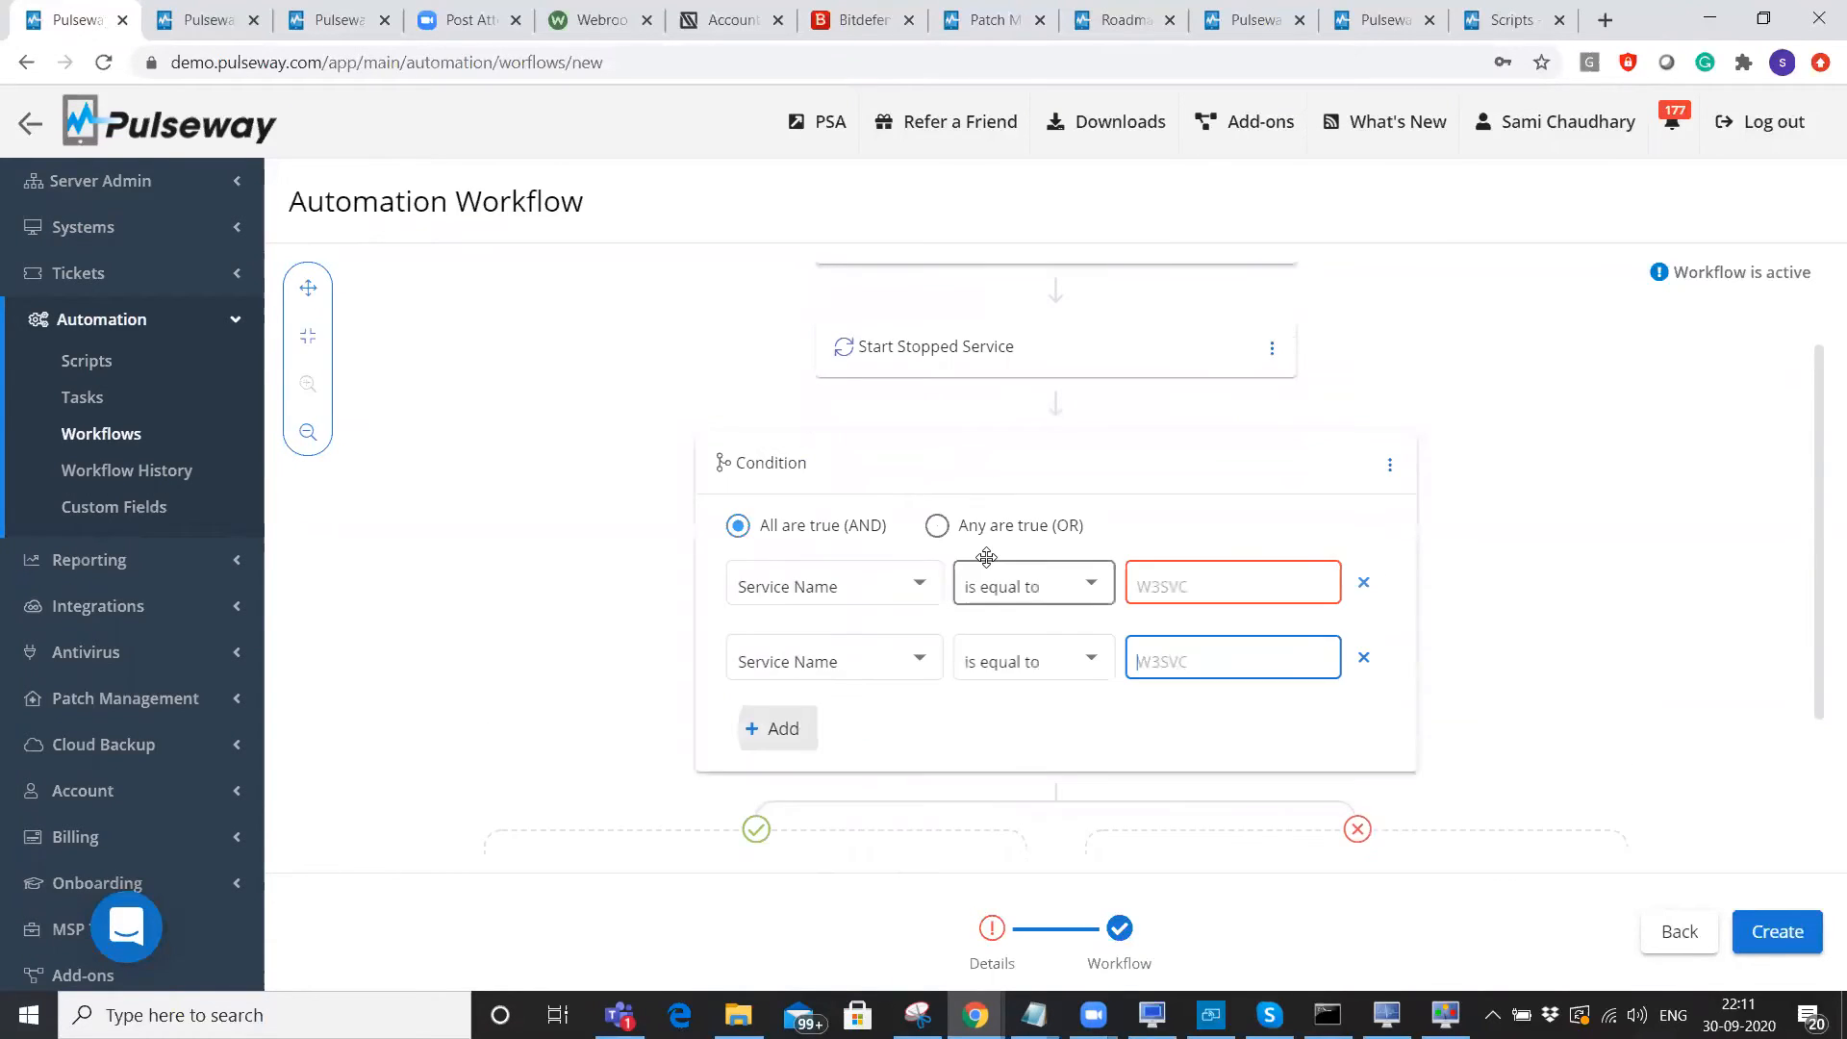
left_click(919, 583)
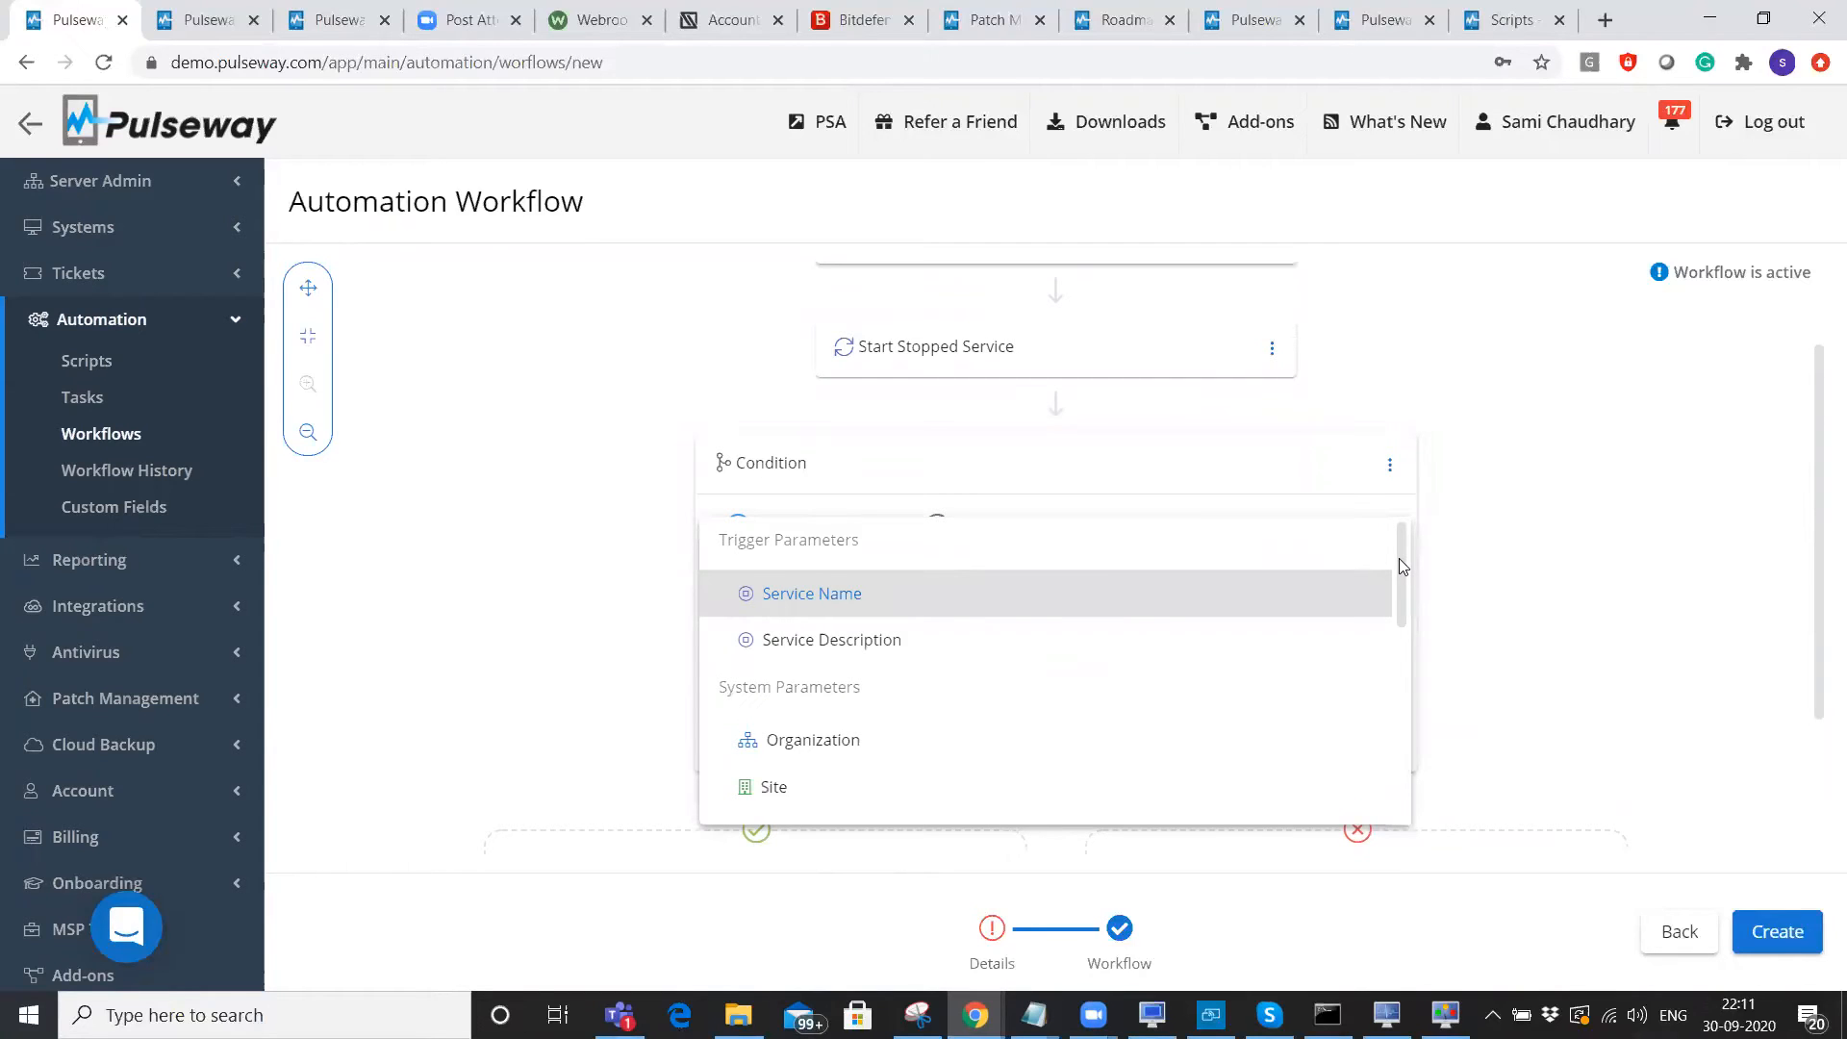
left_click_drag(1398, 558, 1402, 766)
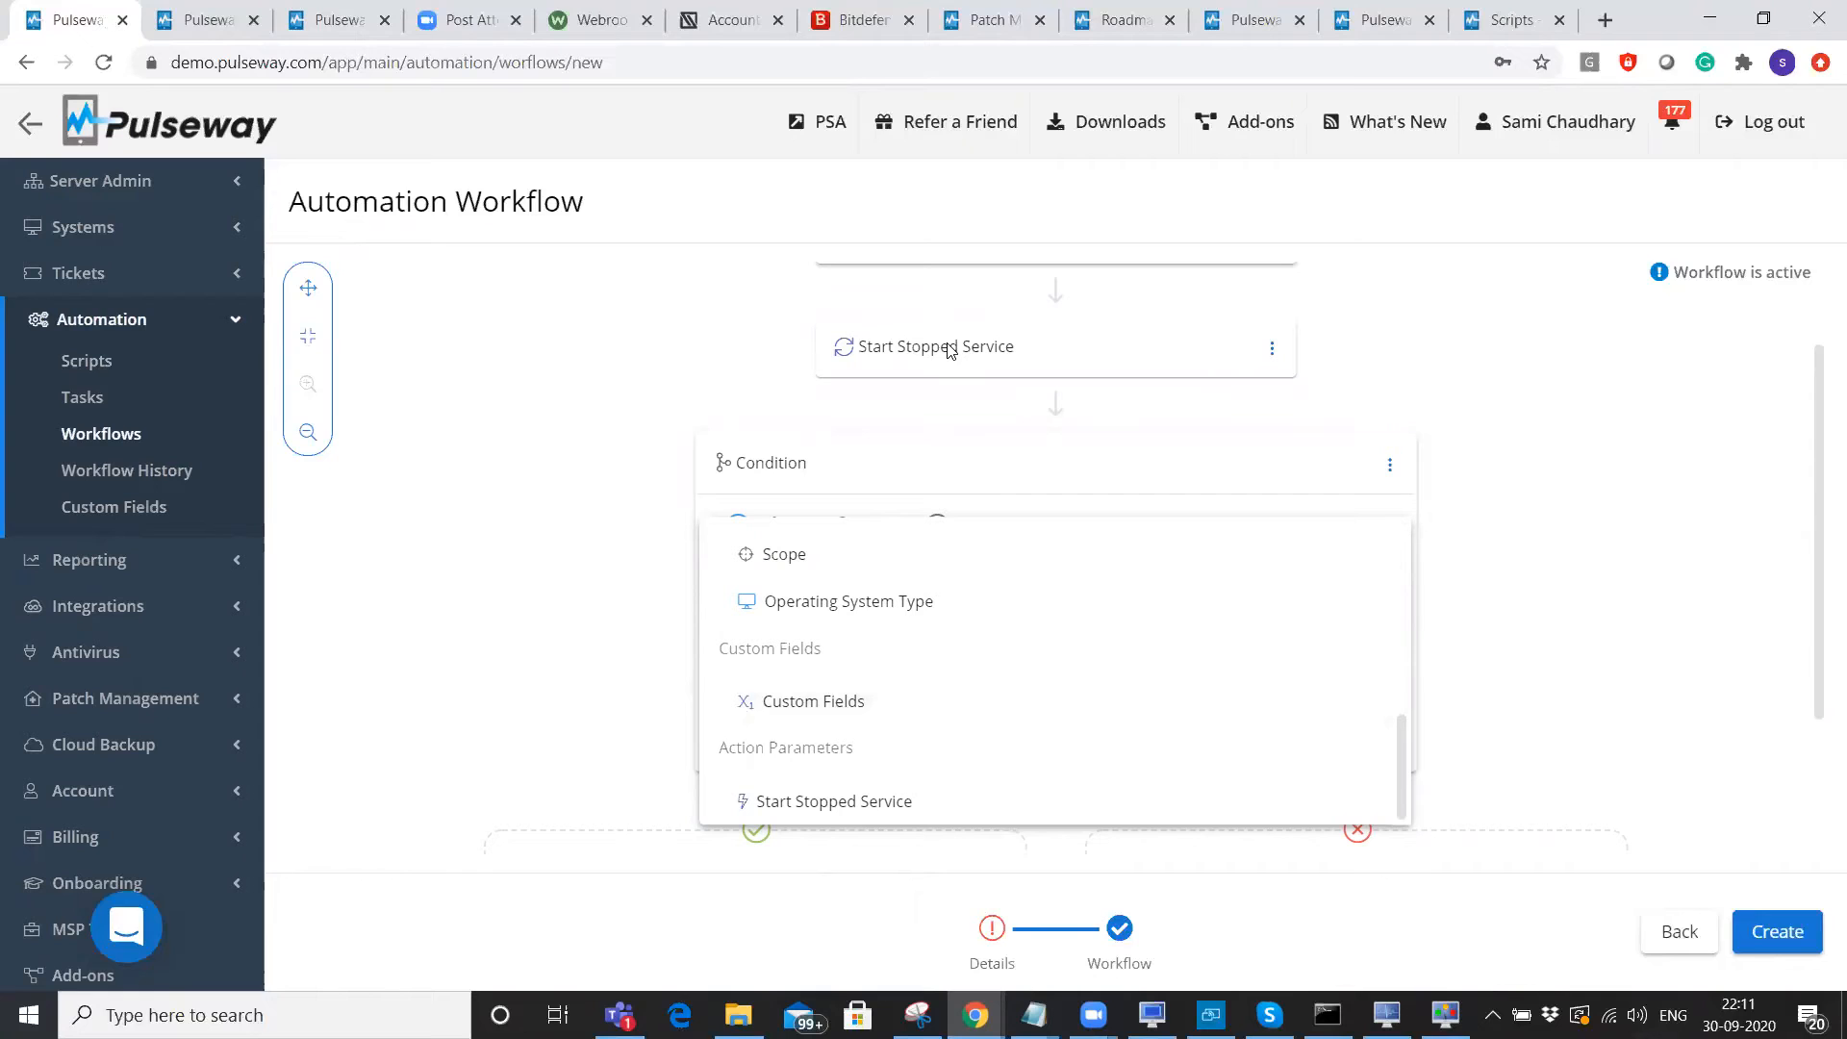
left_click(787, 810)
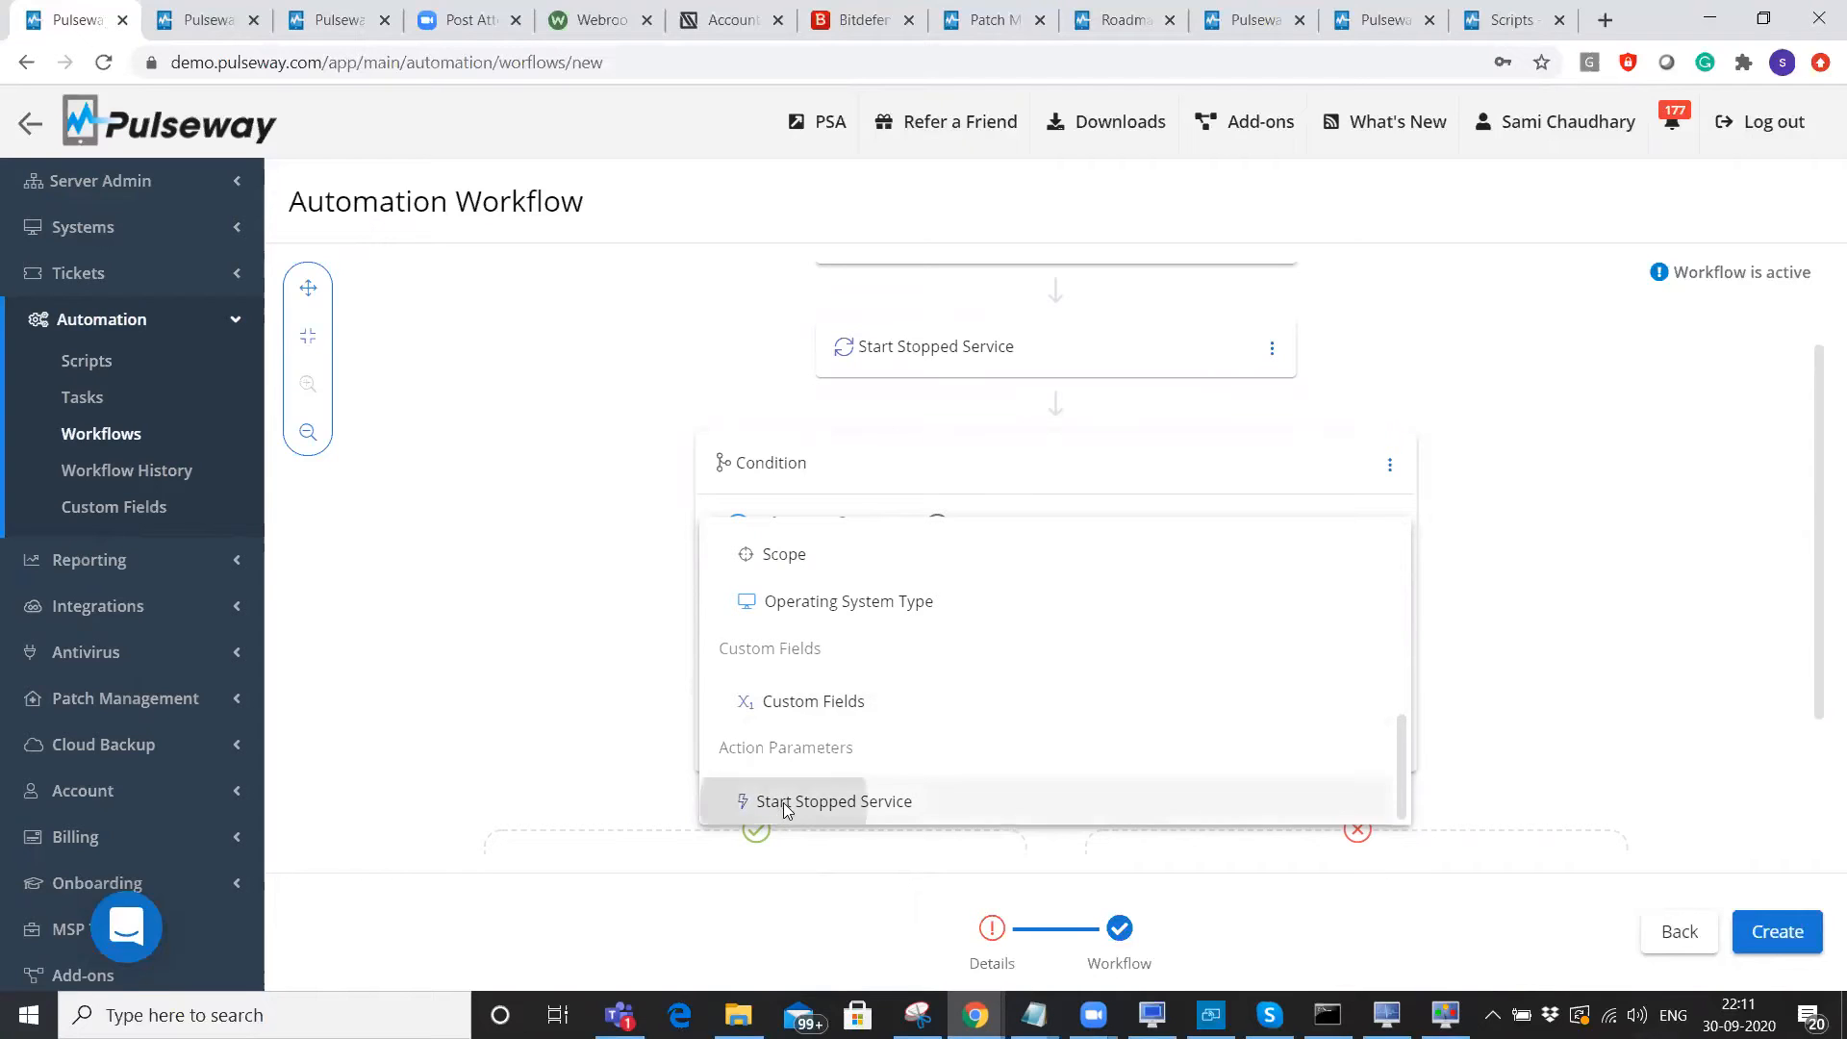
left_click(783, 585)
left_click(1148, 597)
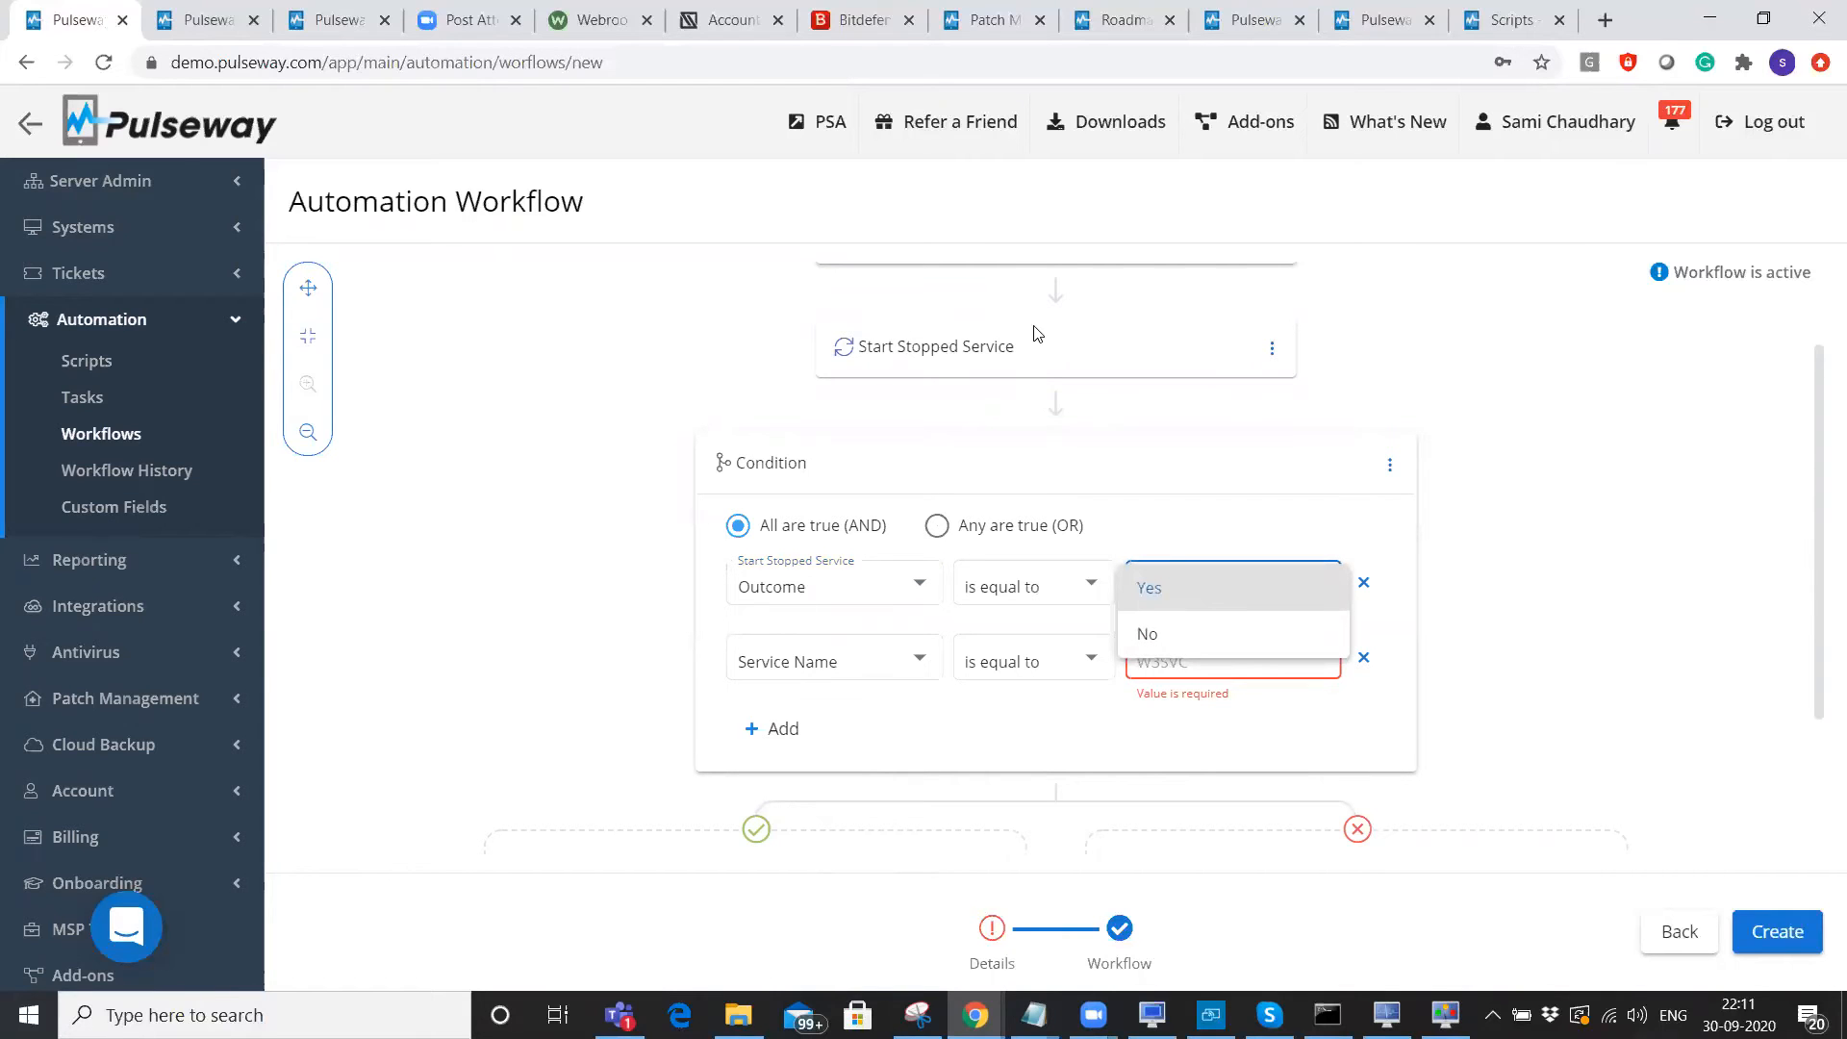
left_click(1480, 663)
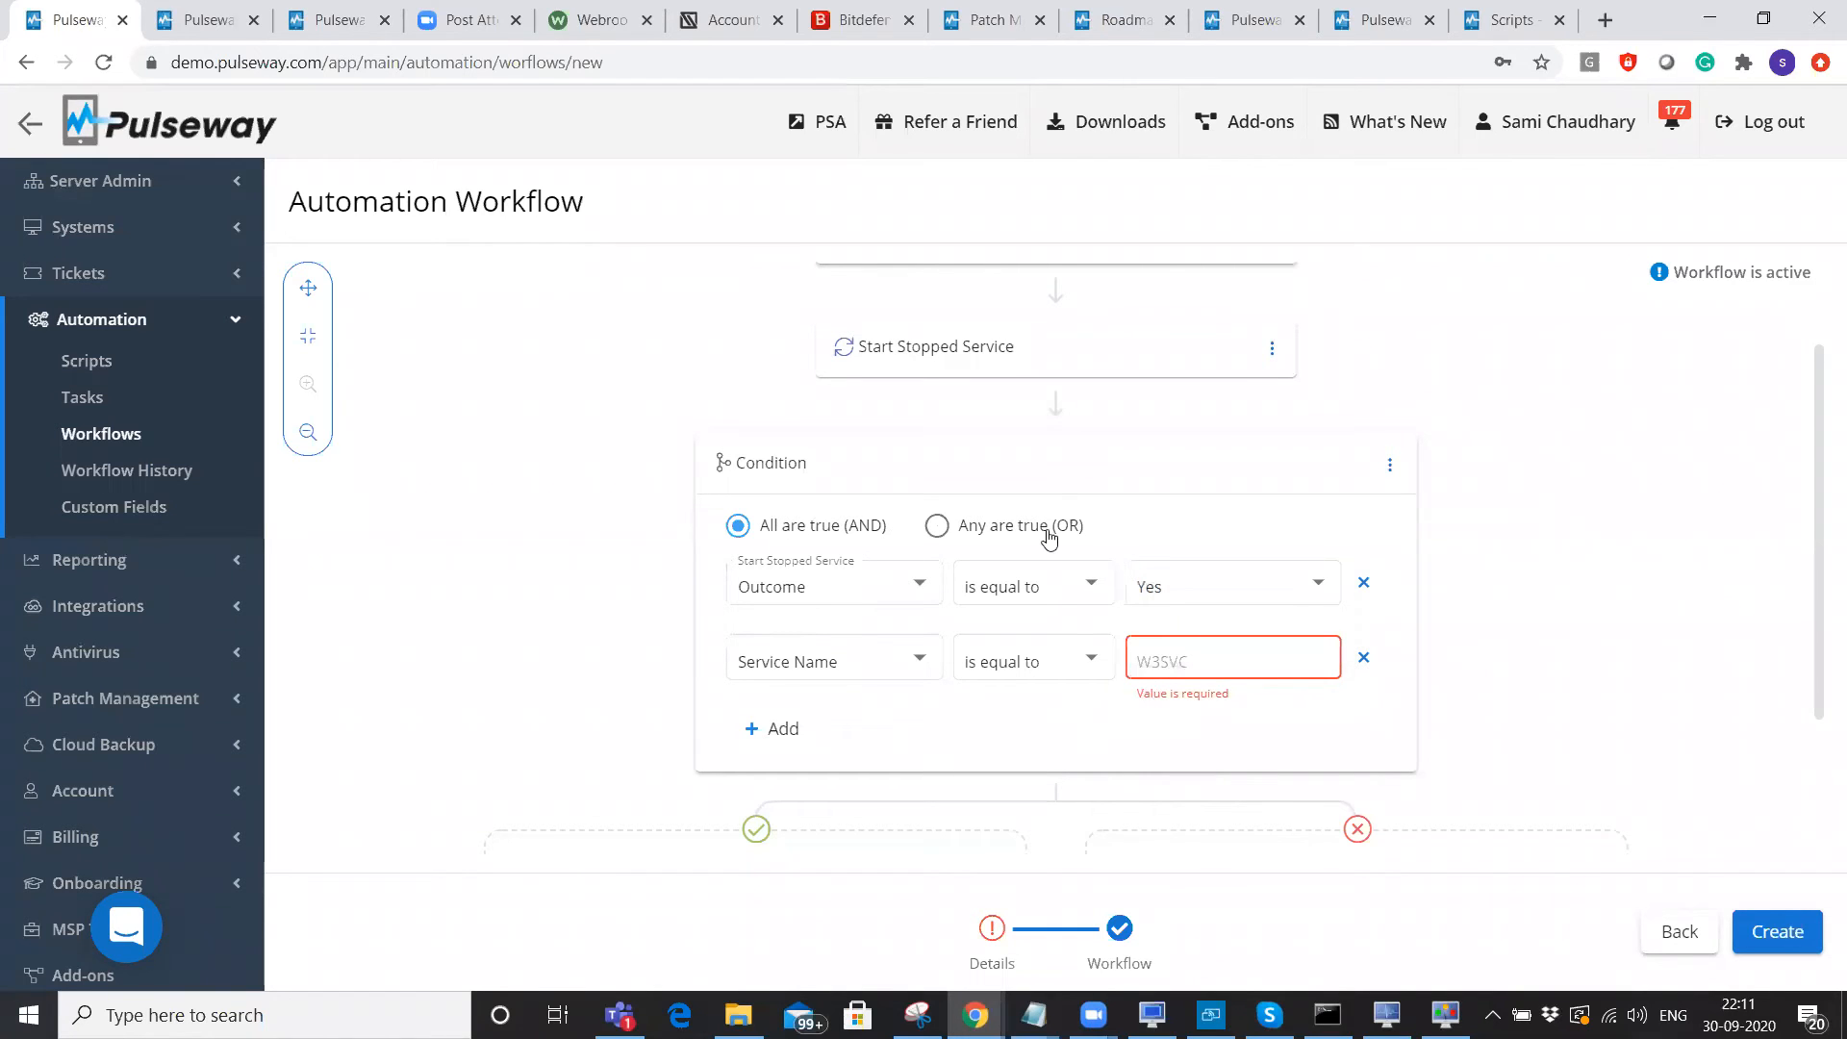
scroll(1048, 537, "down", 2)
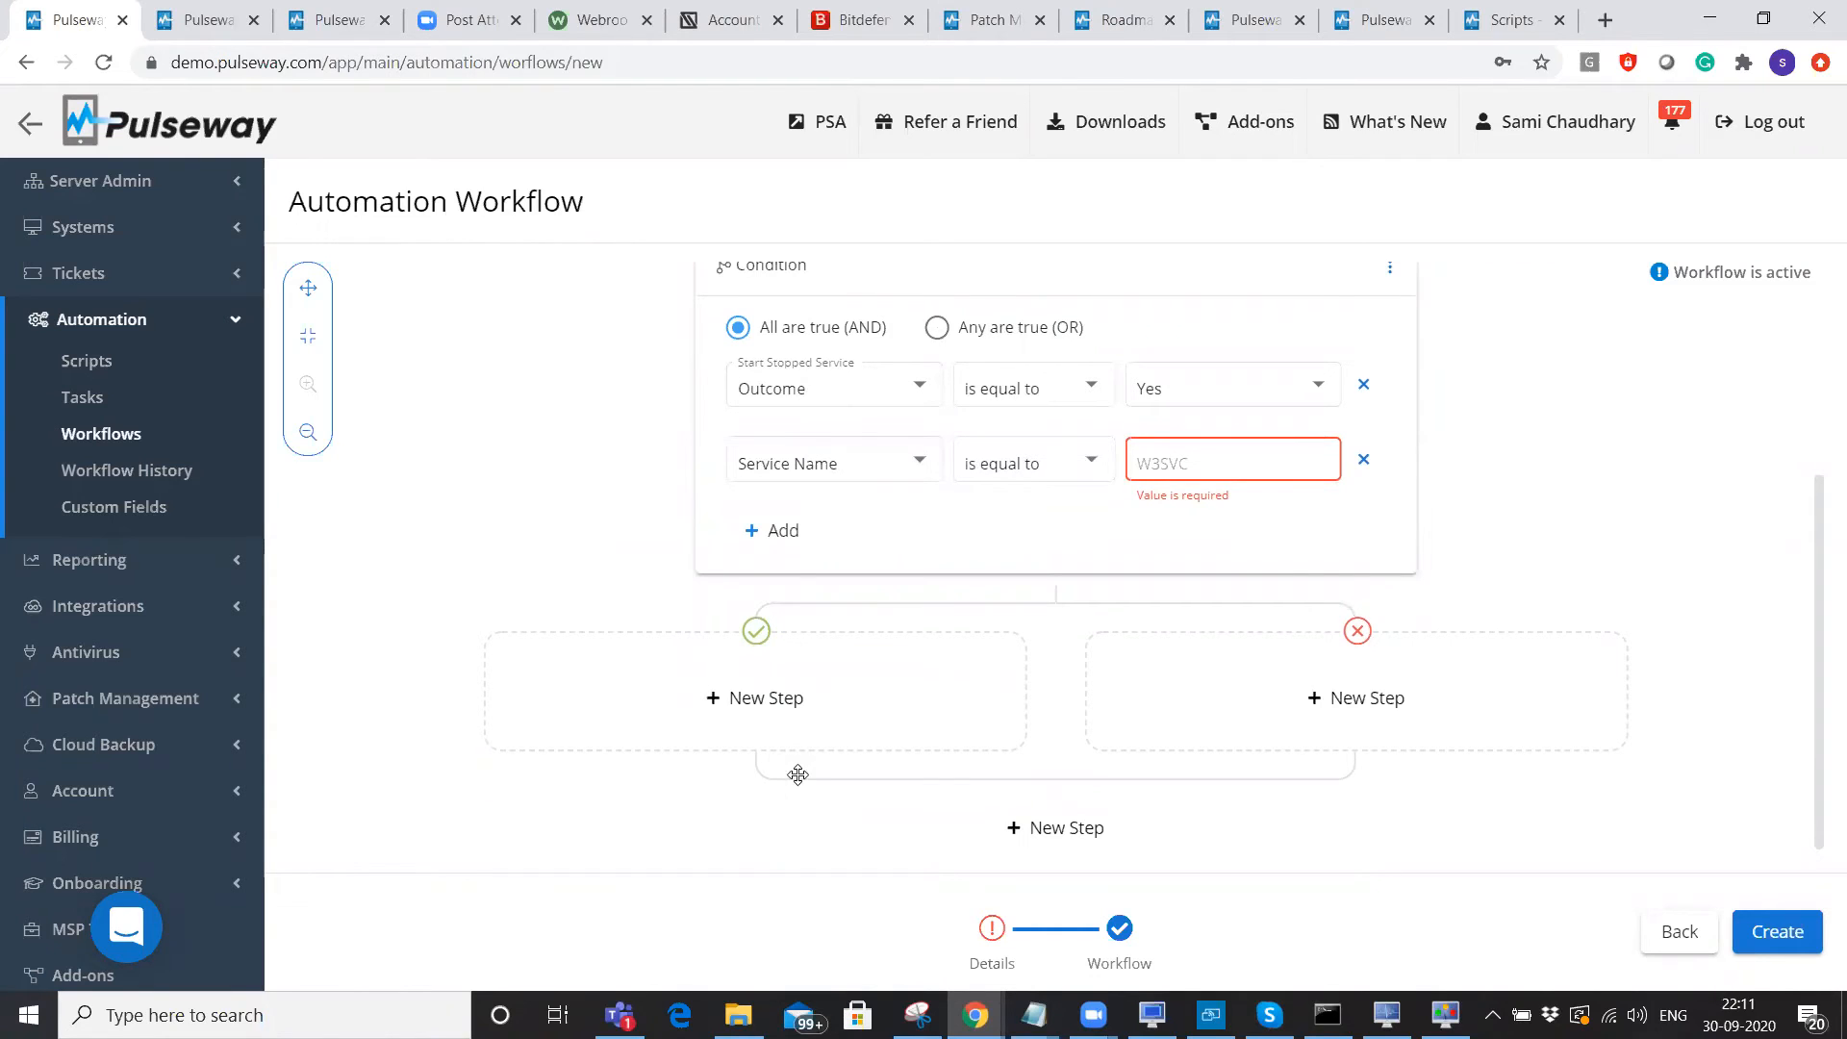
Switch the condition to 'Any are true (OR)' and browse the action list for a new branch step.
left_click(938, 330)
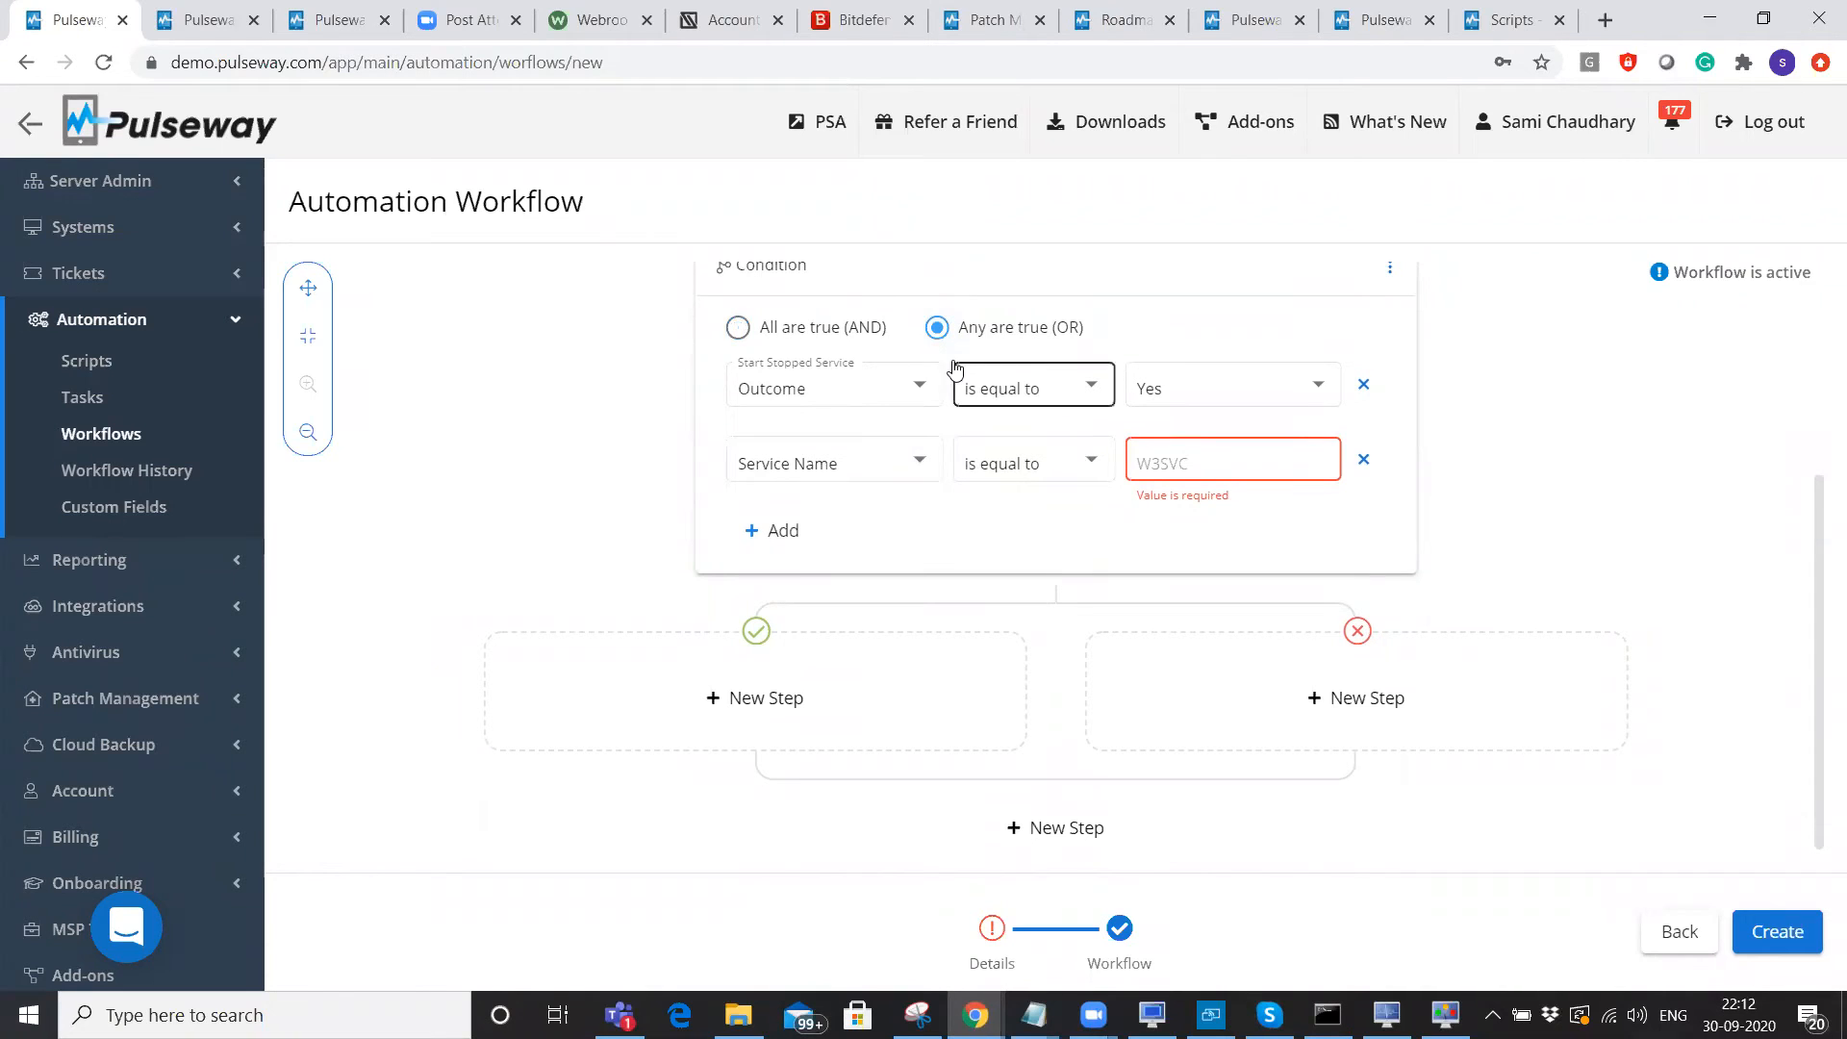
left_click(766, 698)
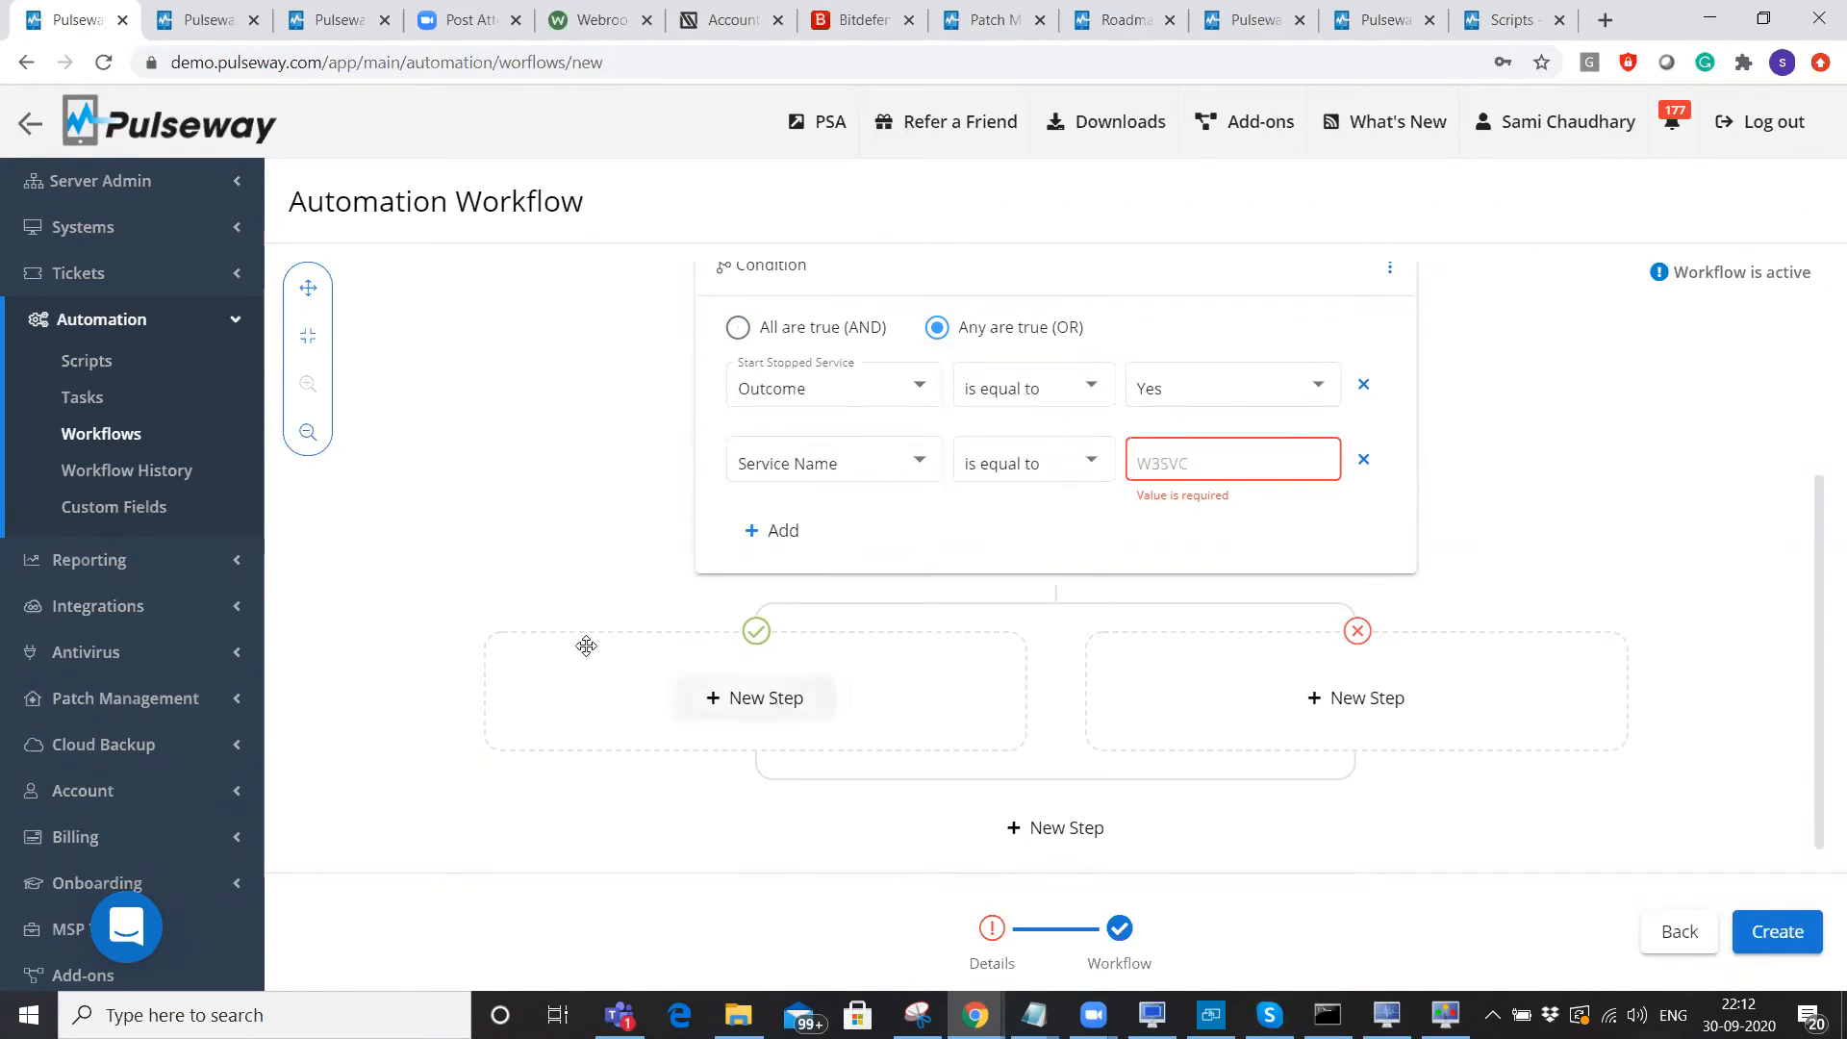
scroll(582, 620, "down", 3)
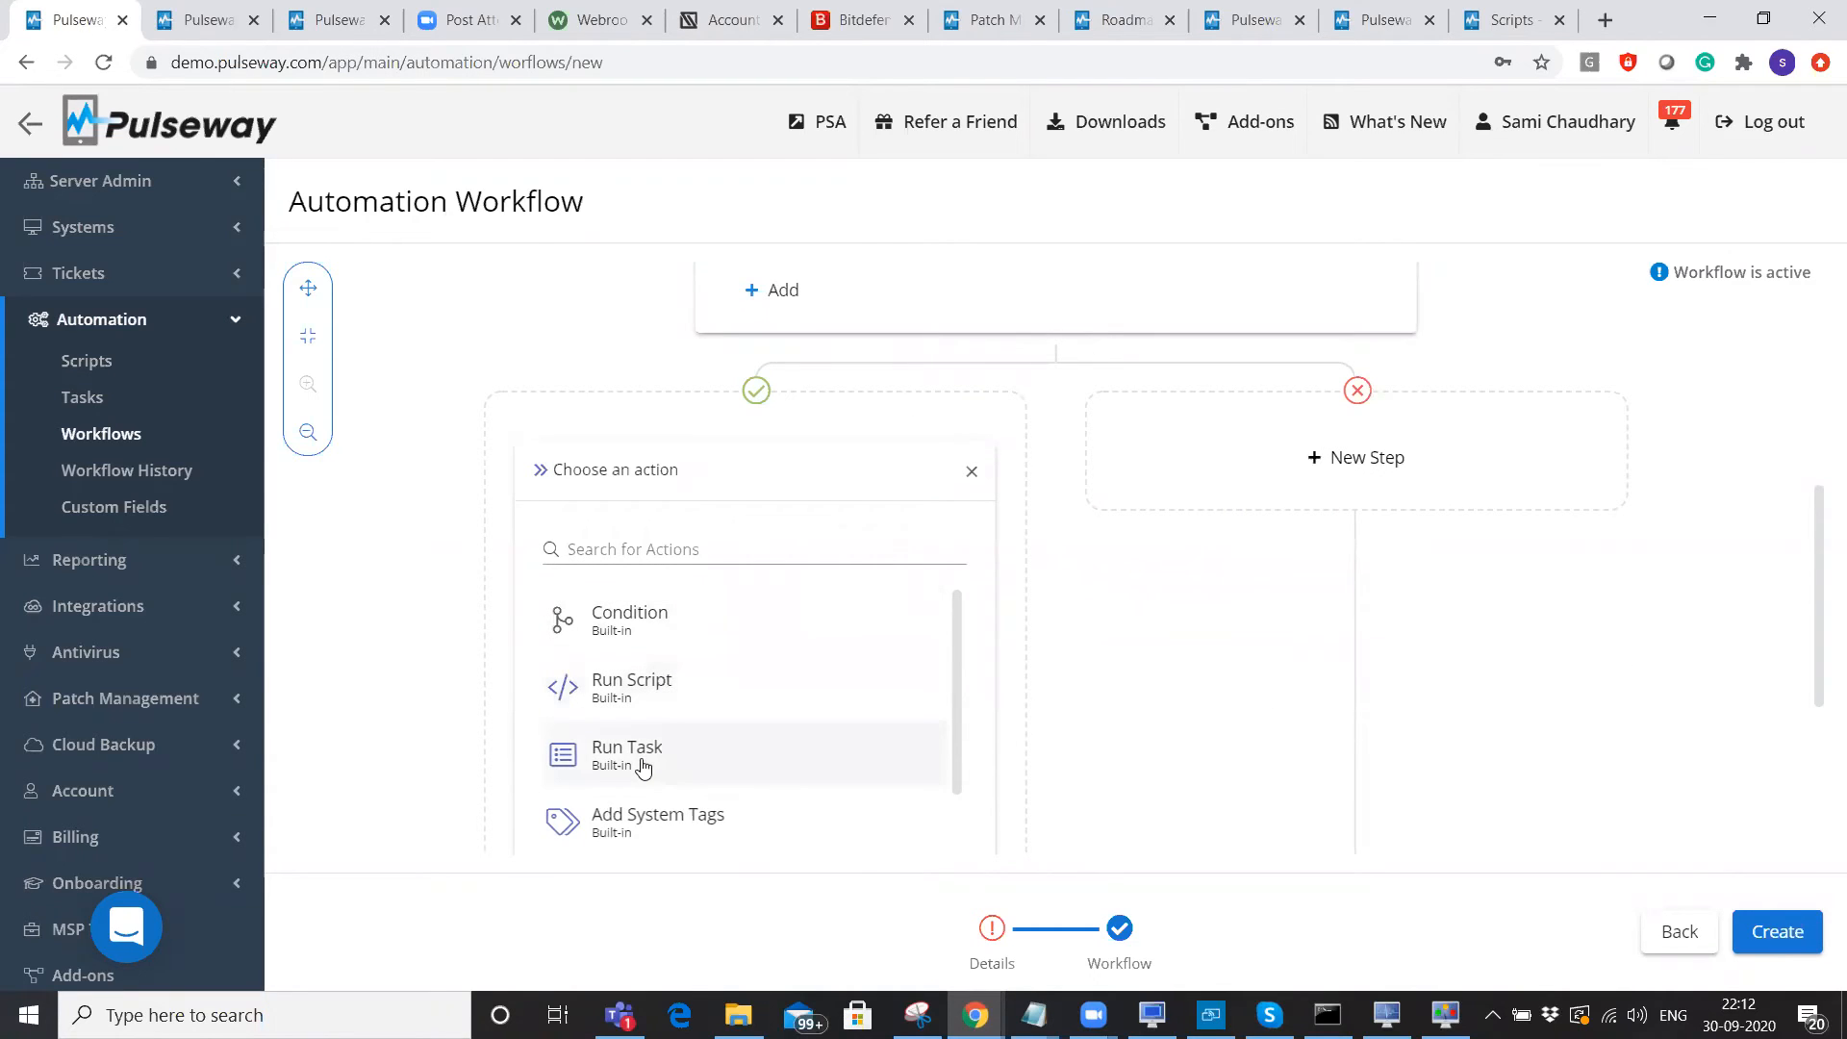
scroll(955, 655, "down", 3)
scroll(953, 664, "down", 5)
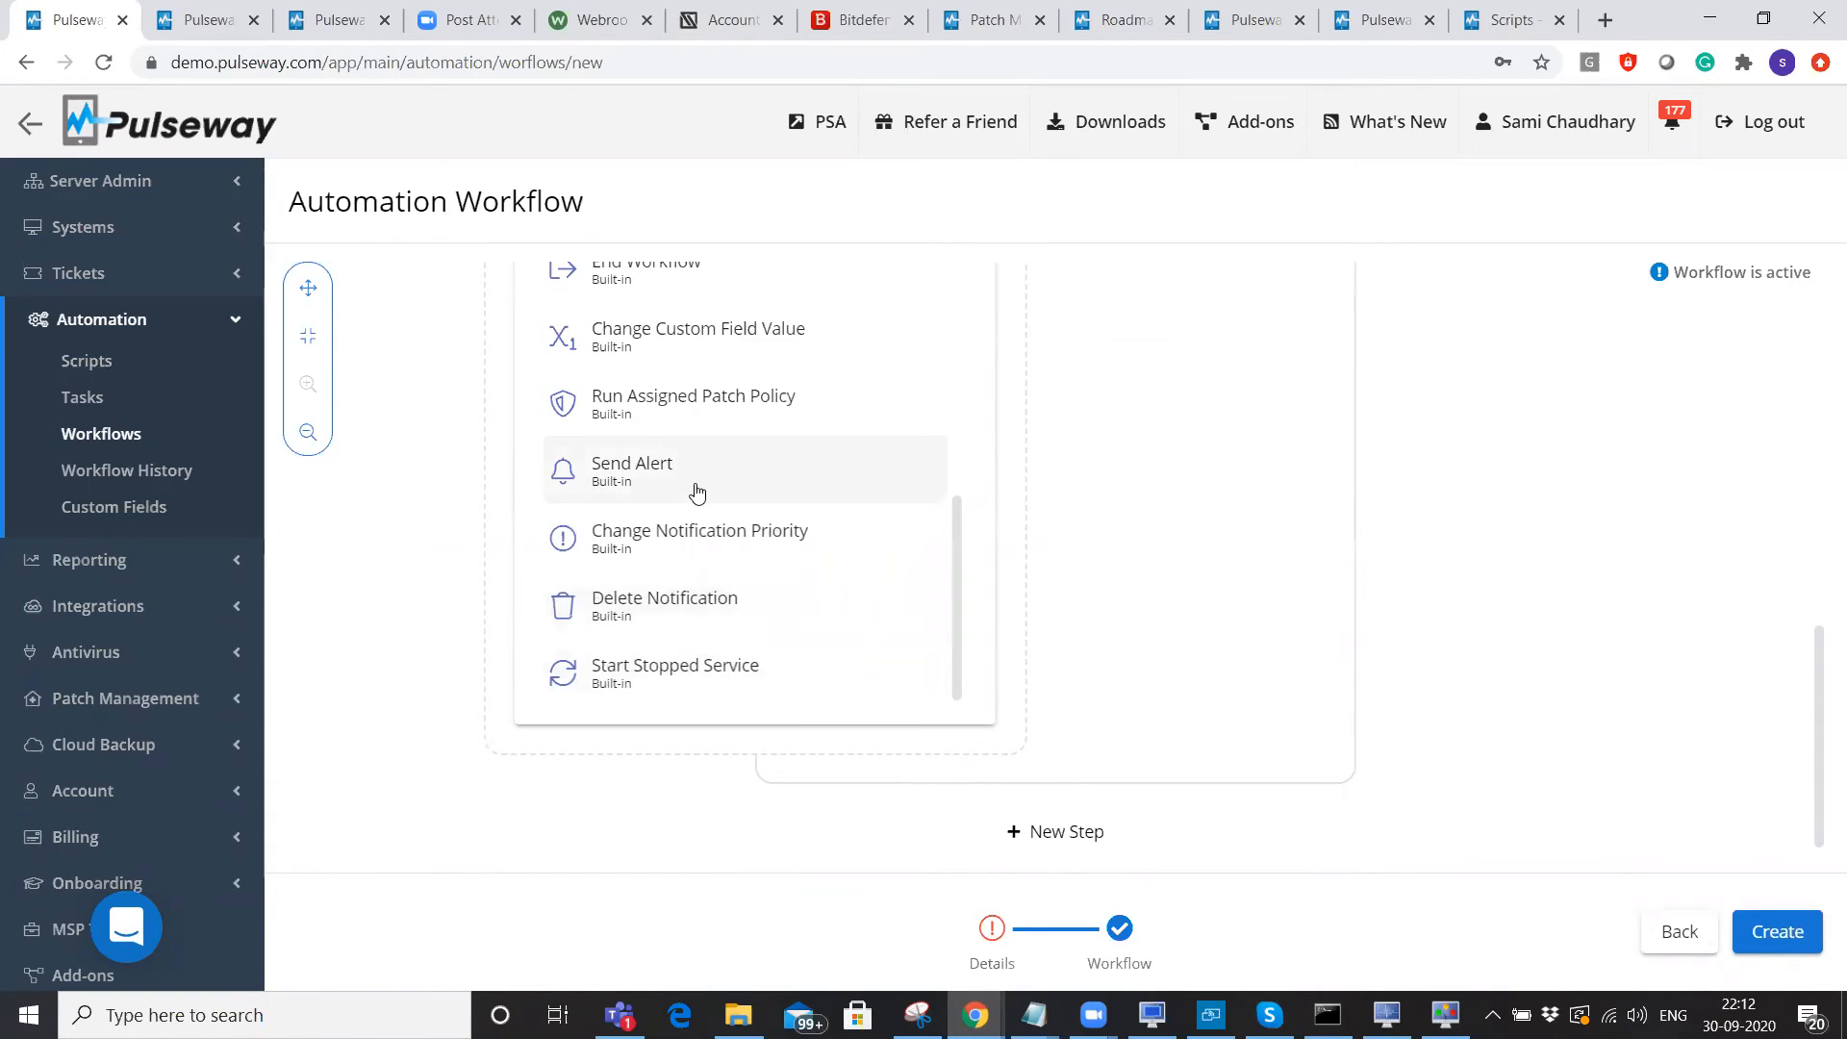
scroll(699, 539, "up", 1)
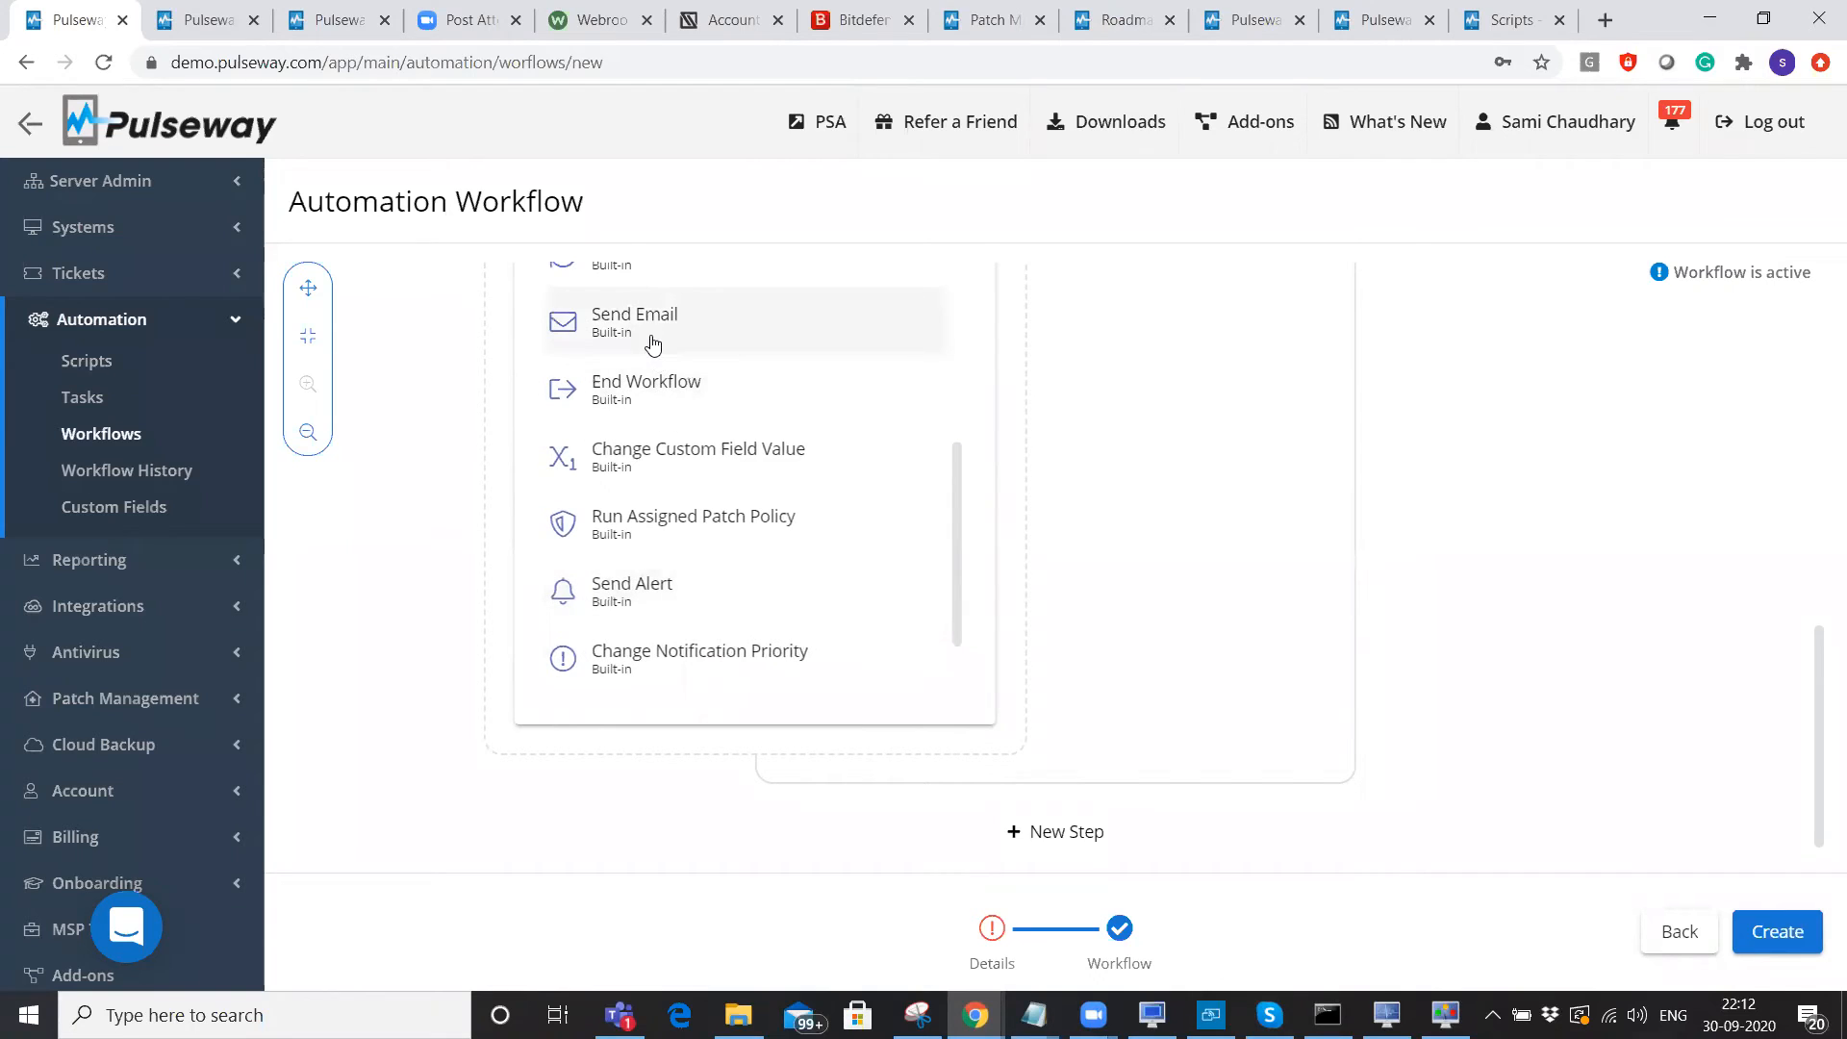
scroll(1468, 552, "up", 4)
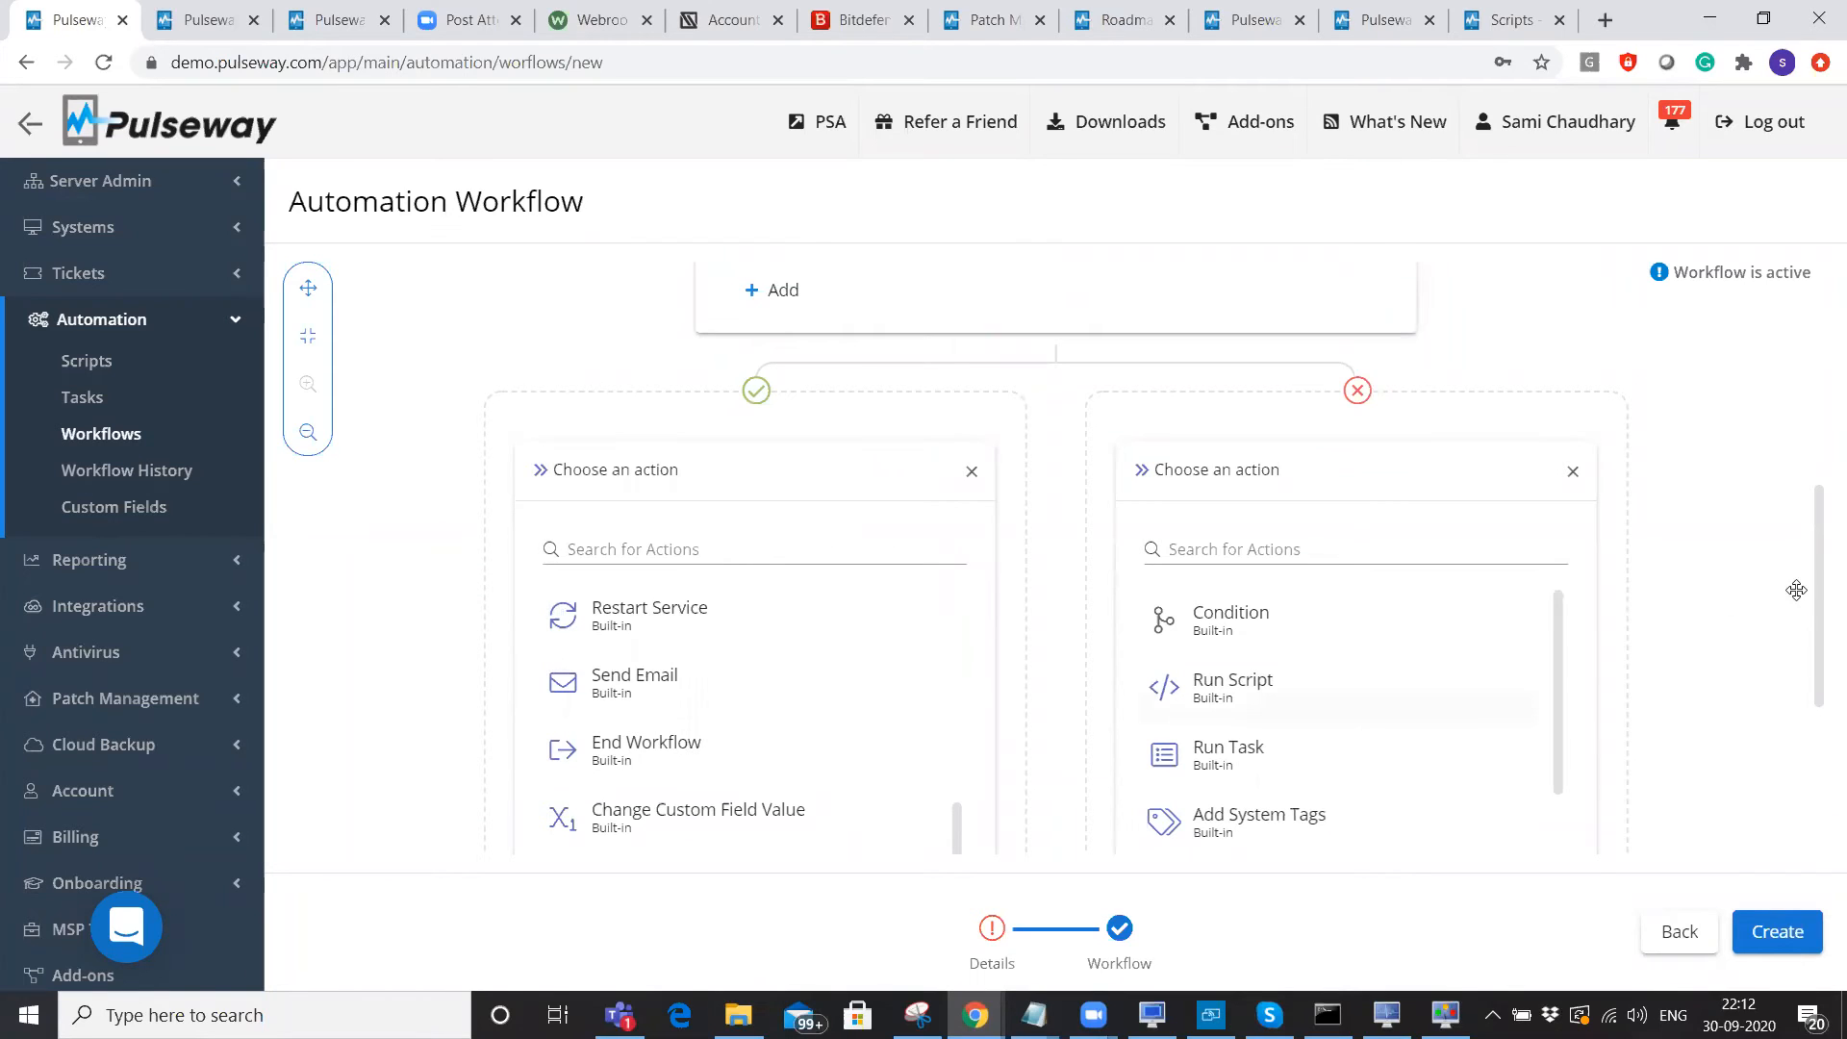
scroll(1819, 564, "down", 4)
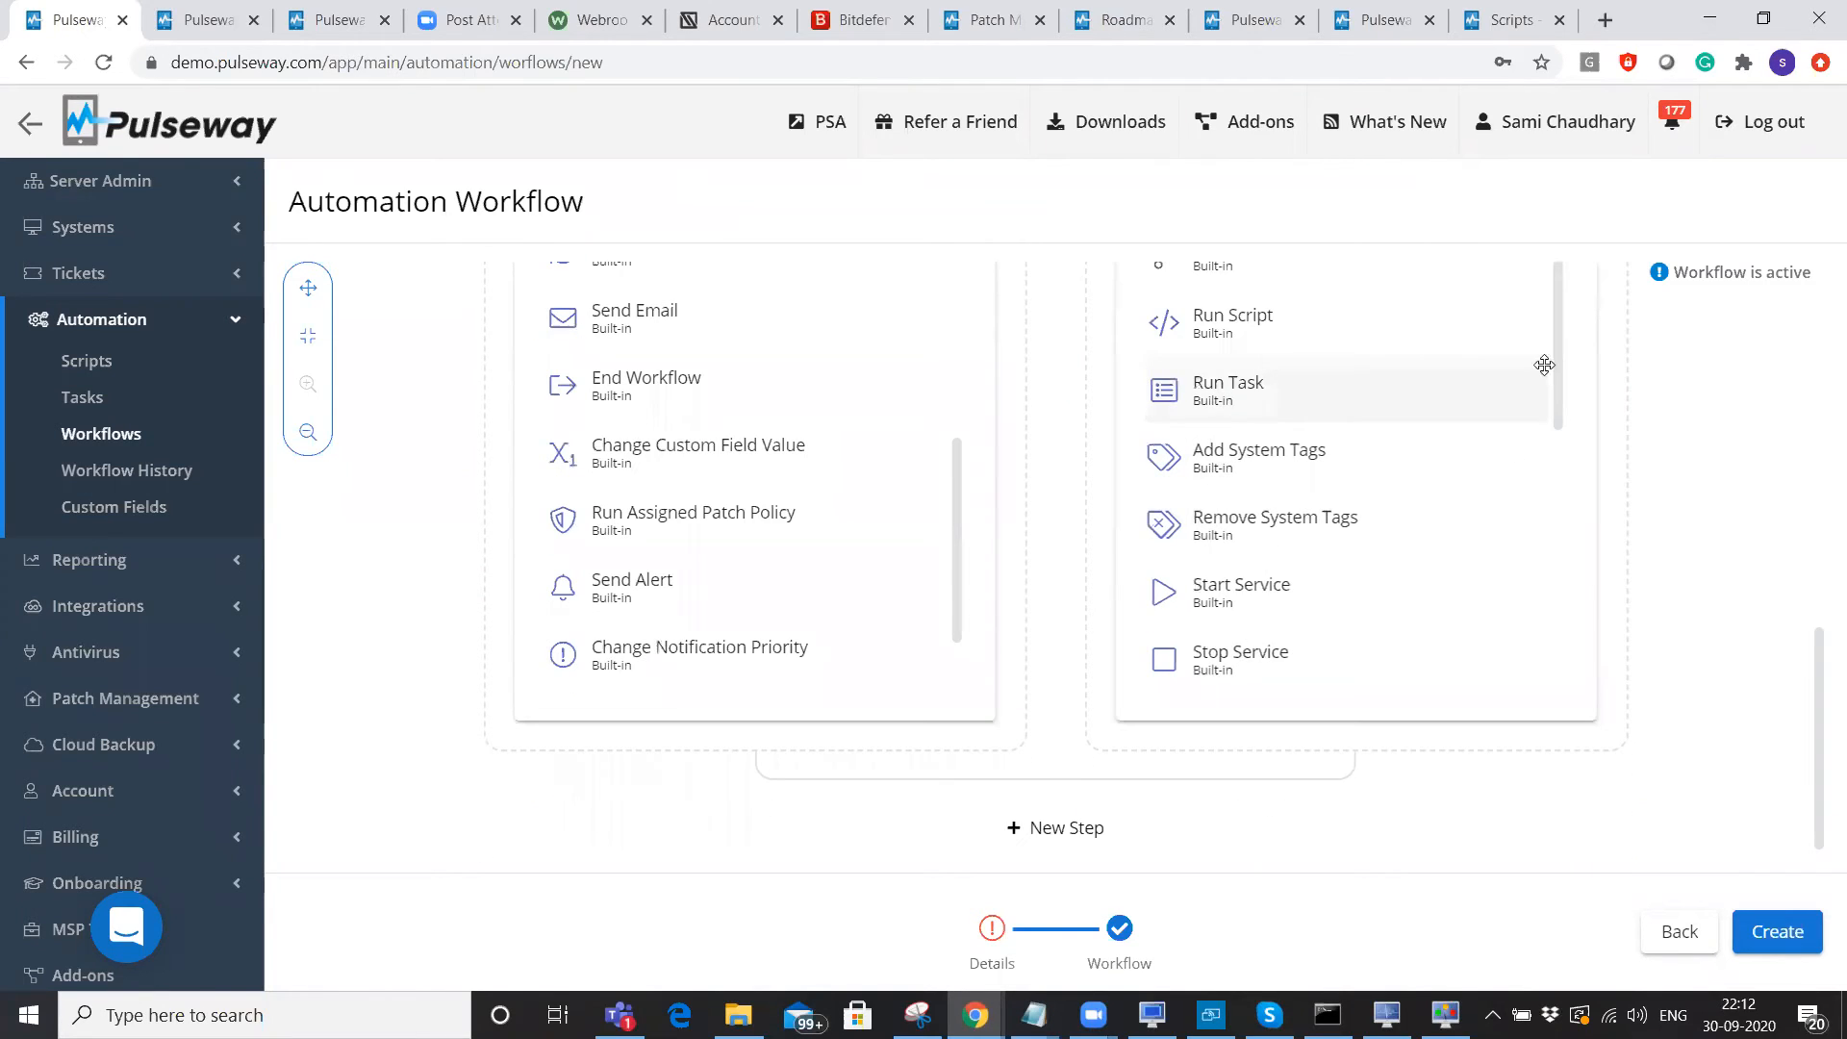
scroll(1558, 396, "down", 4)
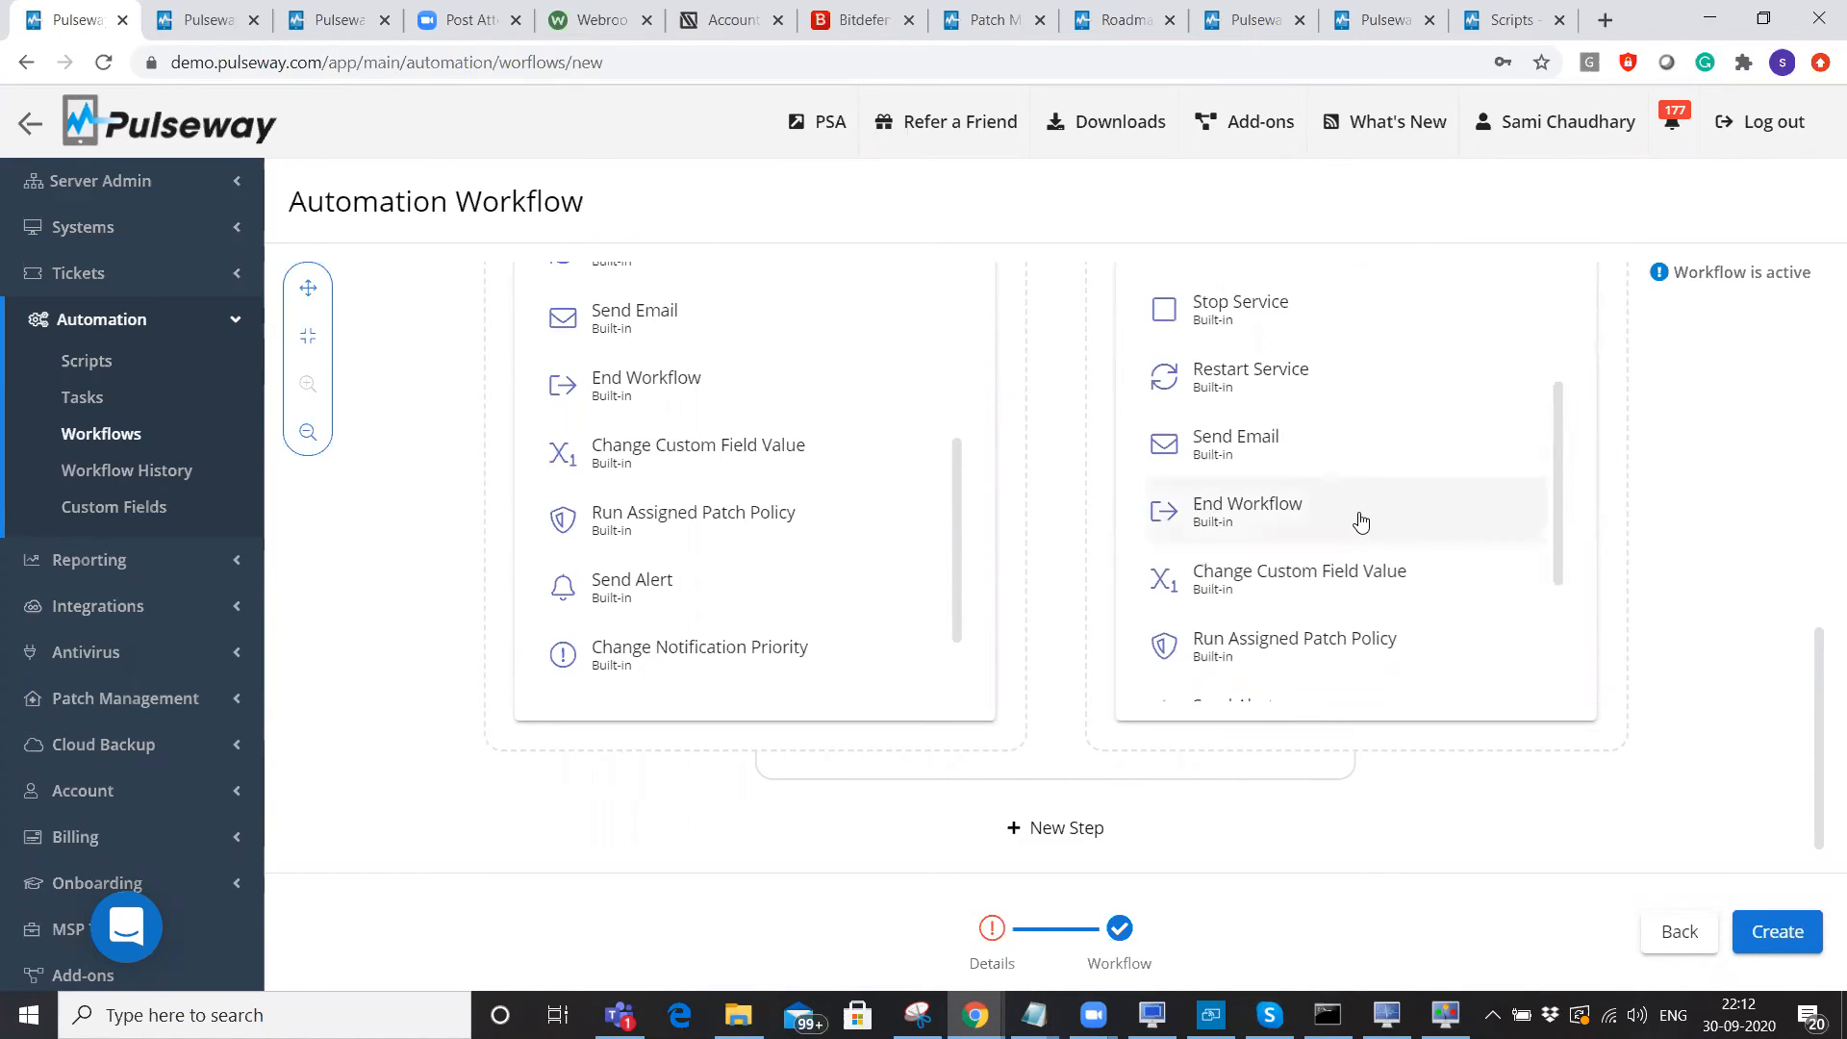
scroll(1354, 521, "down", 1)
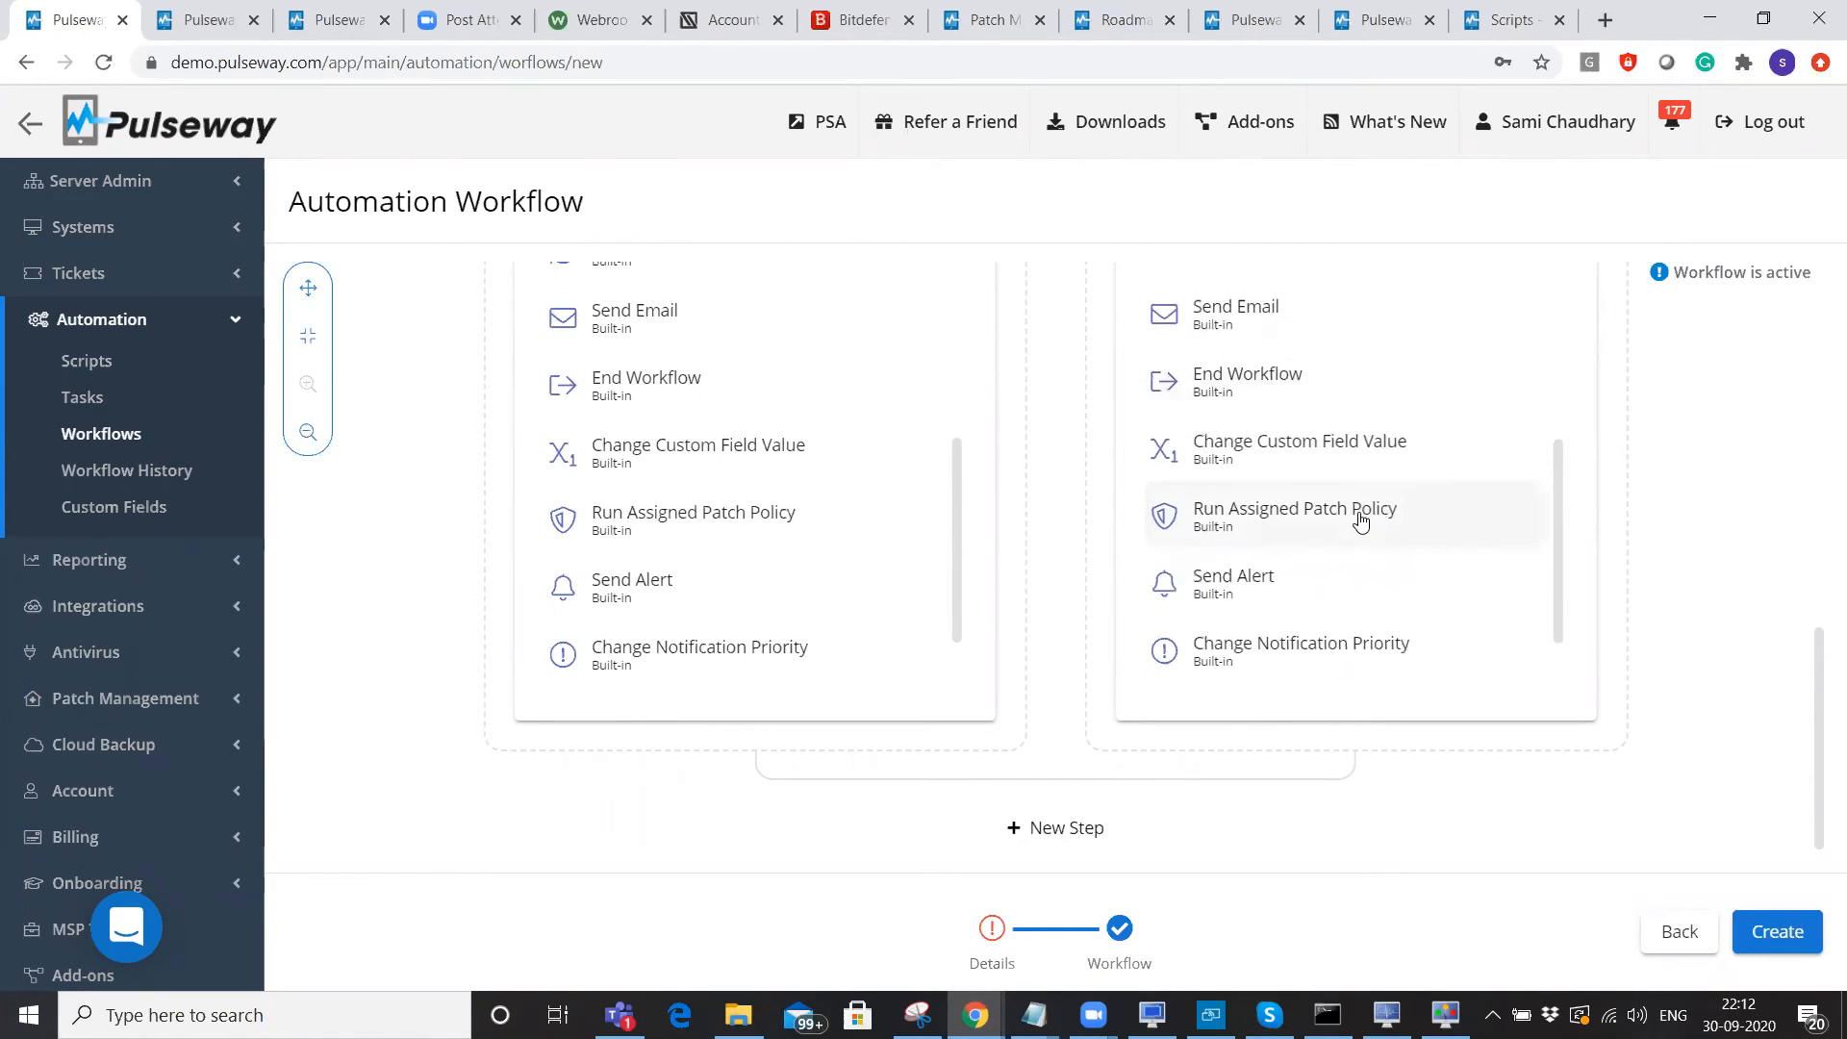
Review the latest System Registered run in Workflow History, then bring up the Connect mobile mirror.
left_click(179, 473)
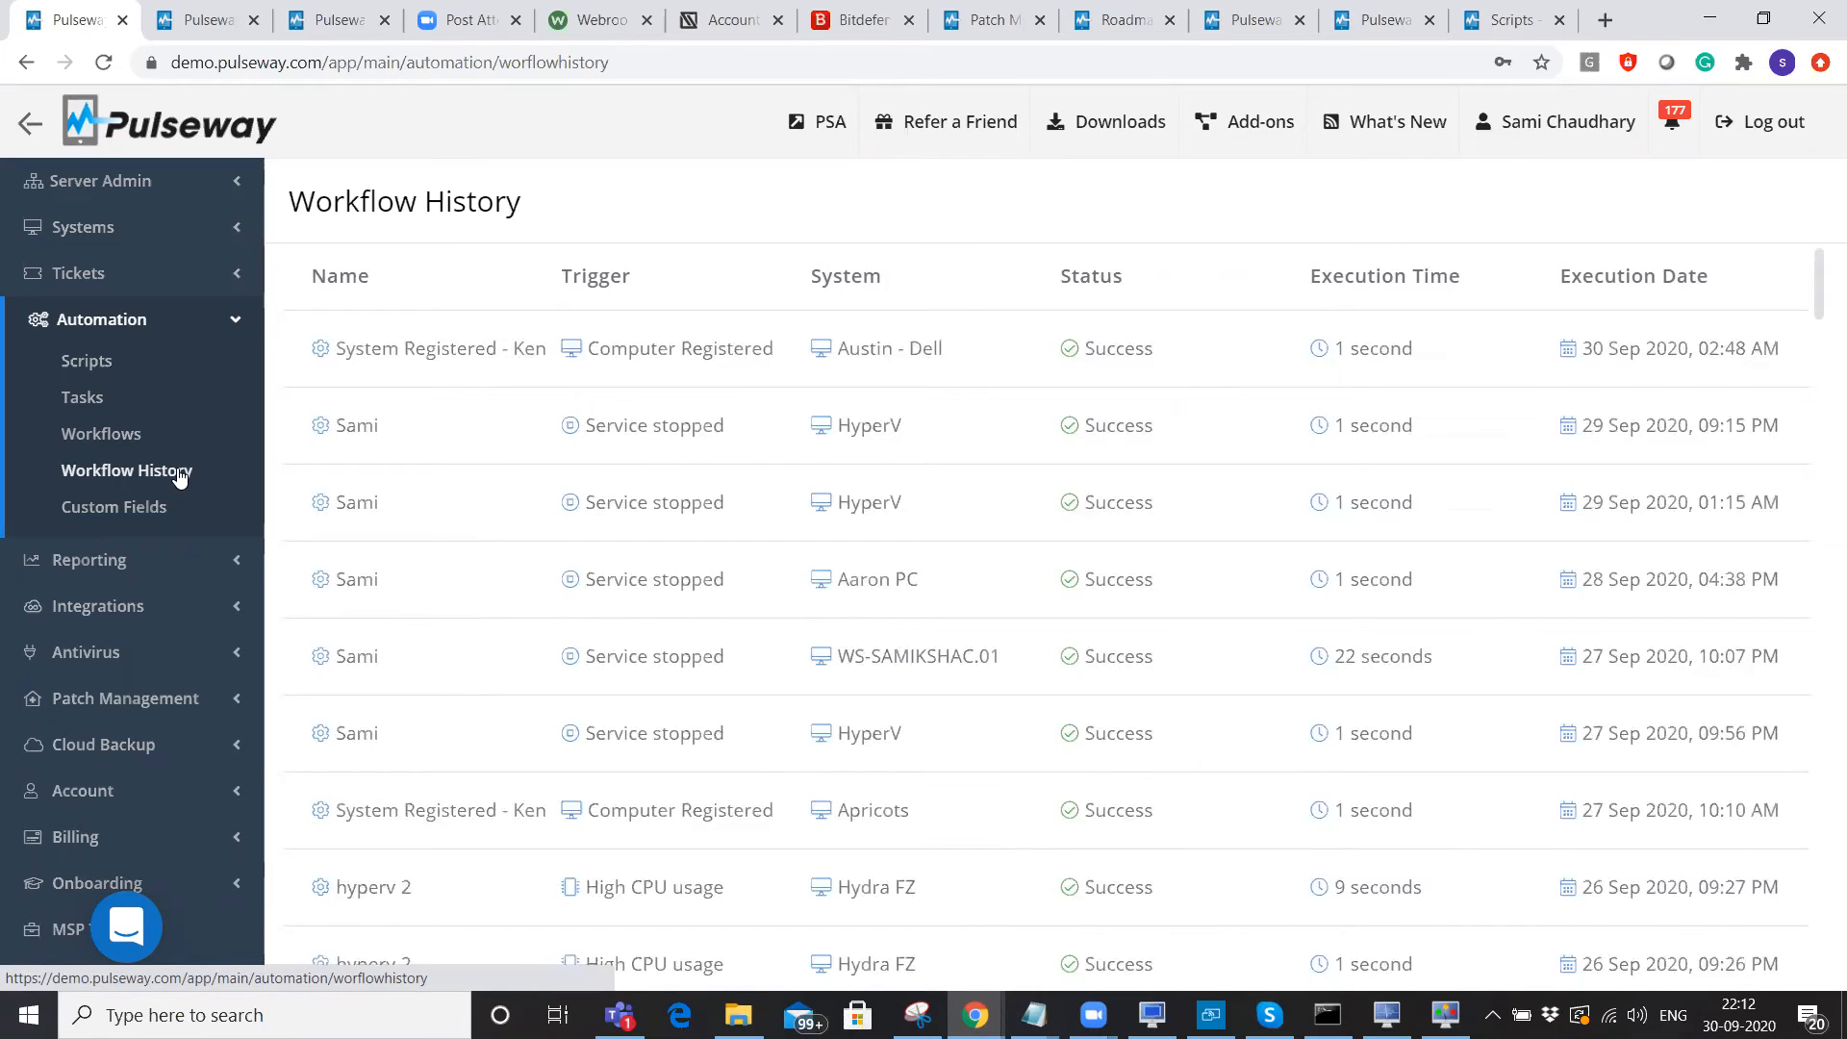
left_click(1035, 371)
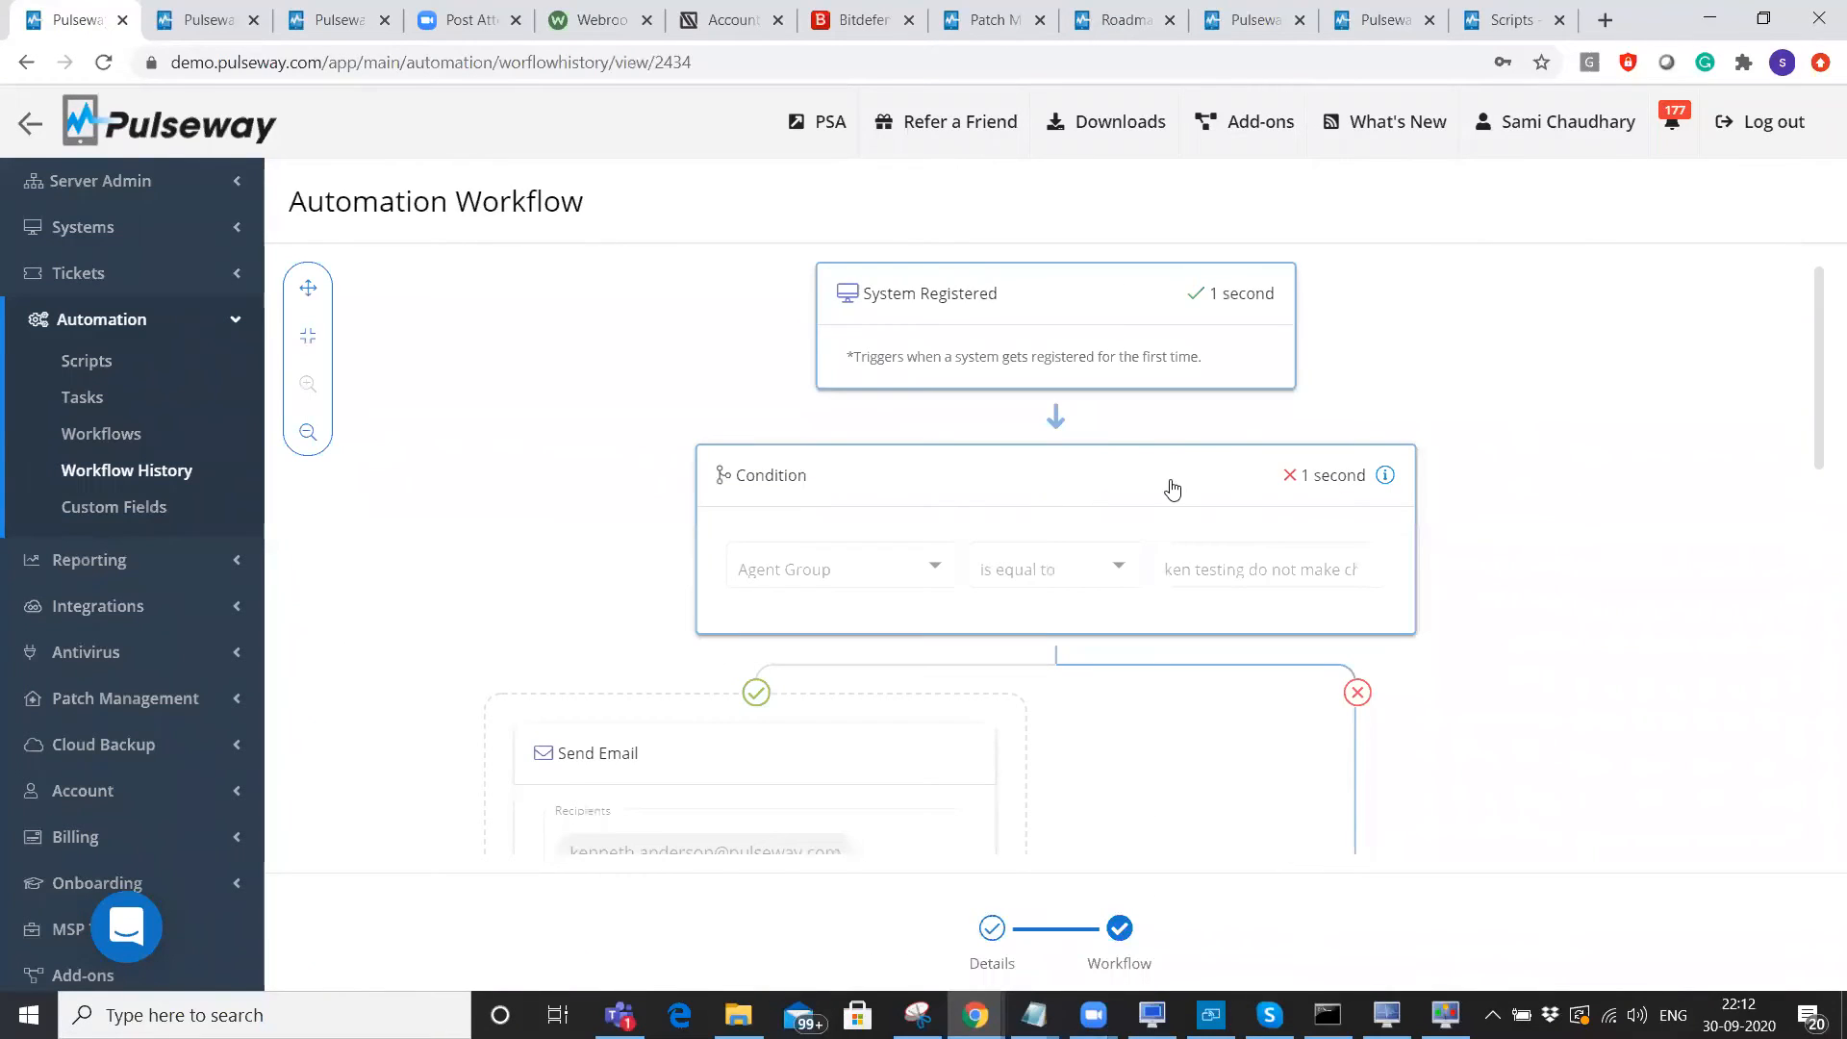
scroll(1150, 445, "down", 1)
scroll(1277, 444, "down", 1)
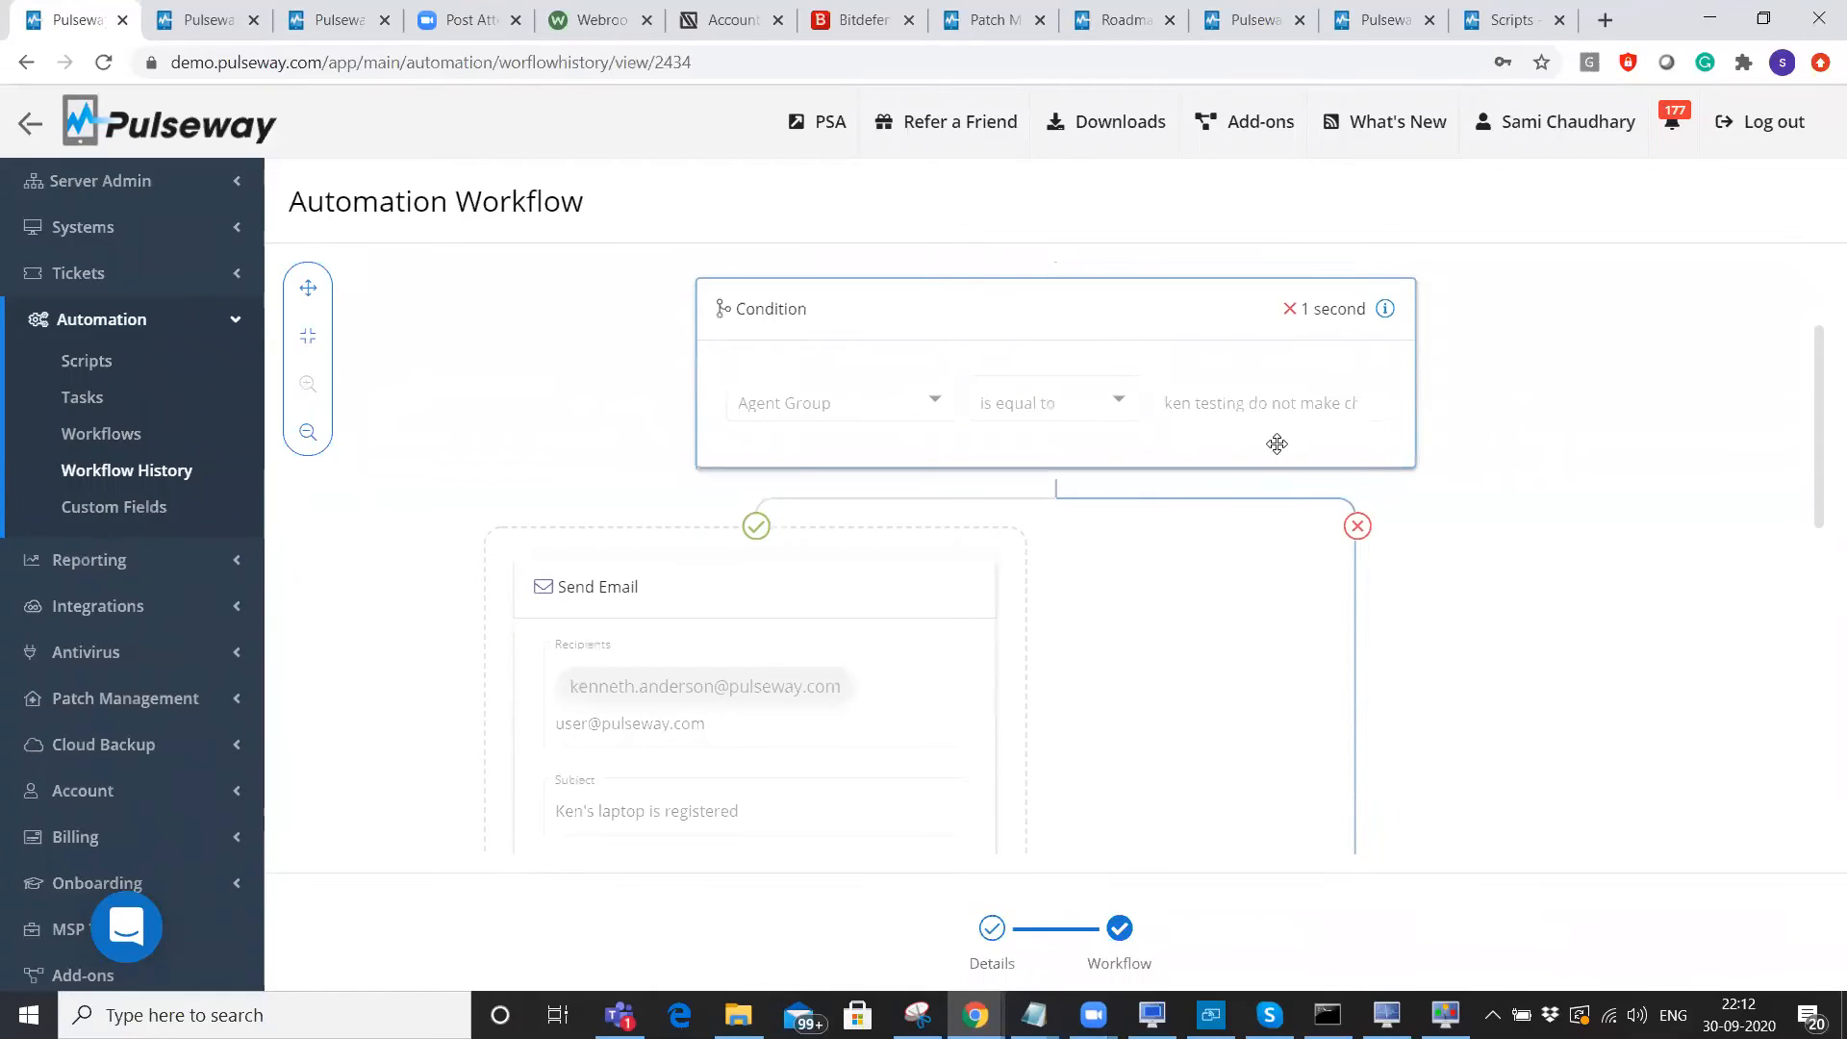
scroll(1276, 443, "down", 4)
scroll(1319, 760, "down", 4)
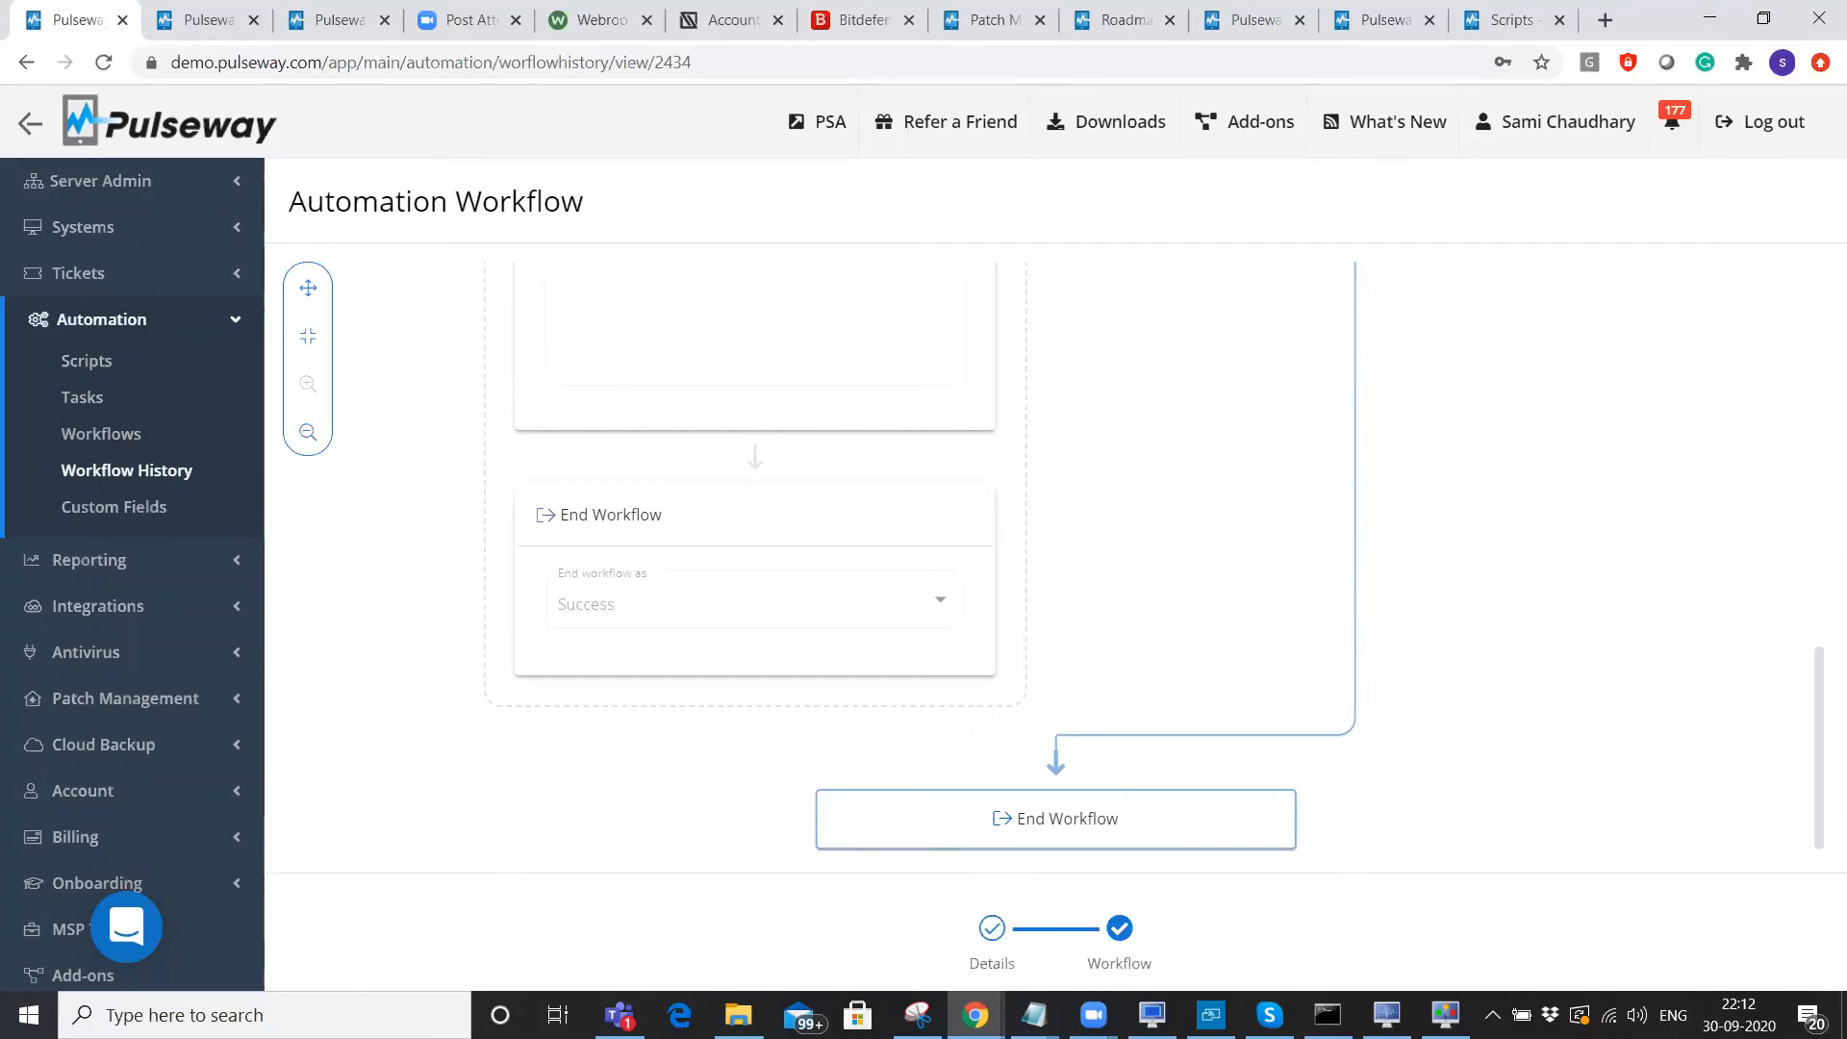
left_click(1210, 1015)
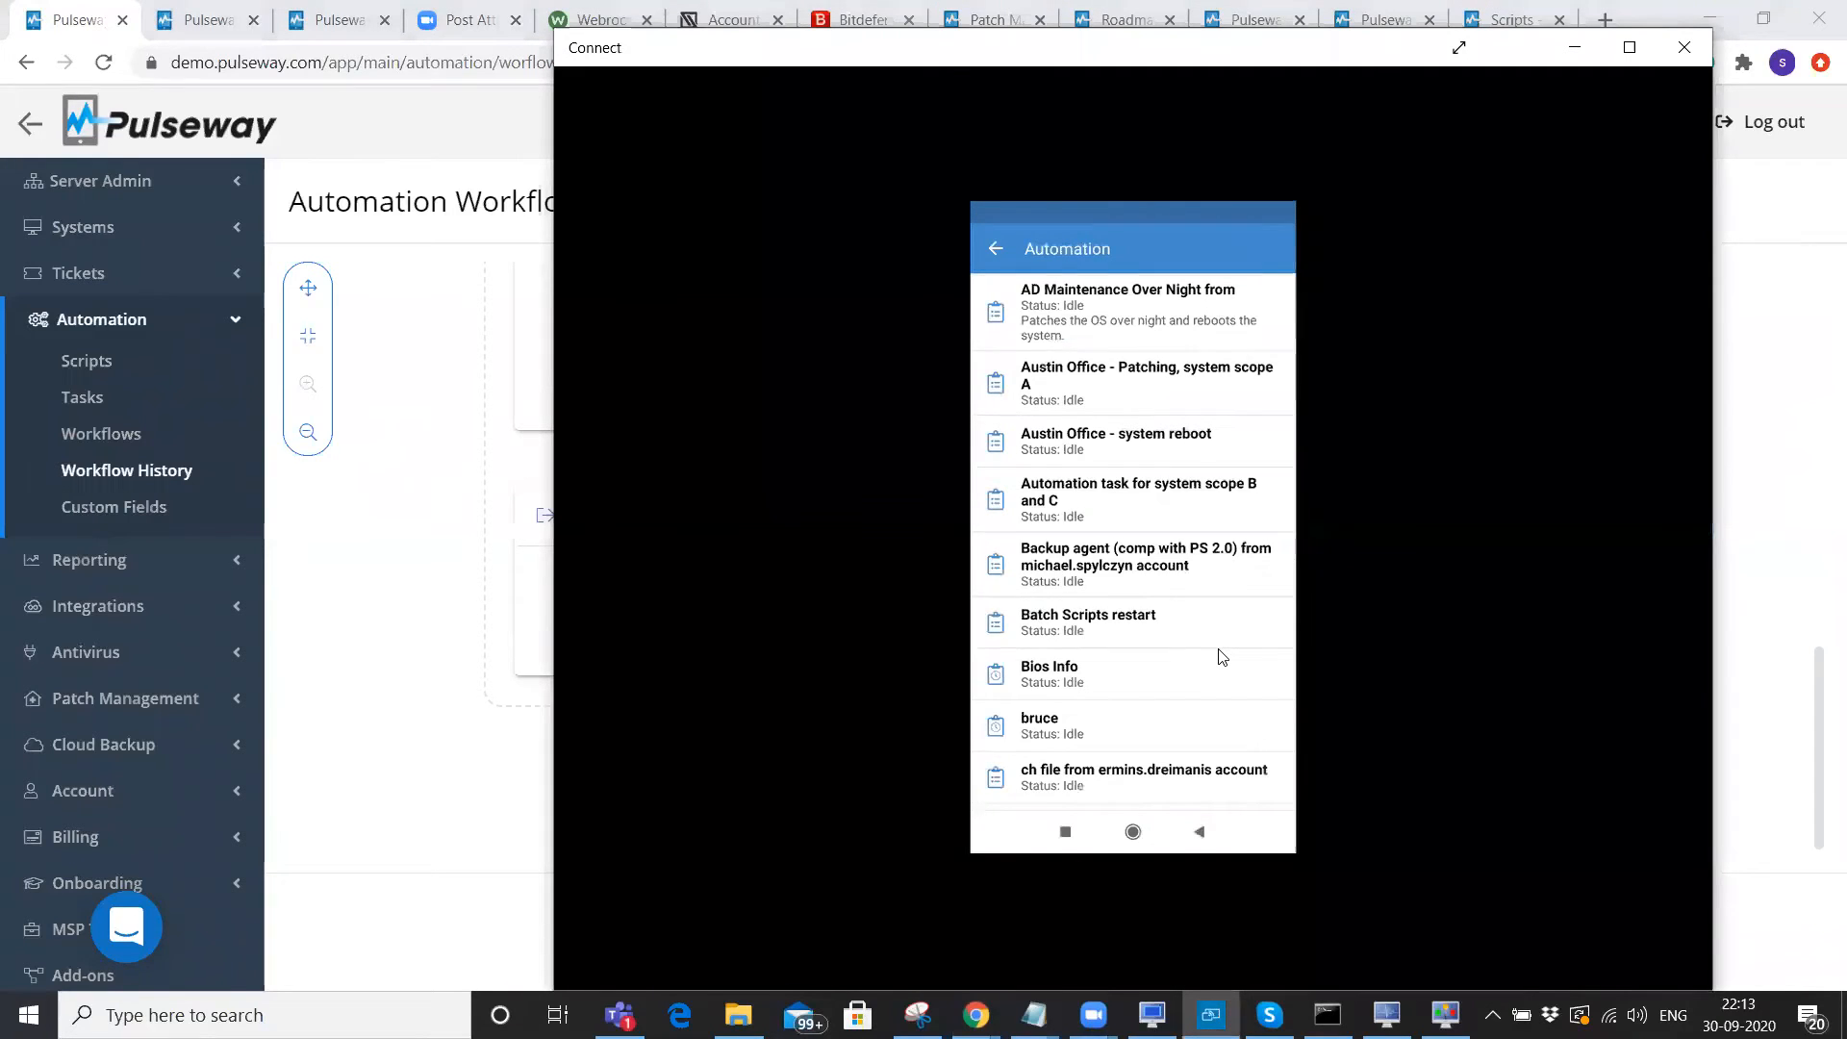
View the Batch Scripts restart task in the mobile app, go back, and close the phone window.
left_click(1220, 652)
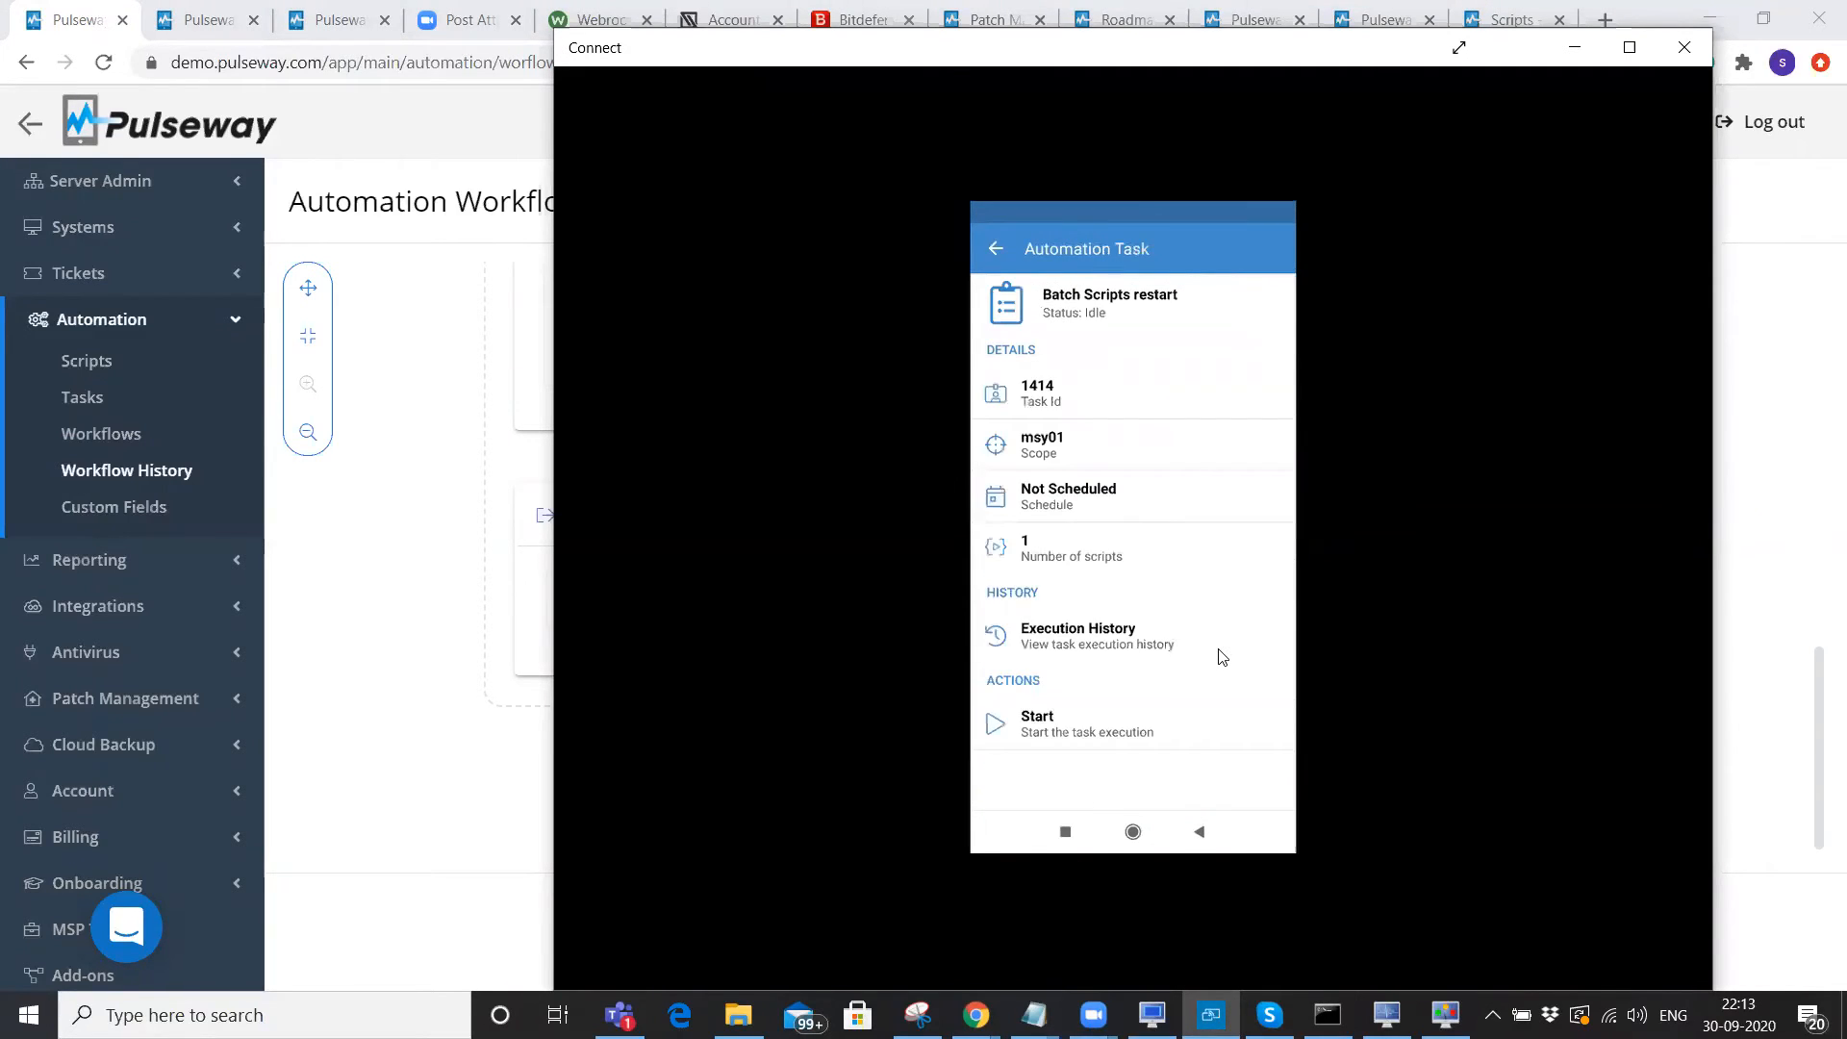
key("Escape")
key("Escape")
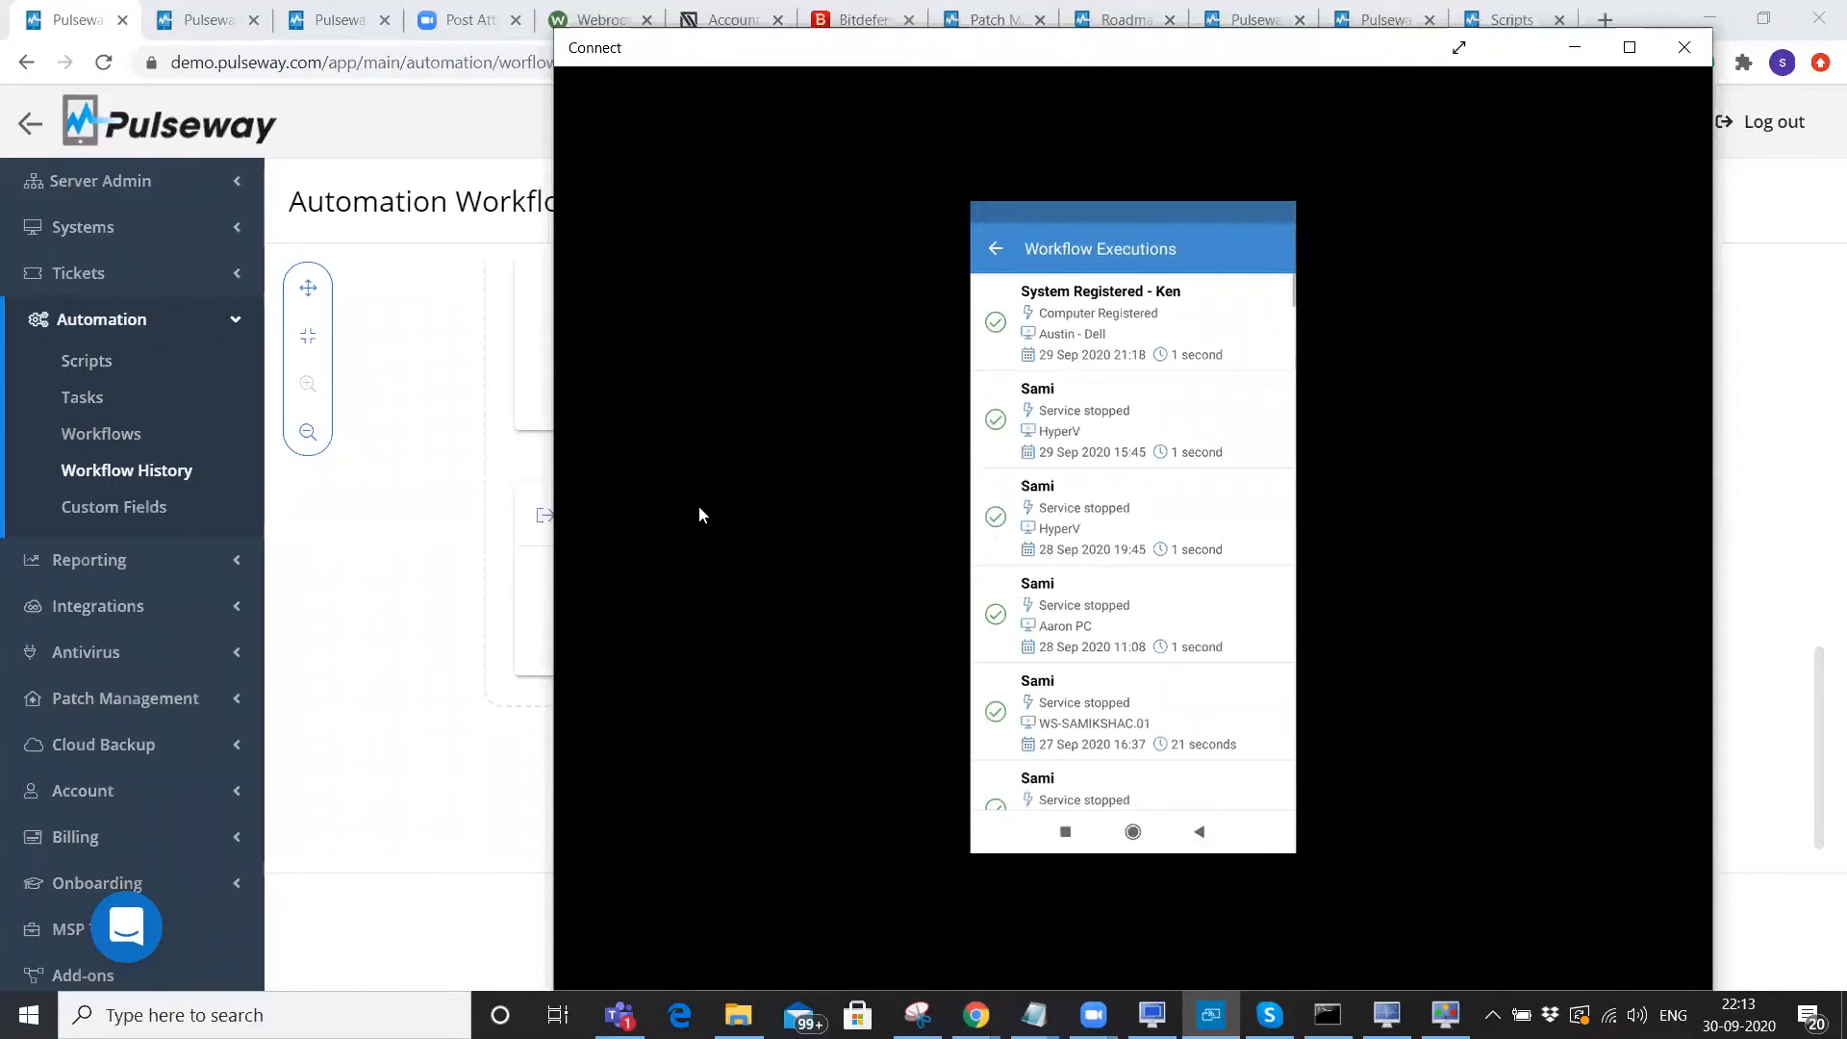
left_click(396, 624)
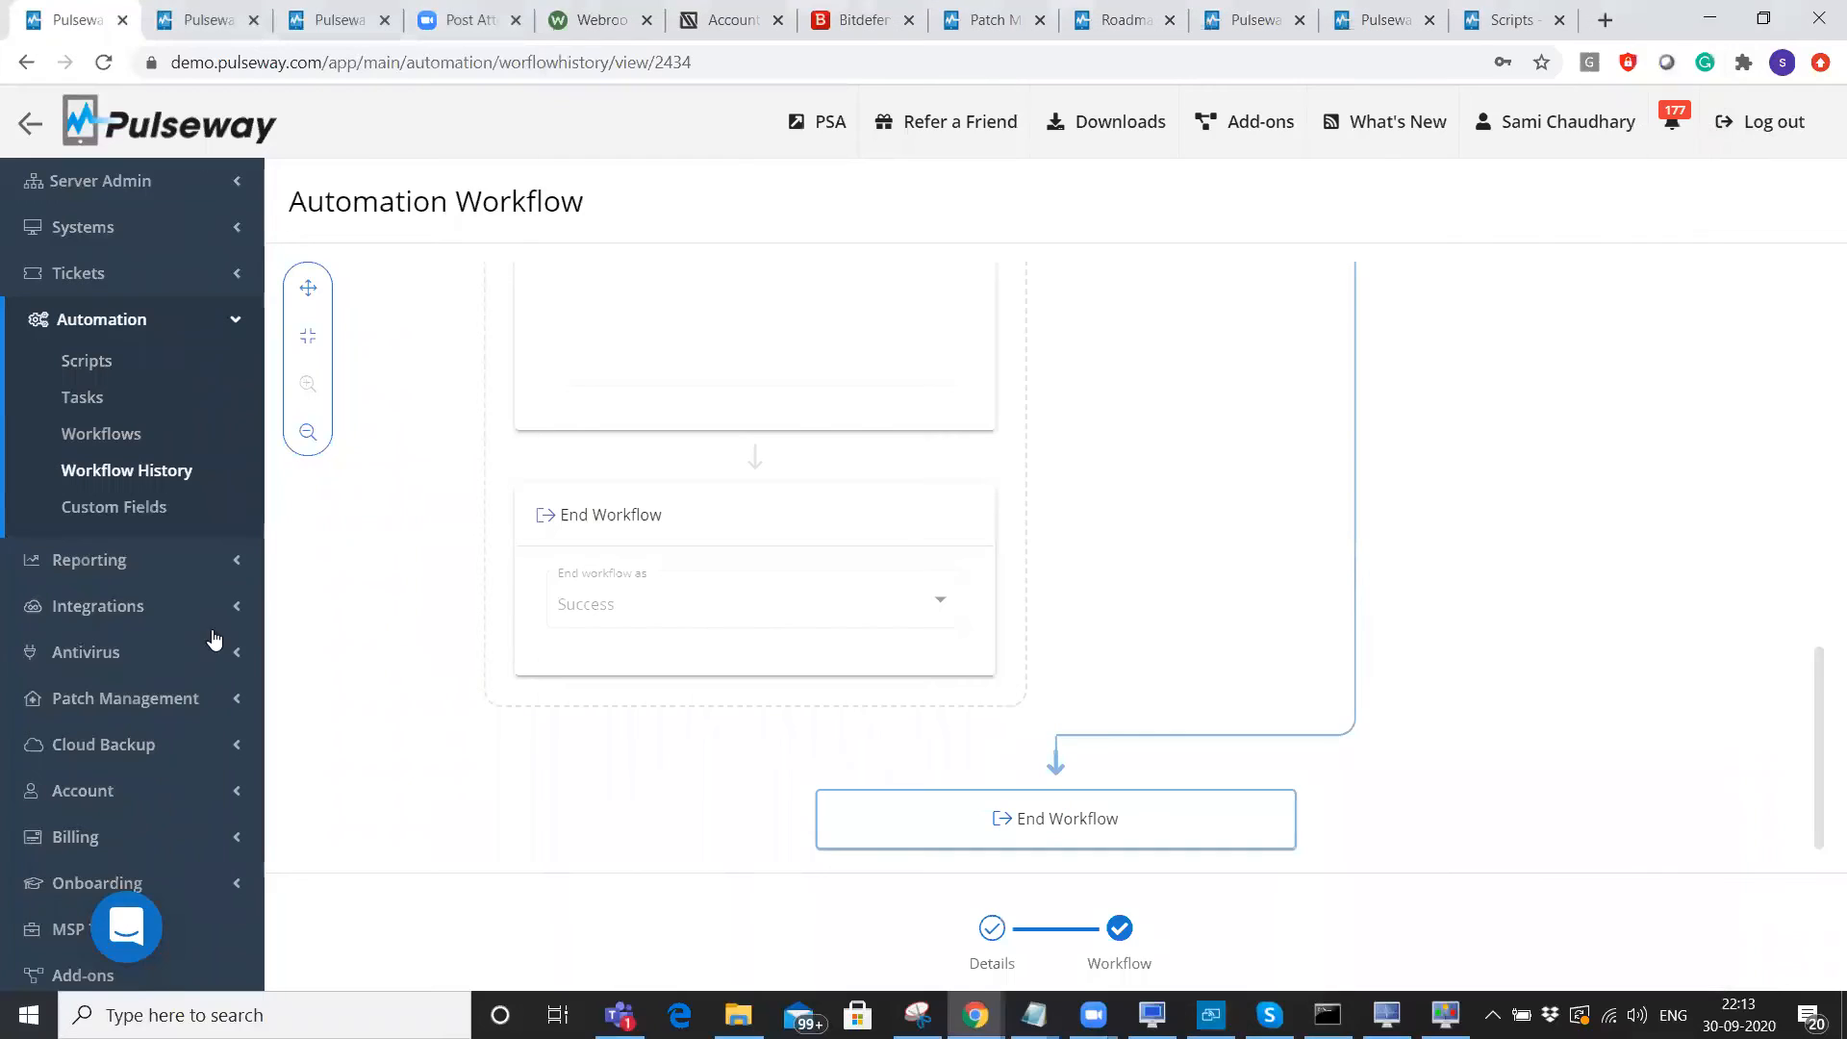
Expand Antivirus, then highlight 'Bitdefender Integration (est. Q1 2021)' on the forum roadmap.
left_click(105, 658)
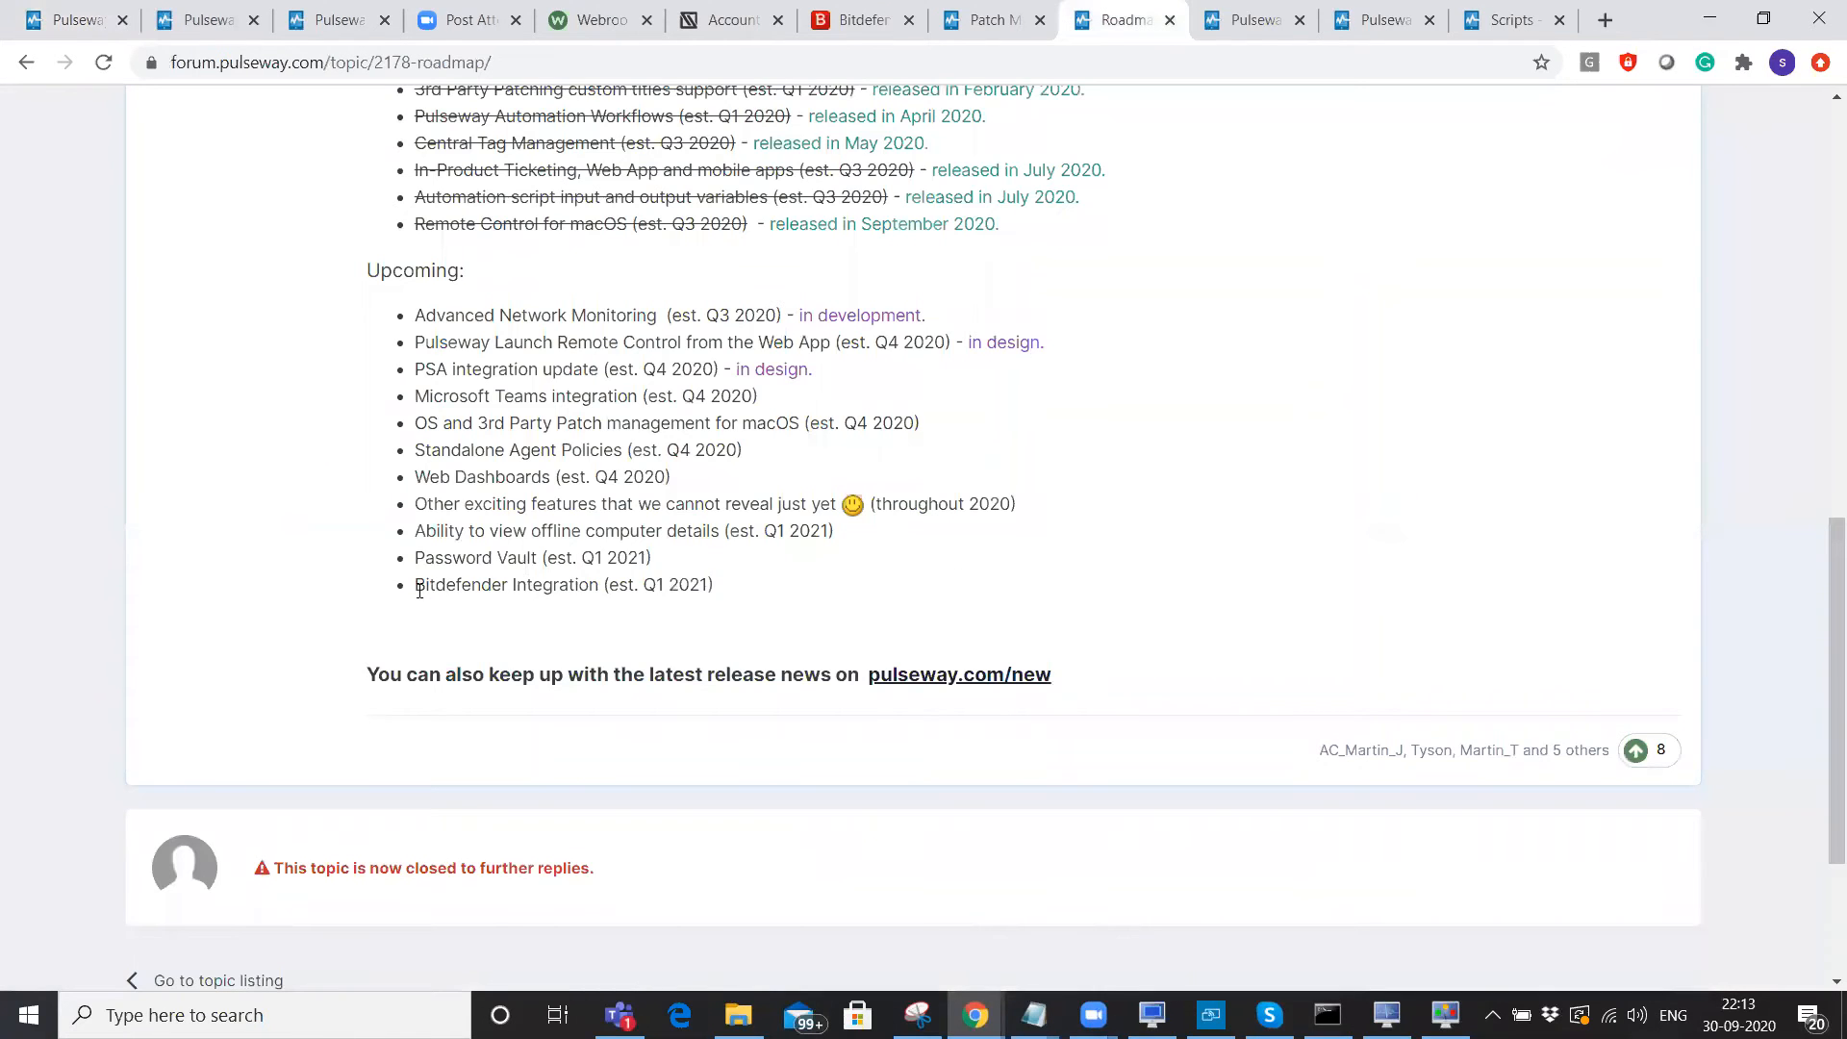
left_click_drag(456, 587, 742, 593)
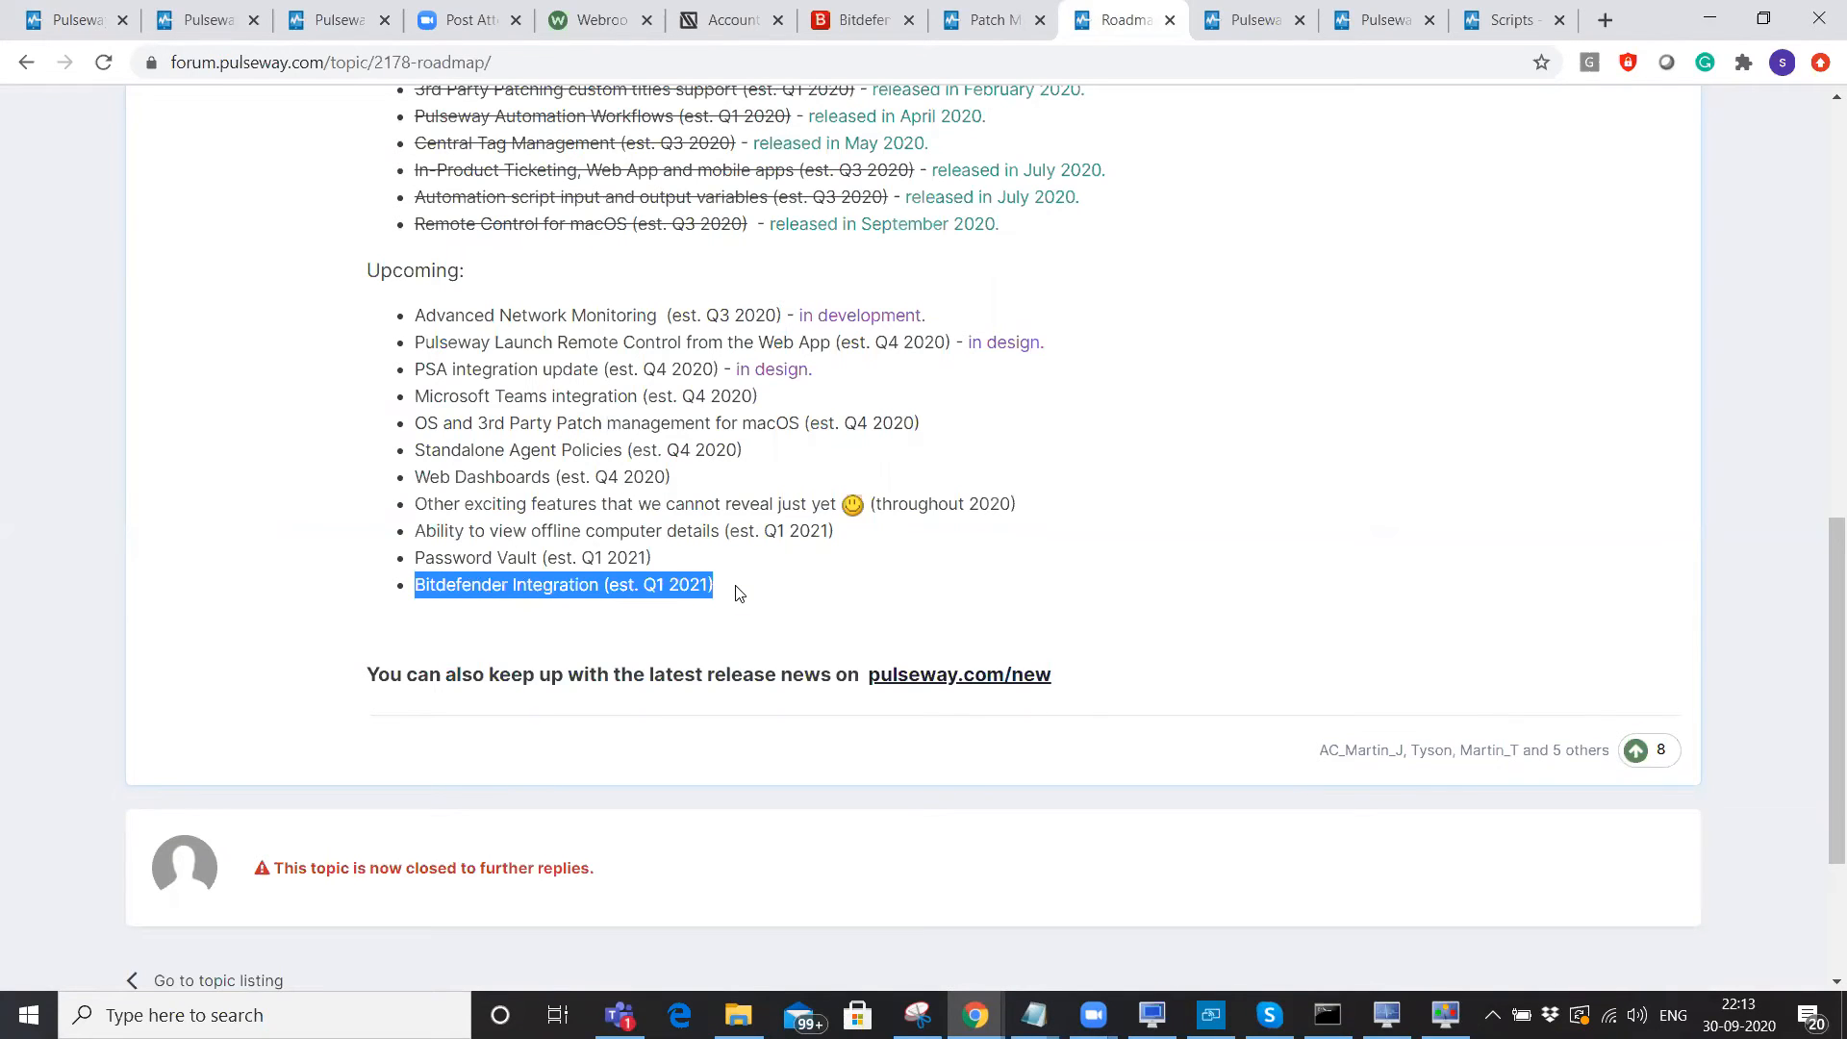
Return to the Pulseway tab showing the workflow run.
left_click(77, 17)
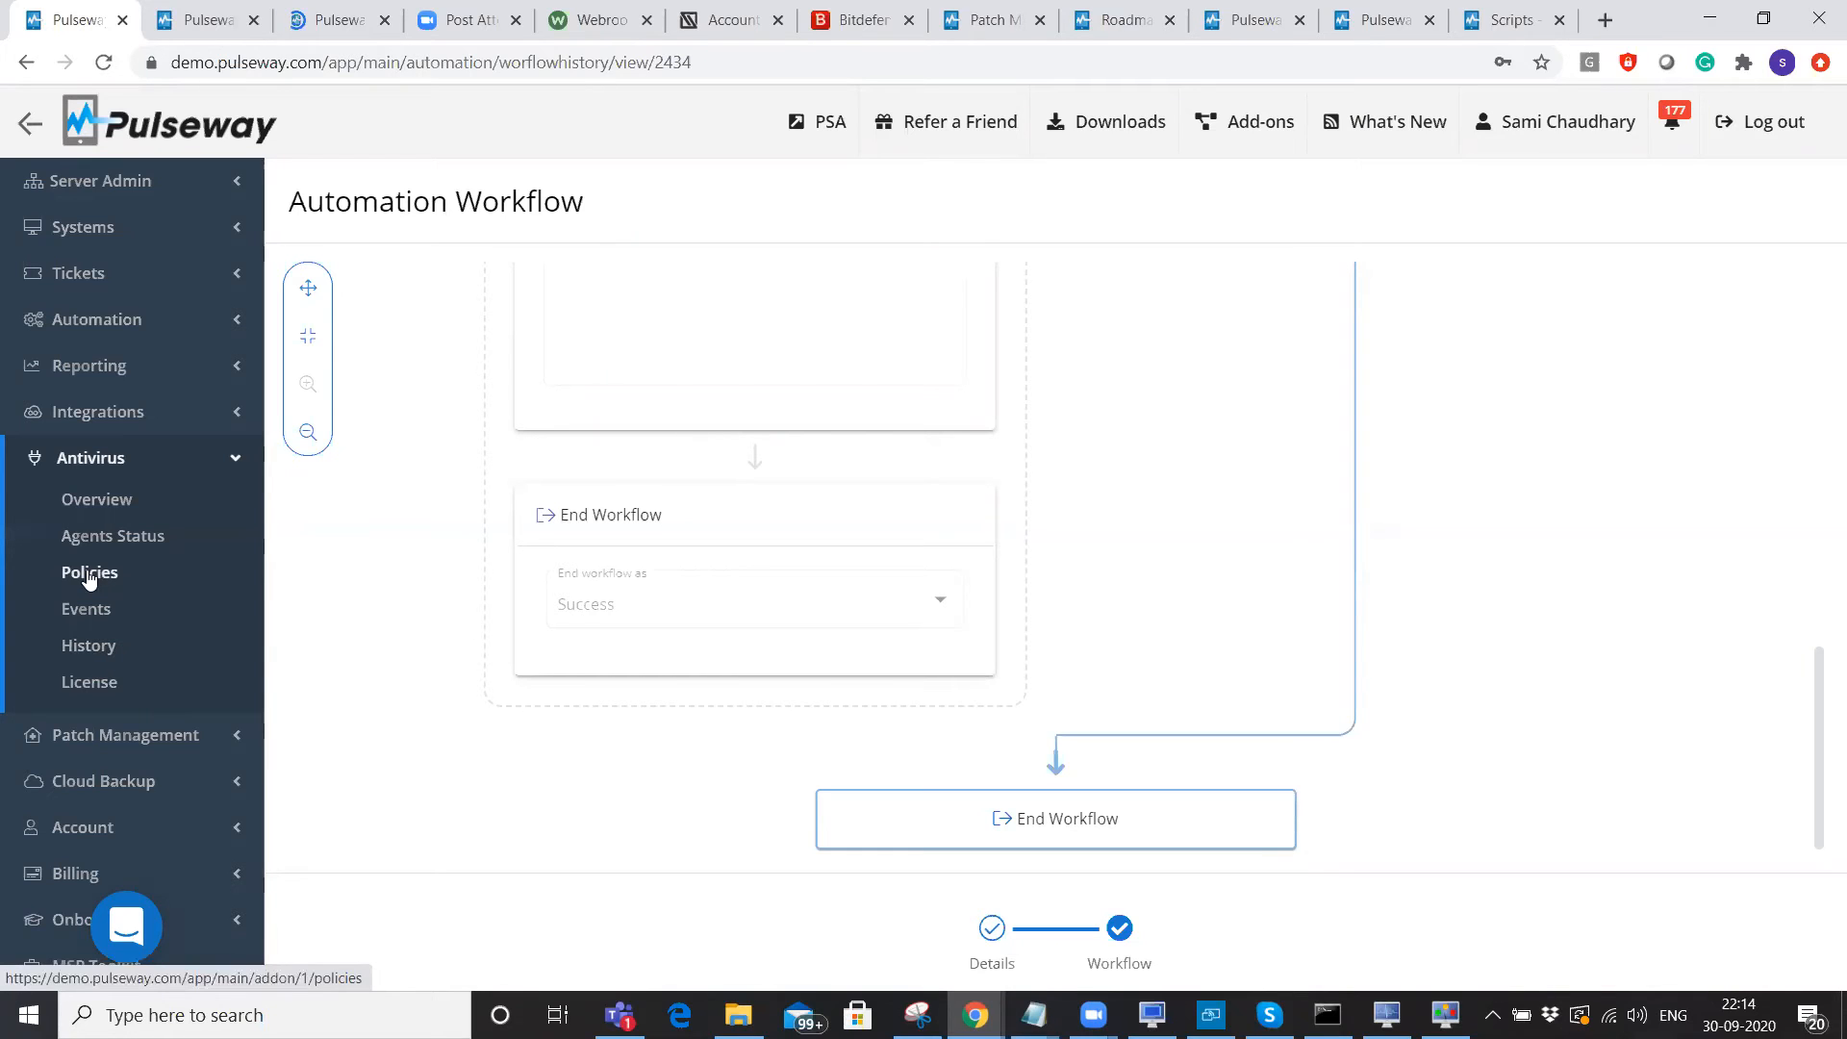
Start a new Kaspersky policy and review its protection, exclusions, trusted applications and display settings.
left_click(88, 574)
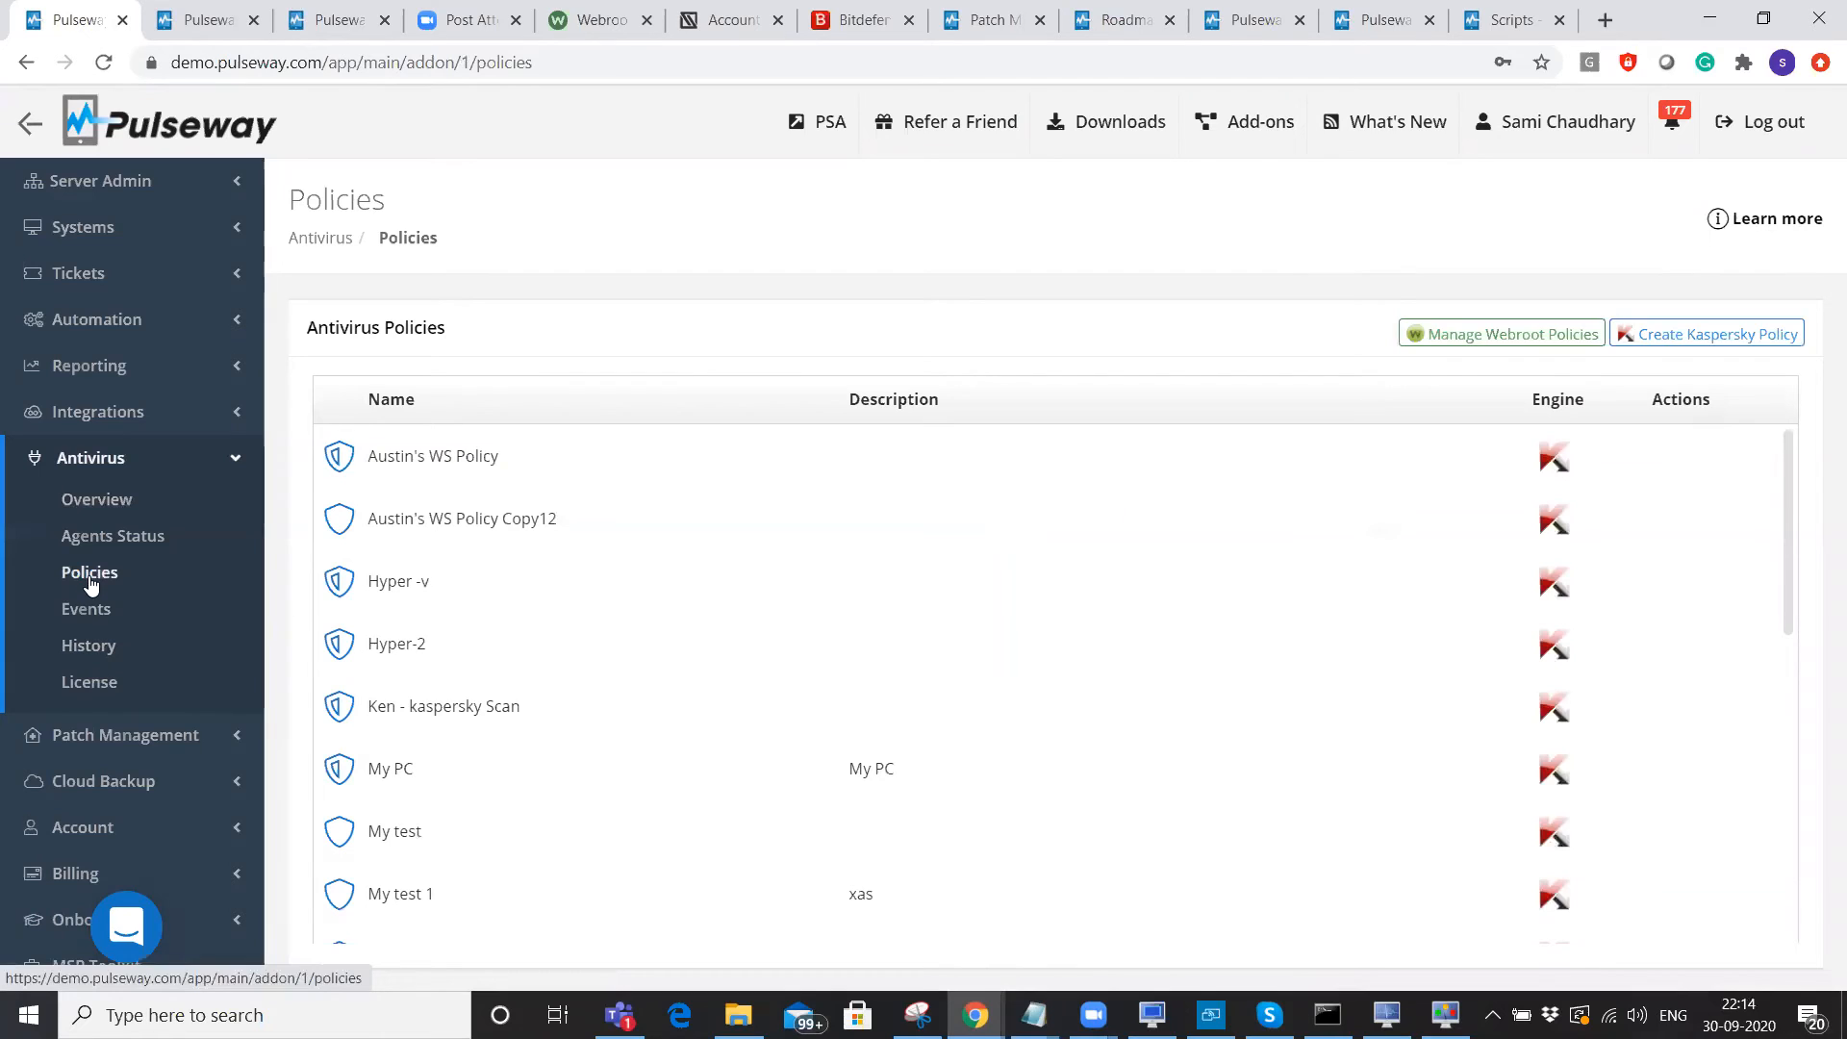
left_click(1737, 331)
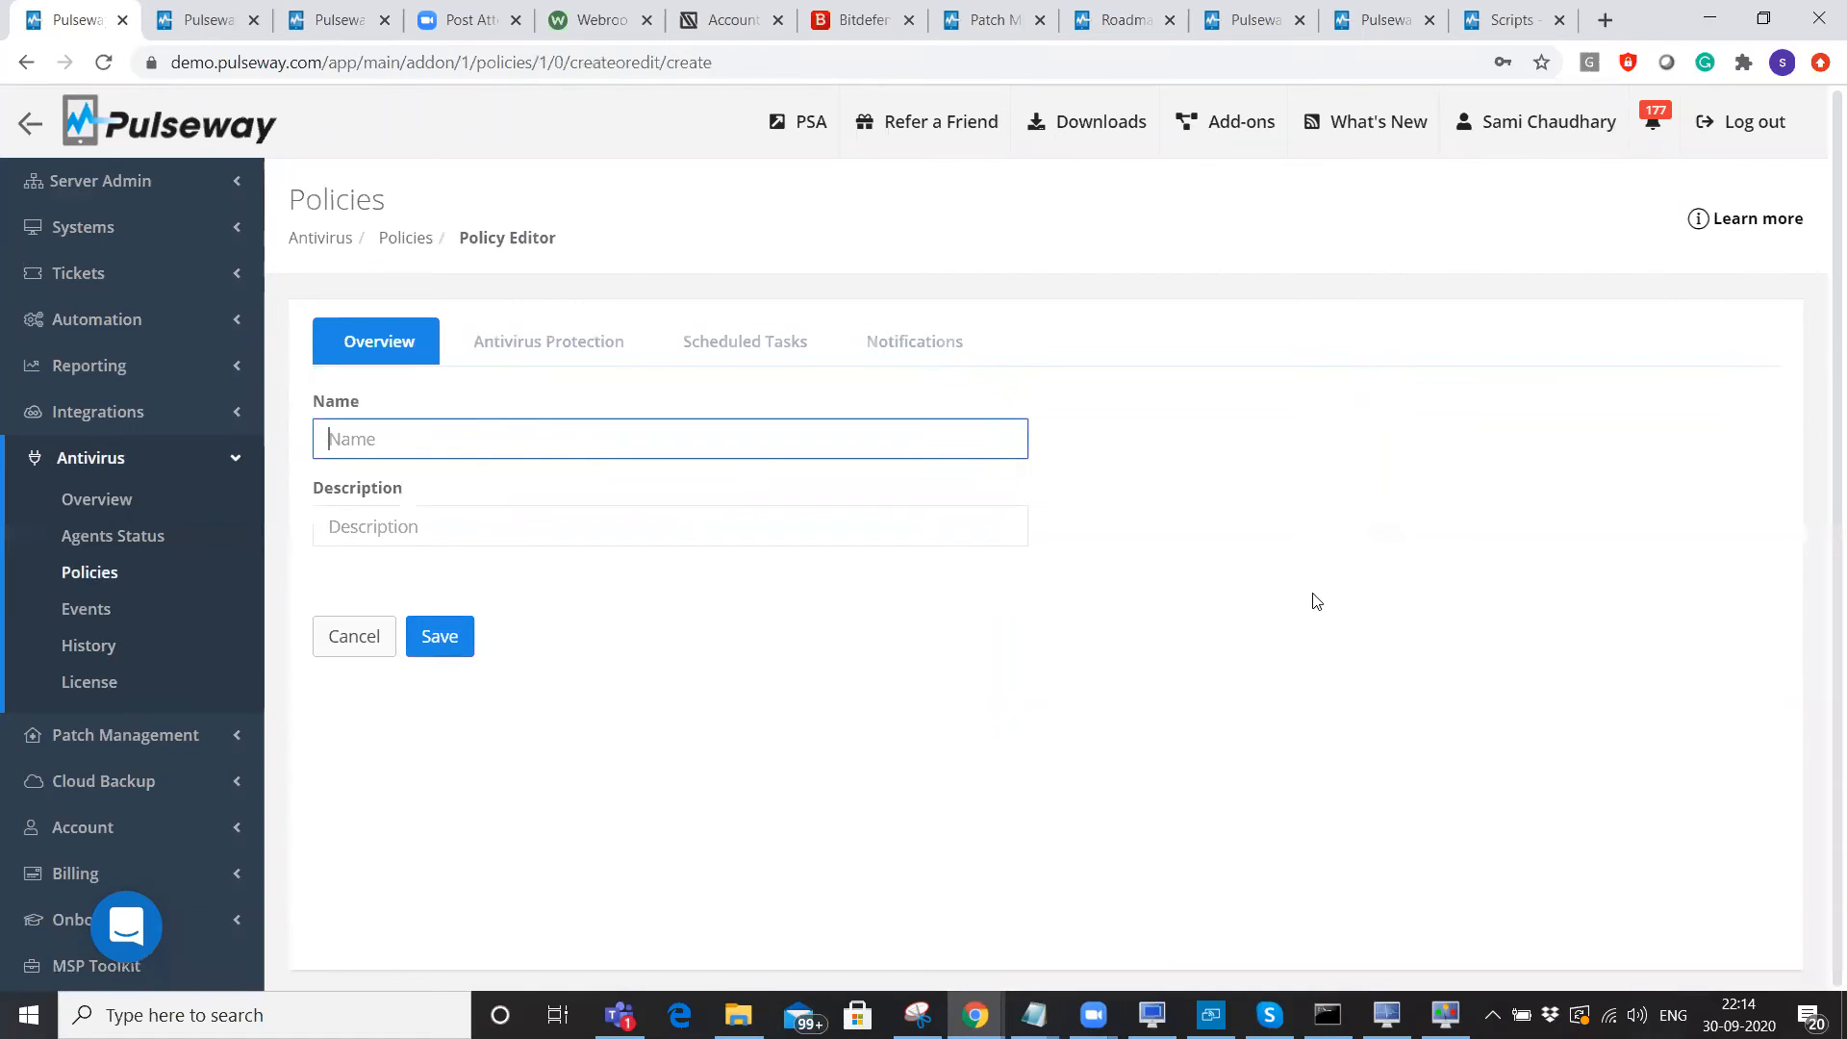
left_click(571, 334)
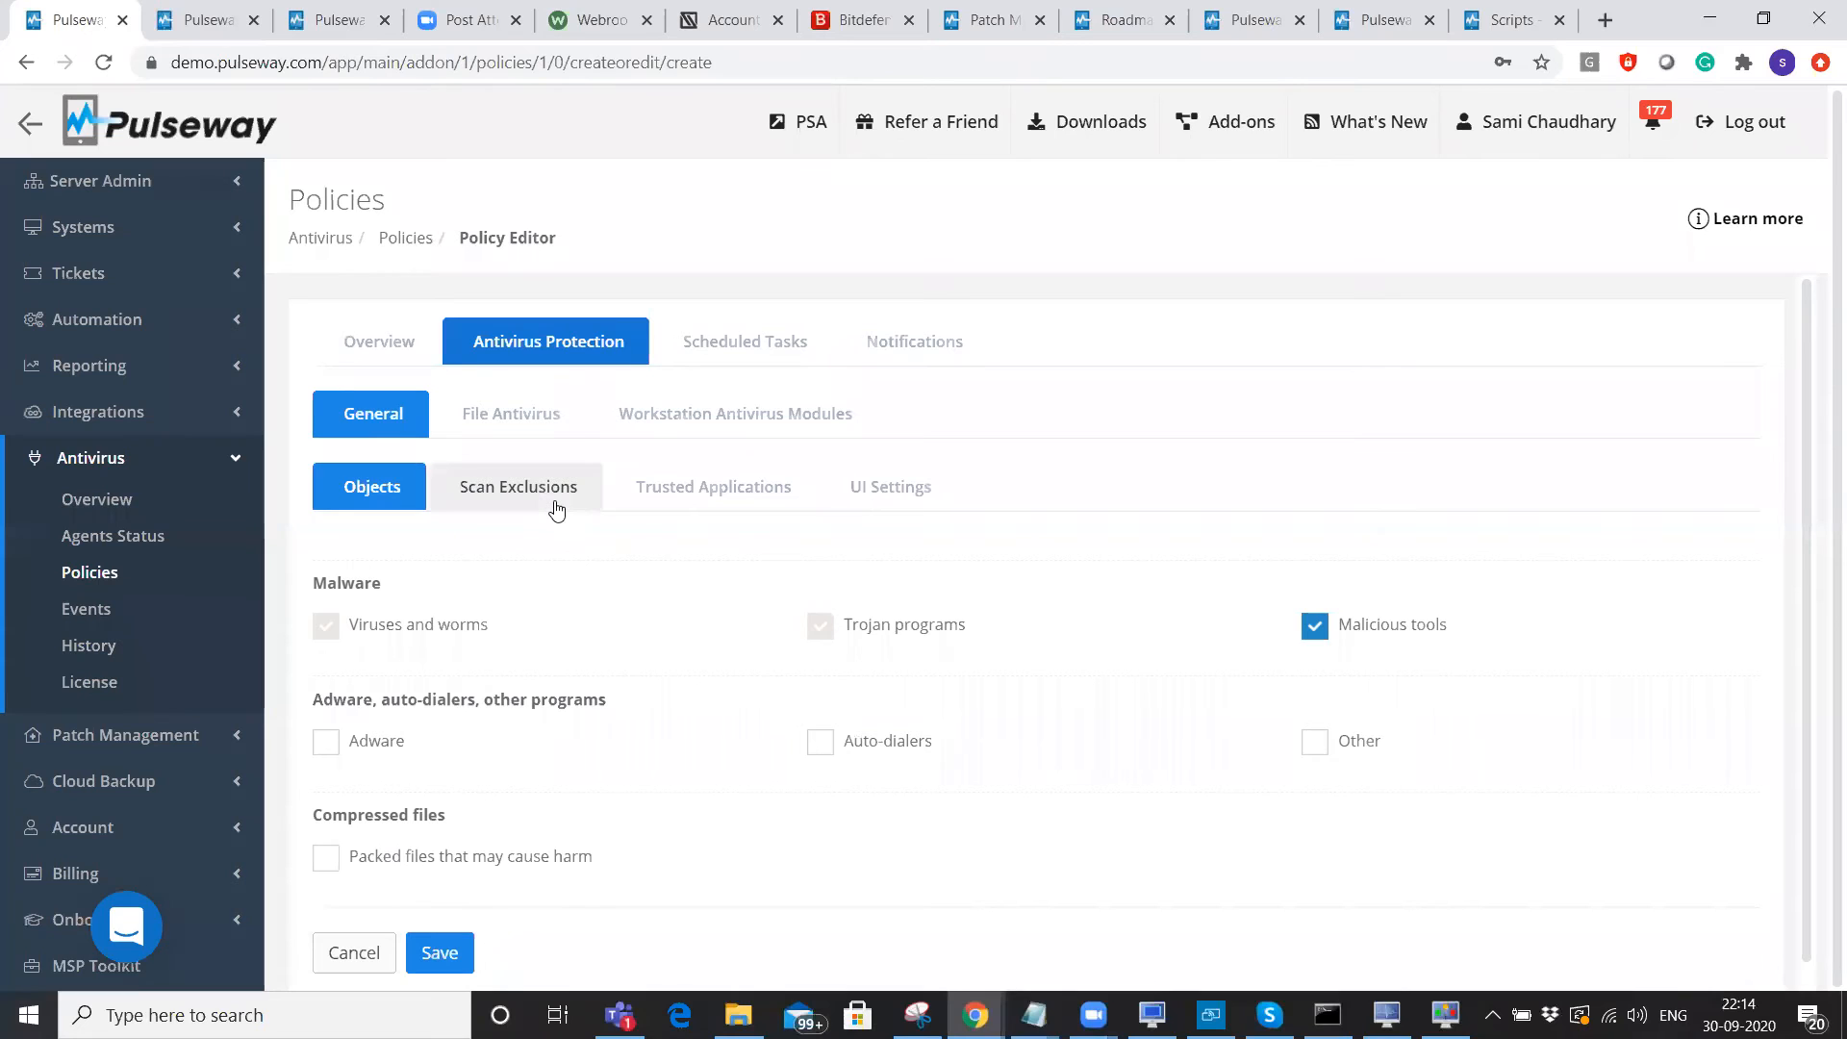
left_click(556, 506)
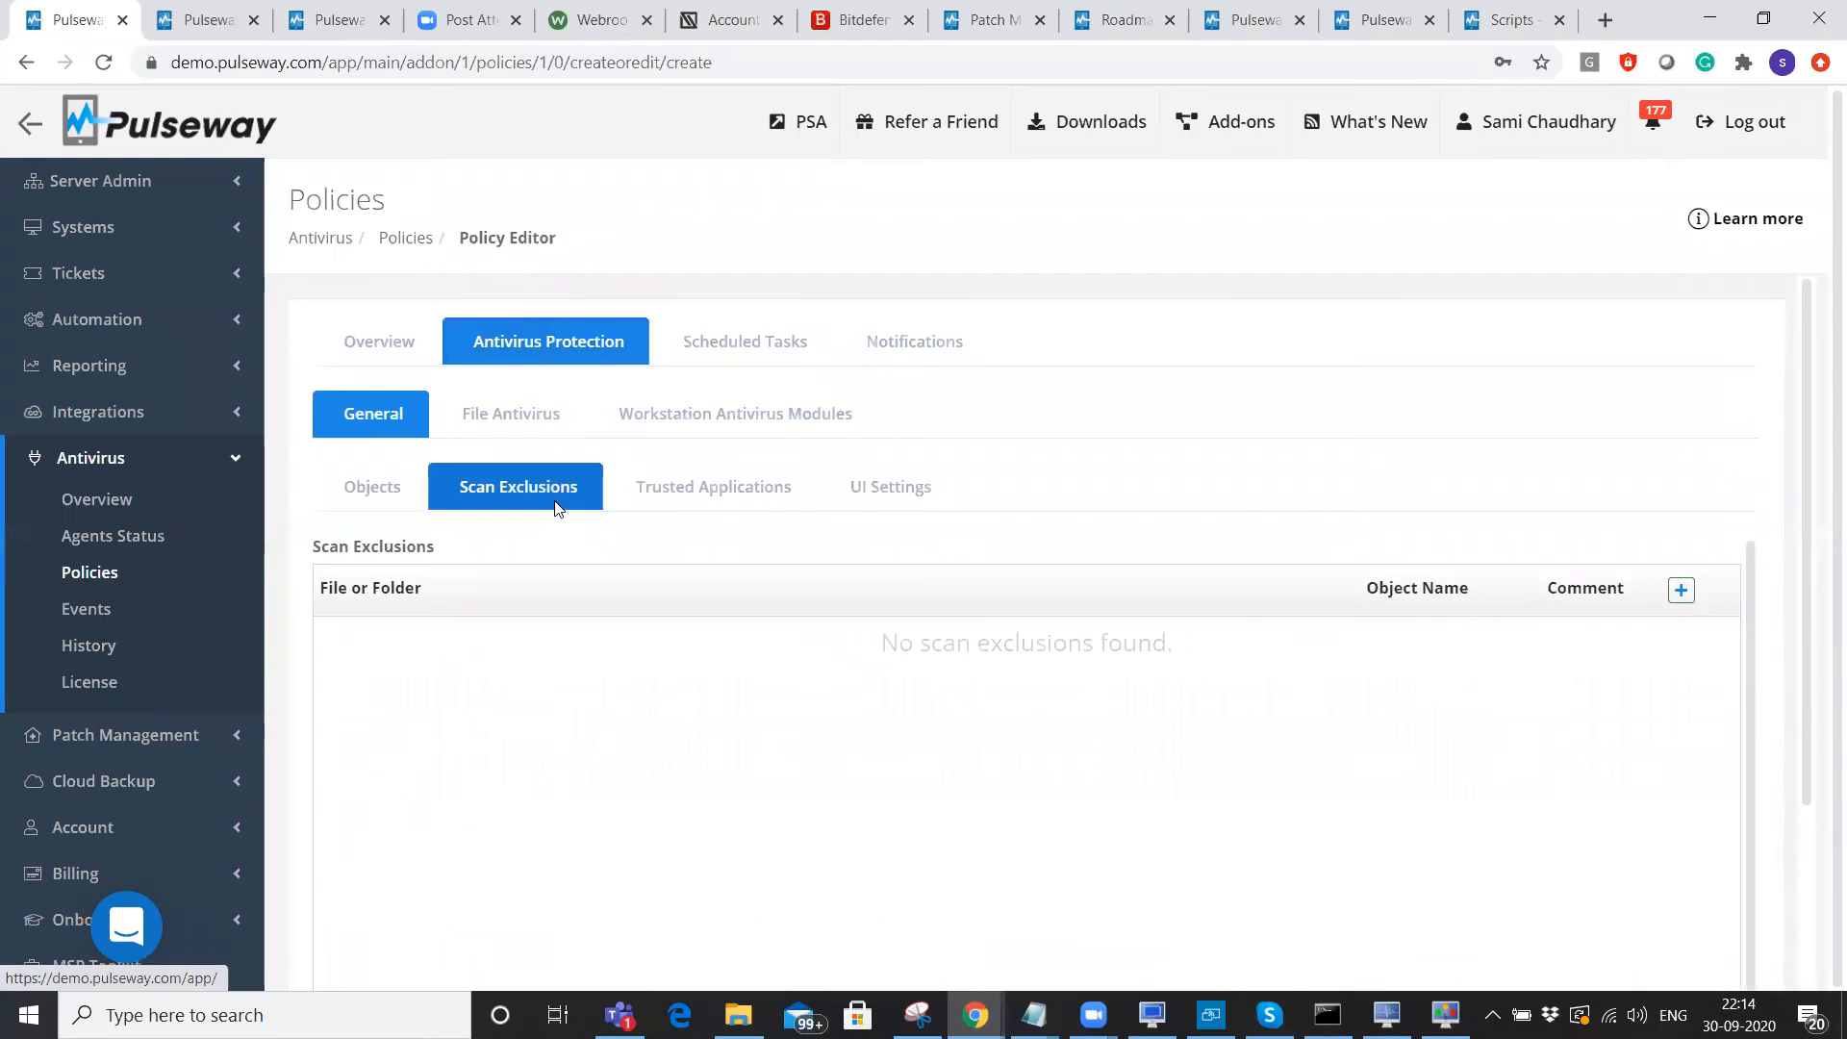
left_click(681, 489)
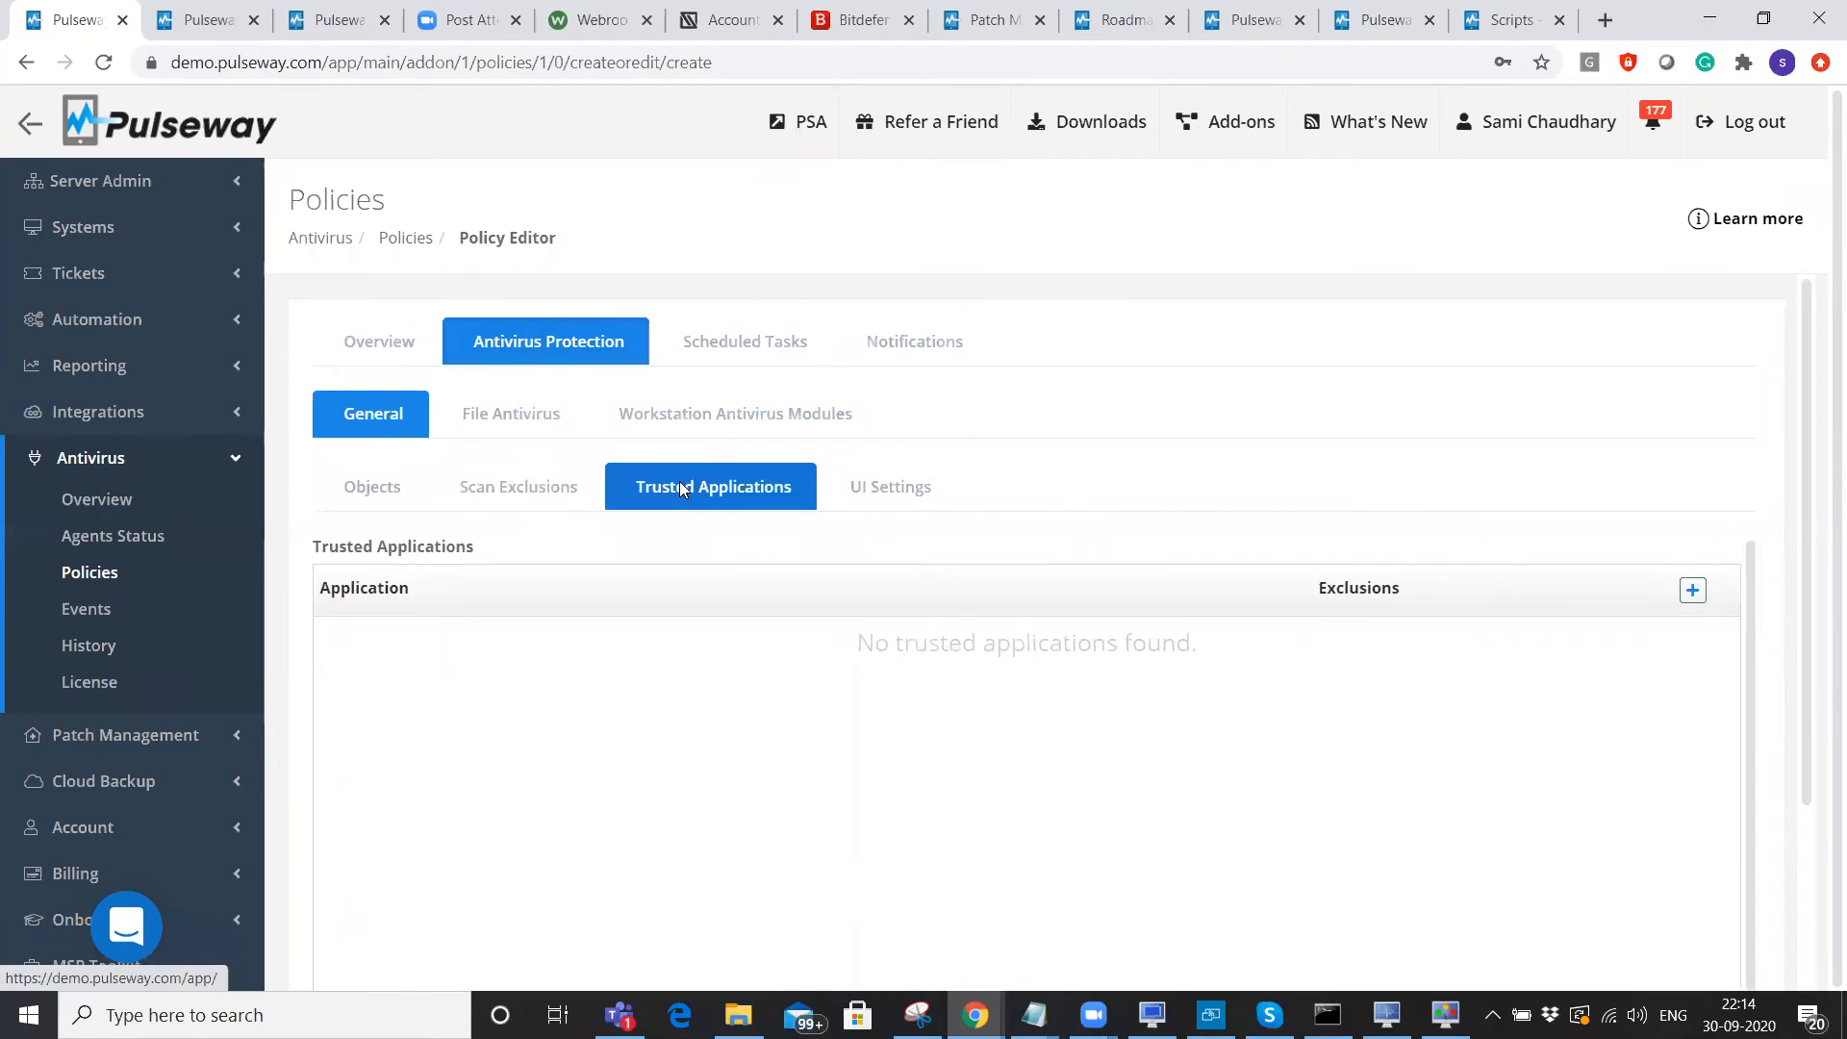
left_click(881, 495)
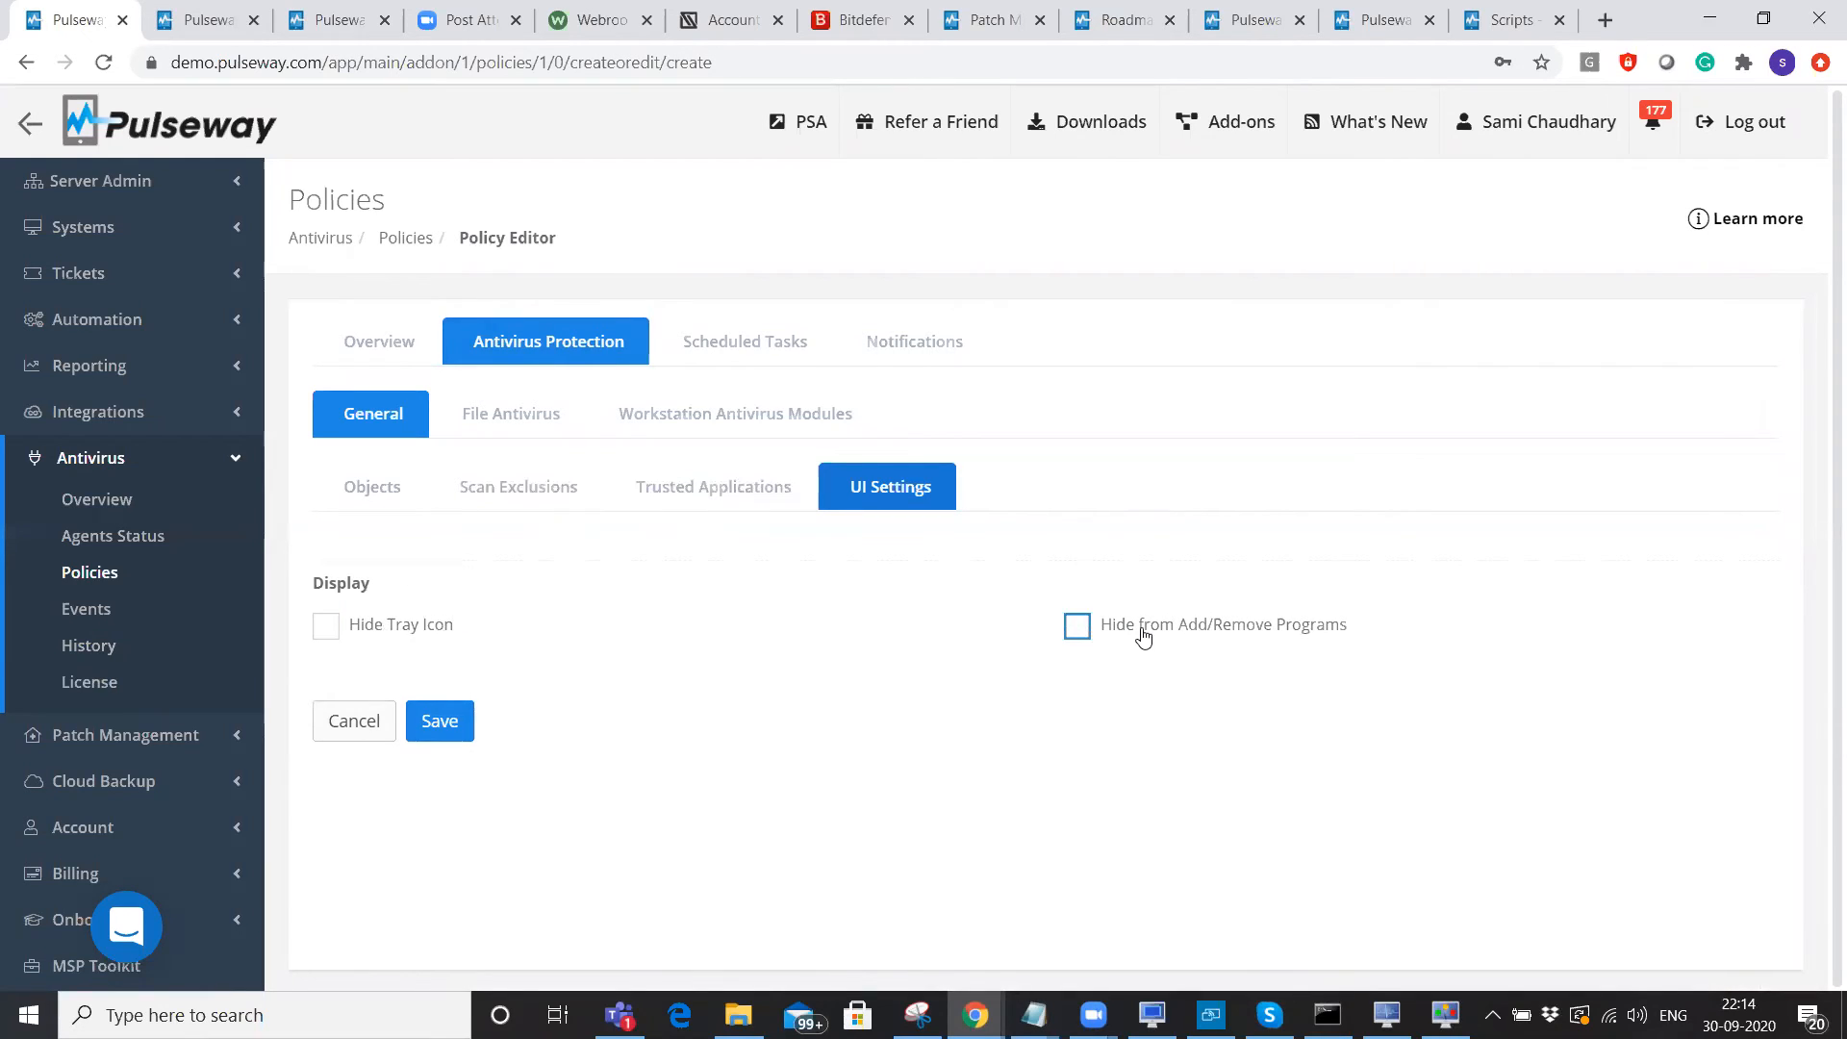
Inspect the policy's File Antivirus and workstation antivirus module settings.
left_click(540, 417)
scroll(912, 872, "down", 1)
left_click_drag(863, 831, 981, 834)
left_click_drag(1388, 831, 1596, 837)
left_click(758, 420)
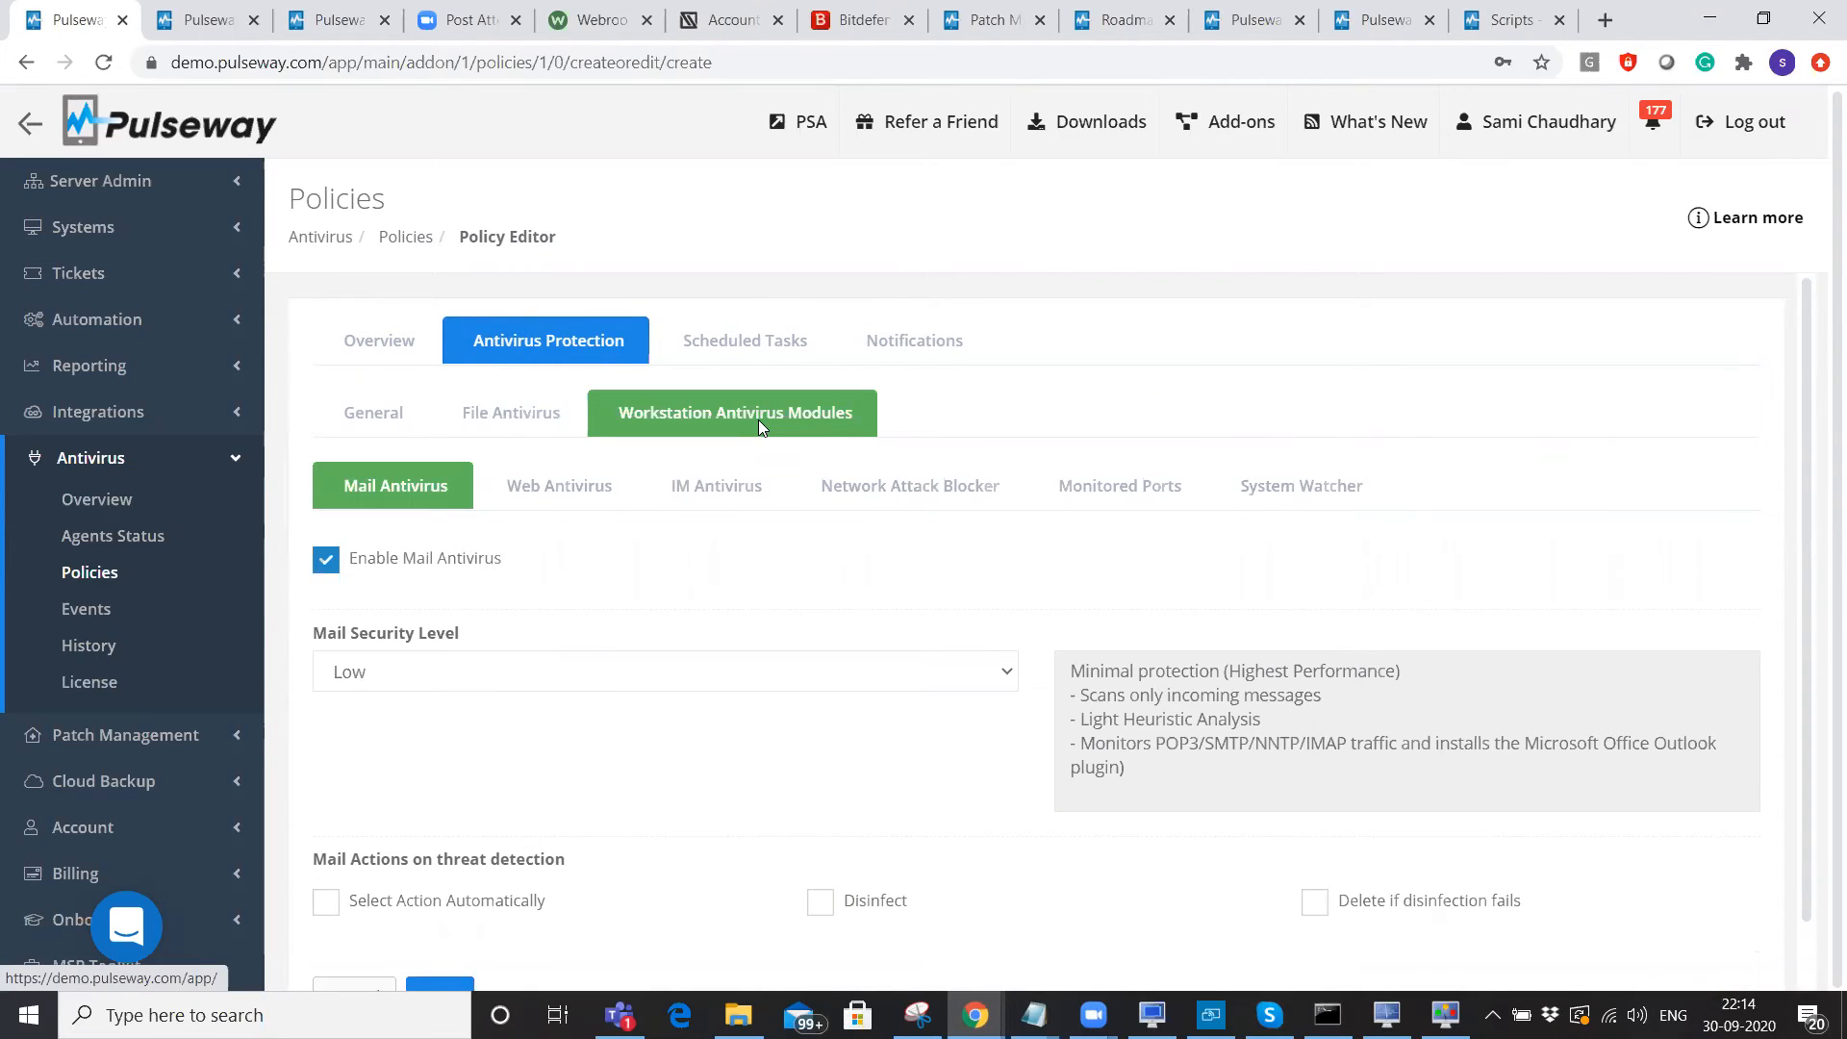
Review the scheduled scan and notification settings, leaving the definition-age value at 10 days.
left_click(756, 333)
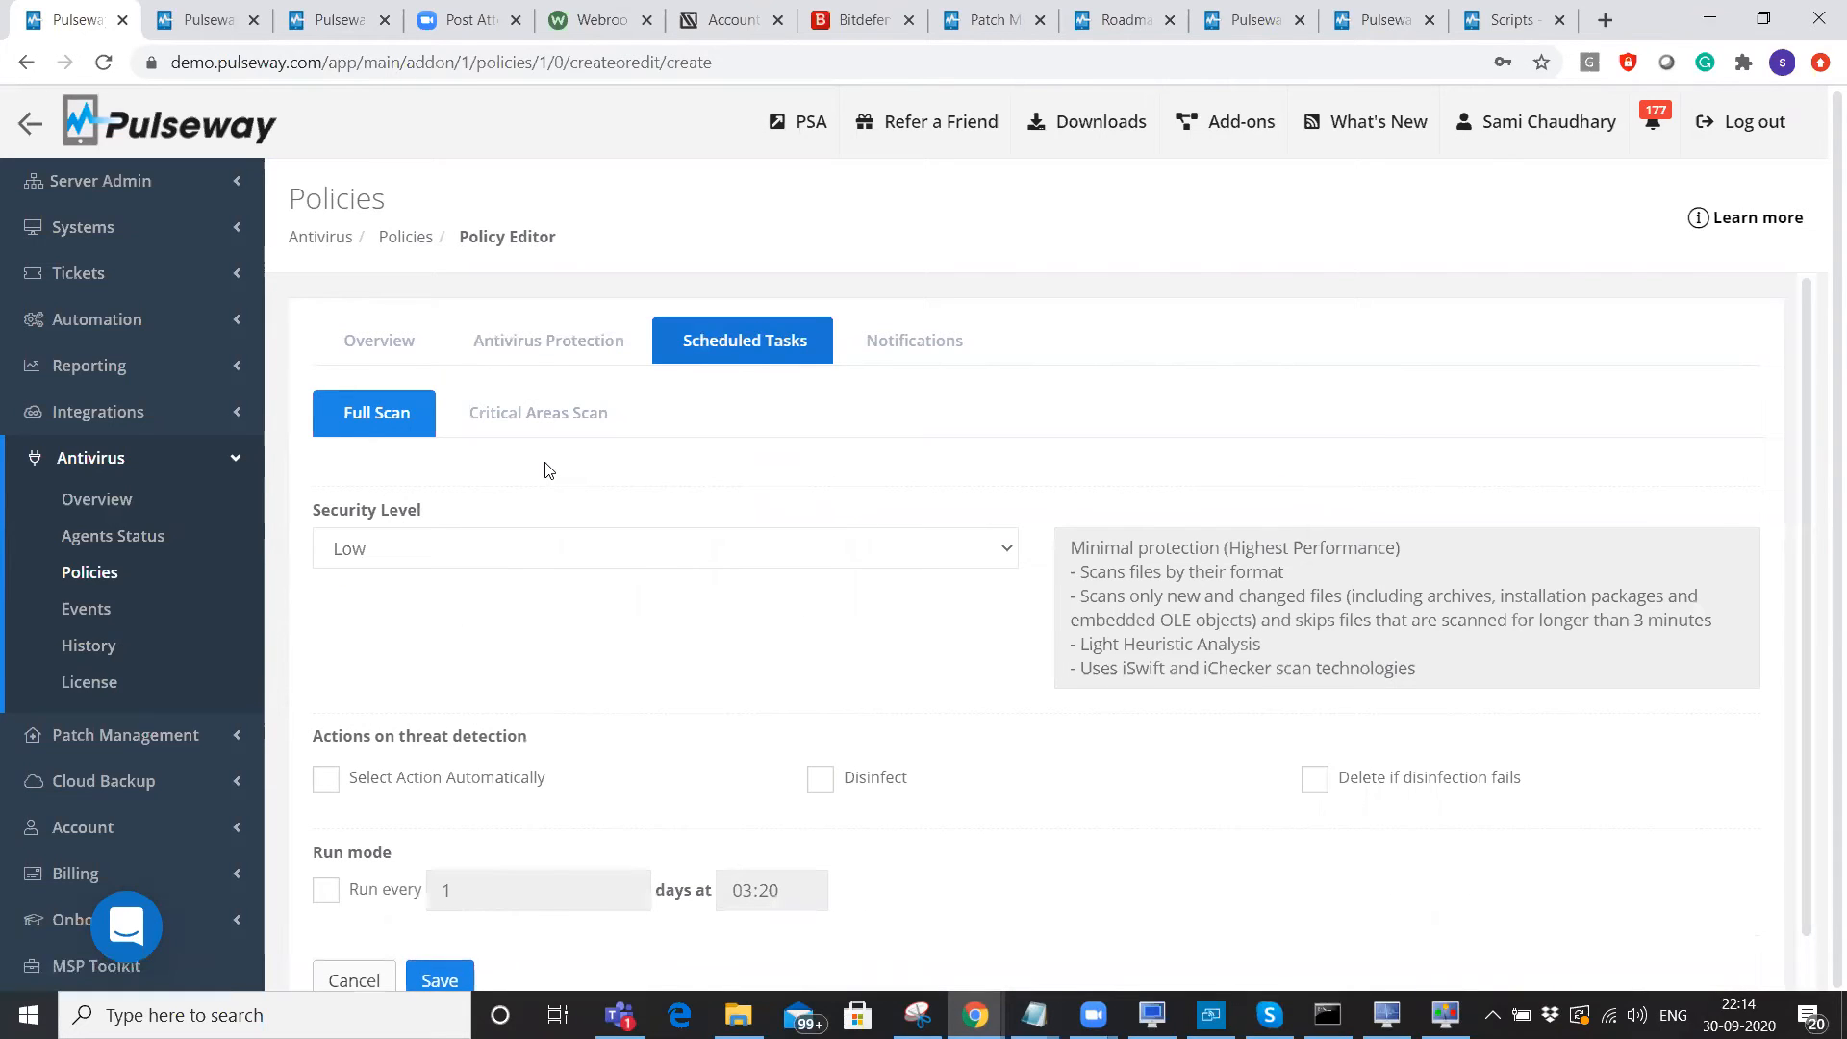
scroll(557, 597, "down", 1)
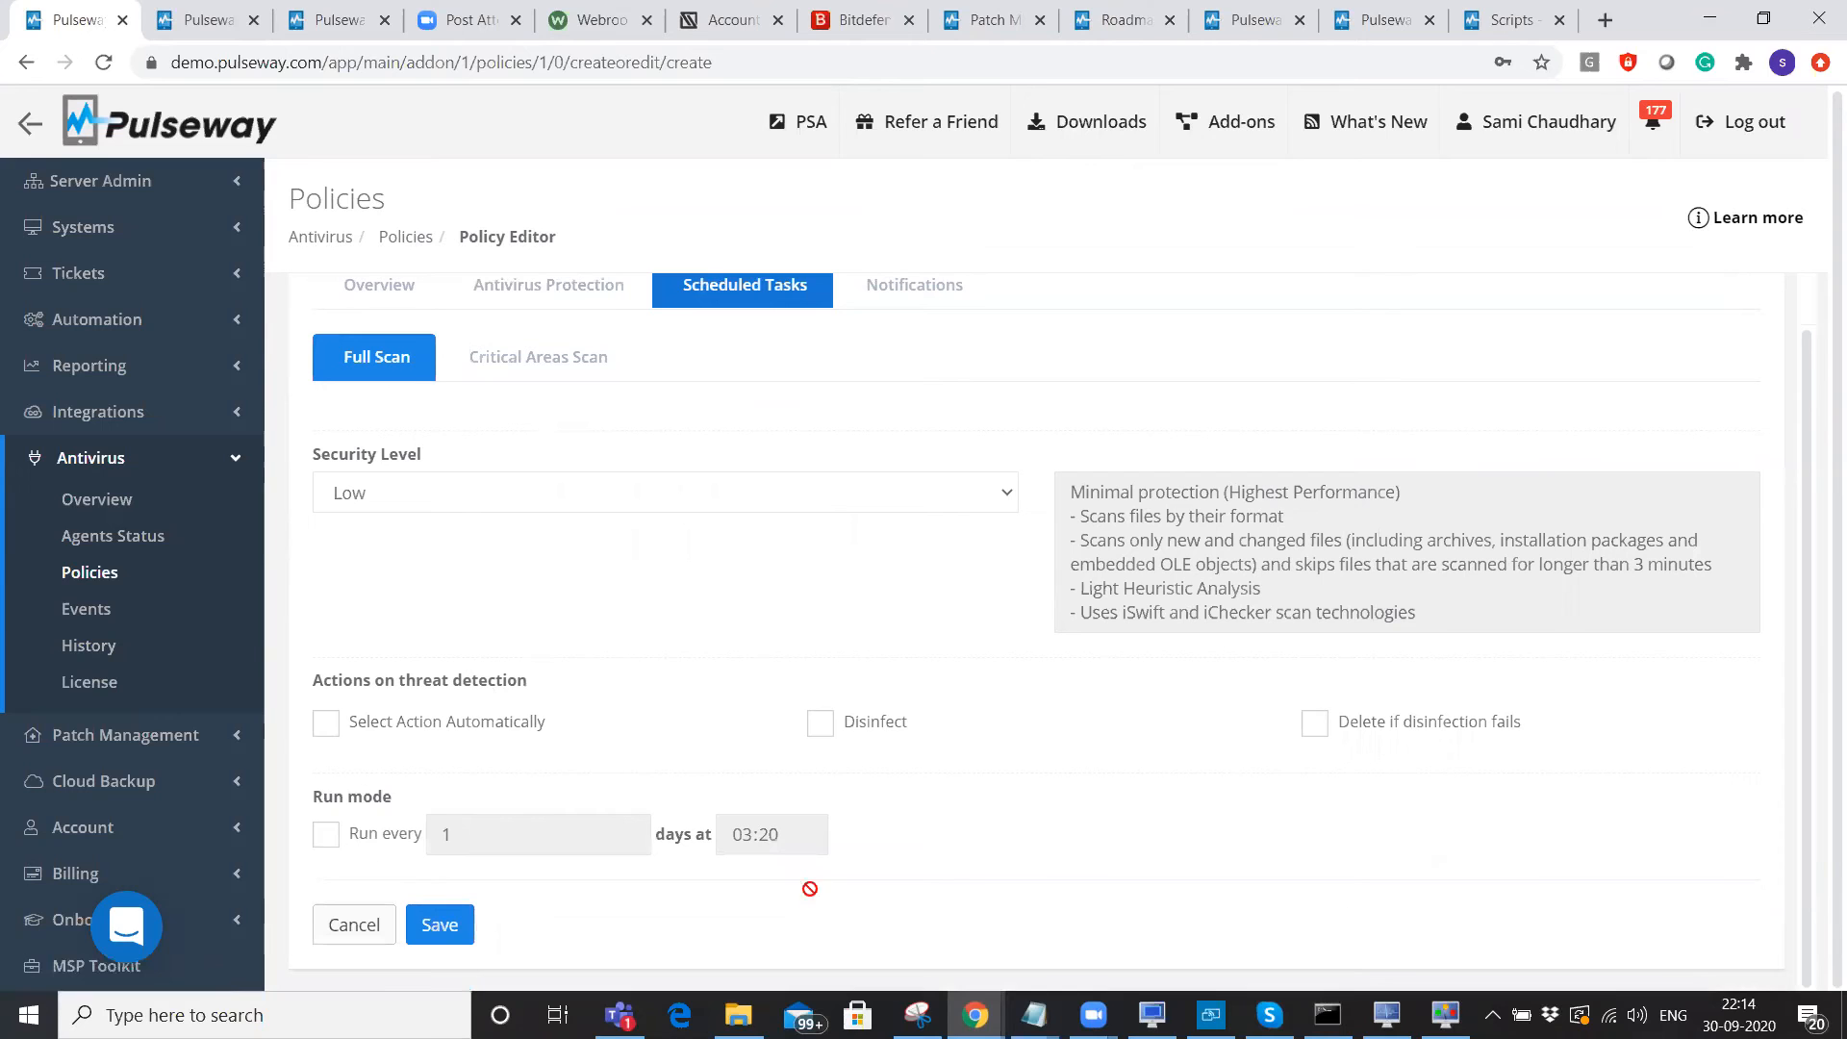
scroll(866, 654, "up", 1)
left_click(922, 338)
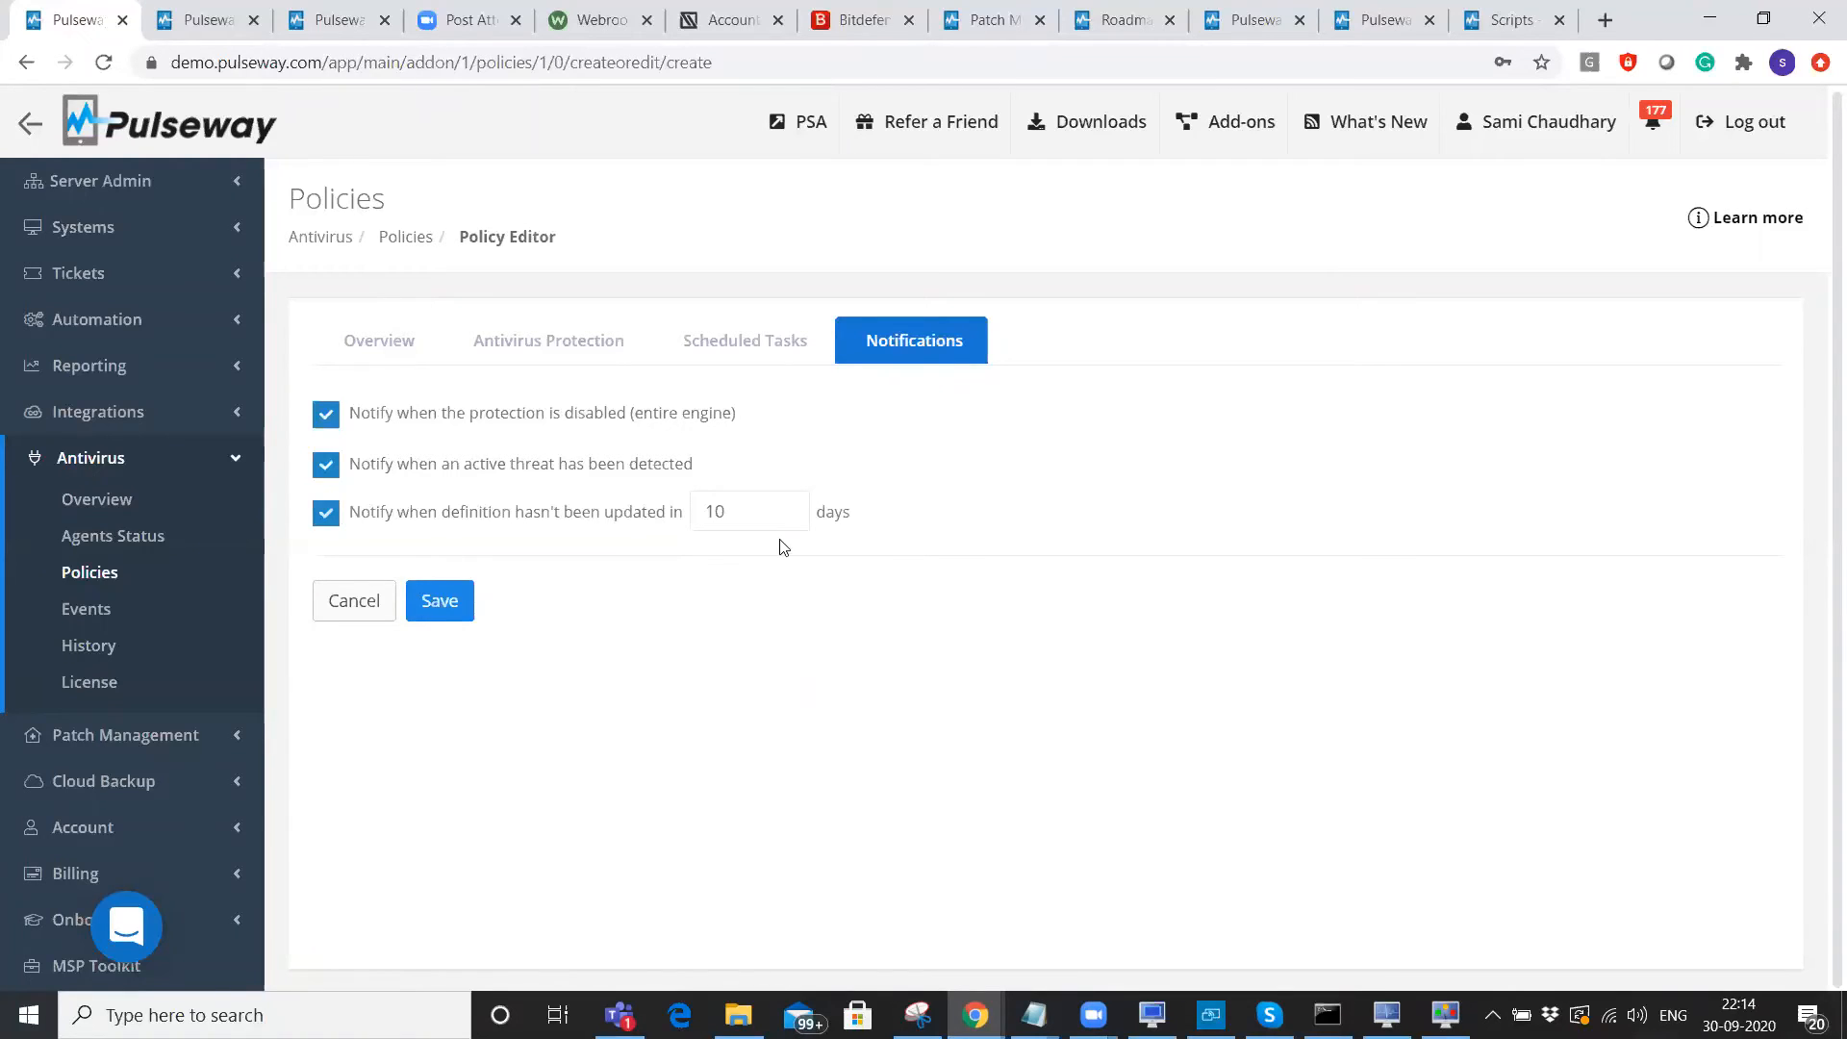
left_click(754, 510)
double_click(754, 511)
left_click(777, 747)
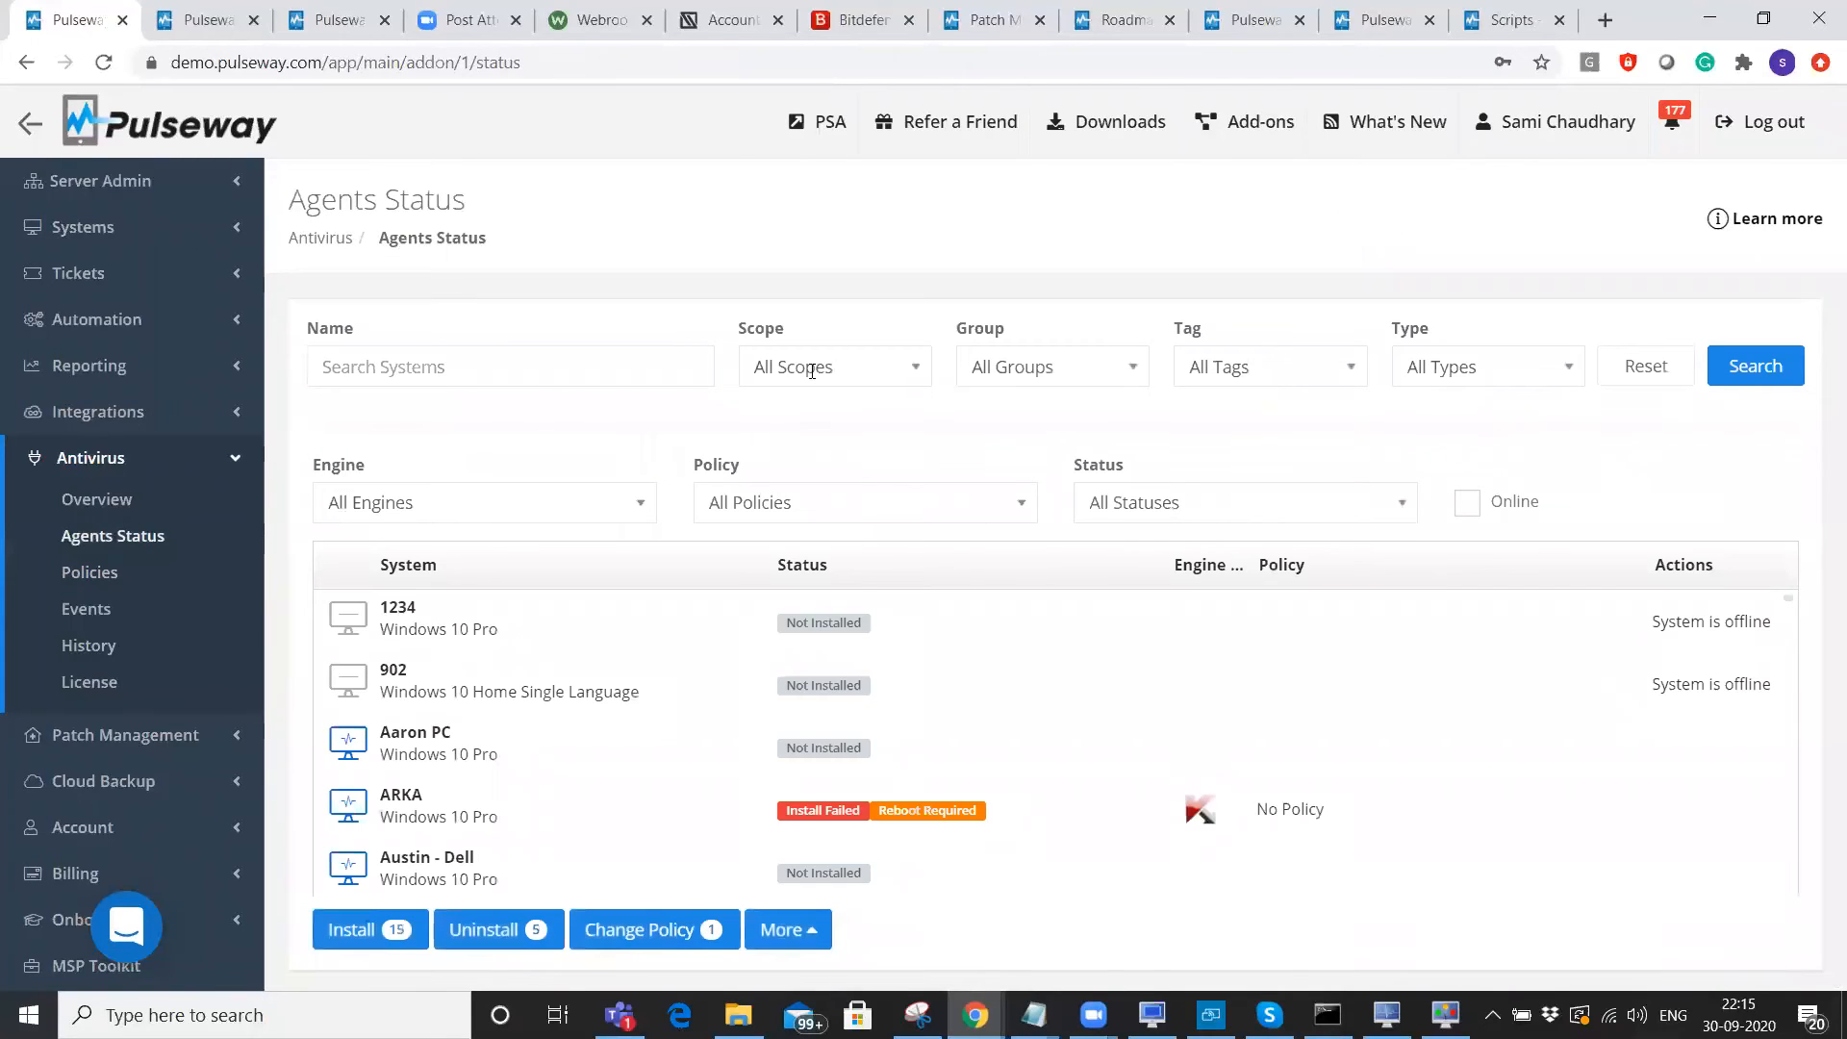
Set up a Kaspersky install with the My PC policy for 15 systems, then cancel it.
left_click(375, 933)
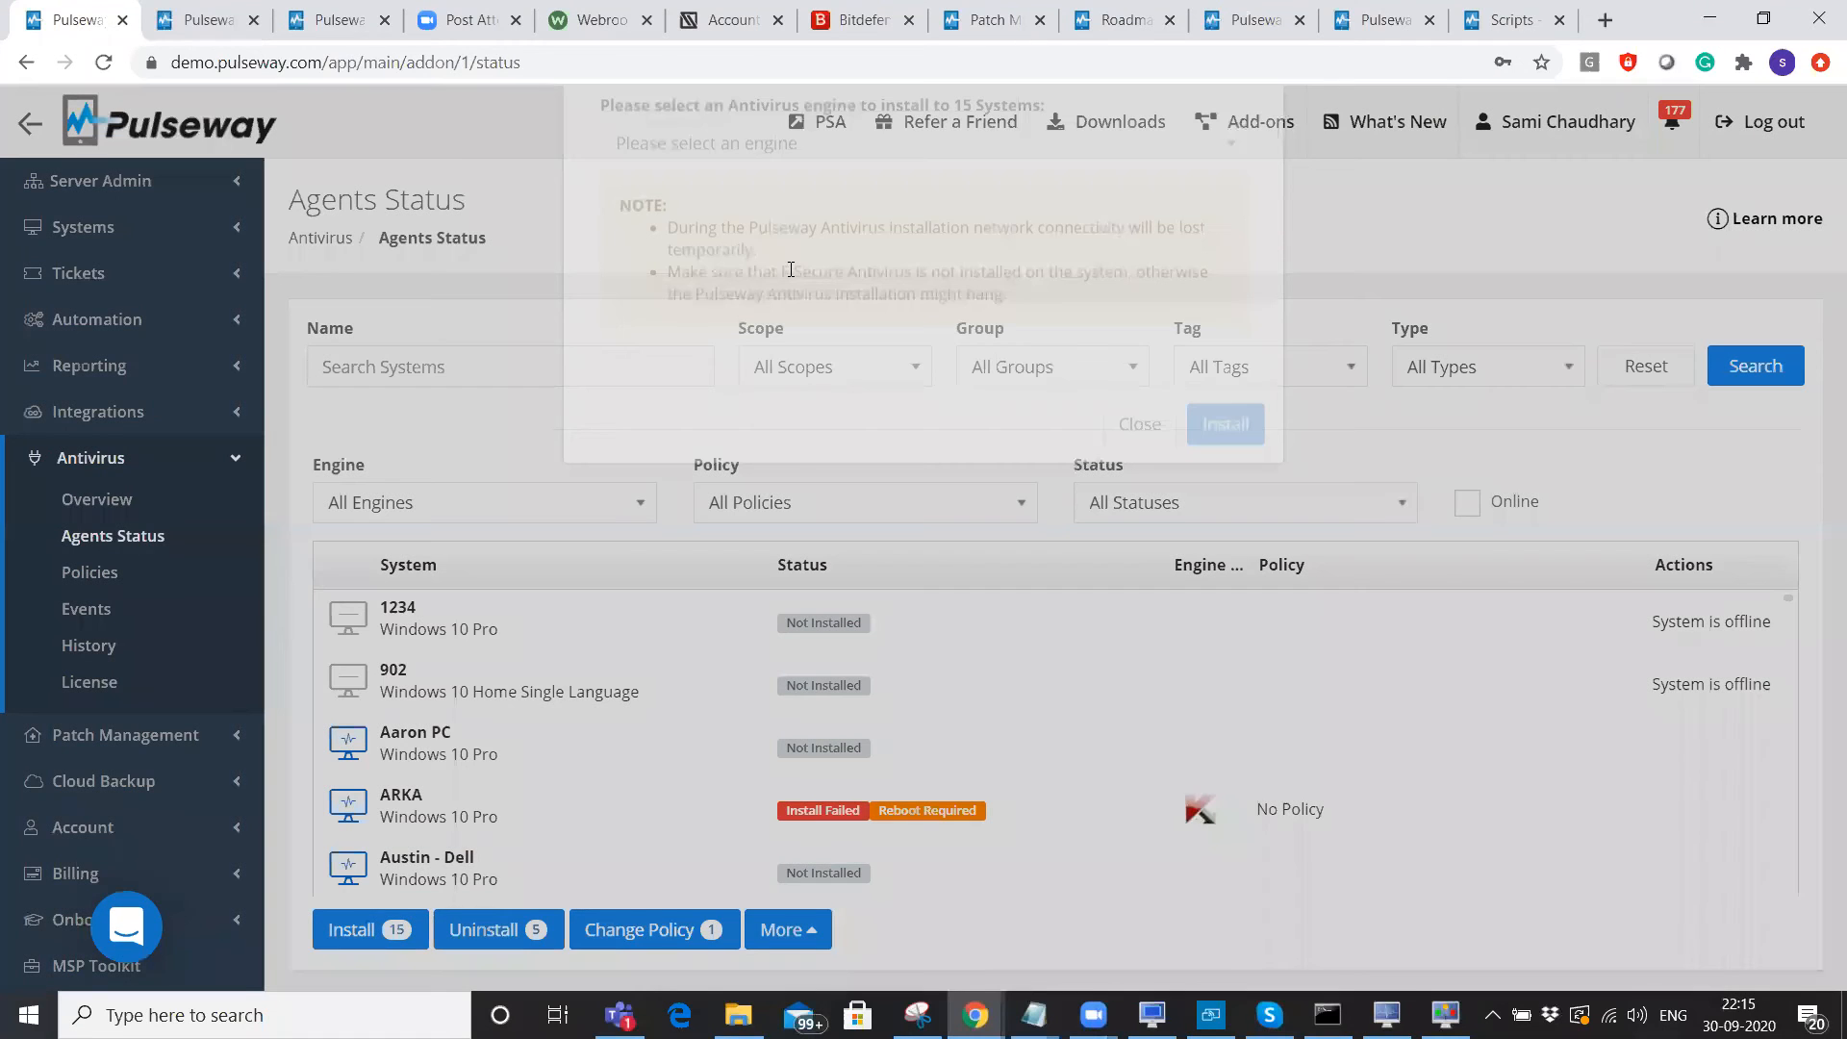
left_click(750, 259)
left_click(671, 342)
left_click(688, 326)
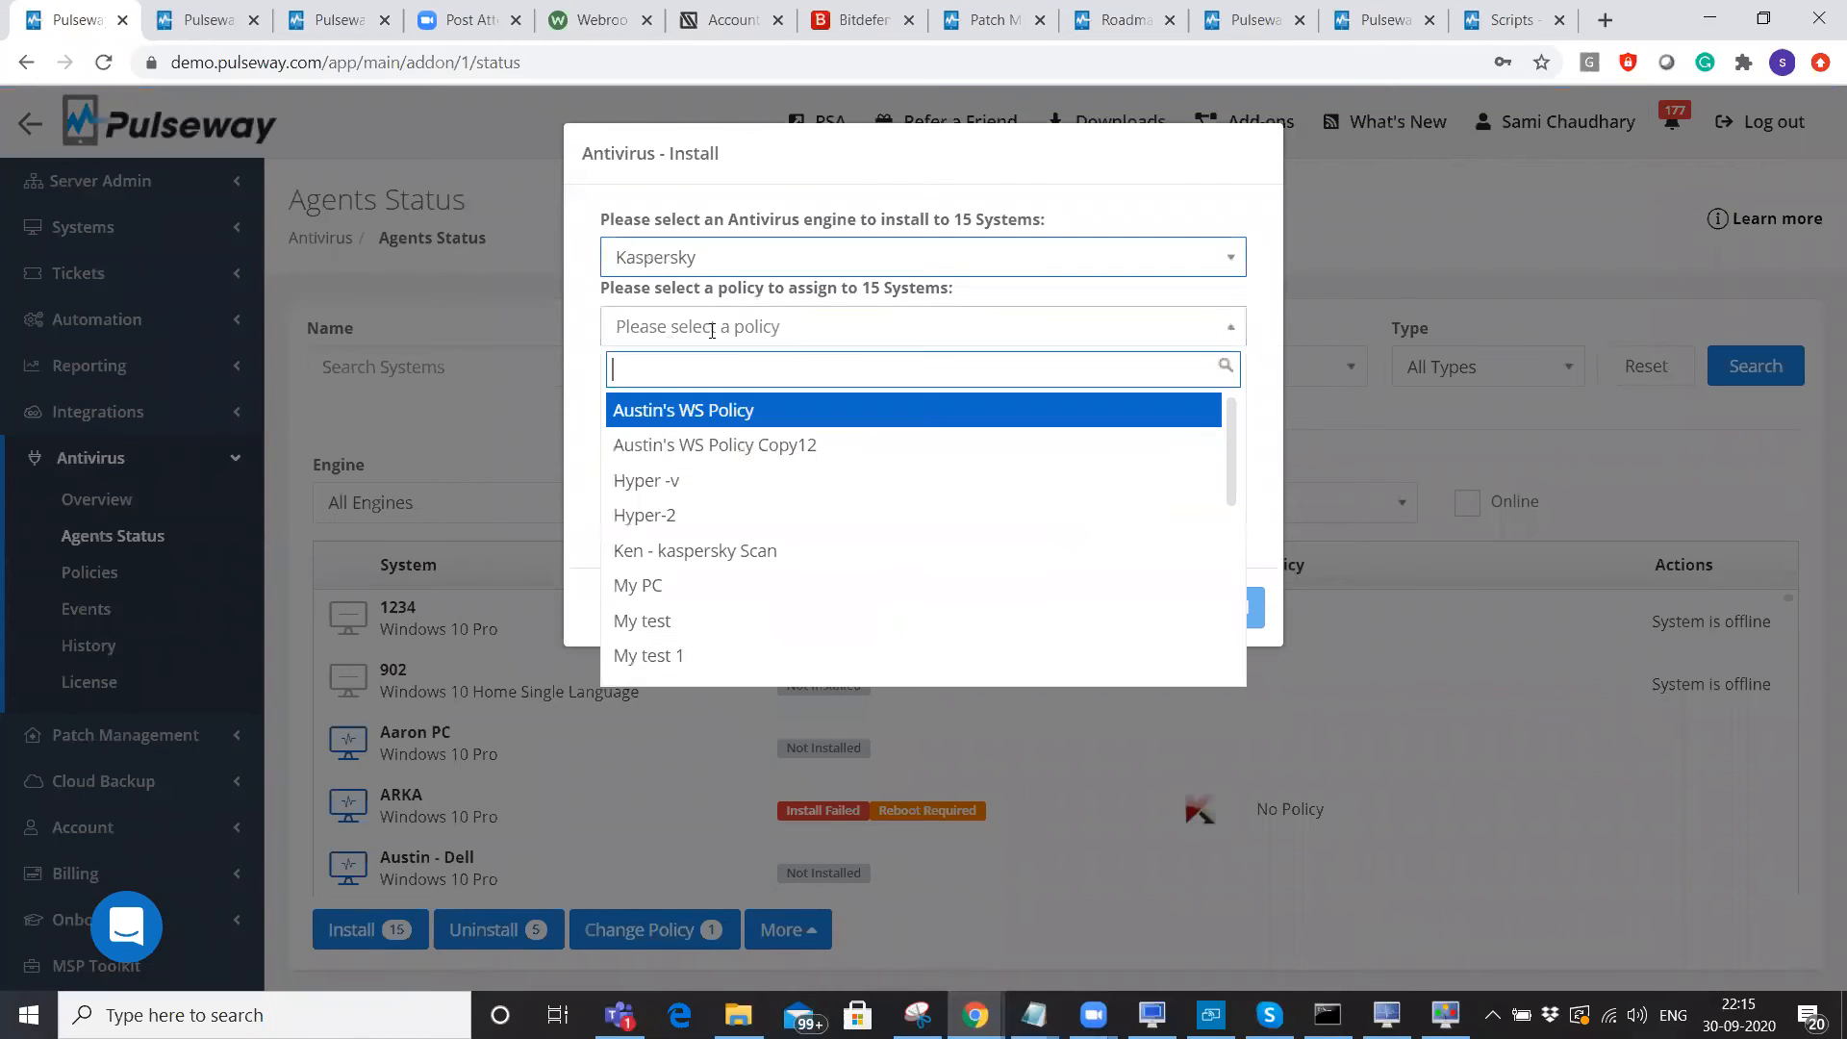
left_click(685, 584)
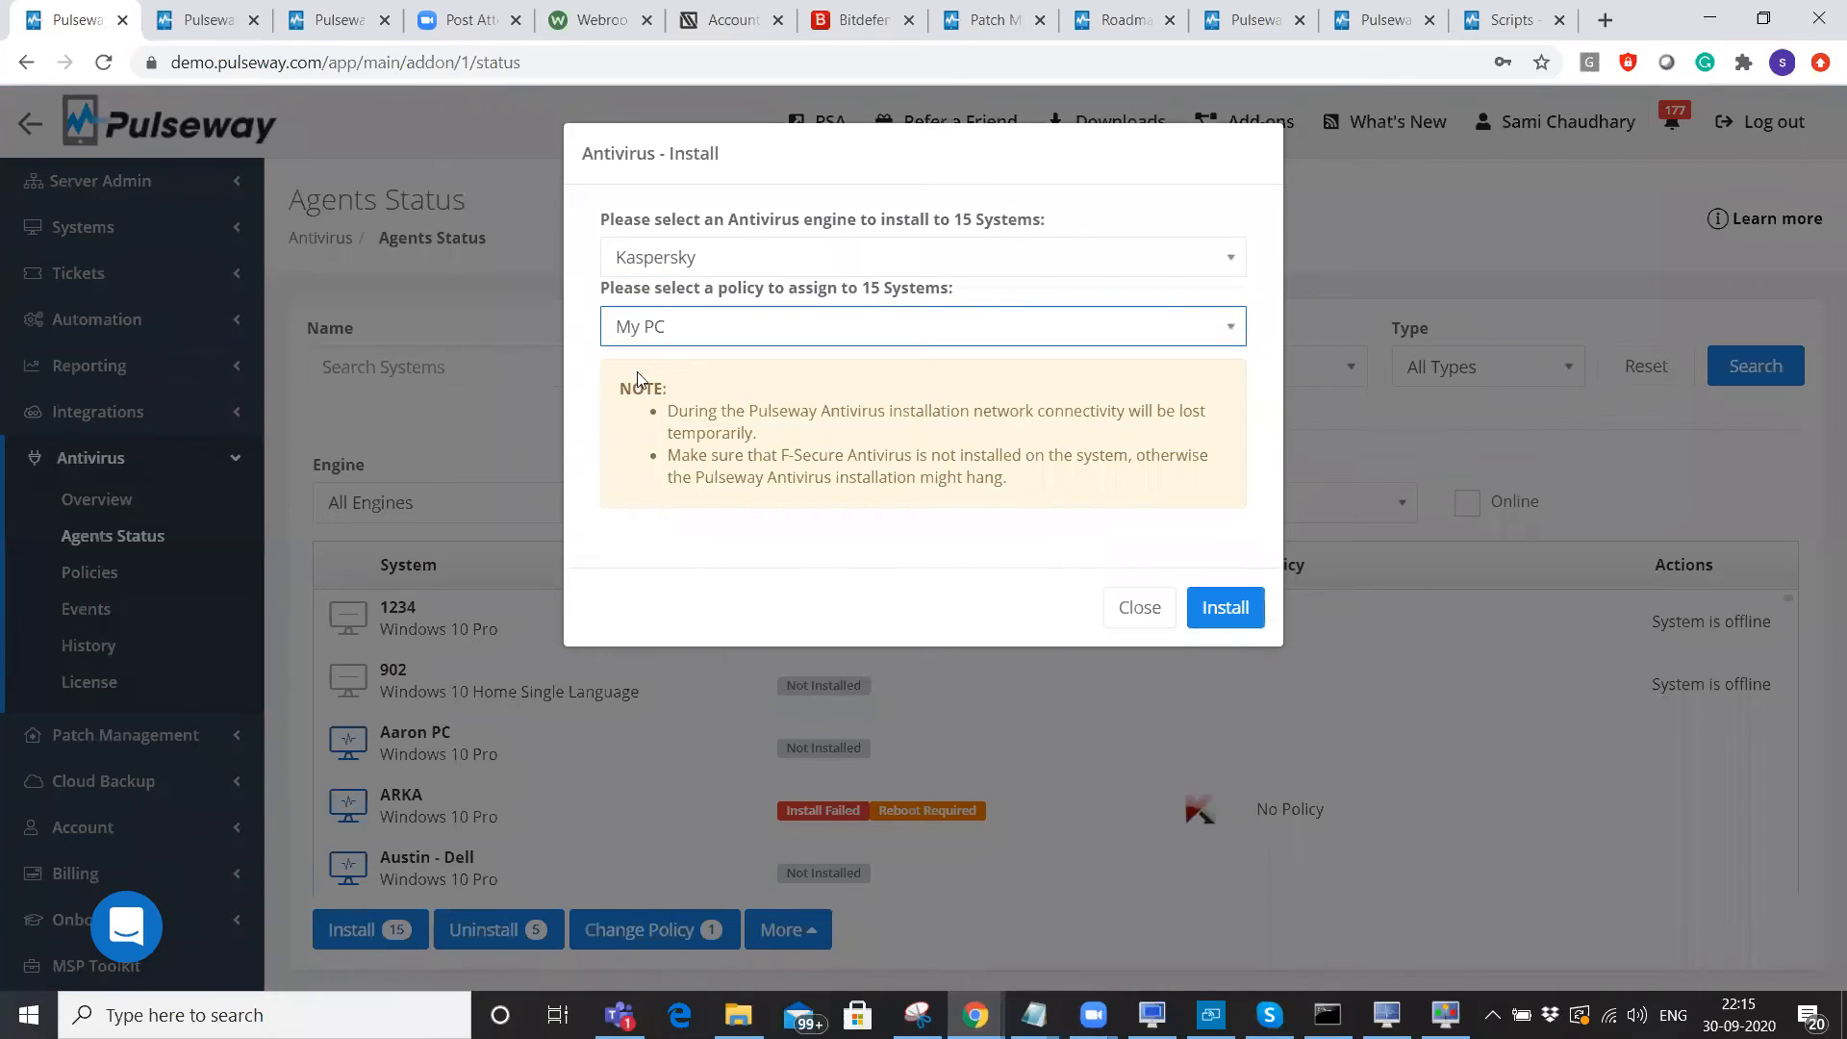
left_click(1141, 620)
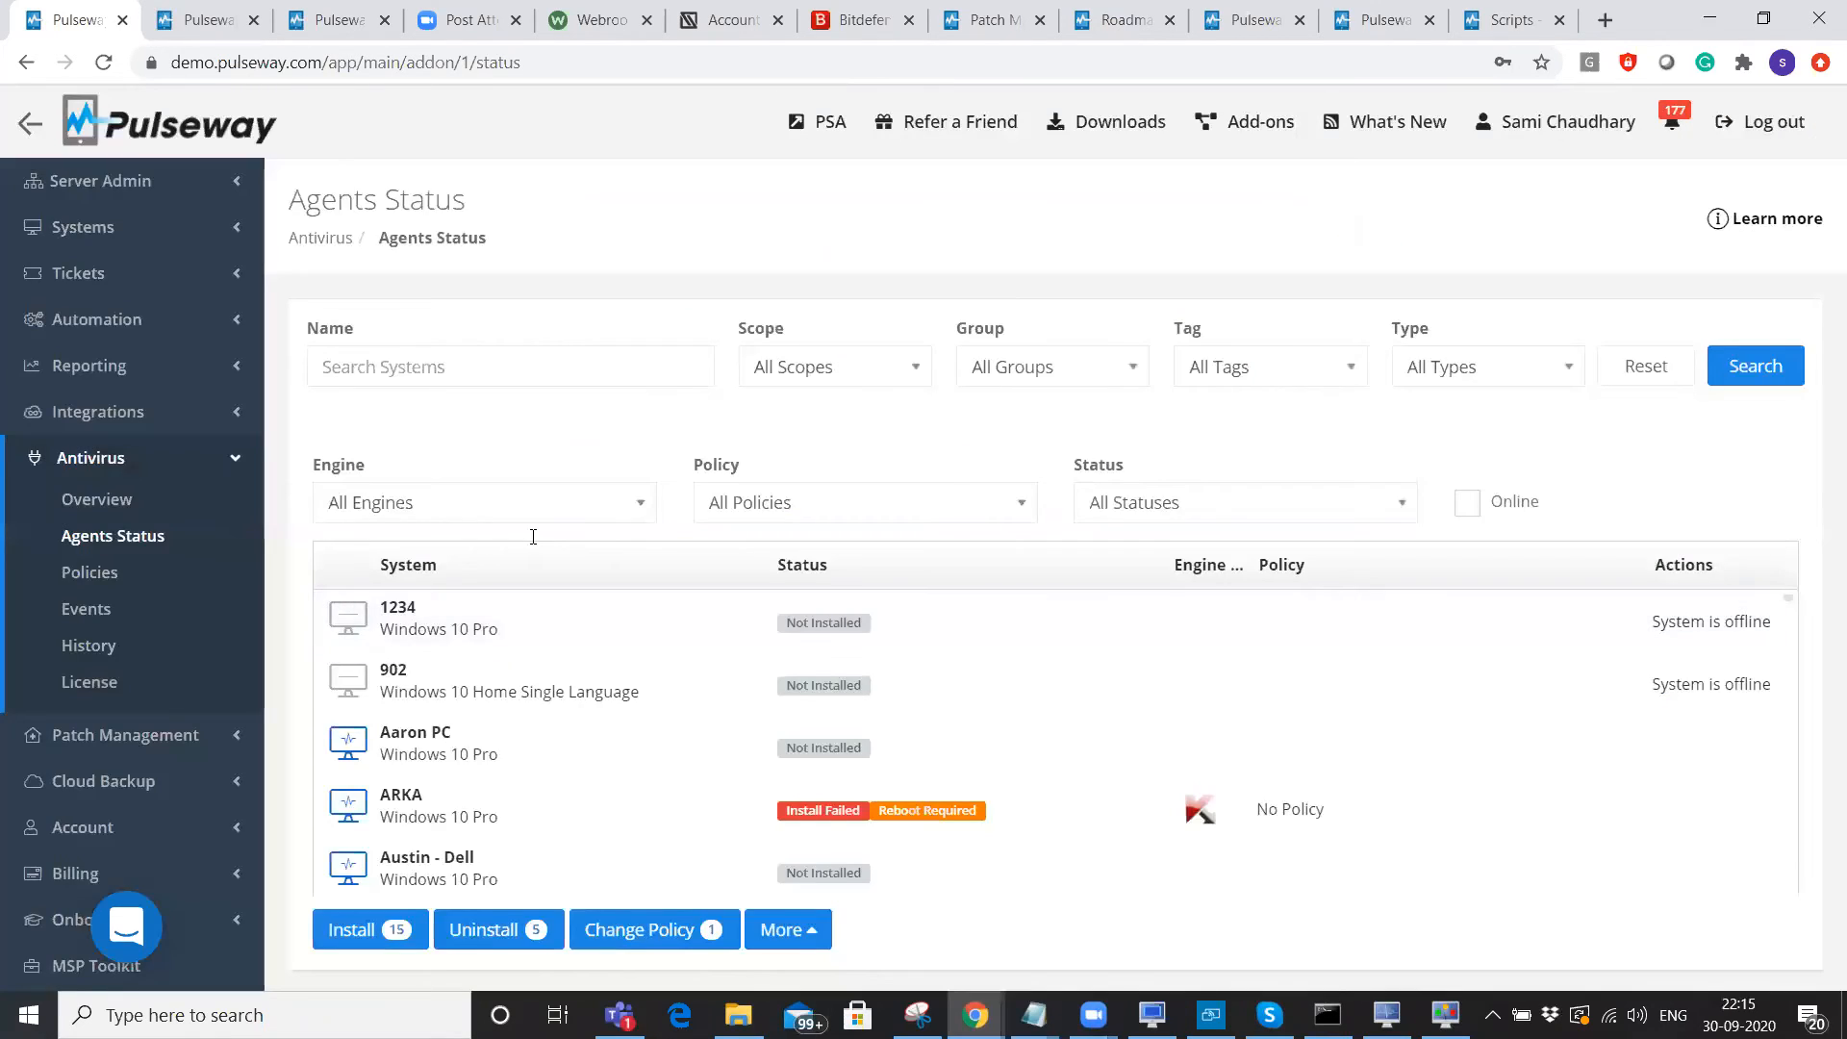
Glance at the extra bulk antivirus actions, then switch to the Webroot SecureAnywhere console.
left_click(799, 938)
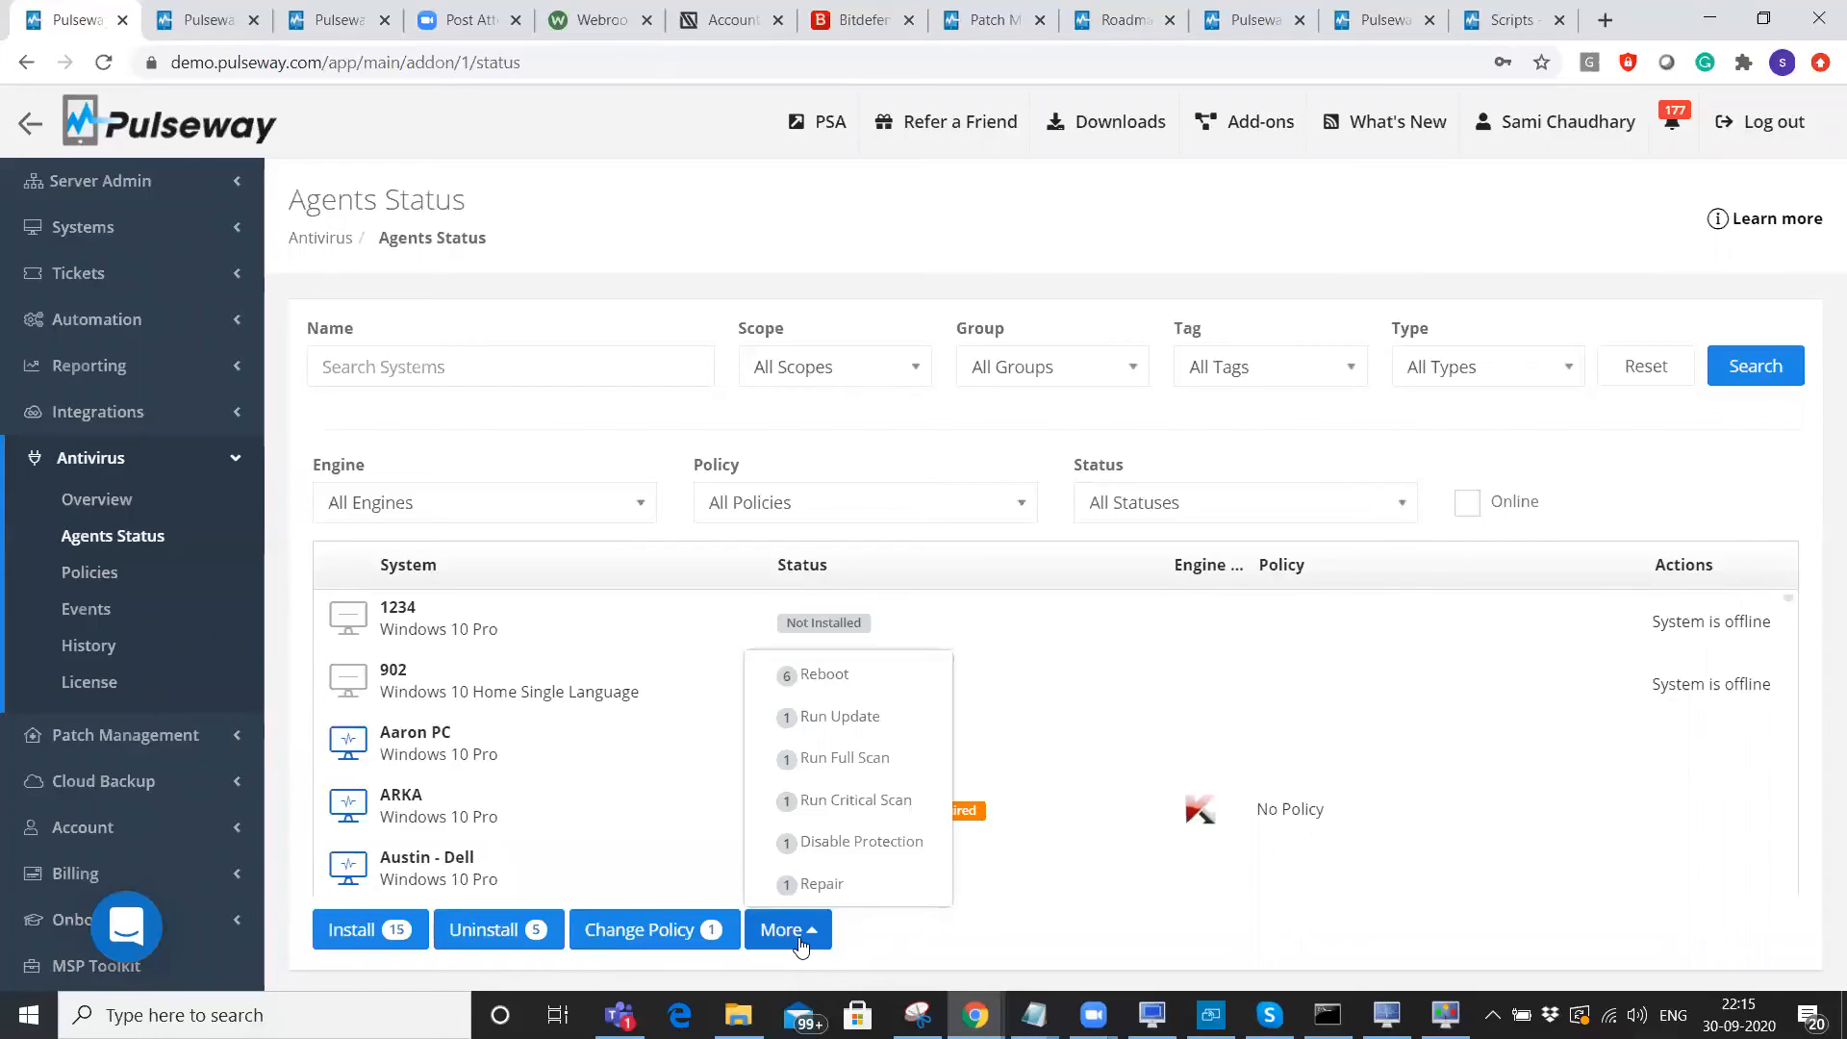
left_click(937, 952)
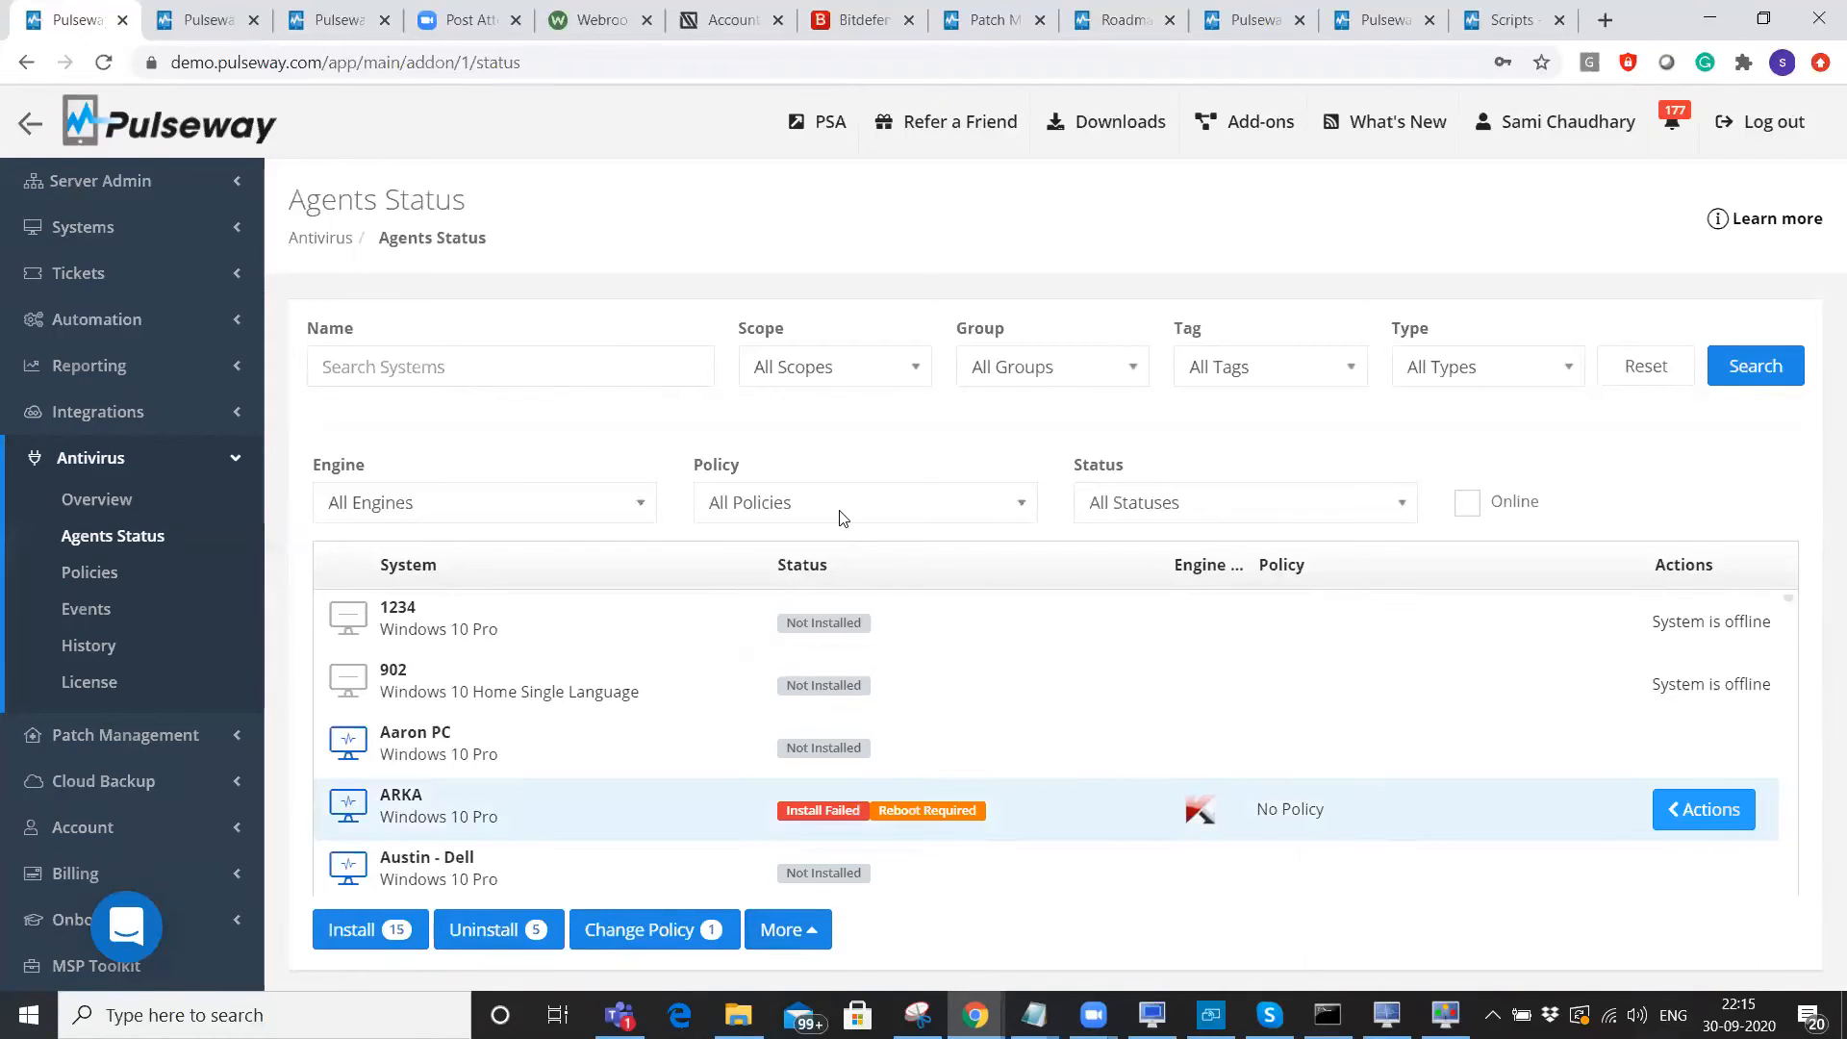
left_click(589, 20)
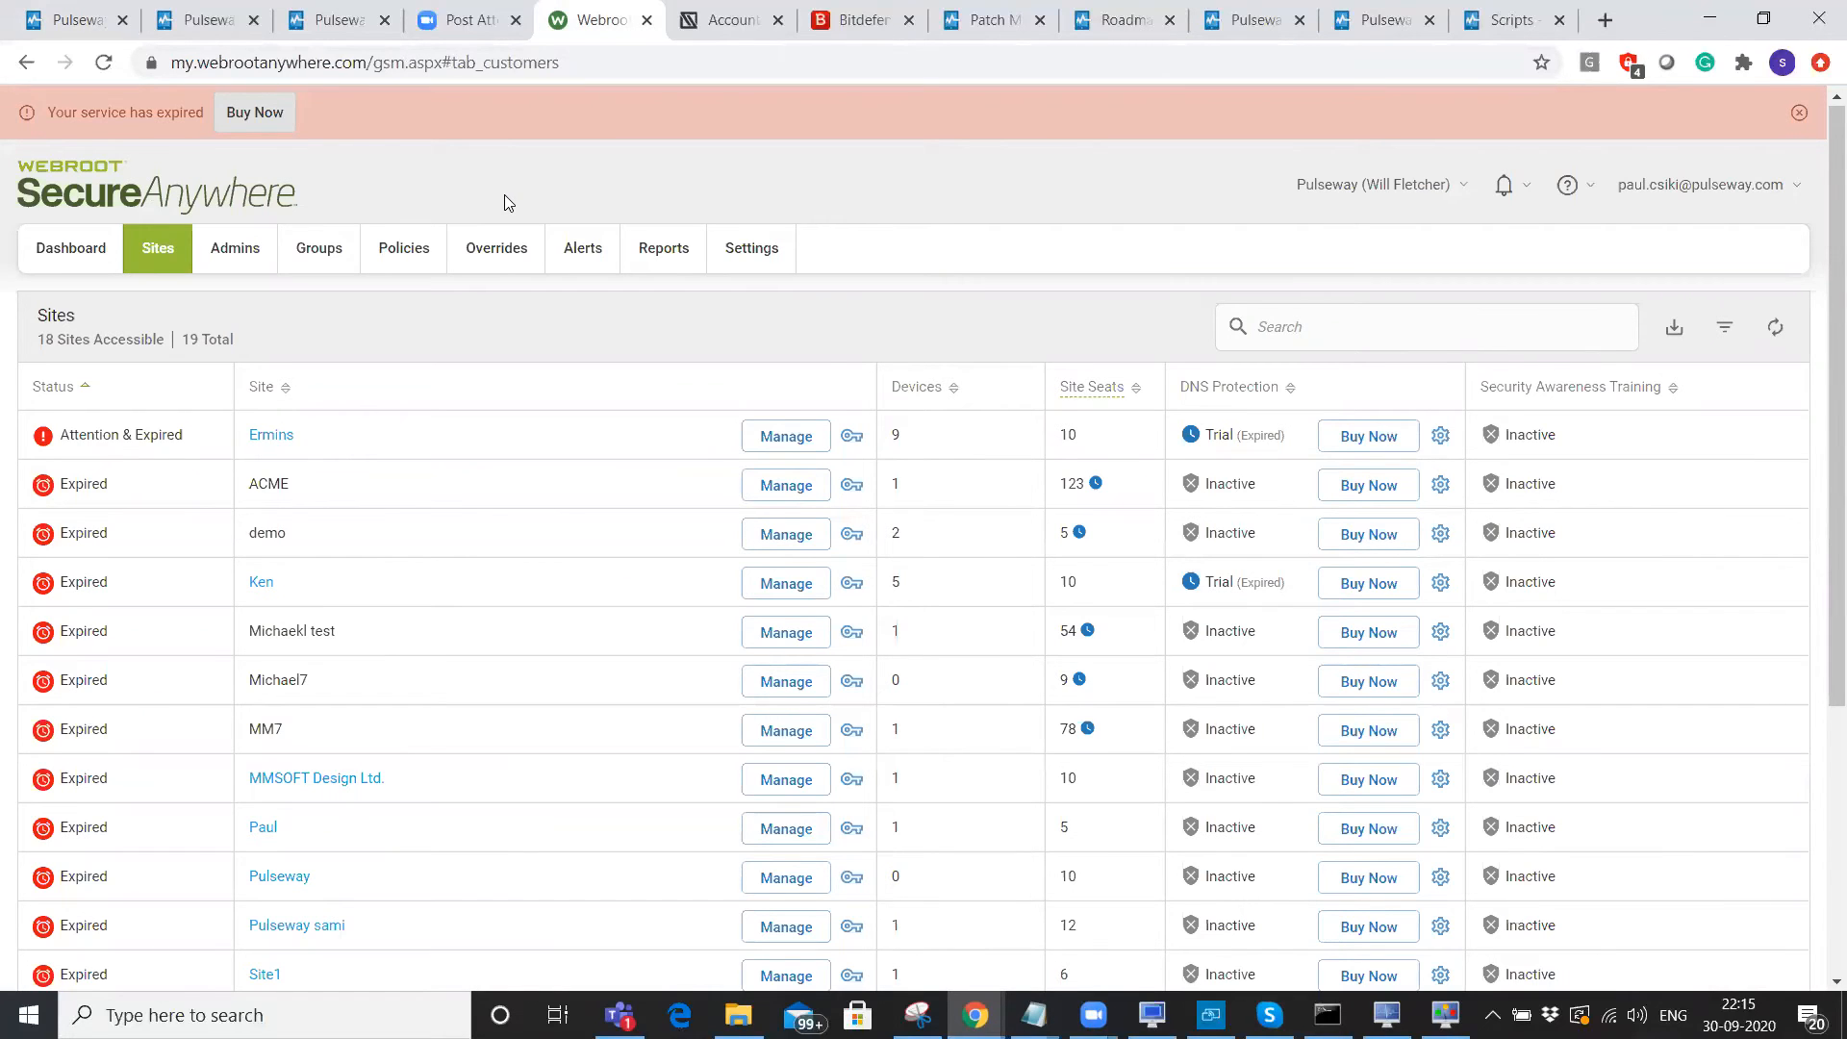
Scroll the Webroot sites list, look at the endpoint Policies, and return to Sites.
scroll(531, 210, "down", 1)
scroll(423, 217, "up", 1)
scroll(314, 223, "down", 1)
scroll(177, 260, "up", 1)
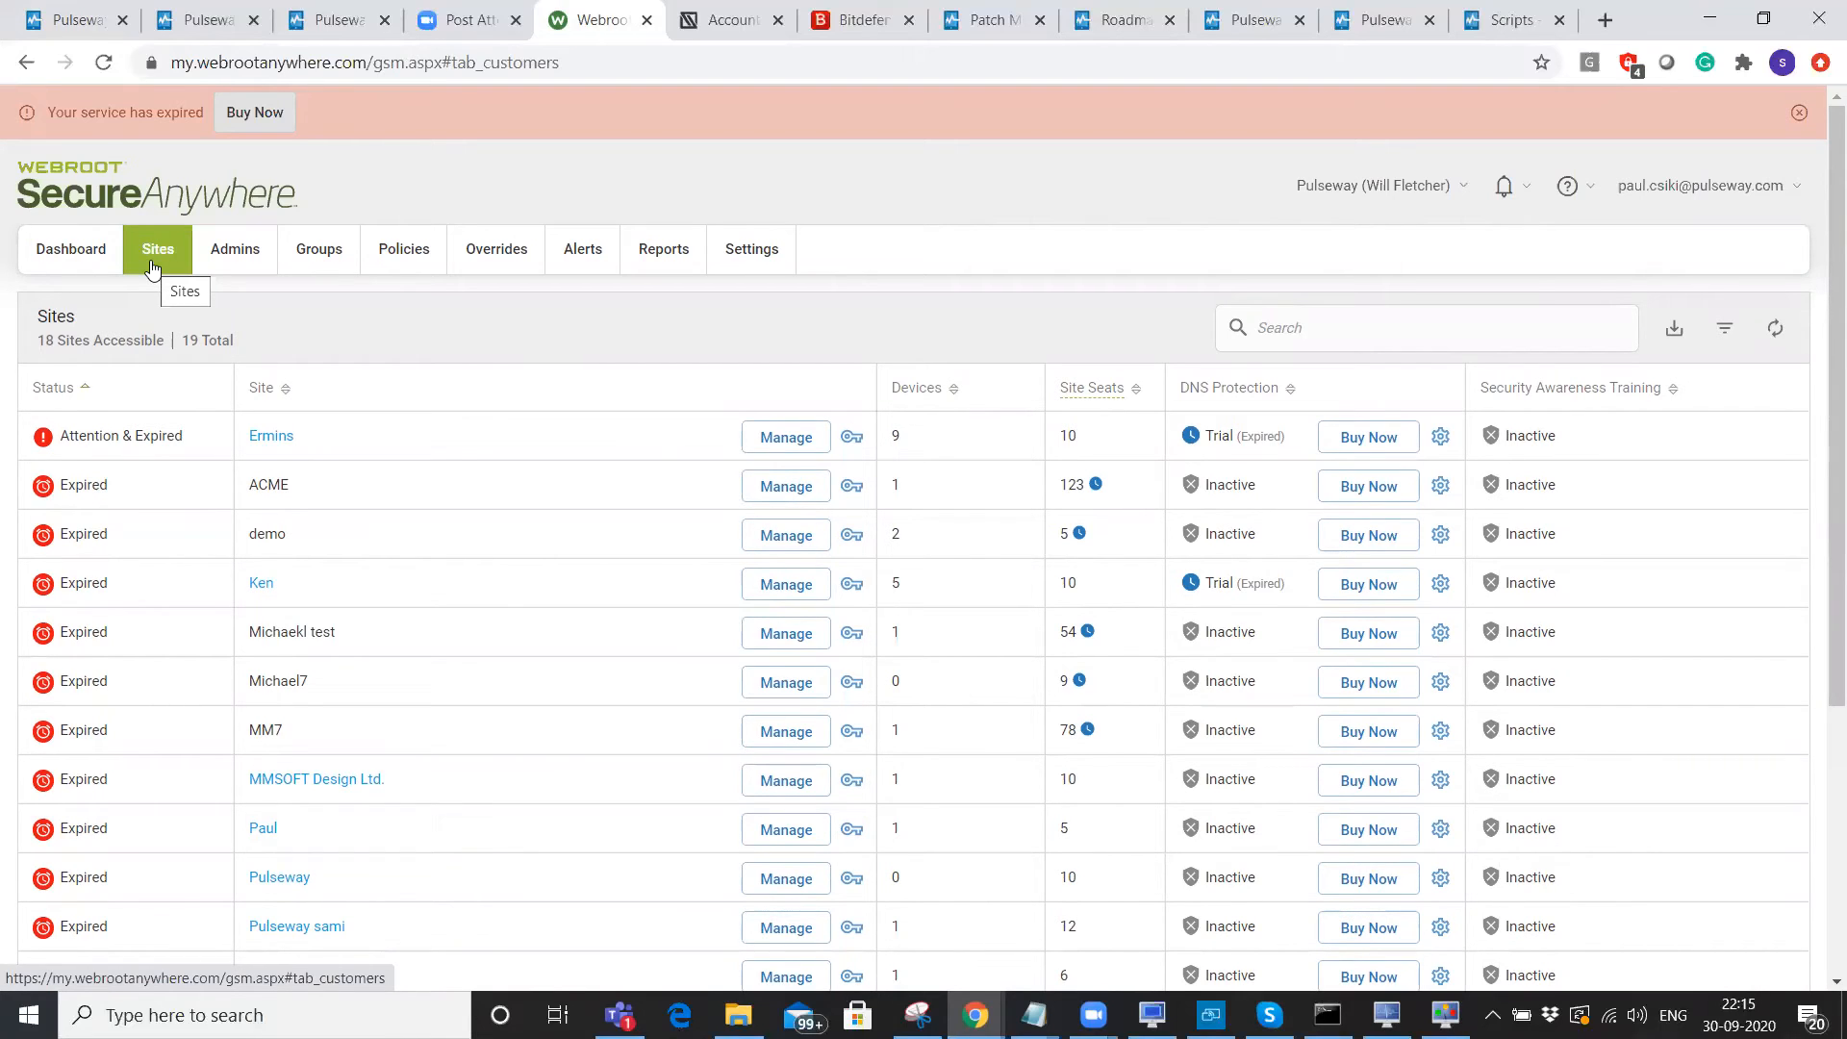
left_click(402, 260)
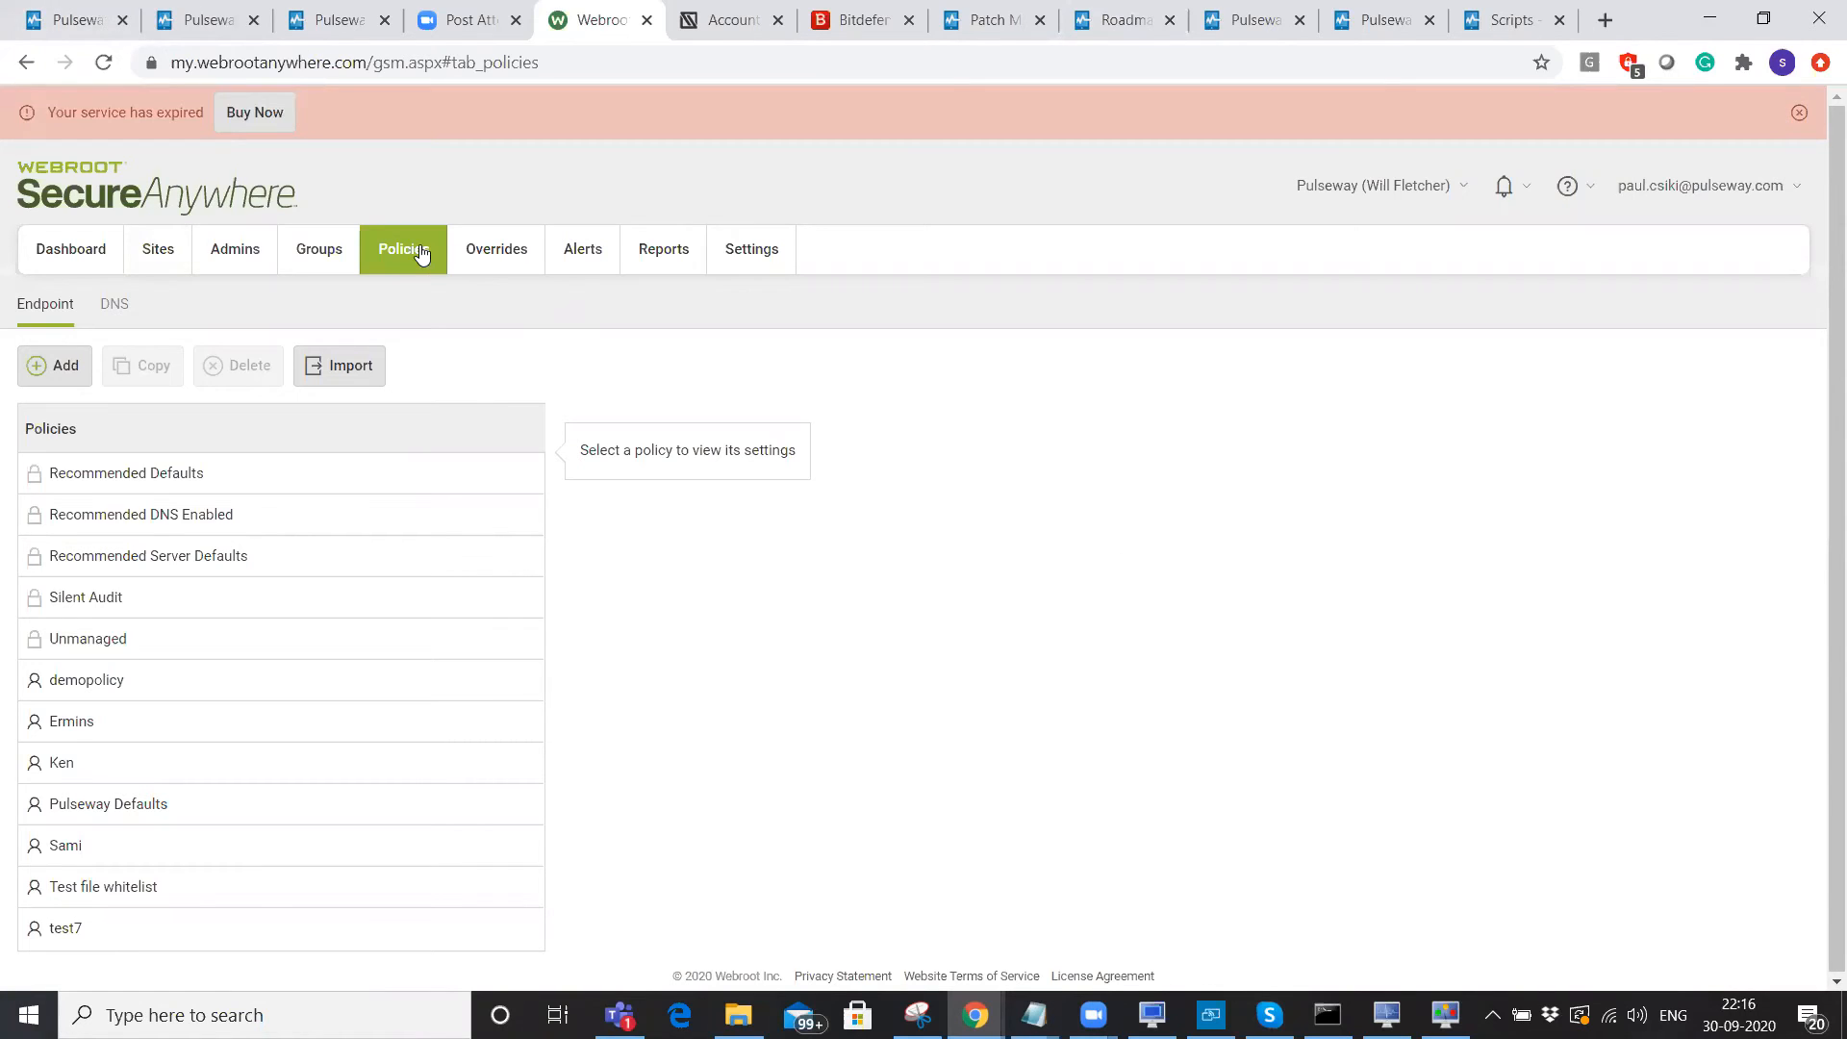
left_click(160, 250)
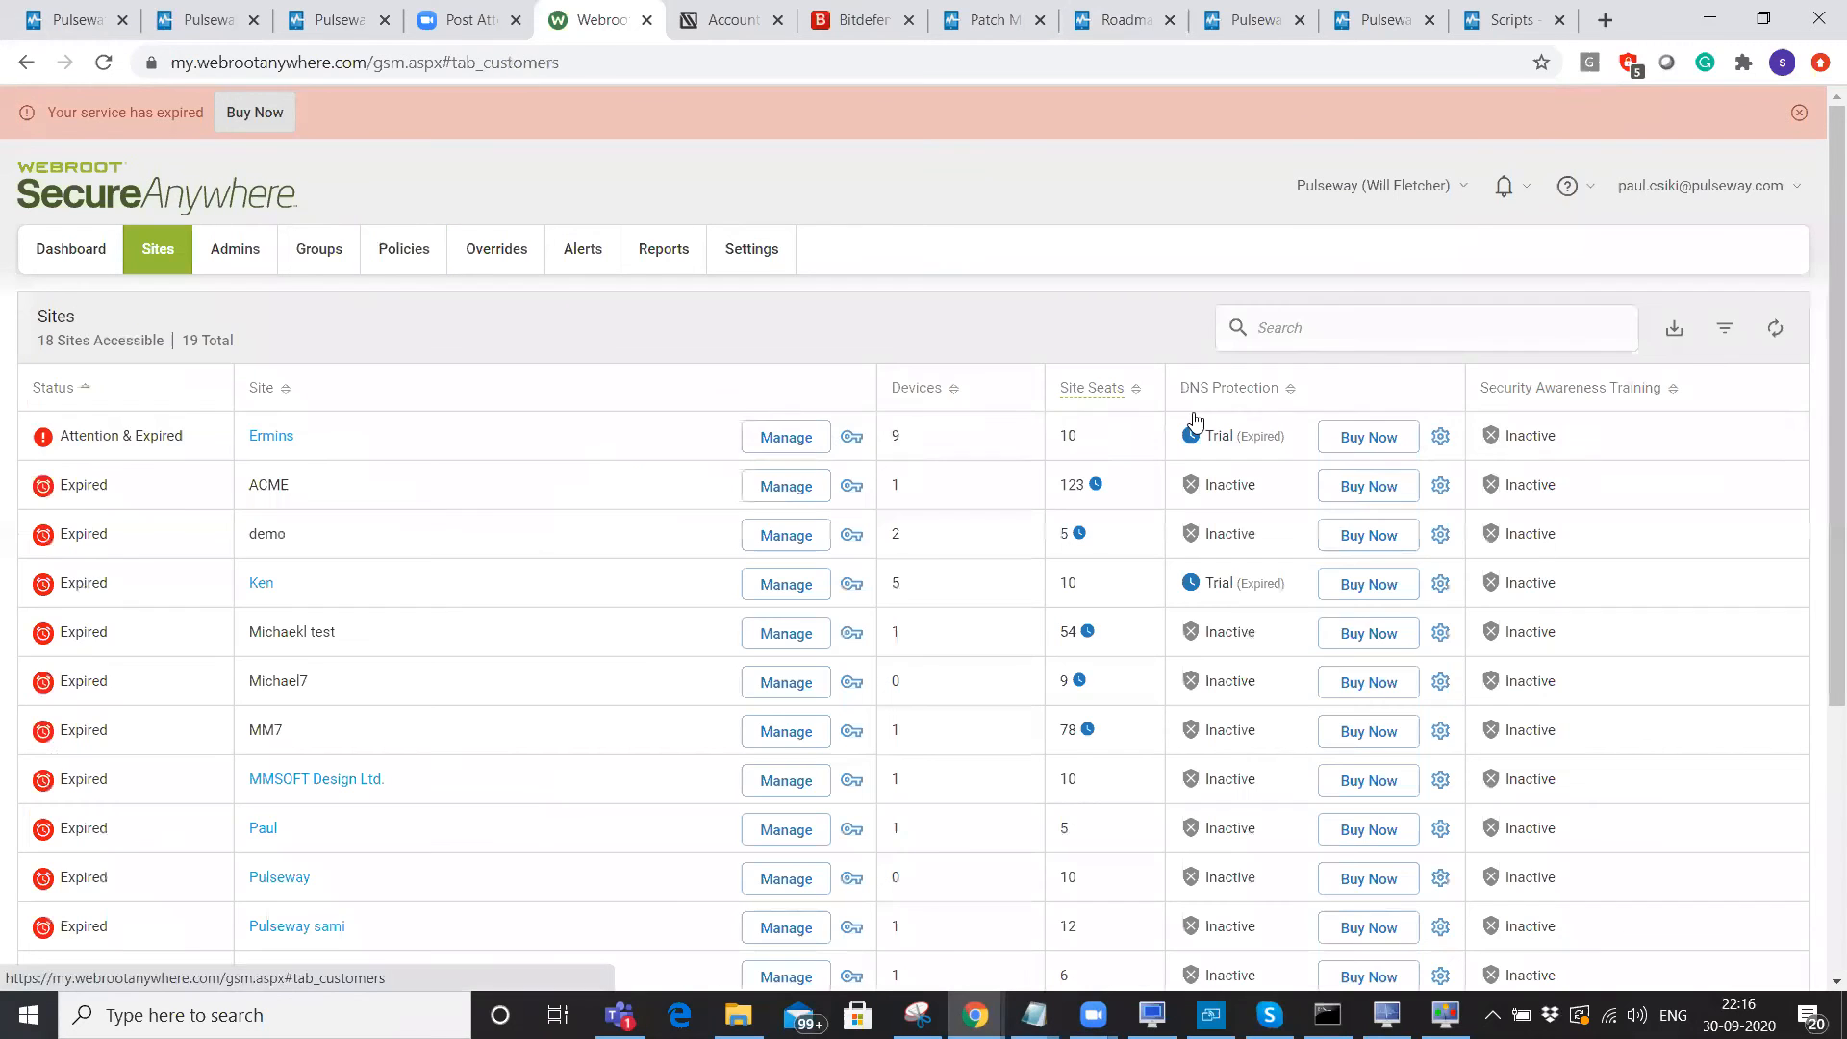
Copy the ACME site's keycode, then return to Pulseway's Antivirus Agents Status page.
left_click(851, 485)
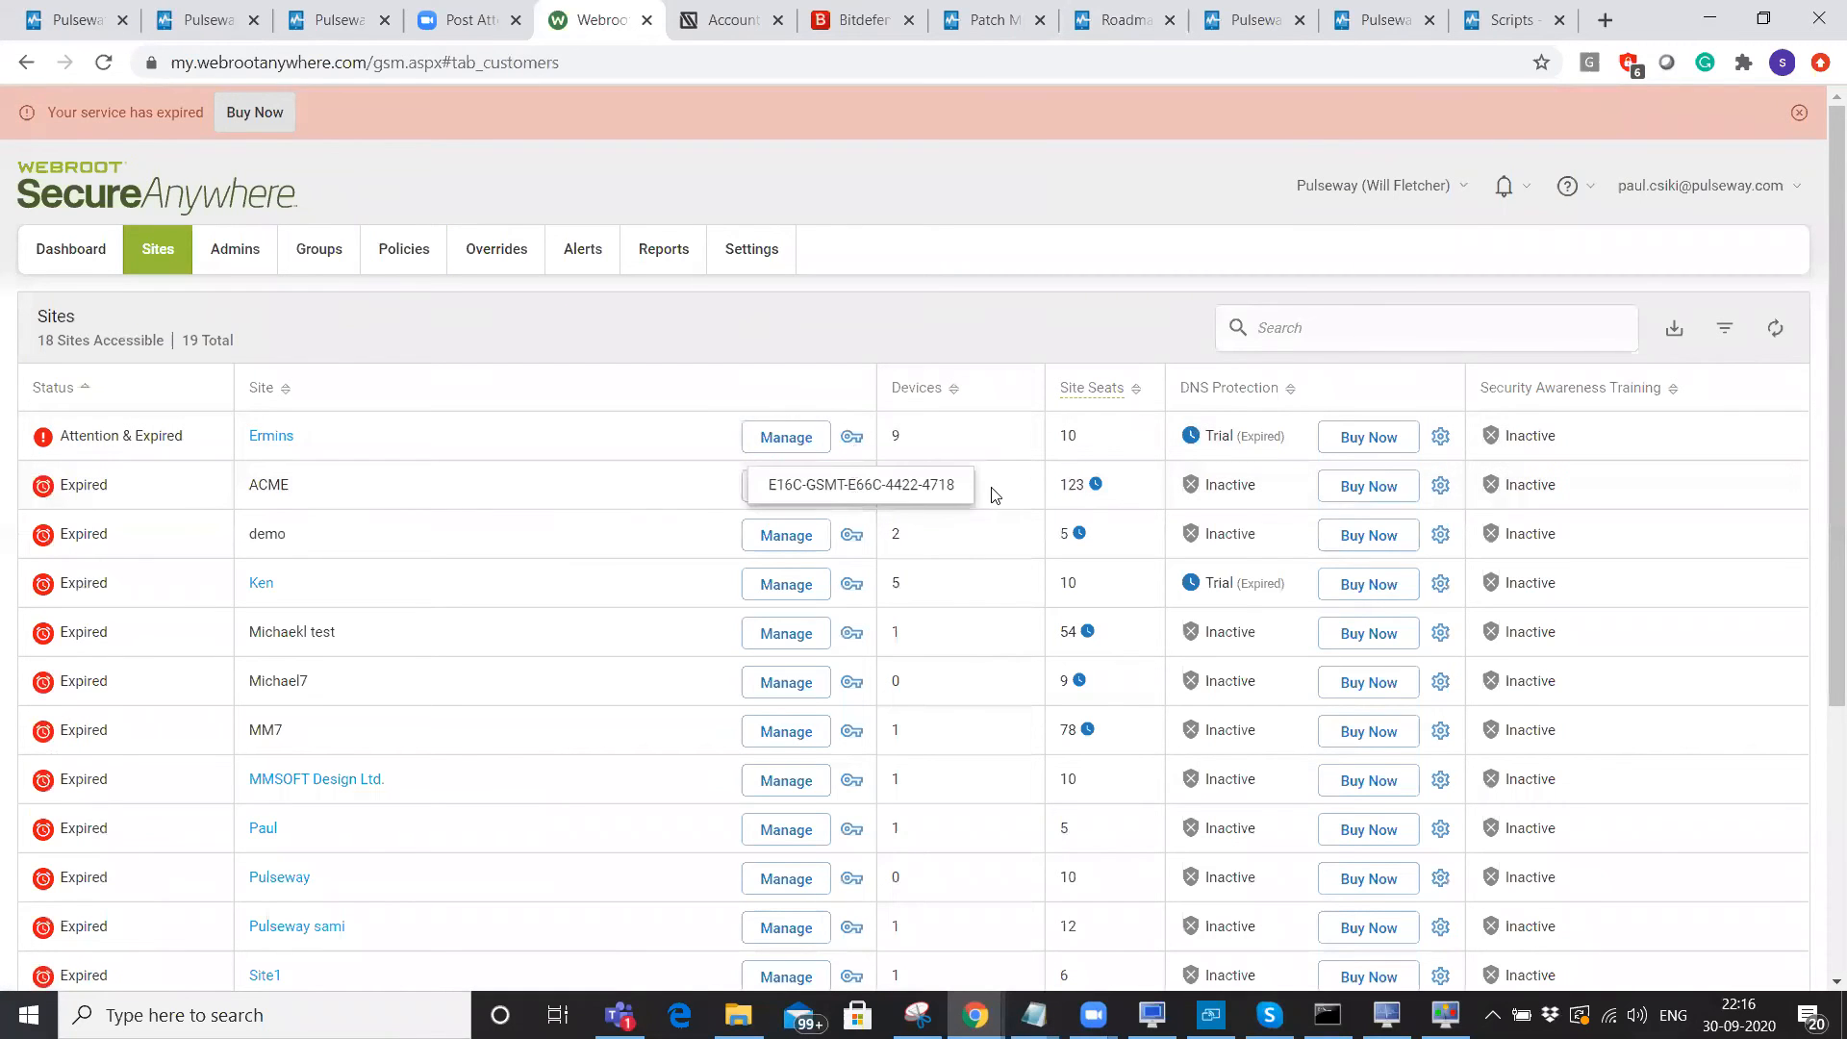
left_click_drag(960, 485, 767, 482)
right_click(803, 485)
left_click(847, 502)
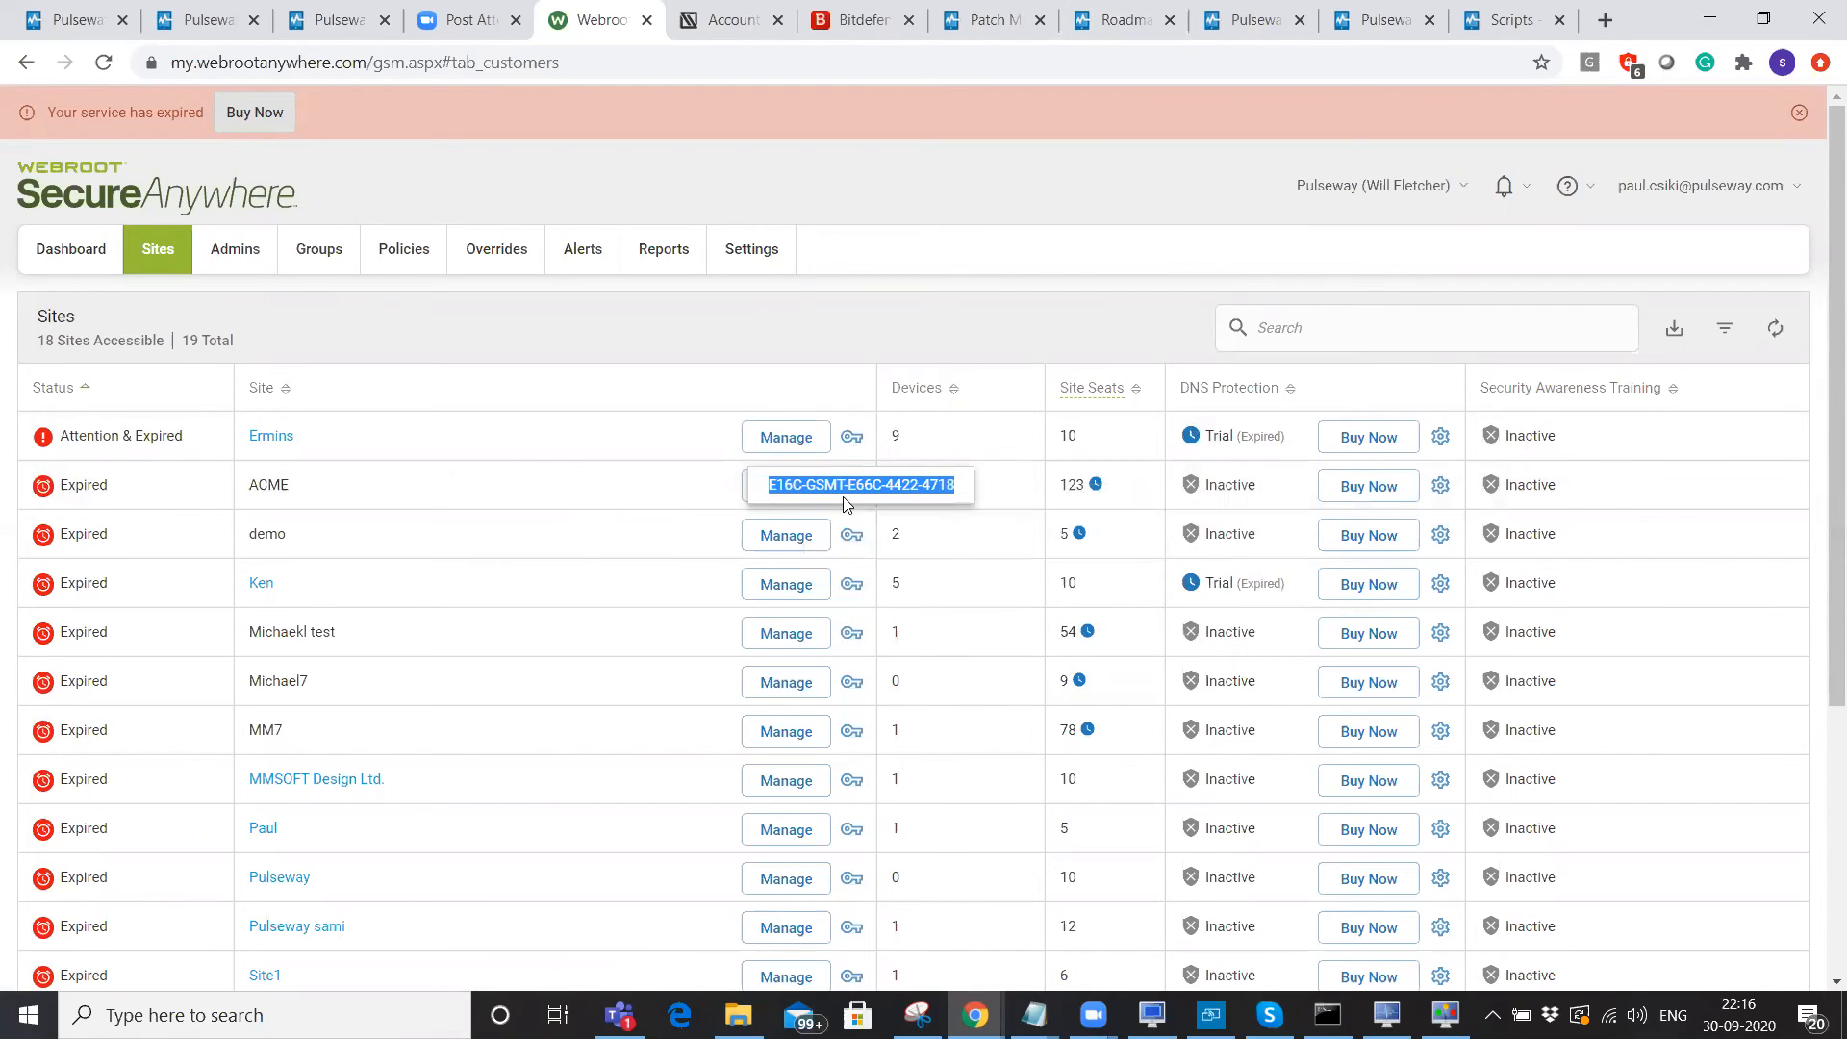
left_click(86, 20)
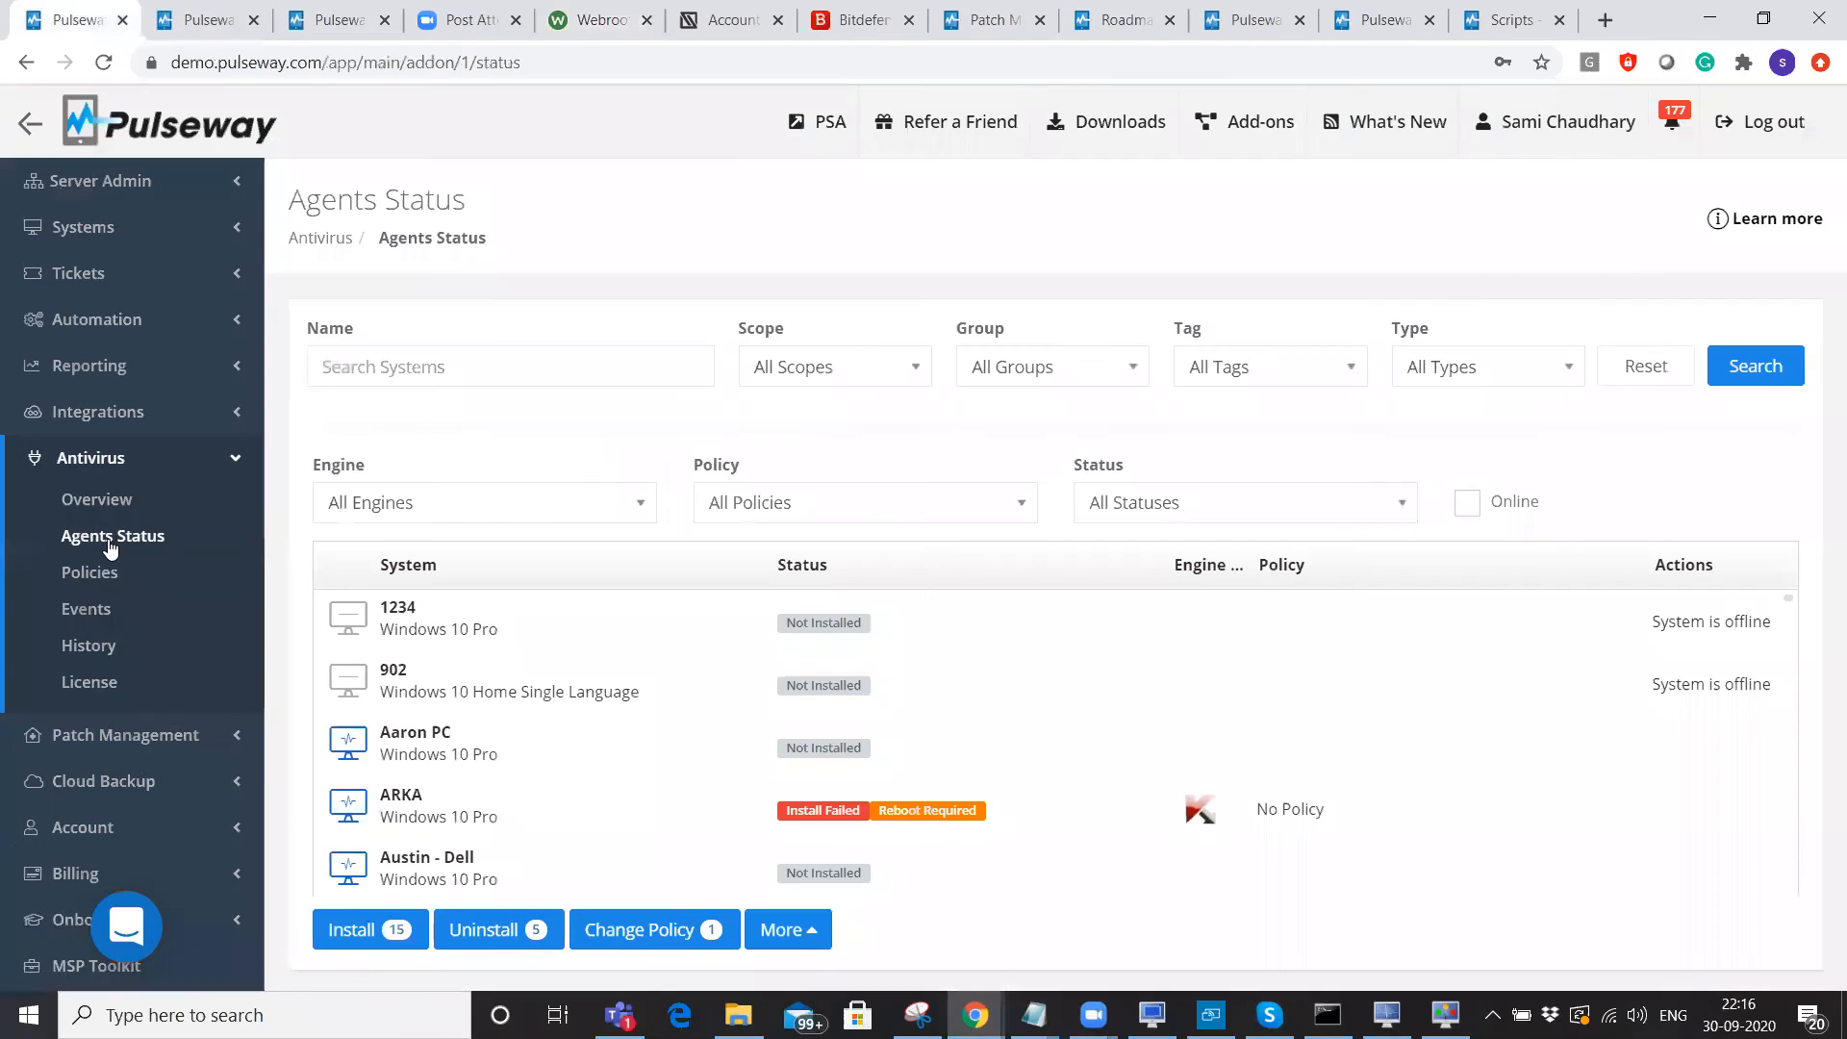
left_click(110, 541)
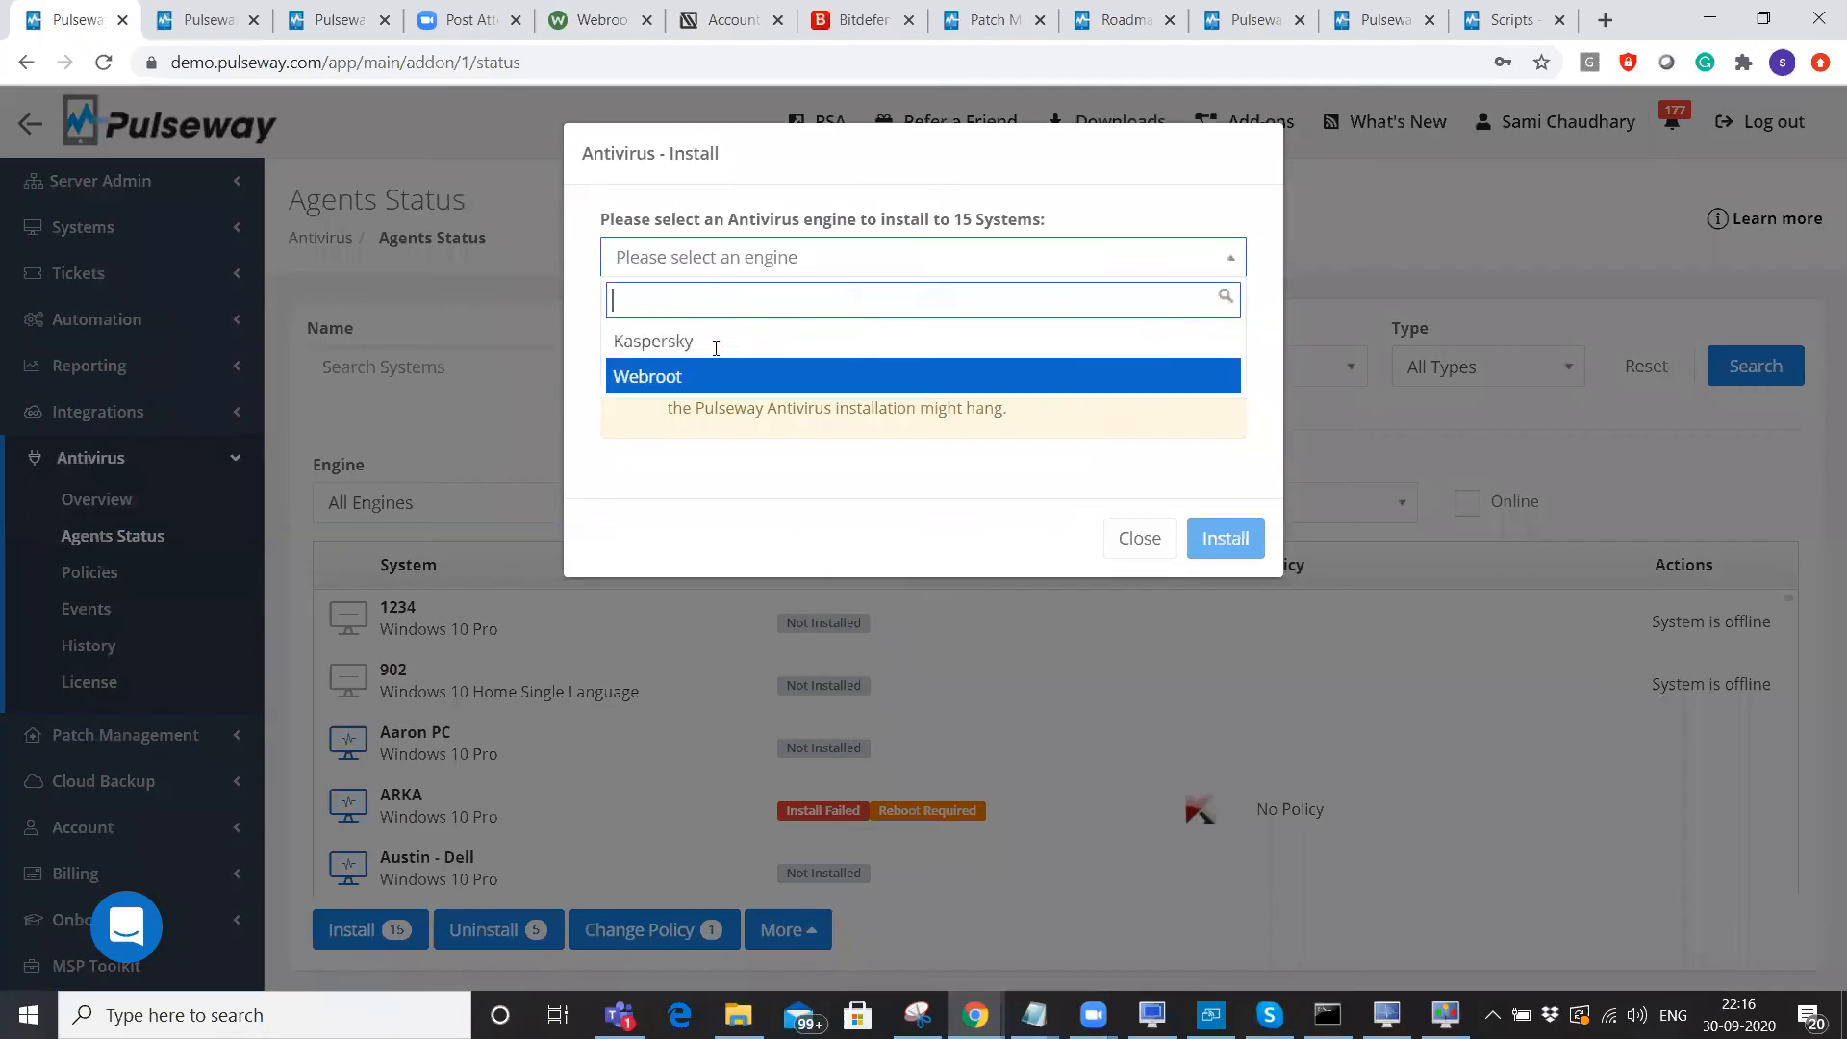
left_click(664, 375)
left_click(866, 338)
key("ctrl+v")
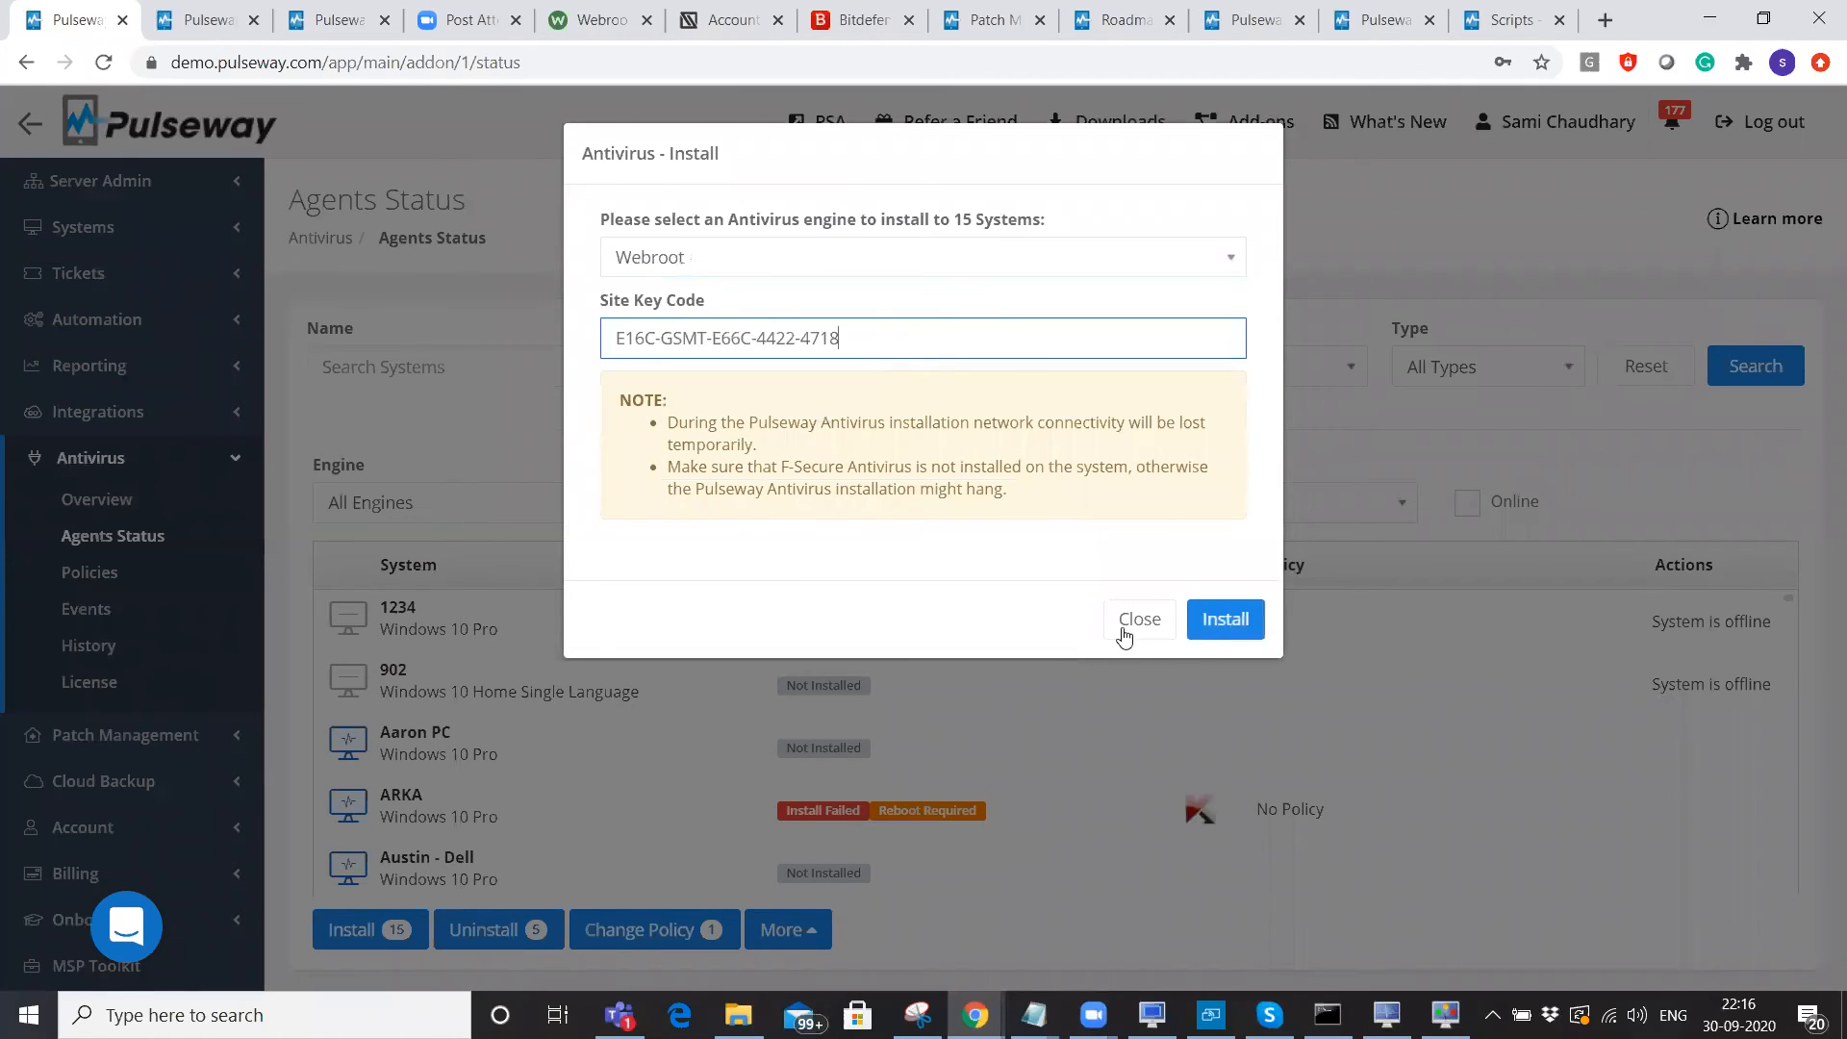
key("Return")
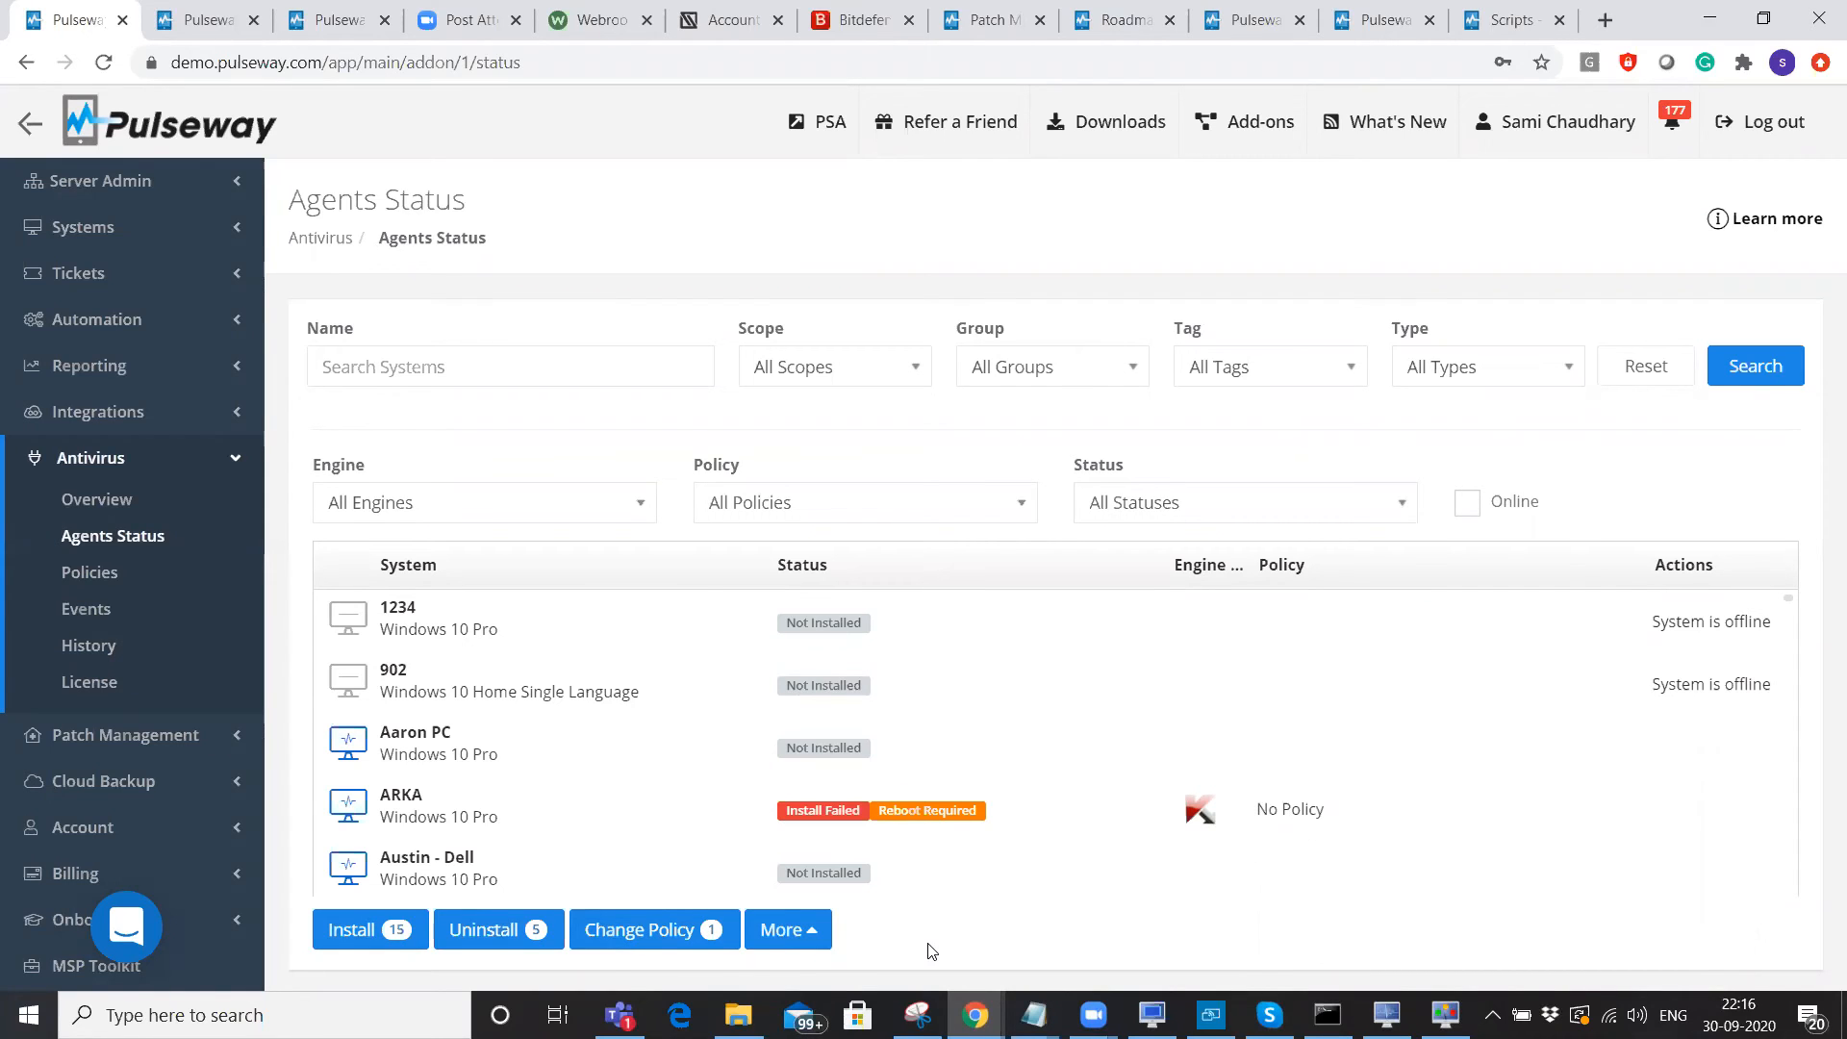
Collapse Antivirus and open Patch Management > Policies from the sidebar.
left_click(85, 462)
left_click(102, 505)
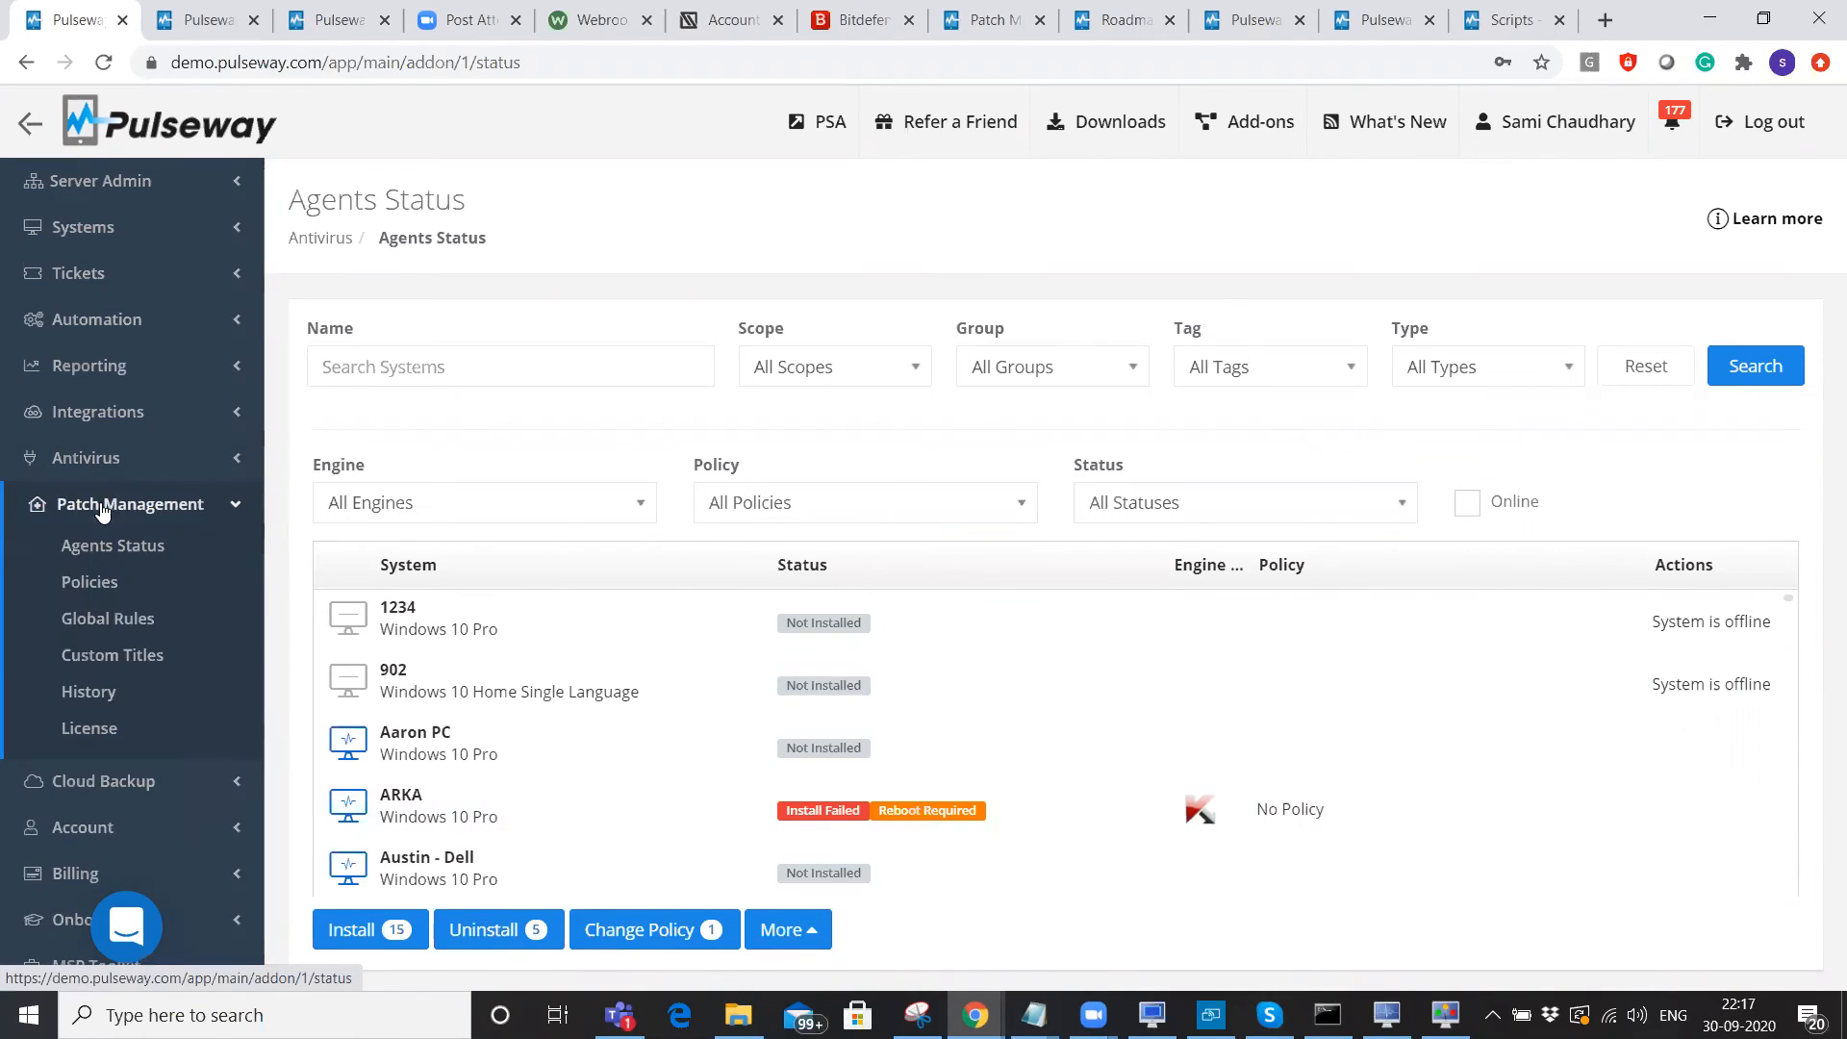
left_click(90, 583)
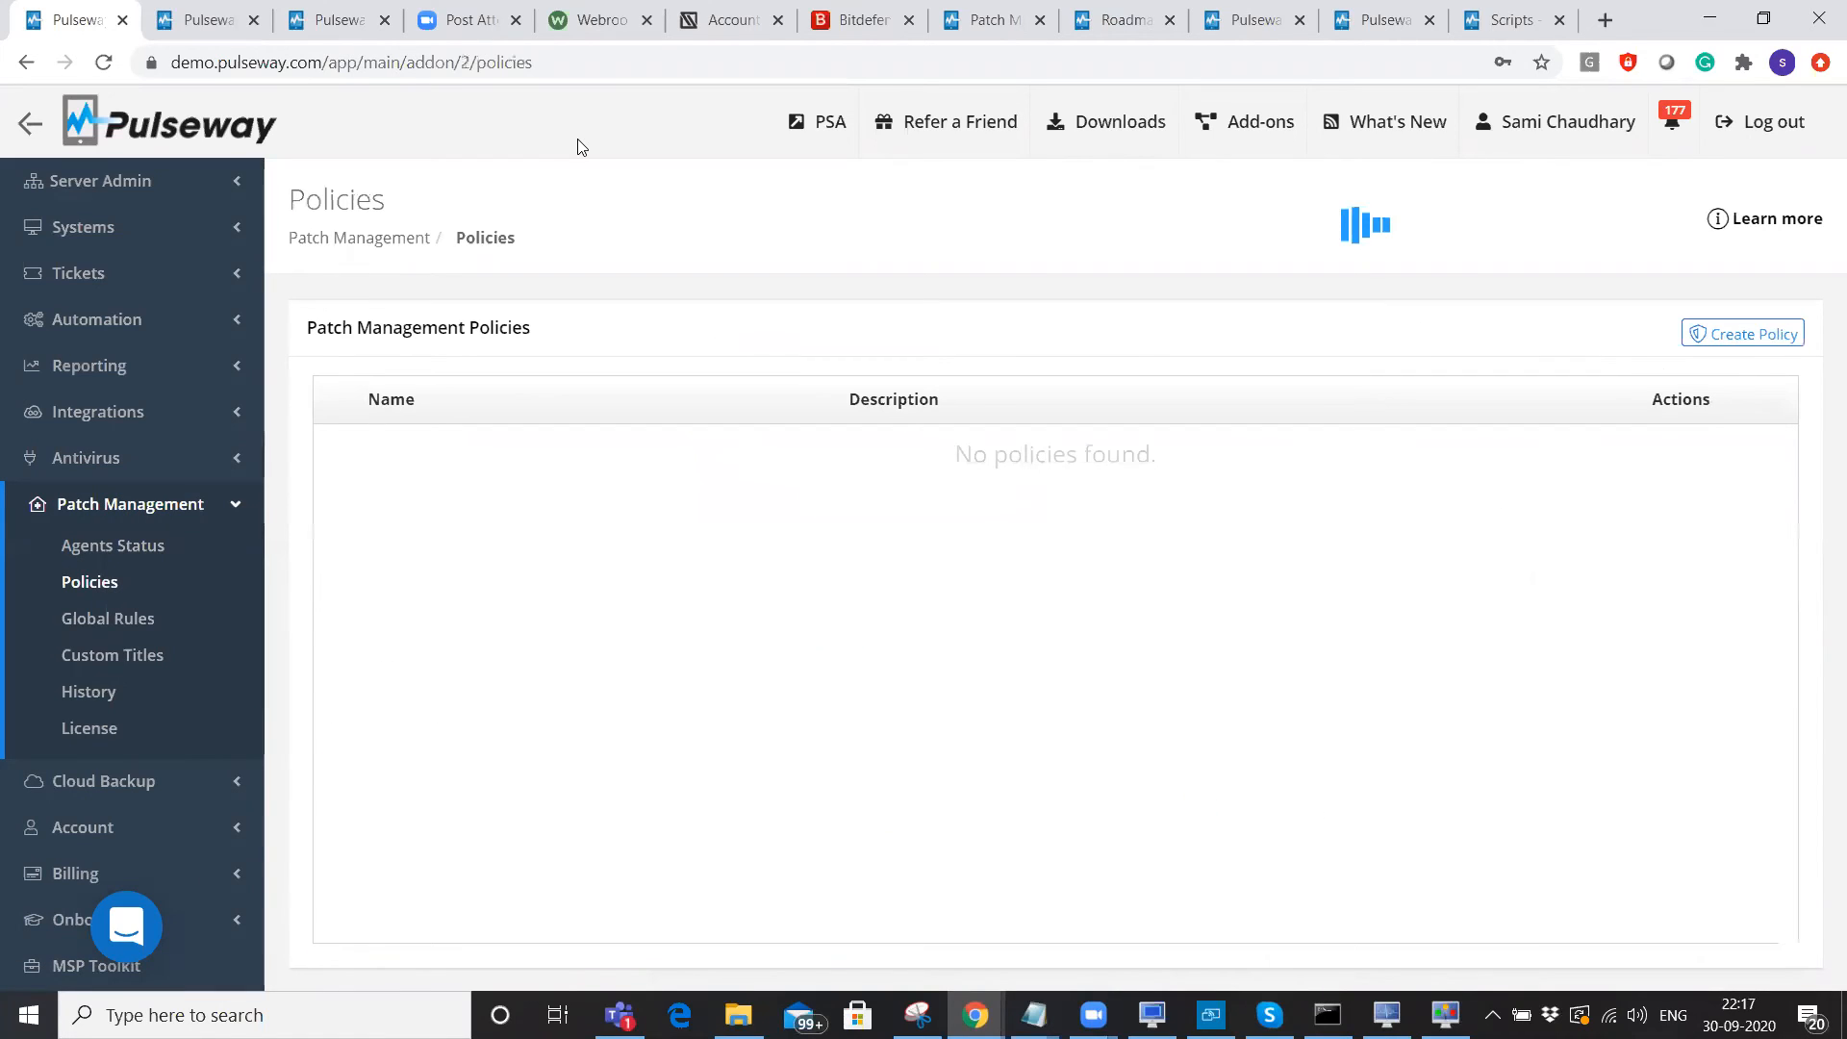
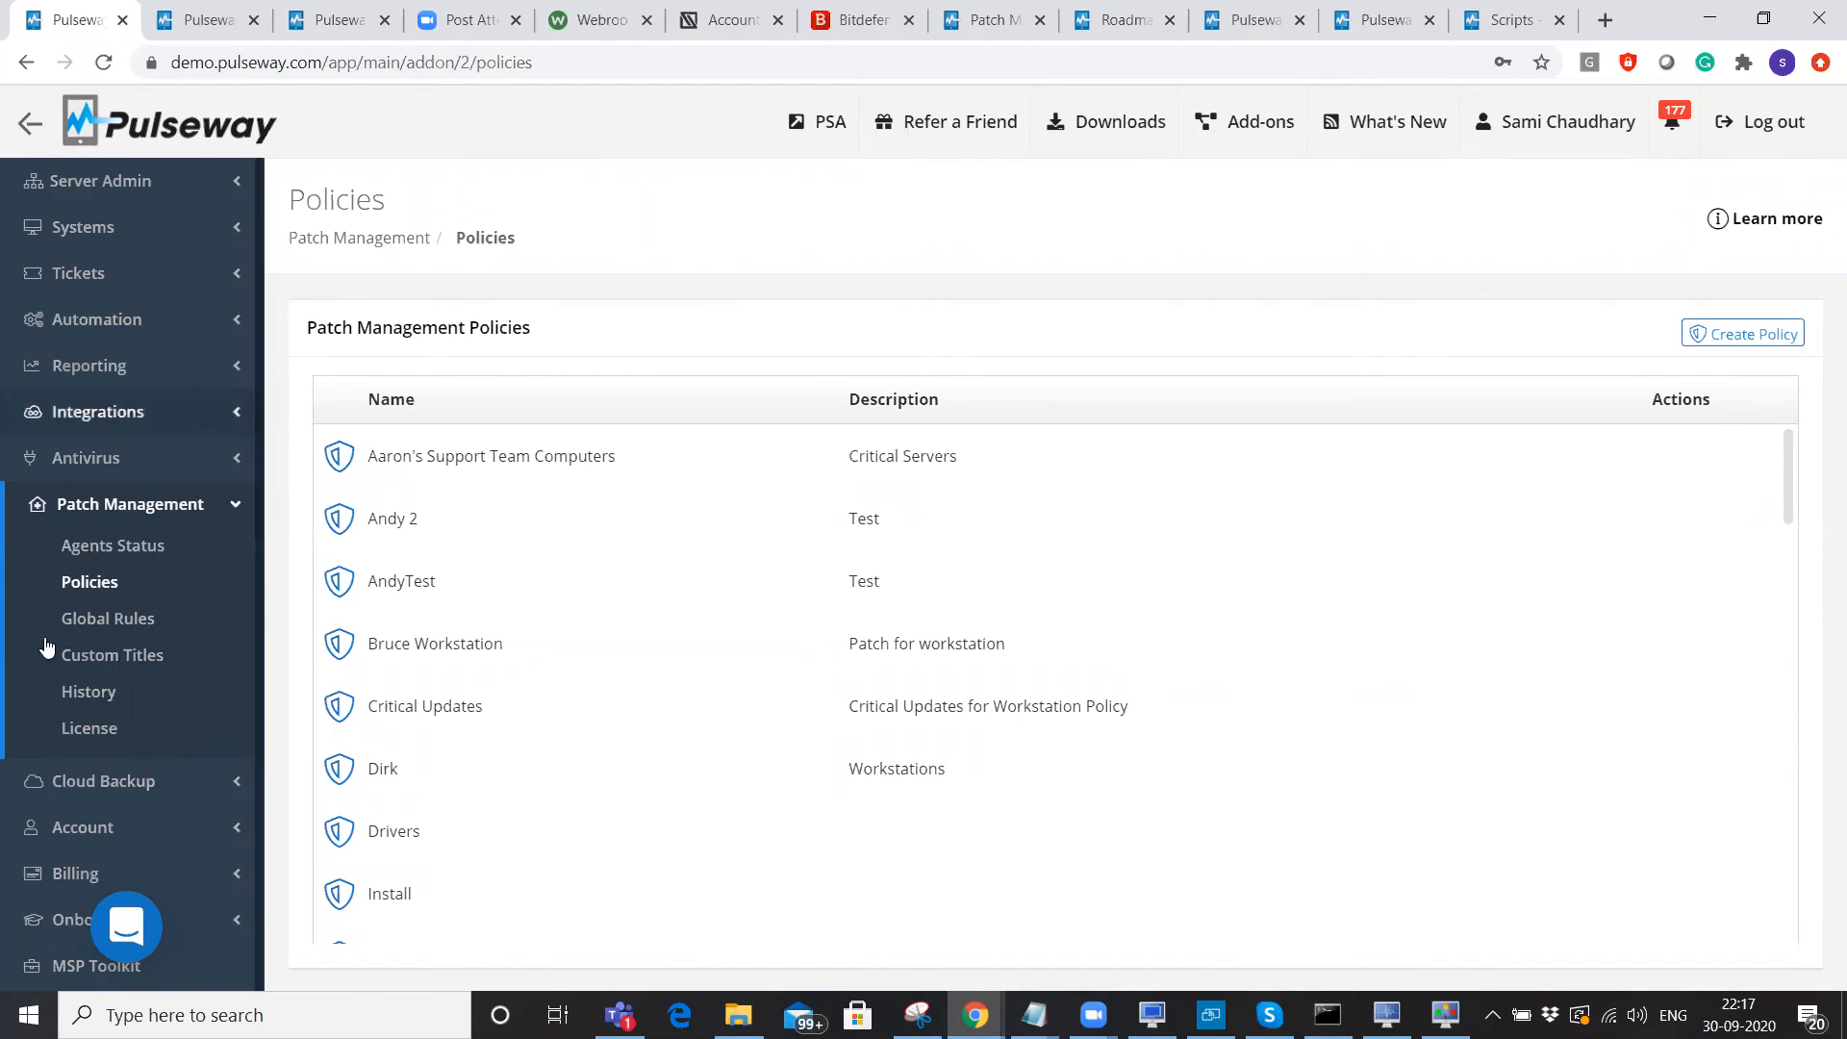
Create a new patch policy and review its restore point option.
left_click(90, 583)
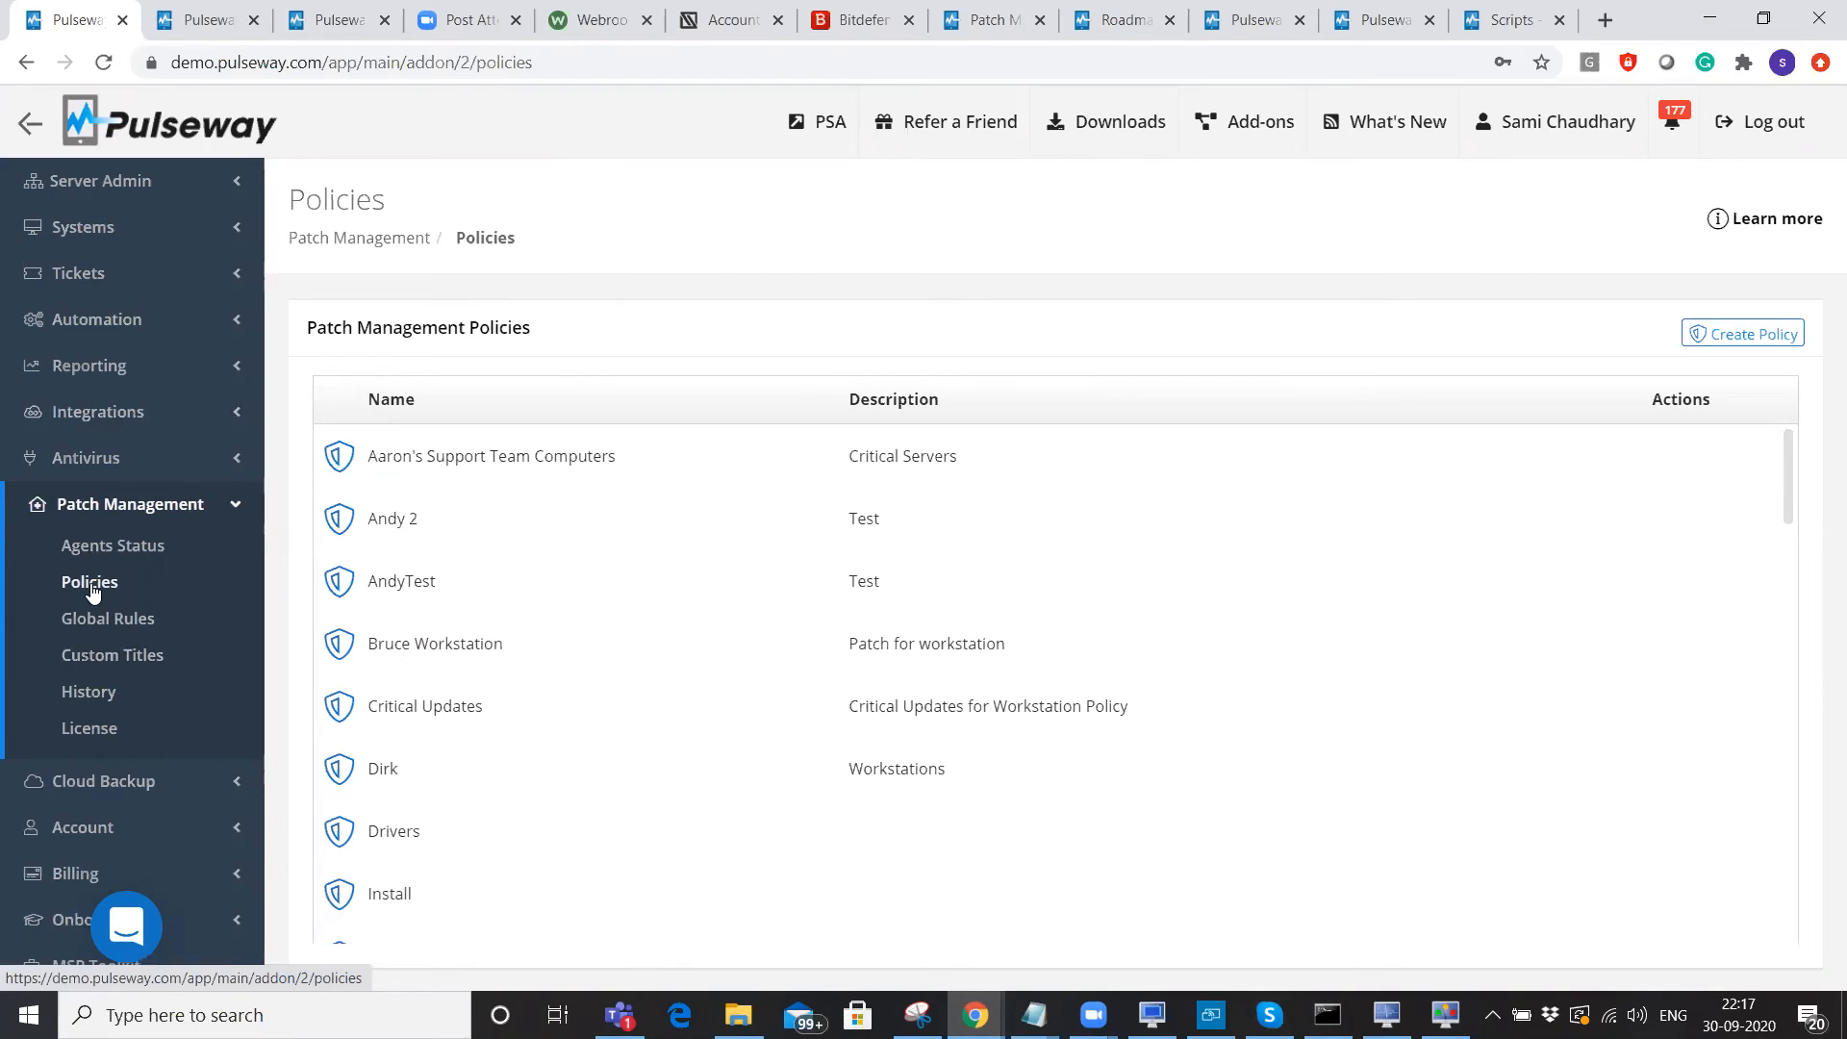
left_click(1741, 334)
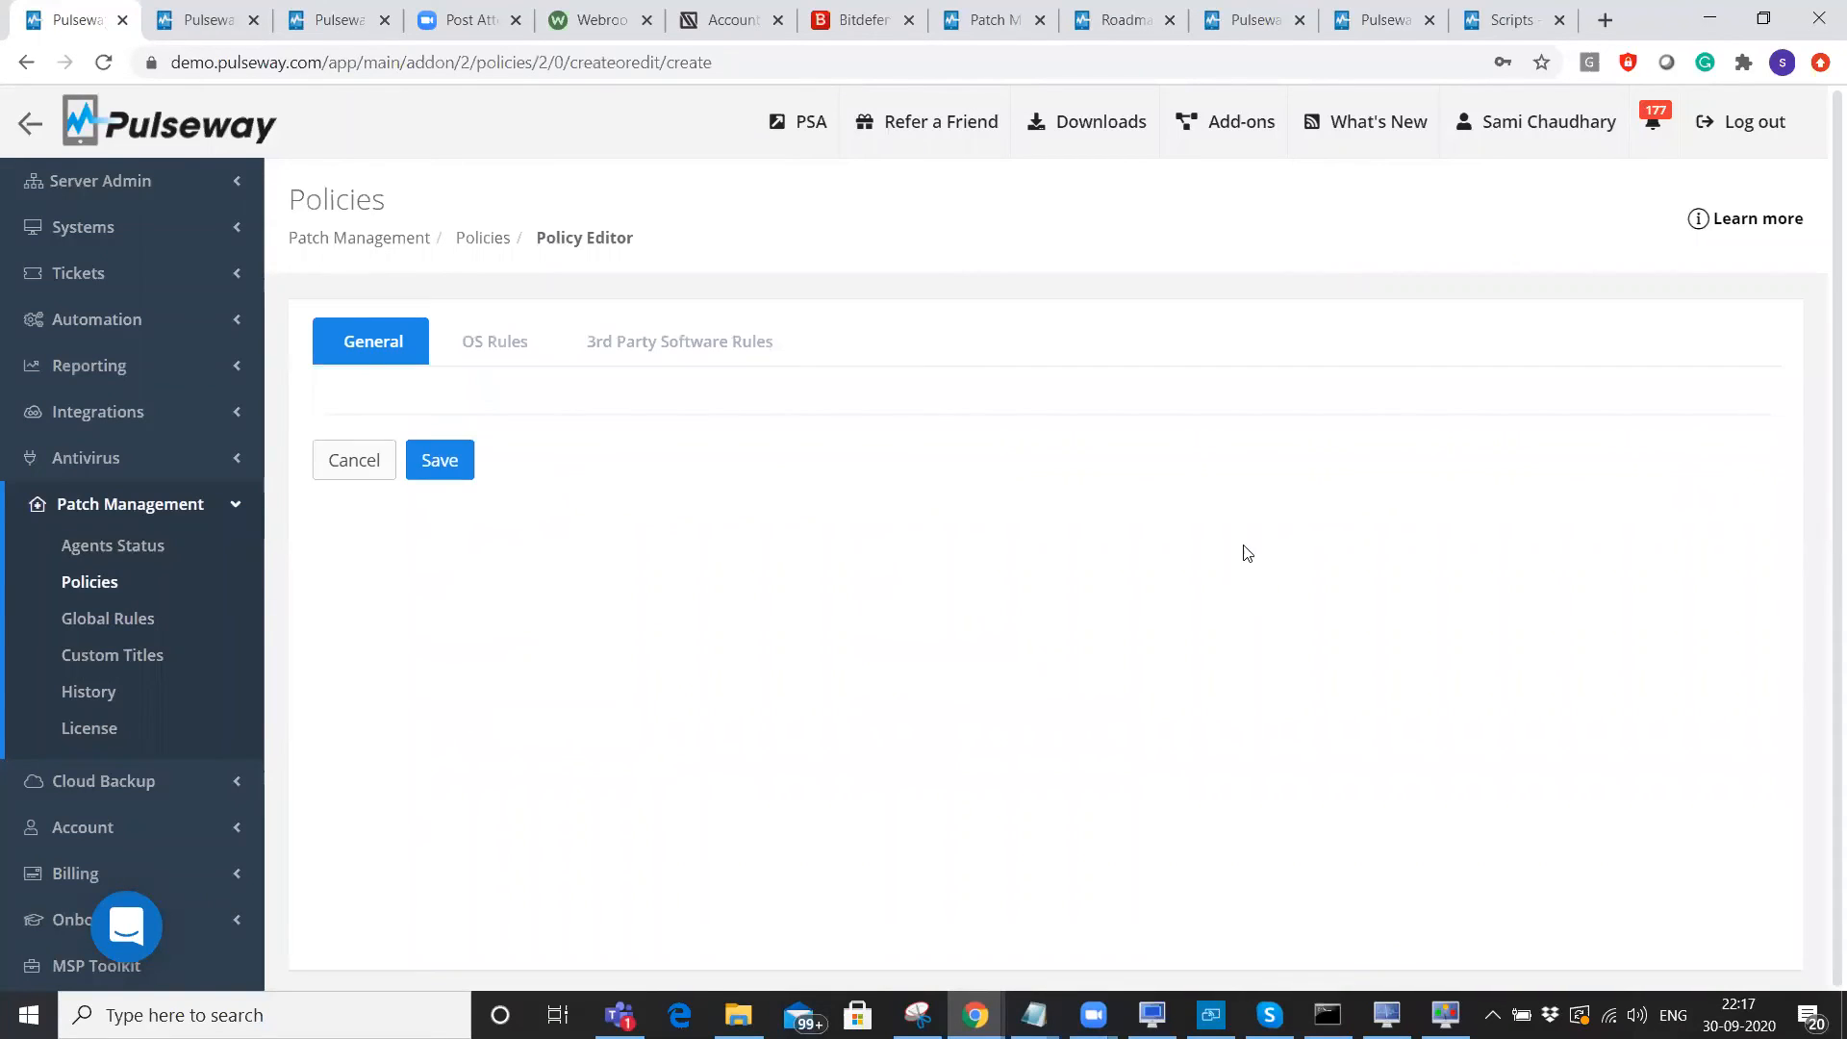
left_click_drag(346, 658, 722, 675)
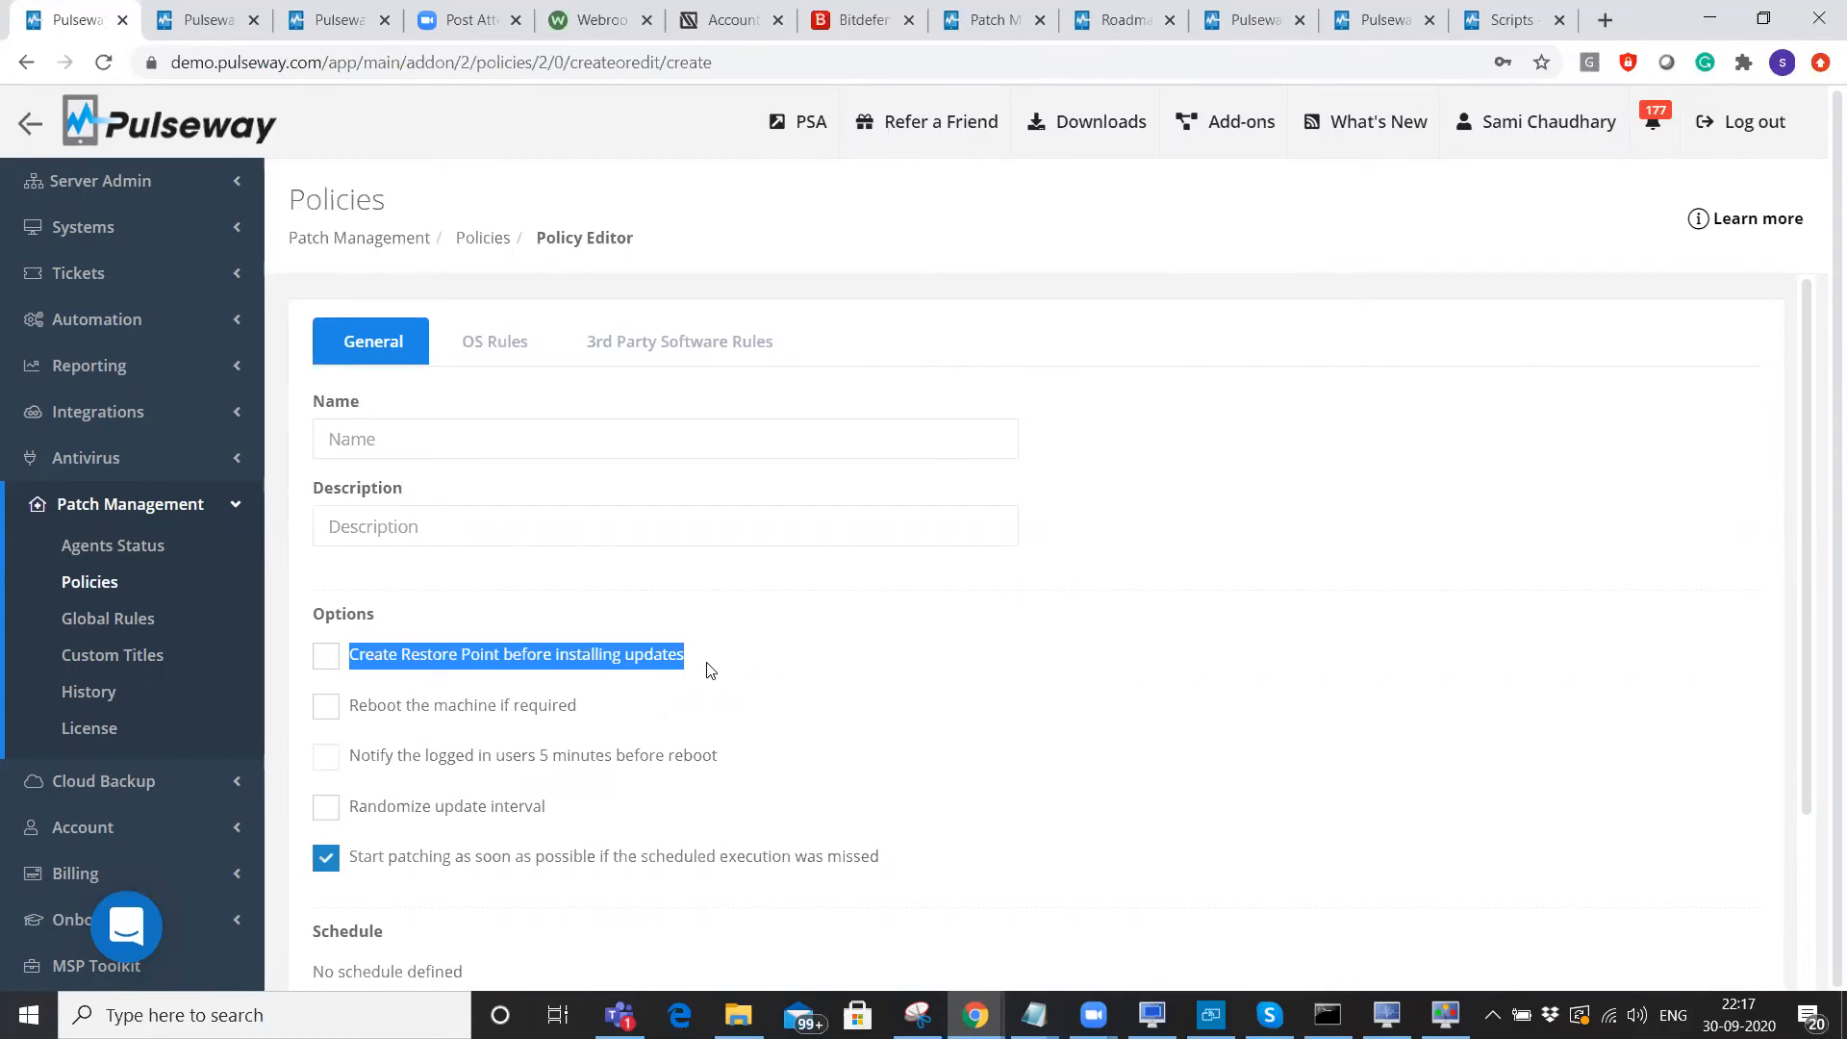
scroll(500, 625, "down", 3)
left_click_drag(357, 478, 749, 542)
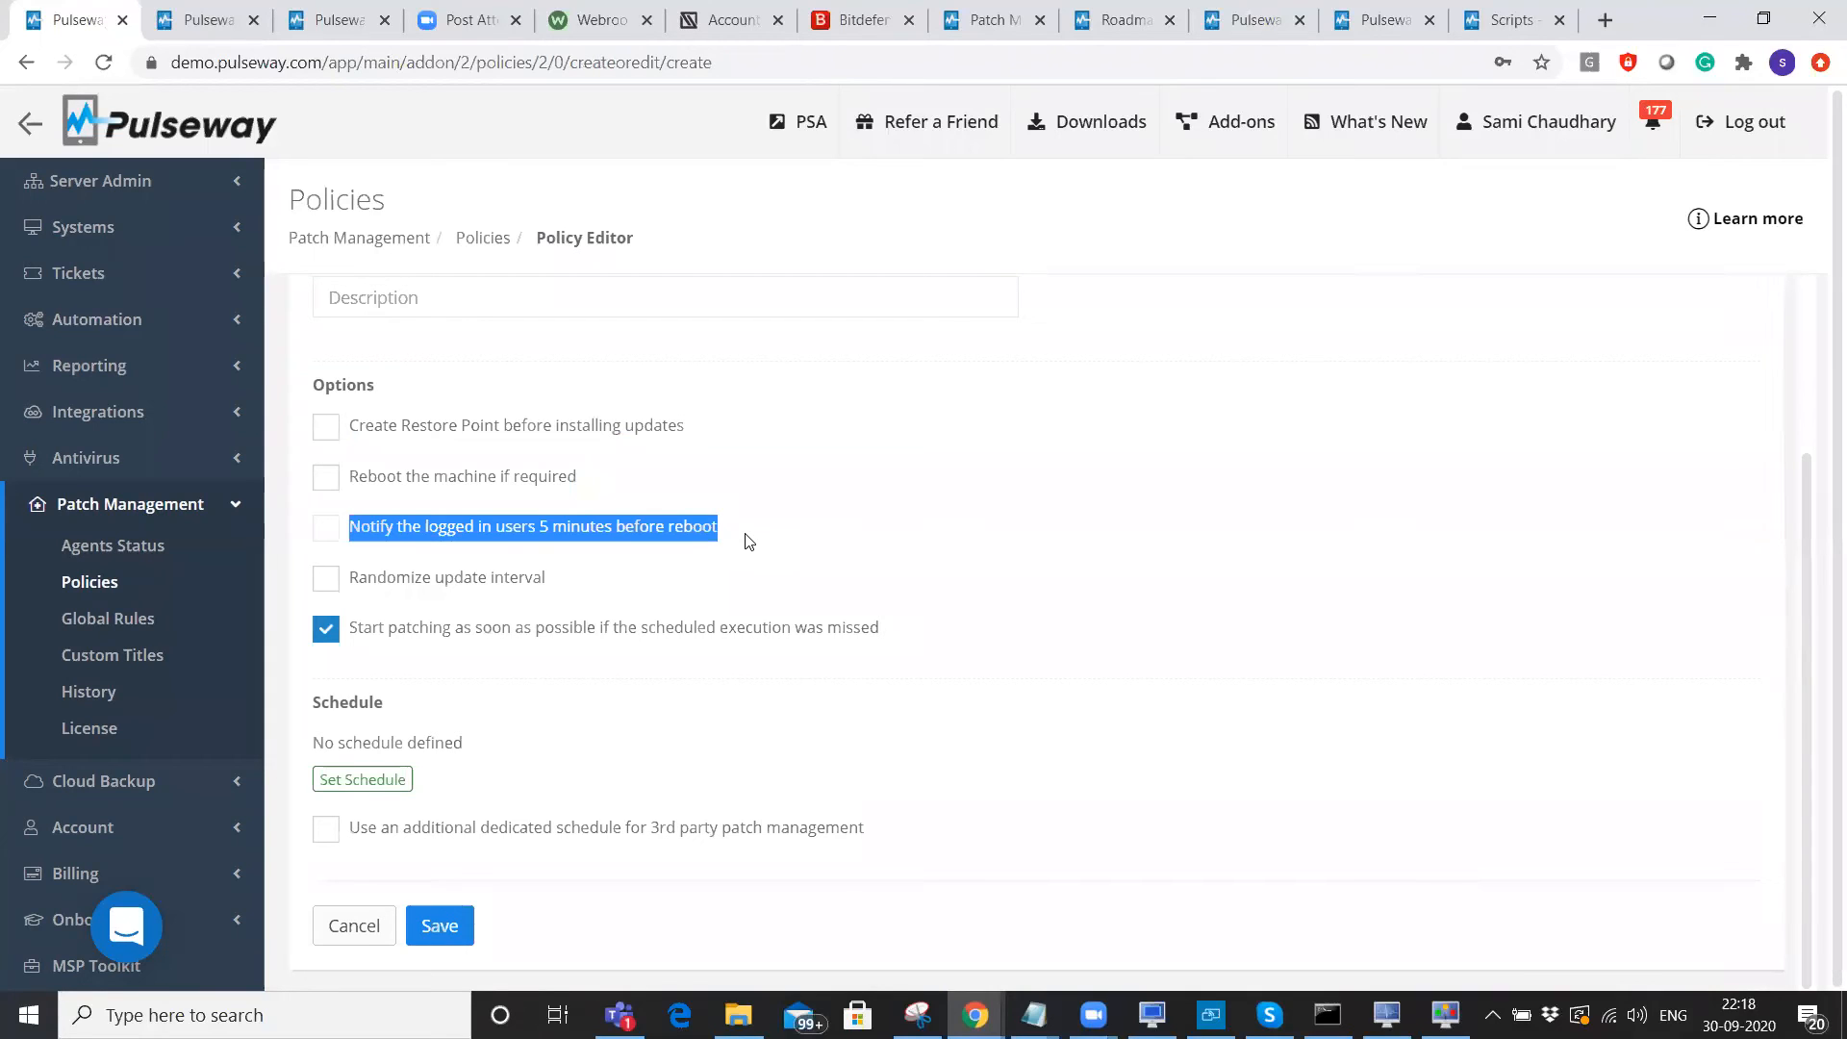
Review the randomize update interval and missed-schedule catch-up patching options, then open the schedule settings.
left_click_drag(350, 587, 554, 584)
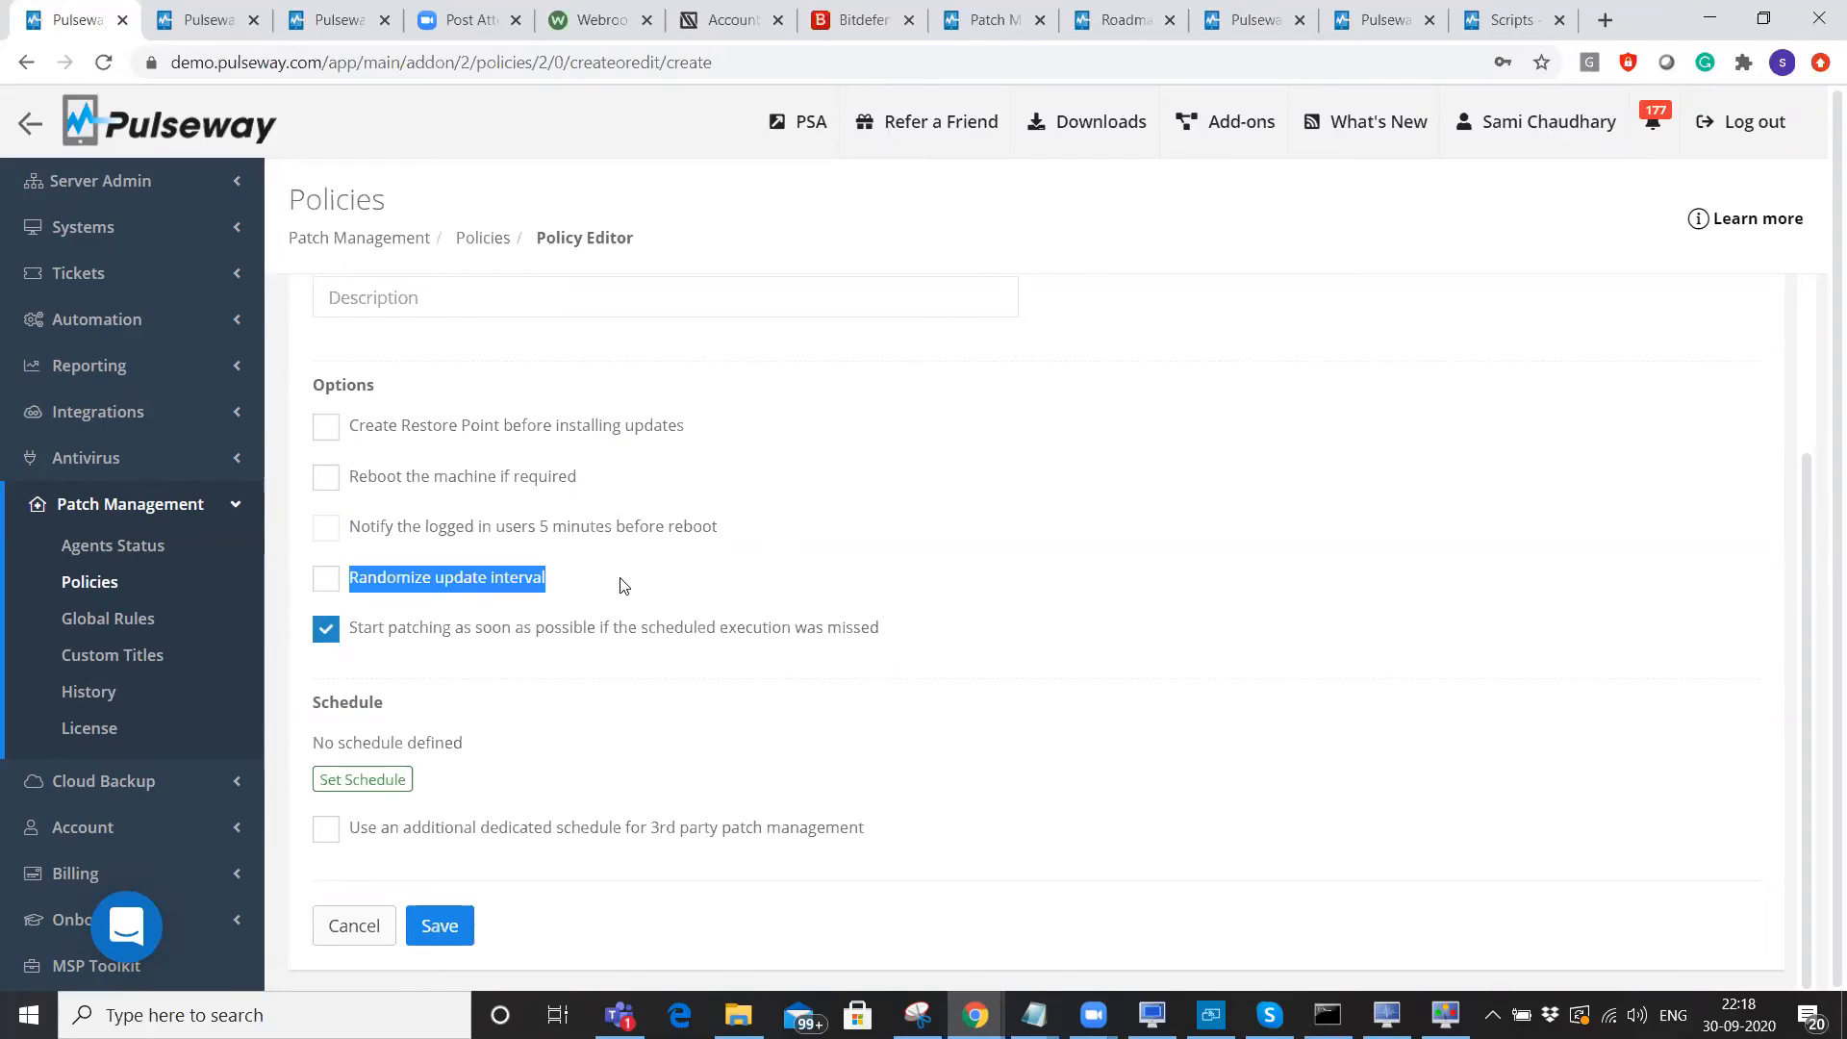
left_click_drag(356, 630, 929, 634)
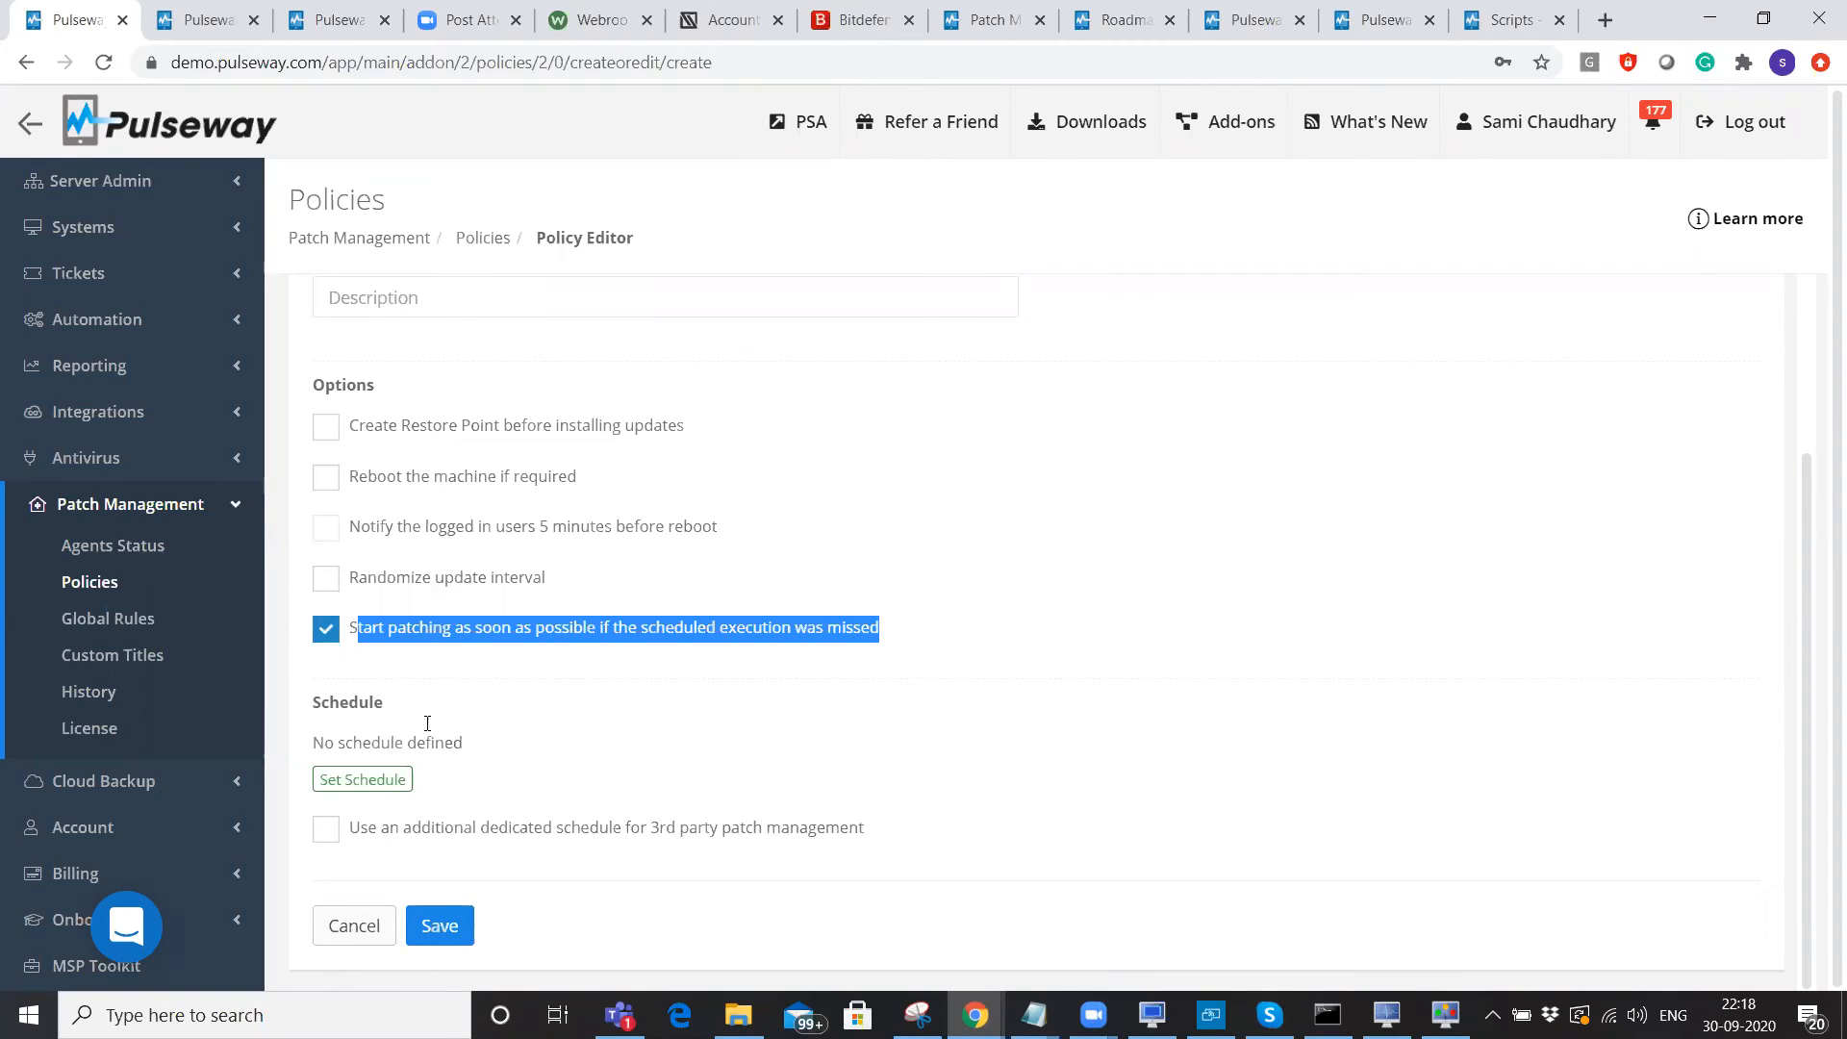
left_click(364, 783)
left_click(363, 779)
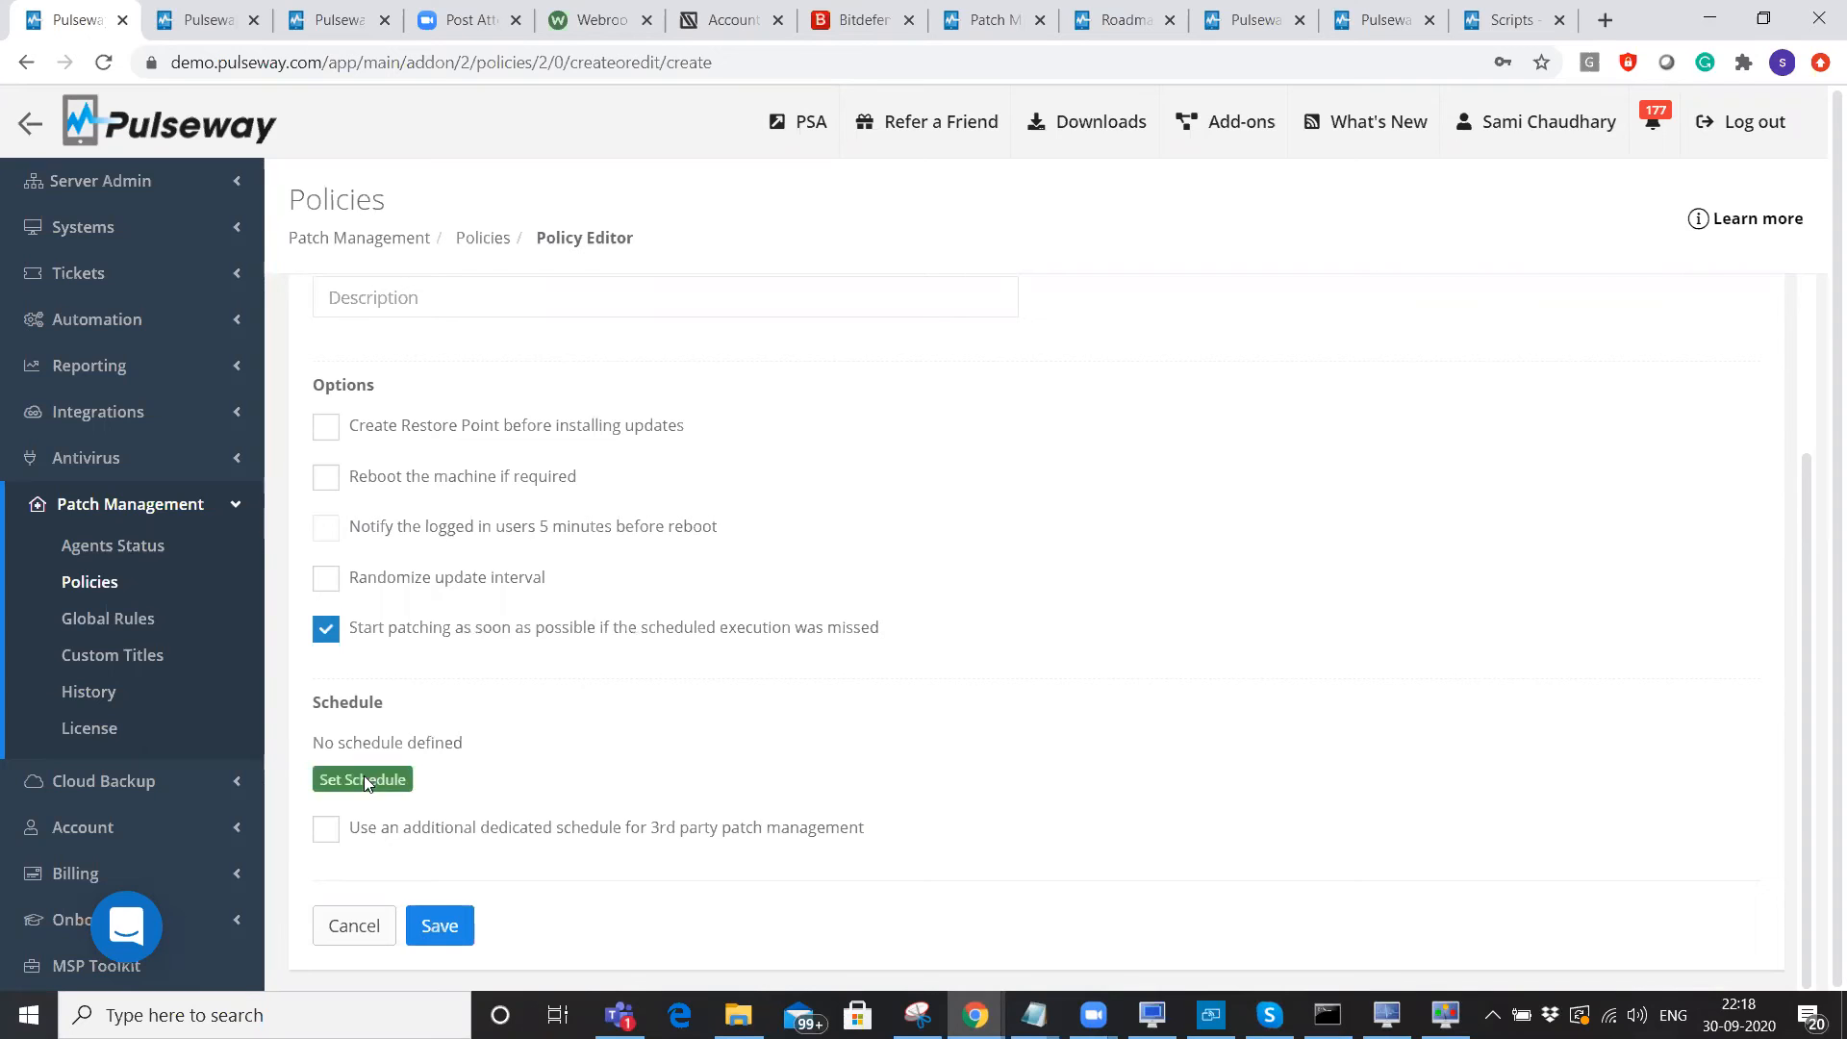
Try a Weekly schedule starting 02 October 2020, then discard it unsaved.
left_click(917, 267)
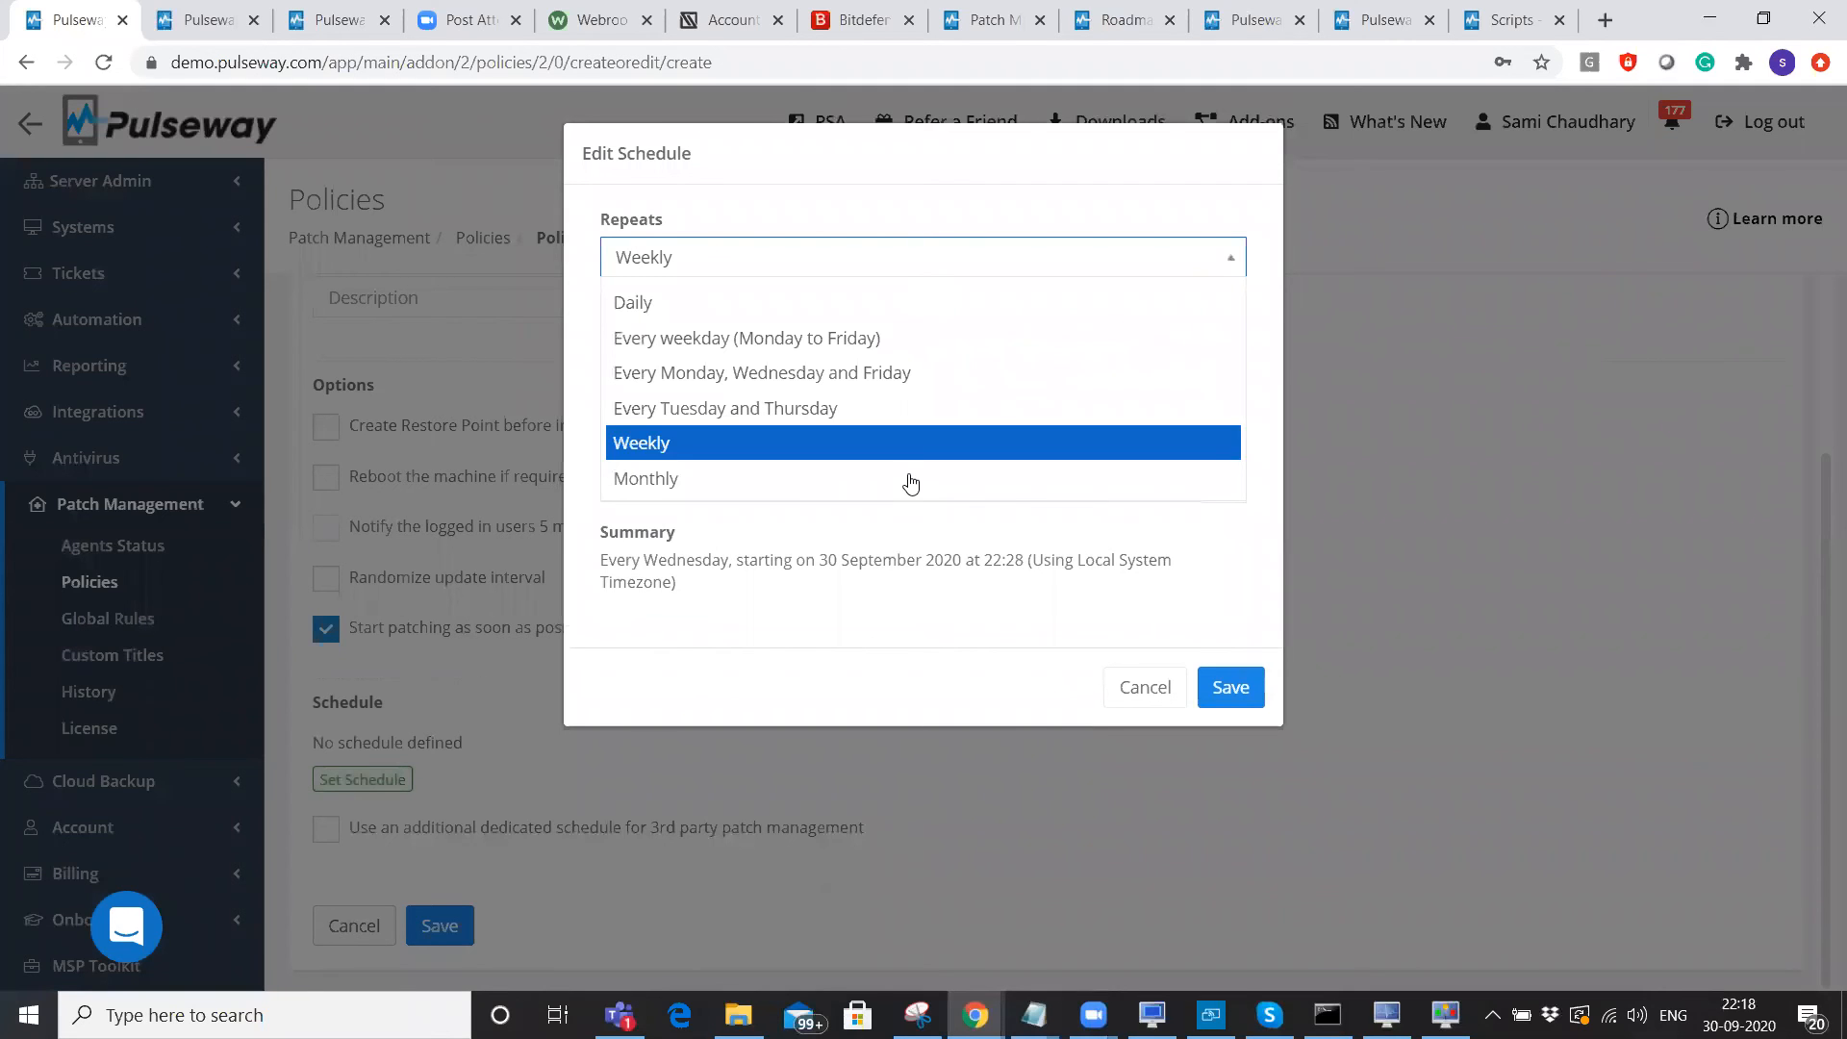
left_click(1199, 581)
left_click(1224, 482)
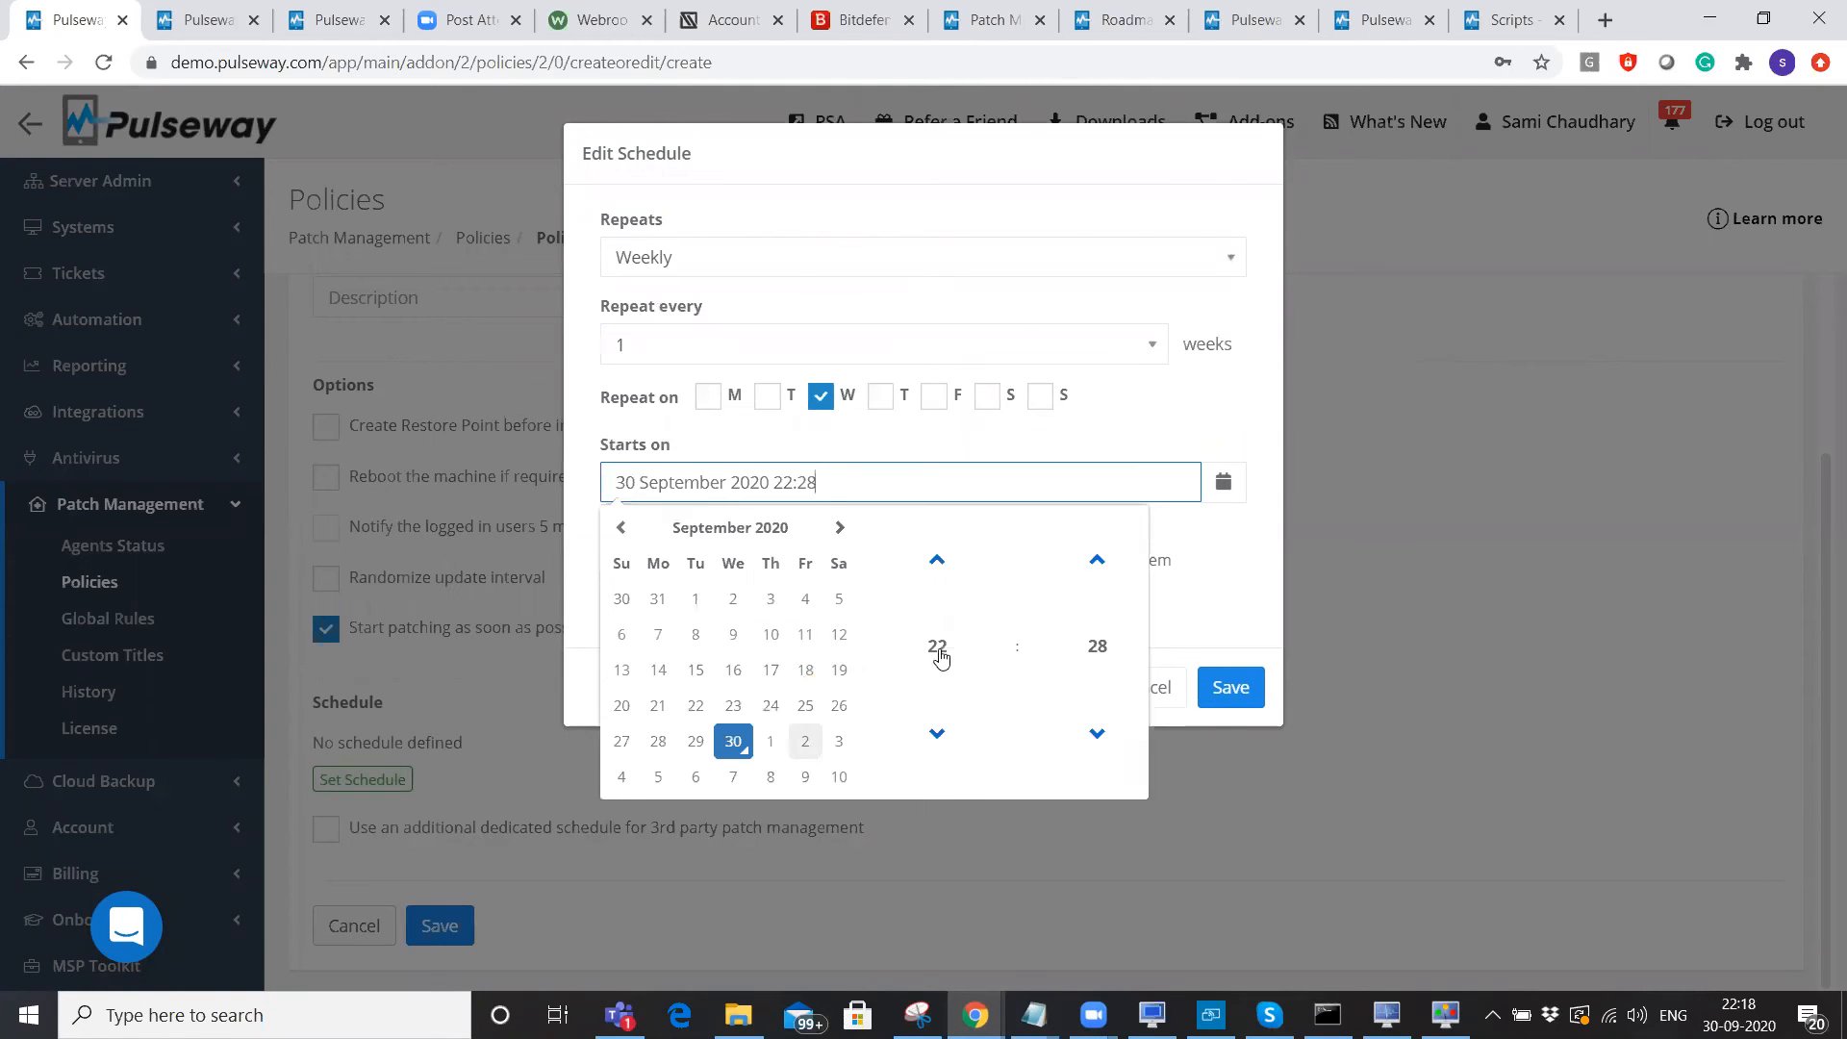
left_click(937, 645)
left_click(1218, 615)
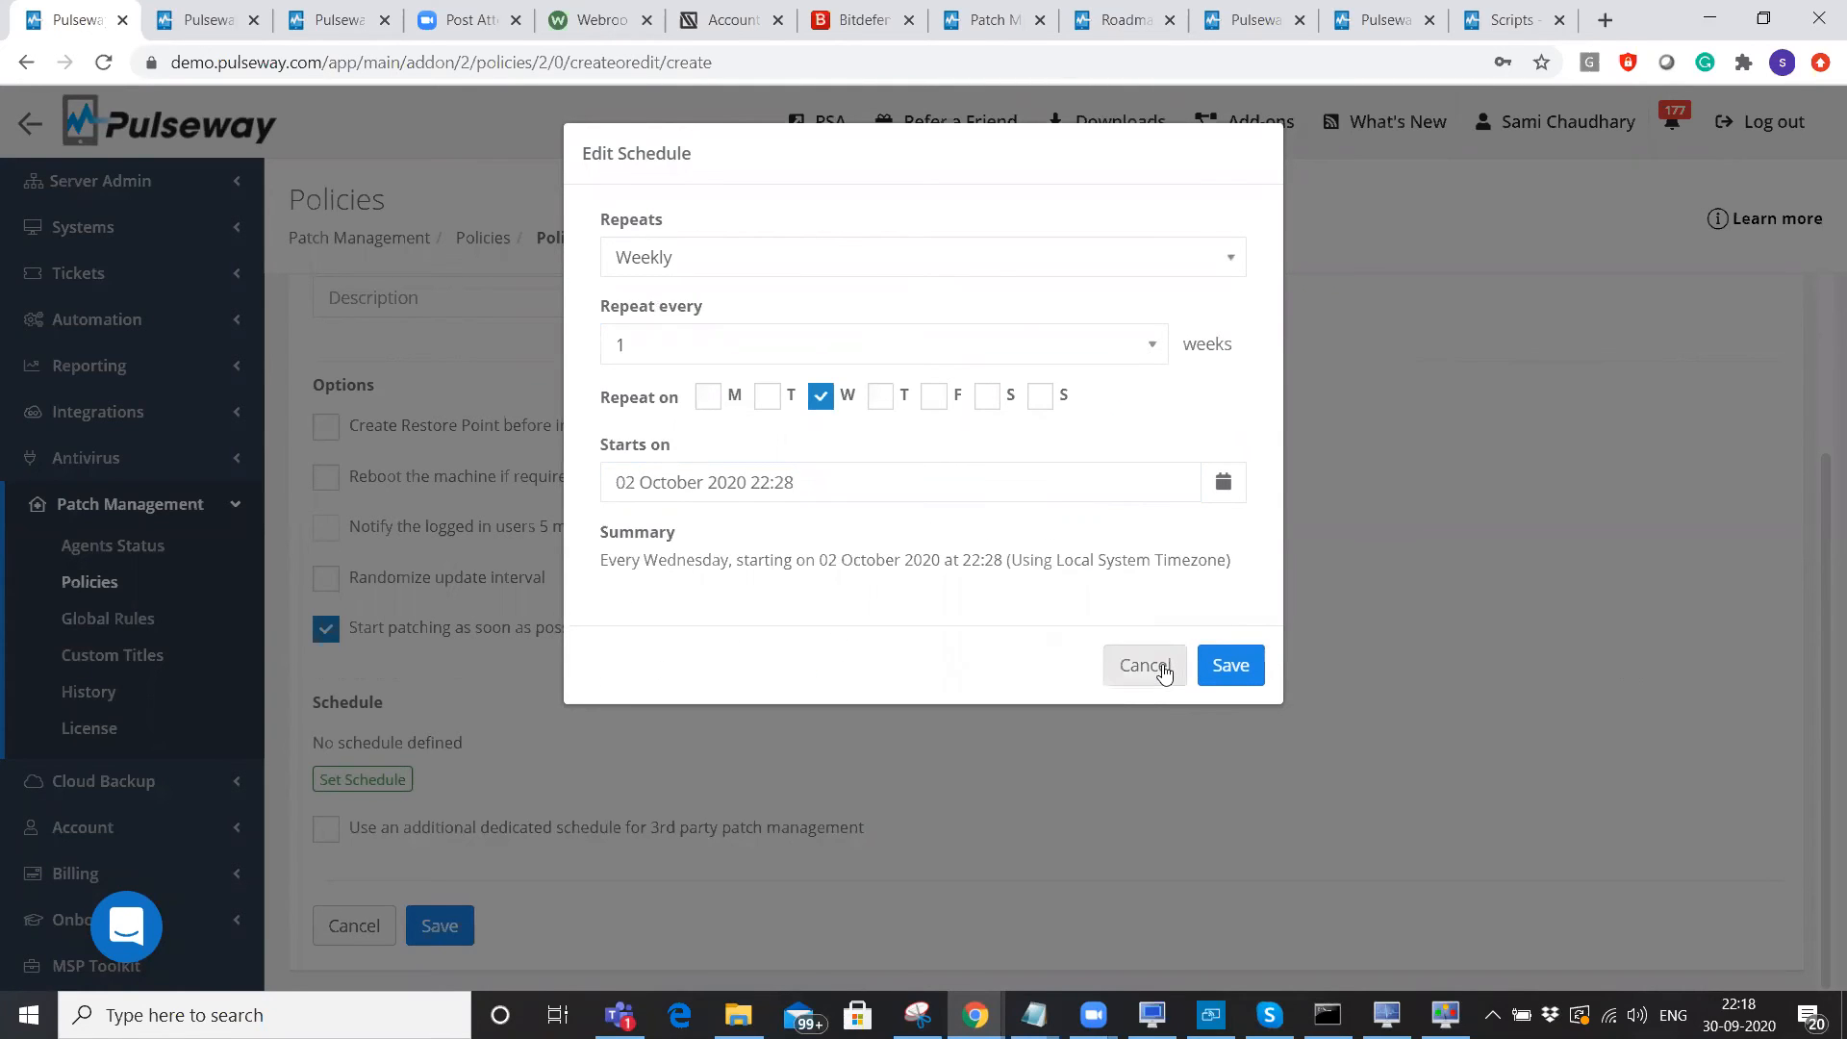
left_click(1158, 663)
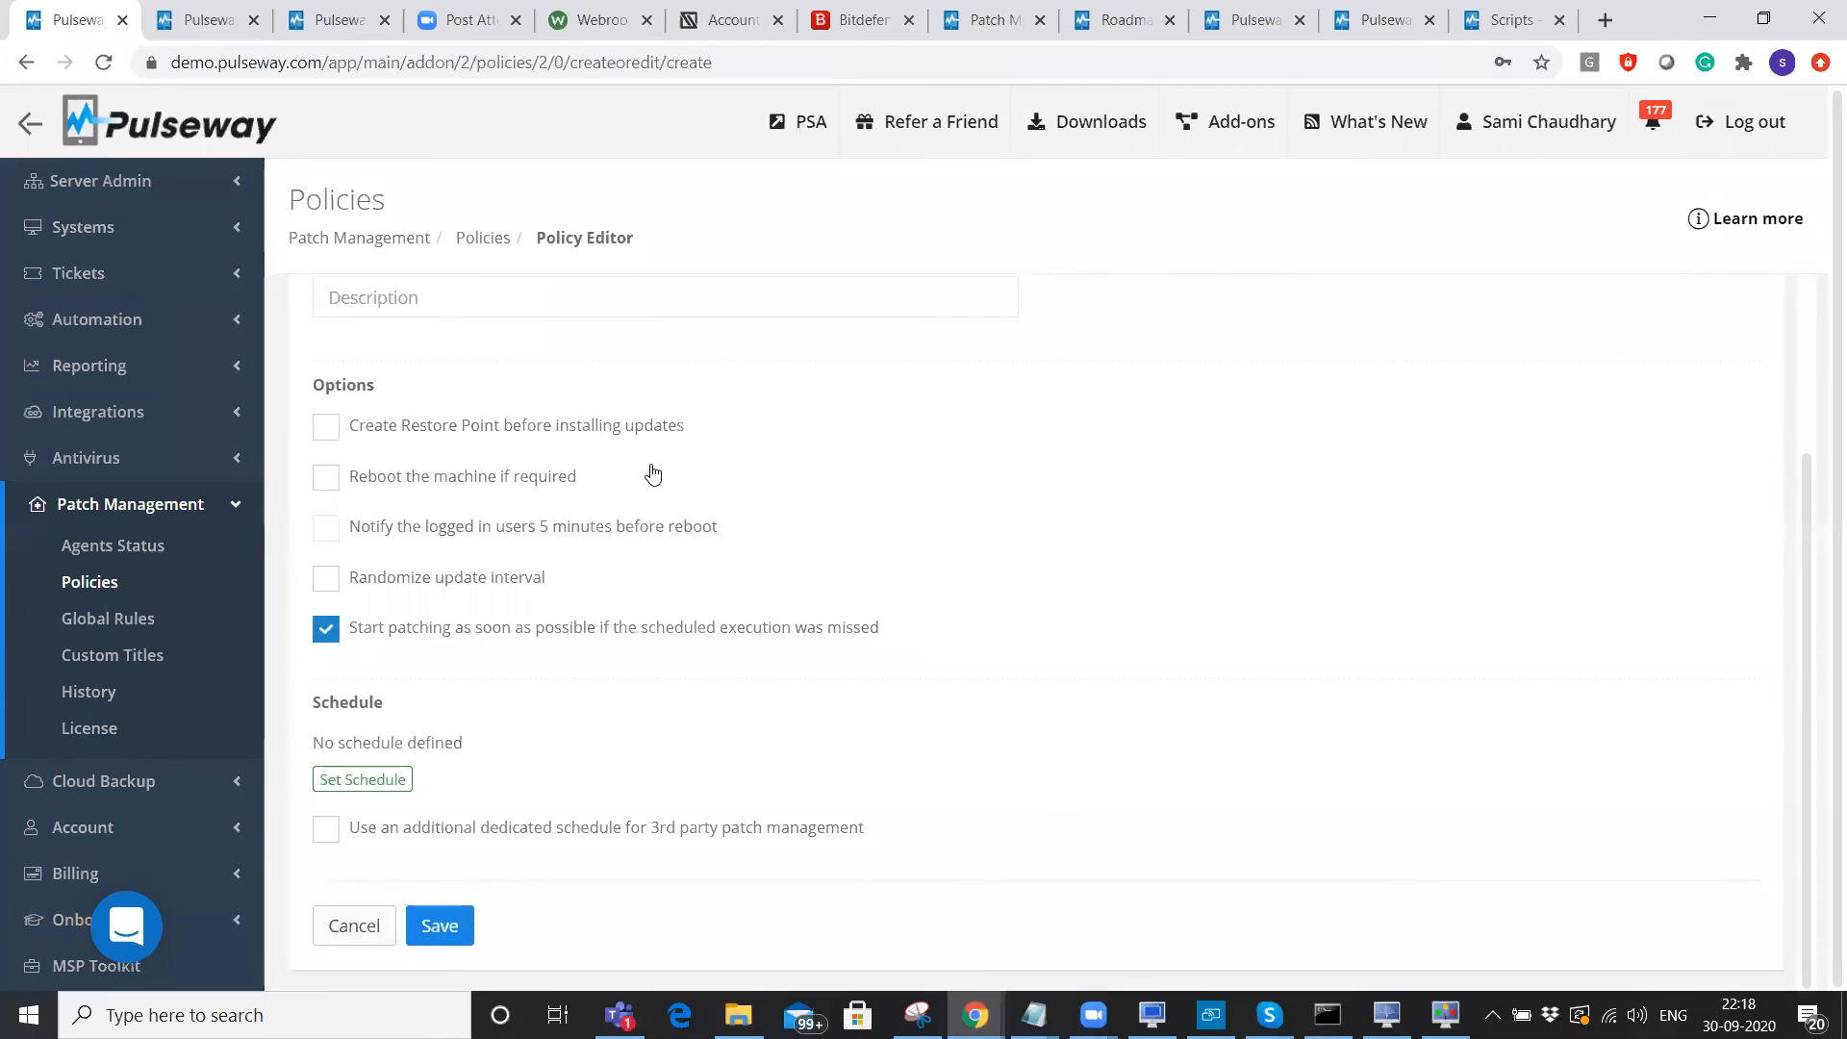
Enable a separate schedule for third-party patching and view the policy's OS Rules.
scroll(647, 475, "up", 3)
scroll(648, 544, "down", 1)
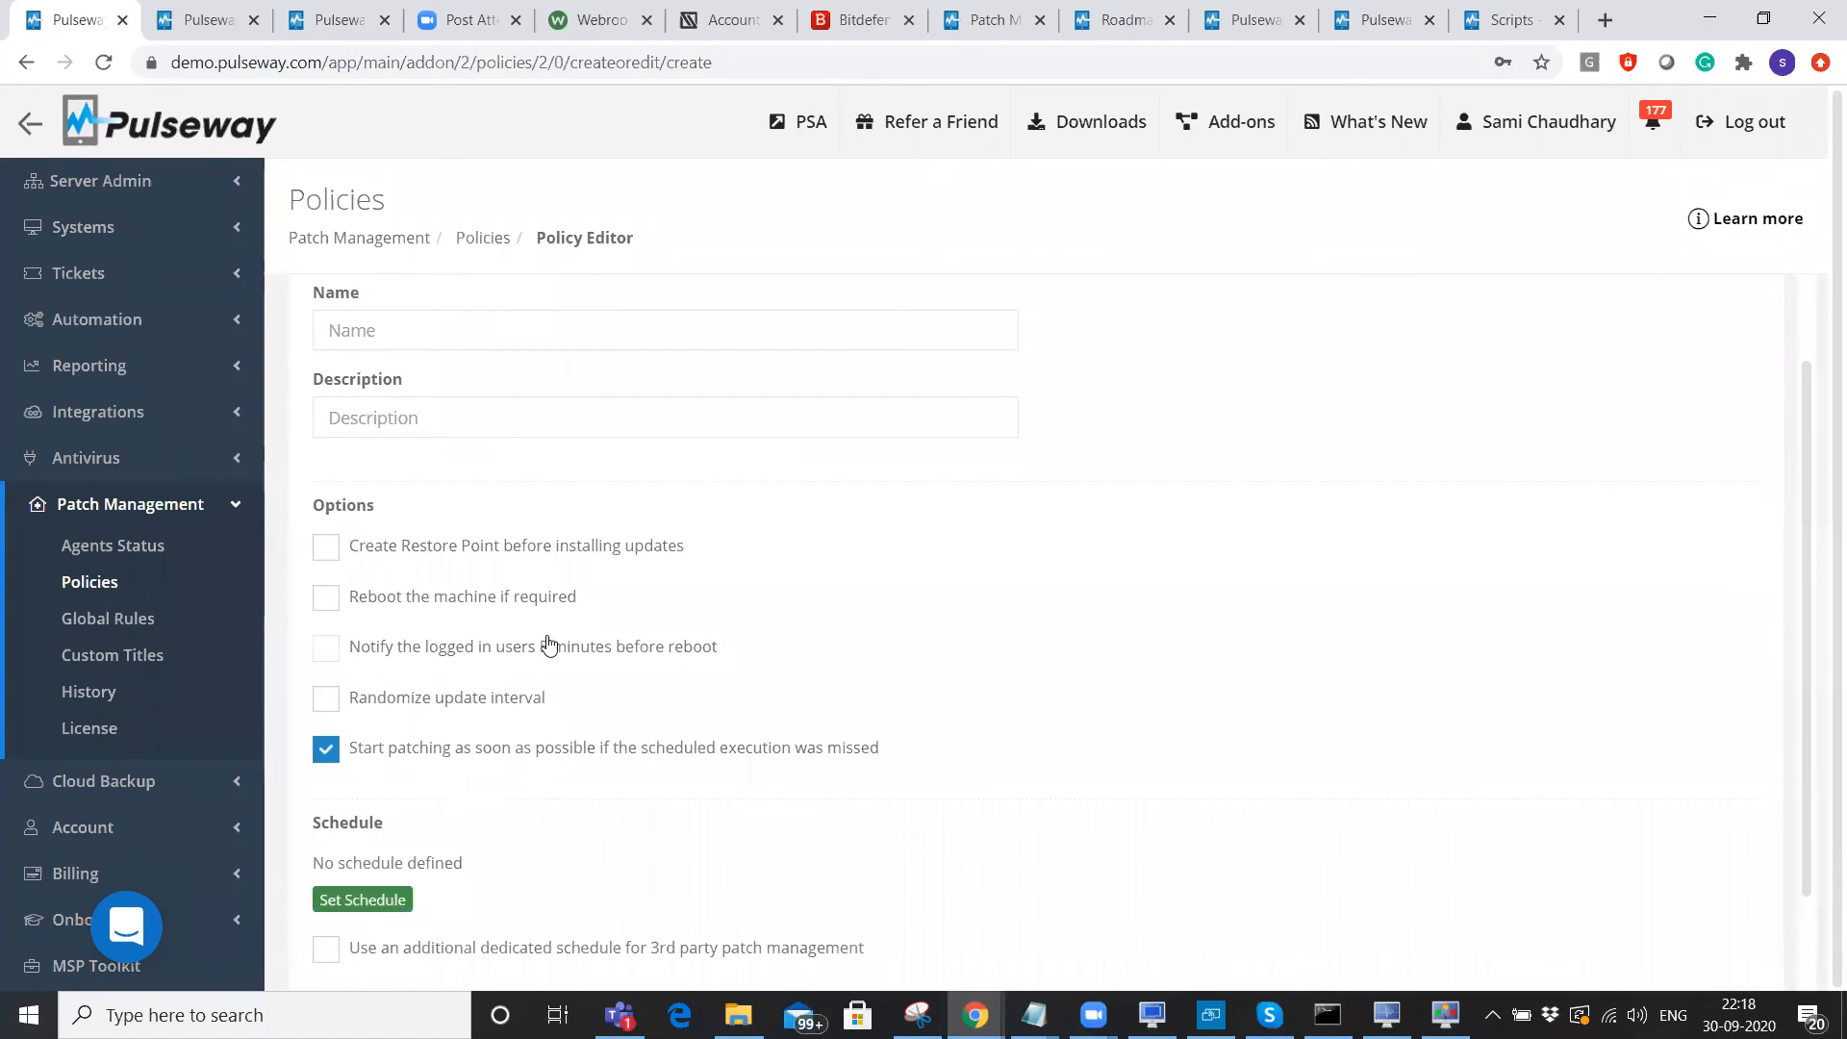
scroll(577, 709, "down", 1)
scroll(567, 717, "up", 1)
left_click(544, 952)
scroll(539, 953, "up", 1)
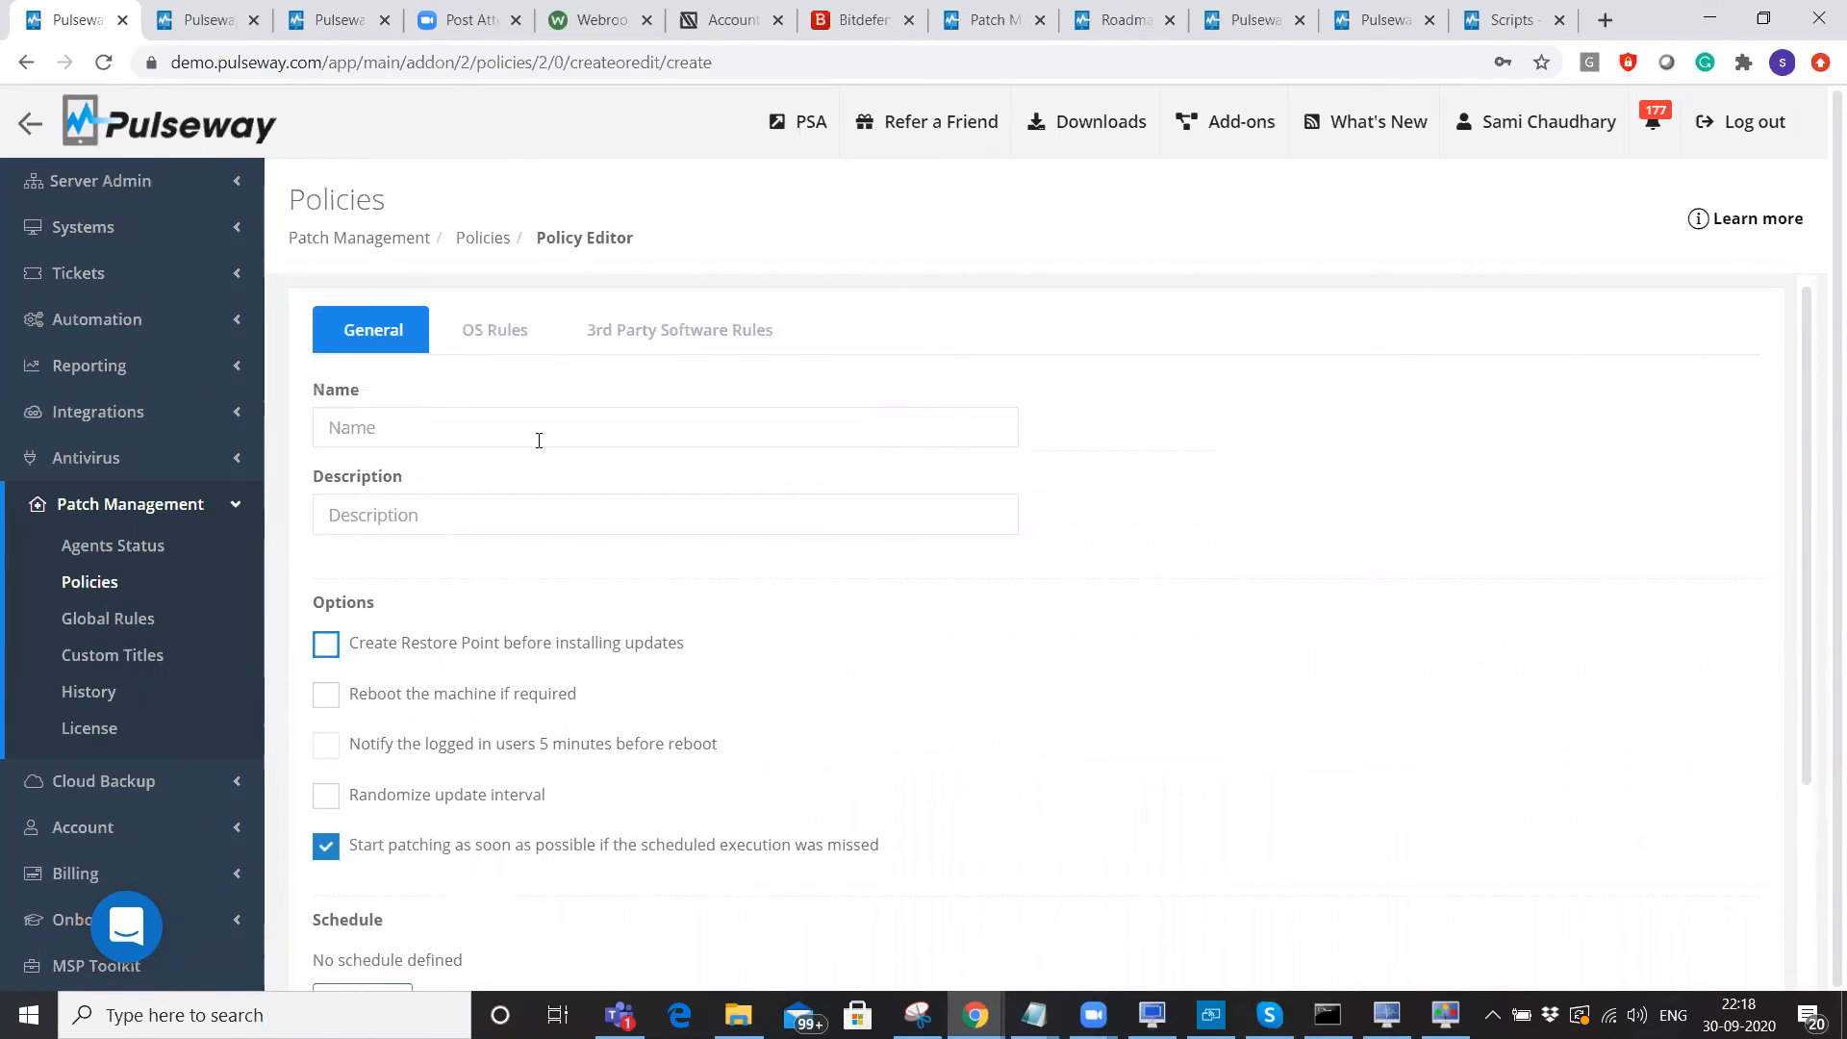
left_click(478, 348)
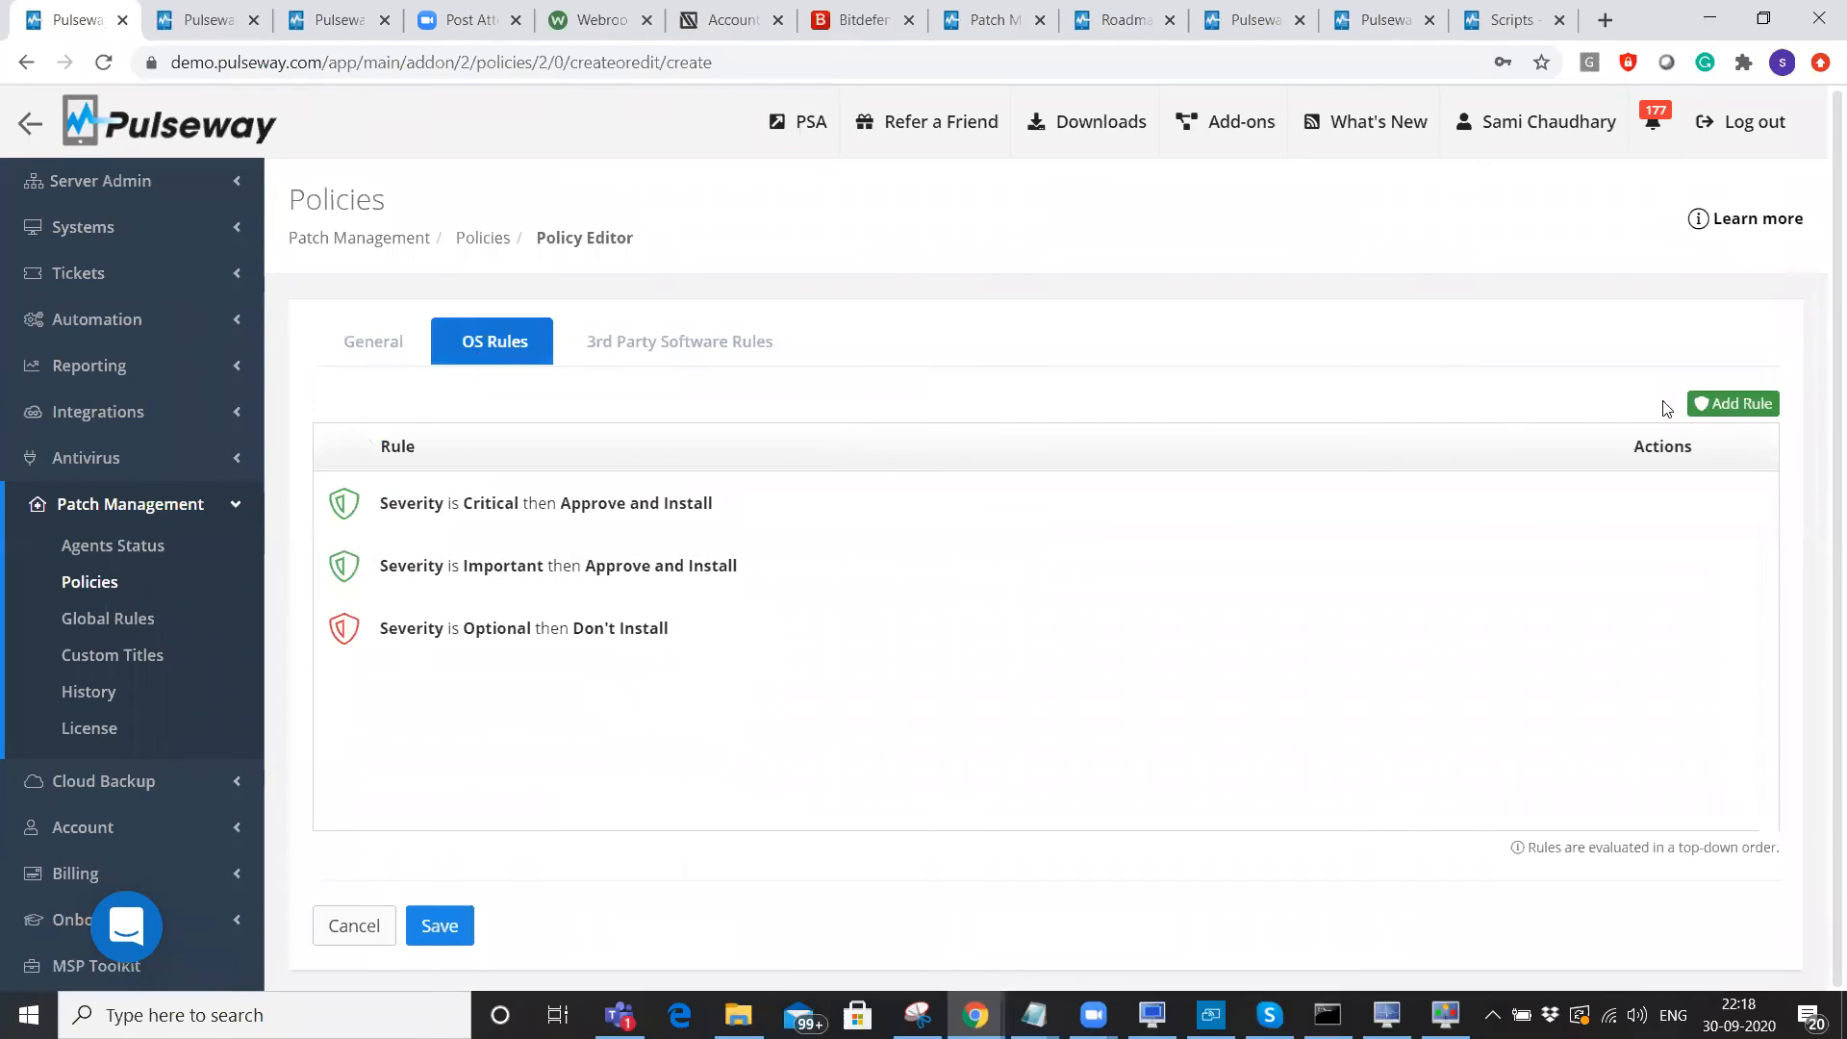
Start a new OS rule and browse its criteria, severity and action choices.
left_click(1733, 404)
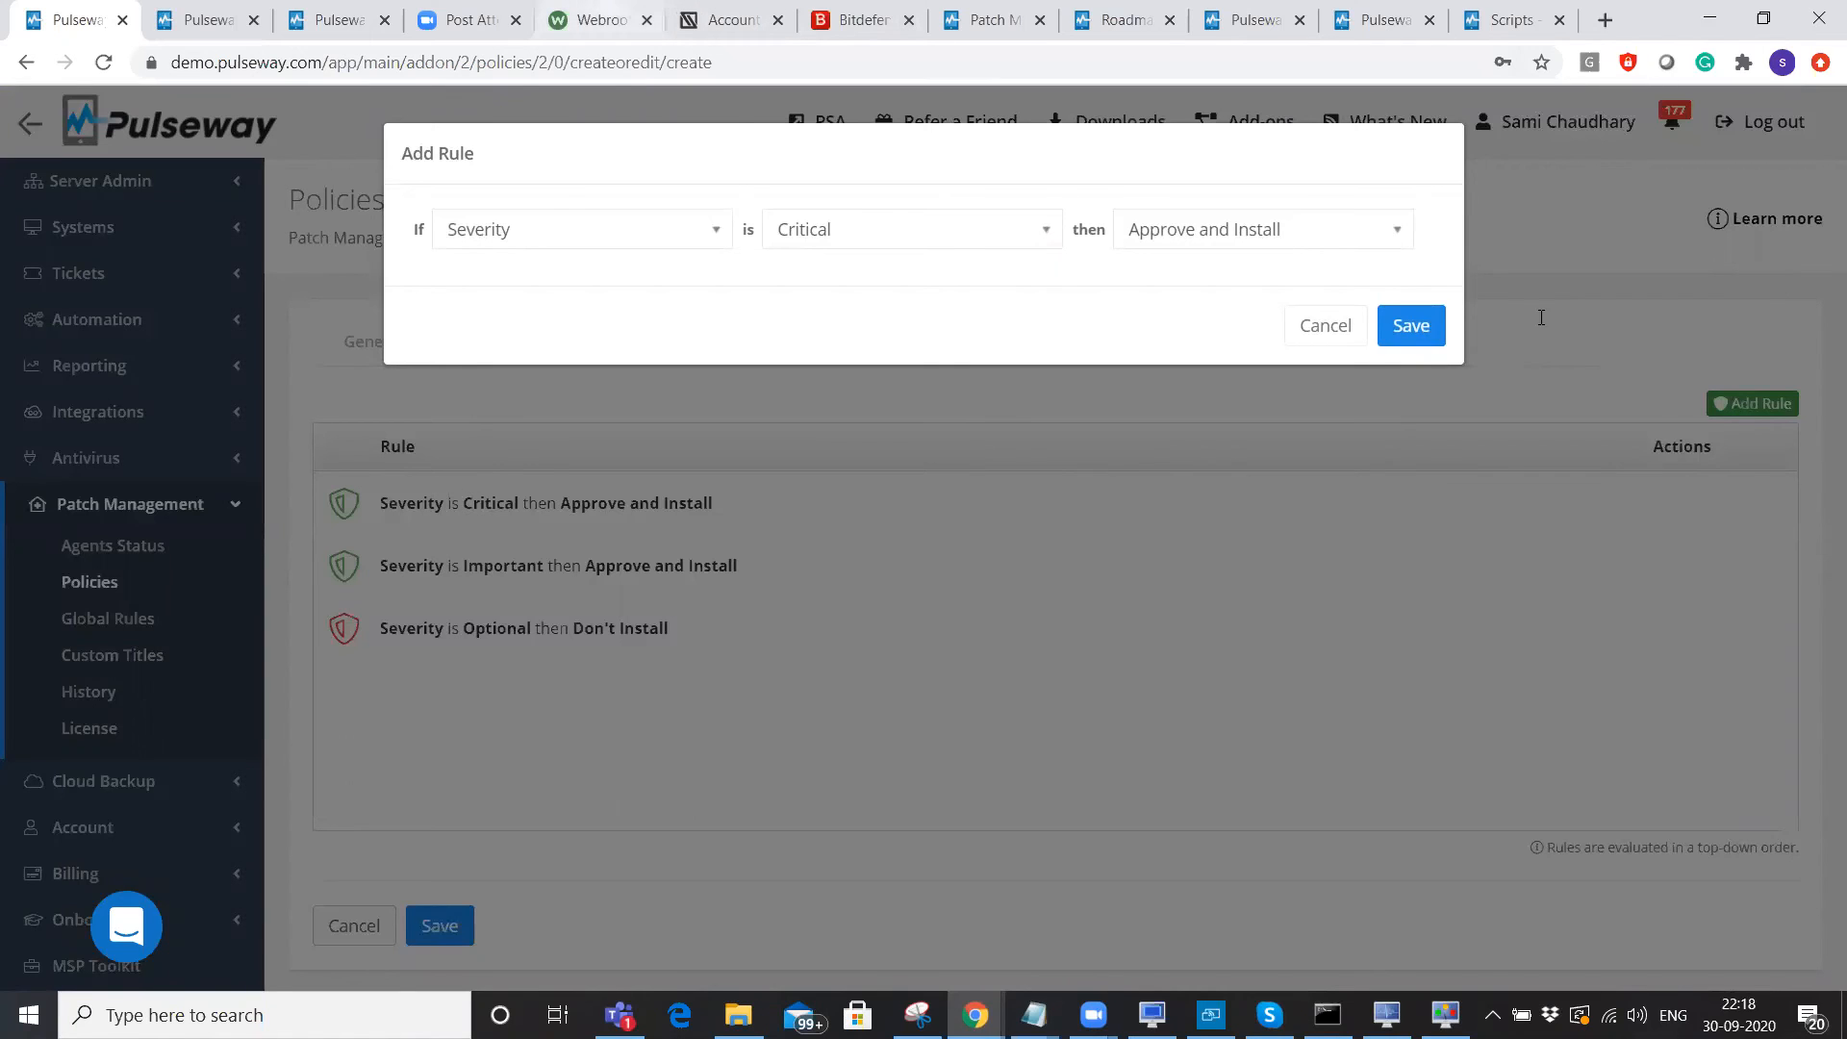
left_click(503, 234)
left_click(824, 238)
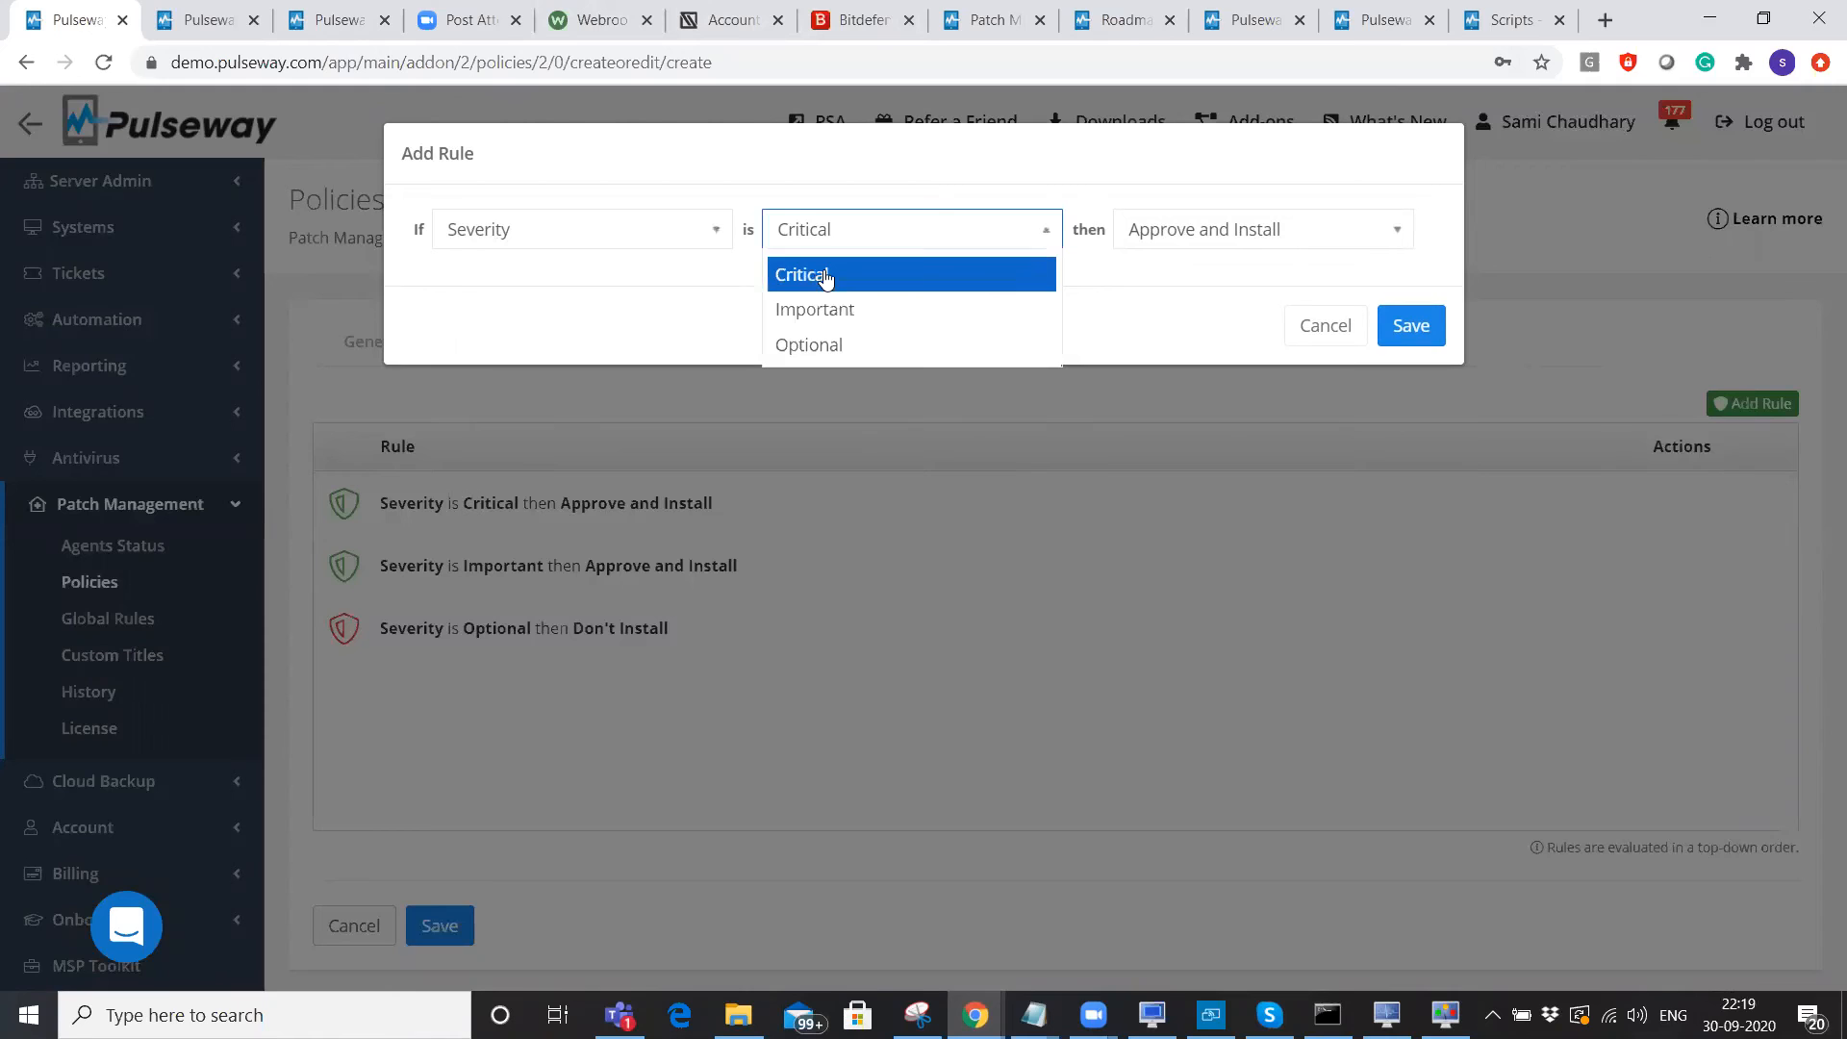
left_click(1246, 240)
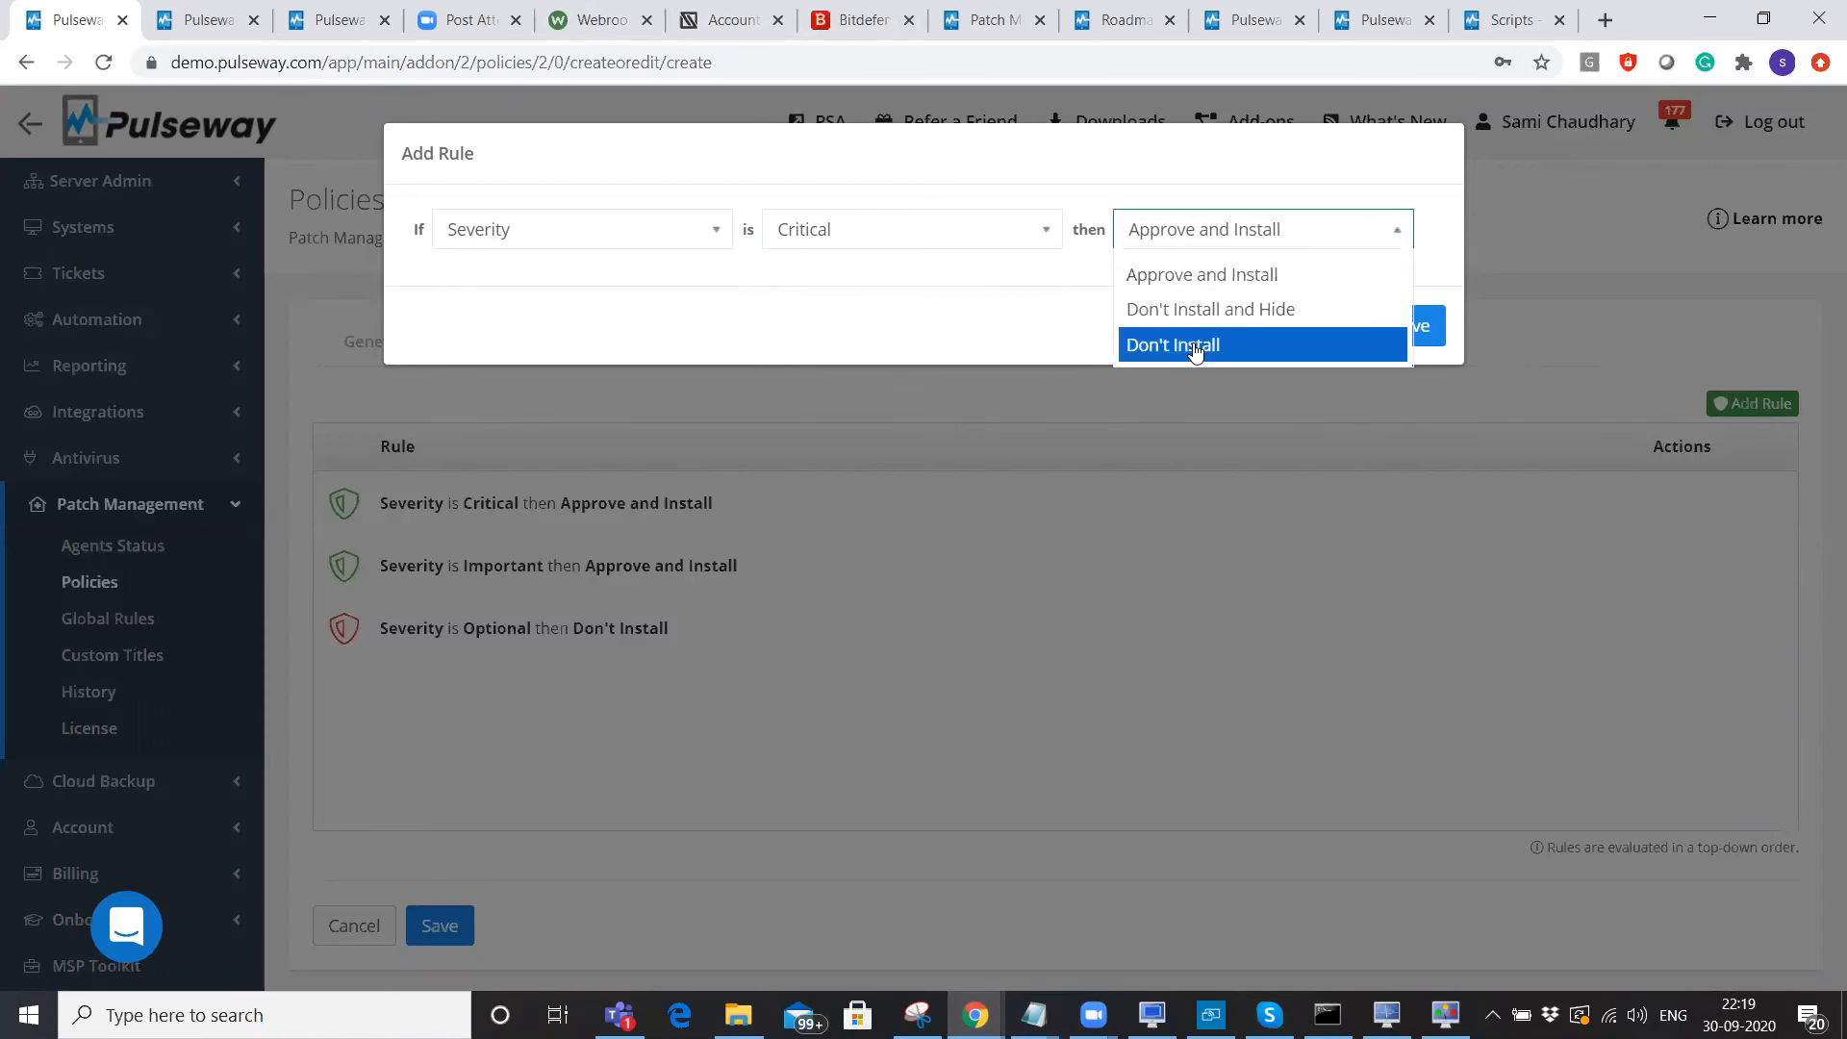
left_click(494, 227)
Try Name 'kb123456' and Description 'security' conditions, discard the rule, and view 3rd-party rules.
left_click(494, 314)
left_click(879, 231)
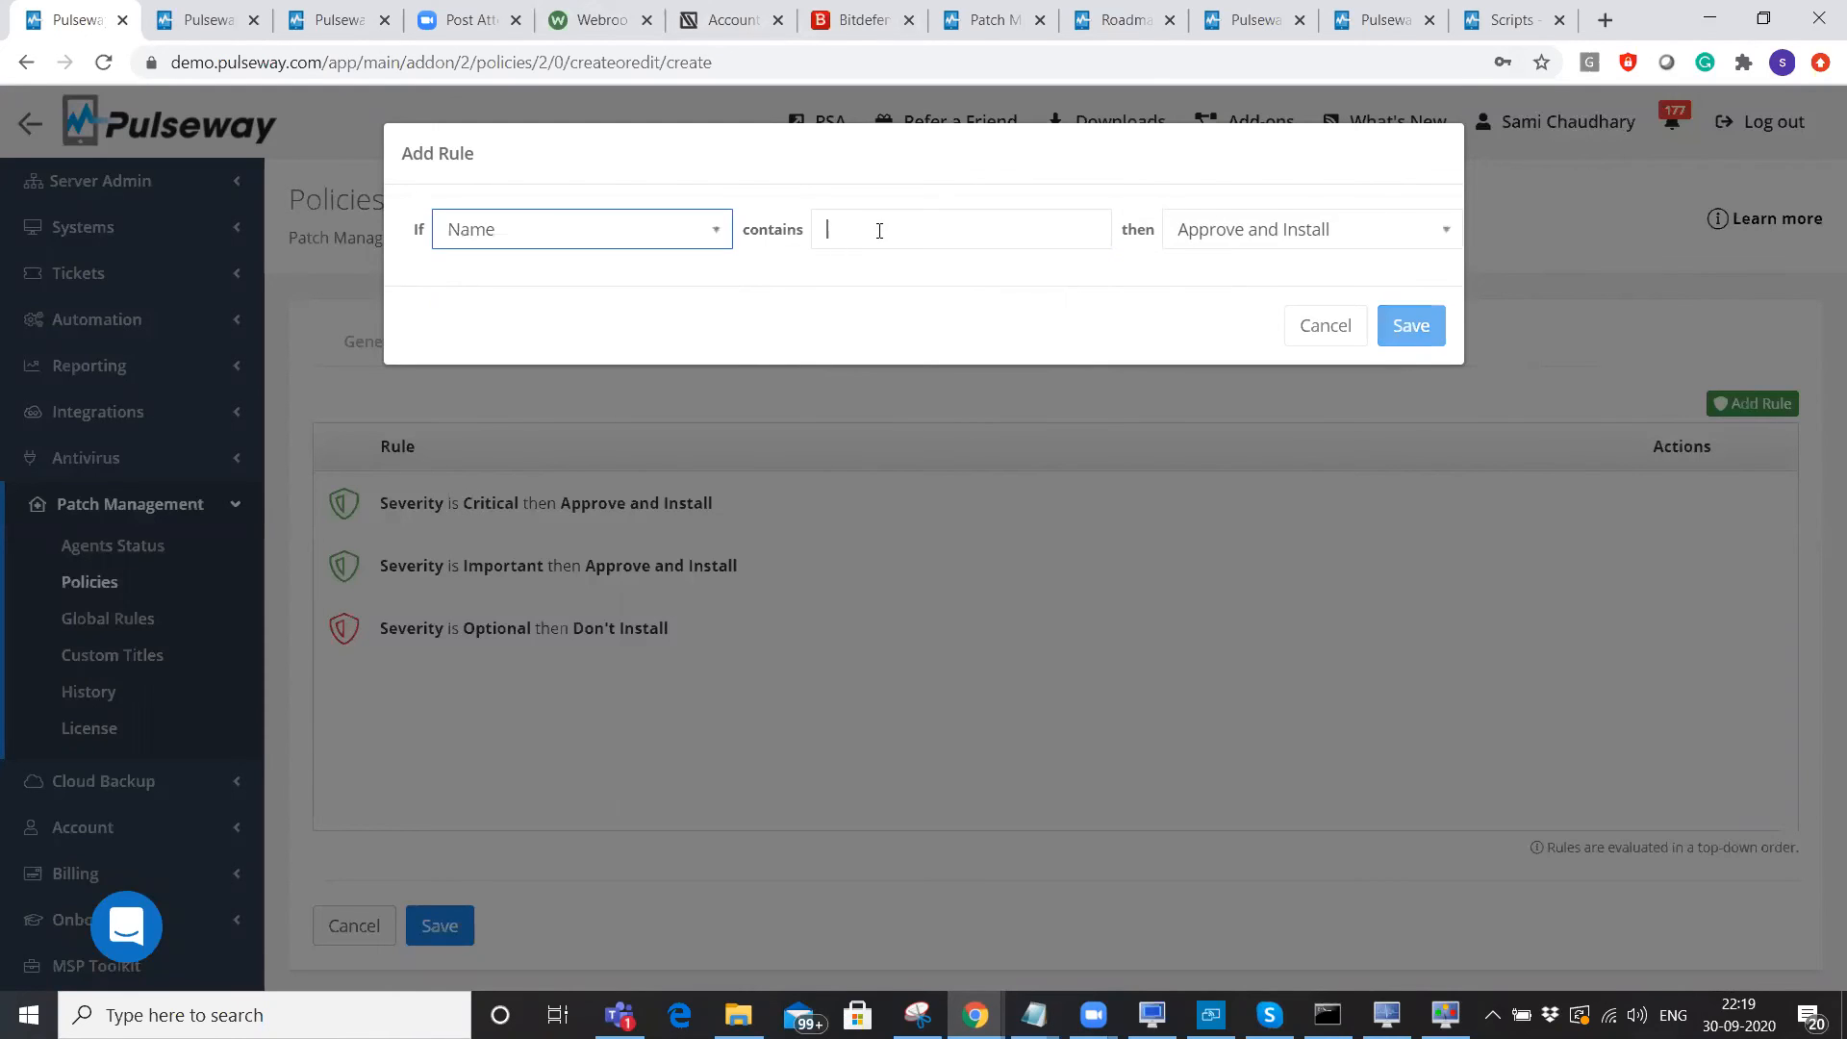
type("kb123456")
left_click(646, 229)
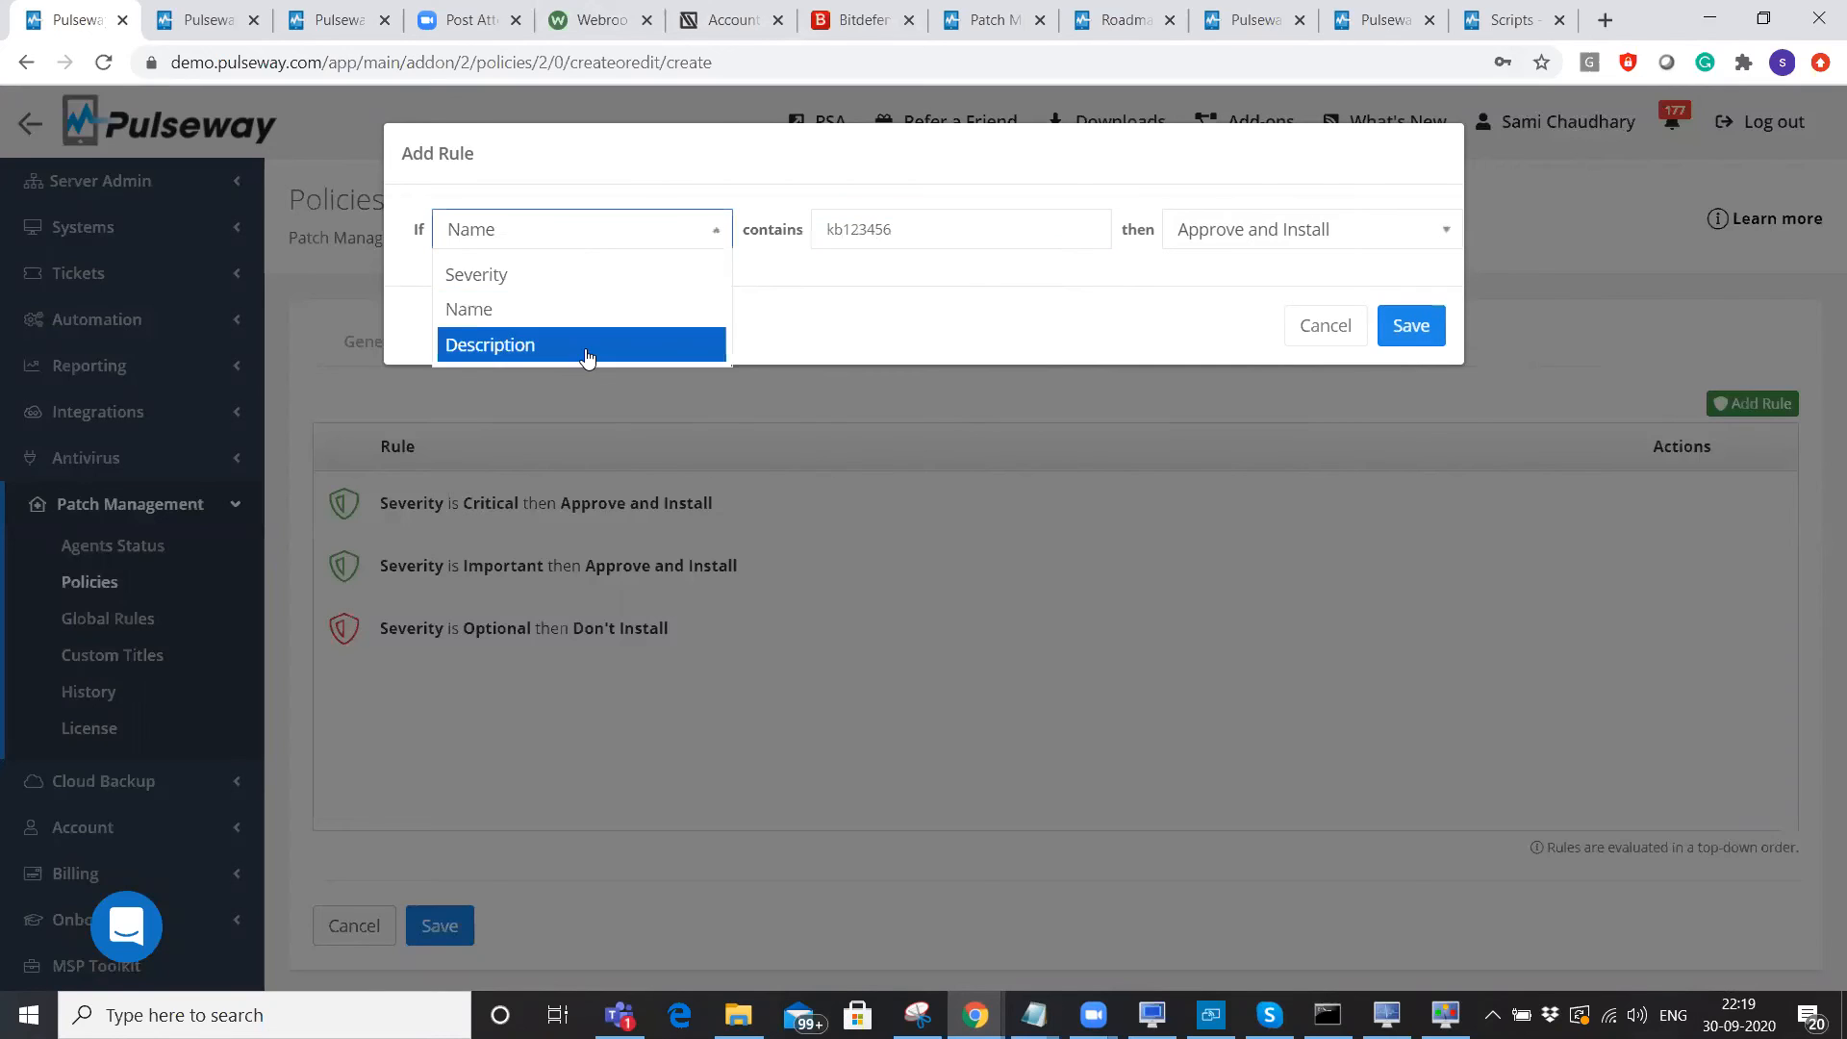
left_click(583, 346)
type("s")
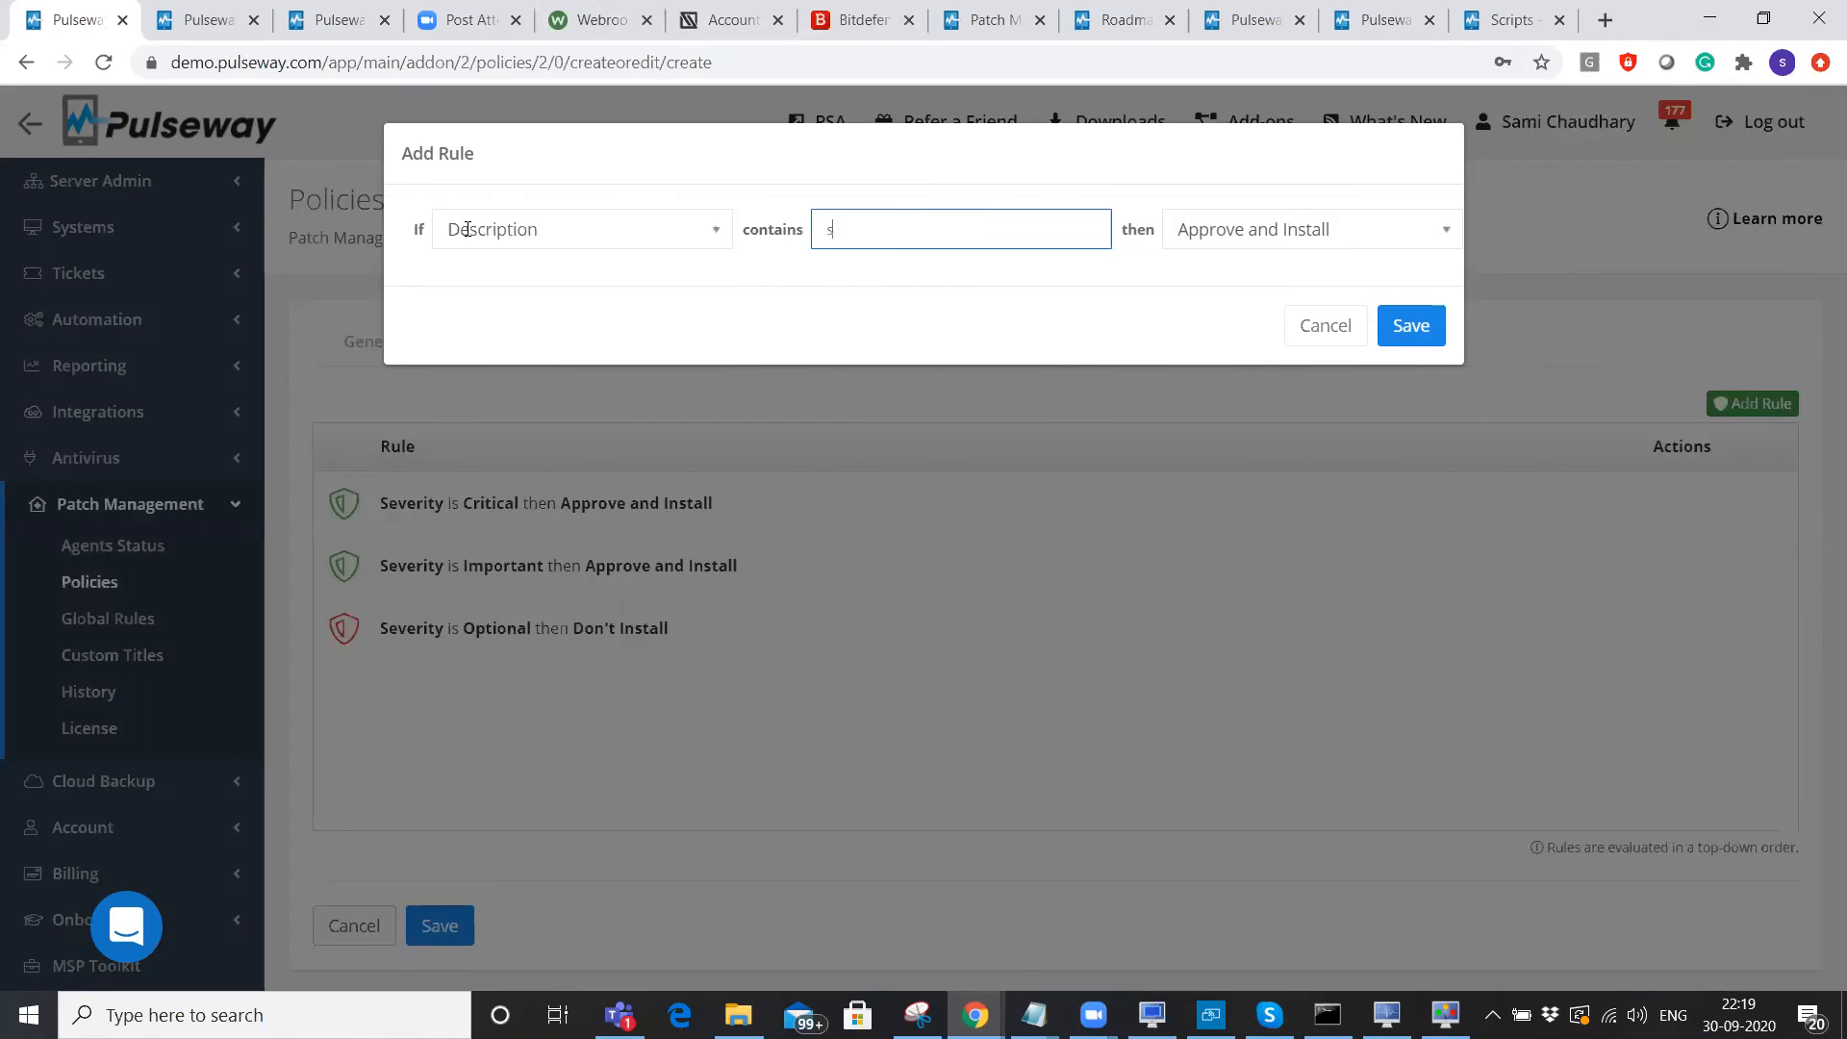
type("ecurity")
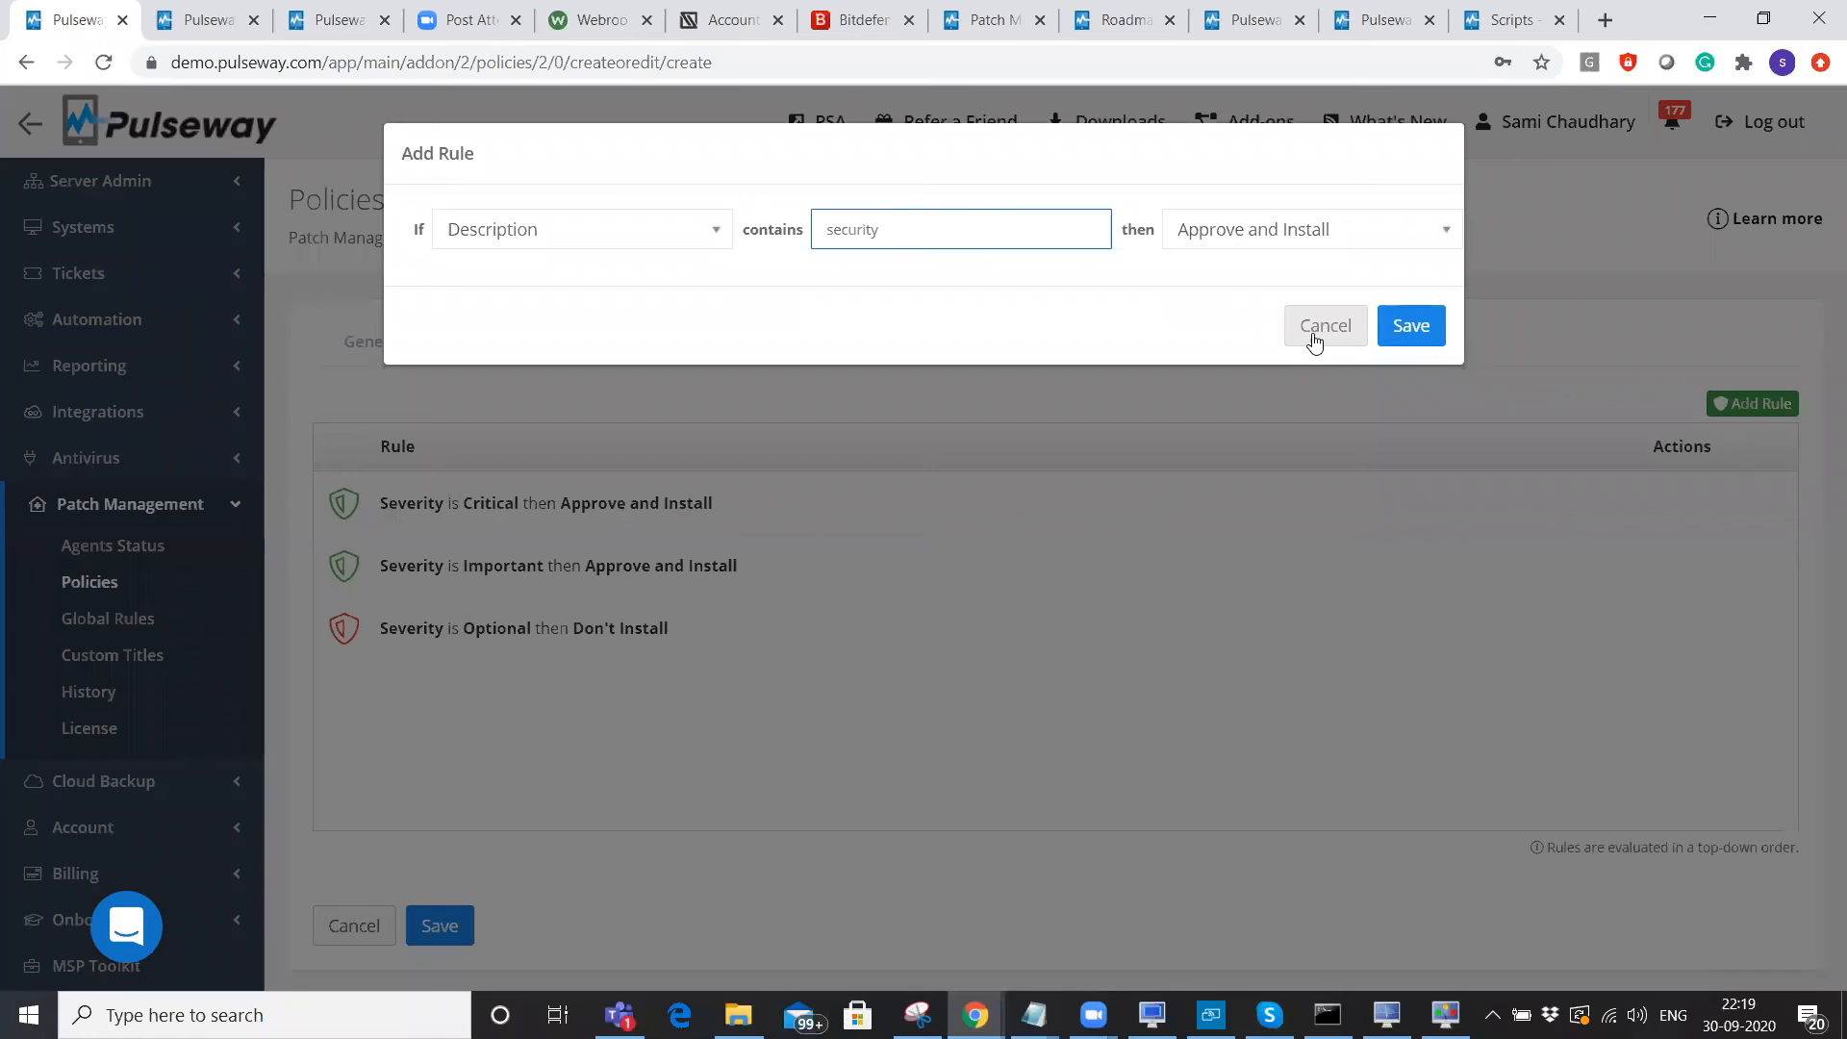
key("Escape")
left_click(654, 333)
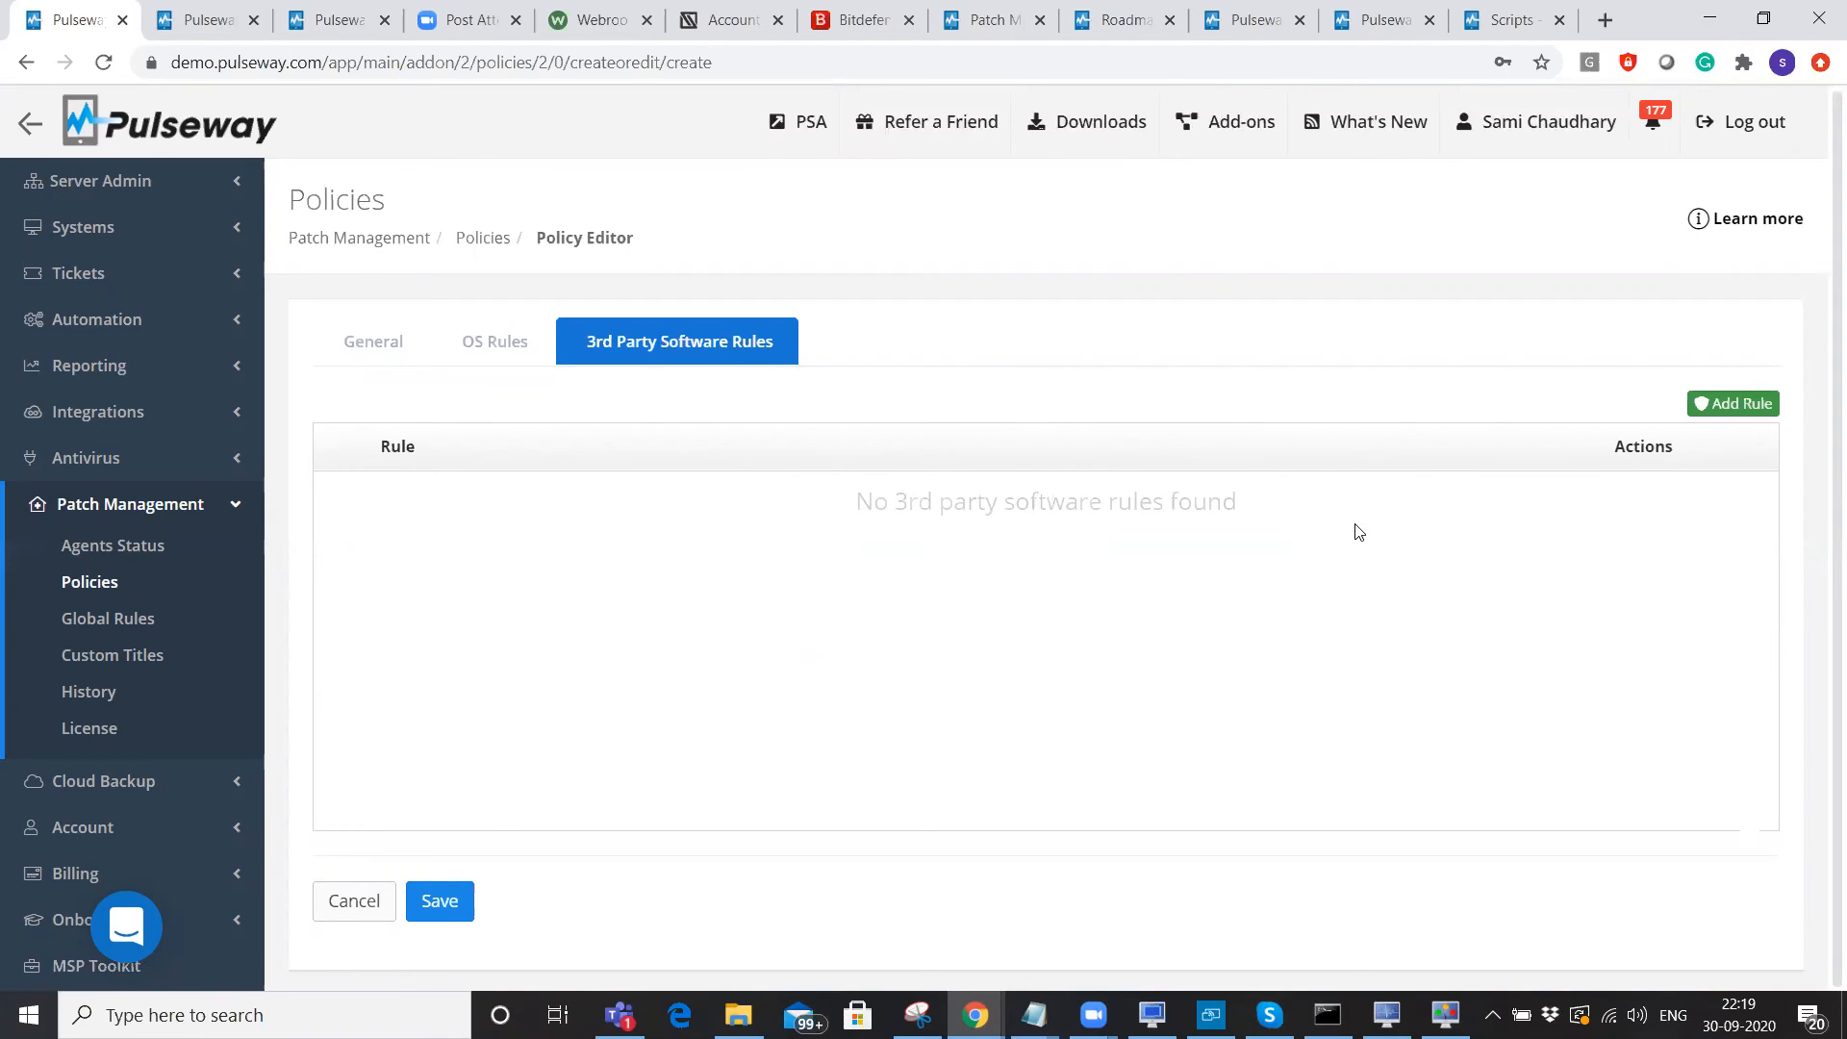
Switch to the patch.pulseway.com Supported Applications browser tab.
key("ctrl+Tab")
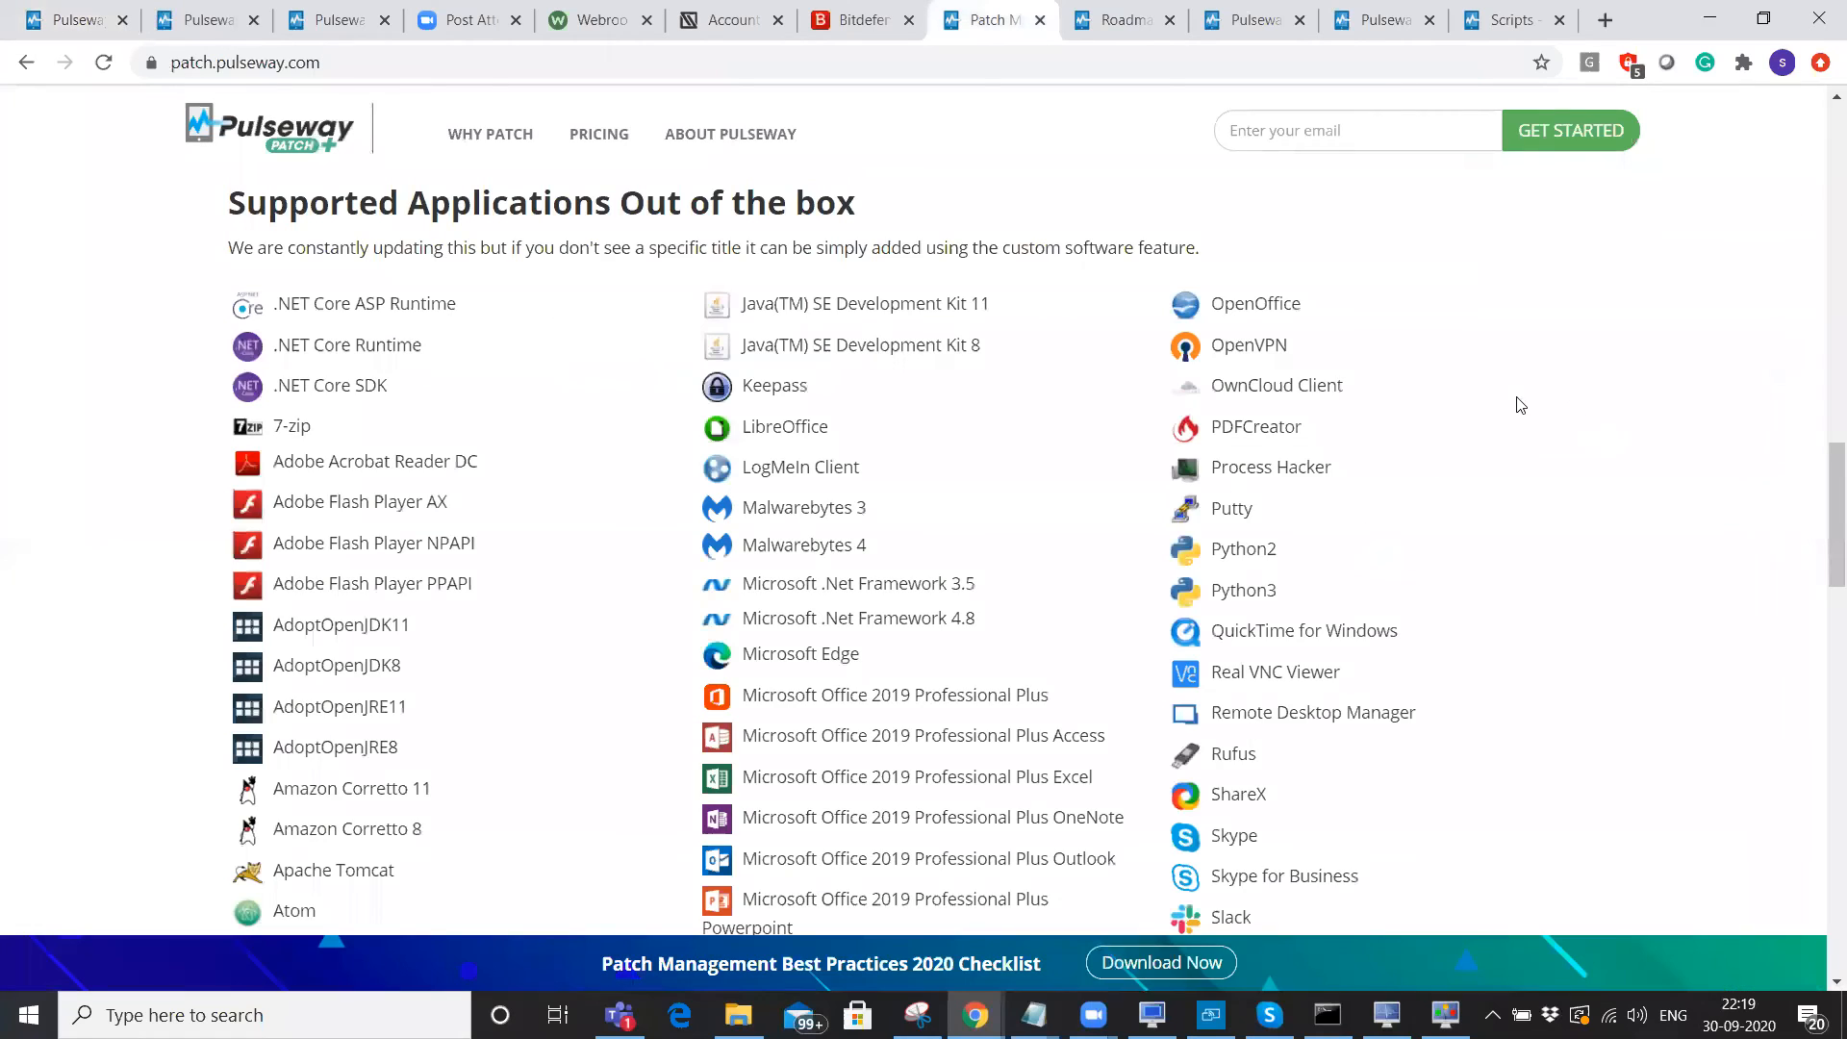
Scroll through the supported applications list, then return to the Pulseway policy editor tab.
scroll(1555, 444, "down", 3)
scroll(1555, 448, "down", 4)
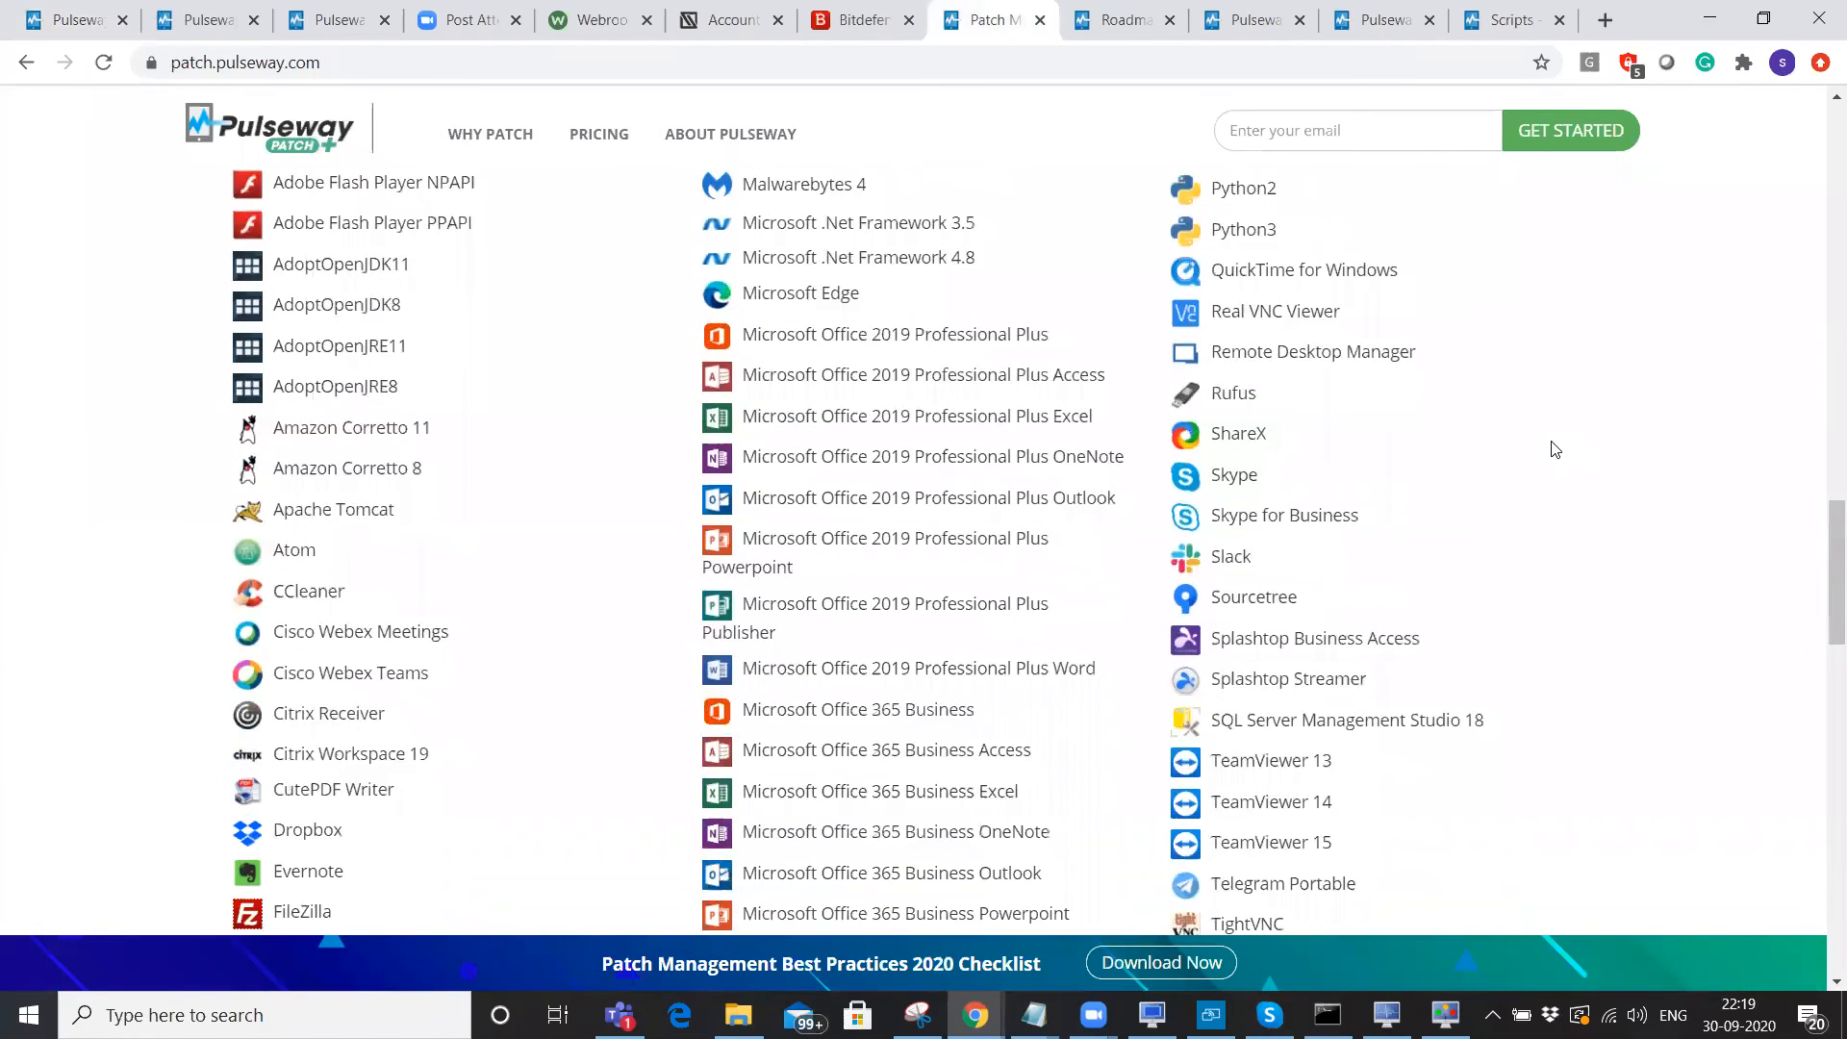
scroll(1555, 448, "down", 2)
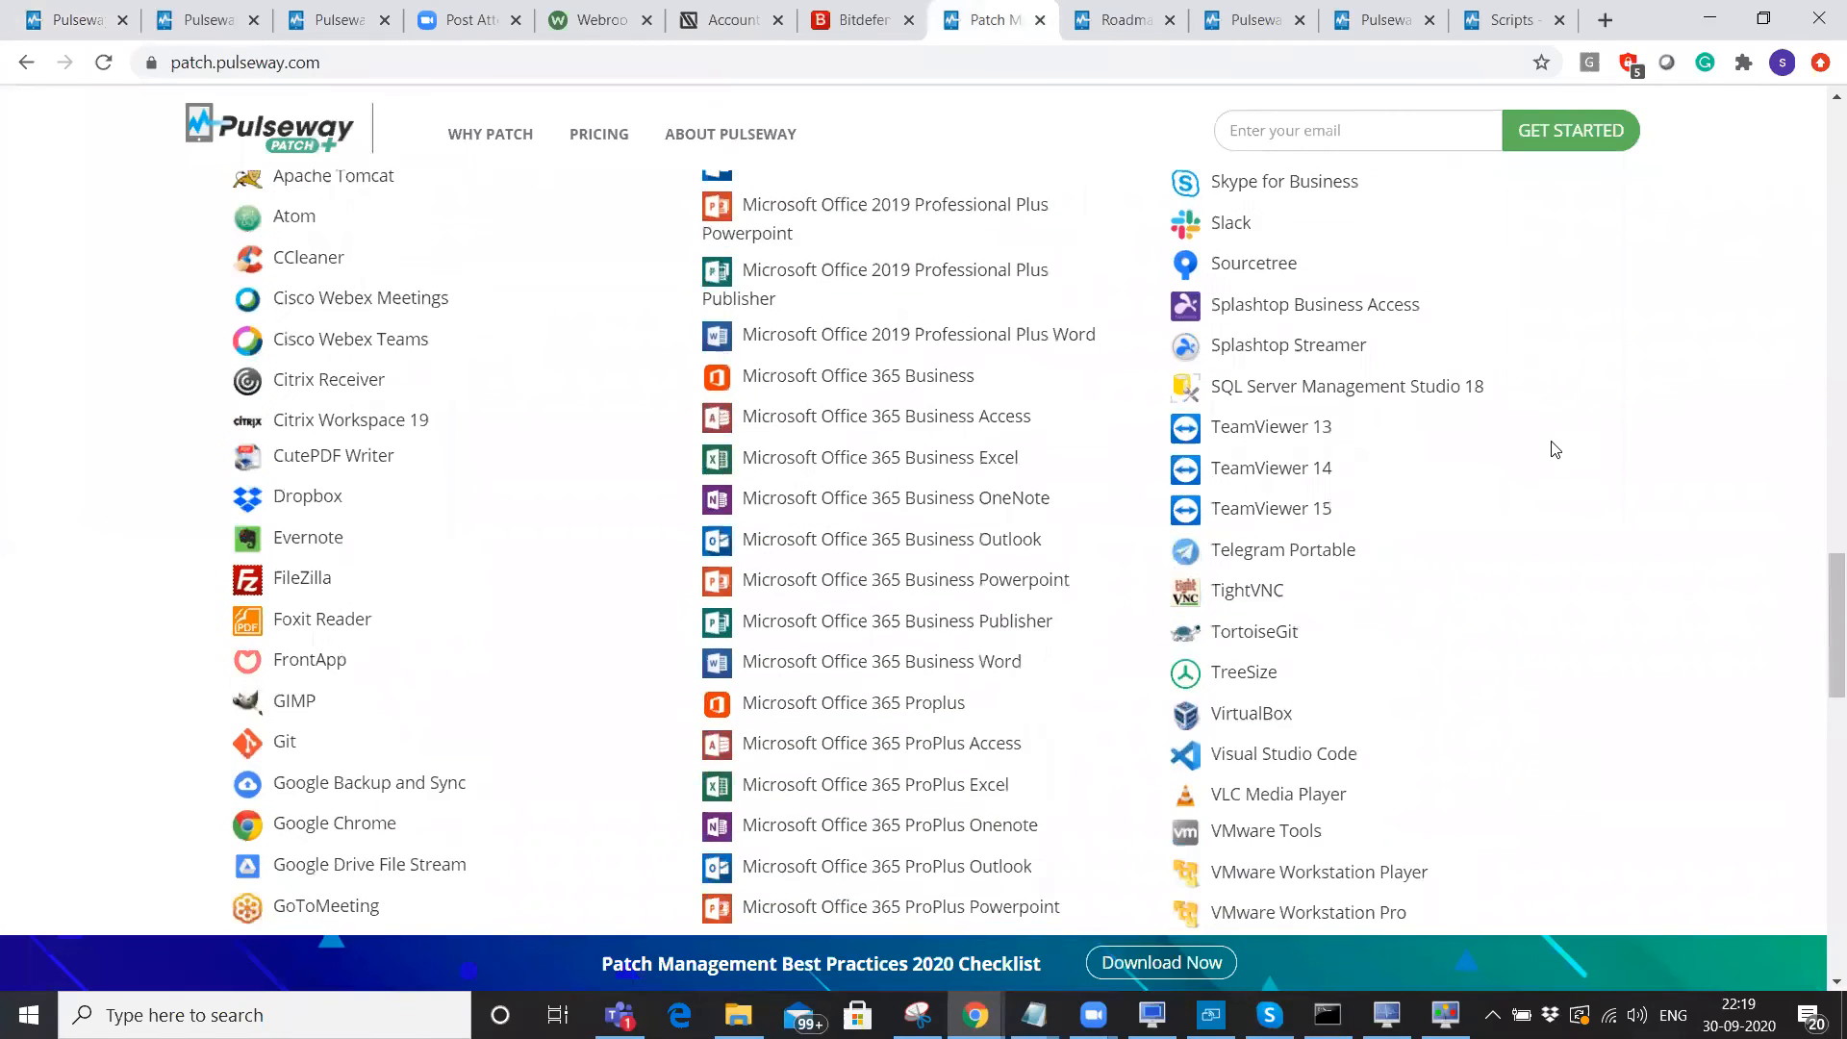
scroll(1556, 448, "down", 3)
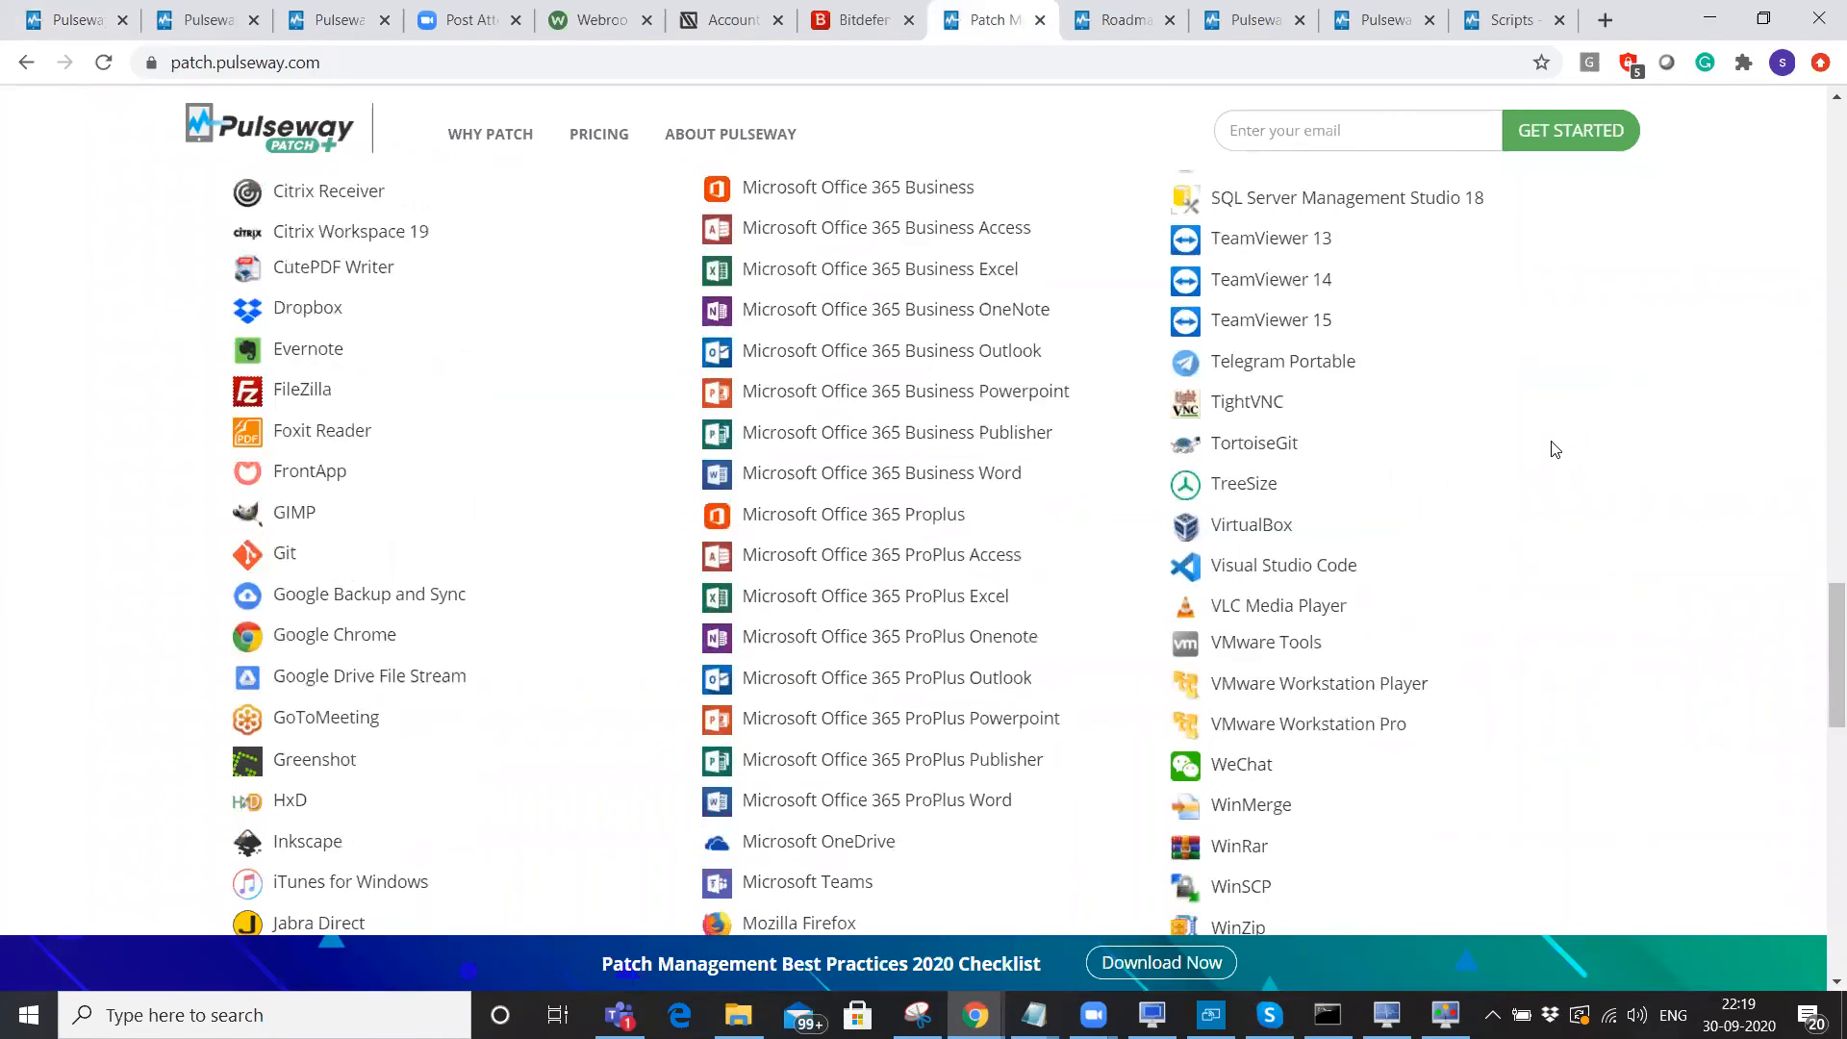
left_click(123, 12)
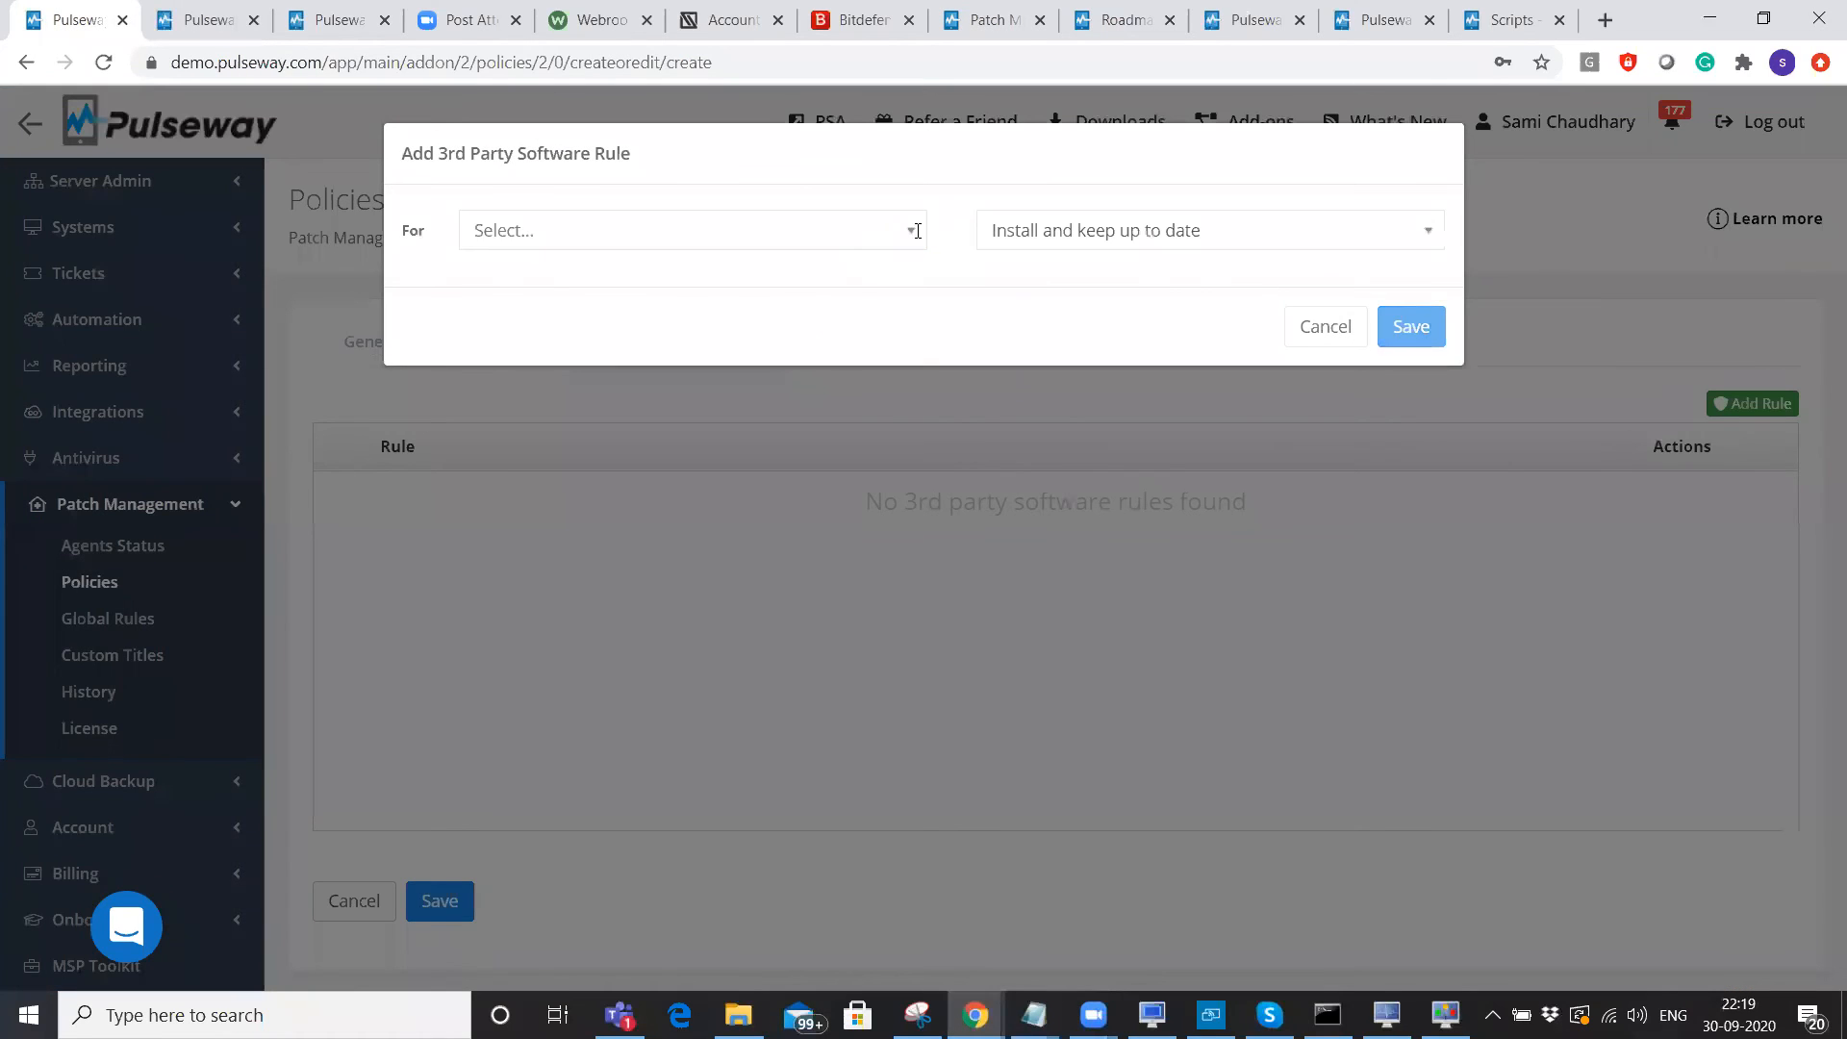
Preview a CCleaner rule's version 5.72, supported Windows versions and actions, then cancel it.
left_click(910, 229)
left_click_drag(915, 295, 917, 346)
left_click(742, 449)
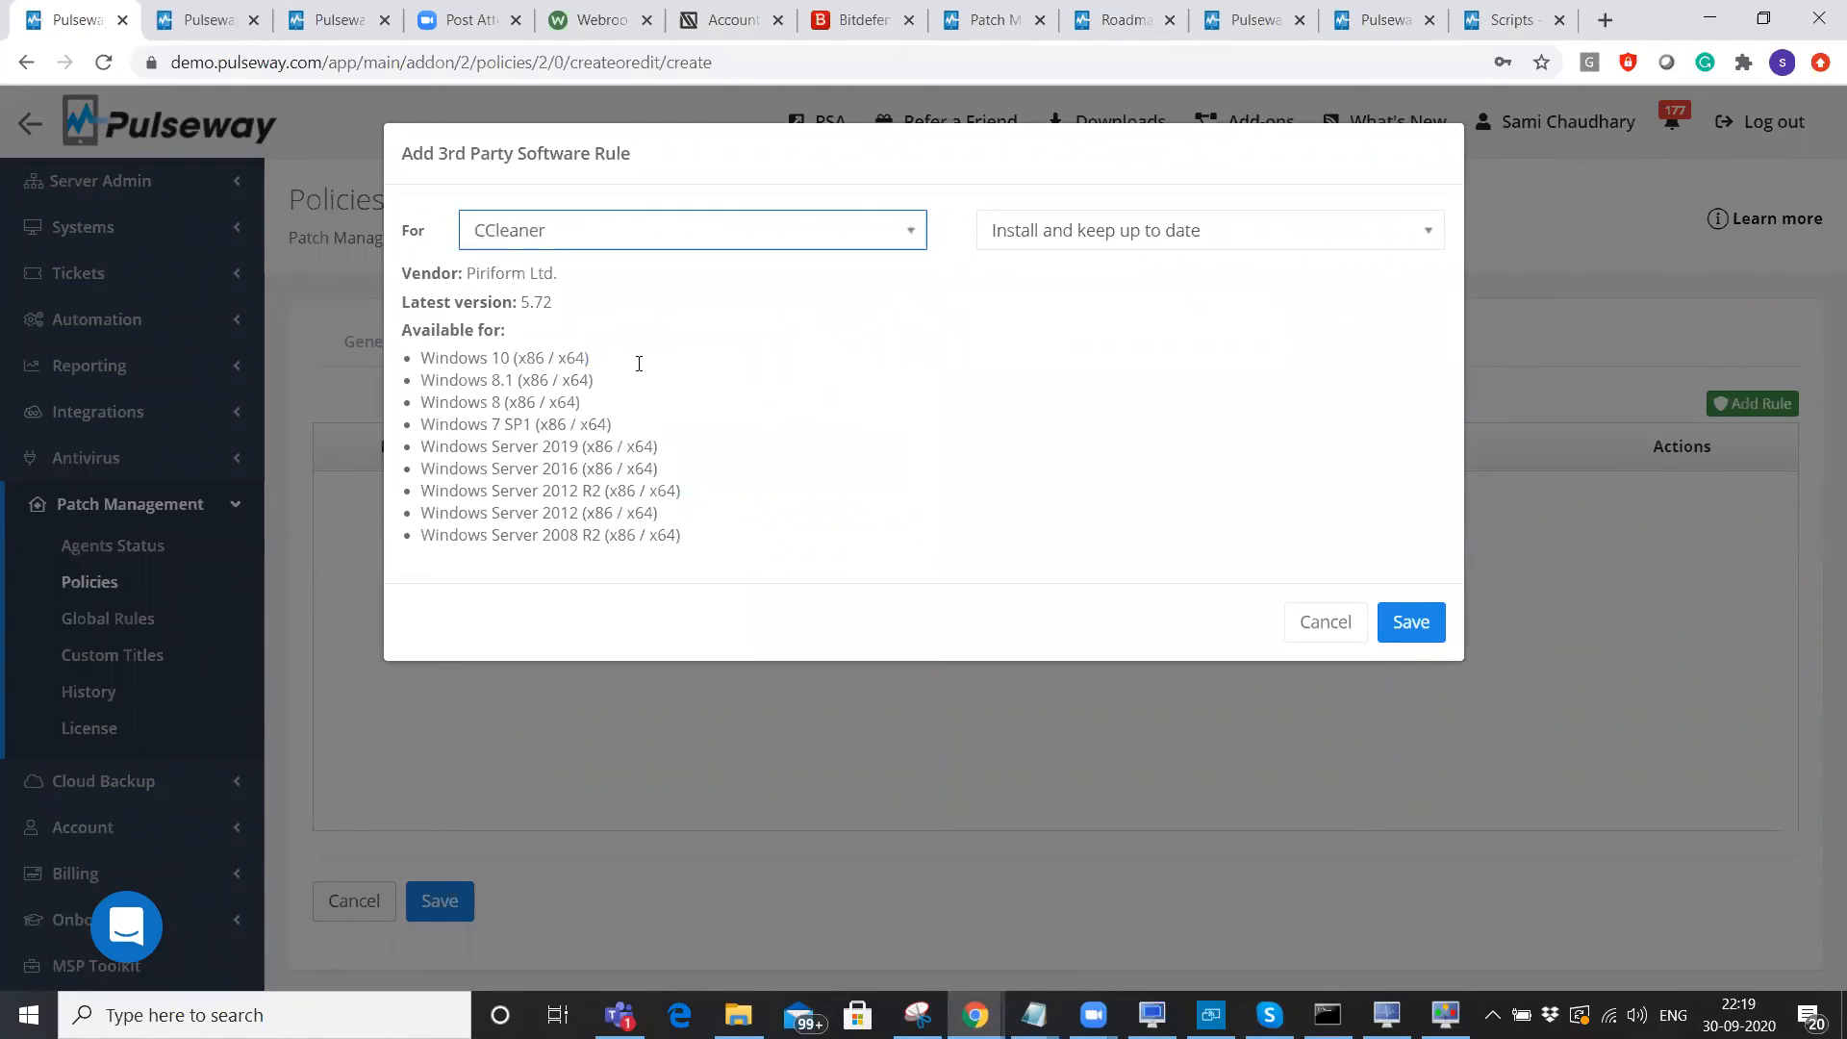
left_click_drag(464, 302, 602, 309)
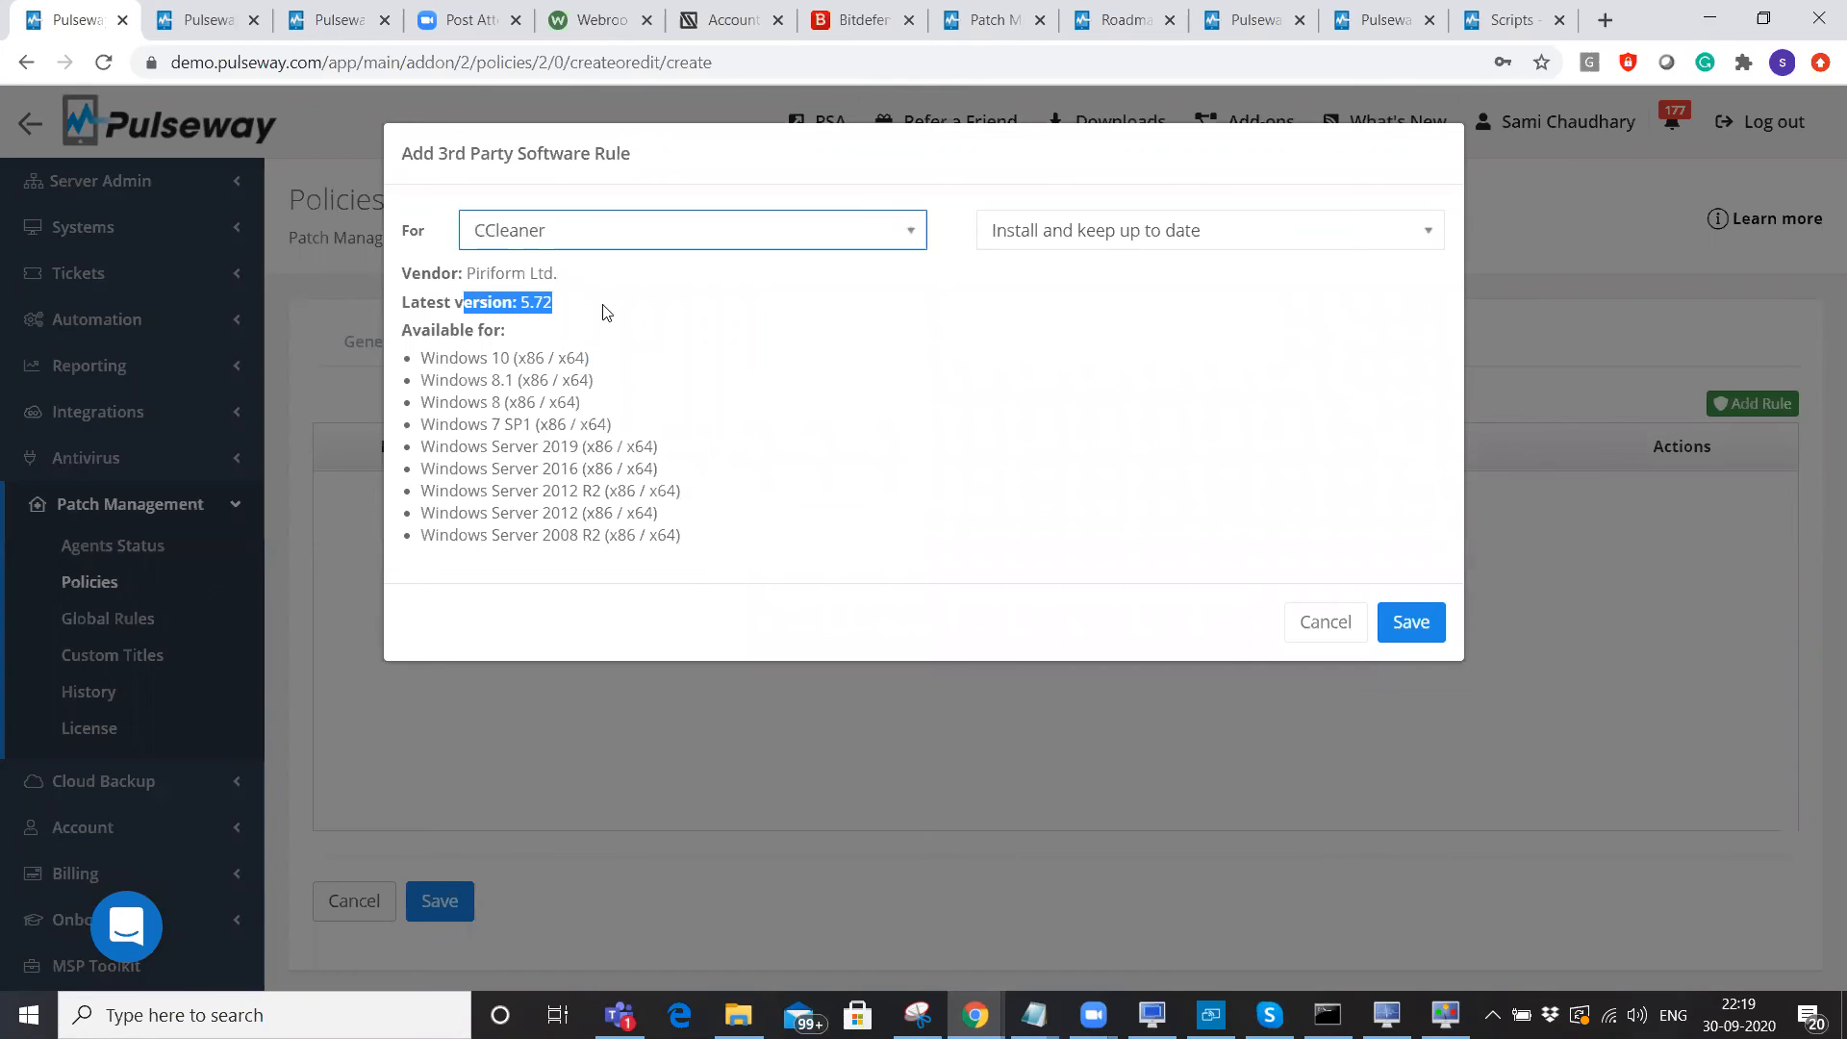
left_click_drag(424, 355, 692, 539)
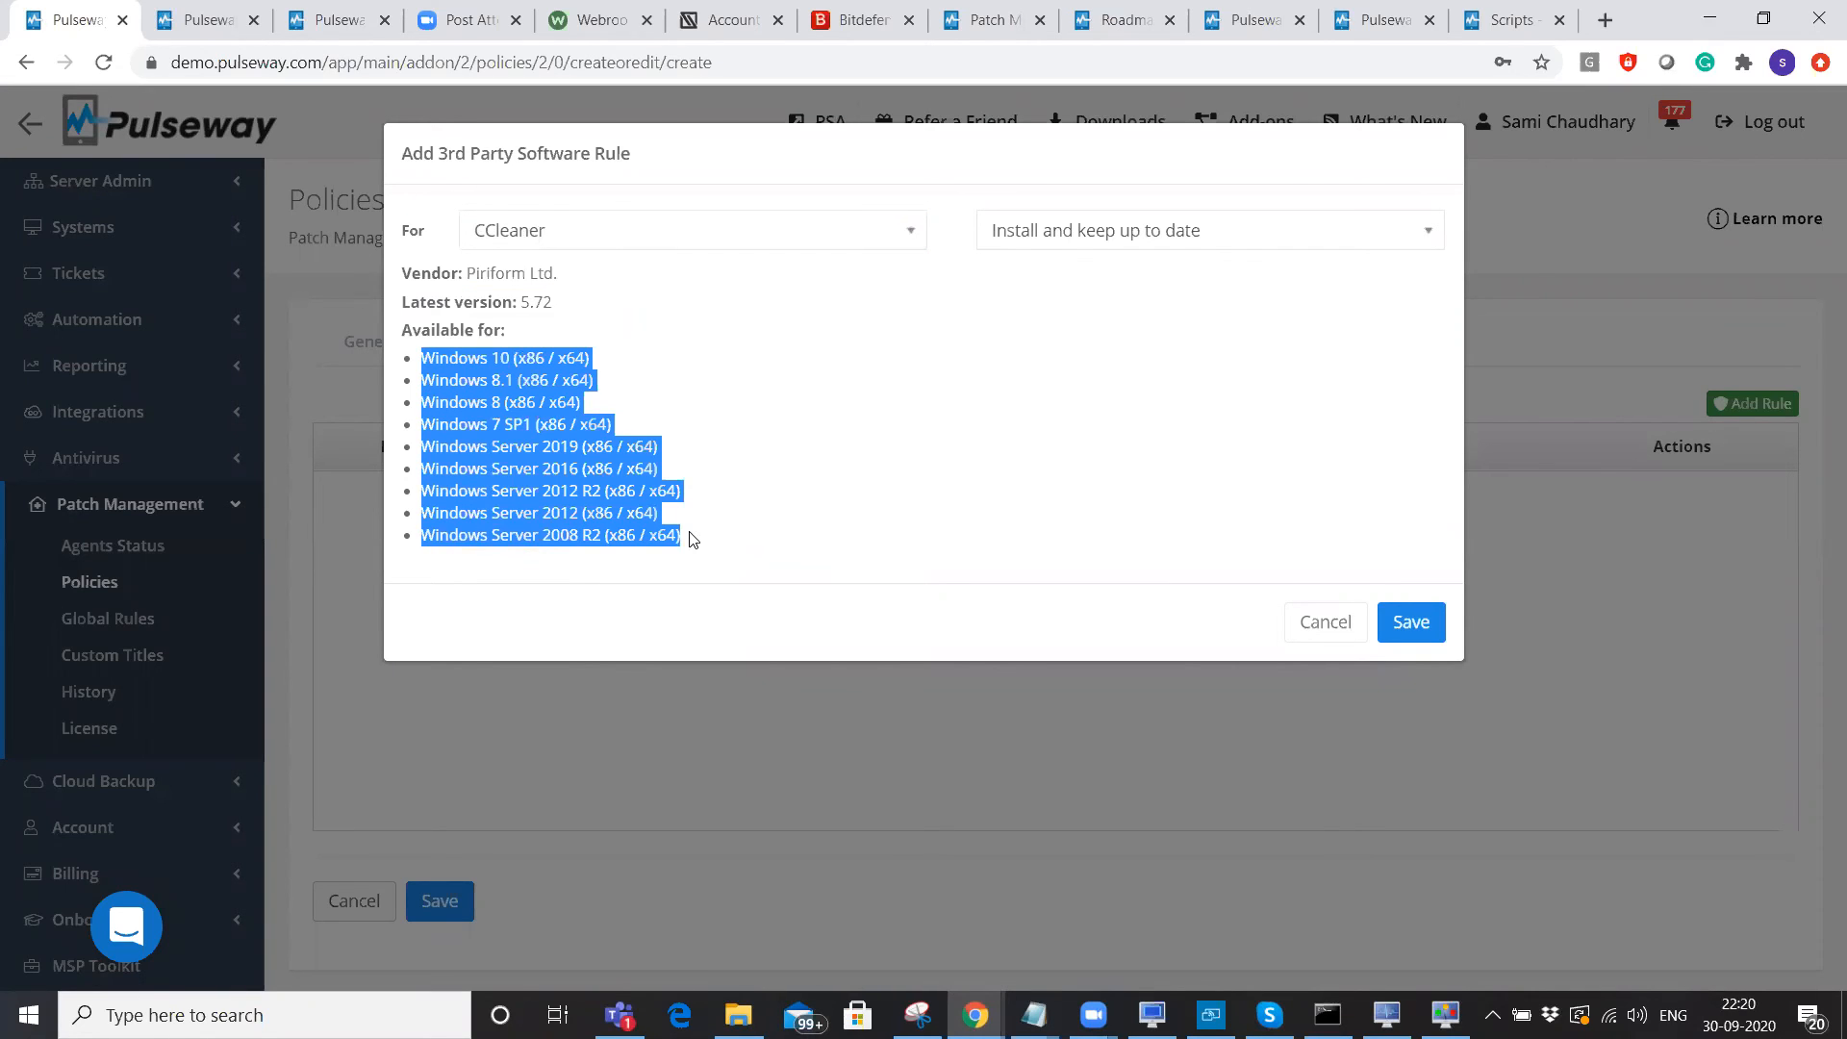
left_click(1214, 228)
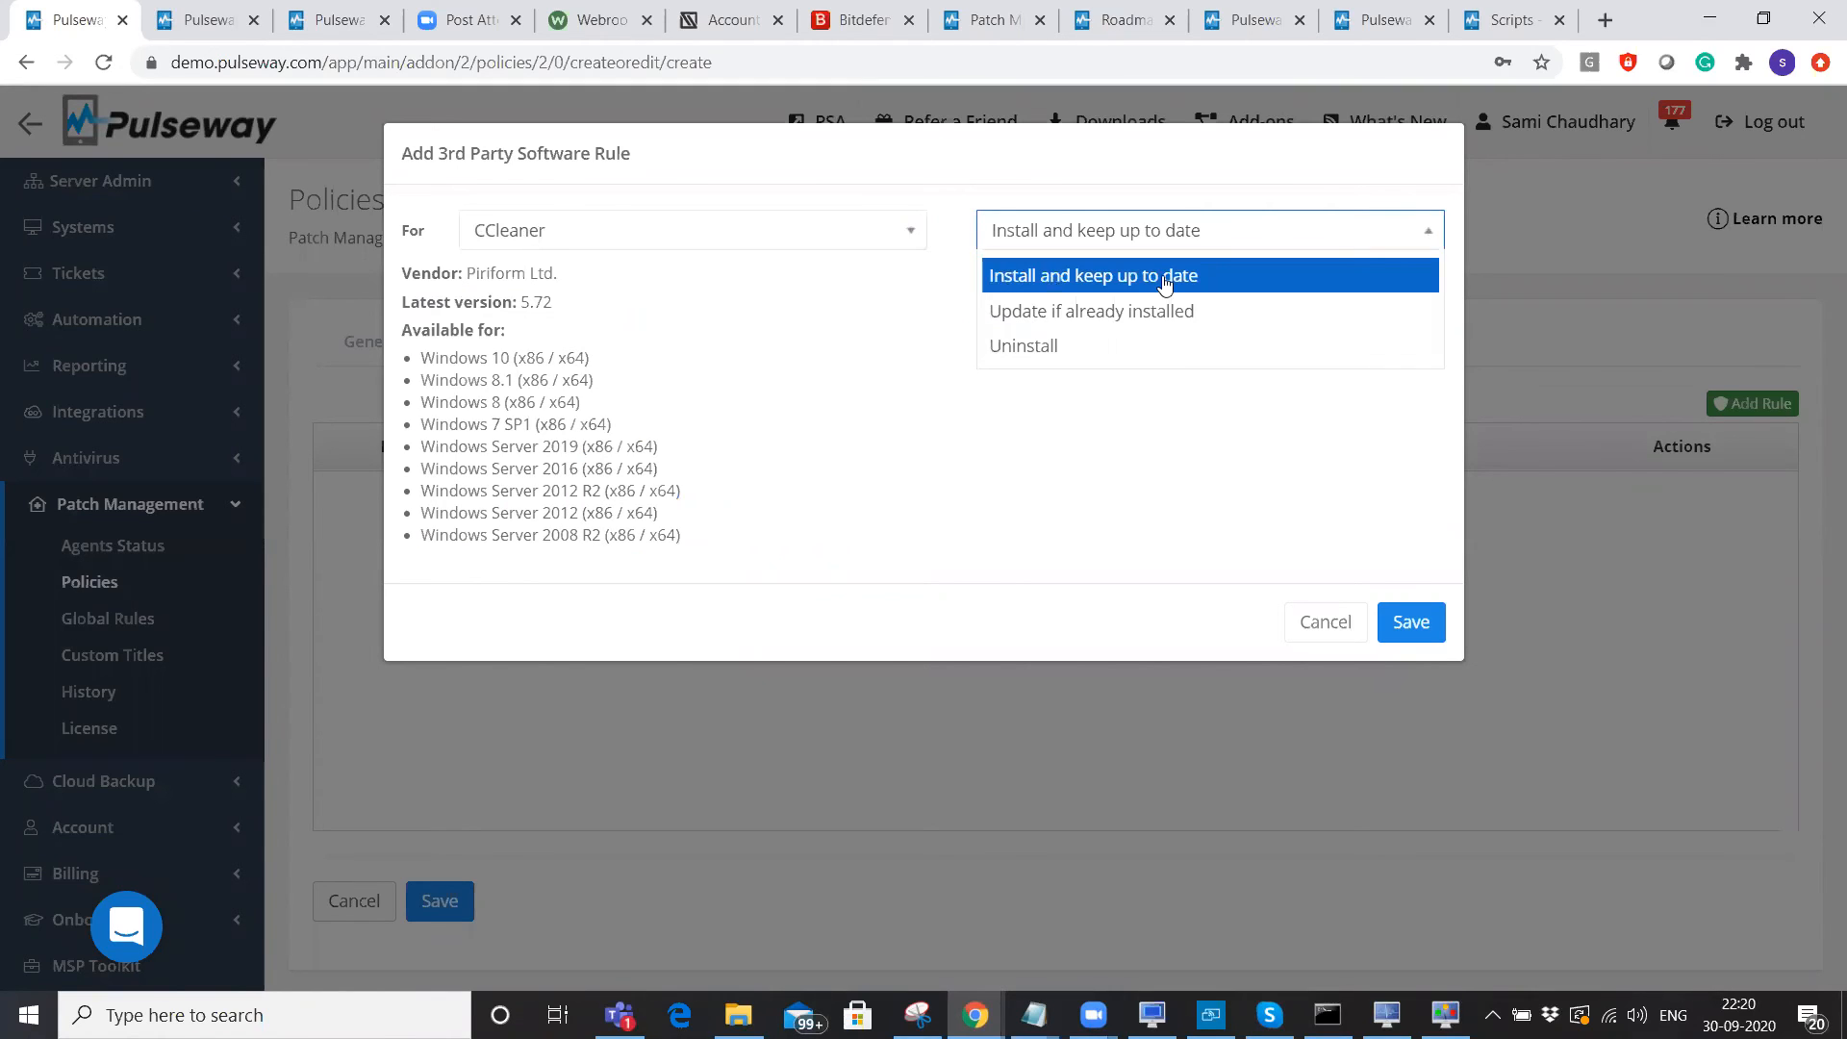
left_click(1323, 625)
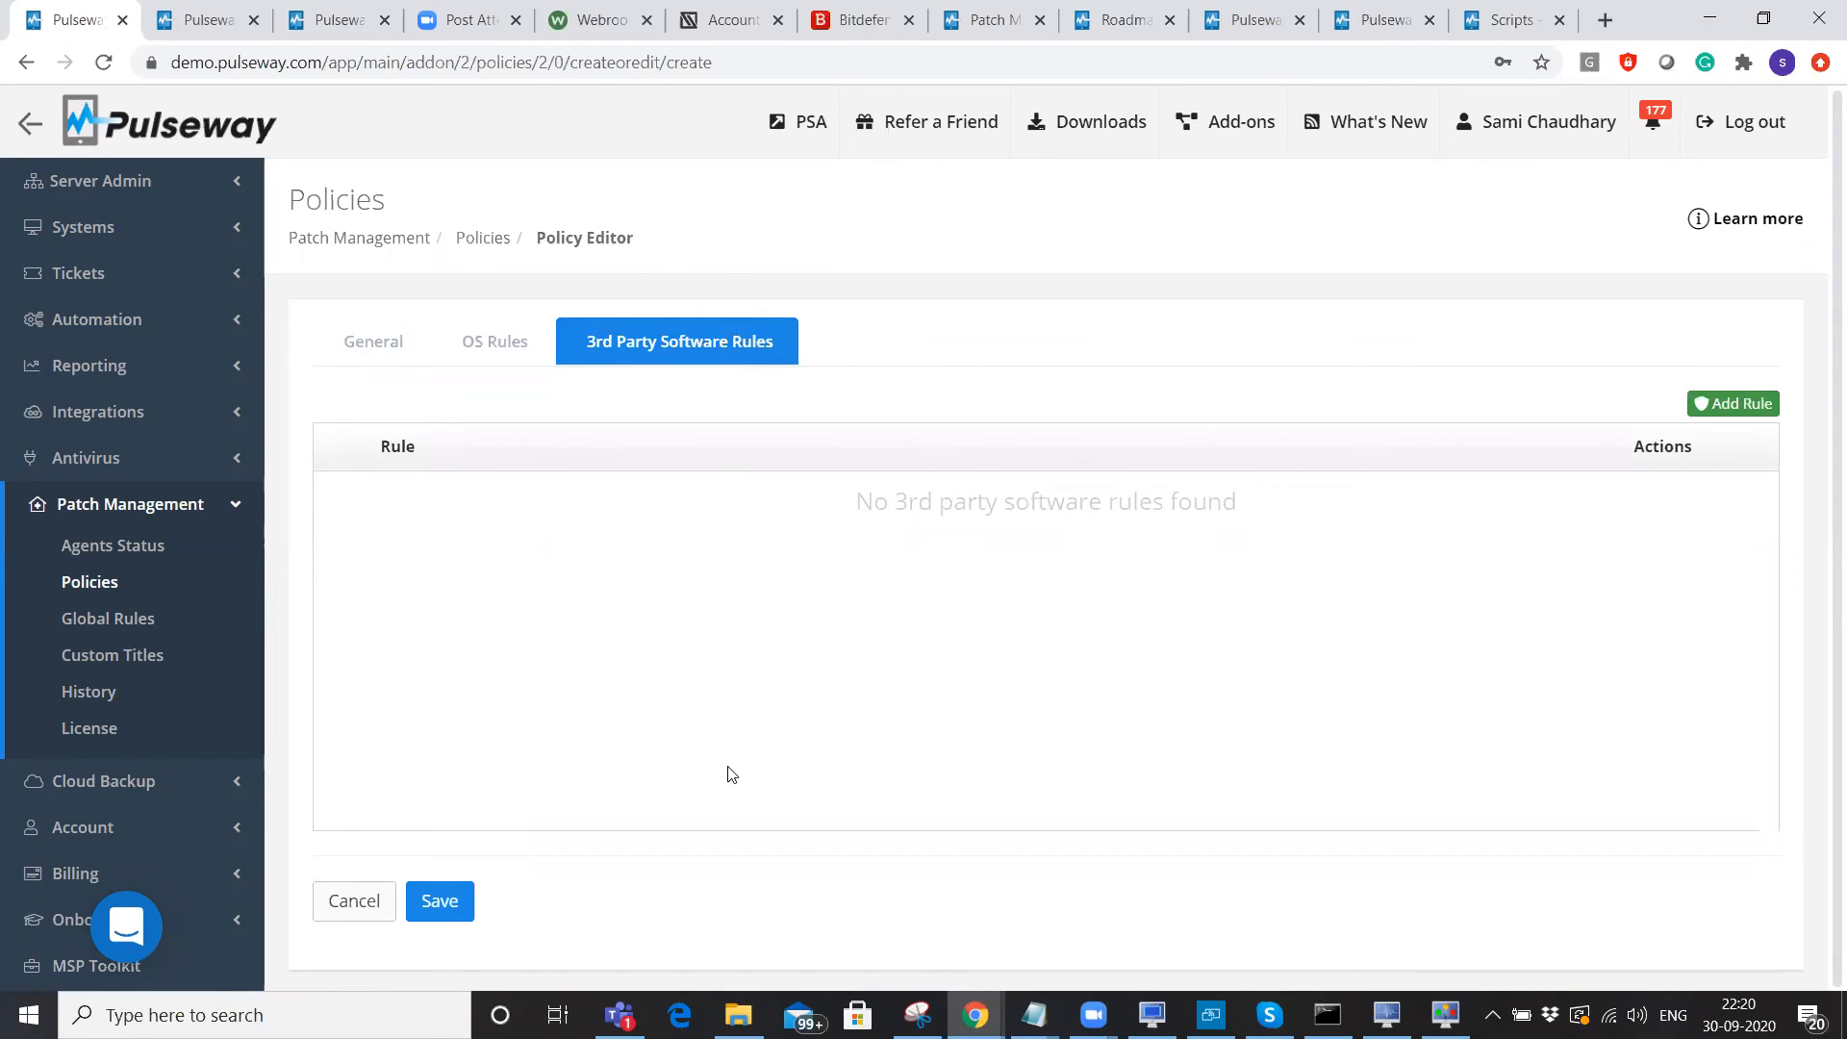
Inspect the Pulseway Dashboard (x64) download URL and the MBSA custom title, then return to Policies.
left_click(119, 670)
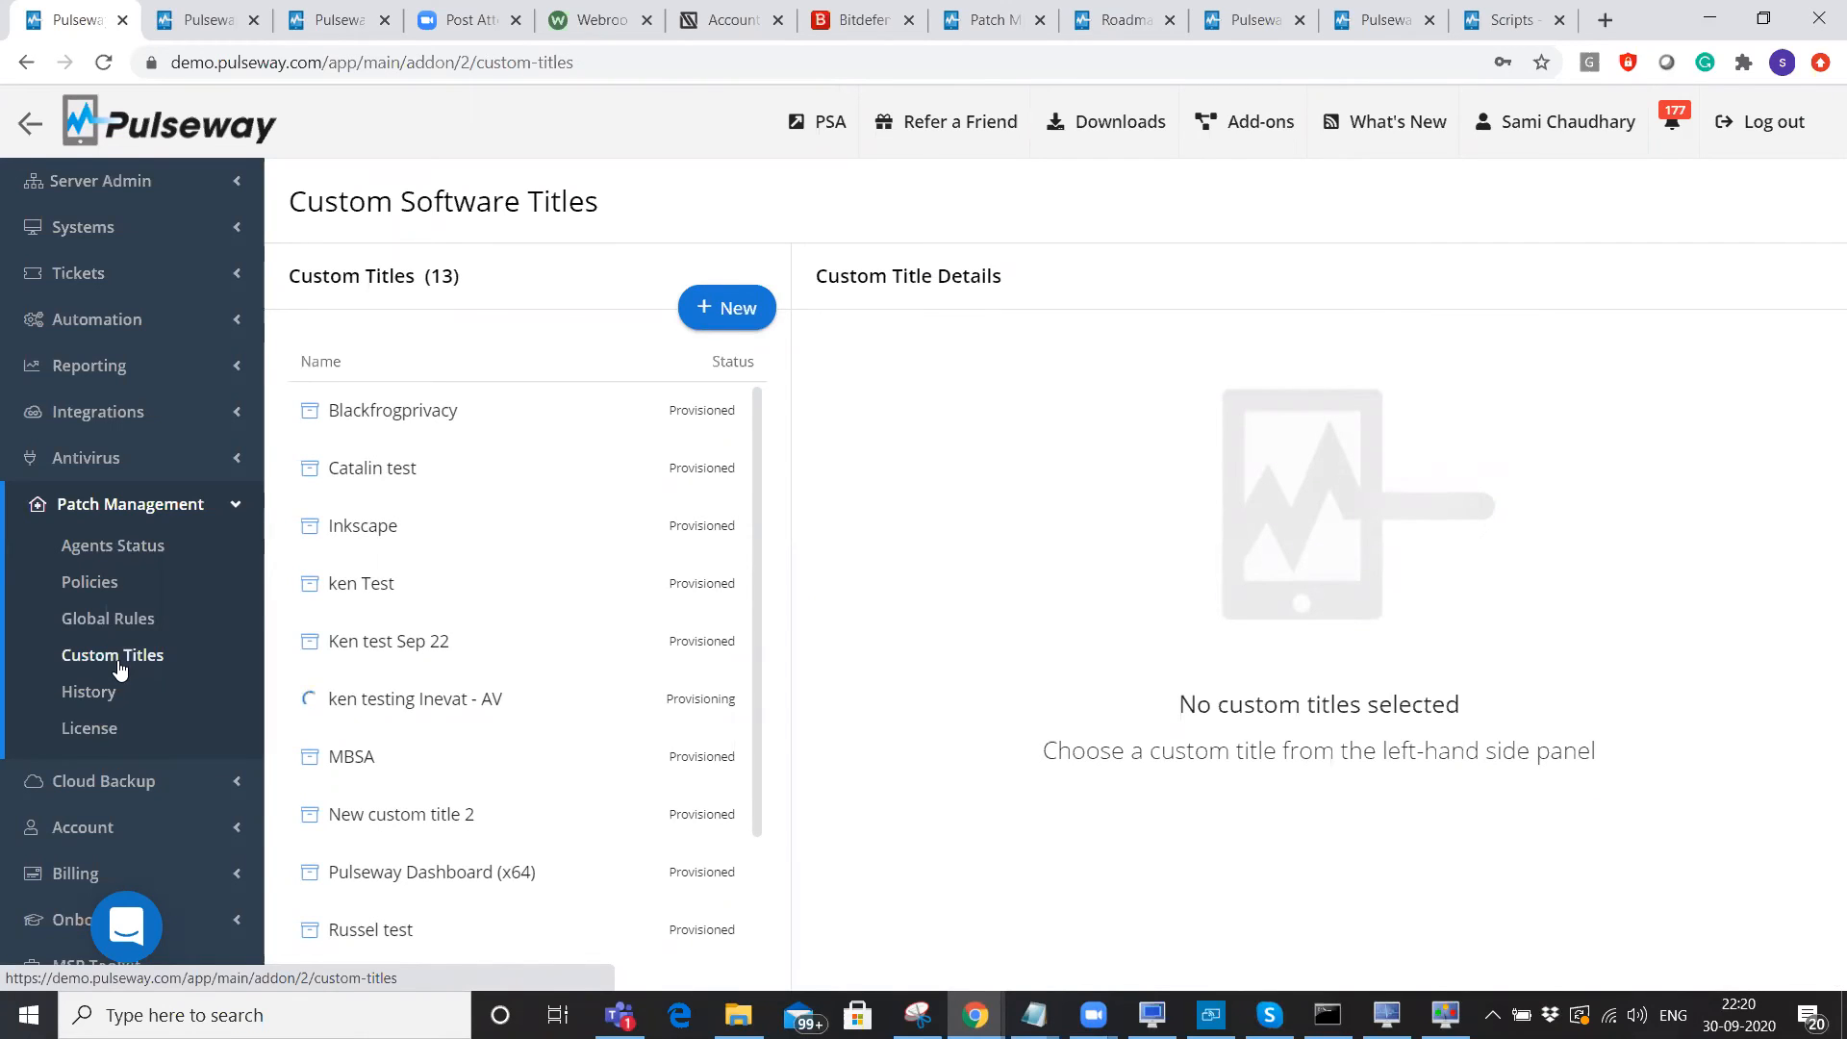
left_click(390, 874)
left_click(1312, 468)
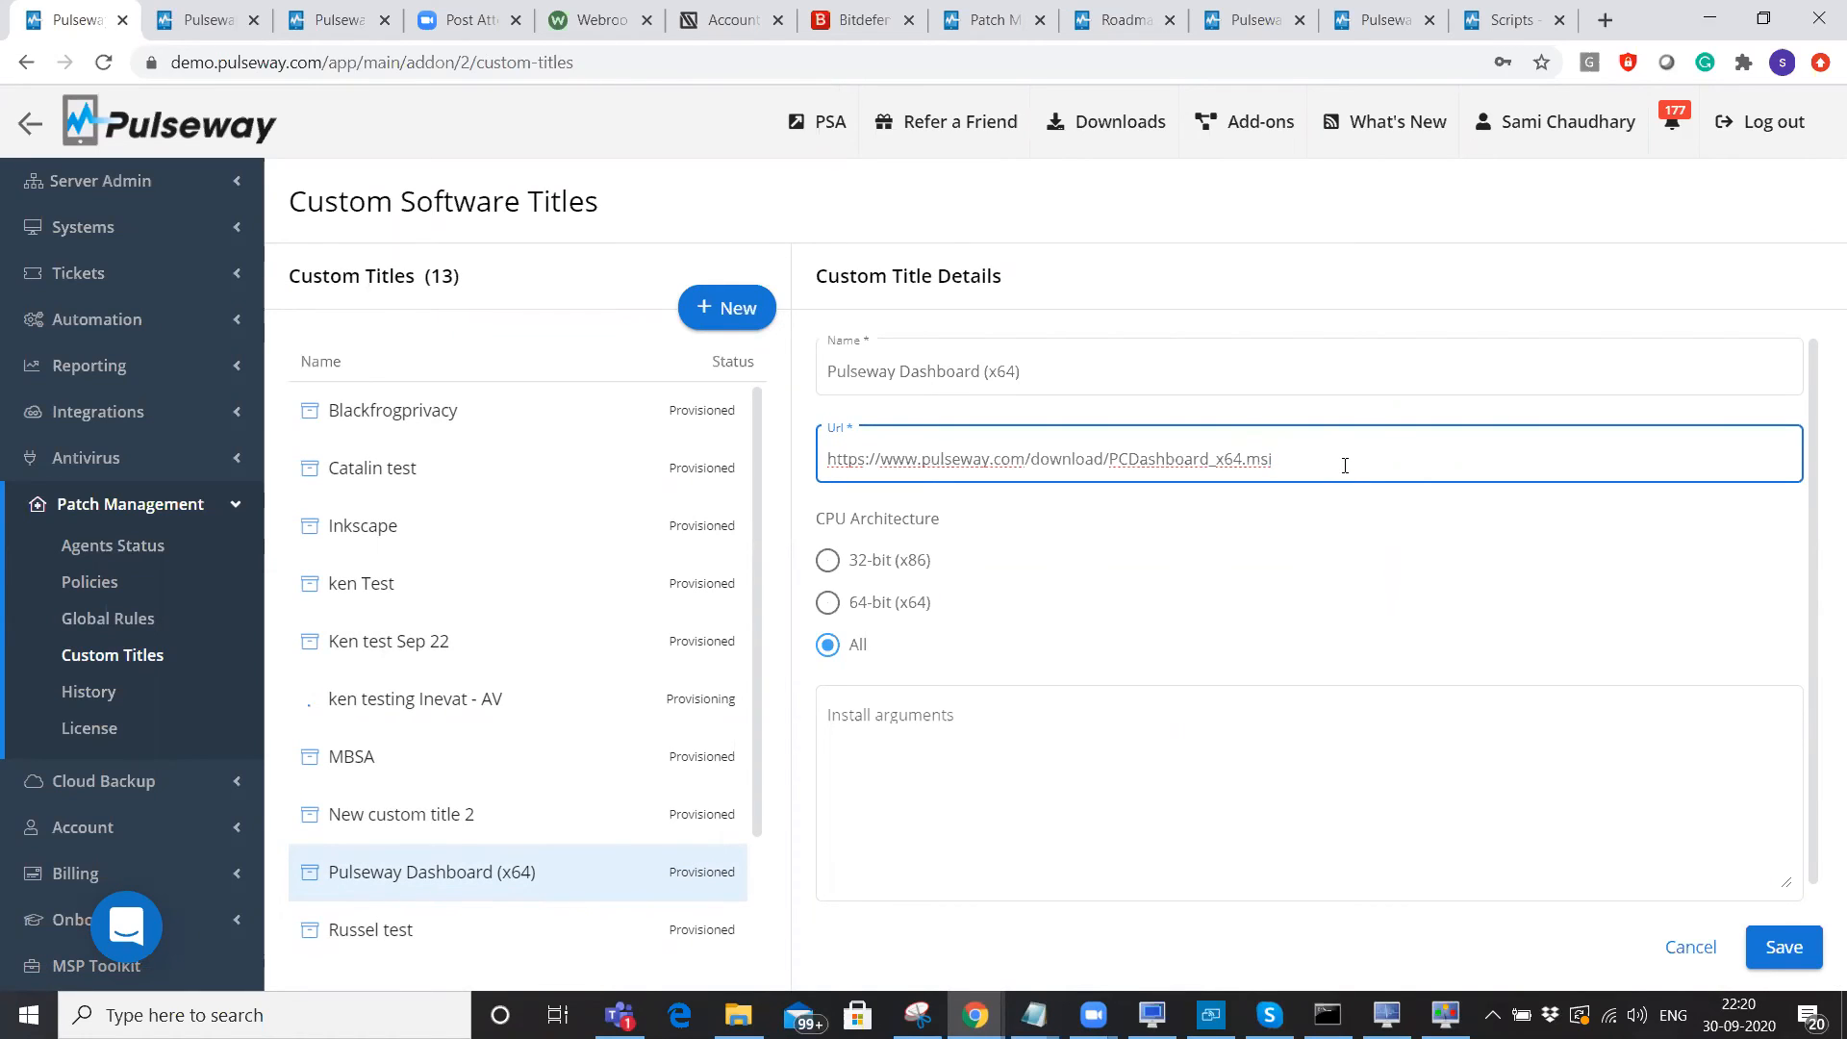
left_click(438, 756)
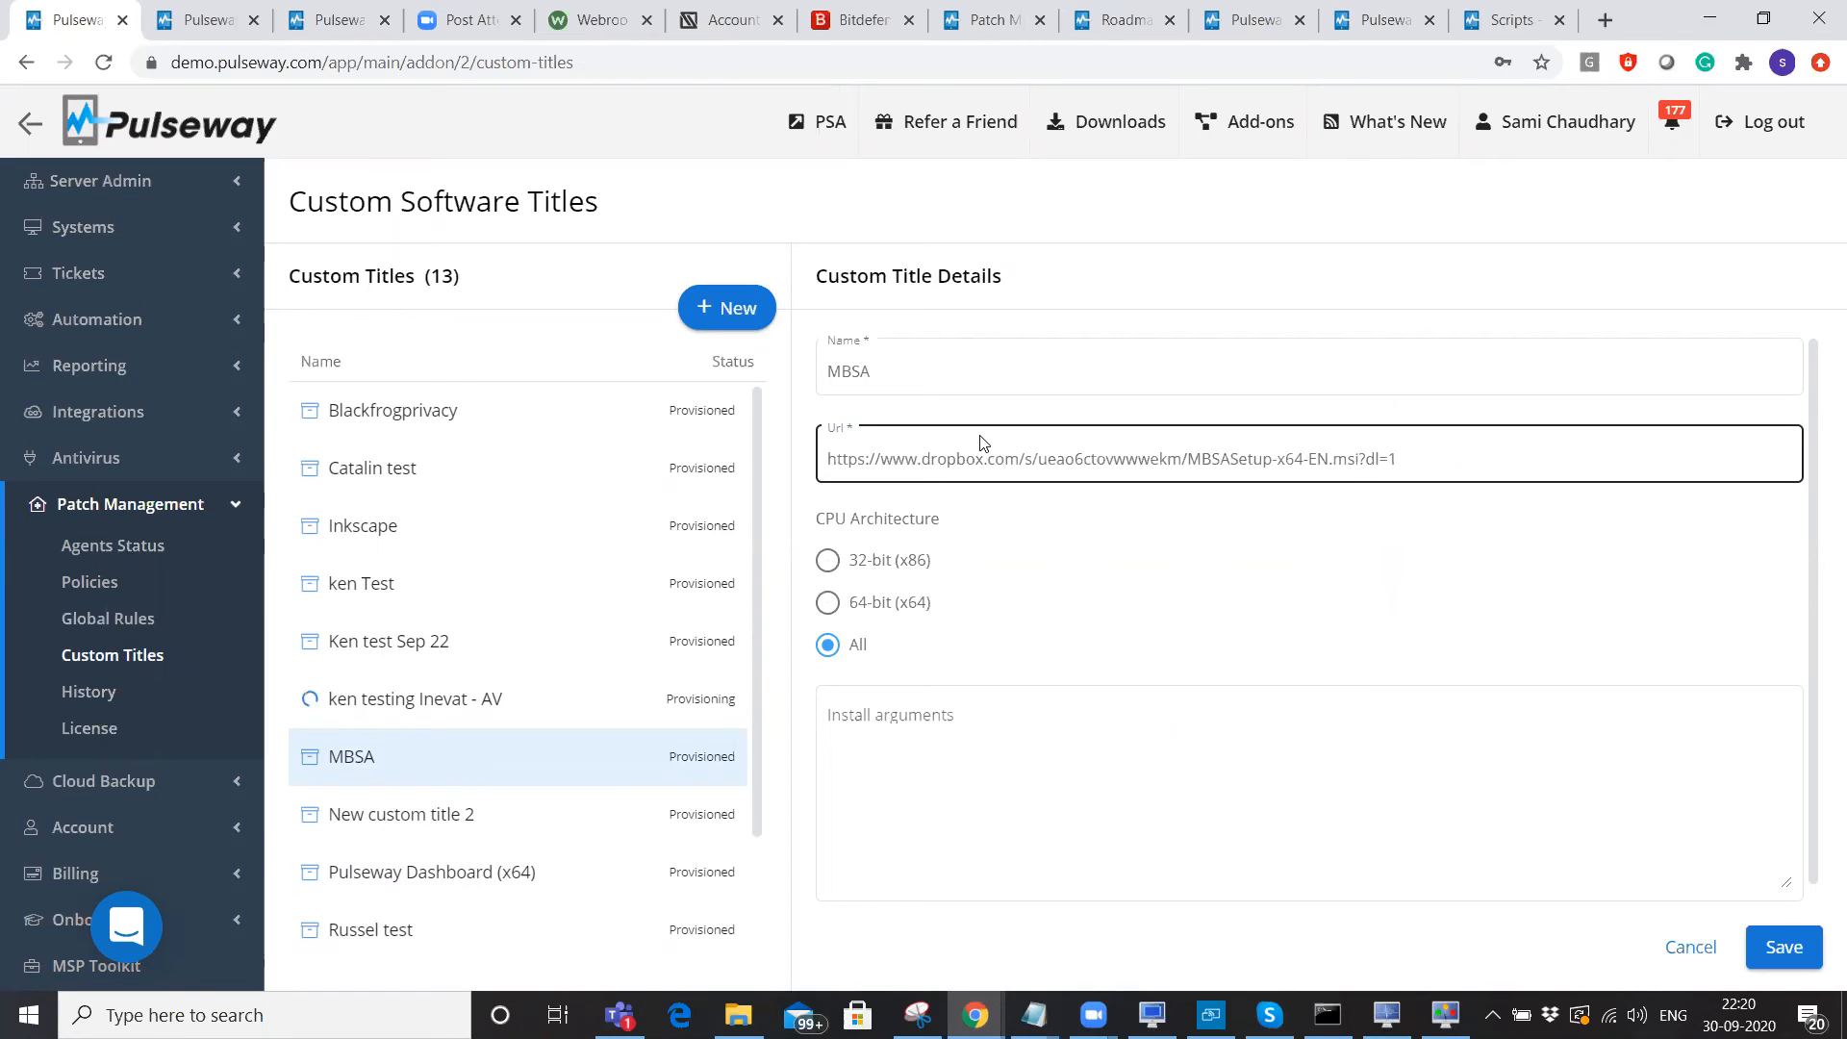
left_click(138, 588)
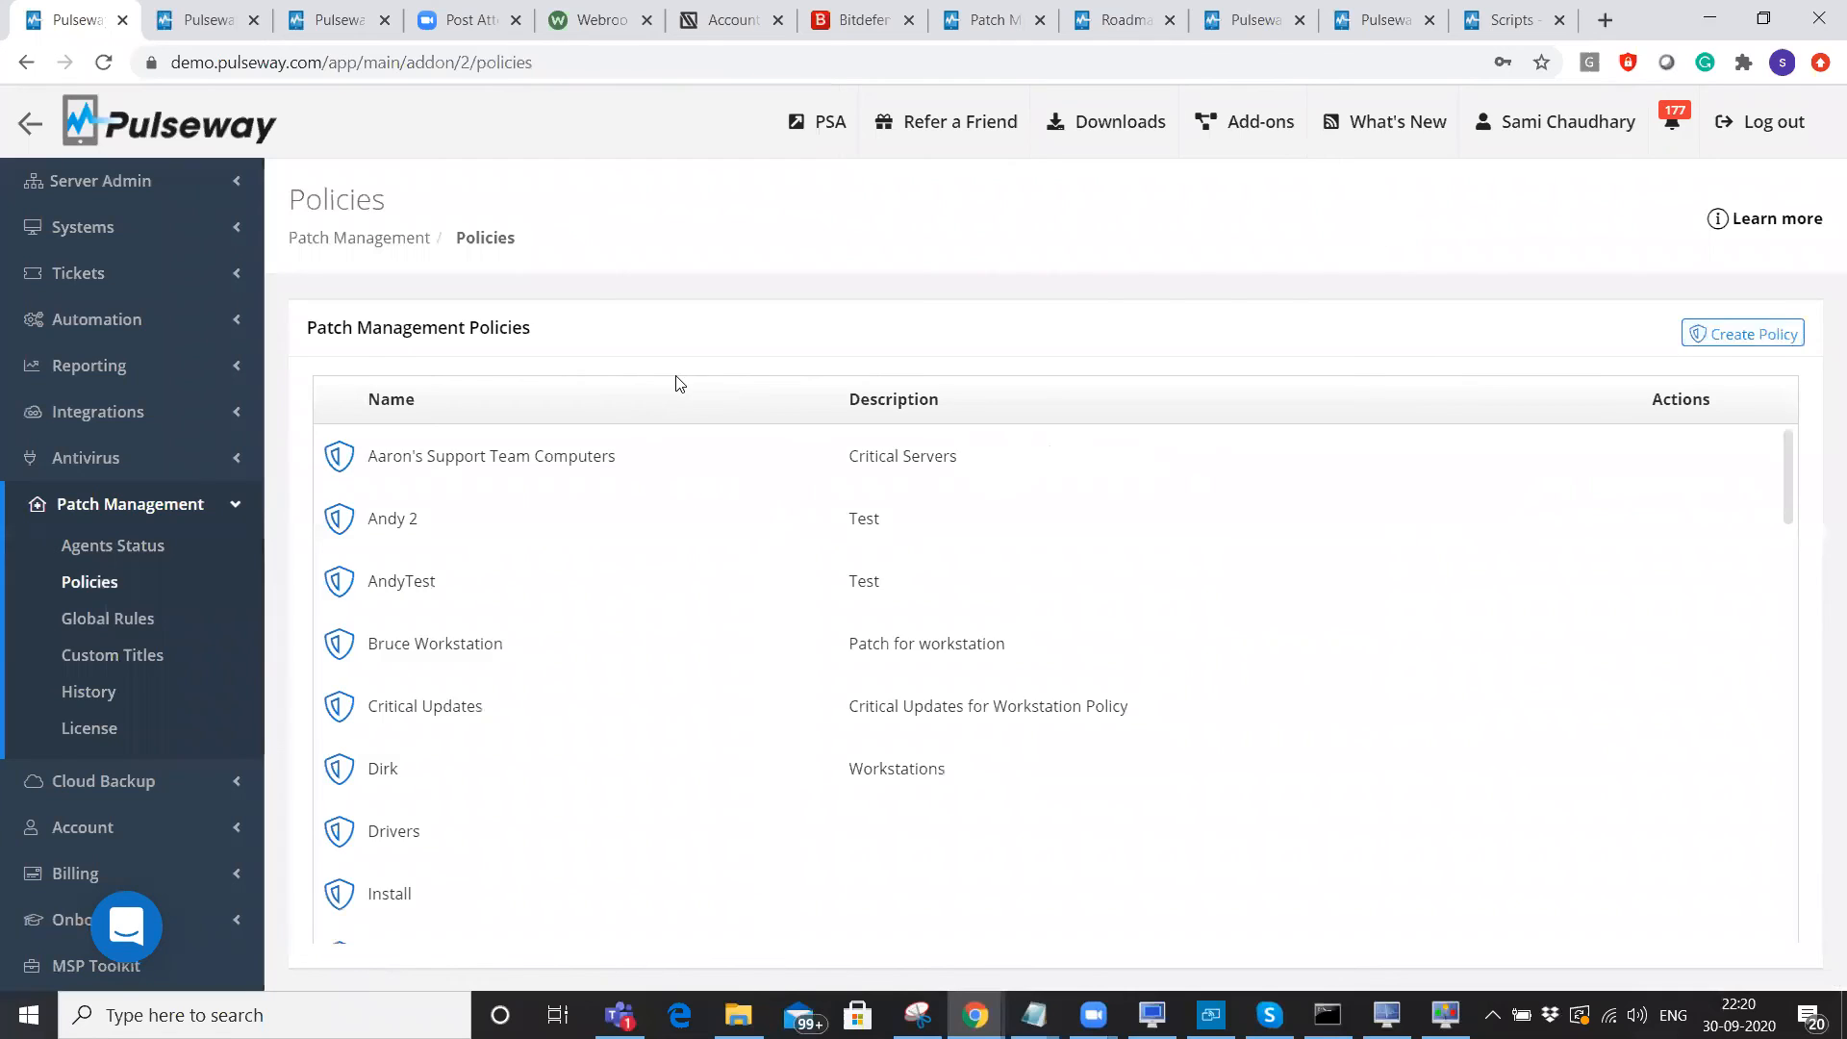
Preview a Blackfrogprivacy 3rd-party rule and its actions on a new policy, then cancel it.
left_click(689, 348)
left_click(1724, 405)
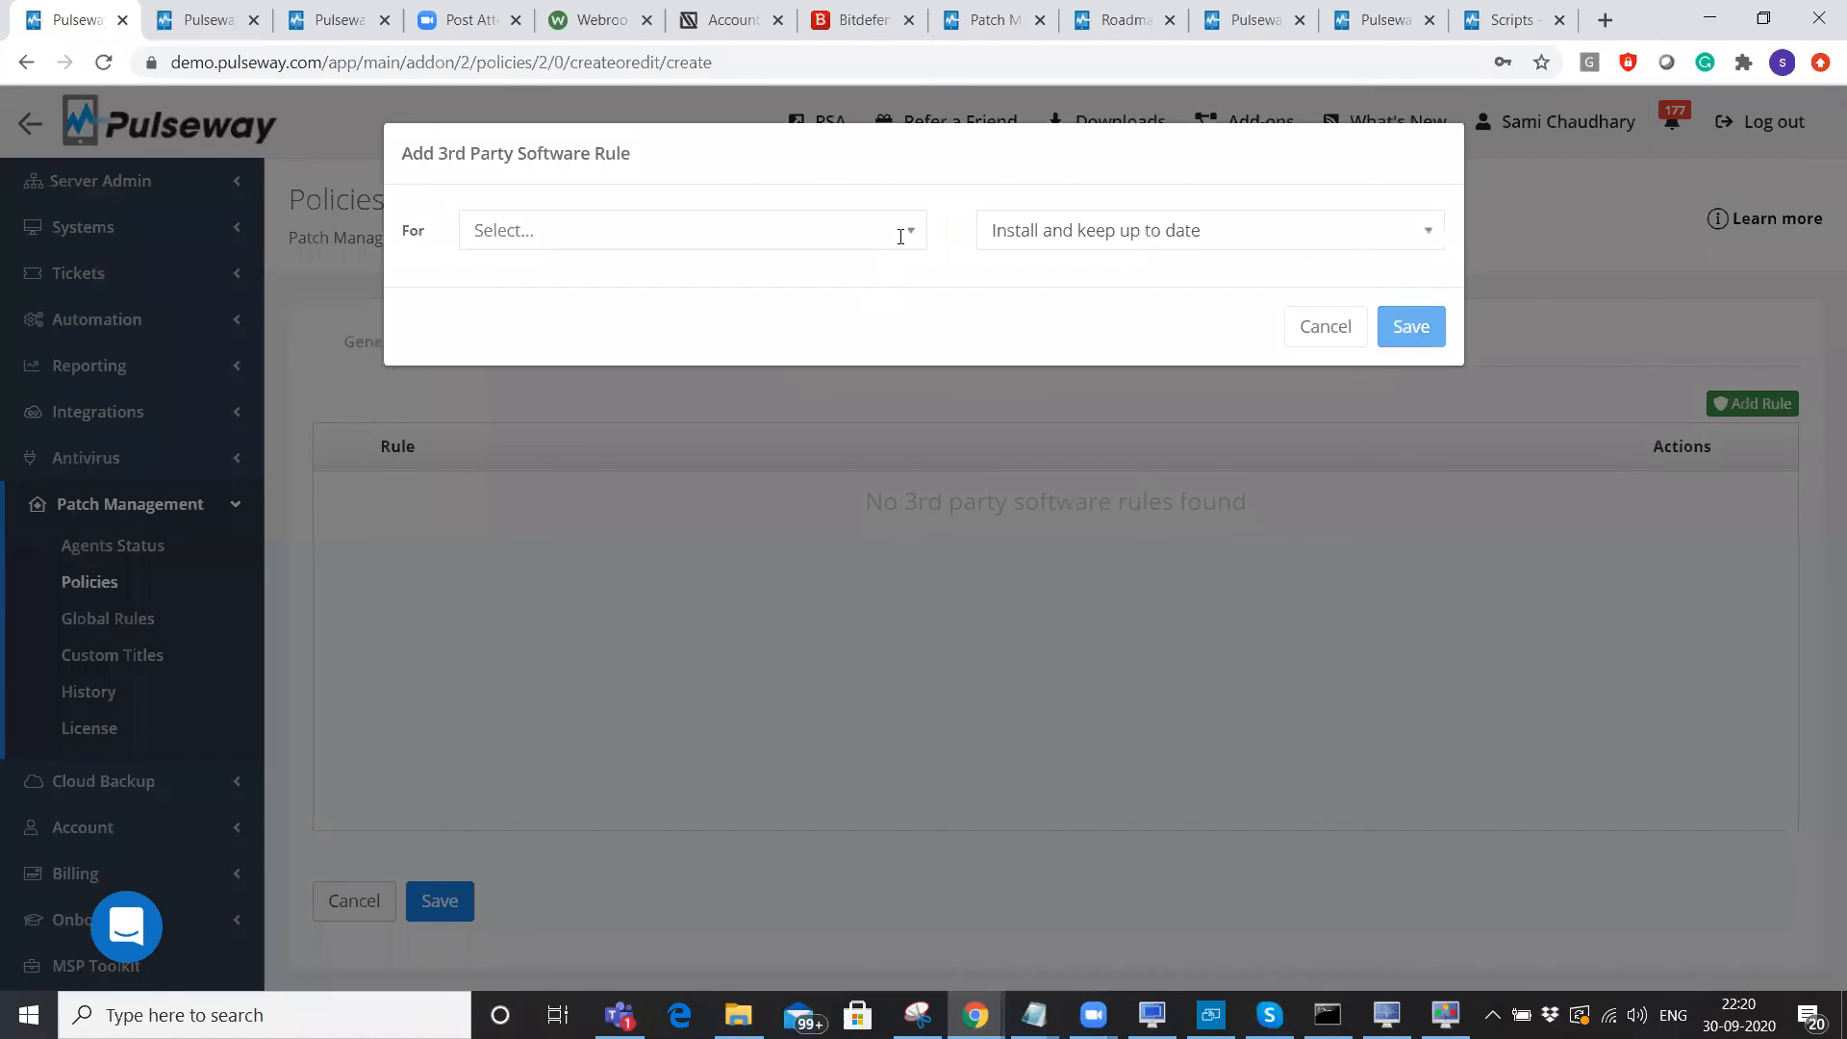
left_click(902, 233)
scroll(757, 483, "down", 8)
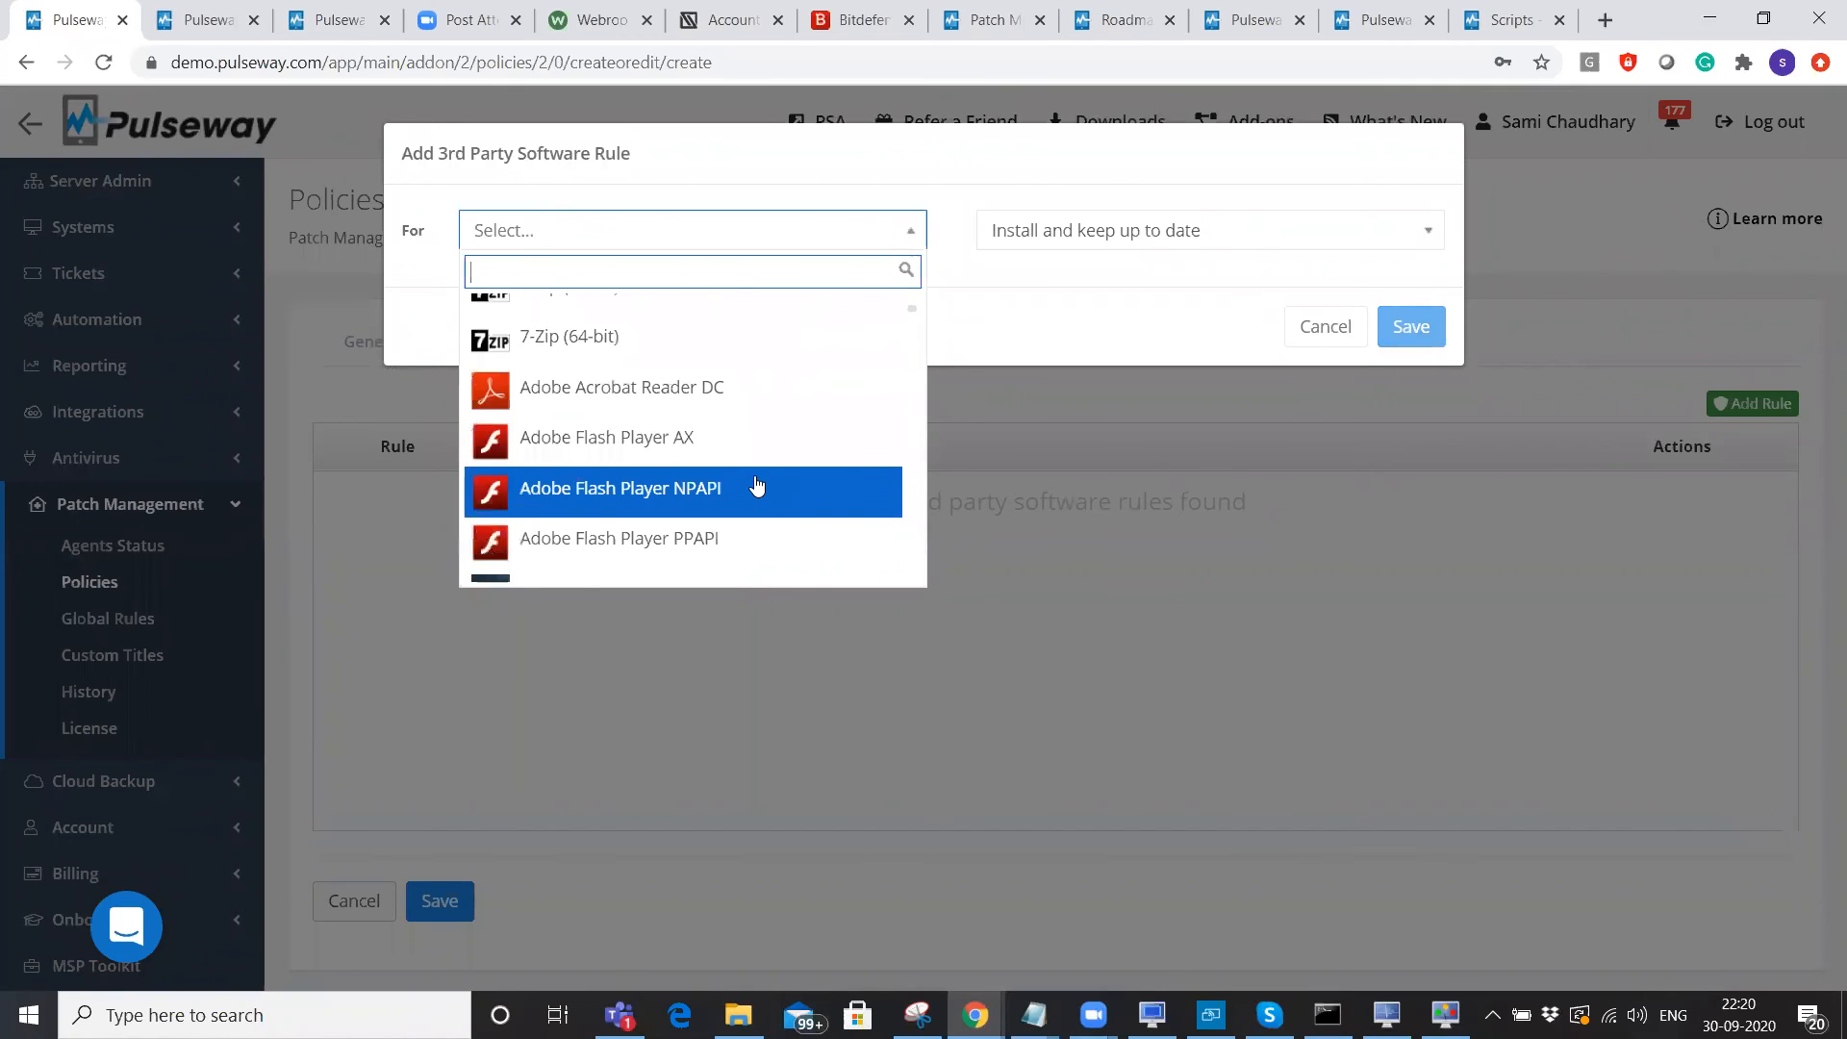
scroll(757, 483, "down", 2)
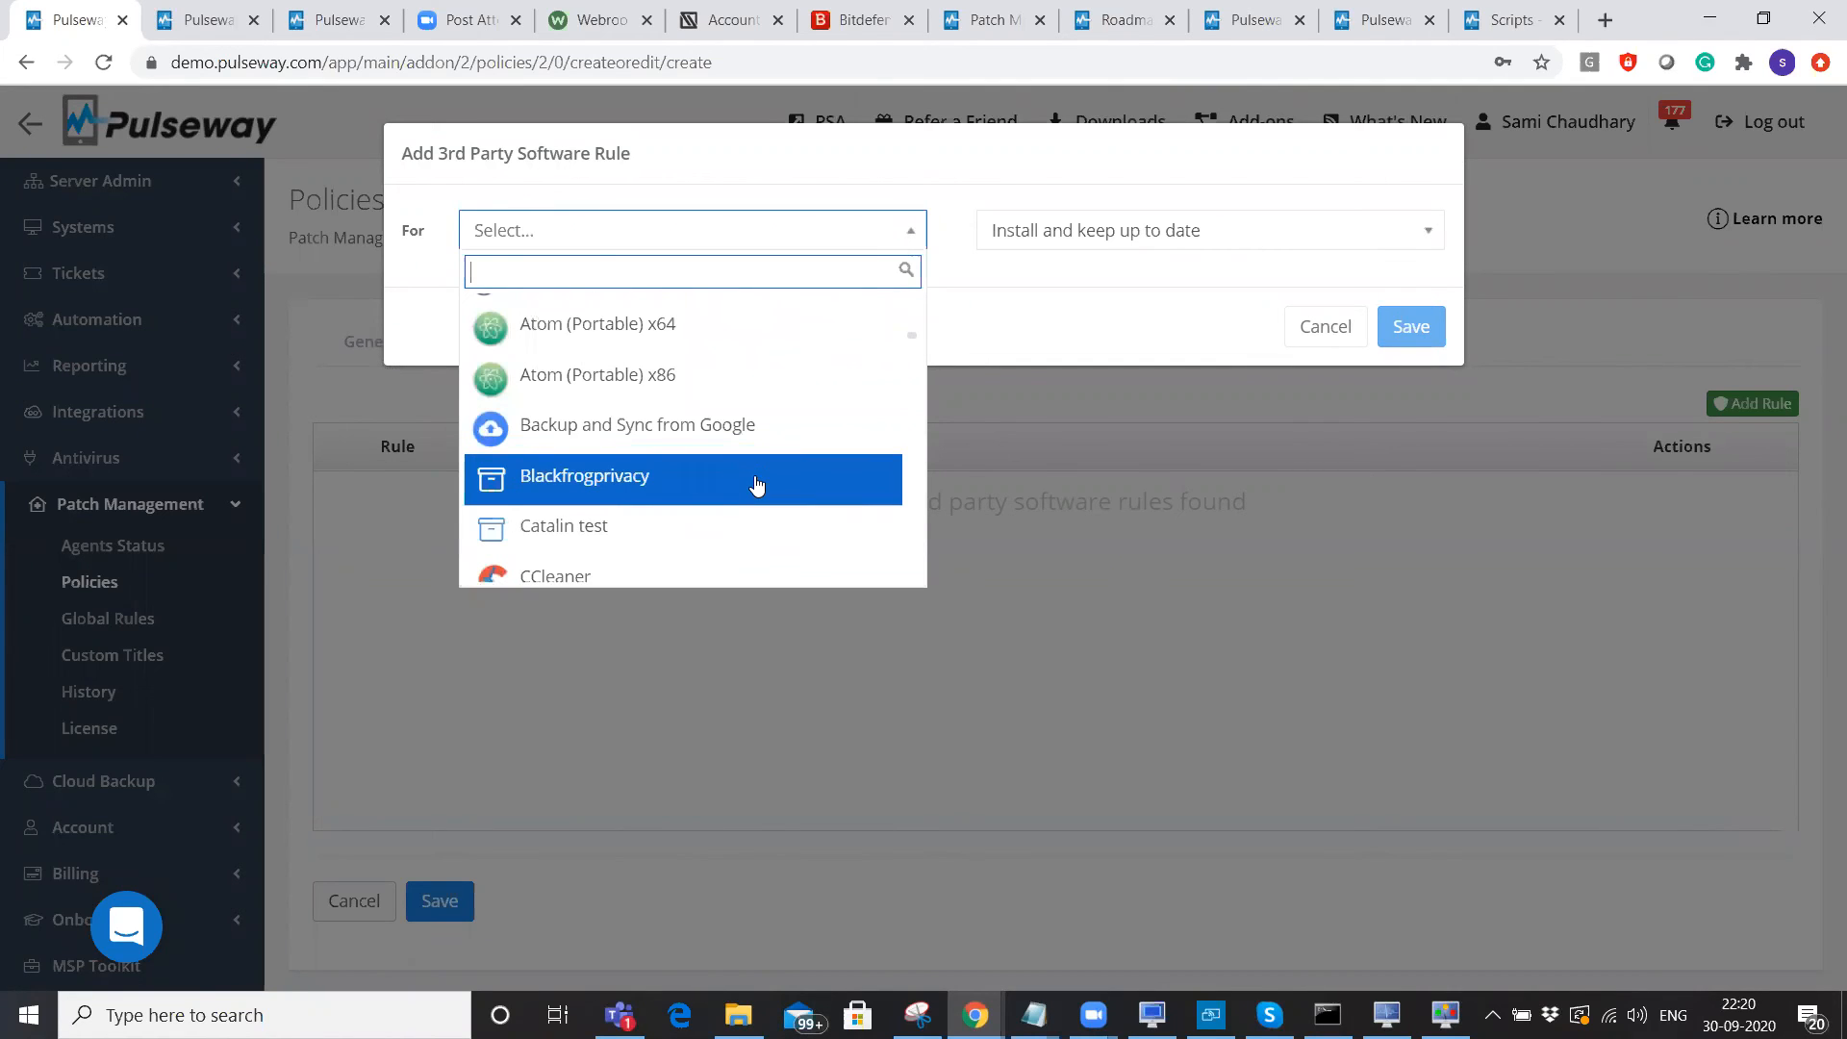
left_click(710, 485)
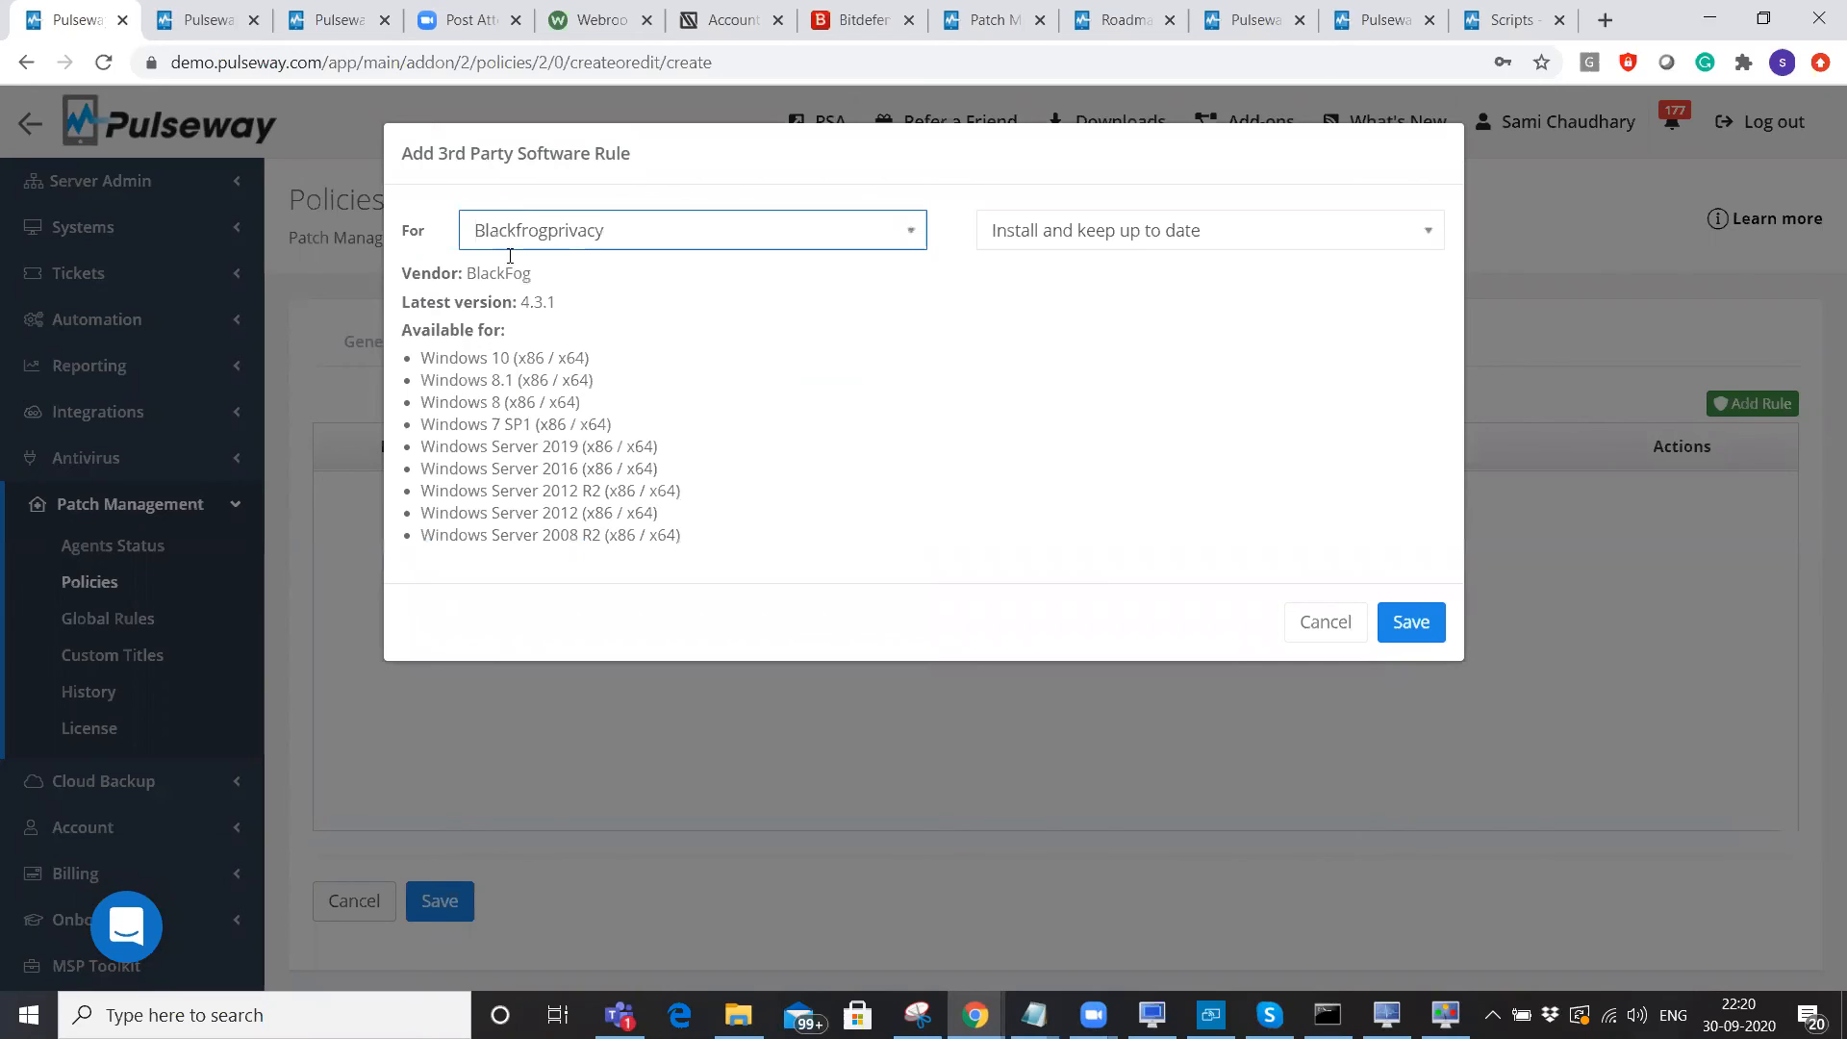
left_click(1106, 231)
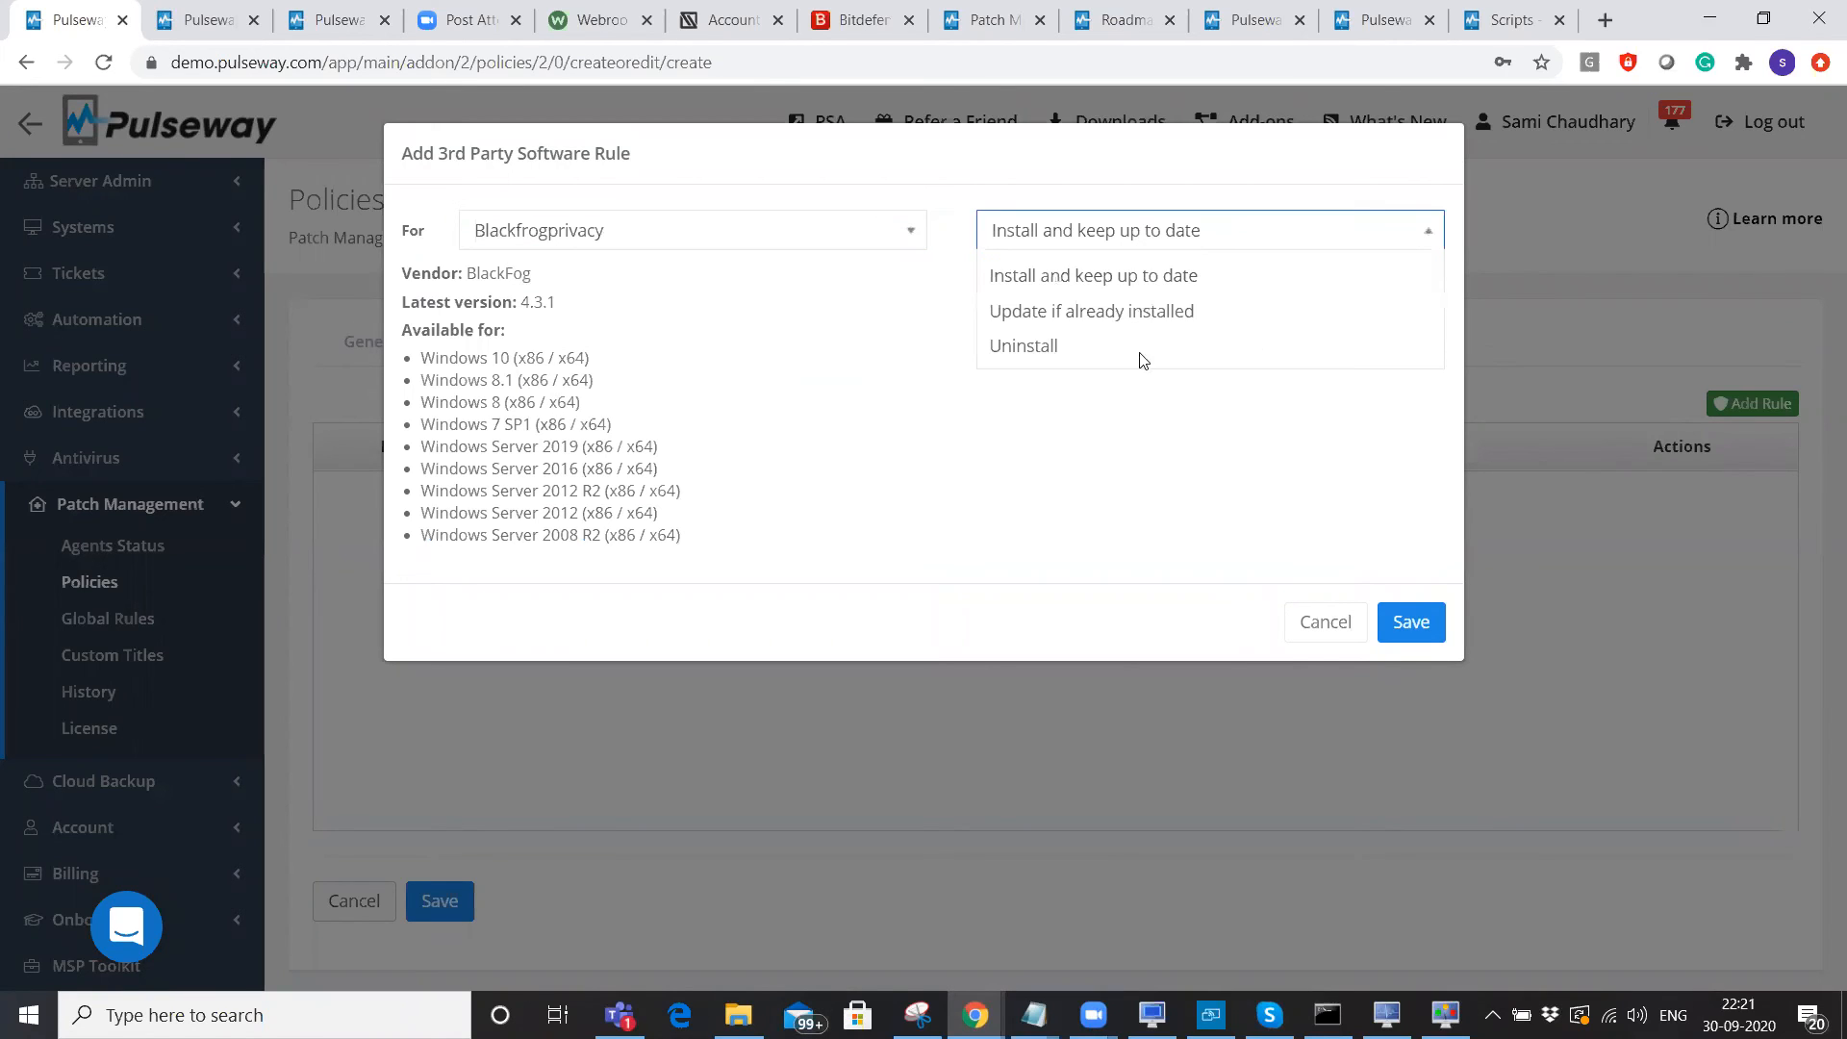
left_click(965, 681)
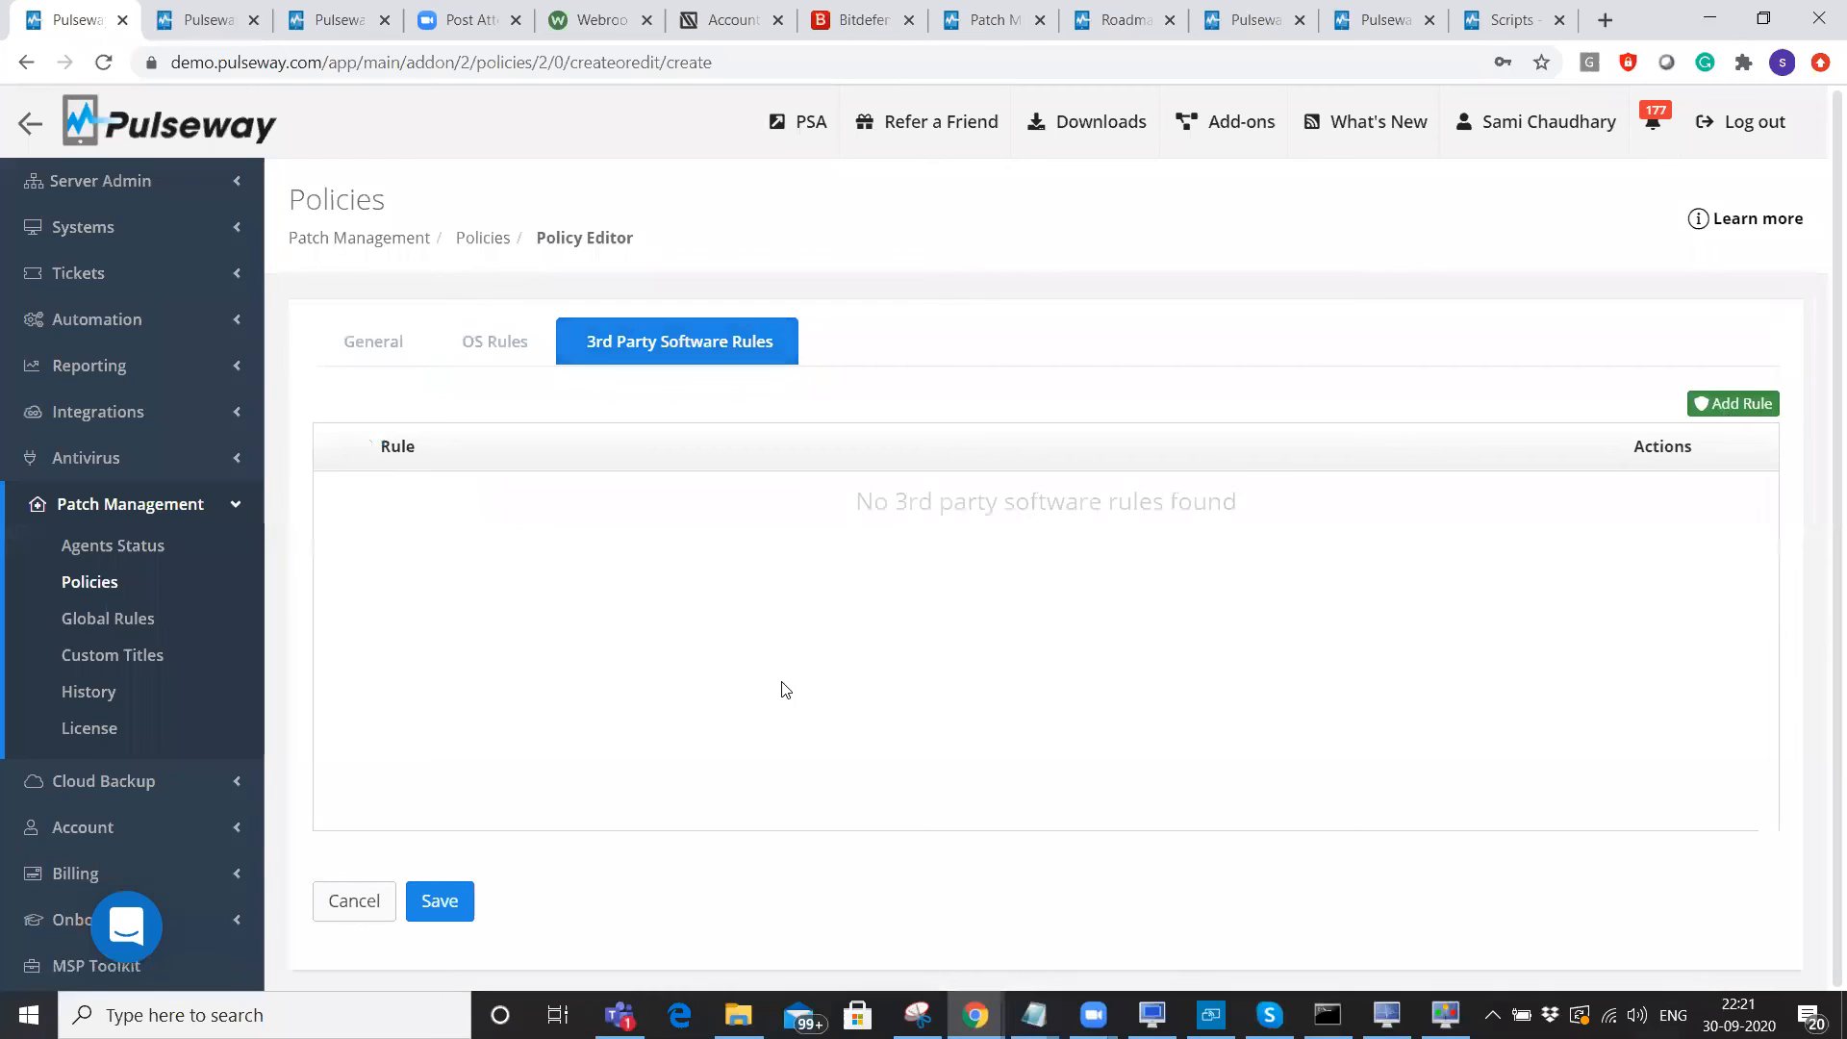
On Agents Status, pick Critical Updates for the 20 systems and close without applying.
left_click(116, 546)
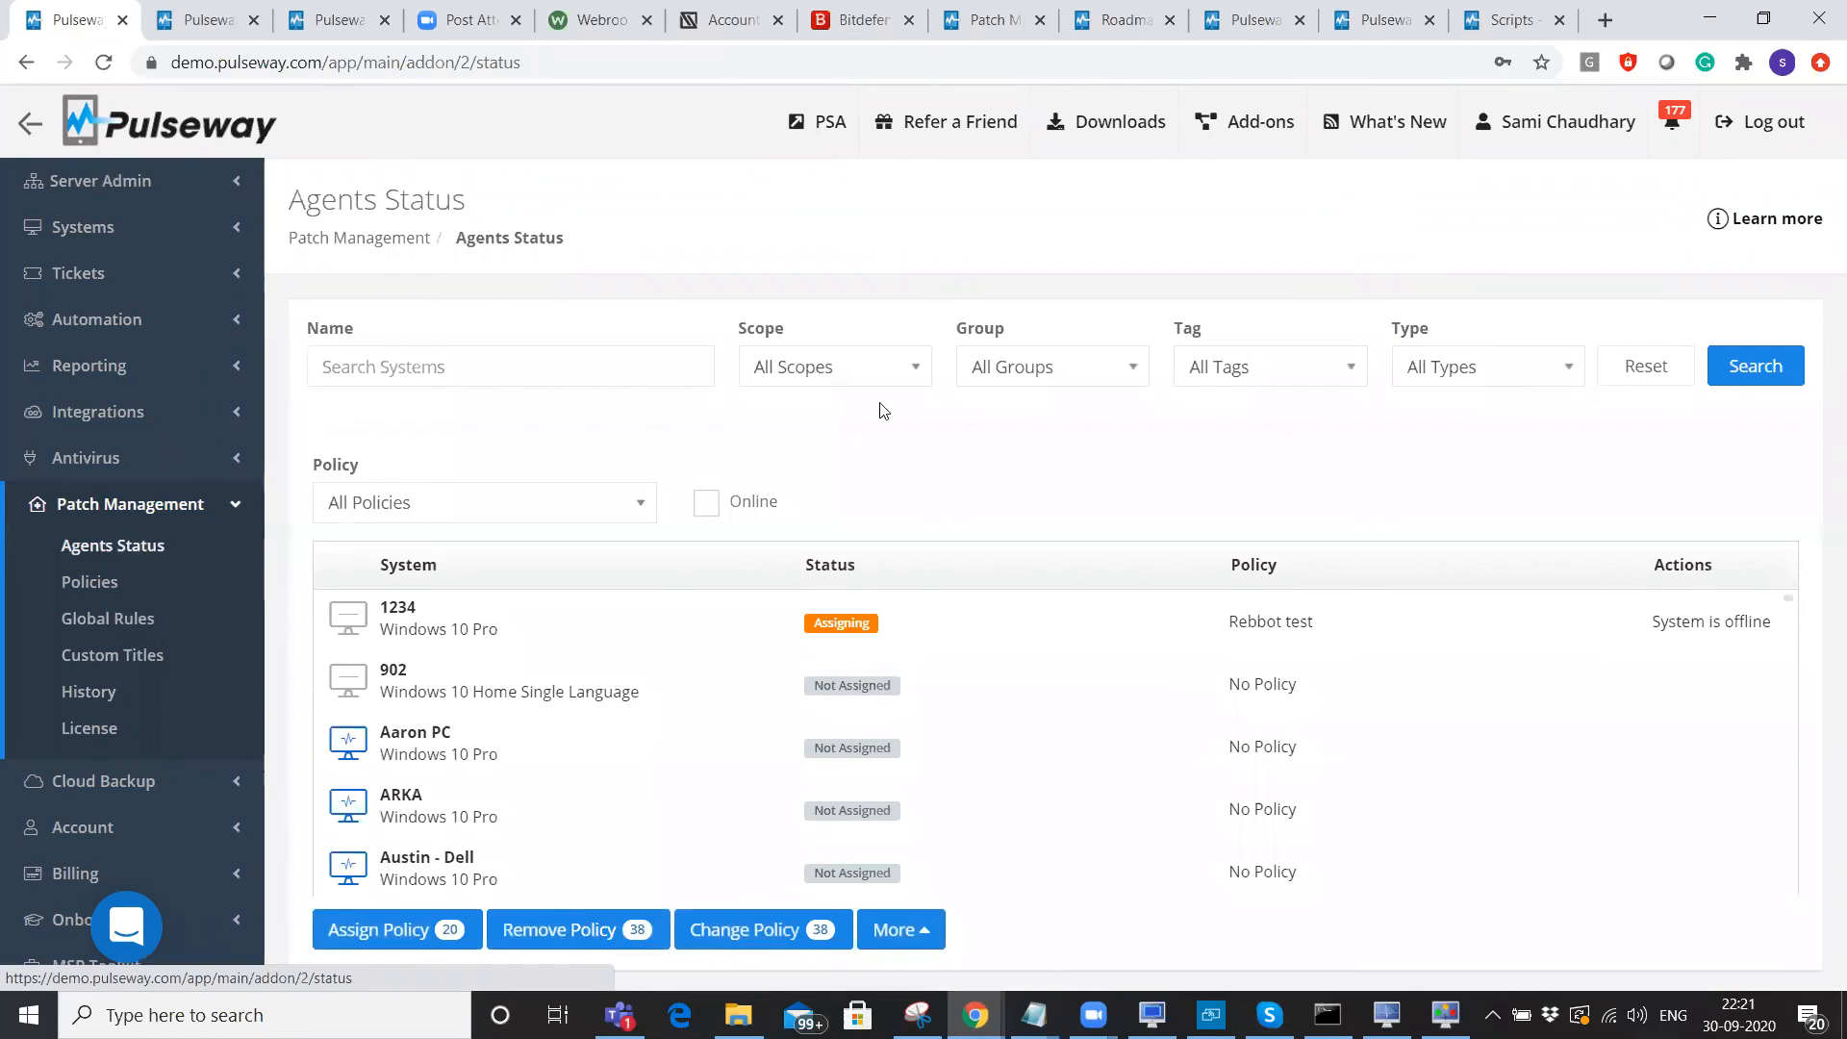
left_click(411, 929)
left_click(846, 257)
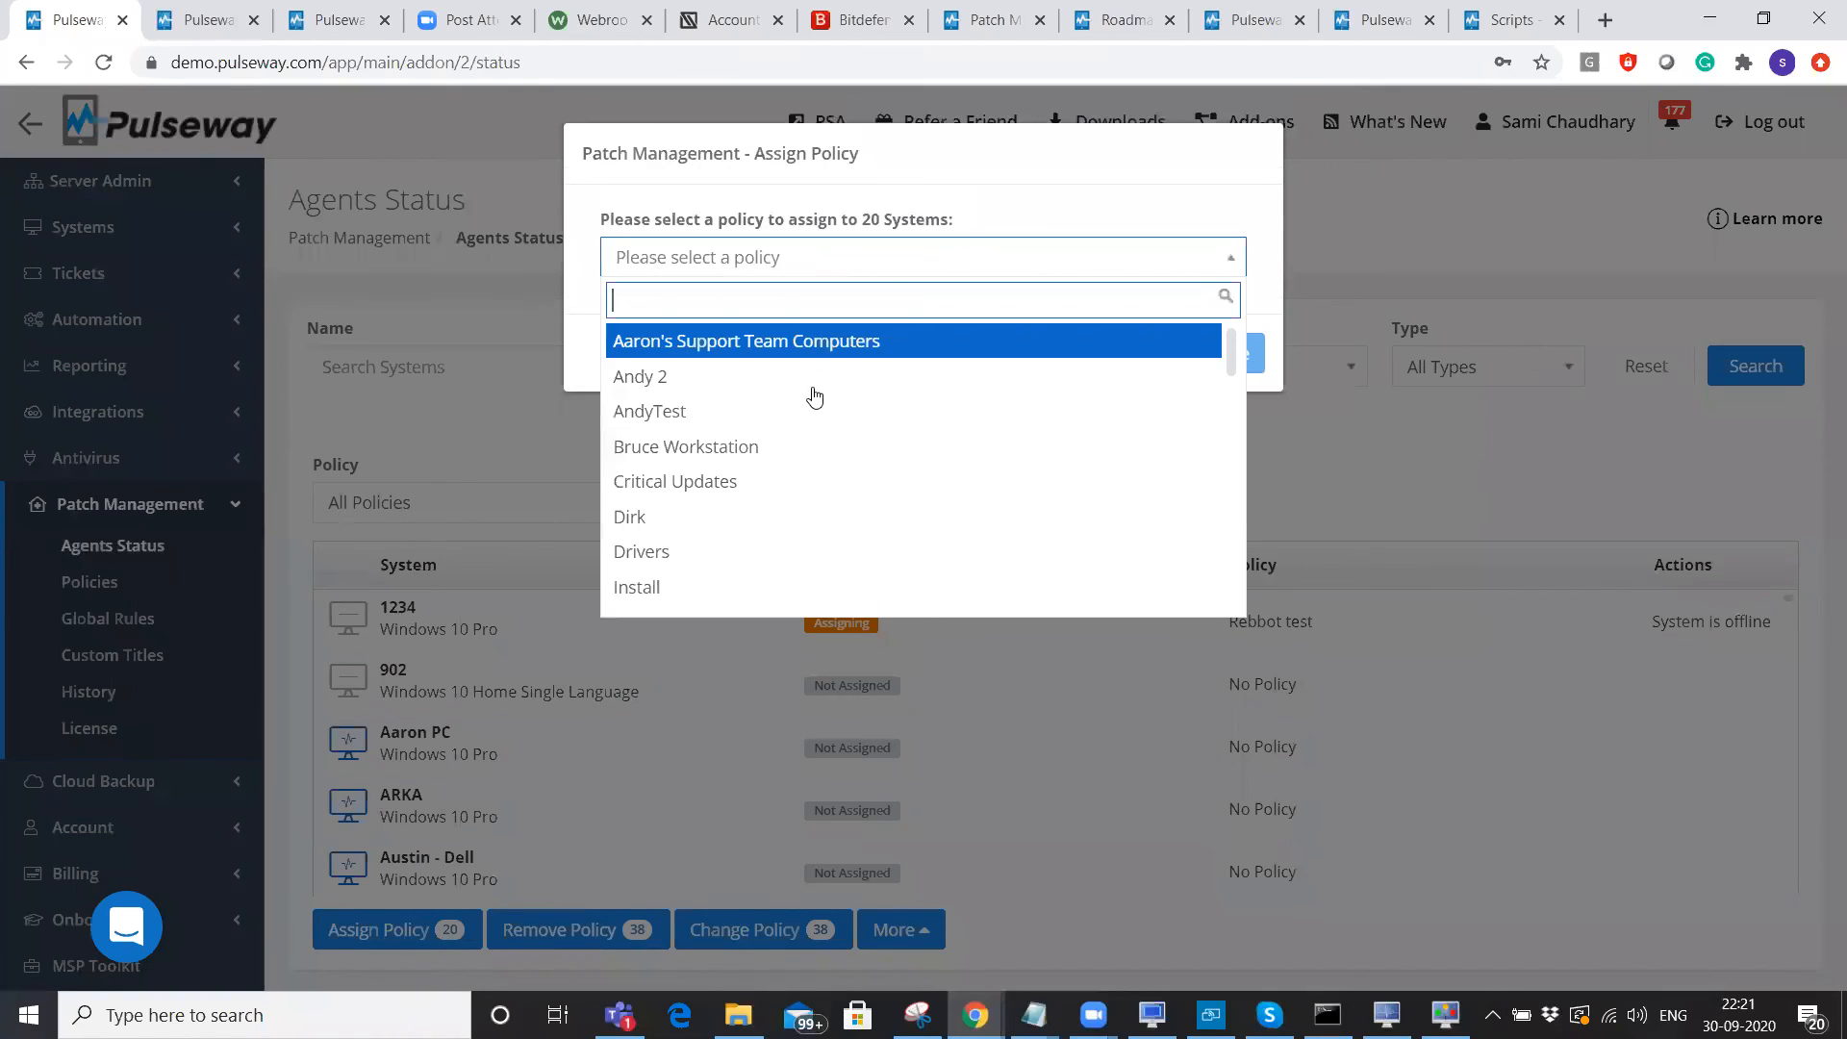
left_click(818, 479)
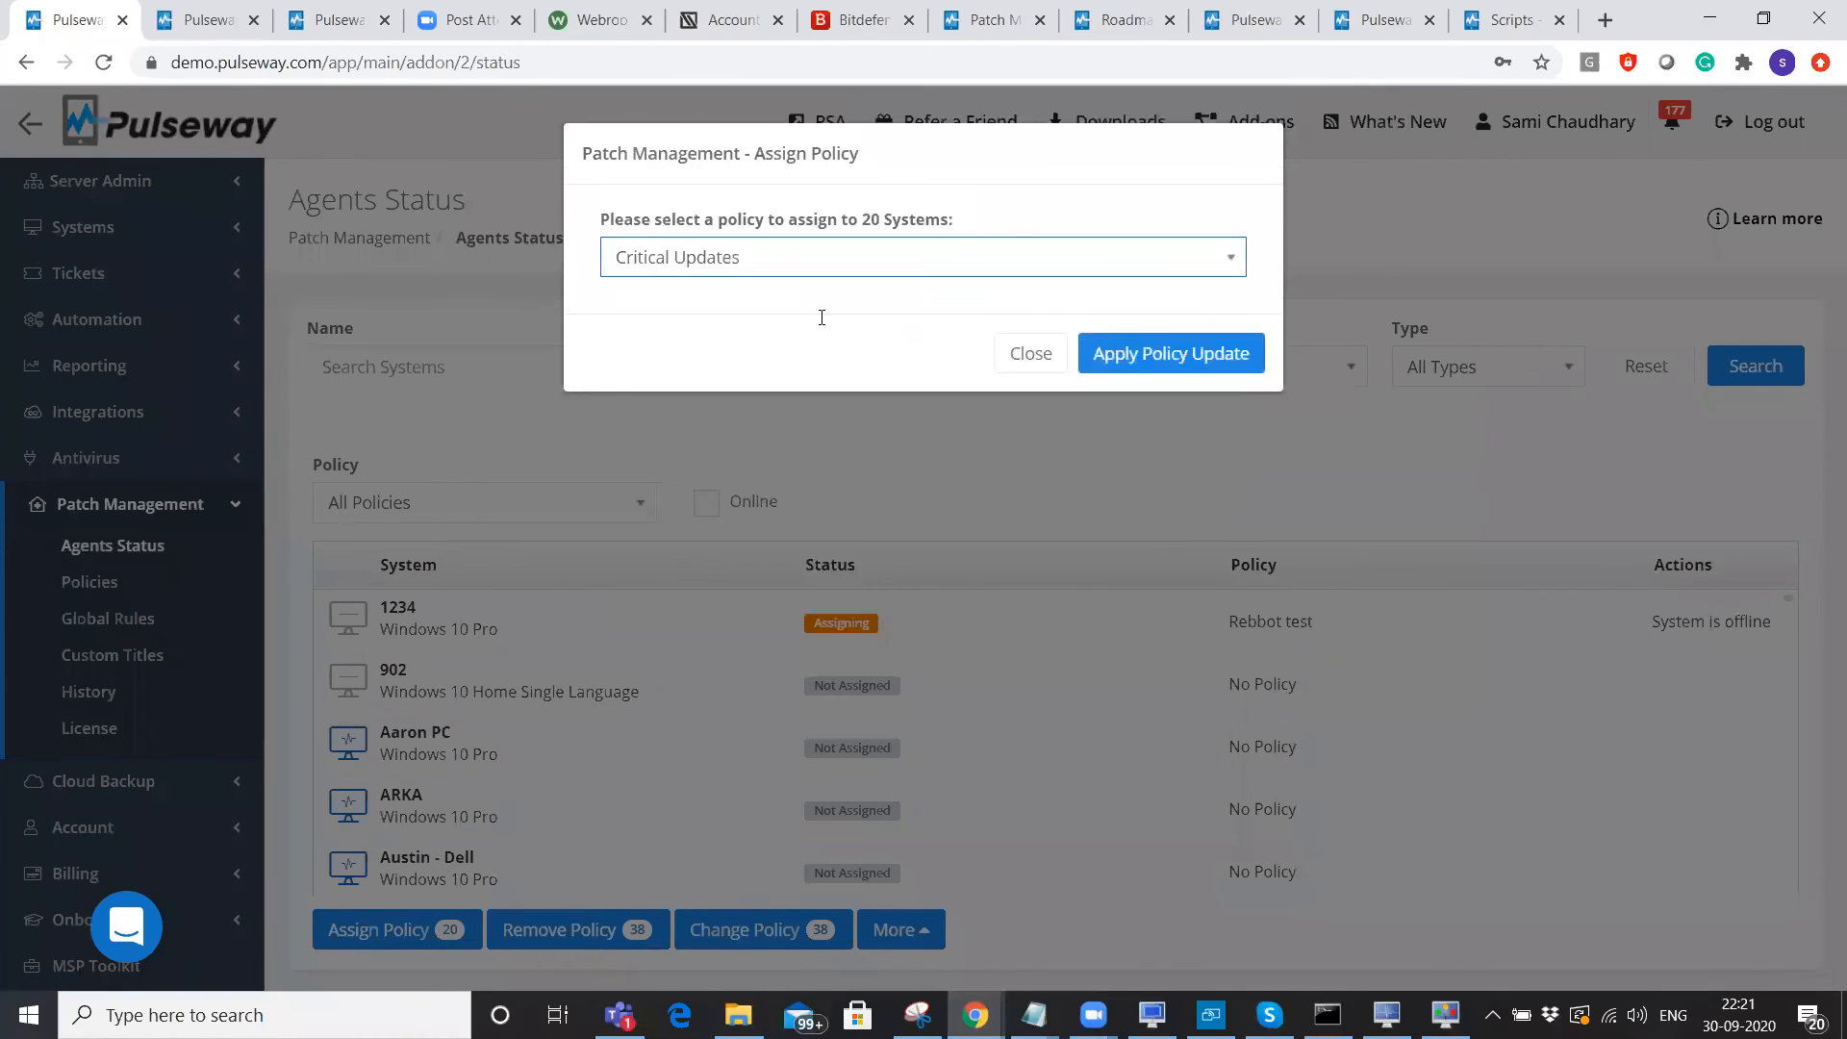
left_click(1037, 371)
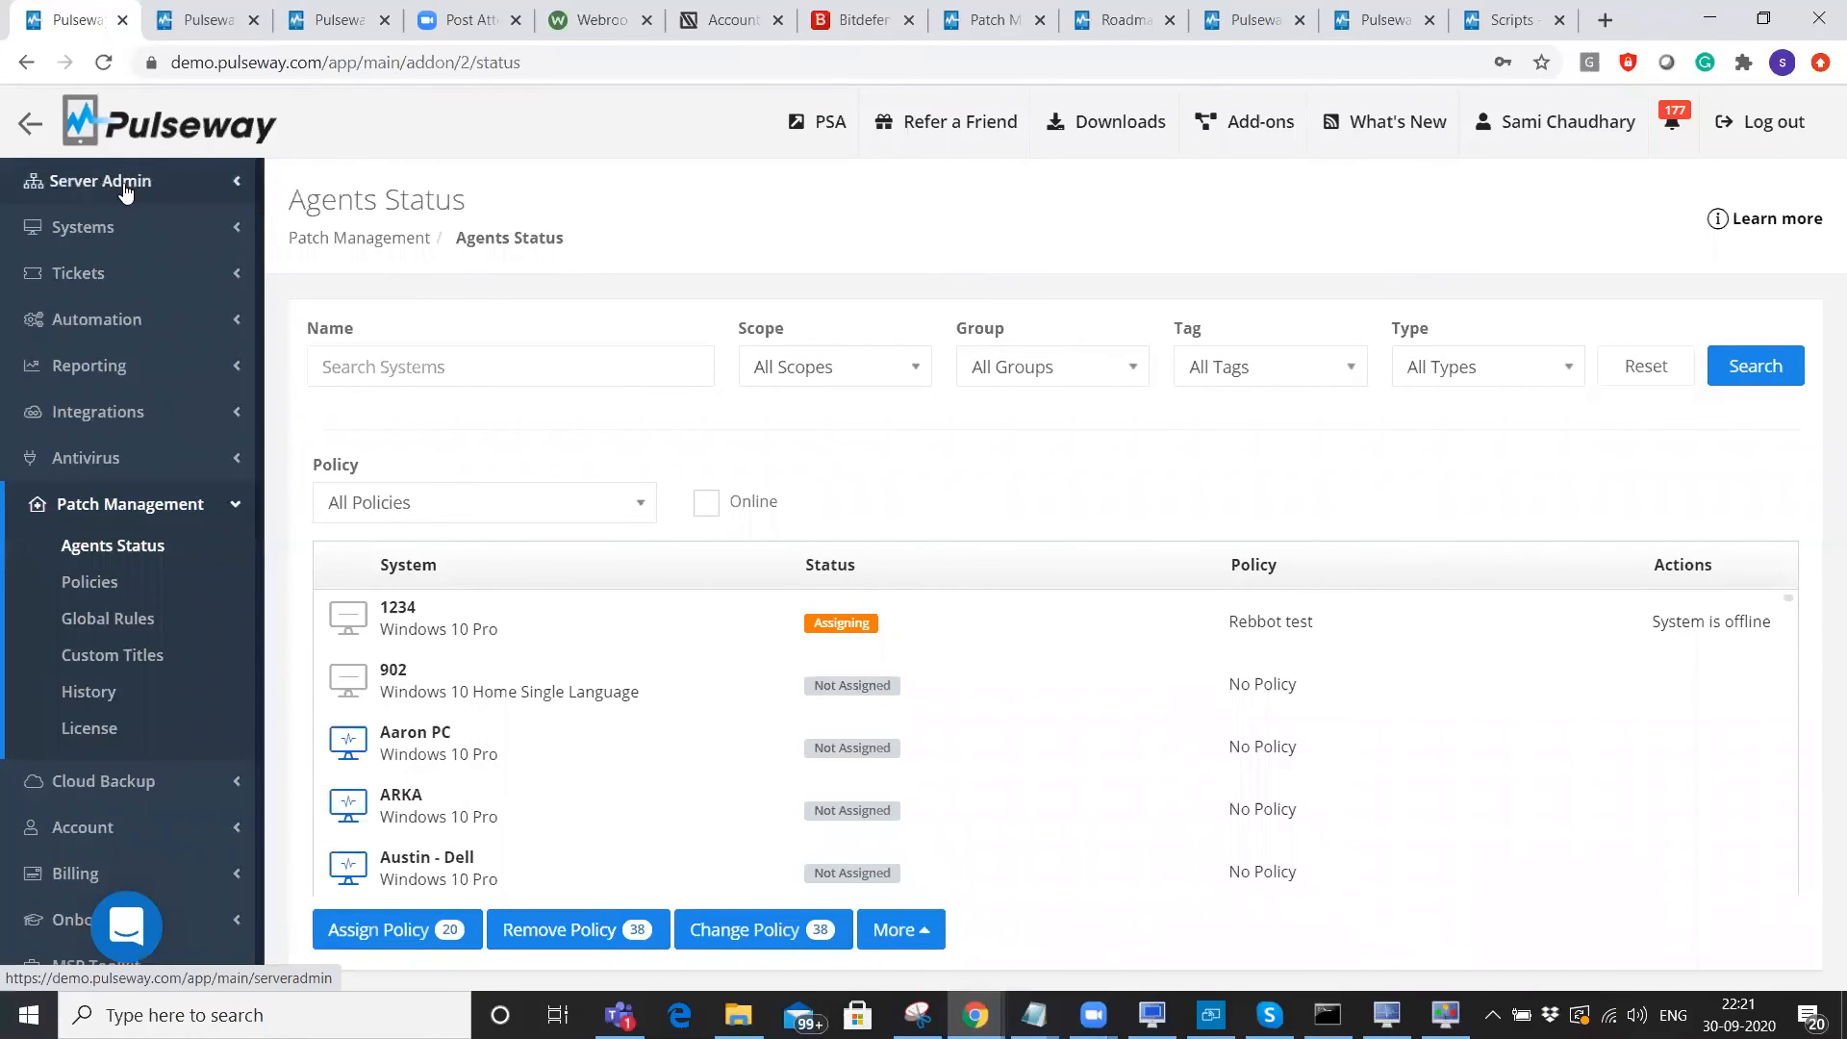
In the other tab, review US Pulseway's antivirus and patch policies under Server Admin > Configuration.
left_click(216, 10)
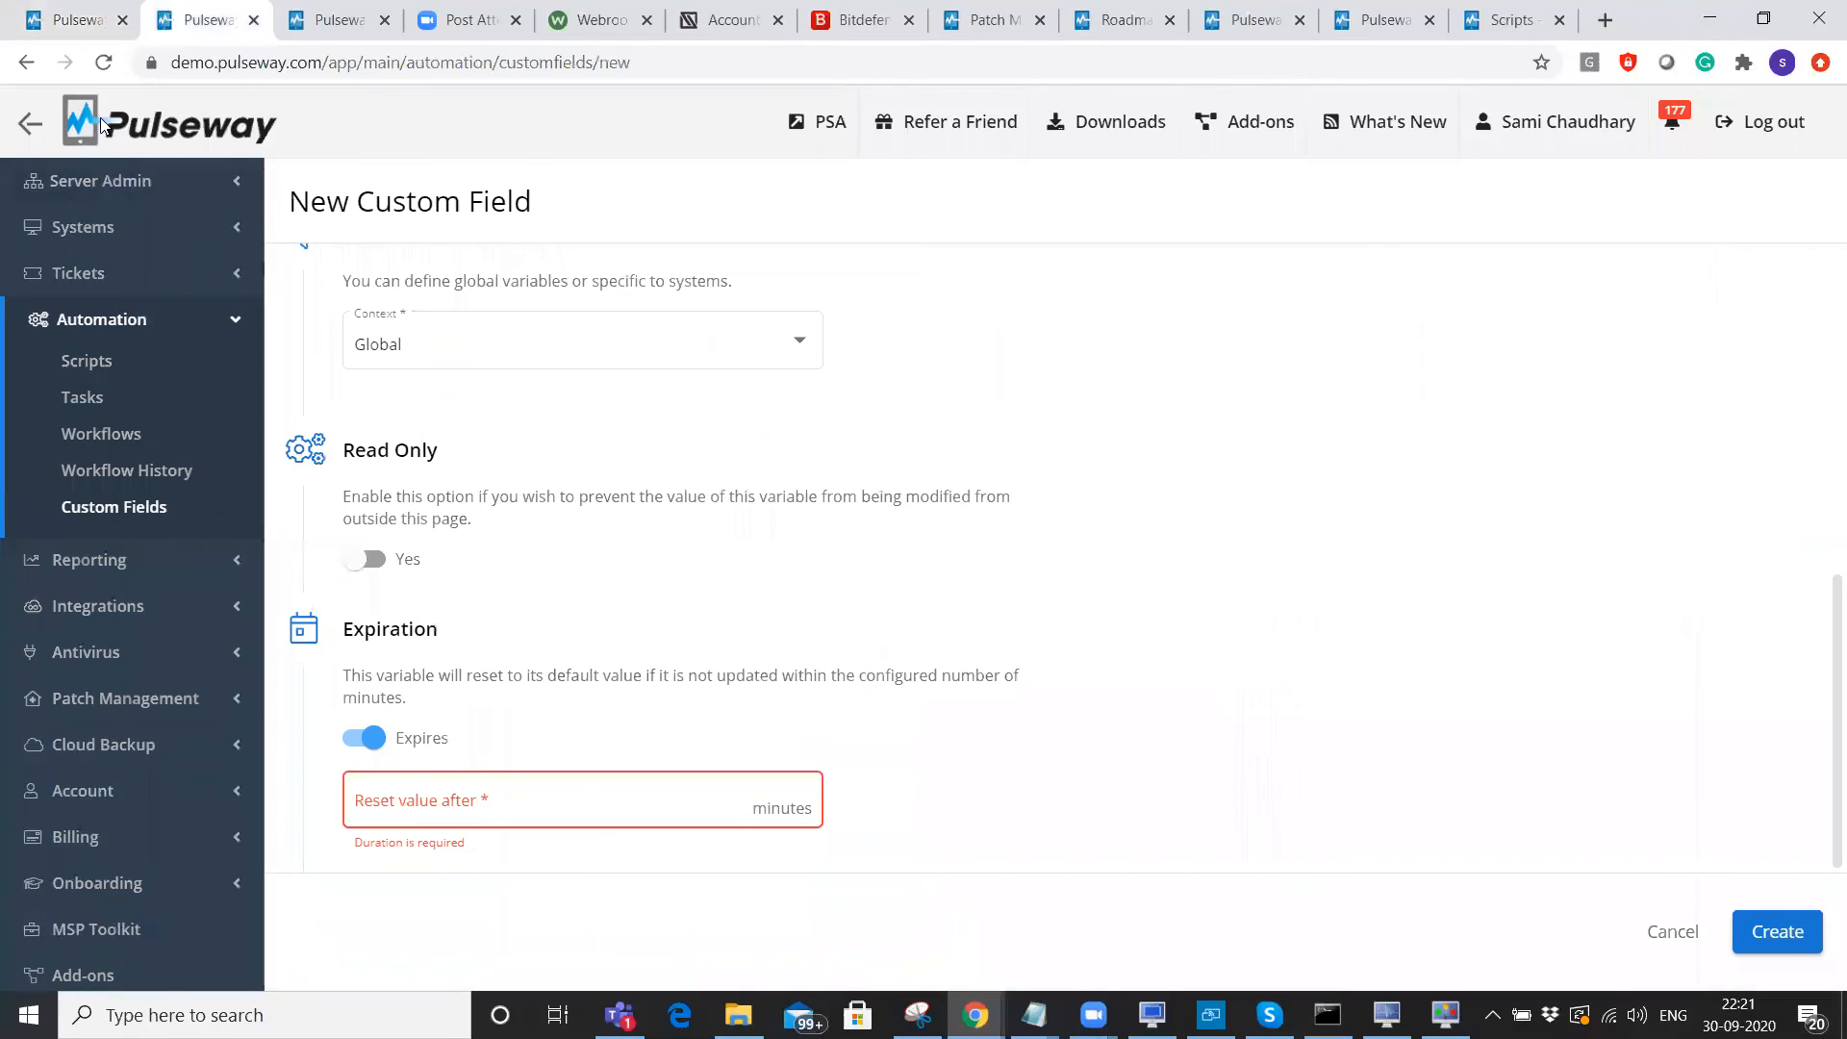
left_click(108, 181)
left_click(118, 257)
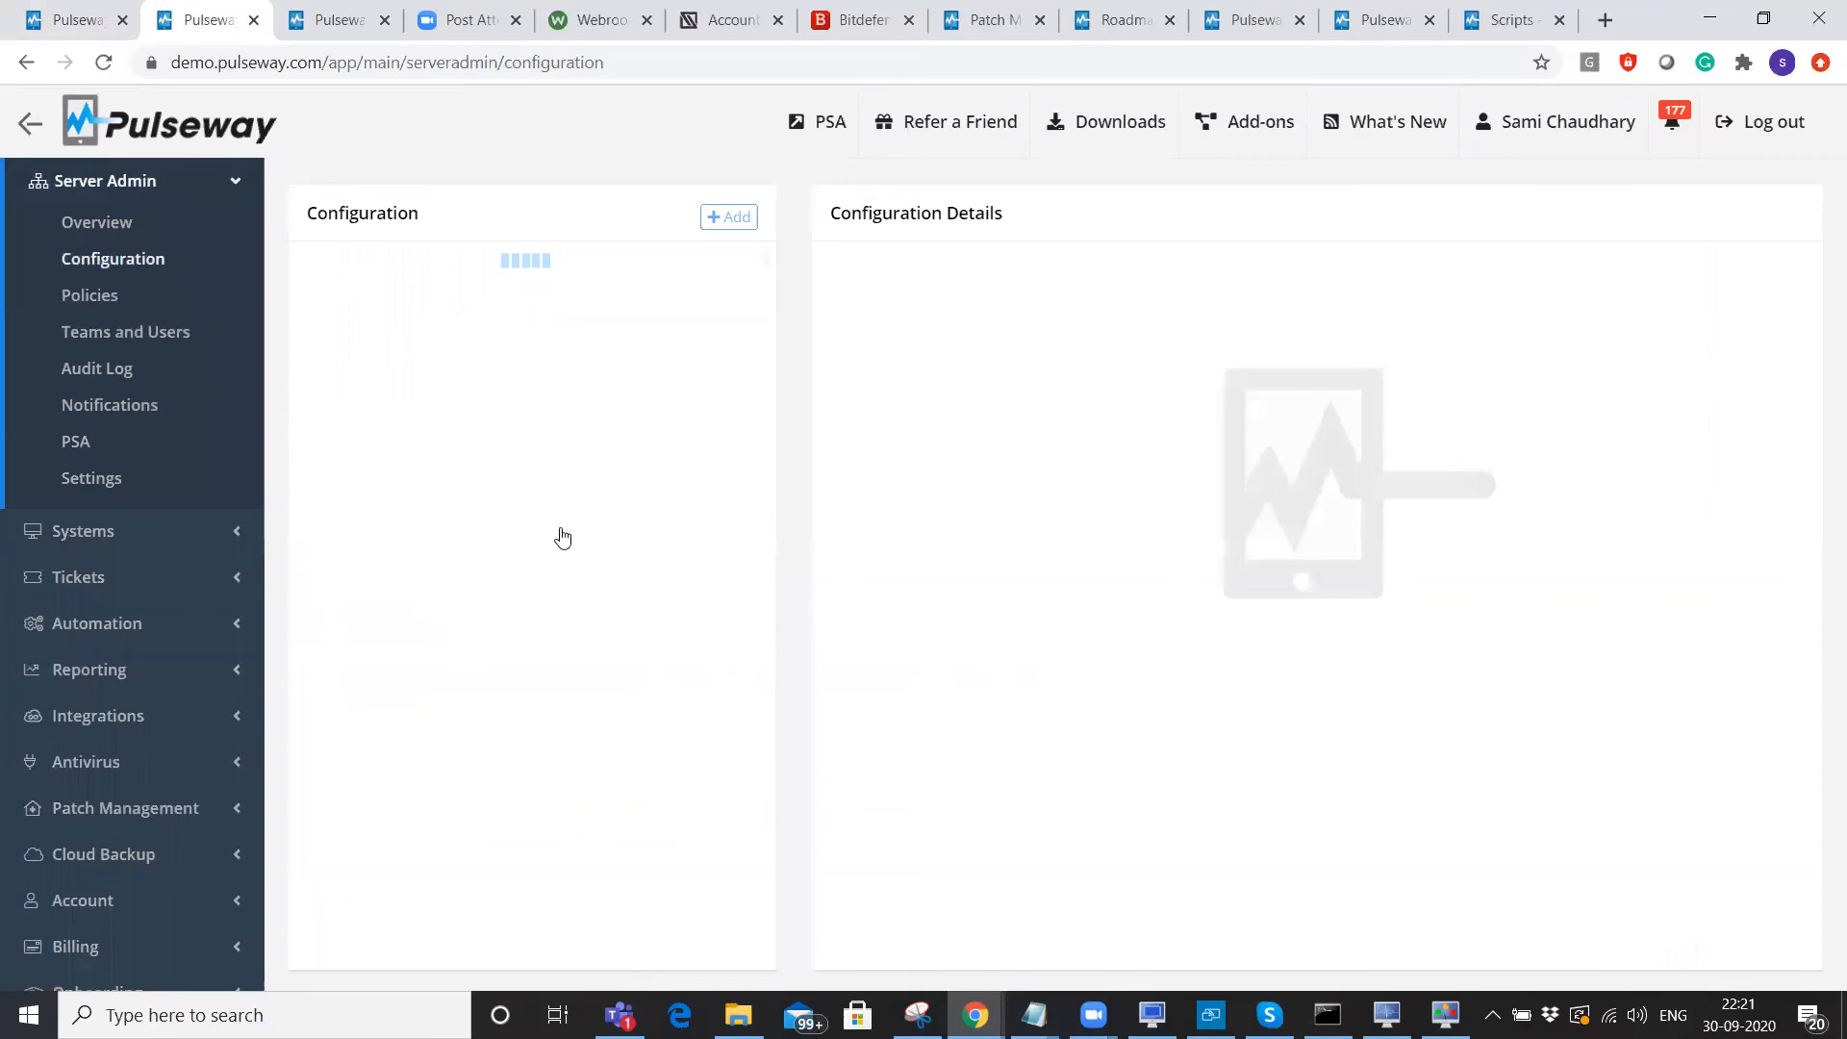
left_click(465, 707)
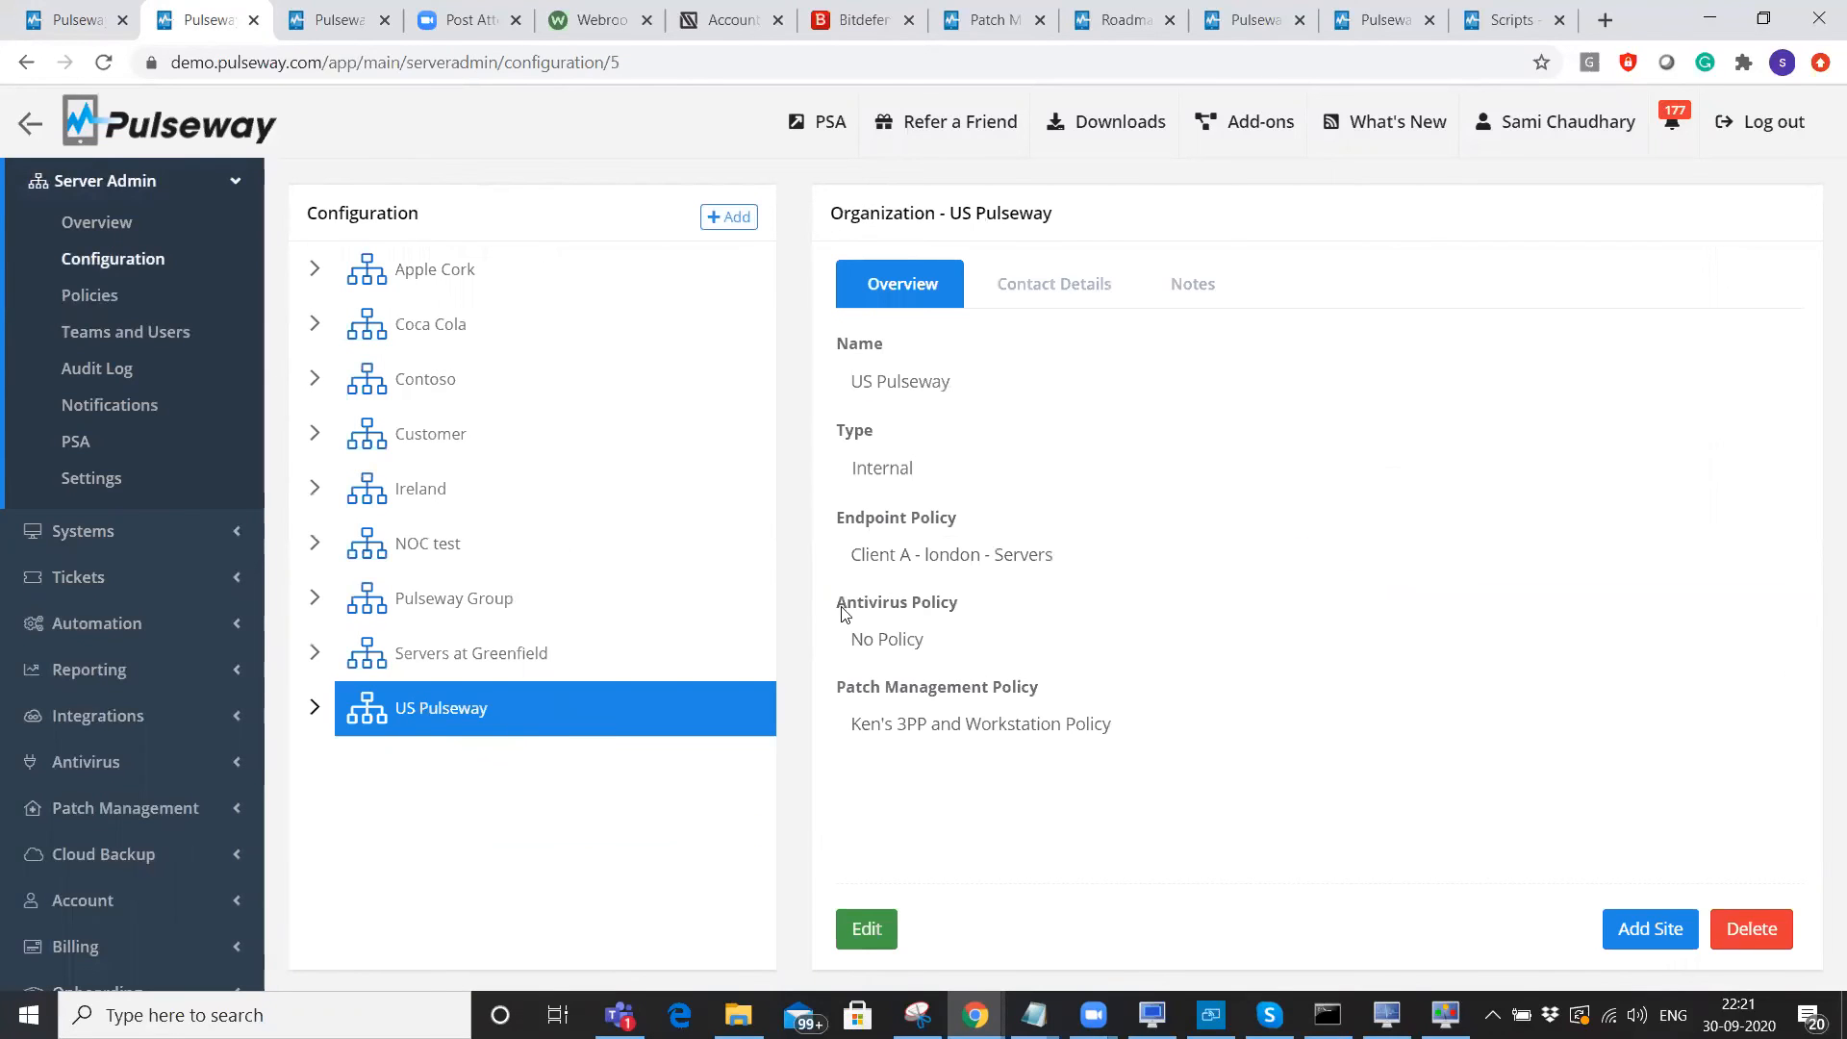
left_click_drag(835, 608, 942, 642)
left_click_drag(835, 691, 1138, 757)
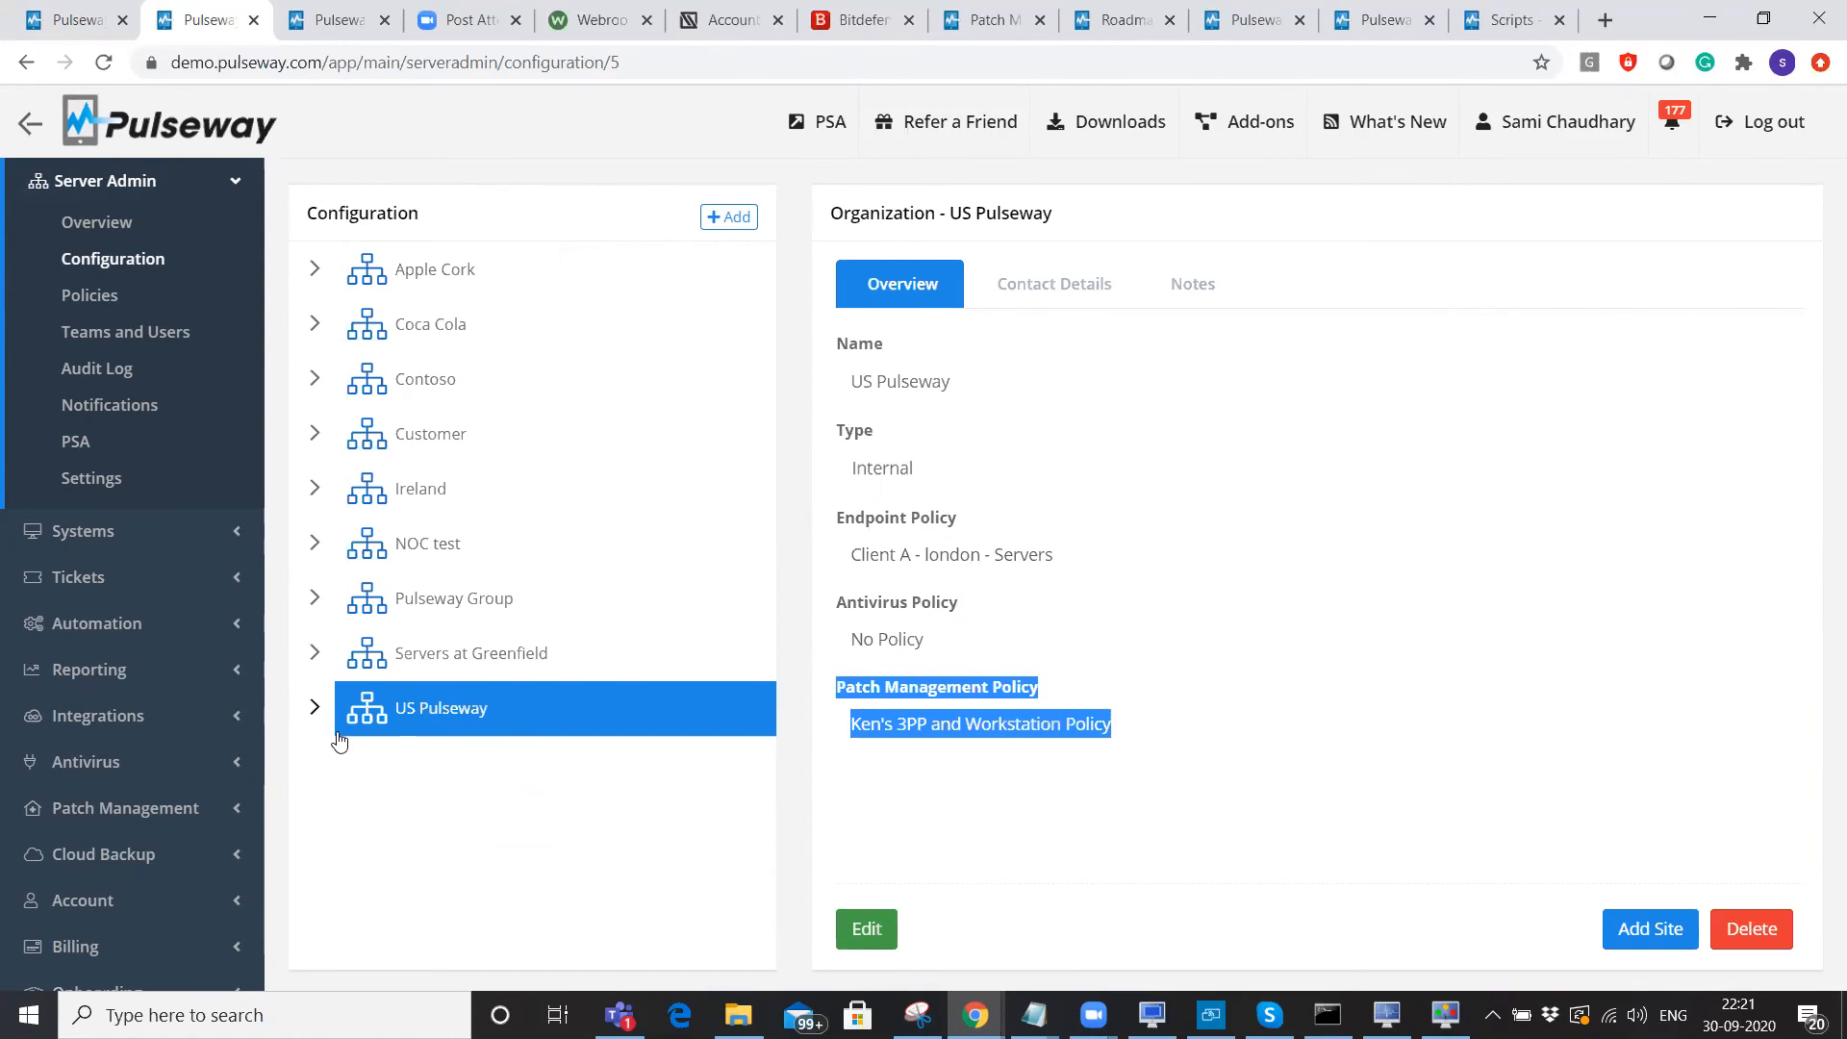
Set Dallas site's antivirus to the first Kaspersky workstation policy, then return to Agents Status.
left_click(318, 709)
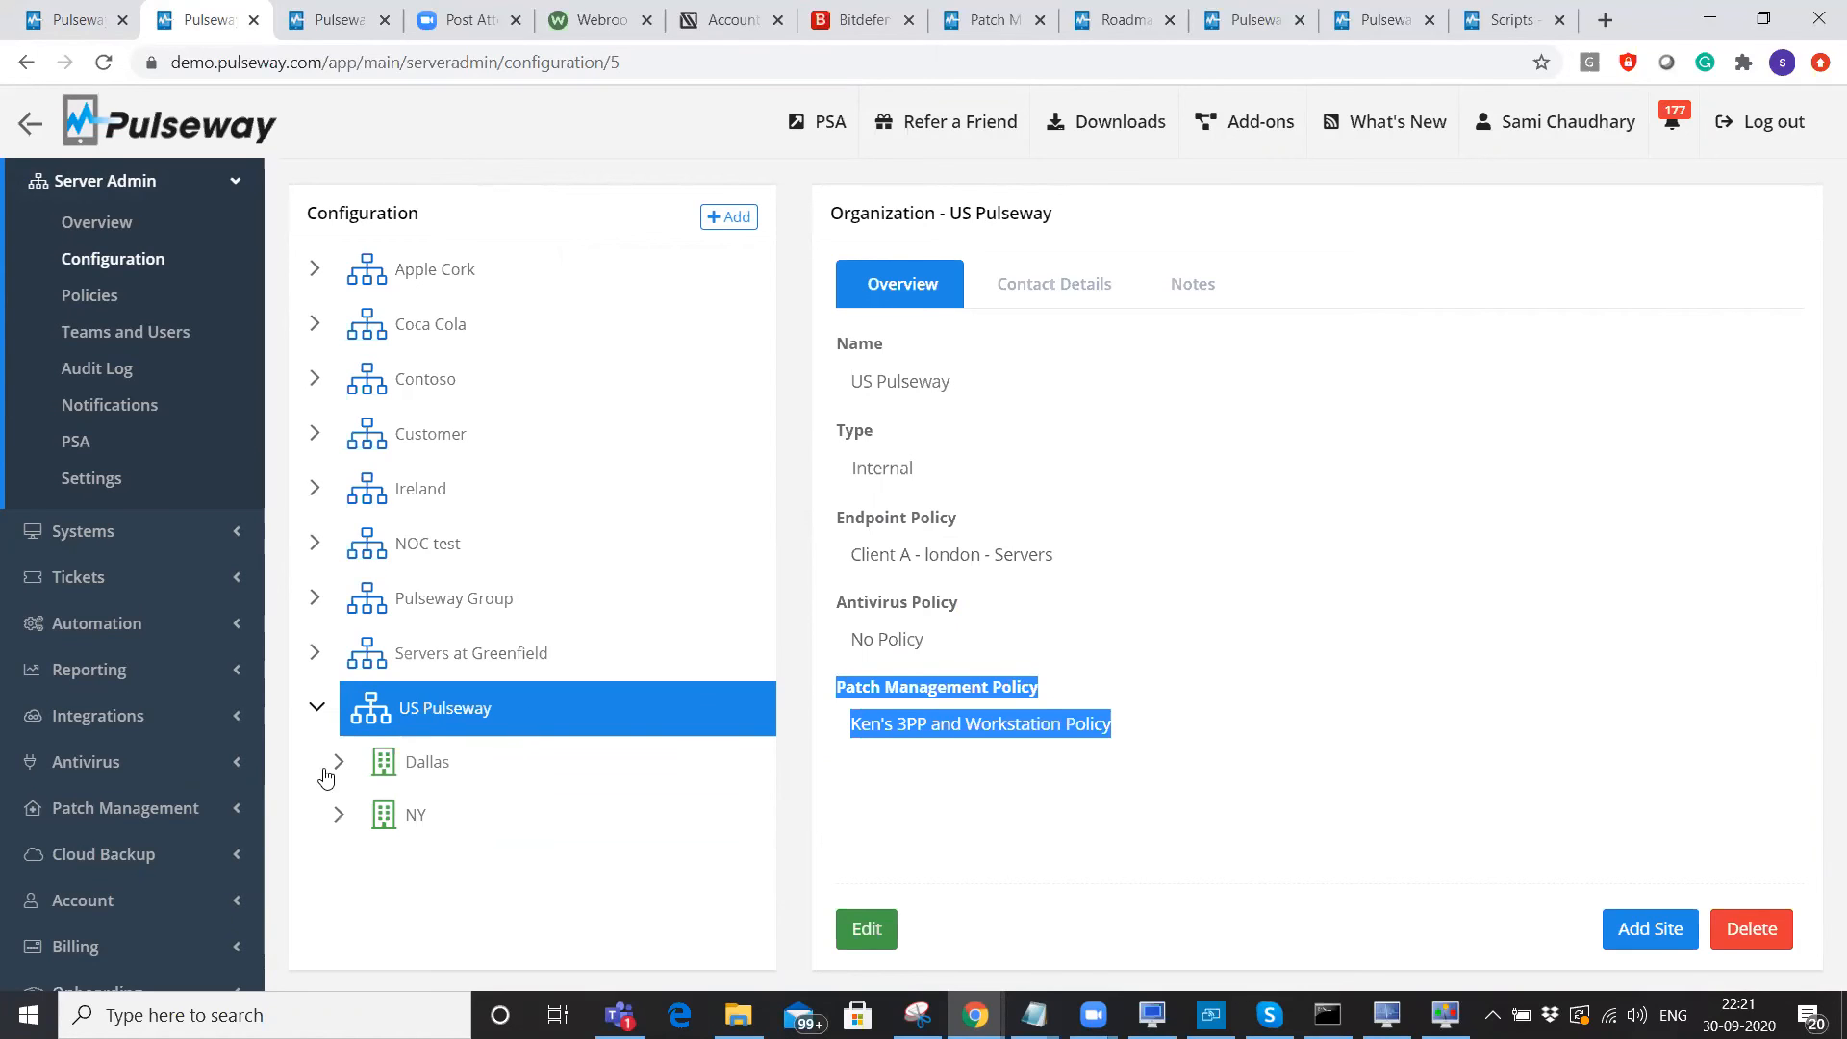
left_click(401, 777)
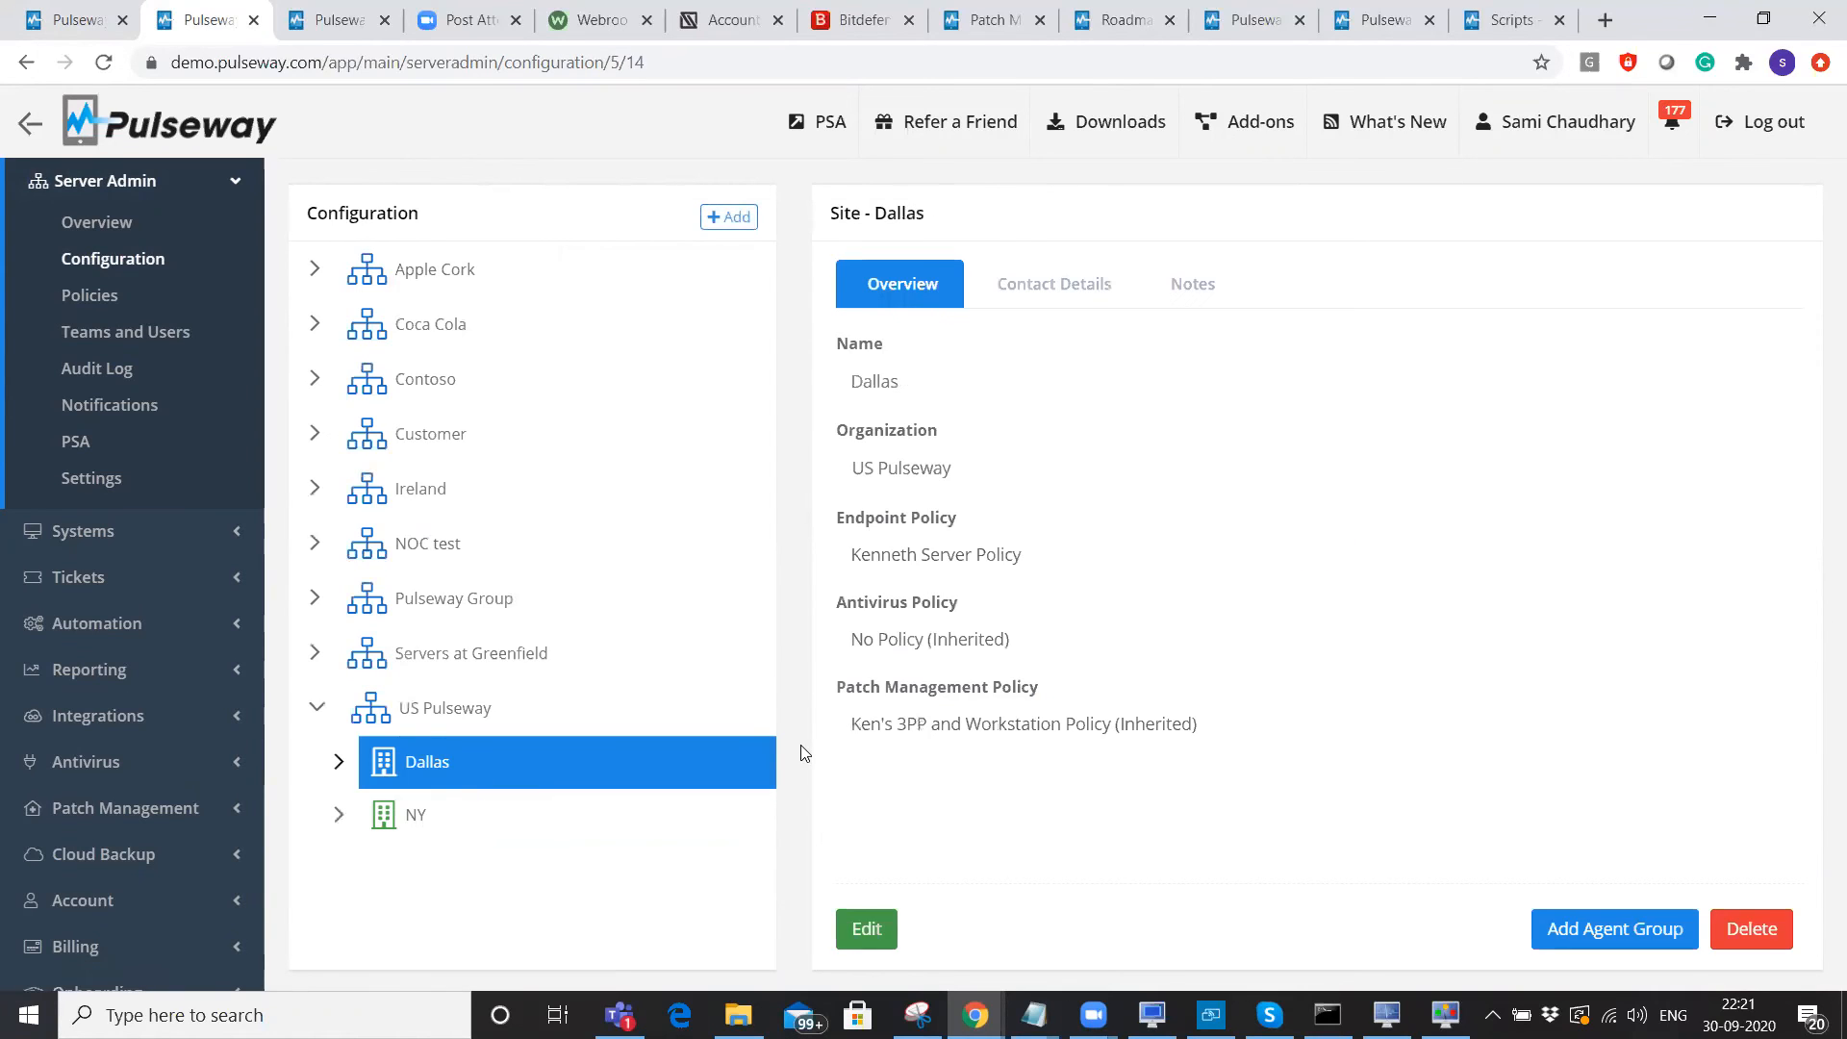
left_click(851, 933)
left_click(937, 664)
left_click(918, 811)
left_click(928, 731)
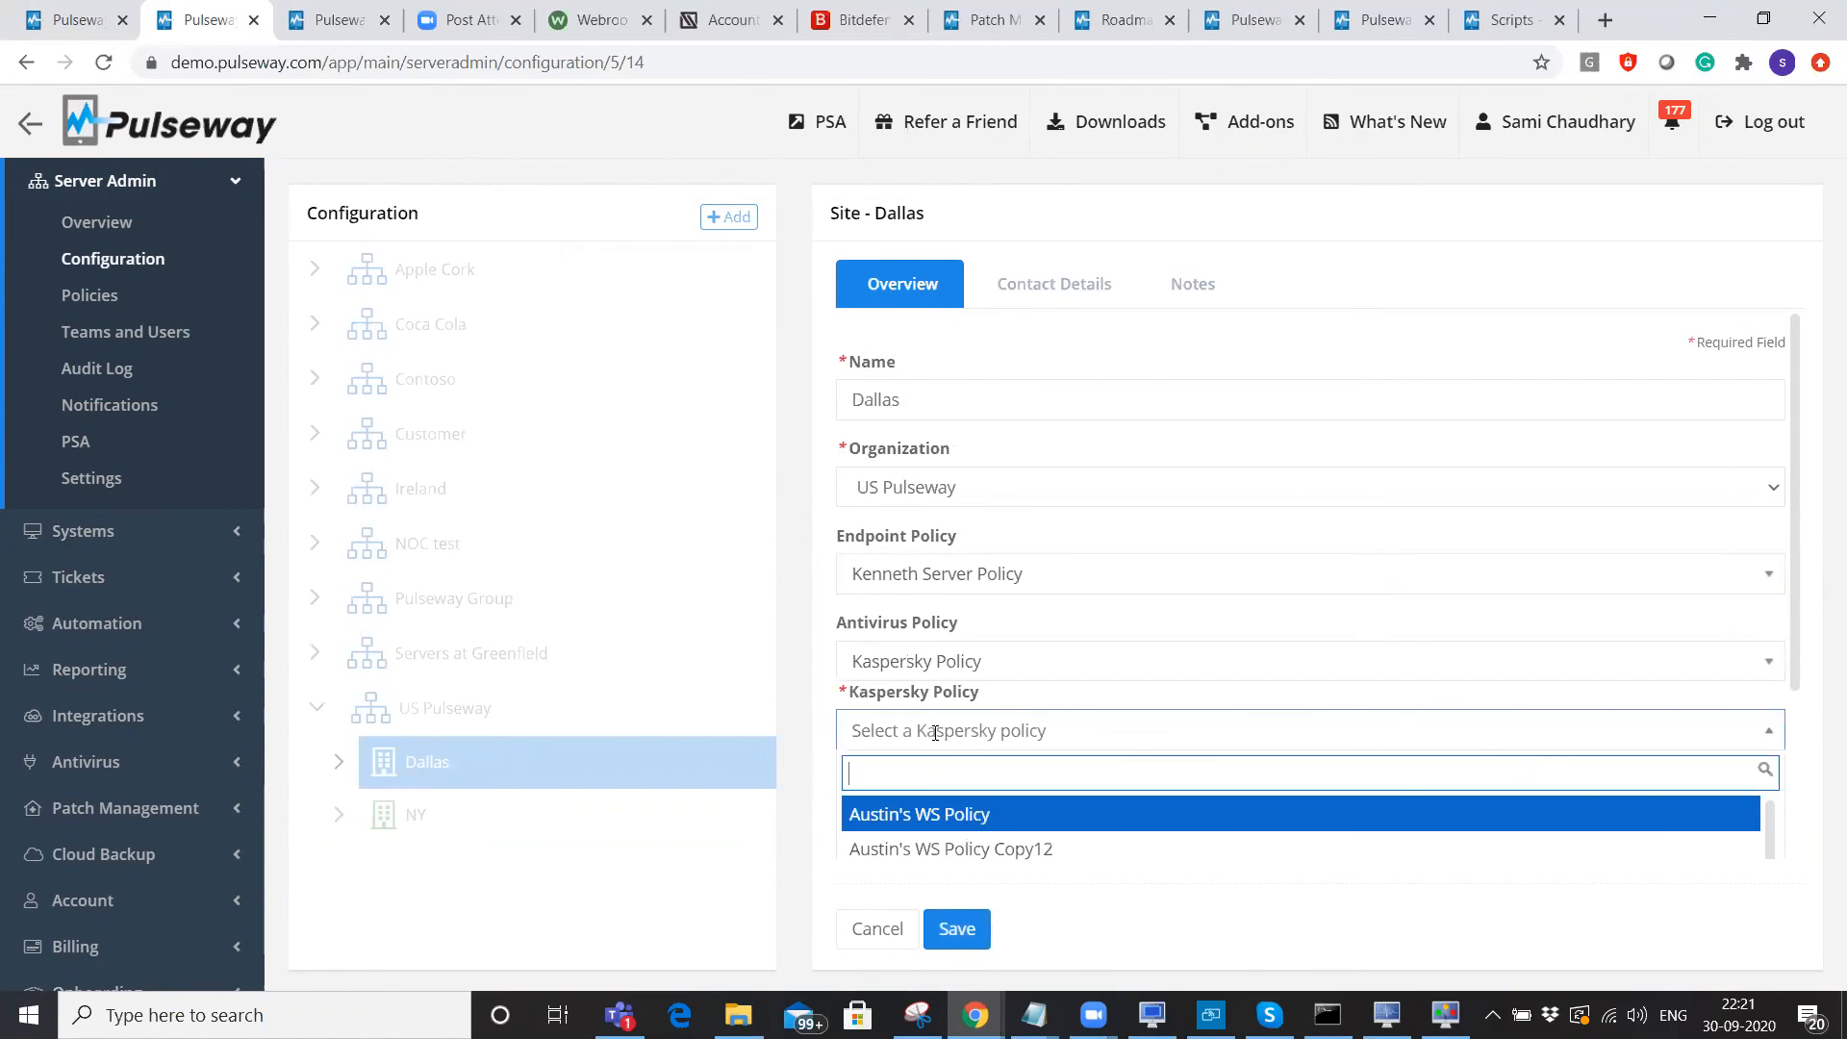
left_click(905, 819)
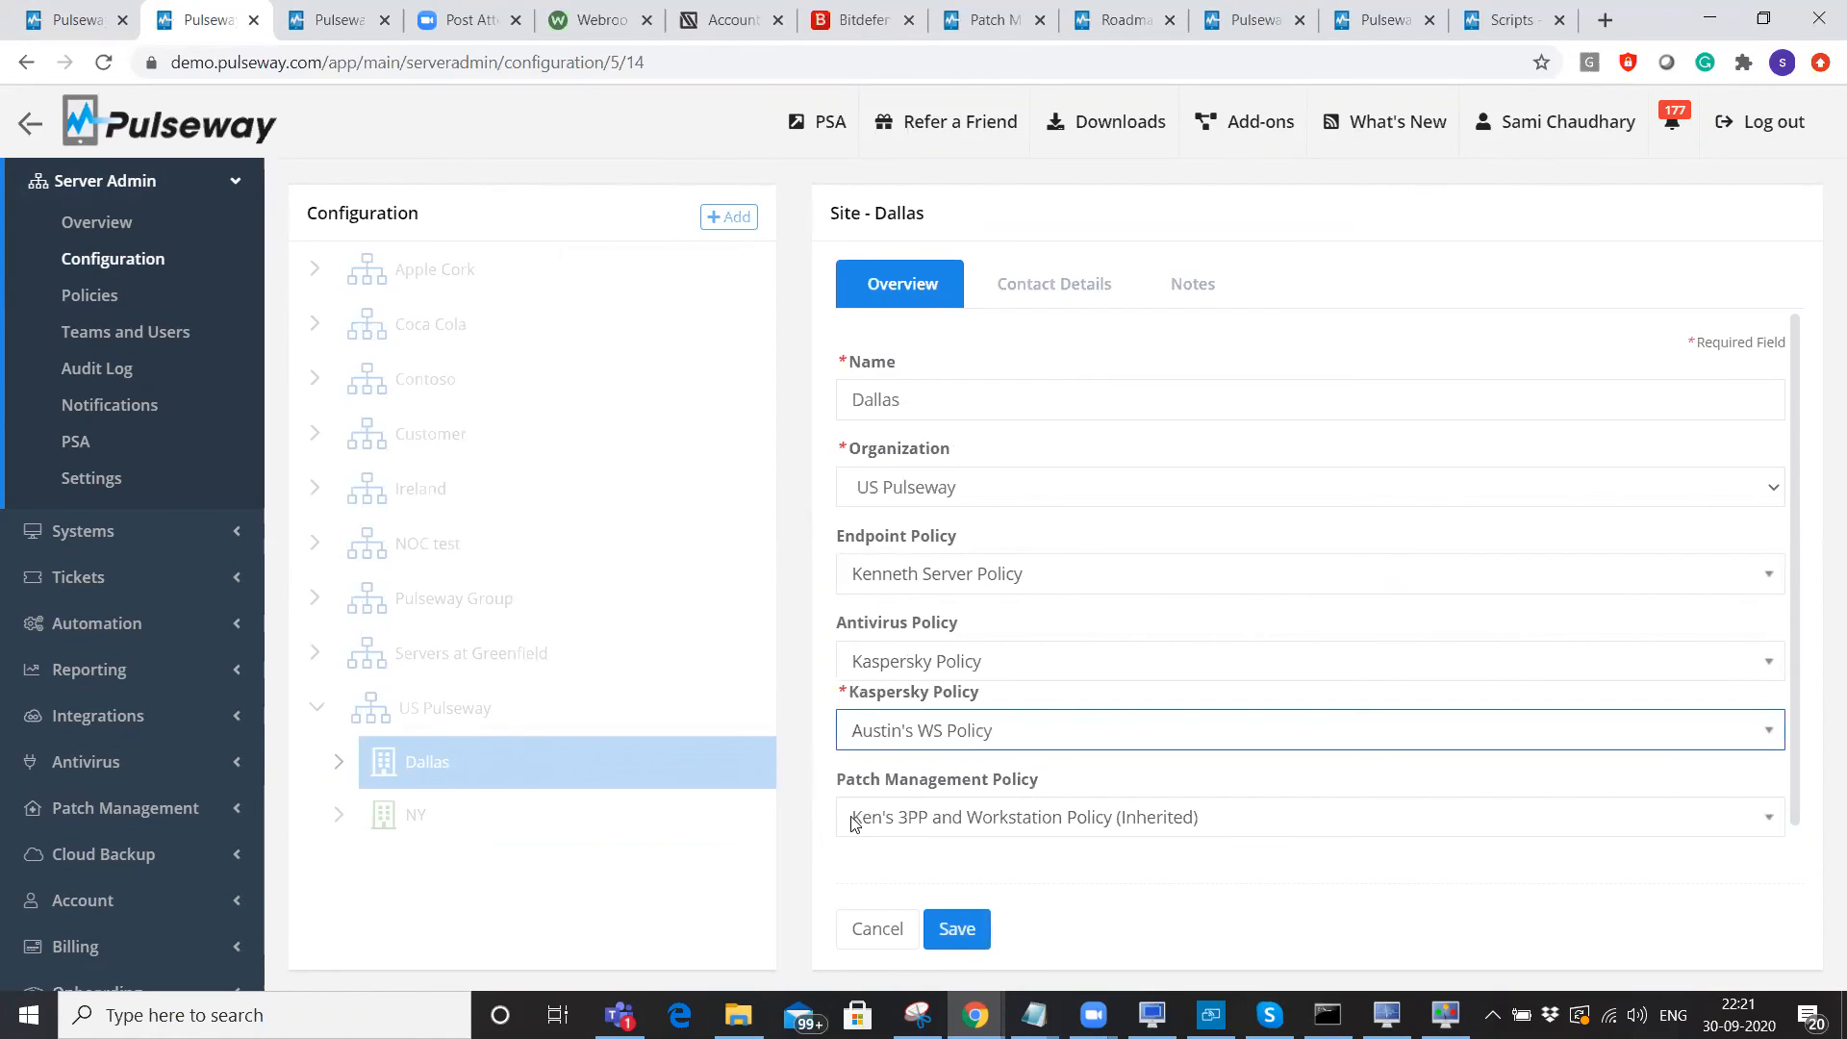
triple_click(1024, 784)
left_click(1065, 865)
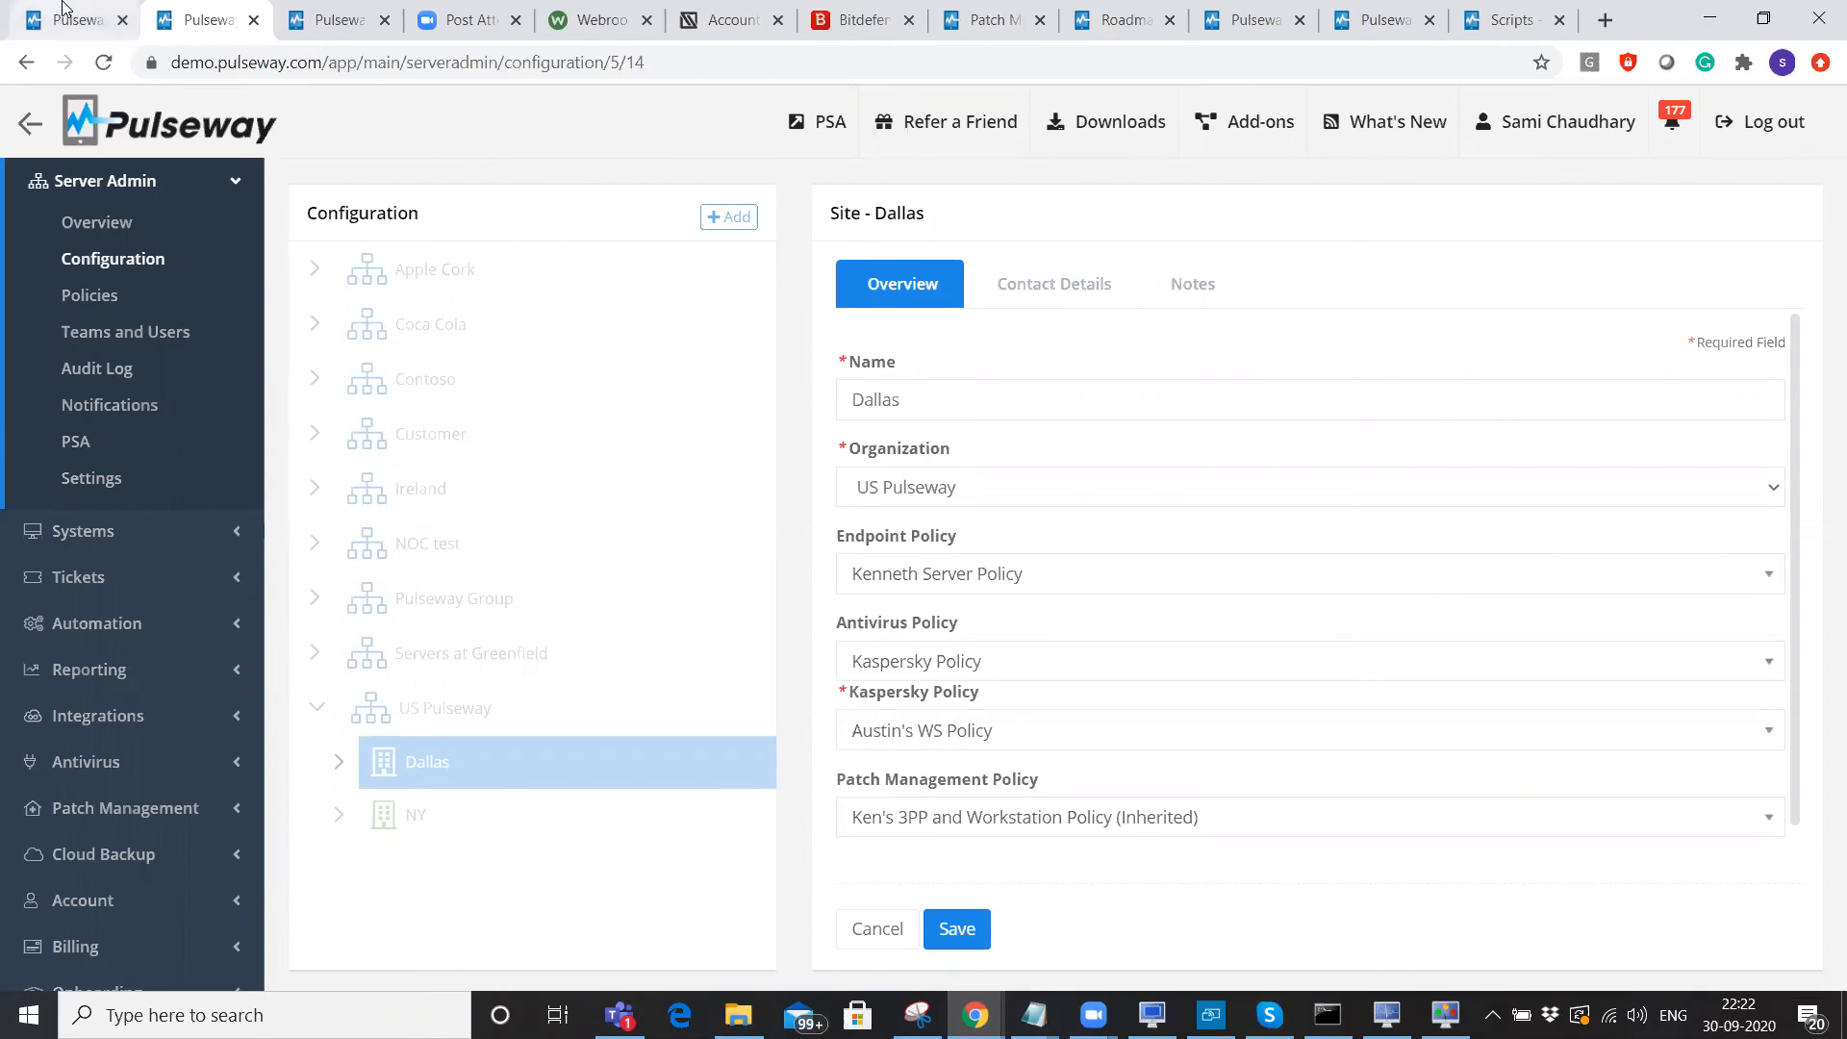
left_click(62, 8)
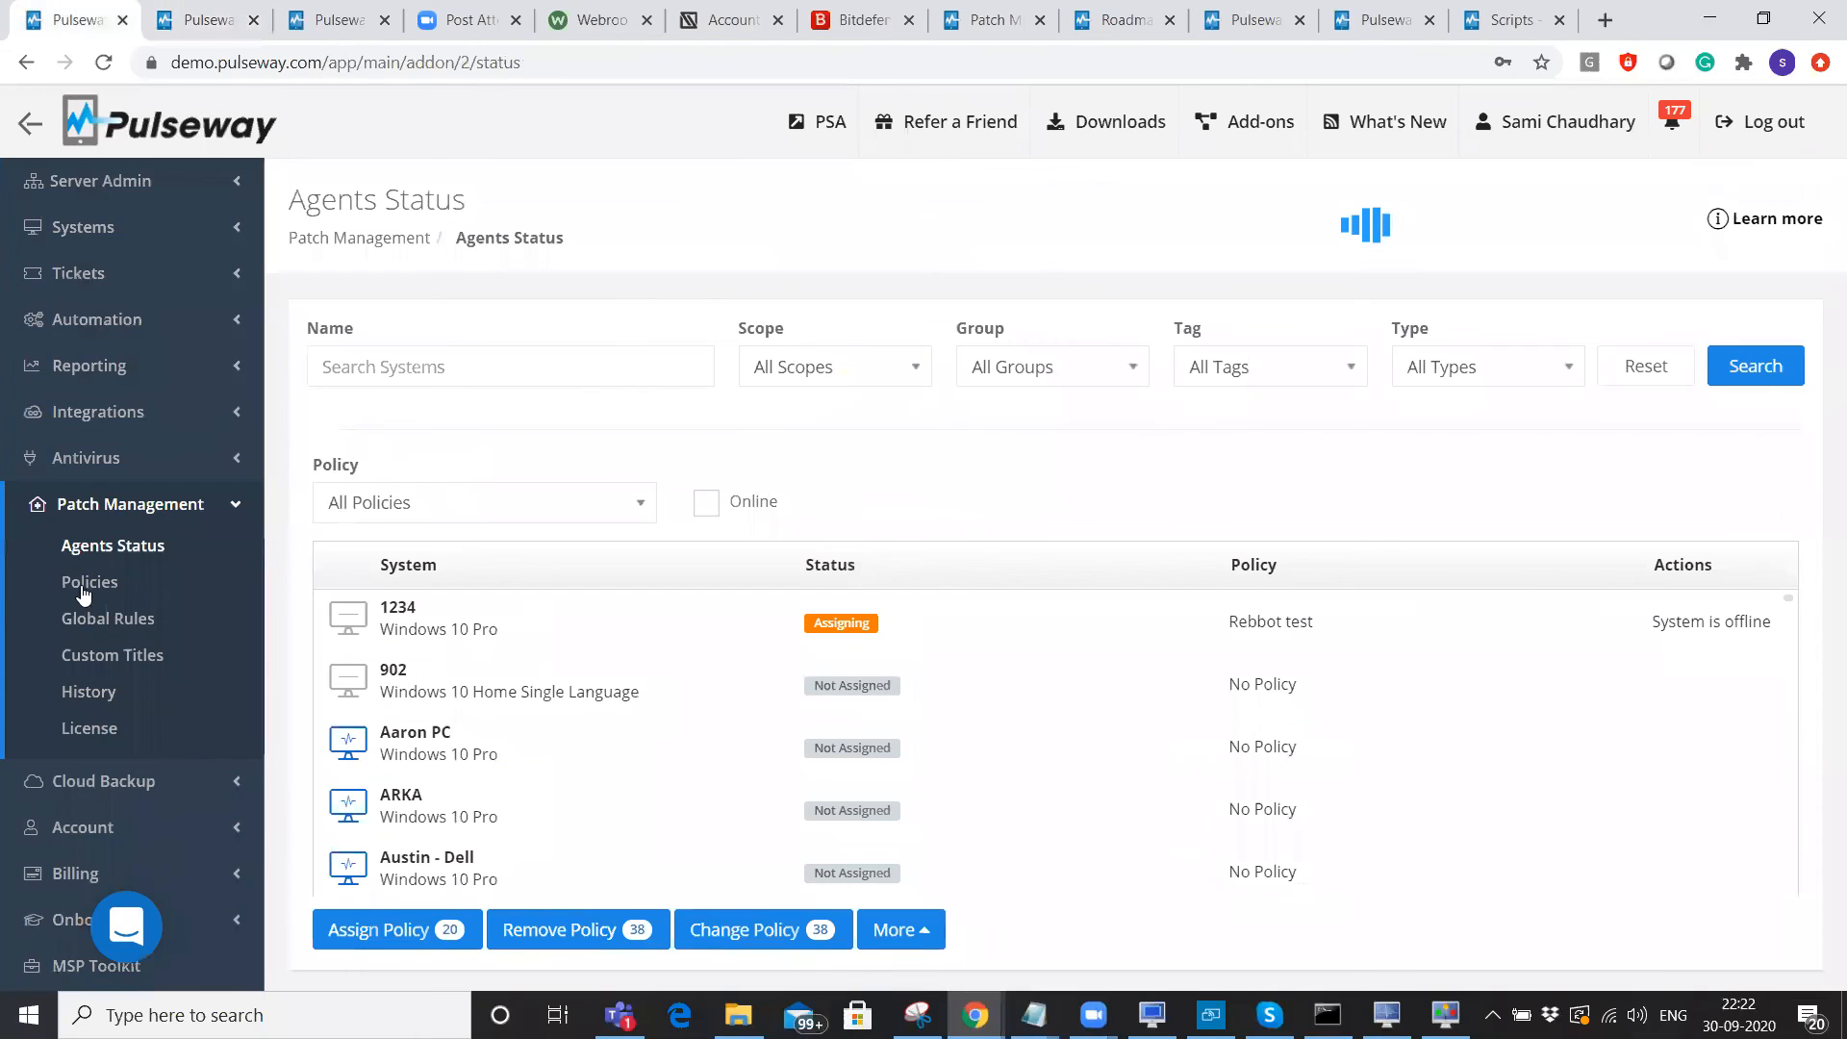
left_click(133, 507)
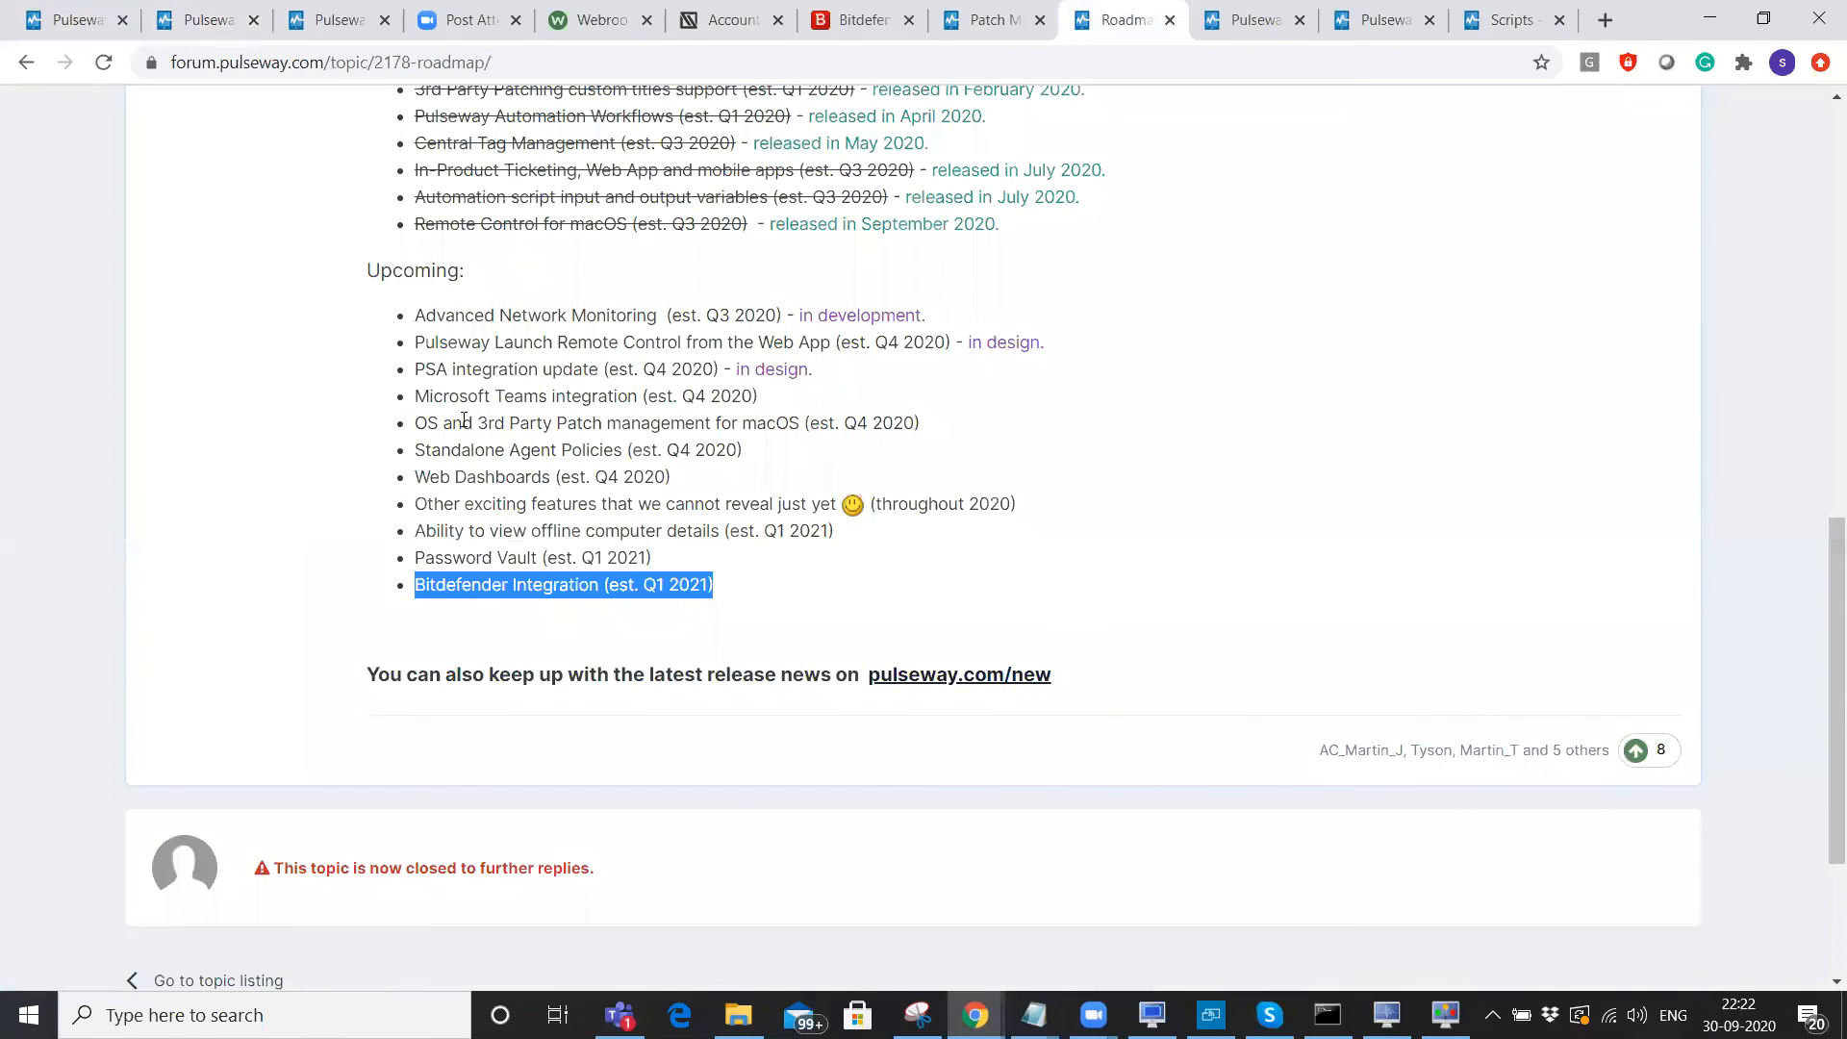
left_click_drag(414, 424, 940, 430)
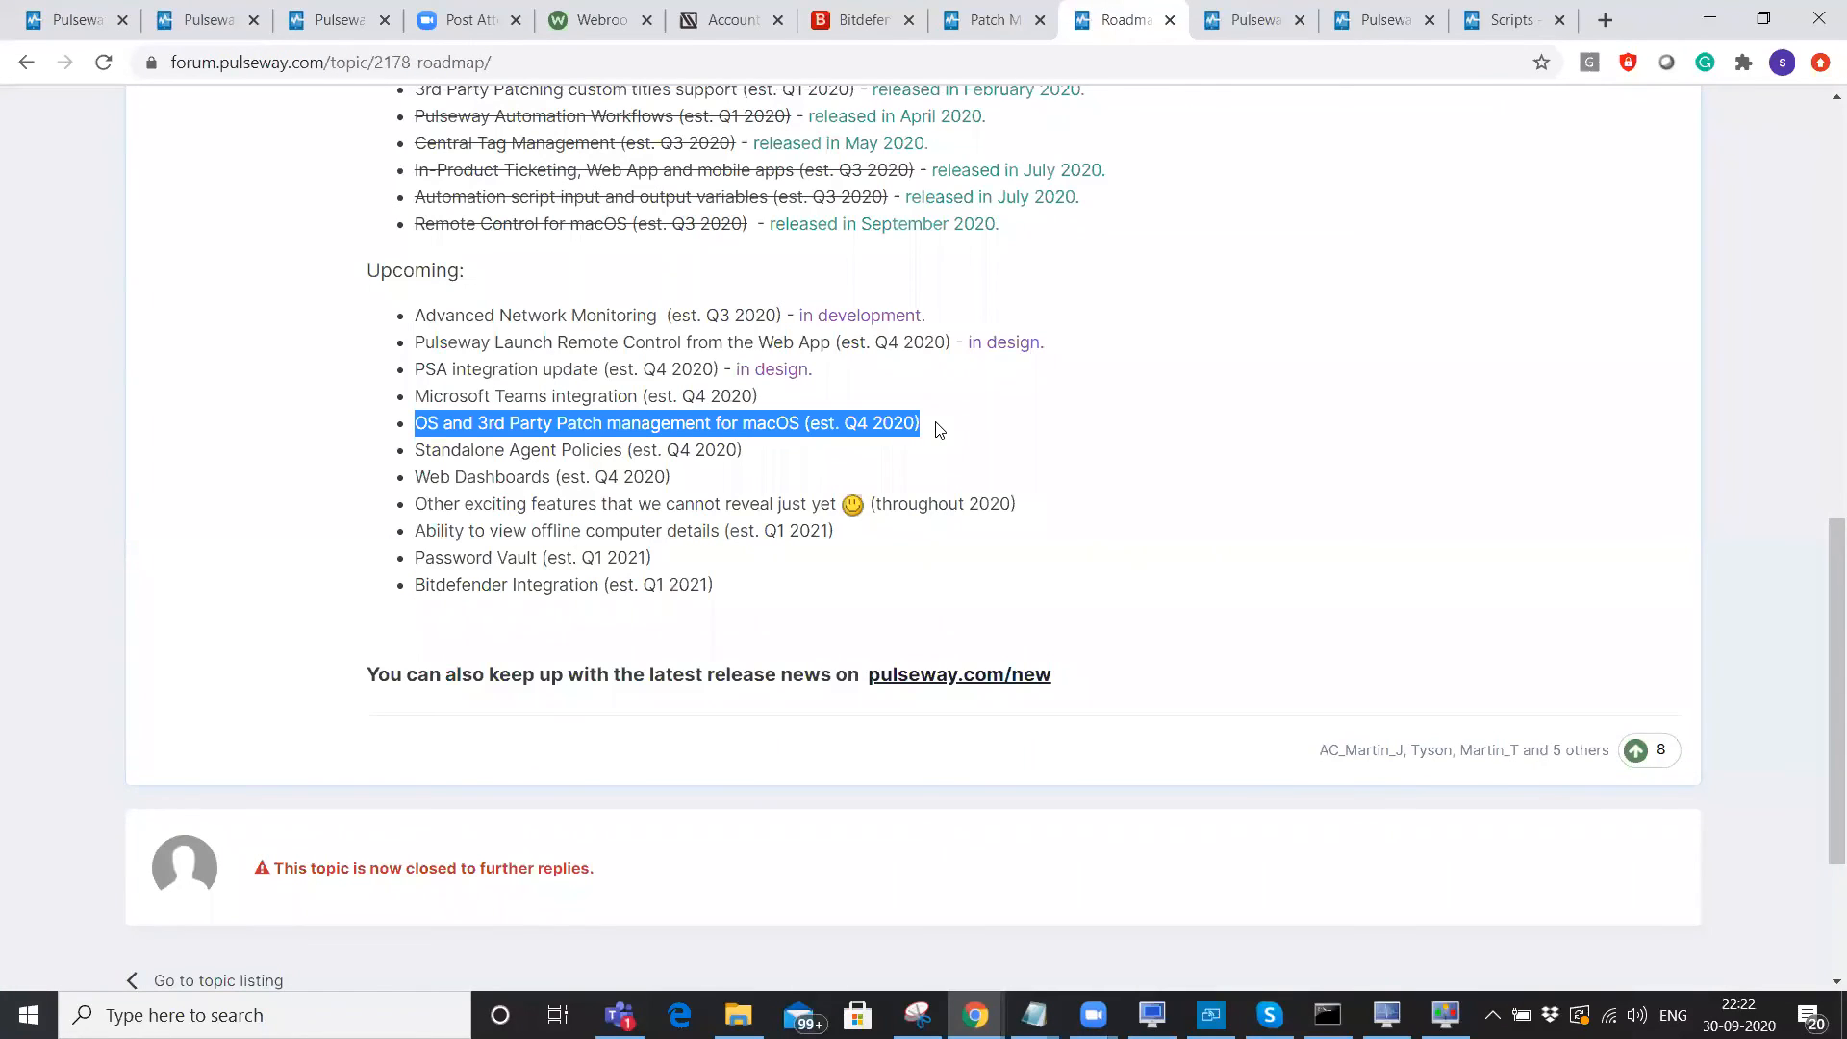
left_click(72, 8)
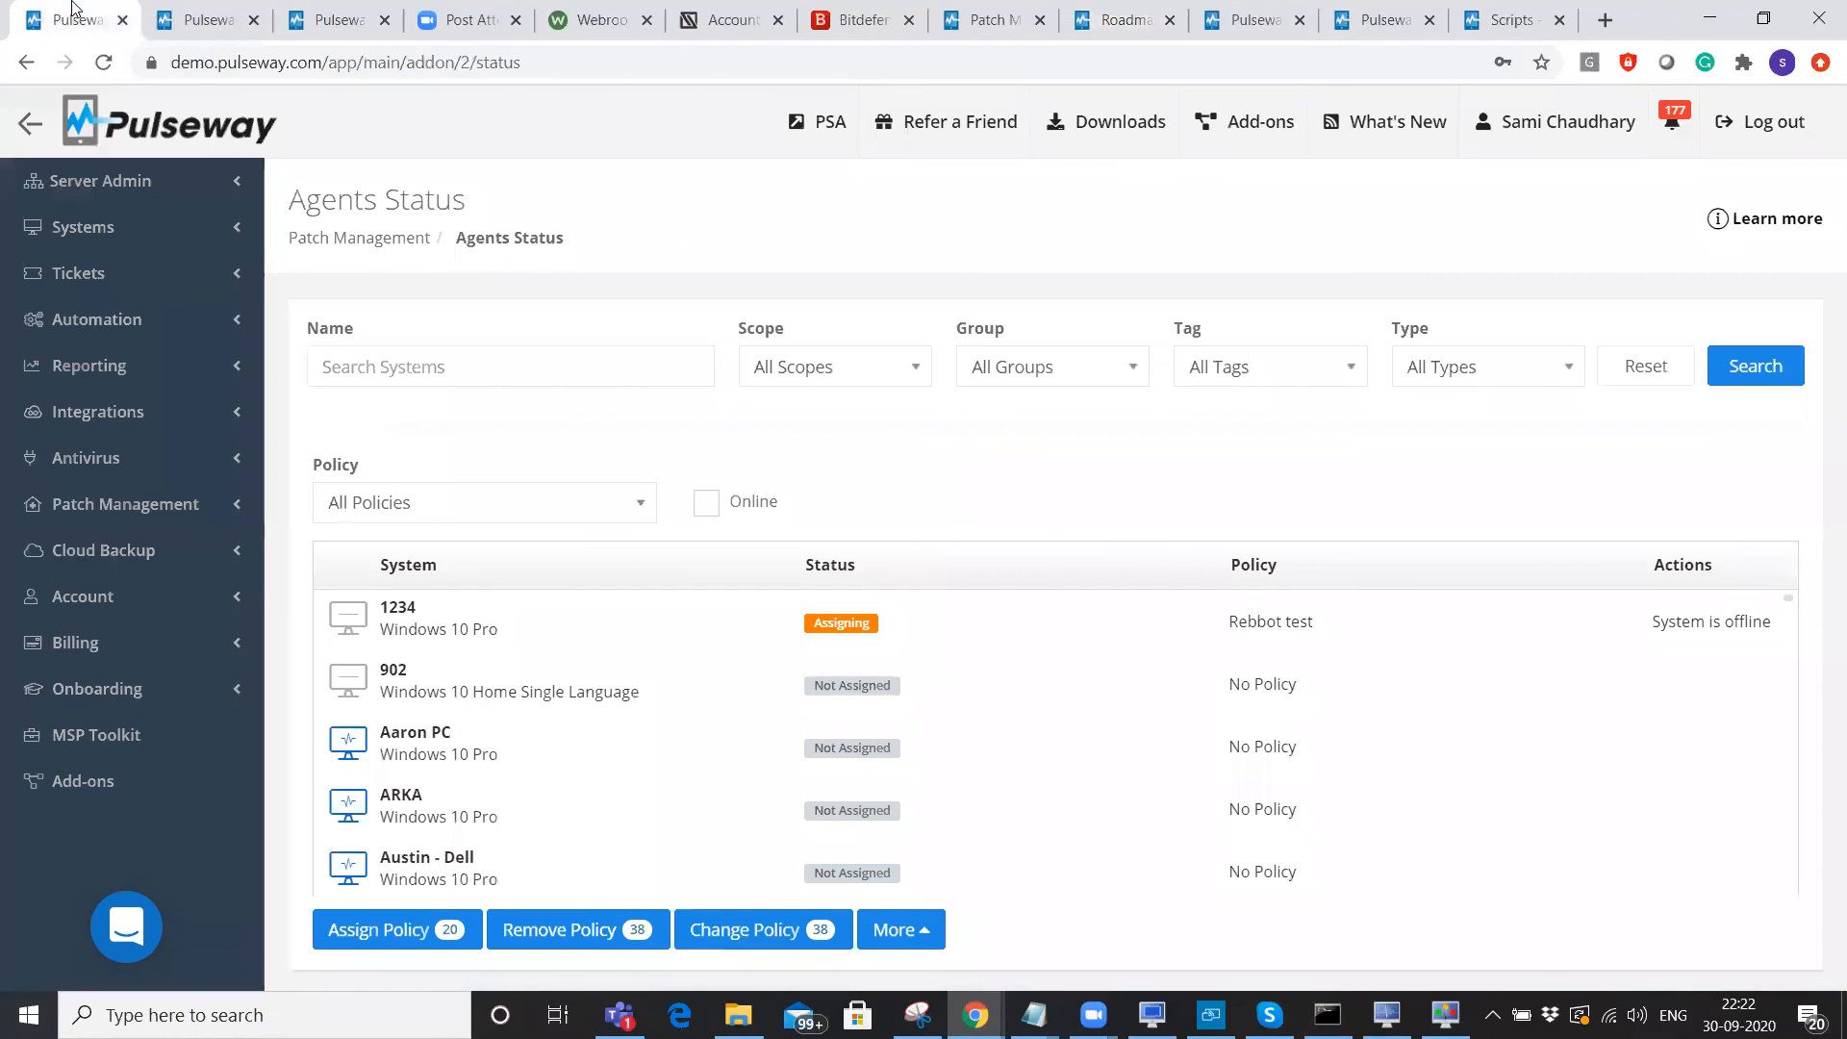
Show the Built-in scripts under Automation, then switch to the Reporting Templates page.
left_click(138, 327)
left_click(118, 364)
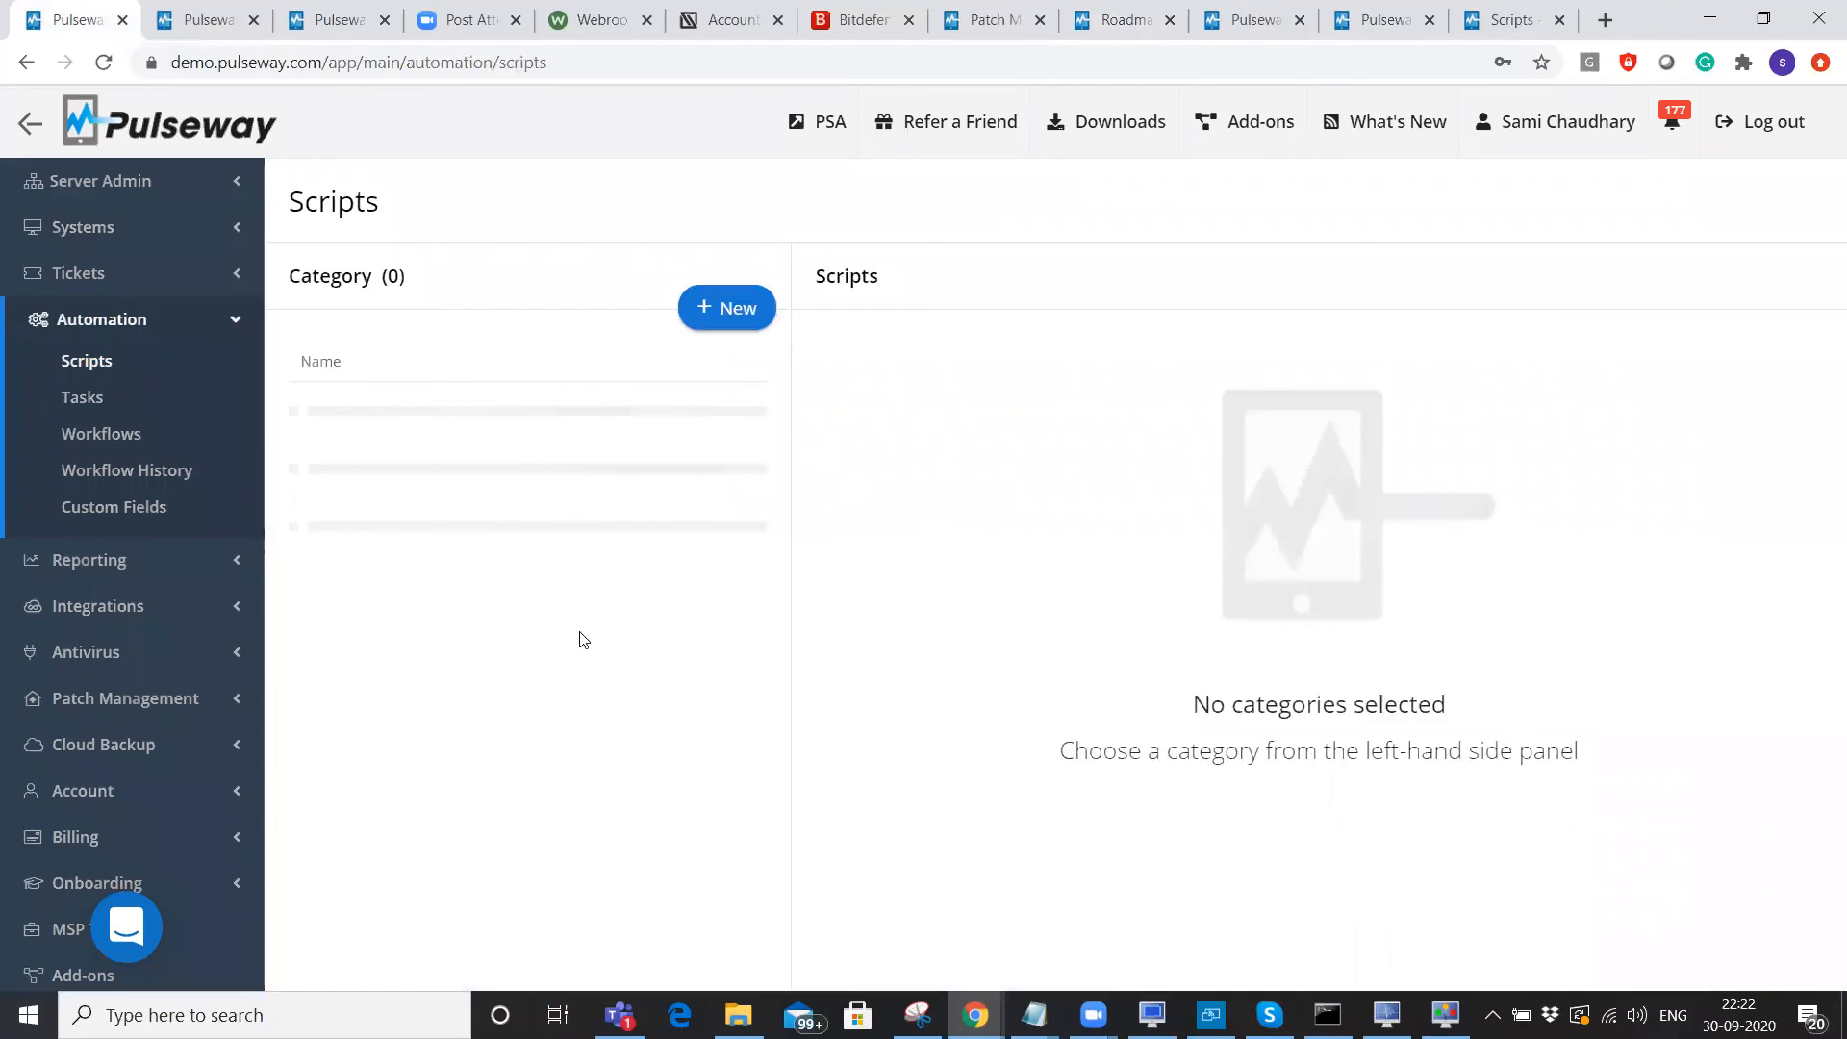
left_click(358, 766)
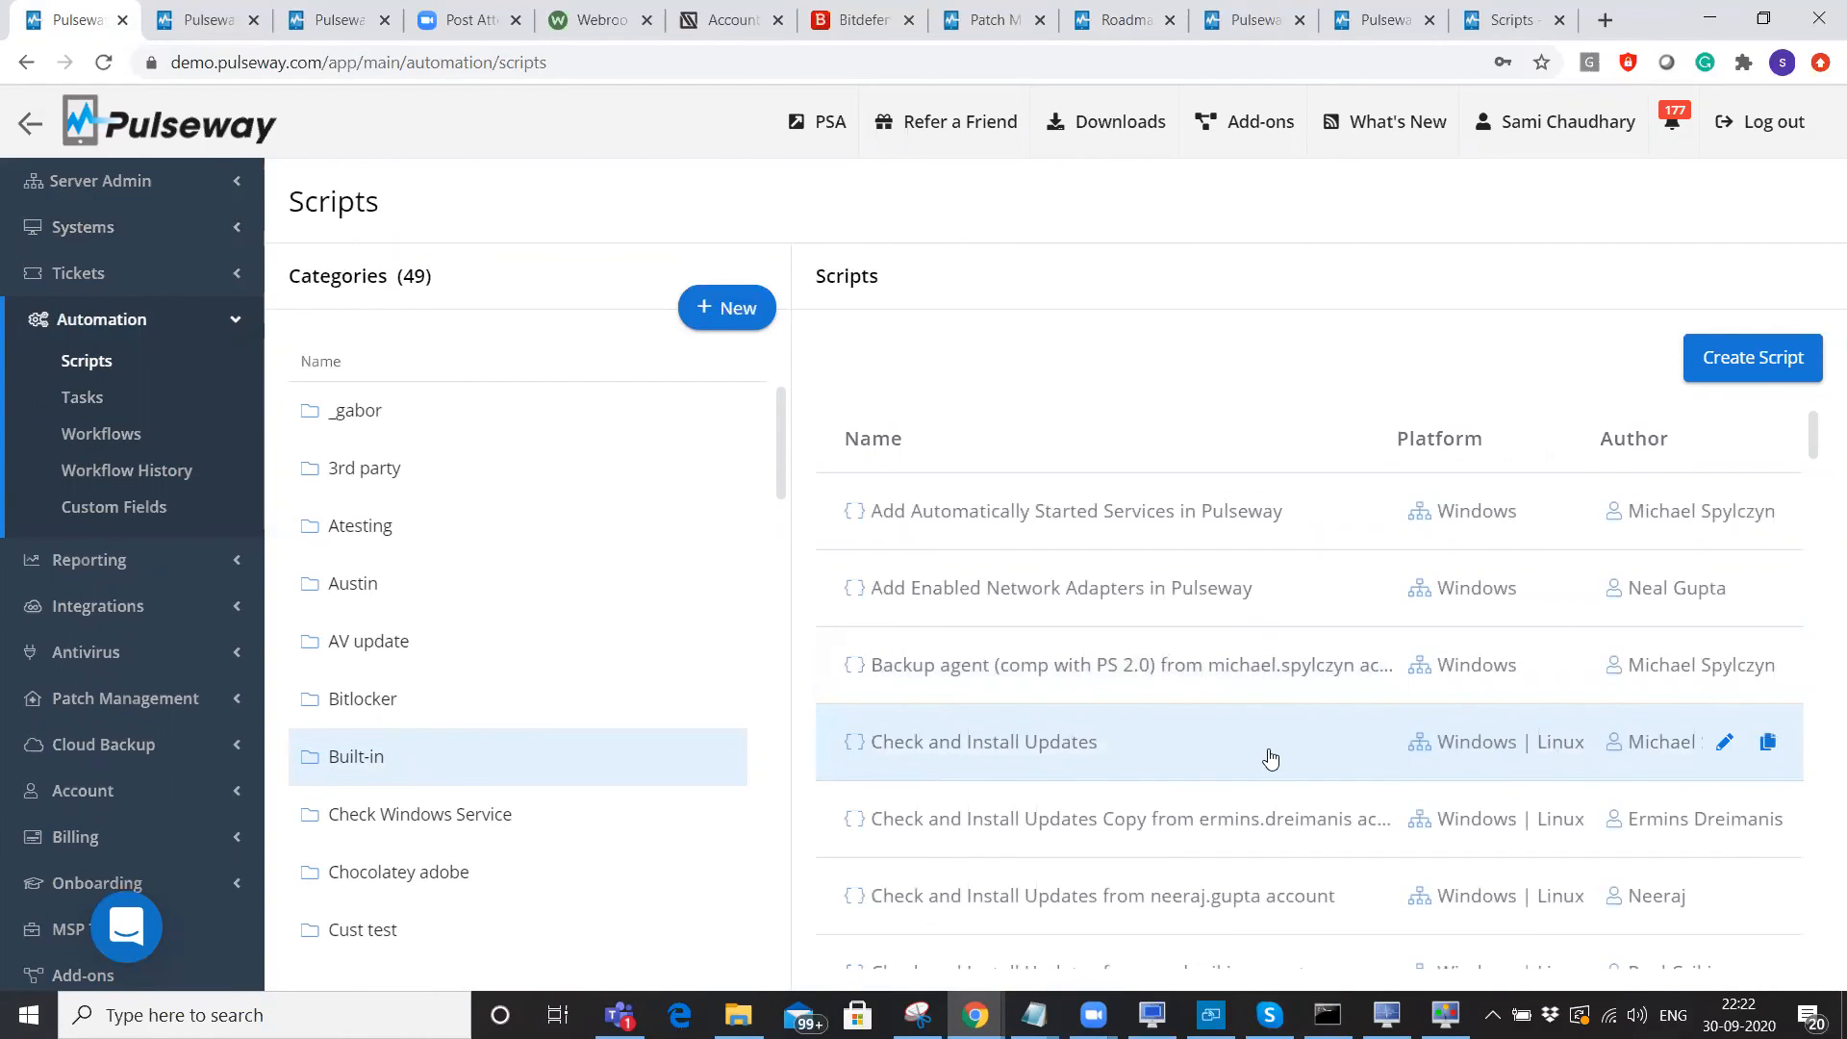
left_click(88, 560)
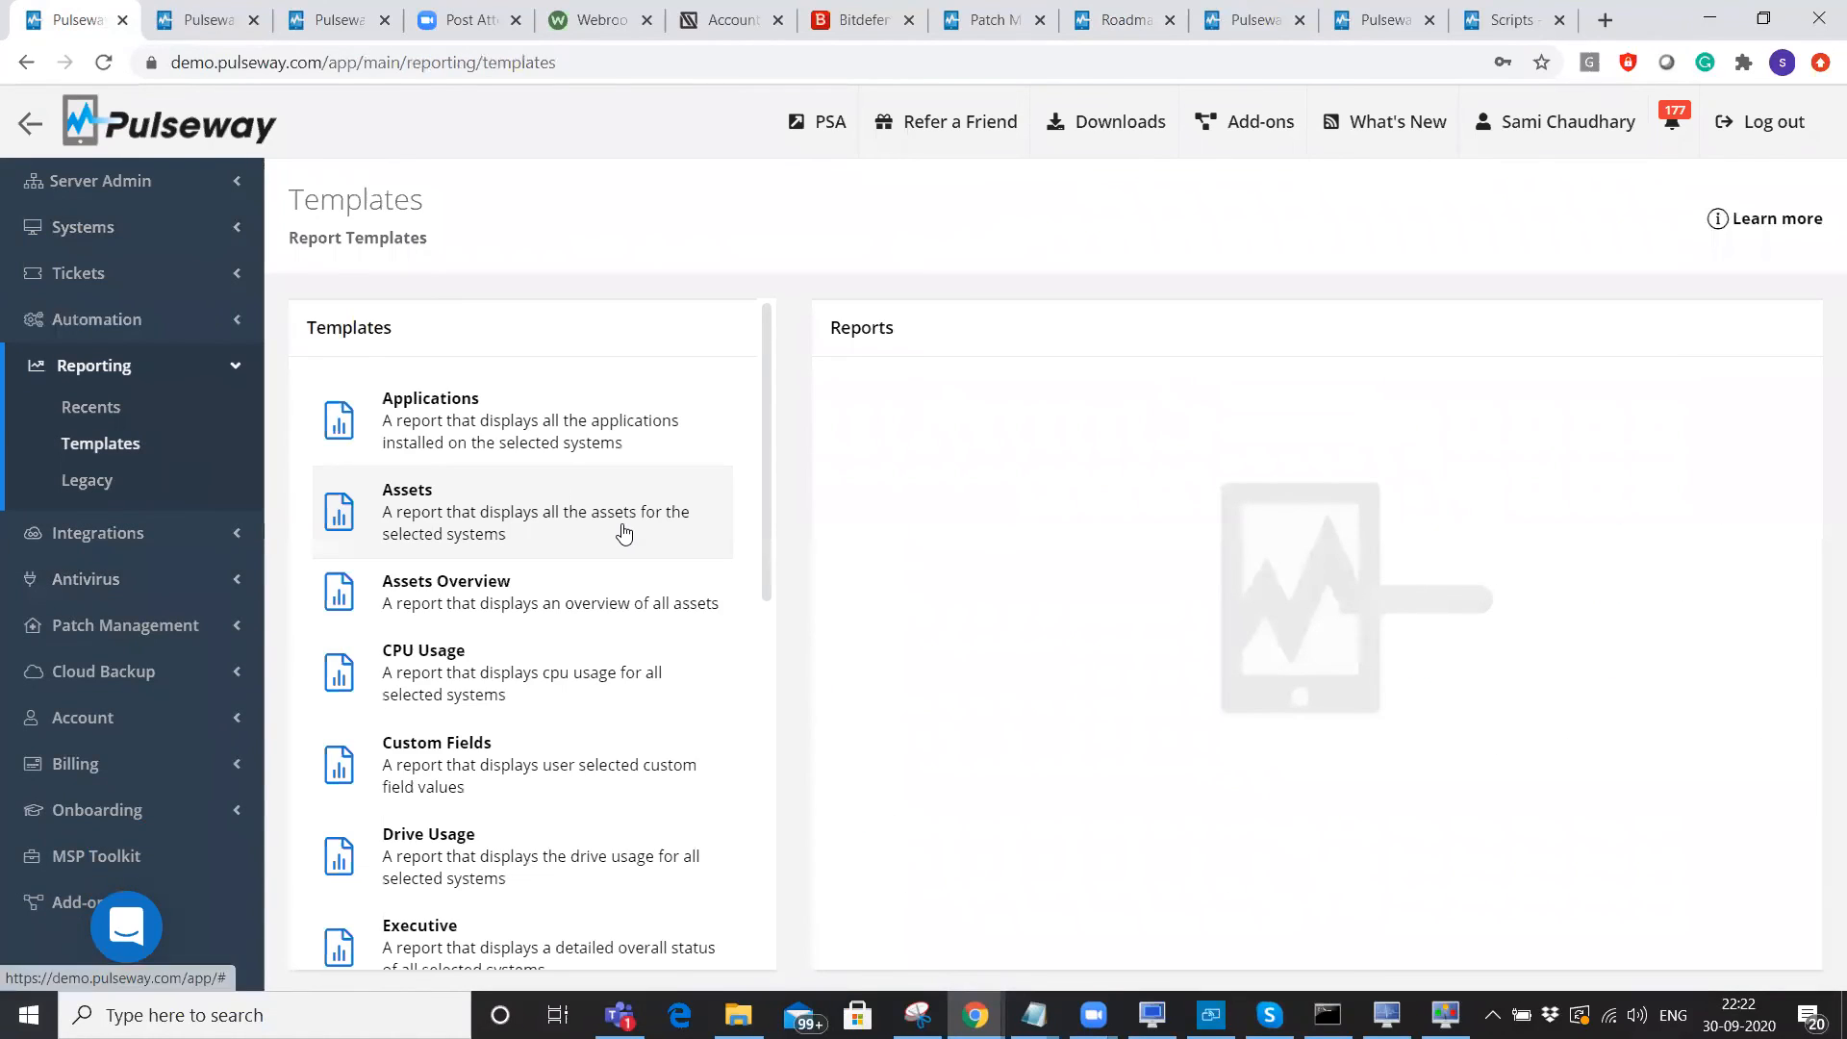
Glance at Reporting Legacy, then open the Patching template to list its OS Patch reports.
left_click_drag(764, 382, 769, 720)
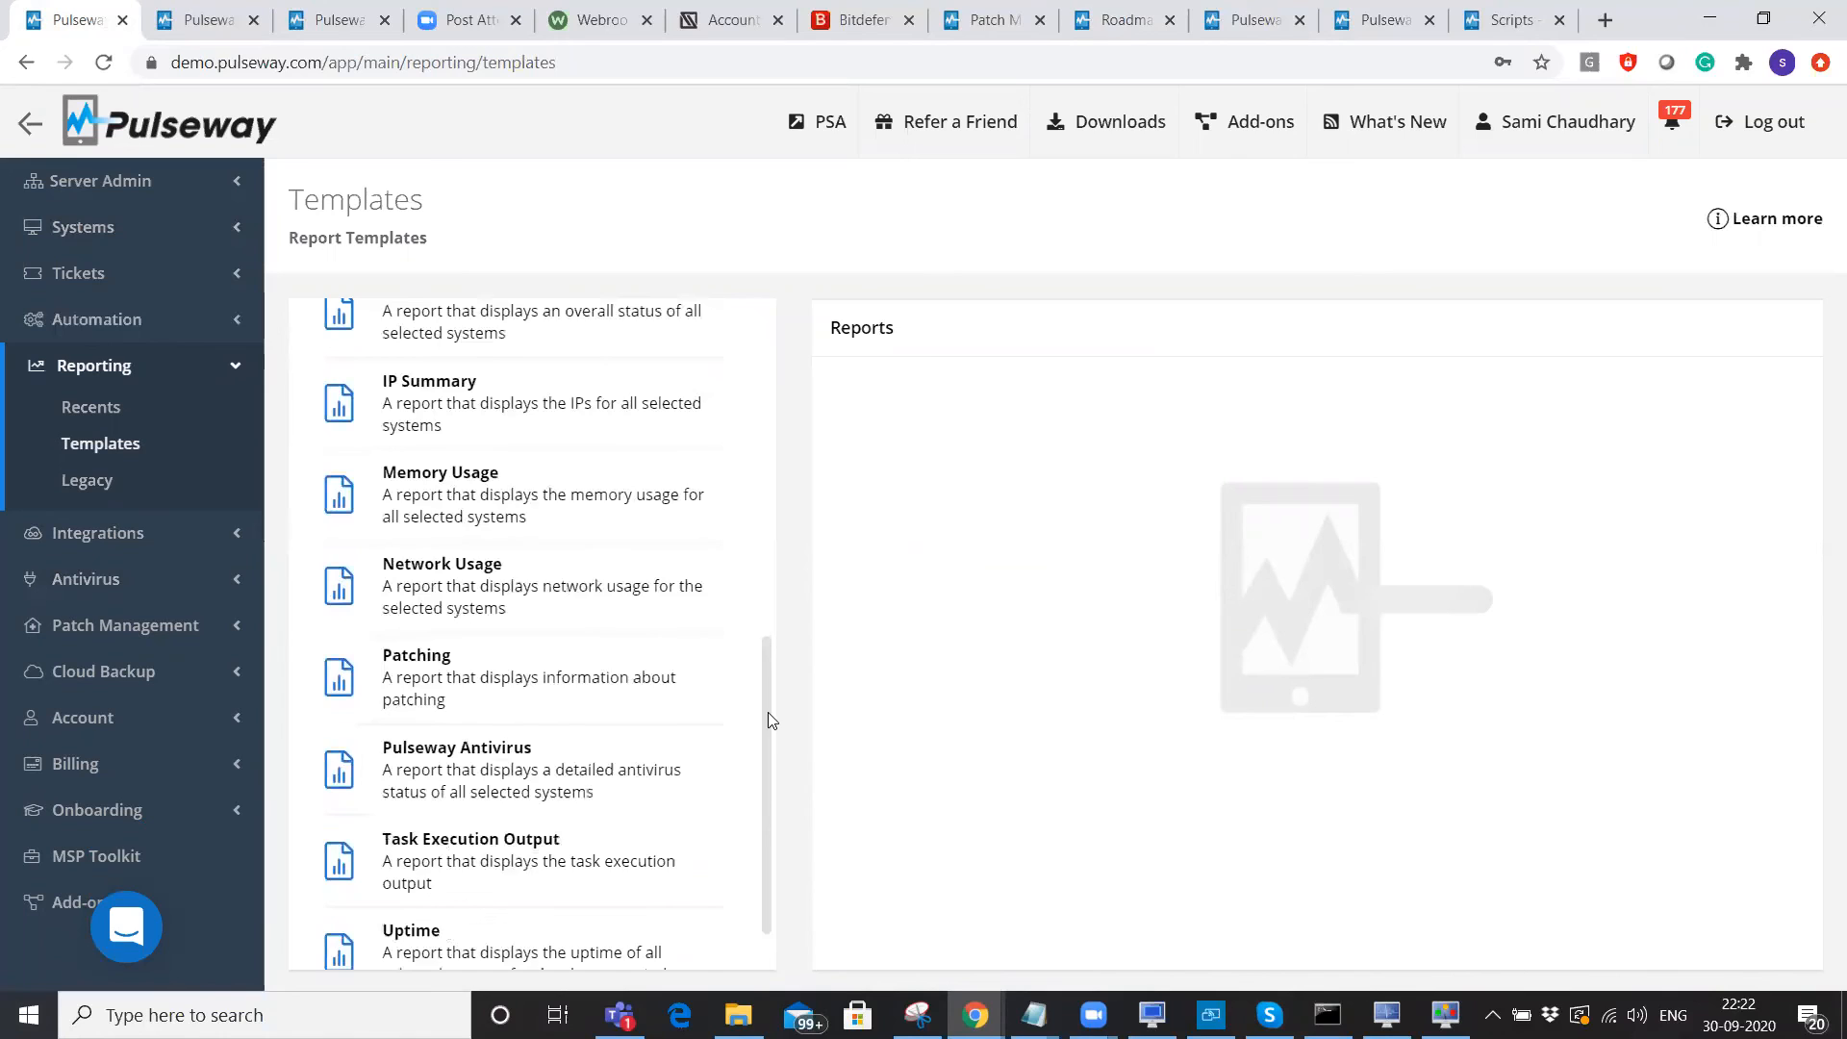
scroll(532, 721, "down", 1)
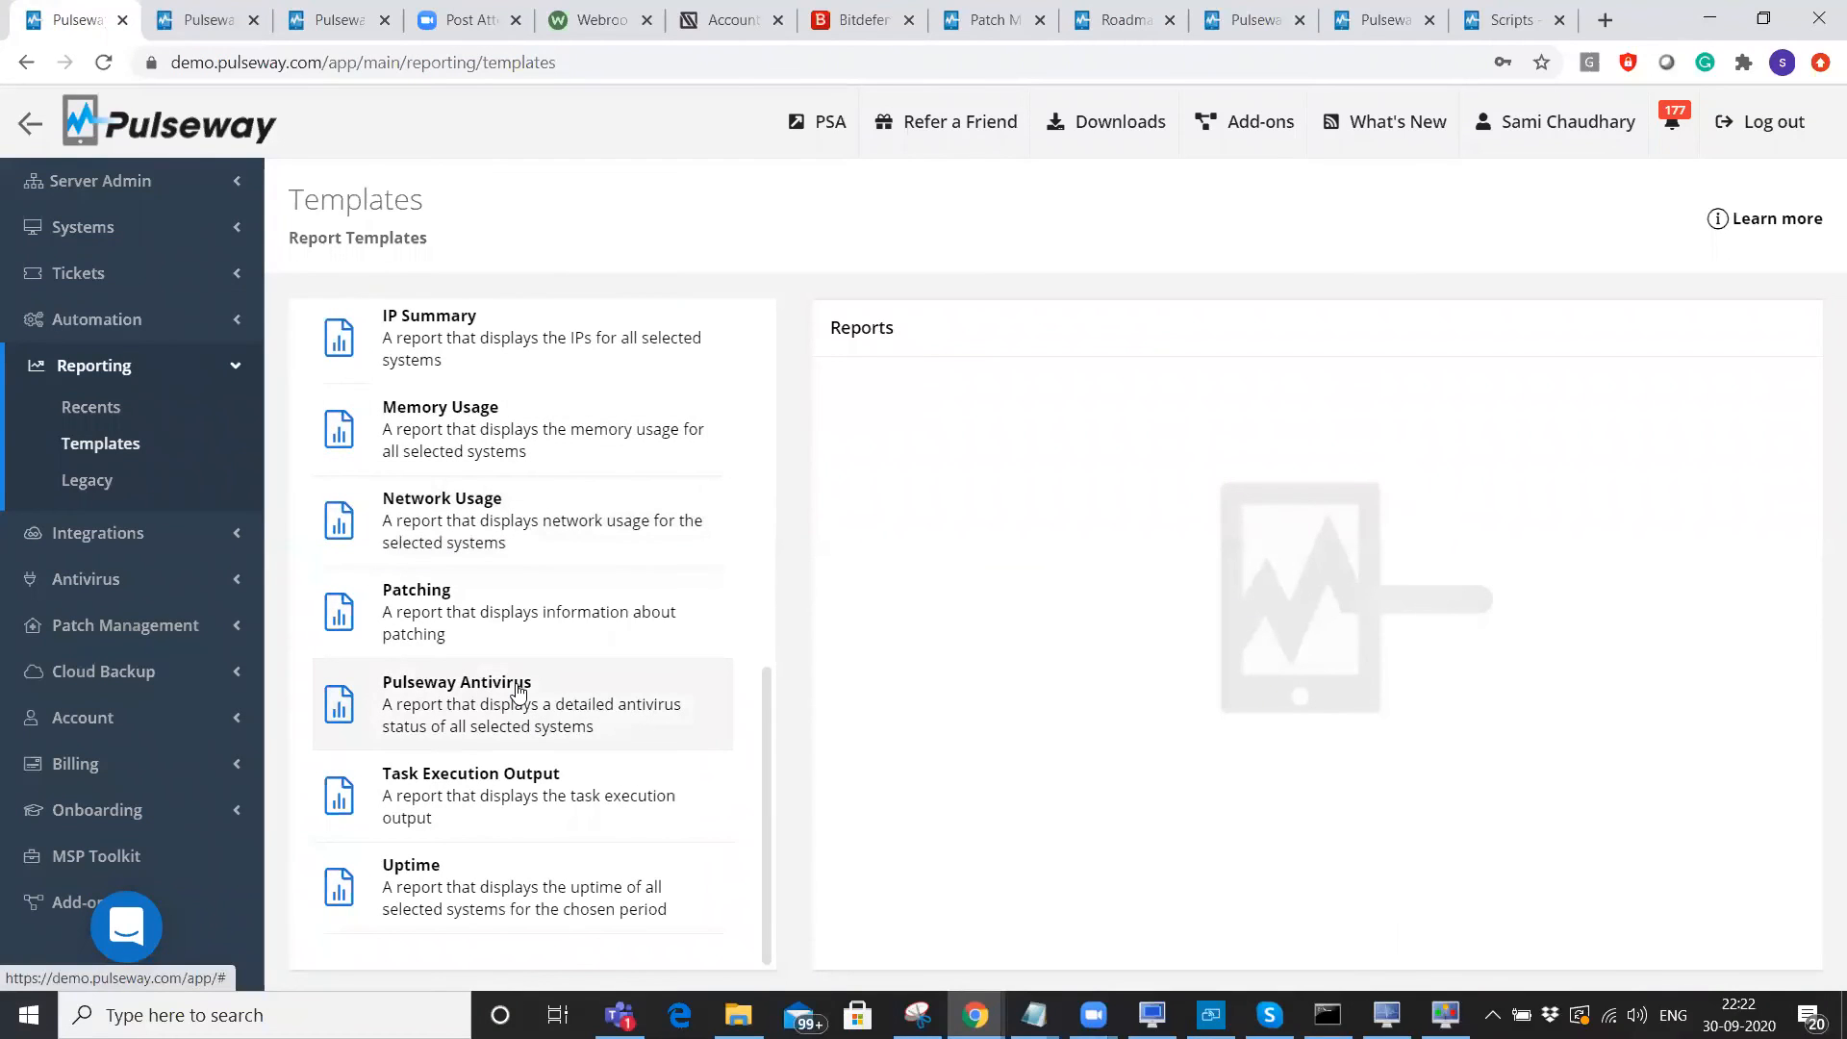
left_click(87, 485)
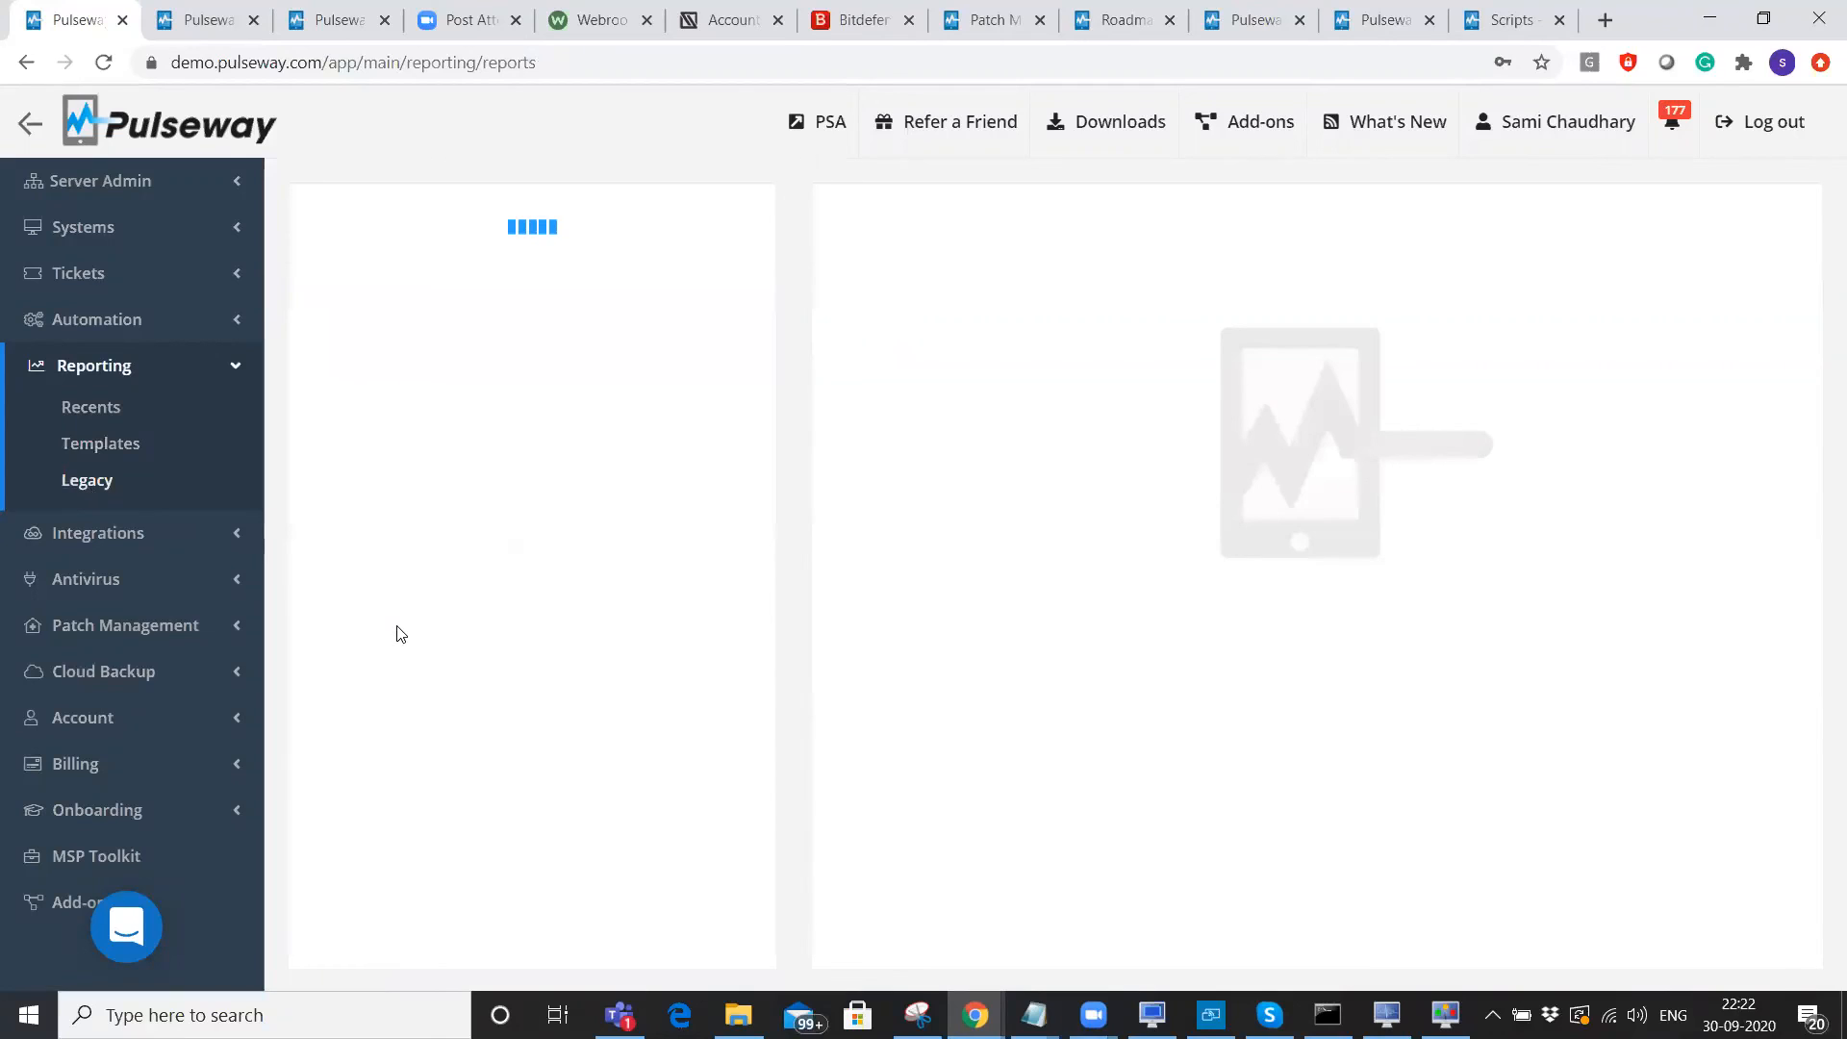
left_click(167, 435)
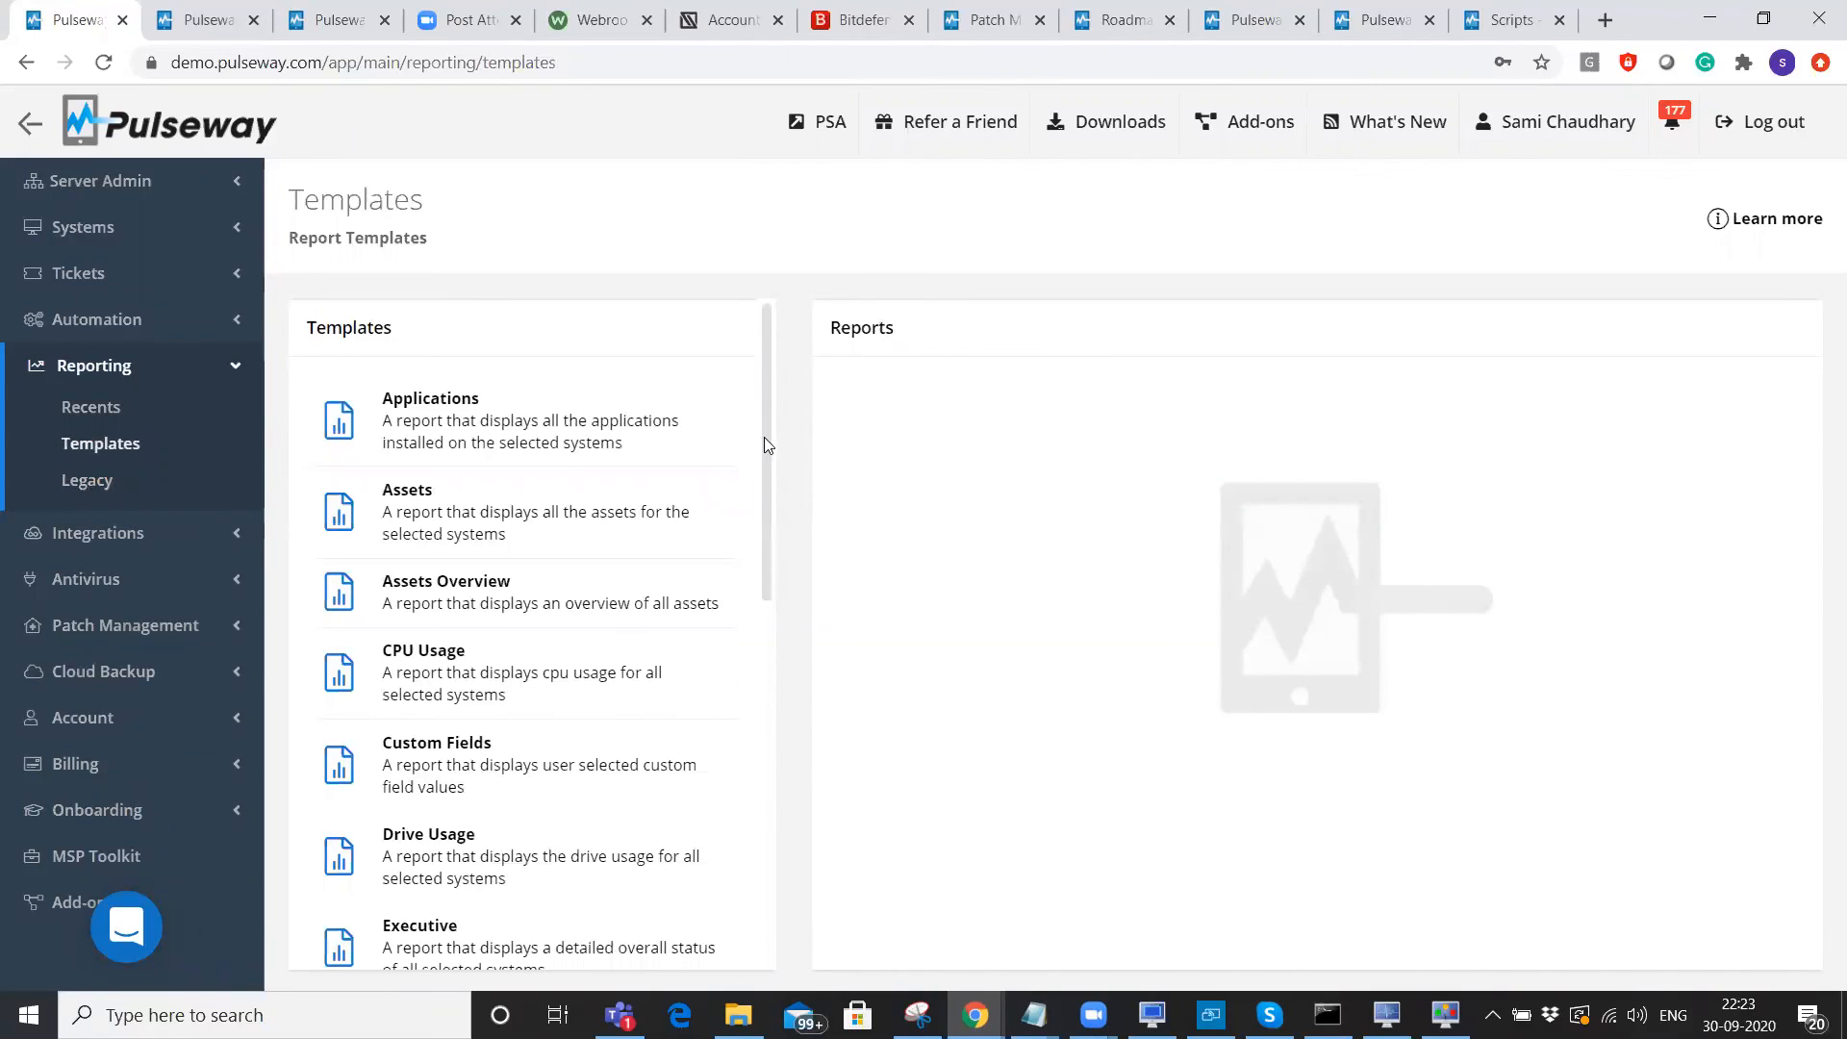
left_click(767, 837)
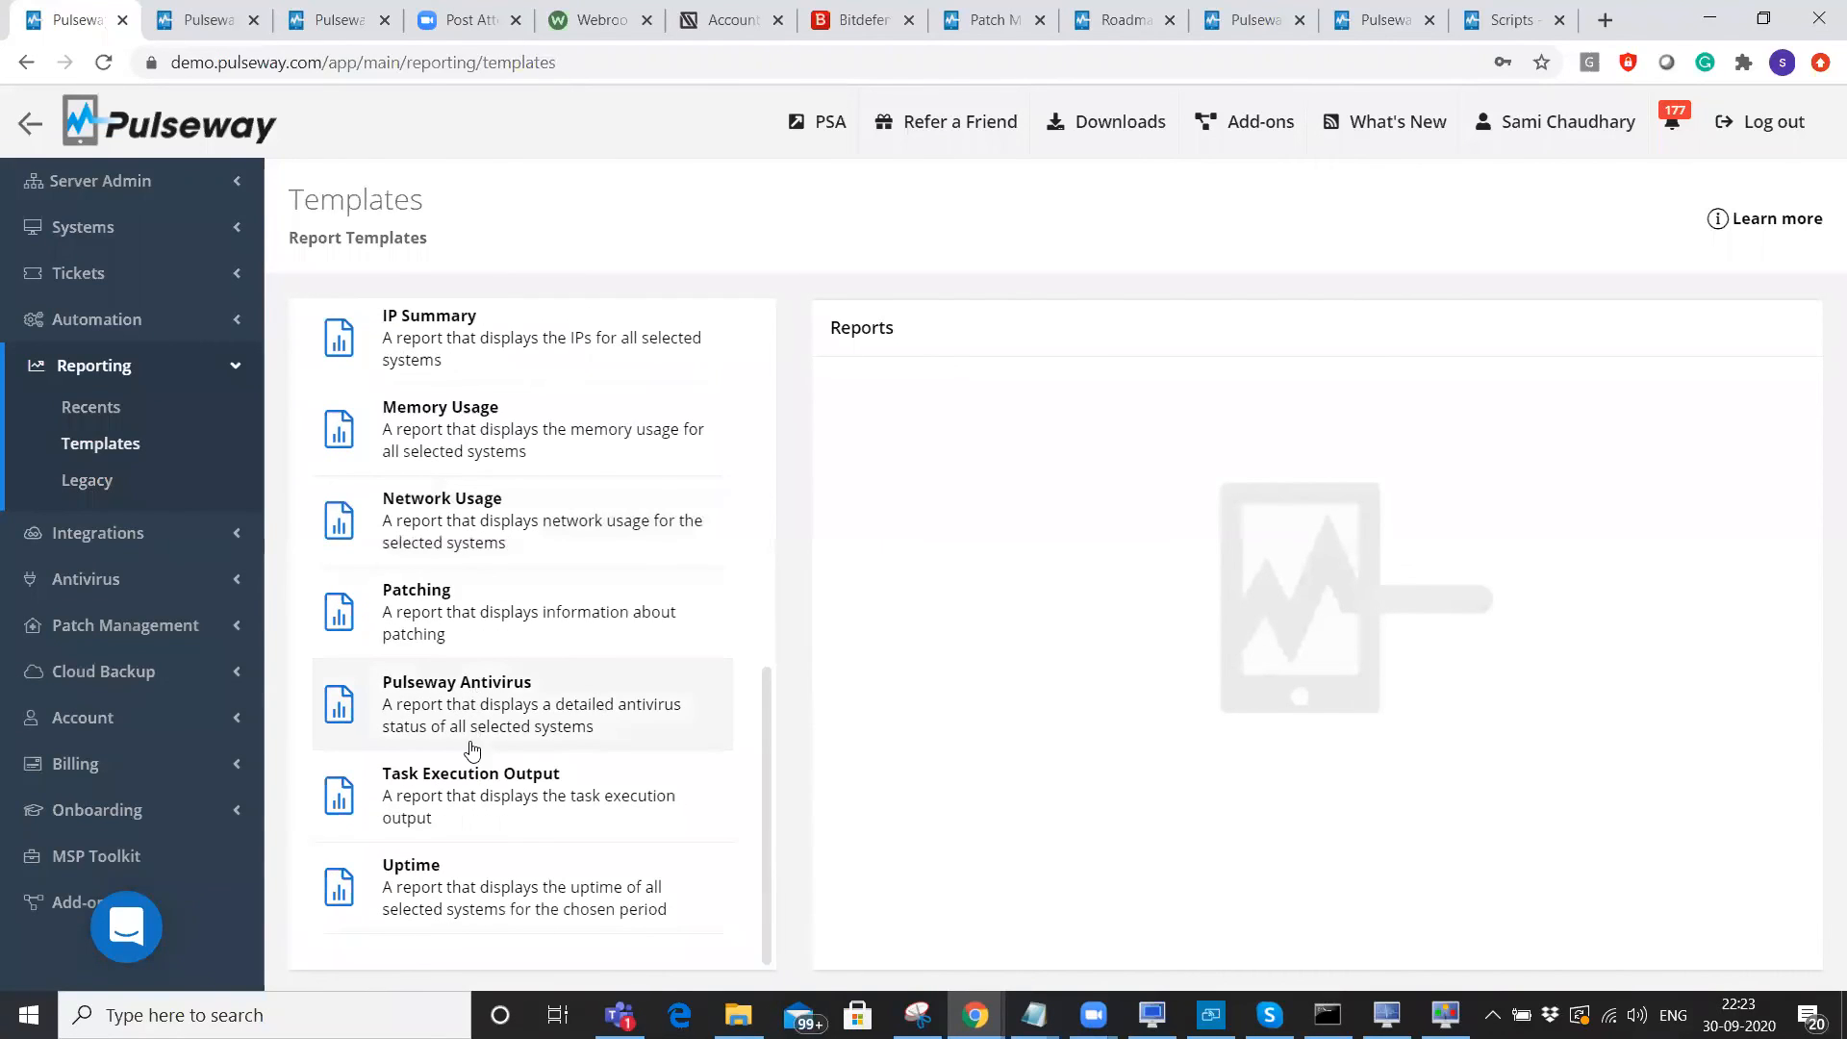
left_click(448, 632)
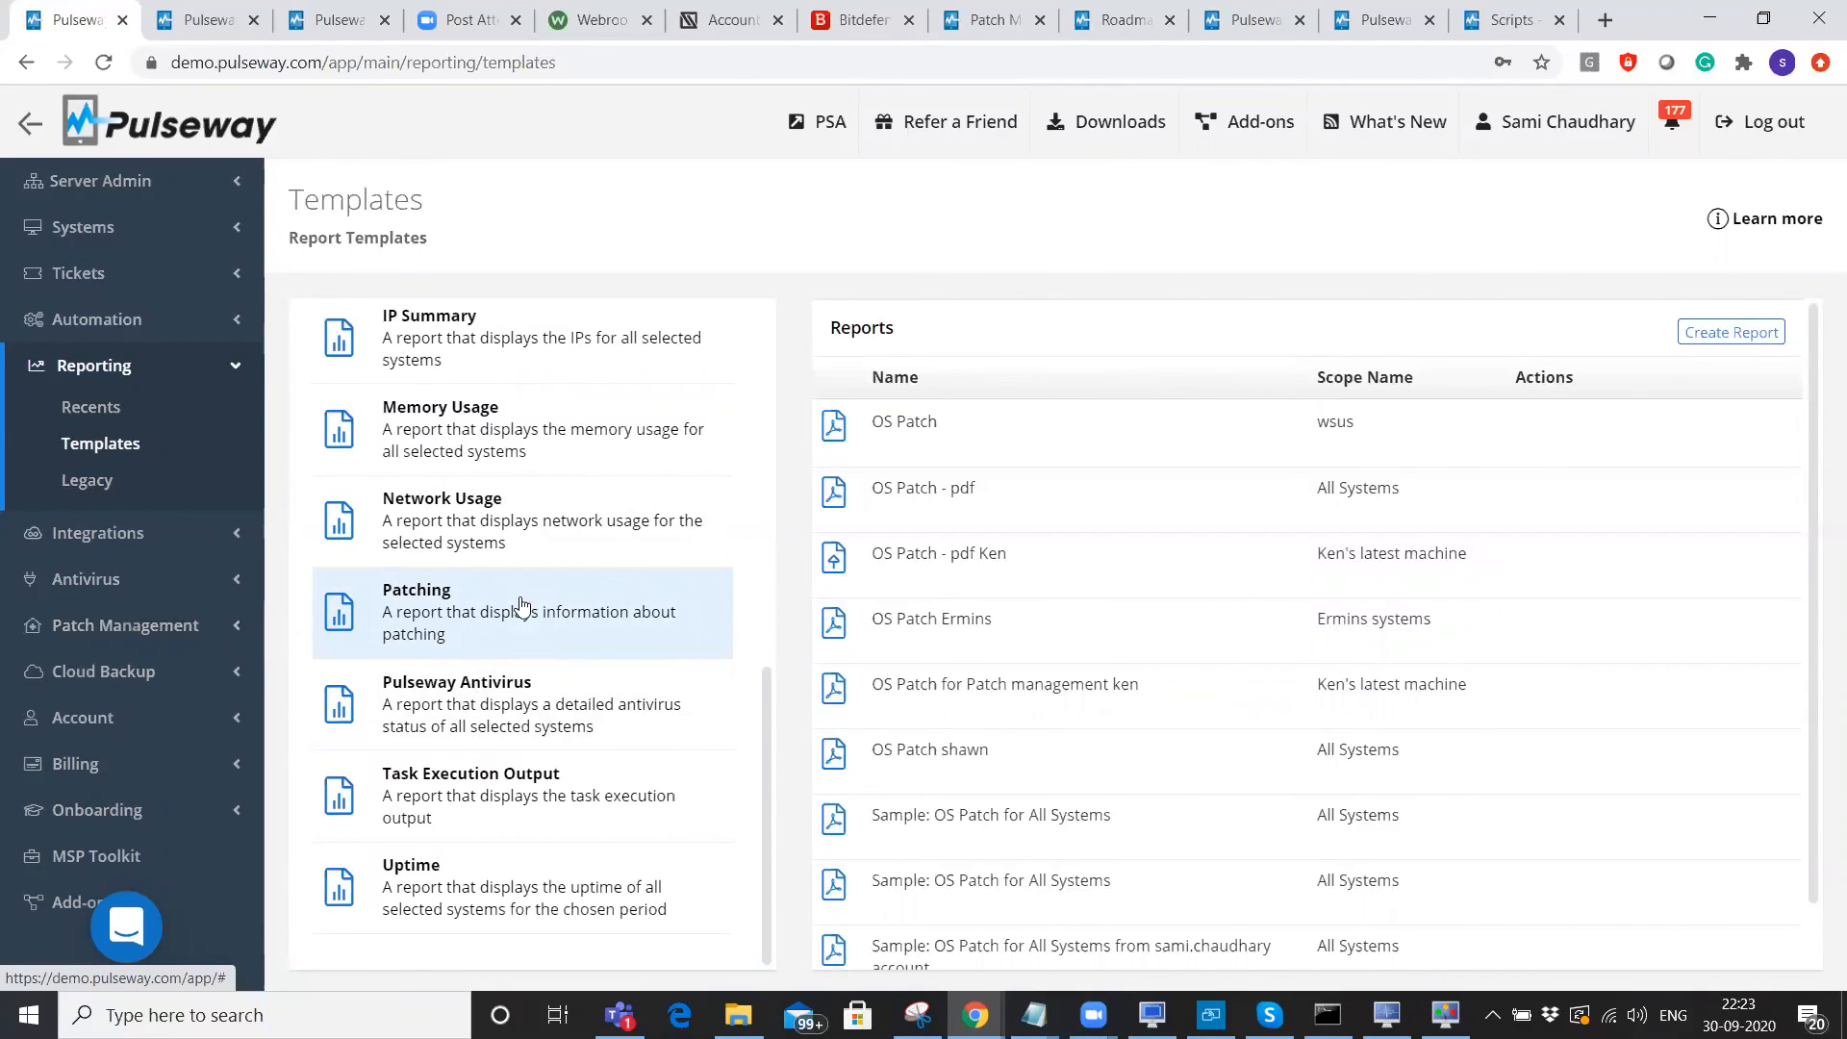
mouse_move(1303, 510)
left_click(1629, 430)
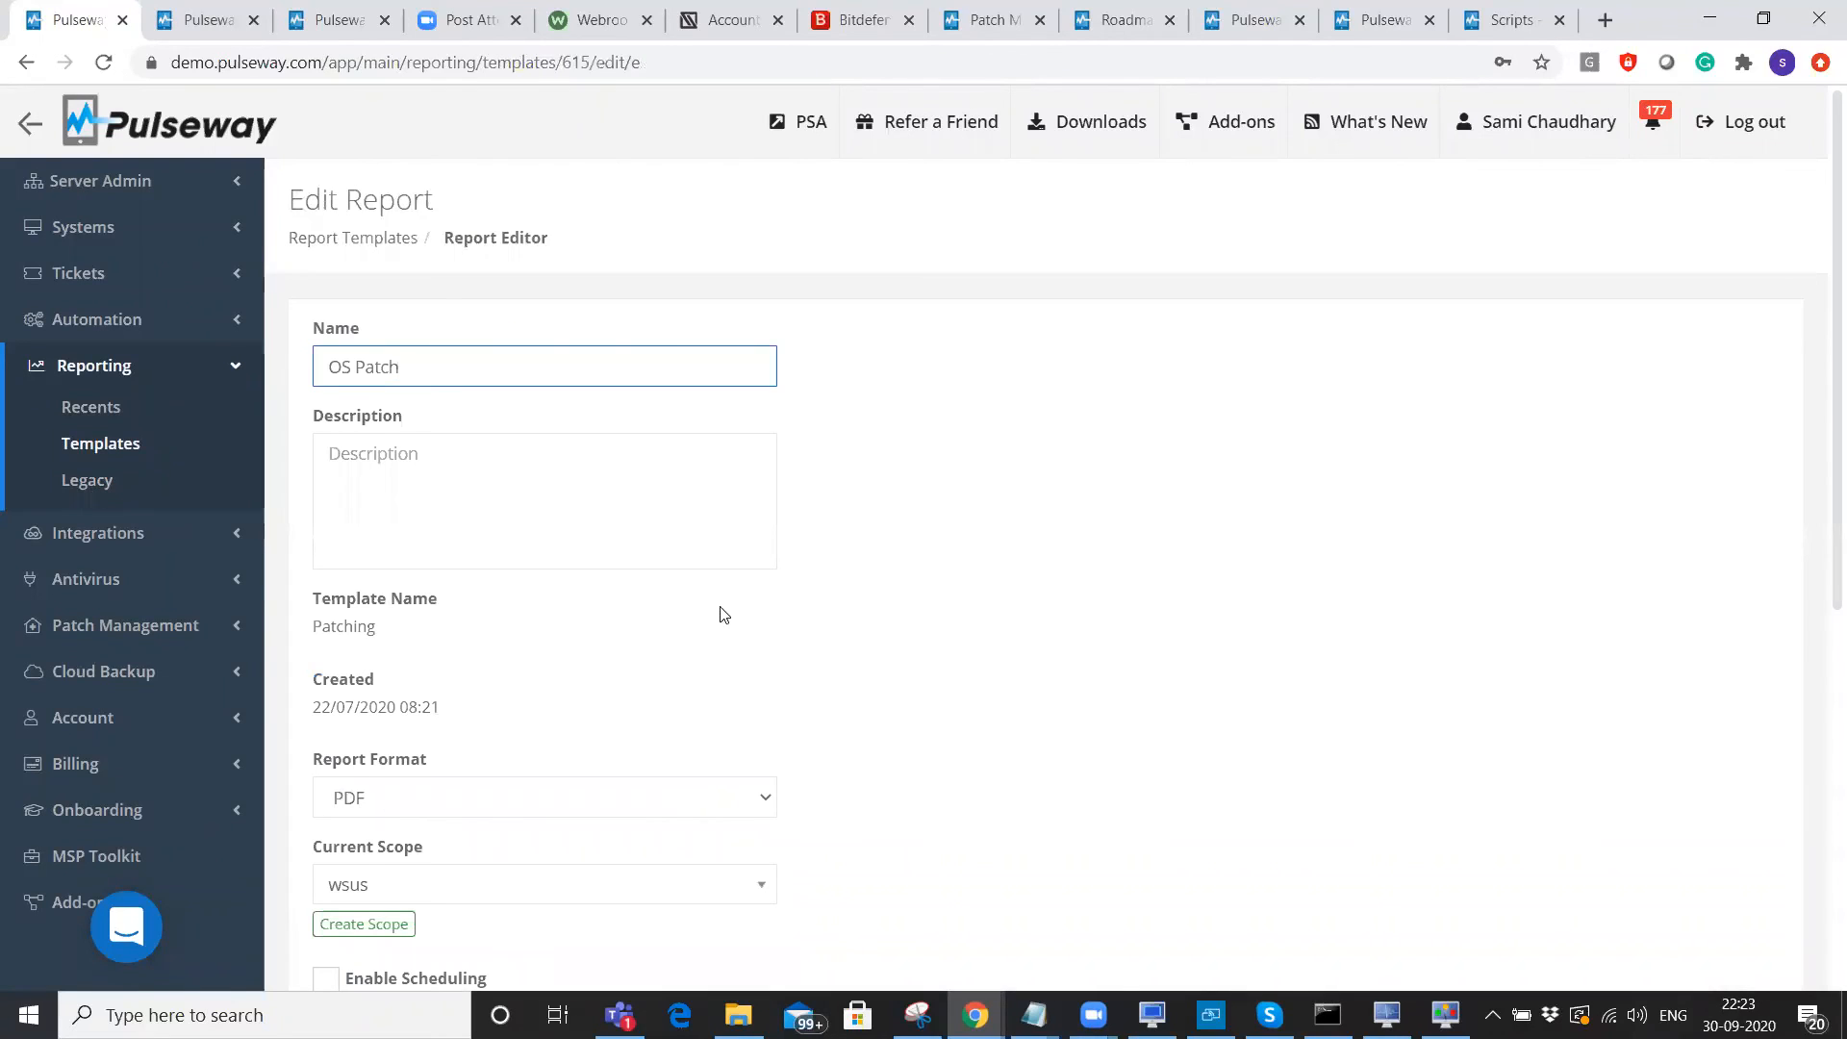
scroll(398, 500, "down", 3)
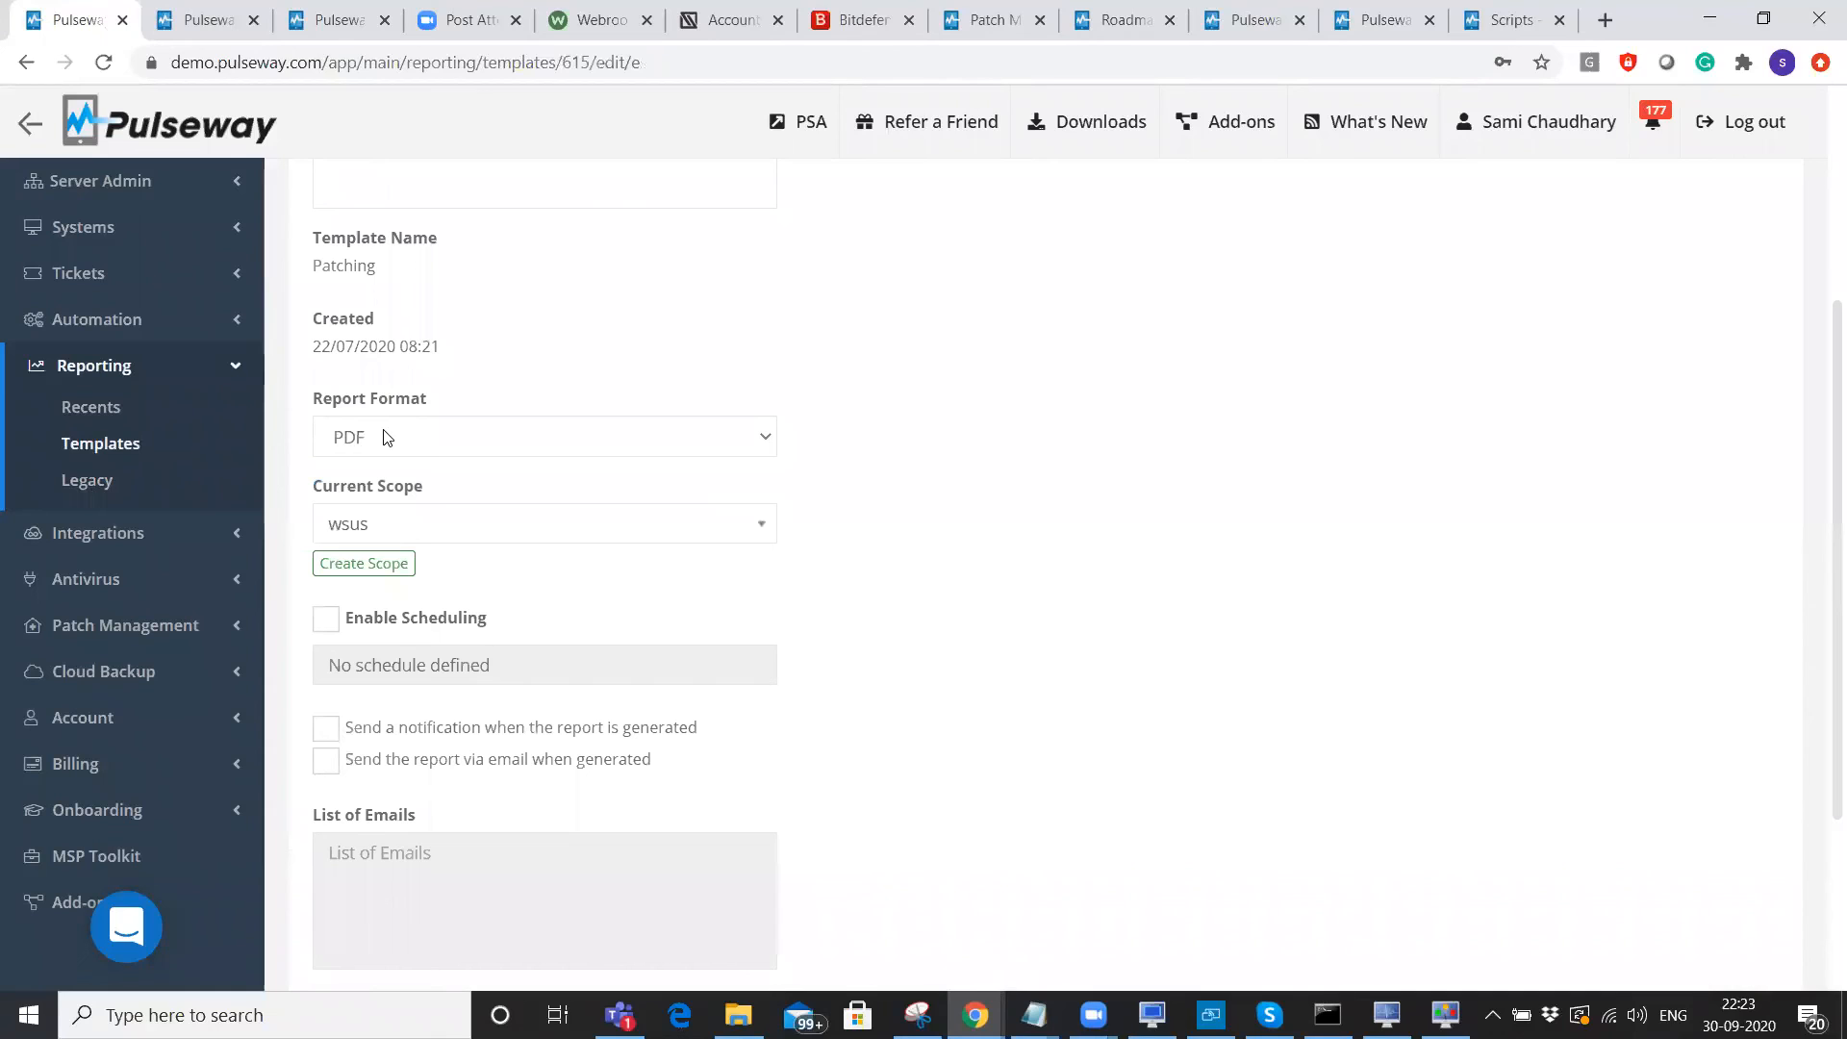
left_click(749, 538)
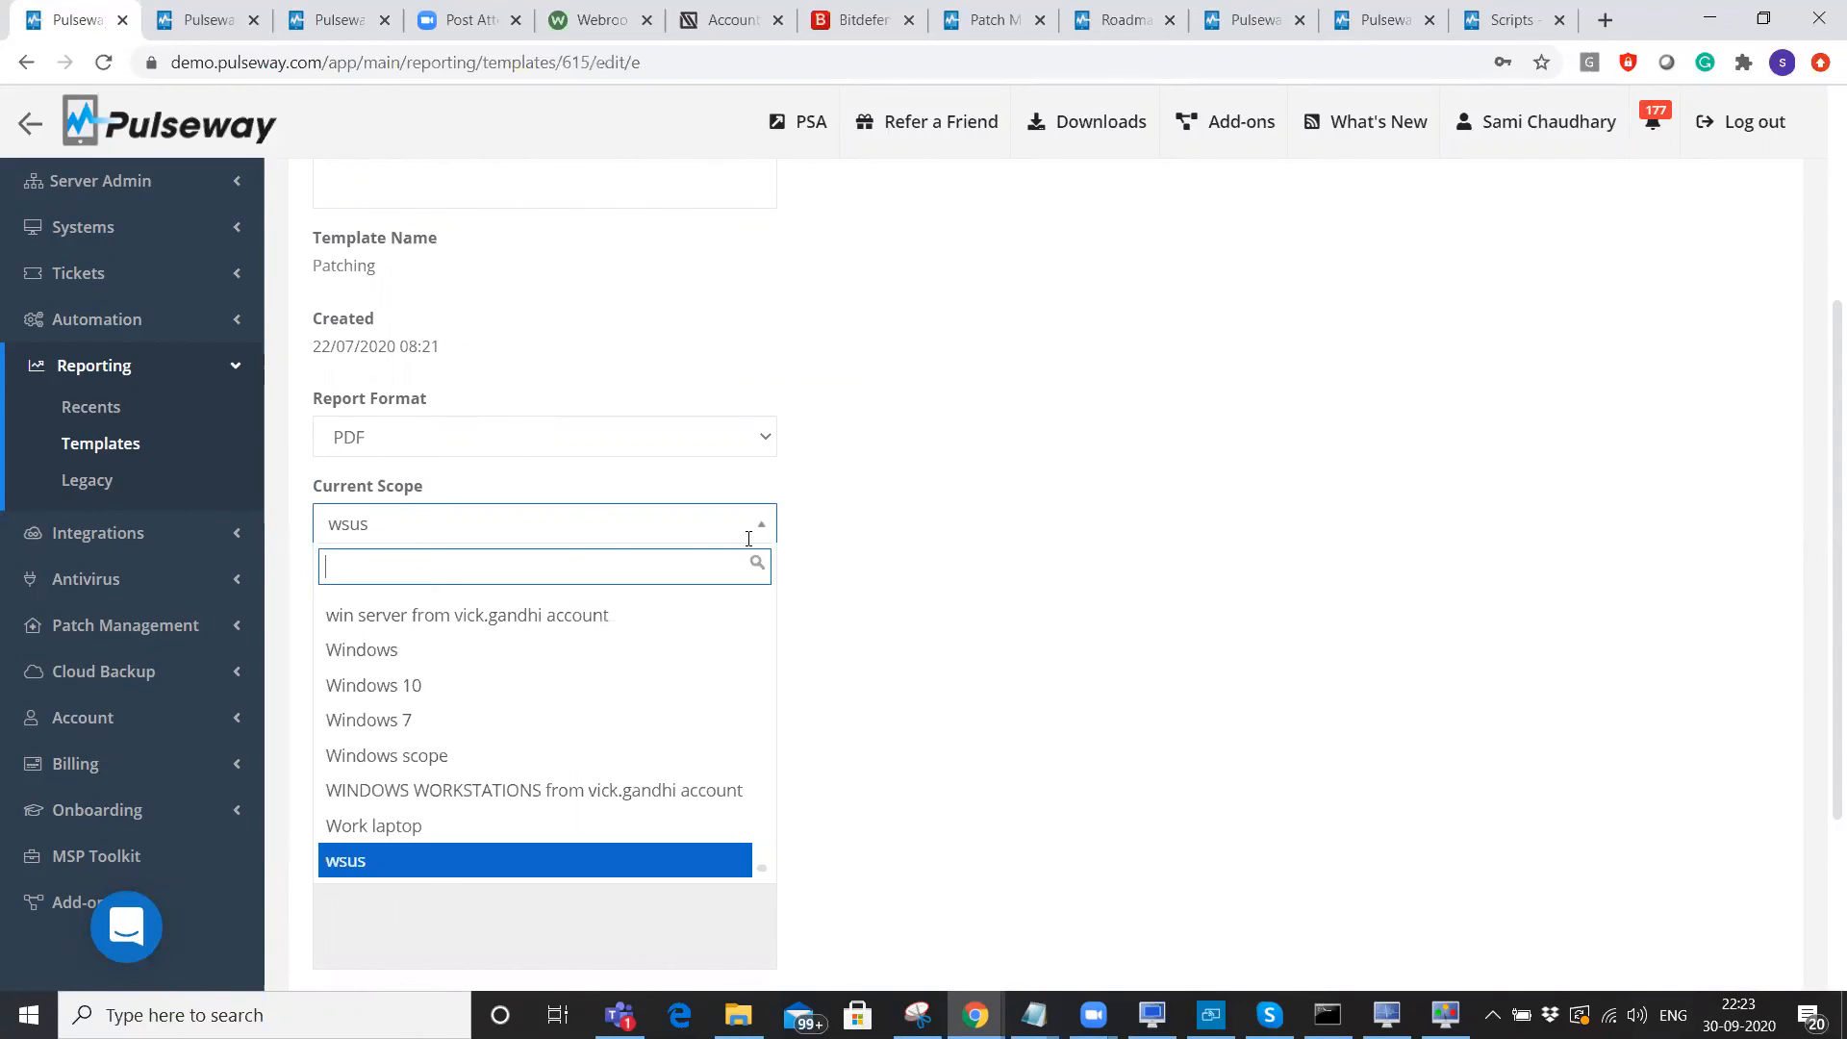
key("Escape")
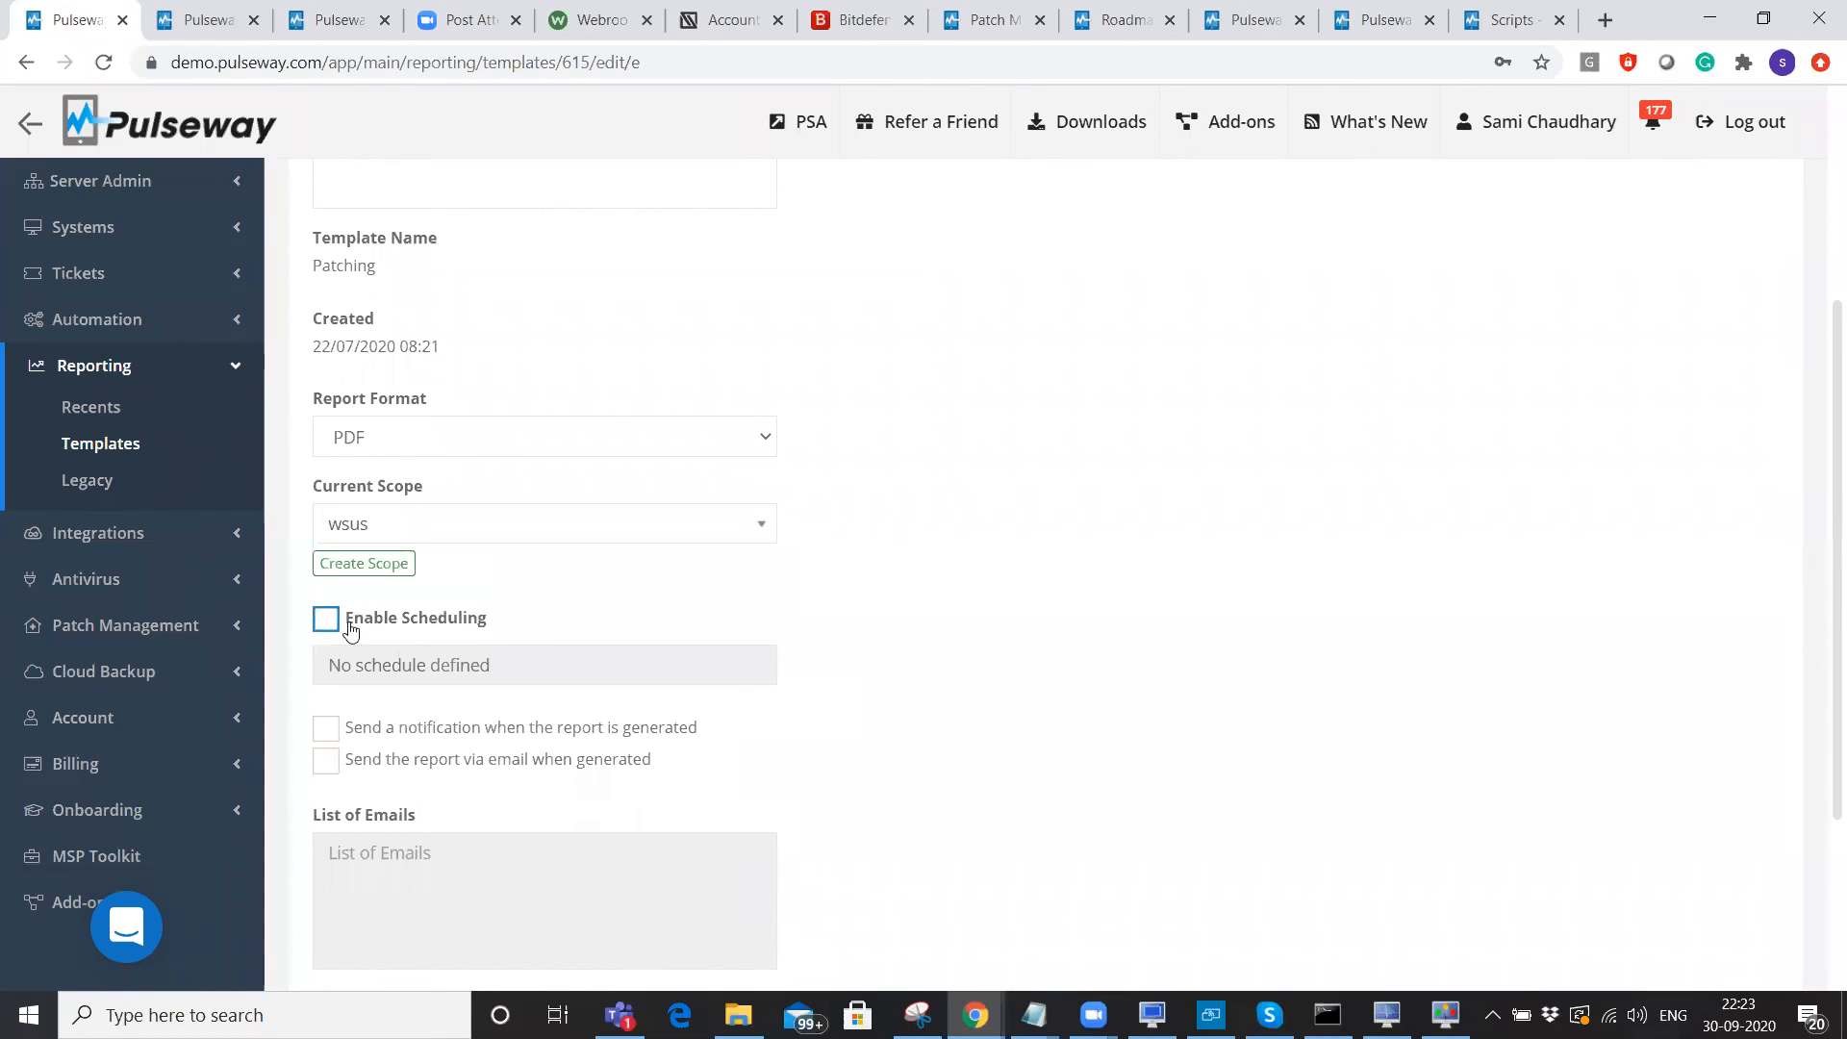
left_click(382, 622)
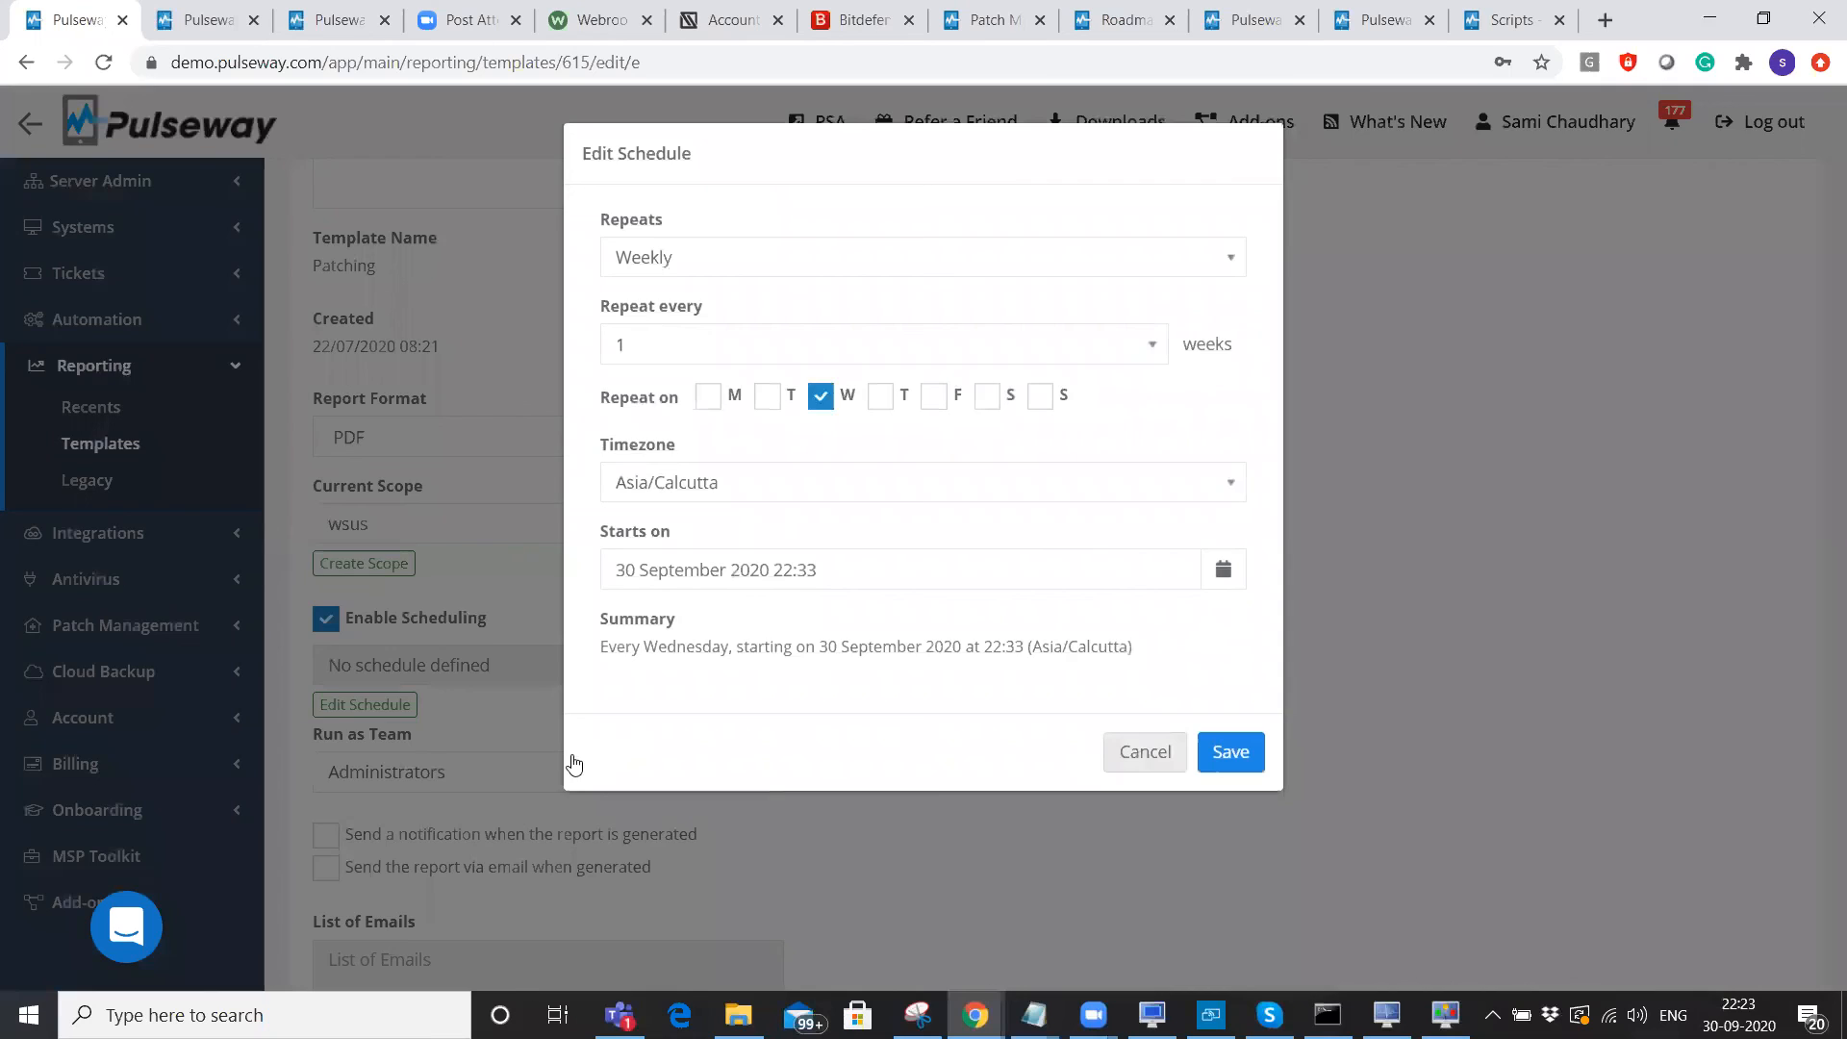
left_click(569, 760)
left_click(574, 763)
scroll(574, 763, "down", 2)
left_click(538, 688)
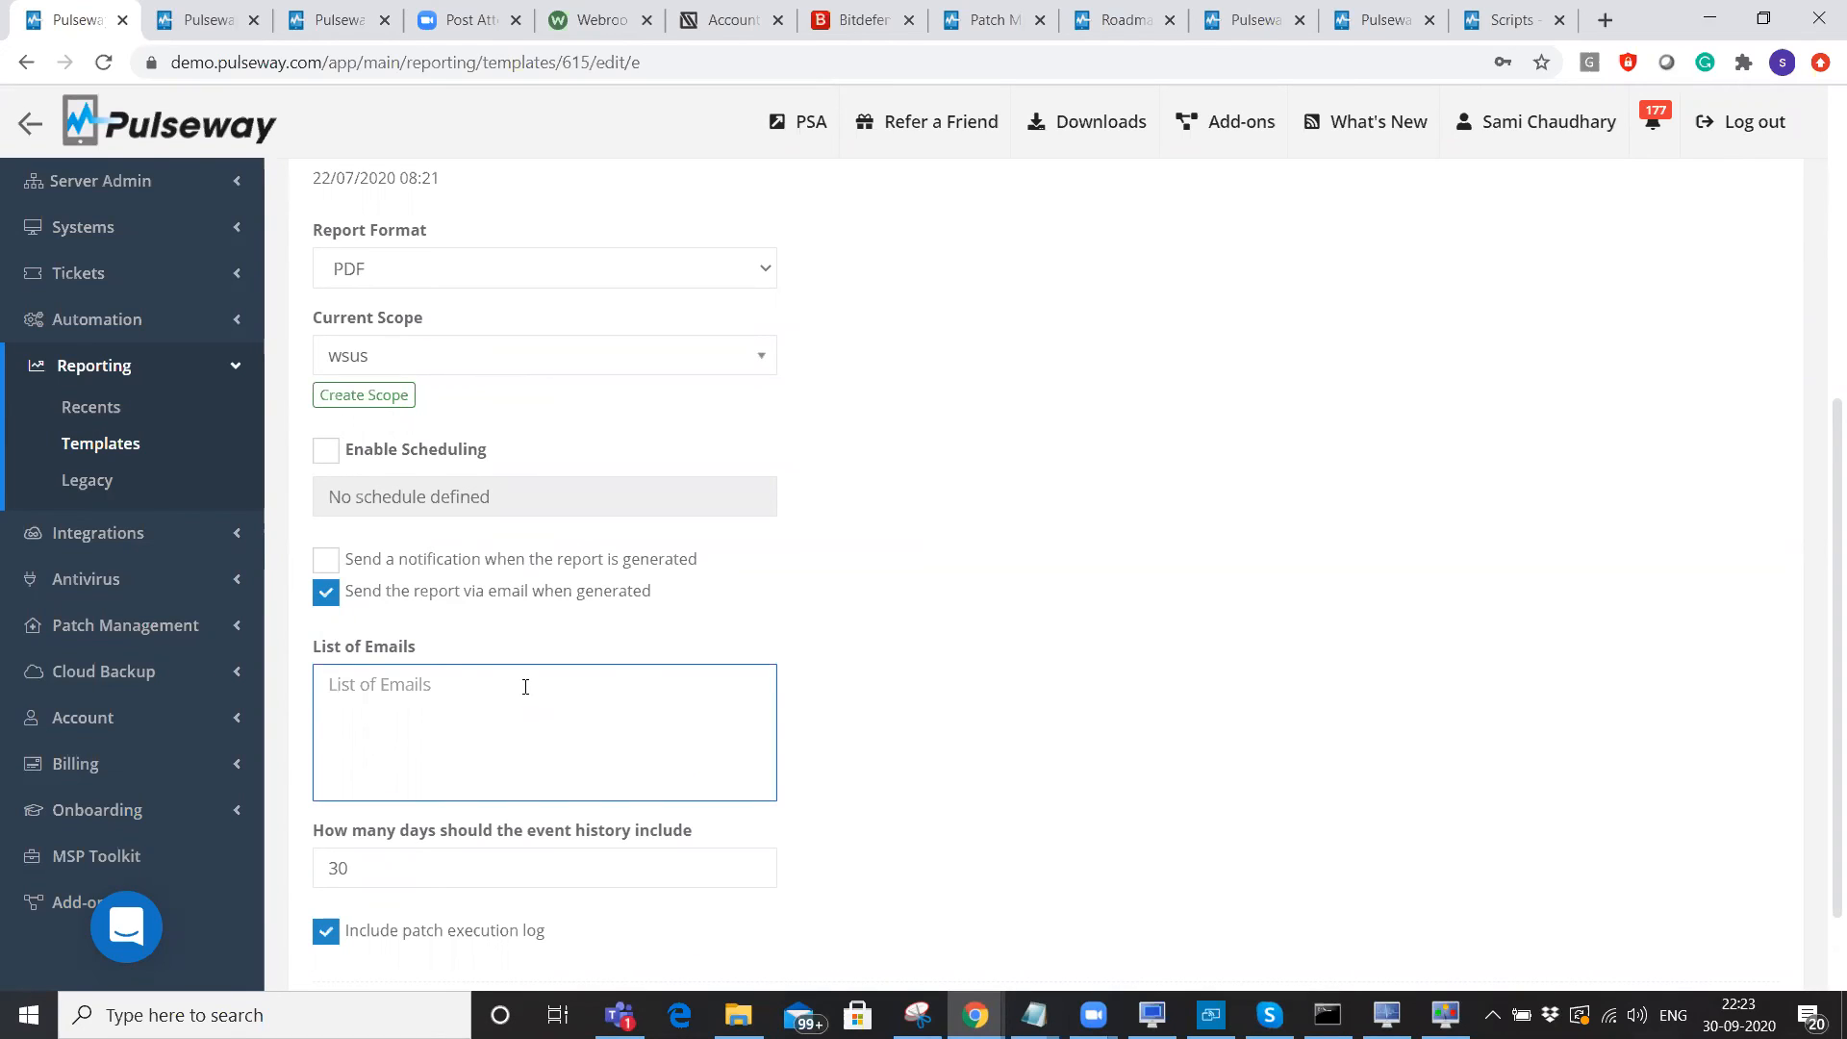
scroll(951, 689, "down", 1)
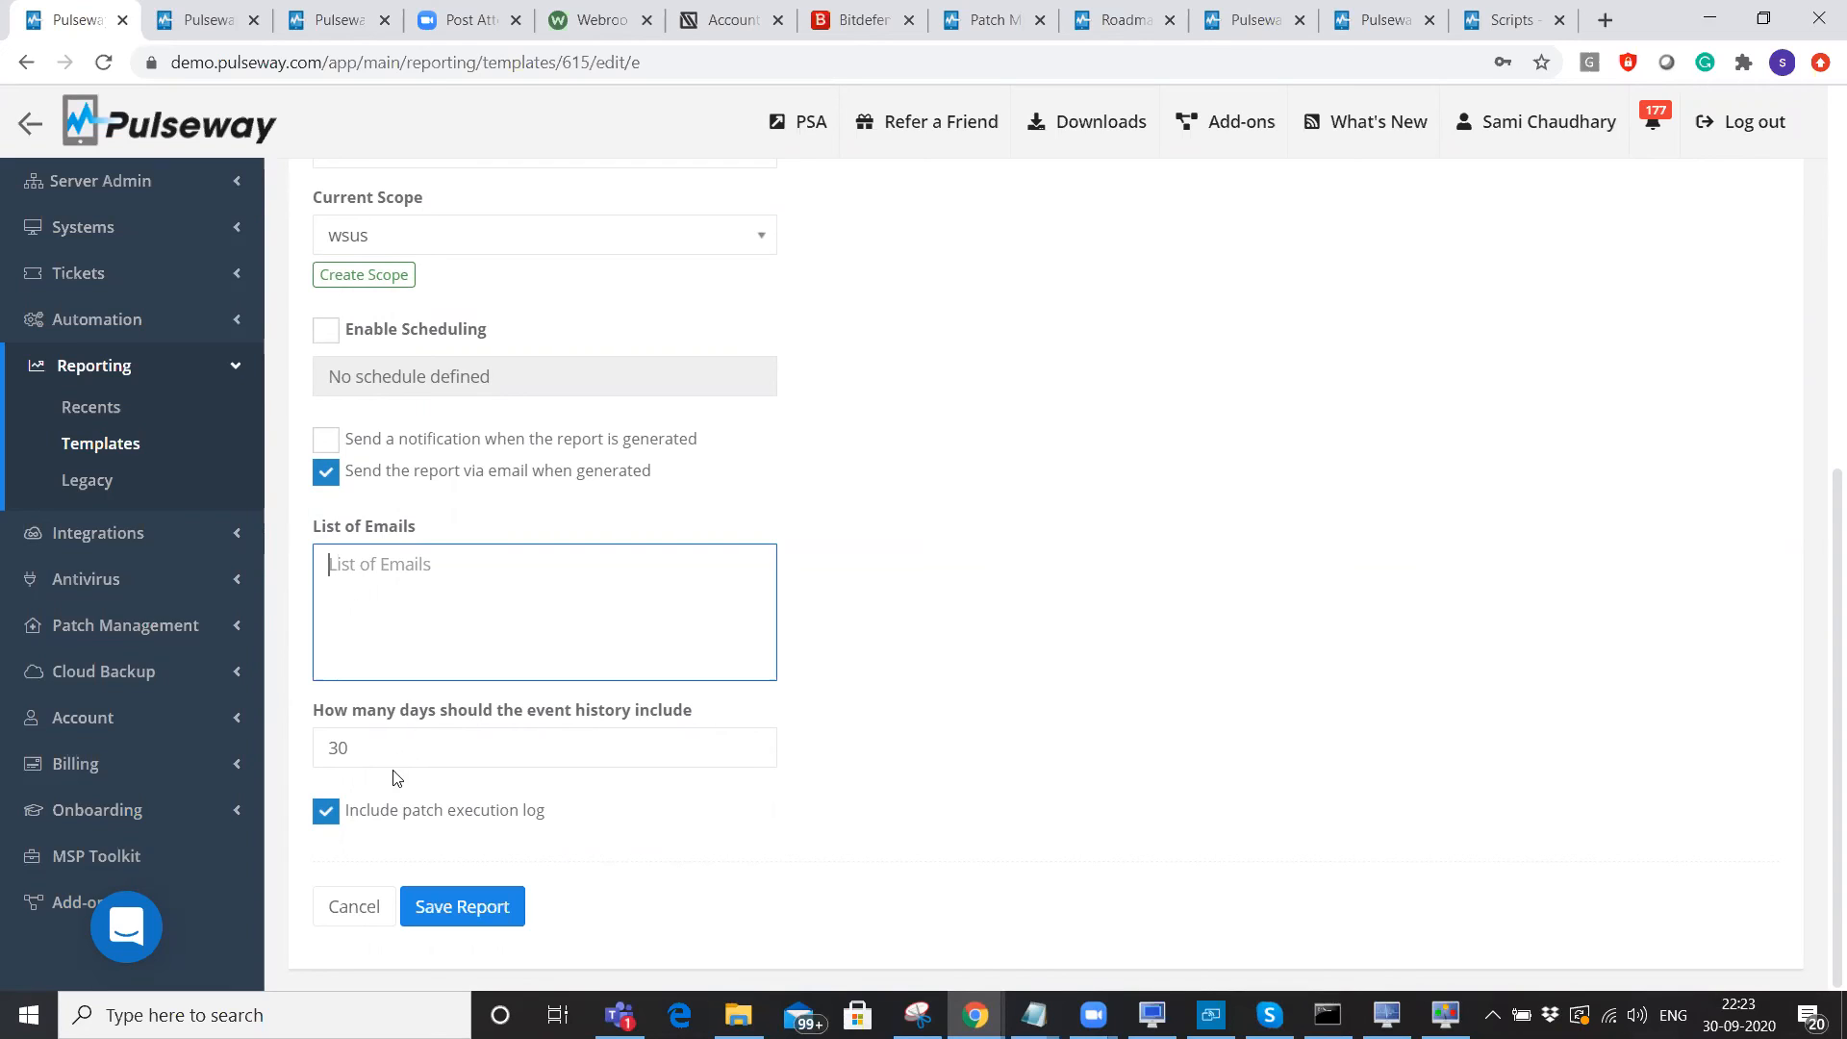
key("Tab")
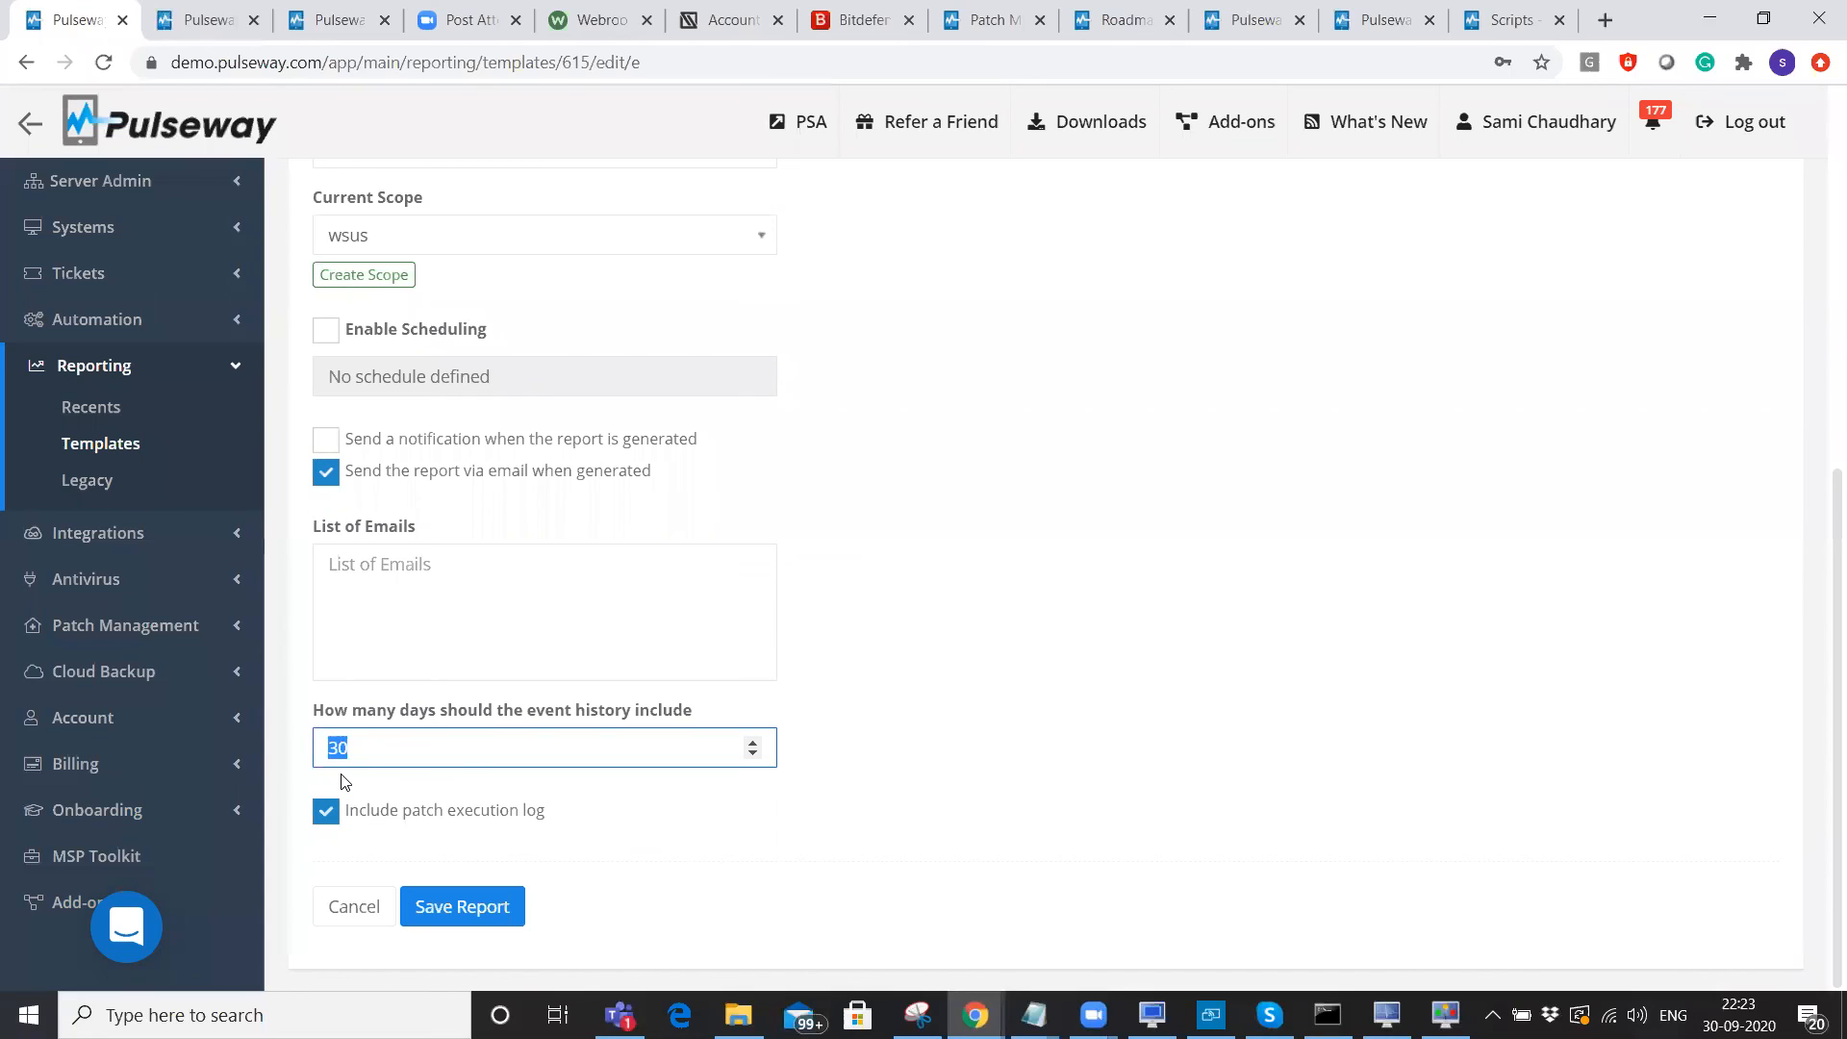
left_click(1247, 748)
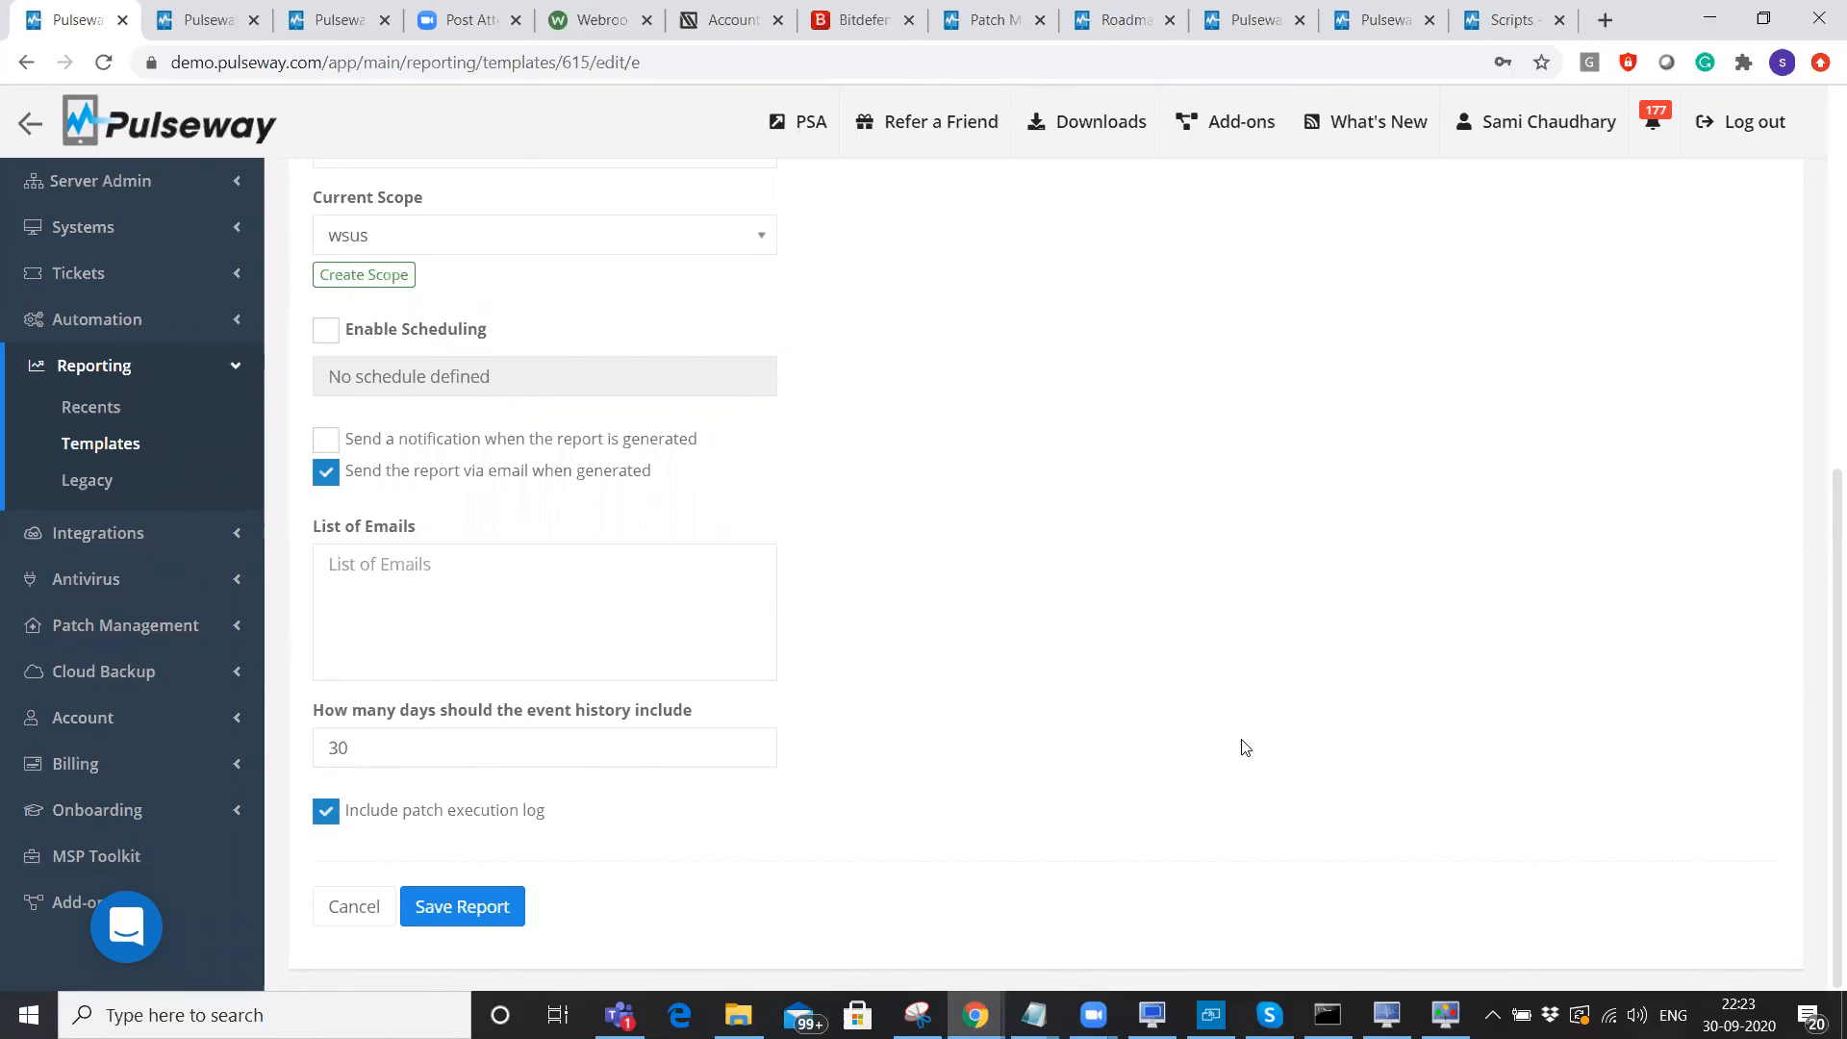
left_click(120, 446)
scroll(444, 723, "down", 3)
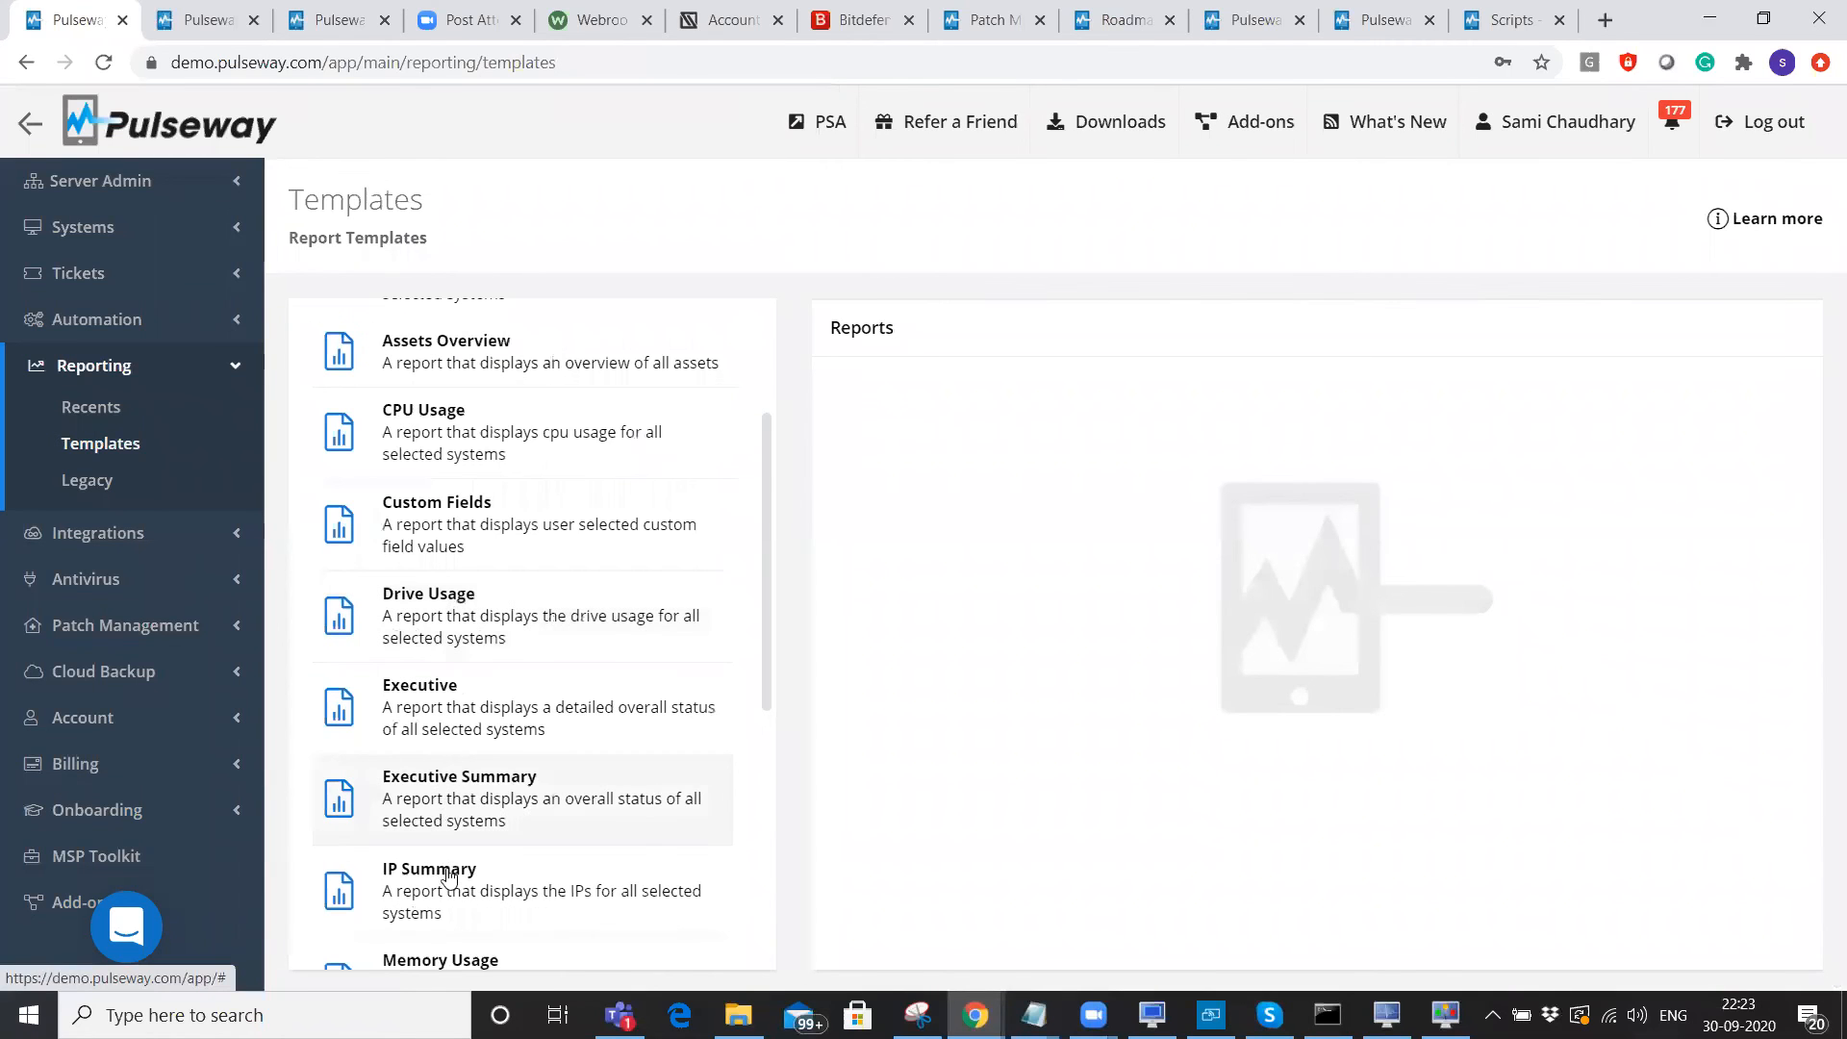
scroll(447, 877, "down", 4)
left_click(458, 697)
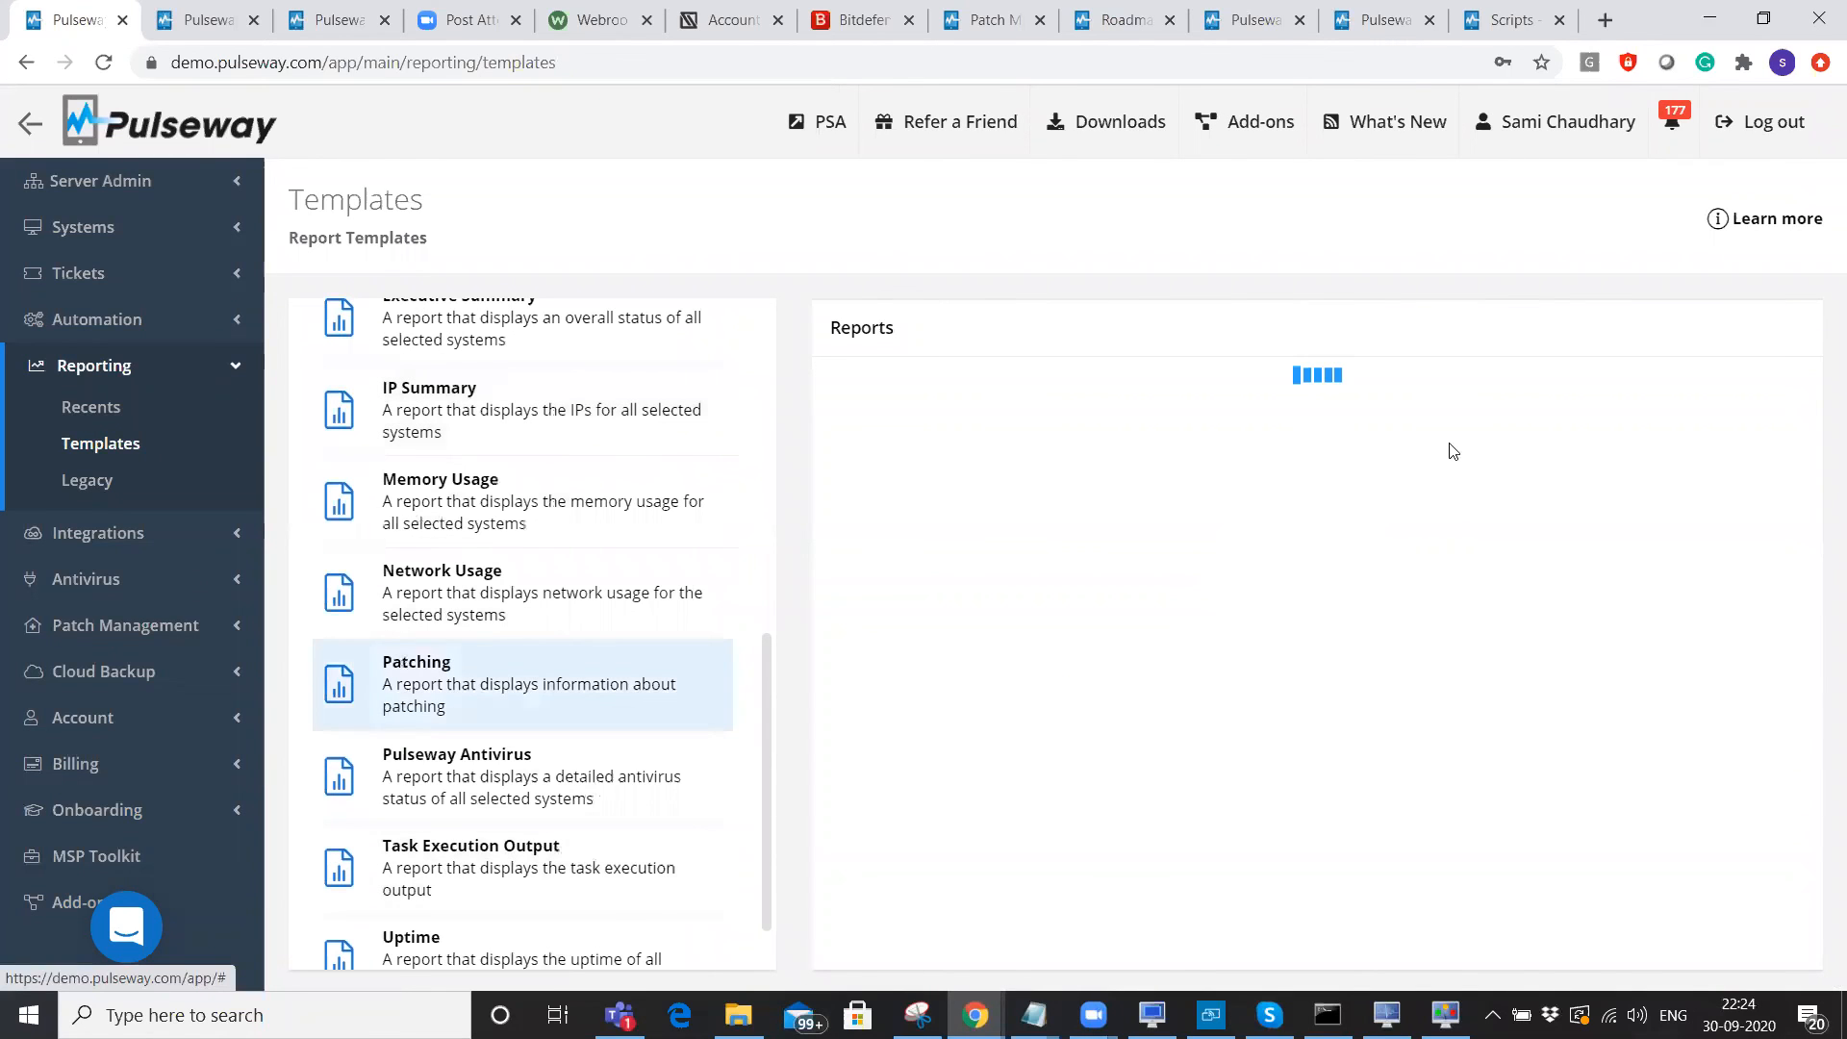
Run the OS Patch report and open the generated report's View tab.
left_click(1536, 430)
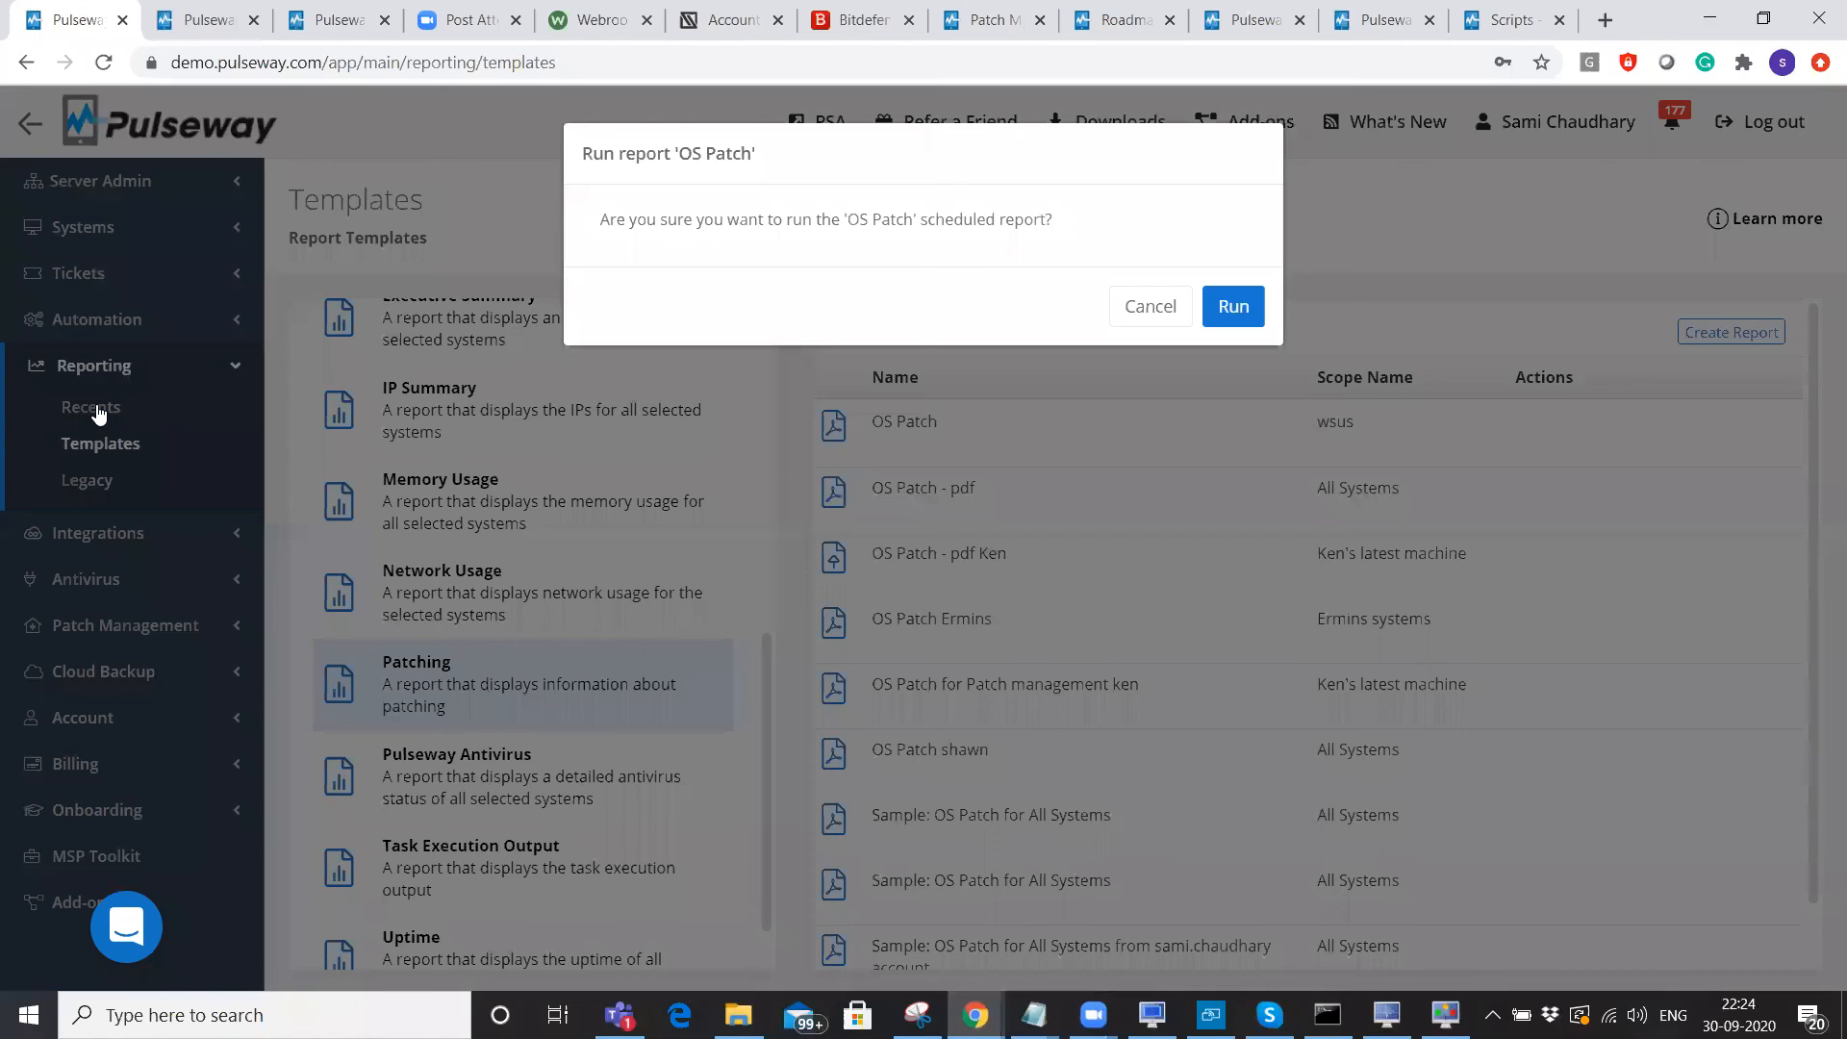
key("Return")
left_click(524, 459)
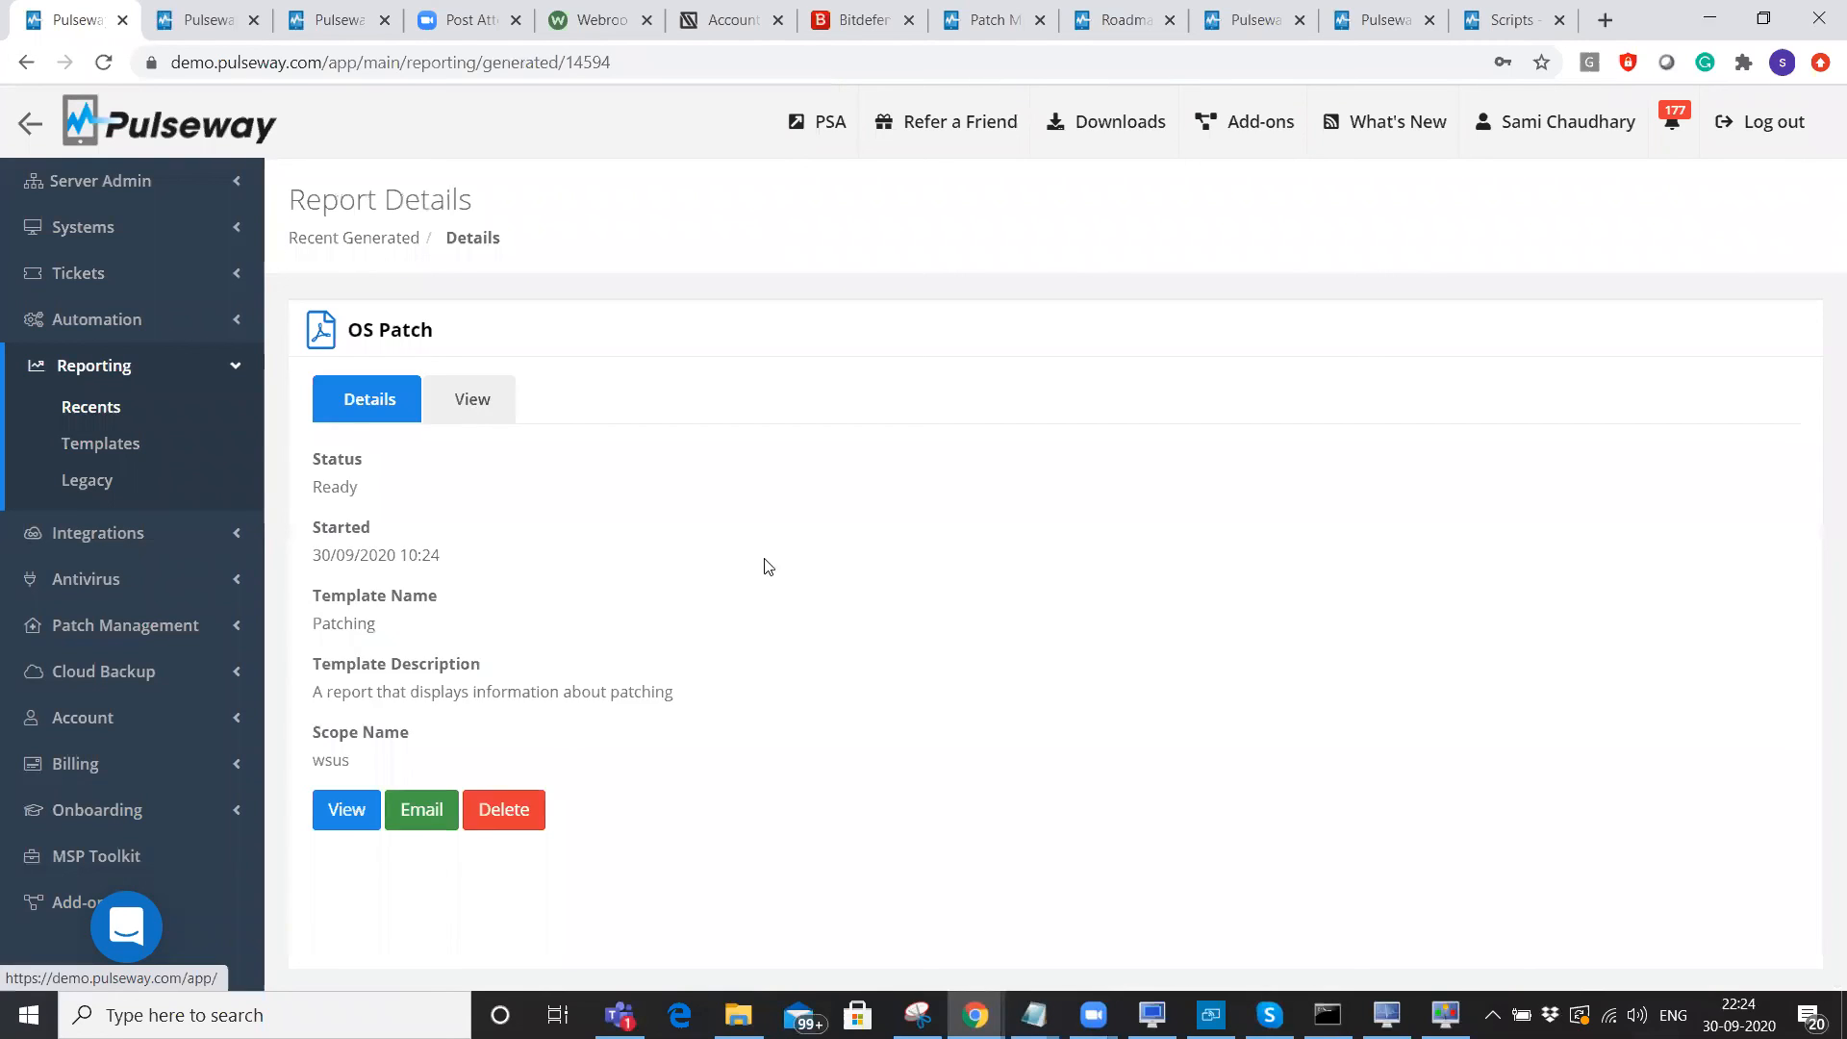
left_click(472, 400)
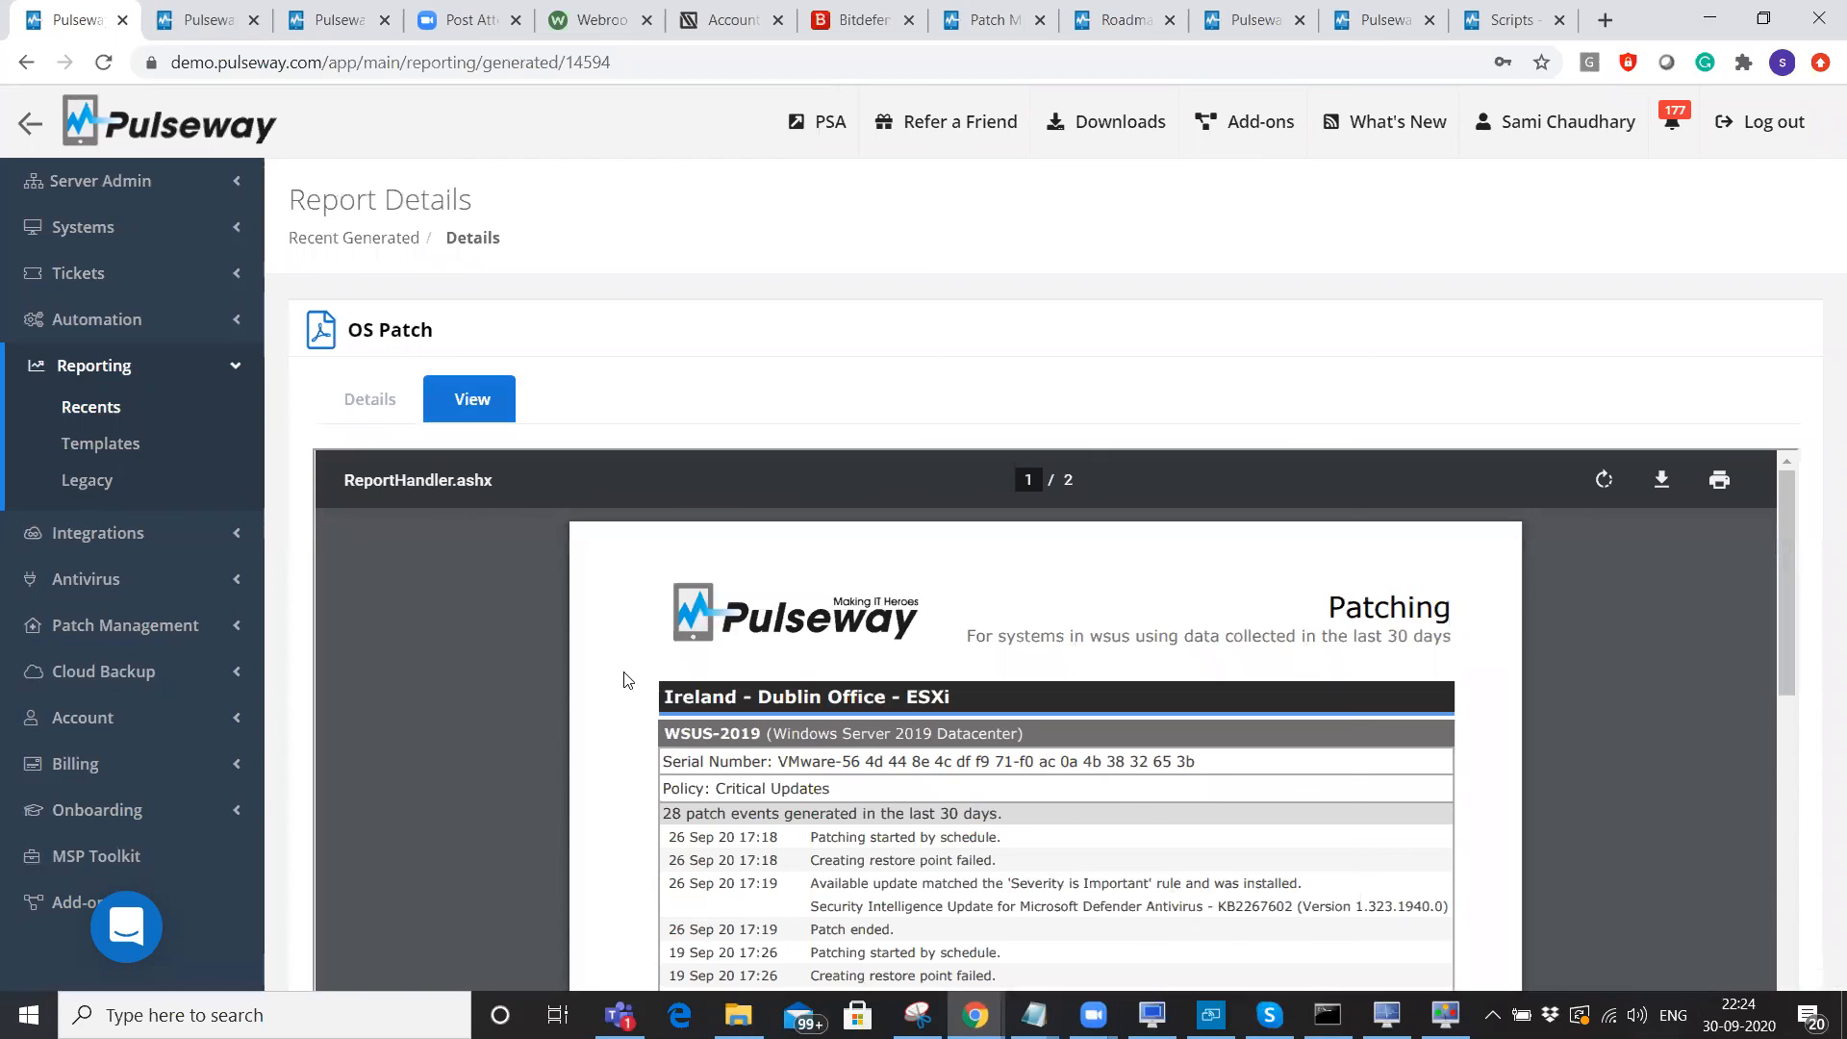
Highlight the Critical Updates policy, installed update, Security Intelligence Update and System restarted lines.
scroll(625, 674, "down", 2)
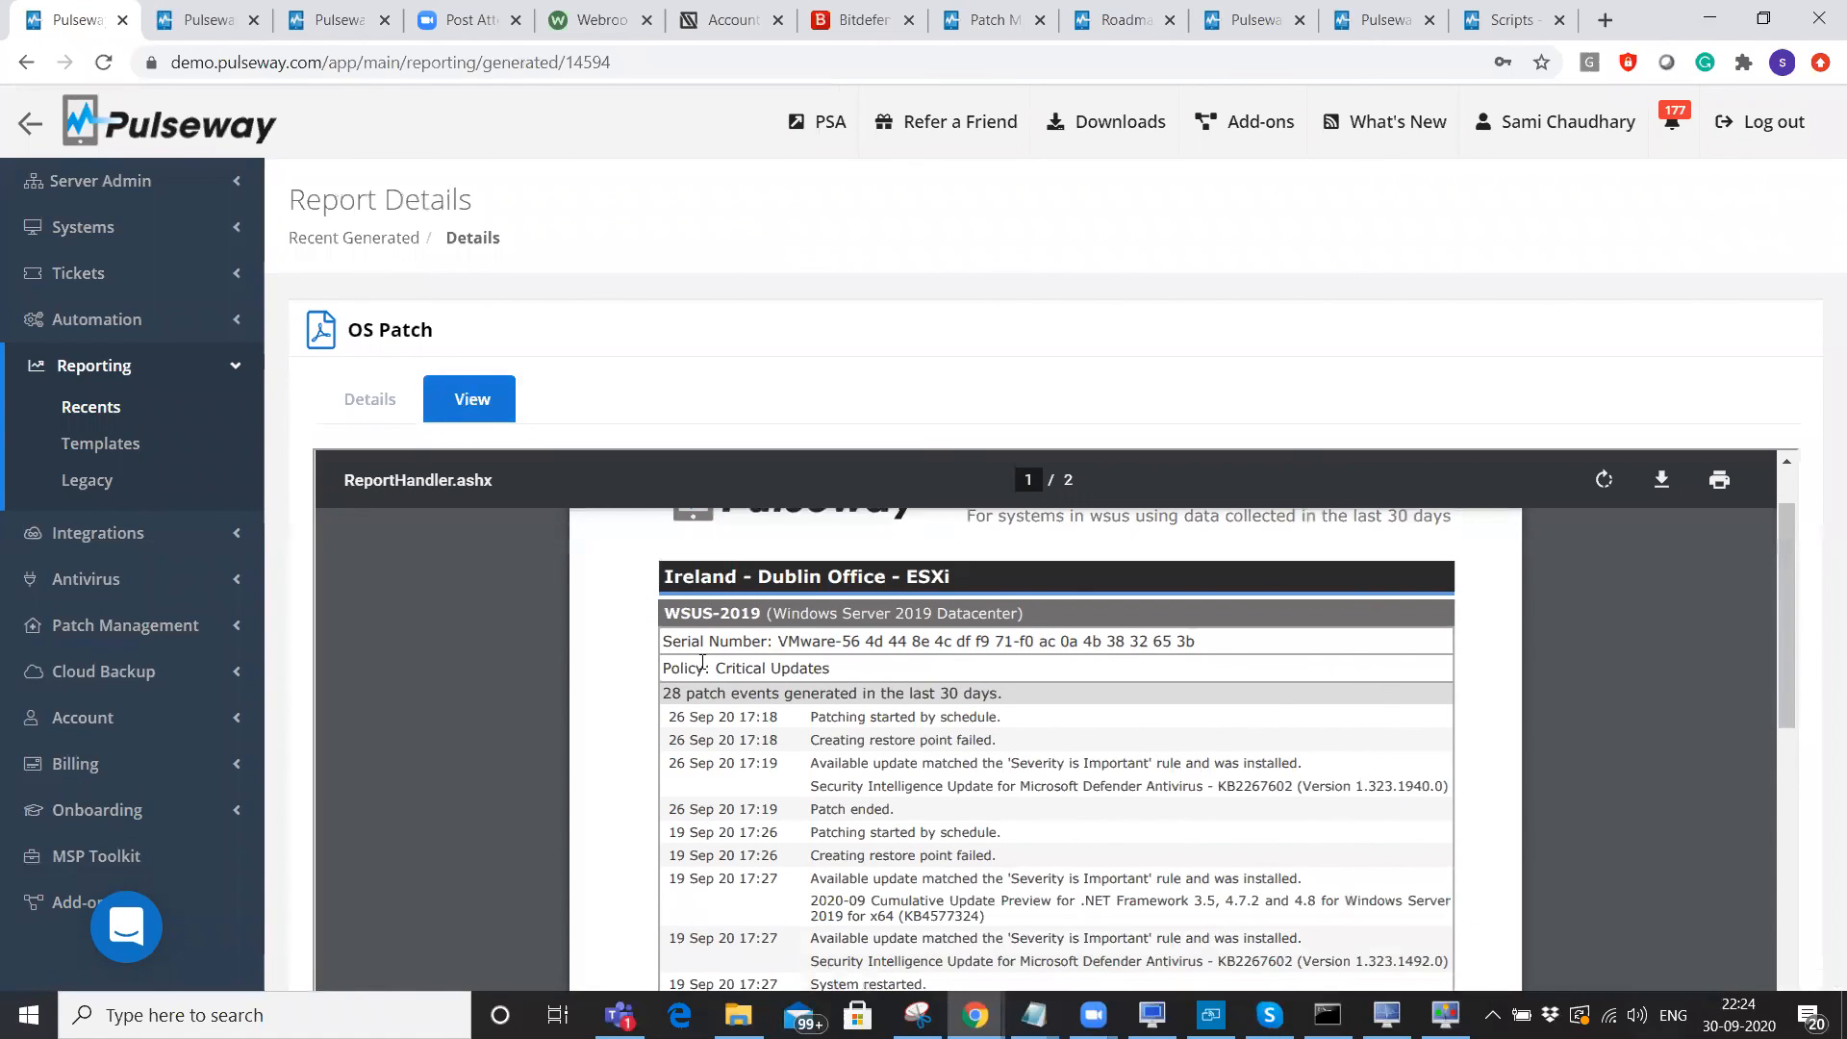
left_click_drag(1064, 616, 865, 669)
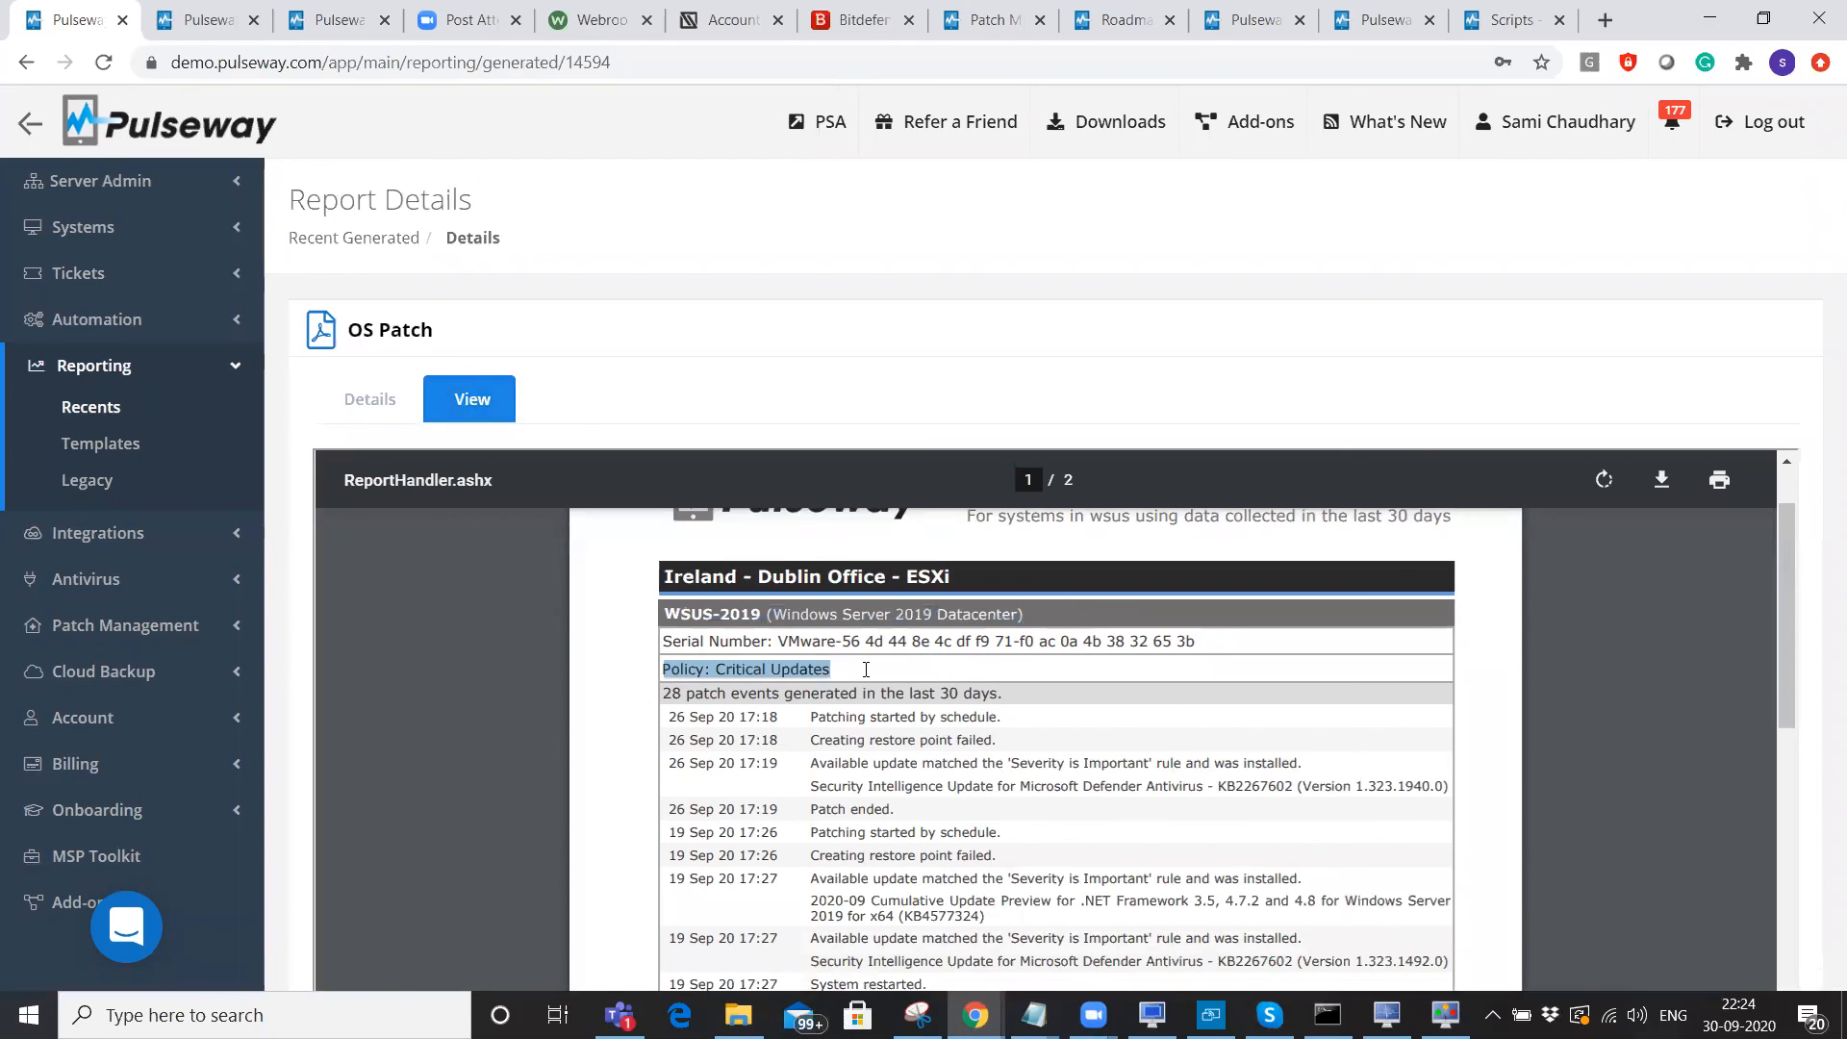
scroll(864, 668, "down", 2)
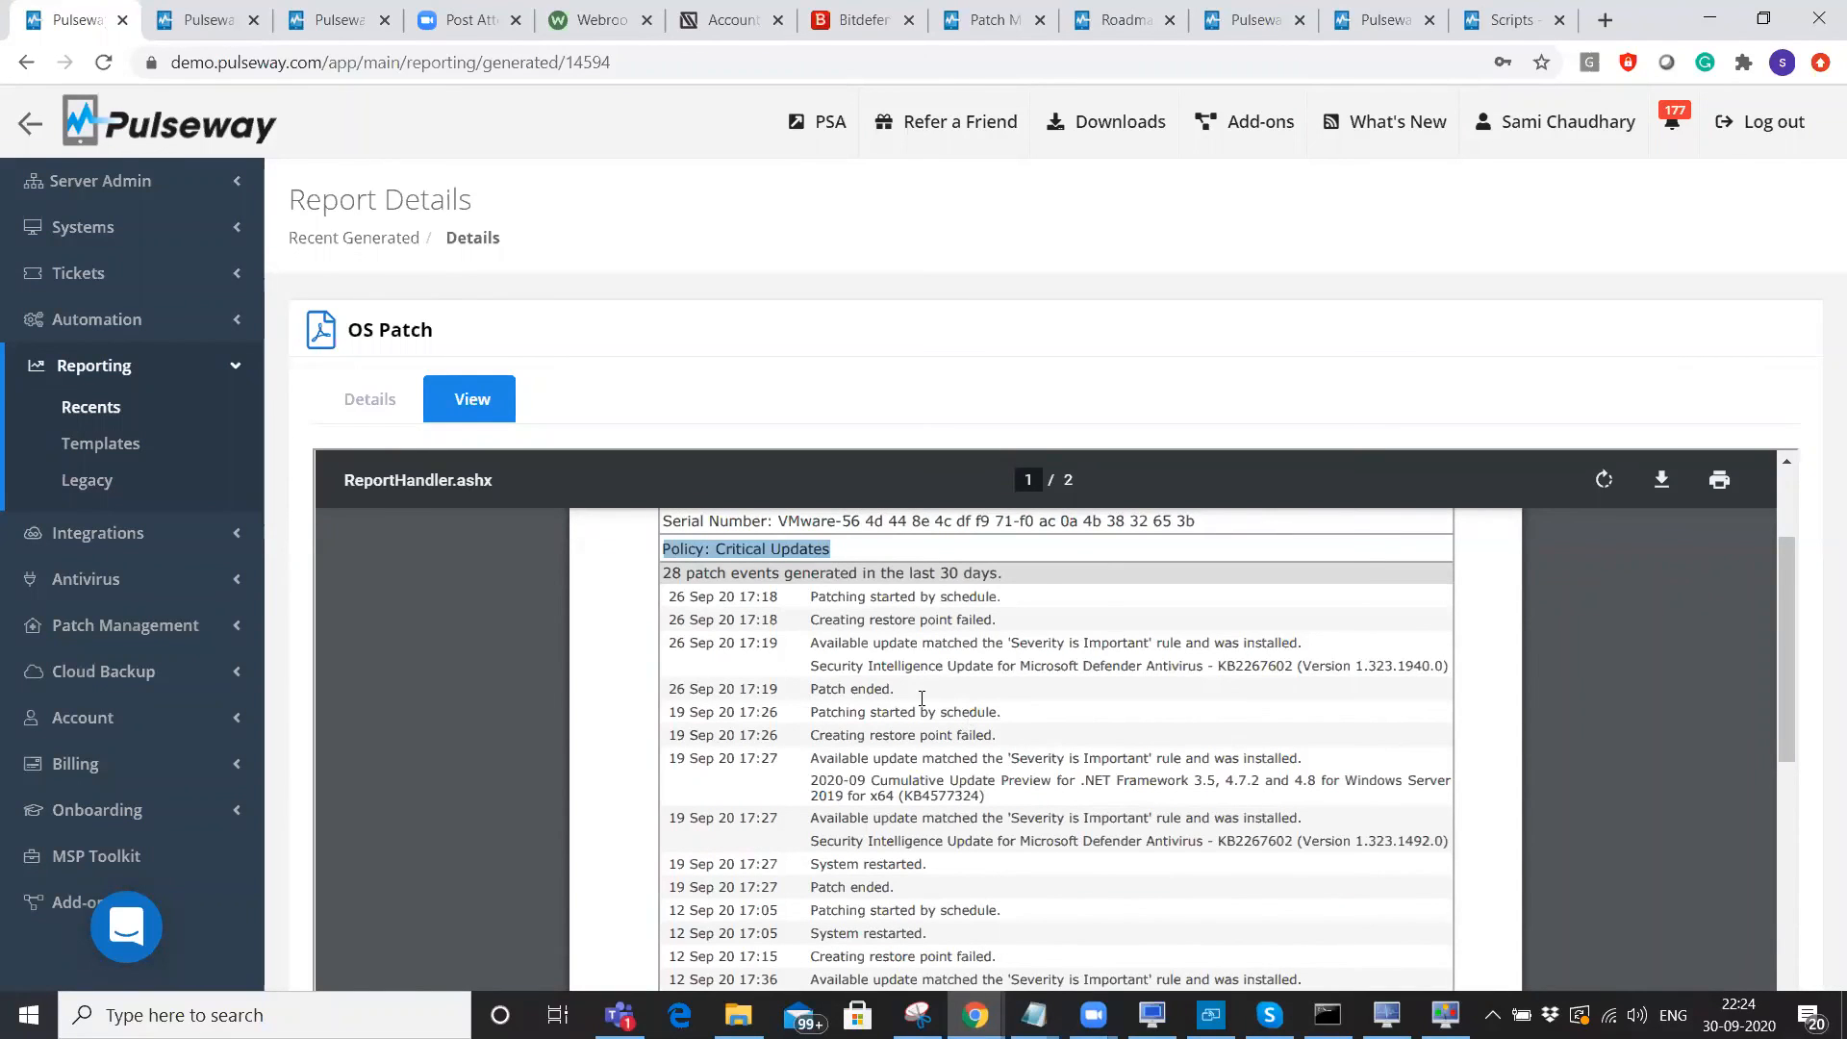
left_click_drag(827, 643, 1322, 643)
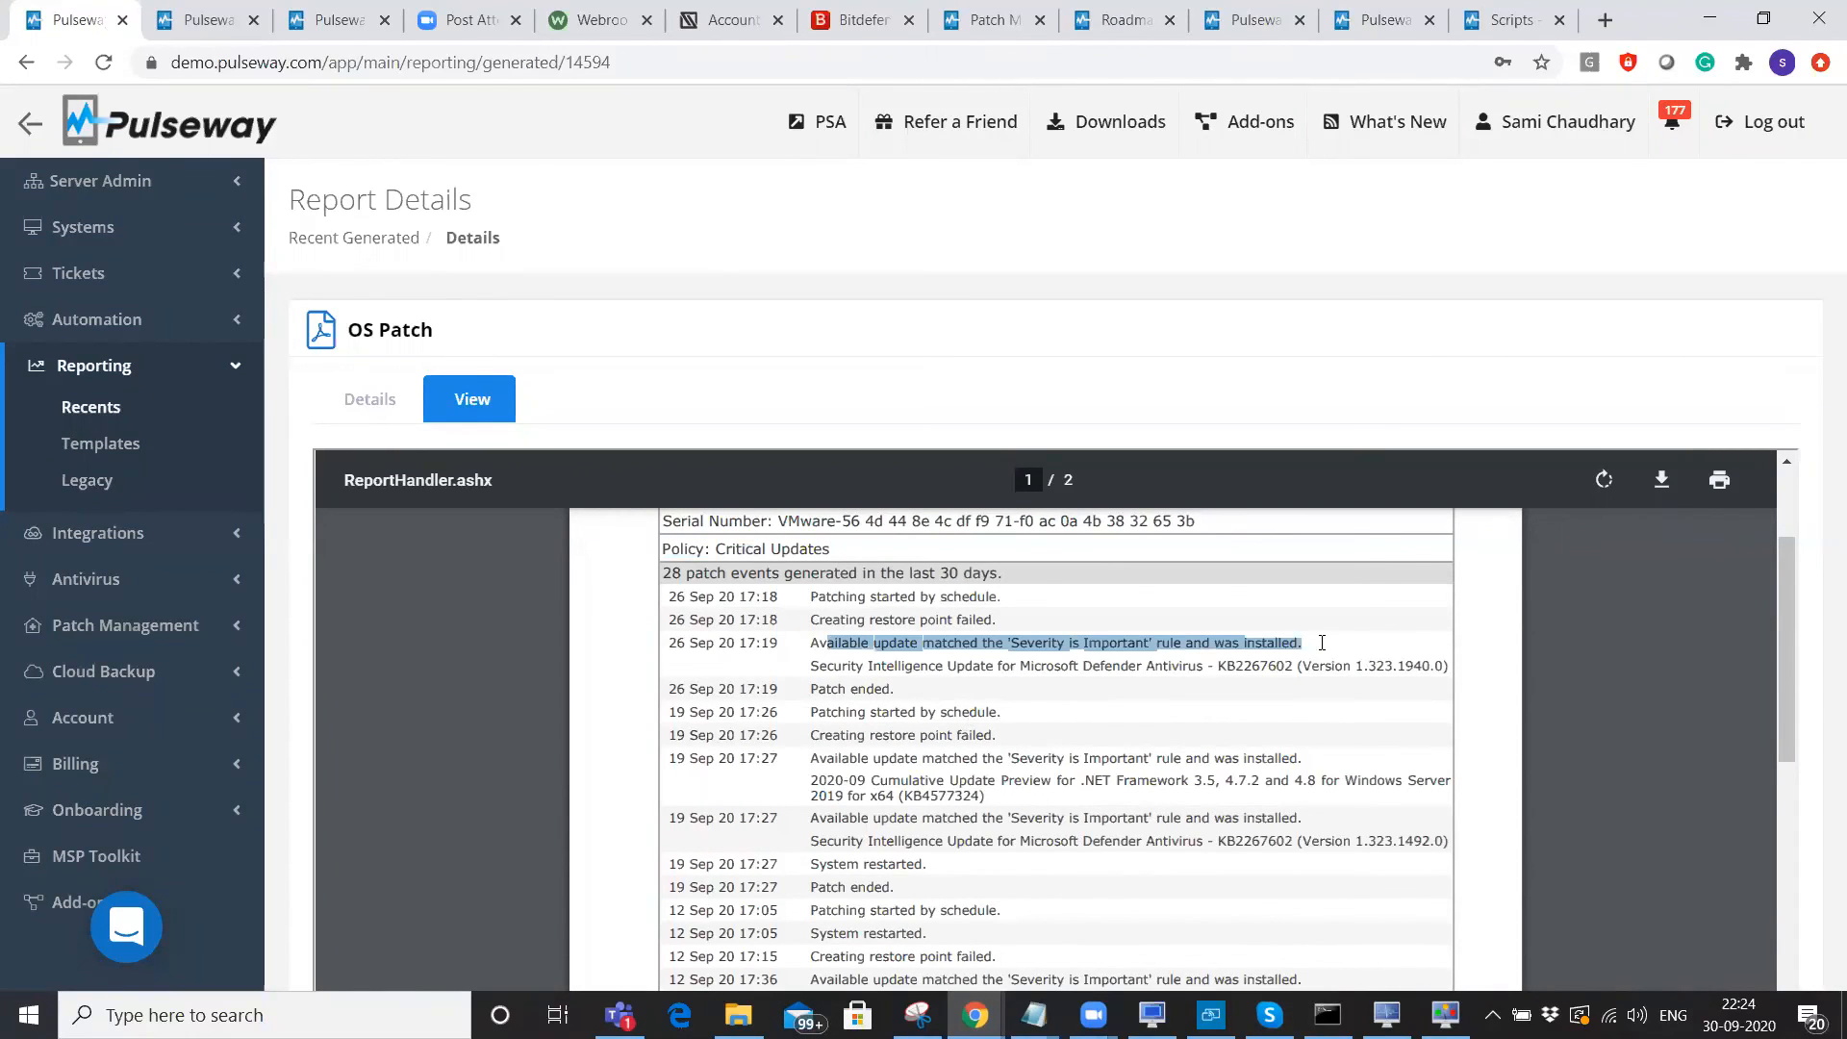
left_click_drag(818, 664, 1354, 673)
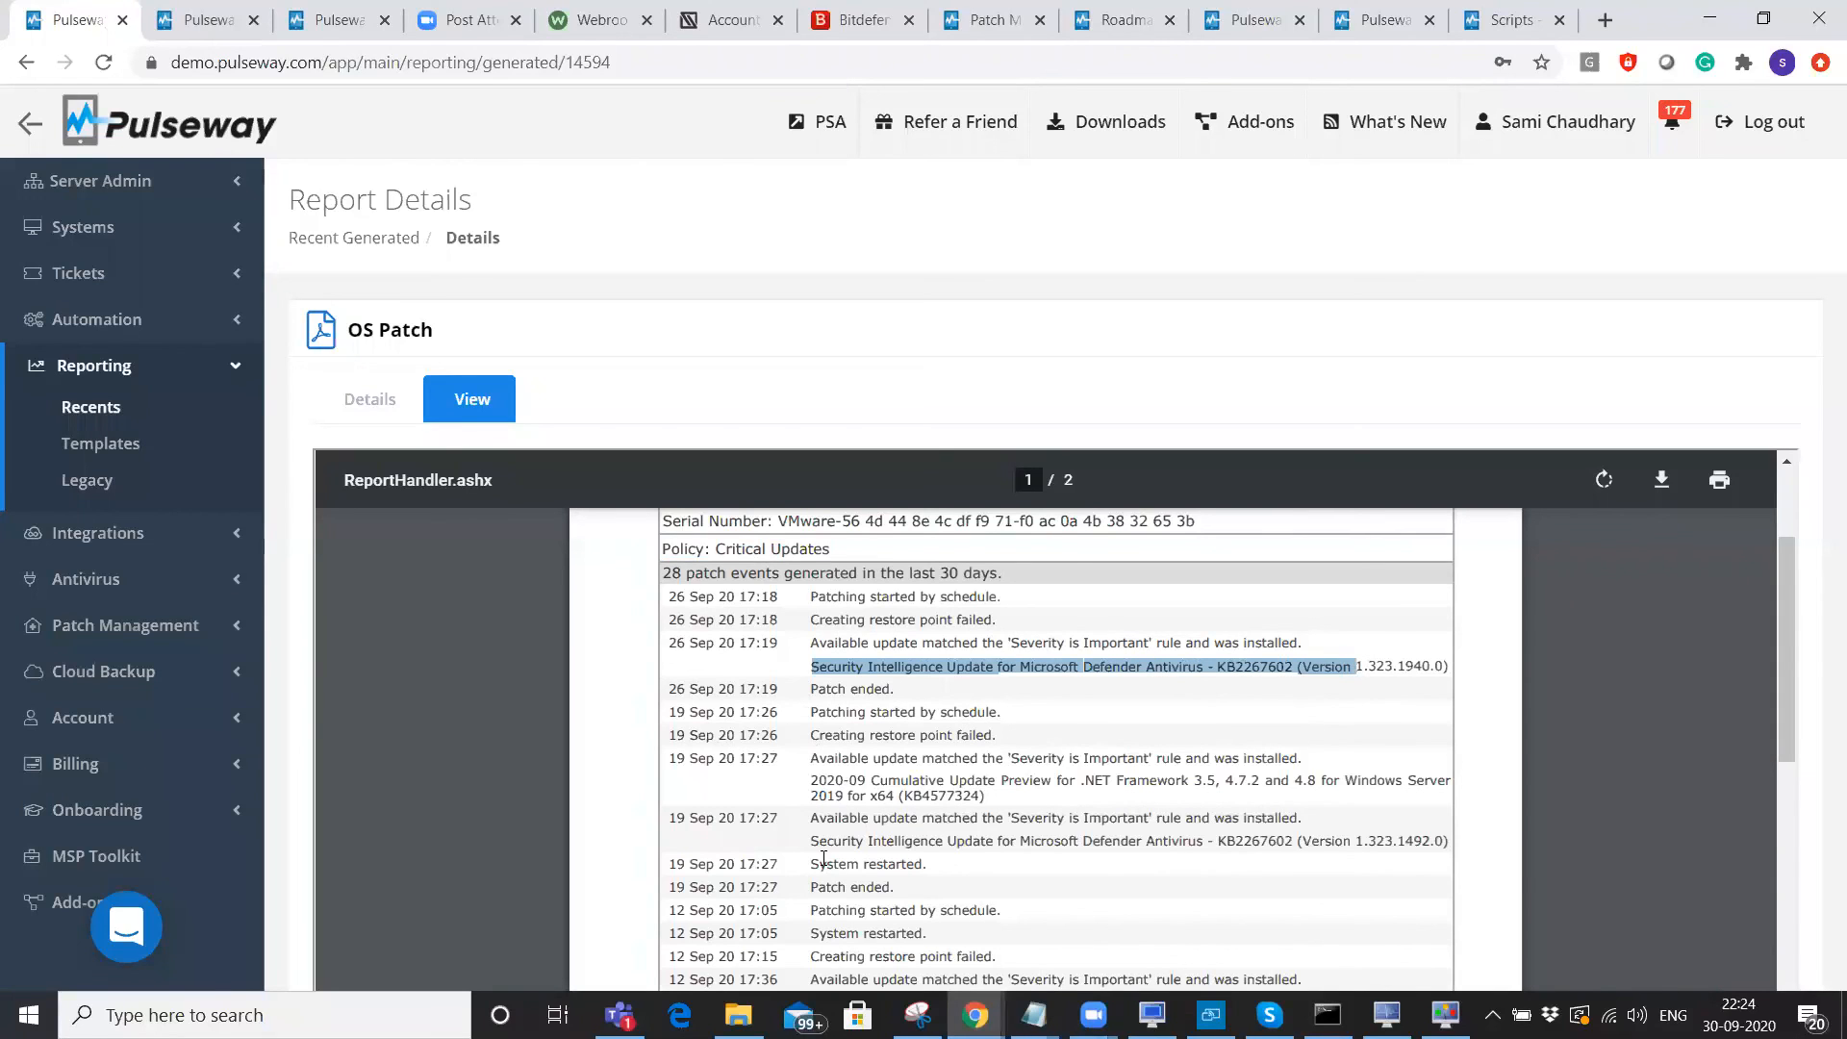
left_click_drag(814, 862, 913, 865)
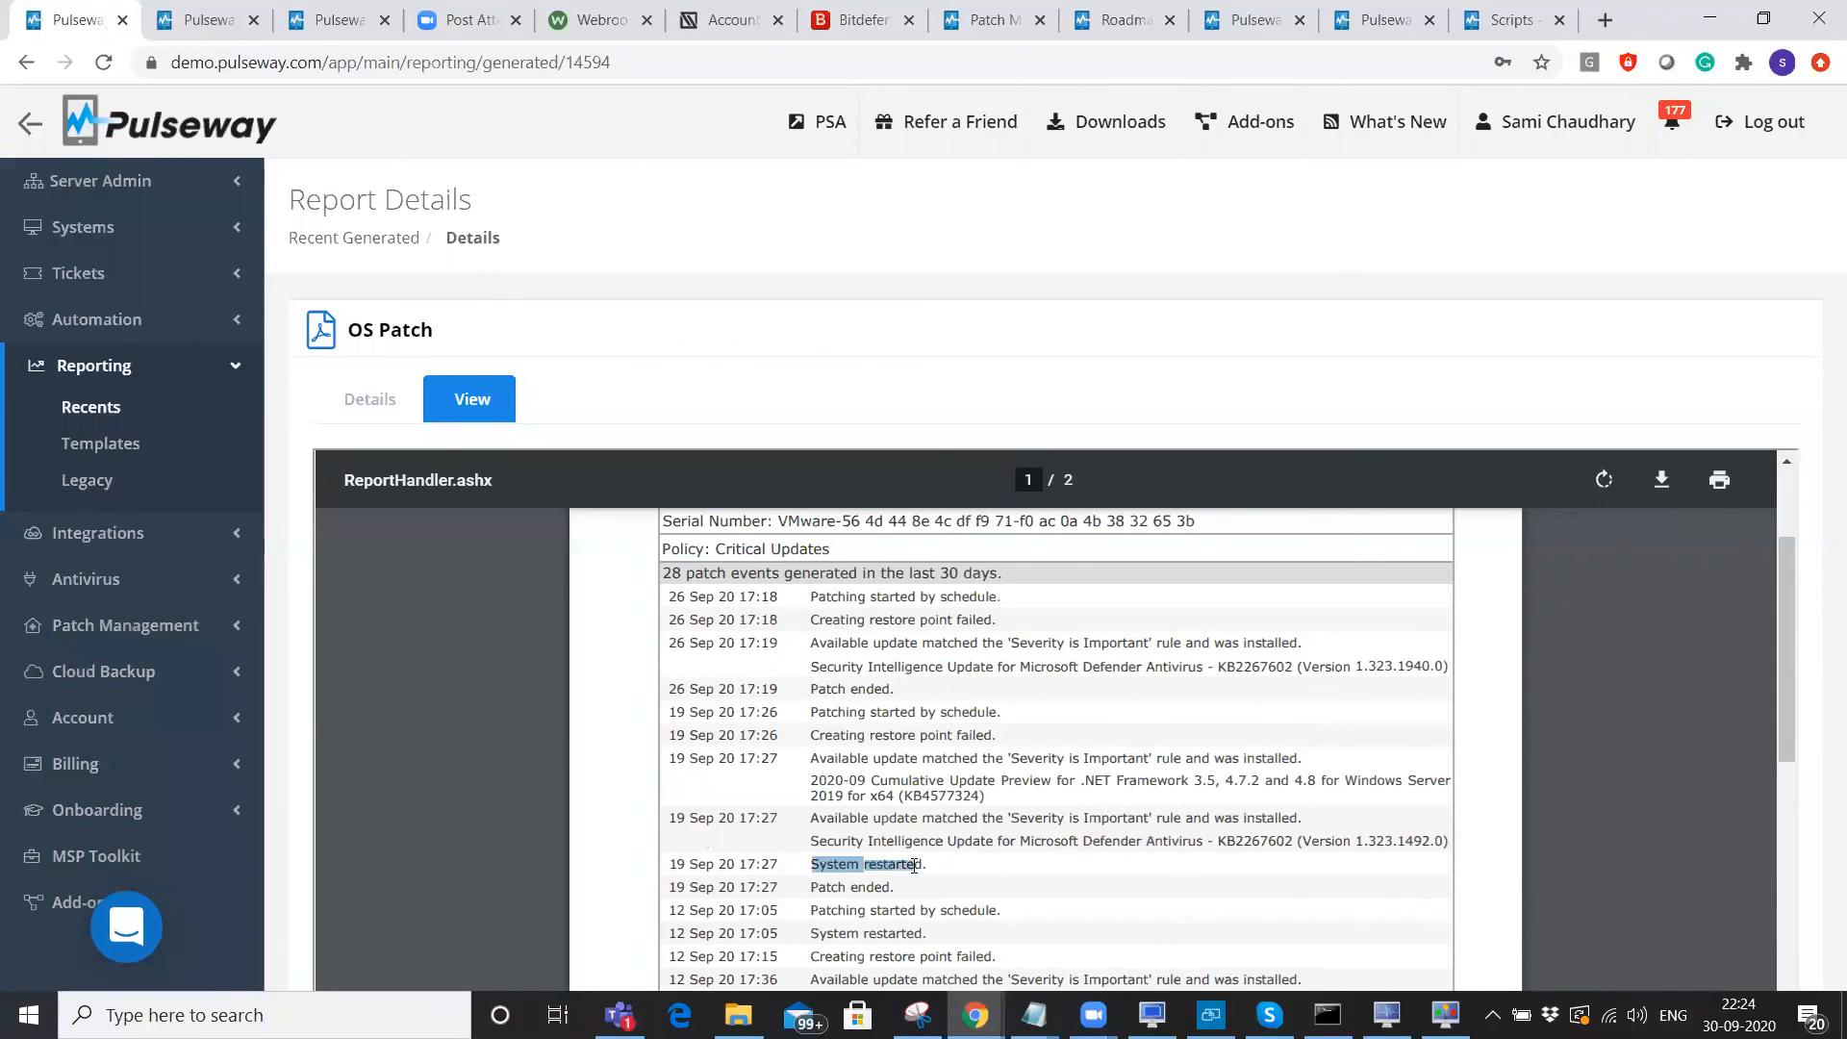
scroll(914, 864, "down", 1)
left_click_drag(820, 813, 983, 831)
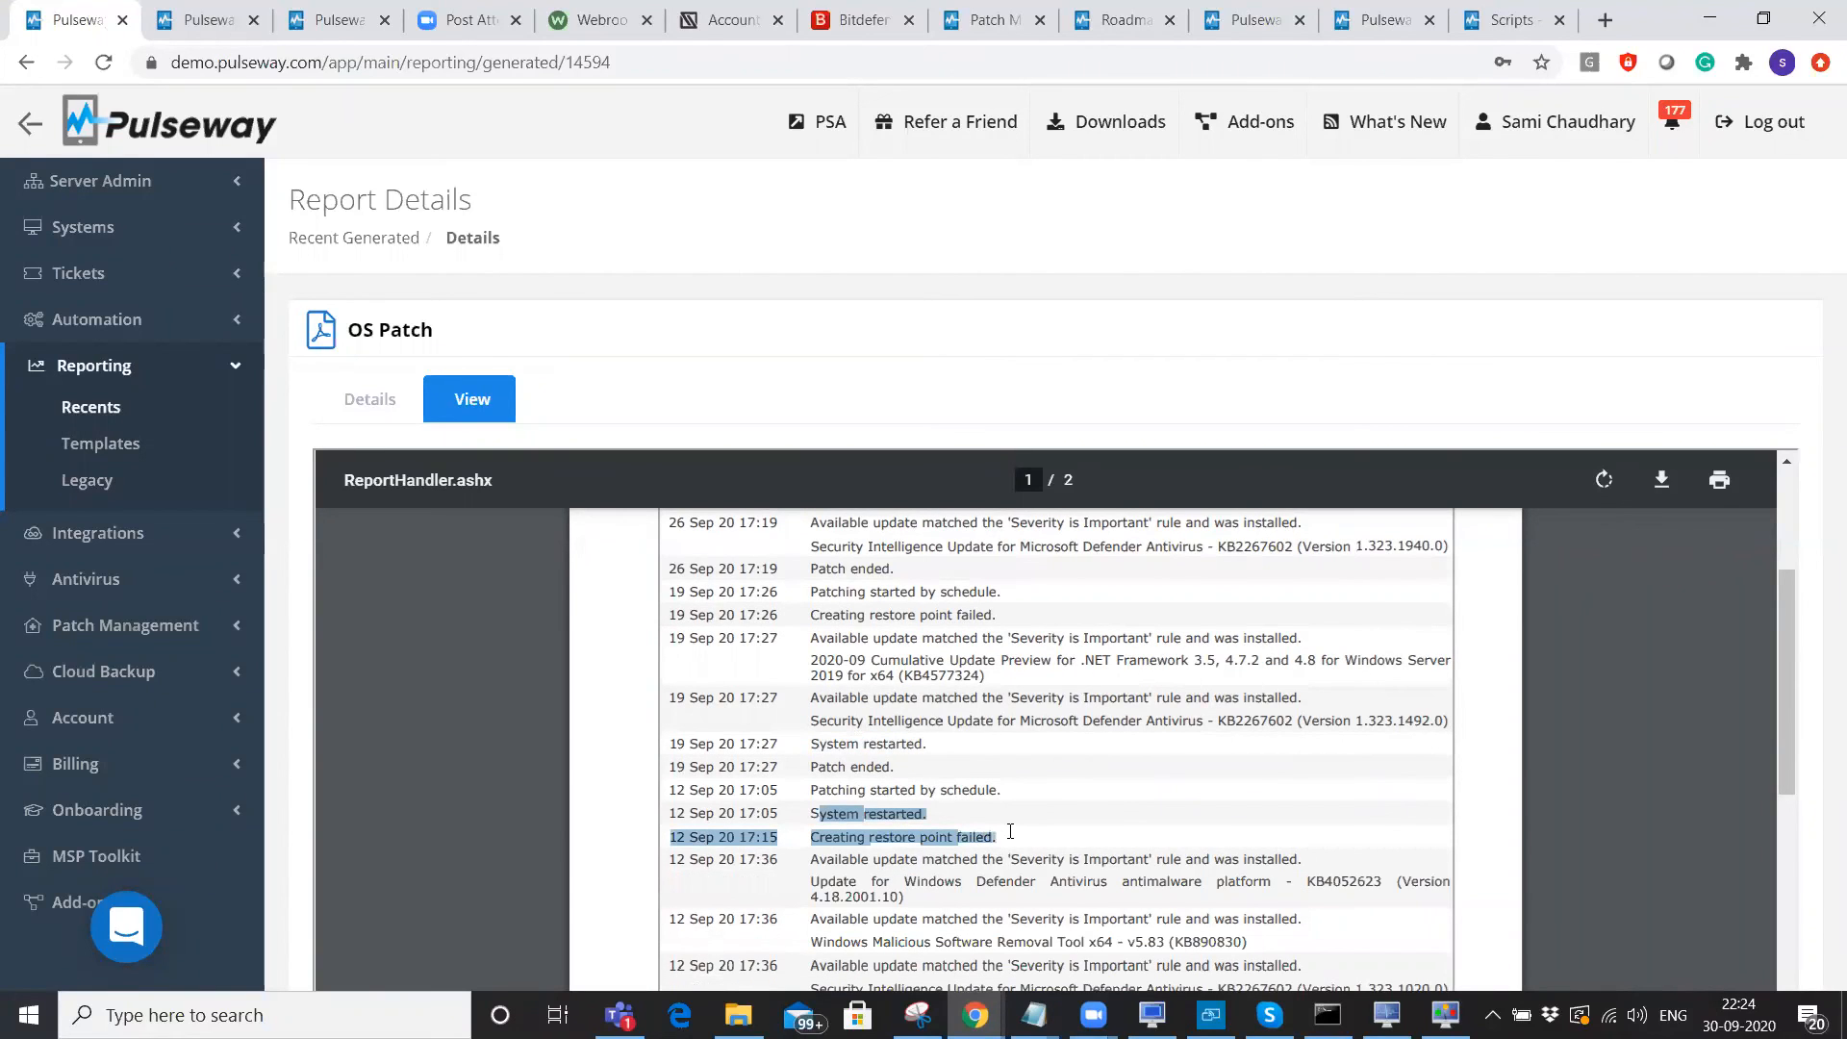
left_click(1010, 831)
Scroll to page 2 and back to page 1, then collapse the Reporting section.
scroll(1001, 822, "down", 9)
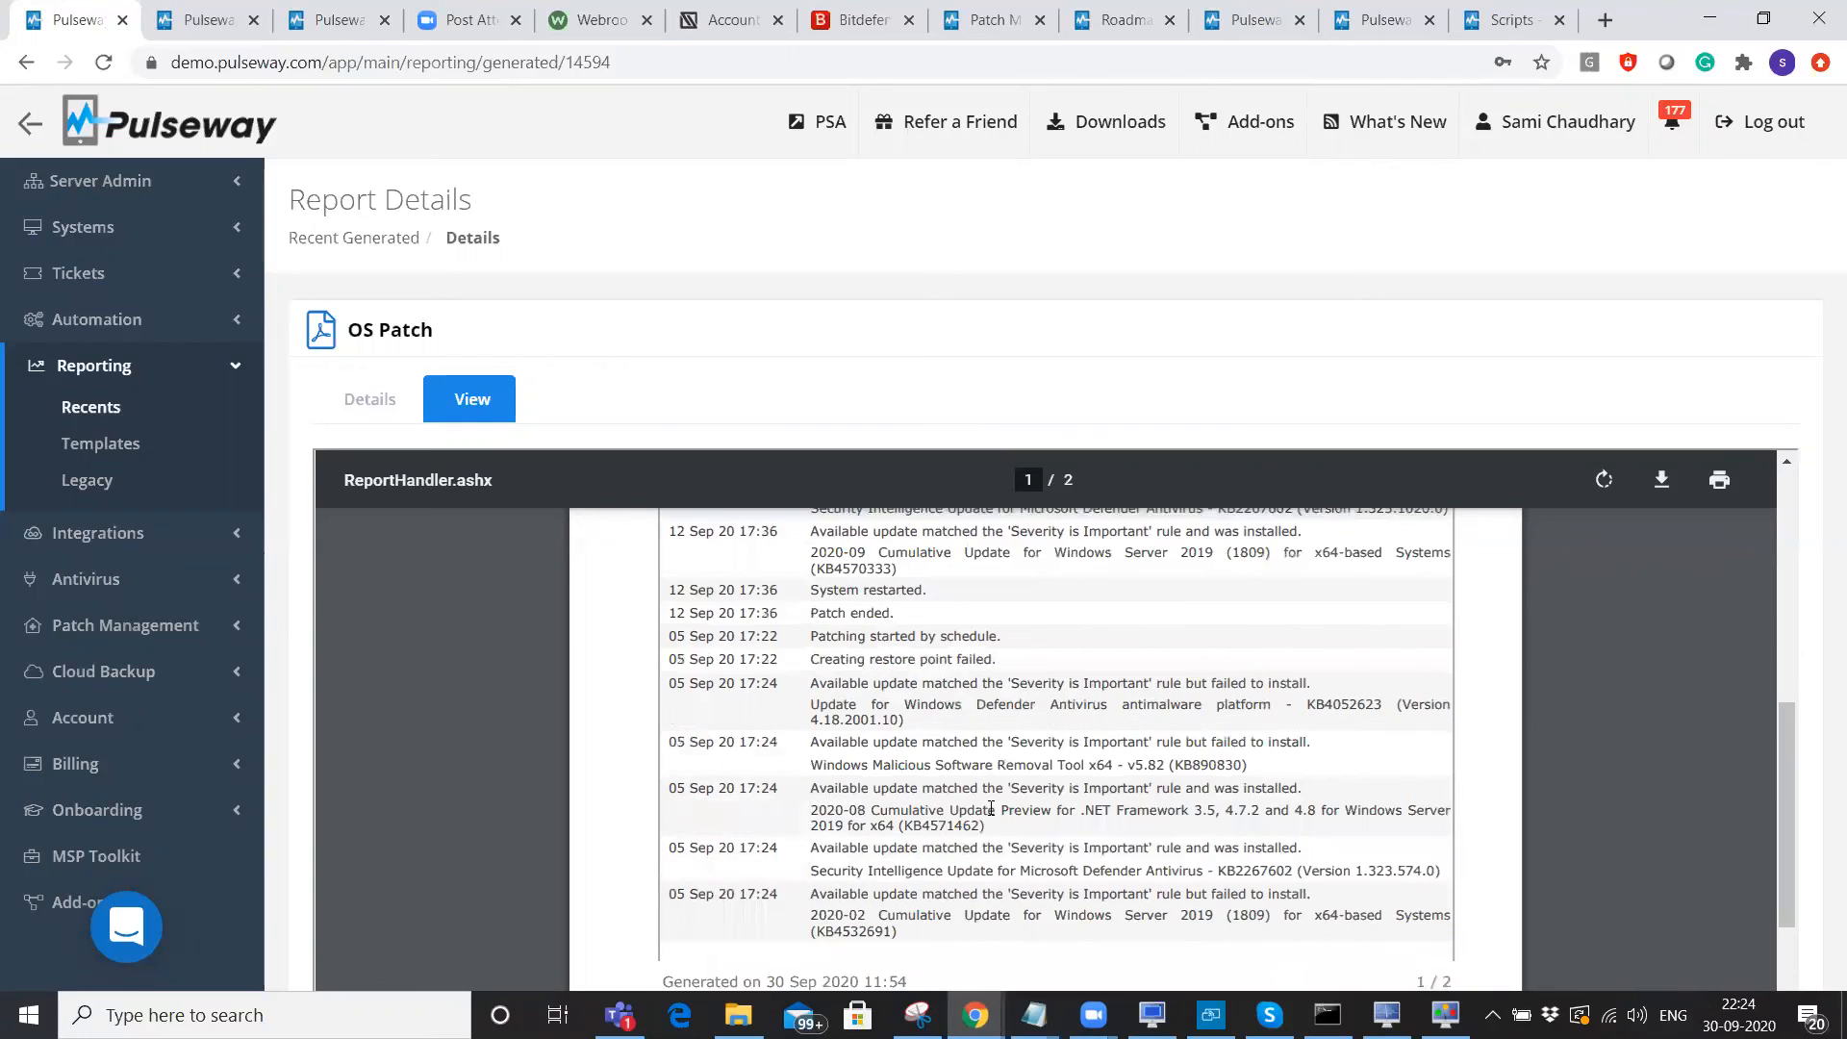
scroll(991, 809, "down", 4)
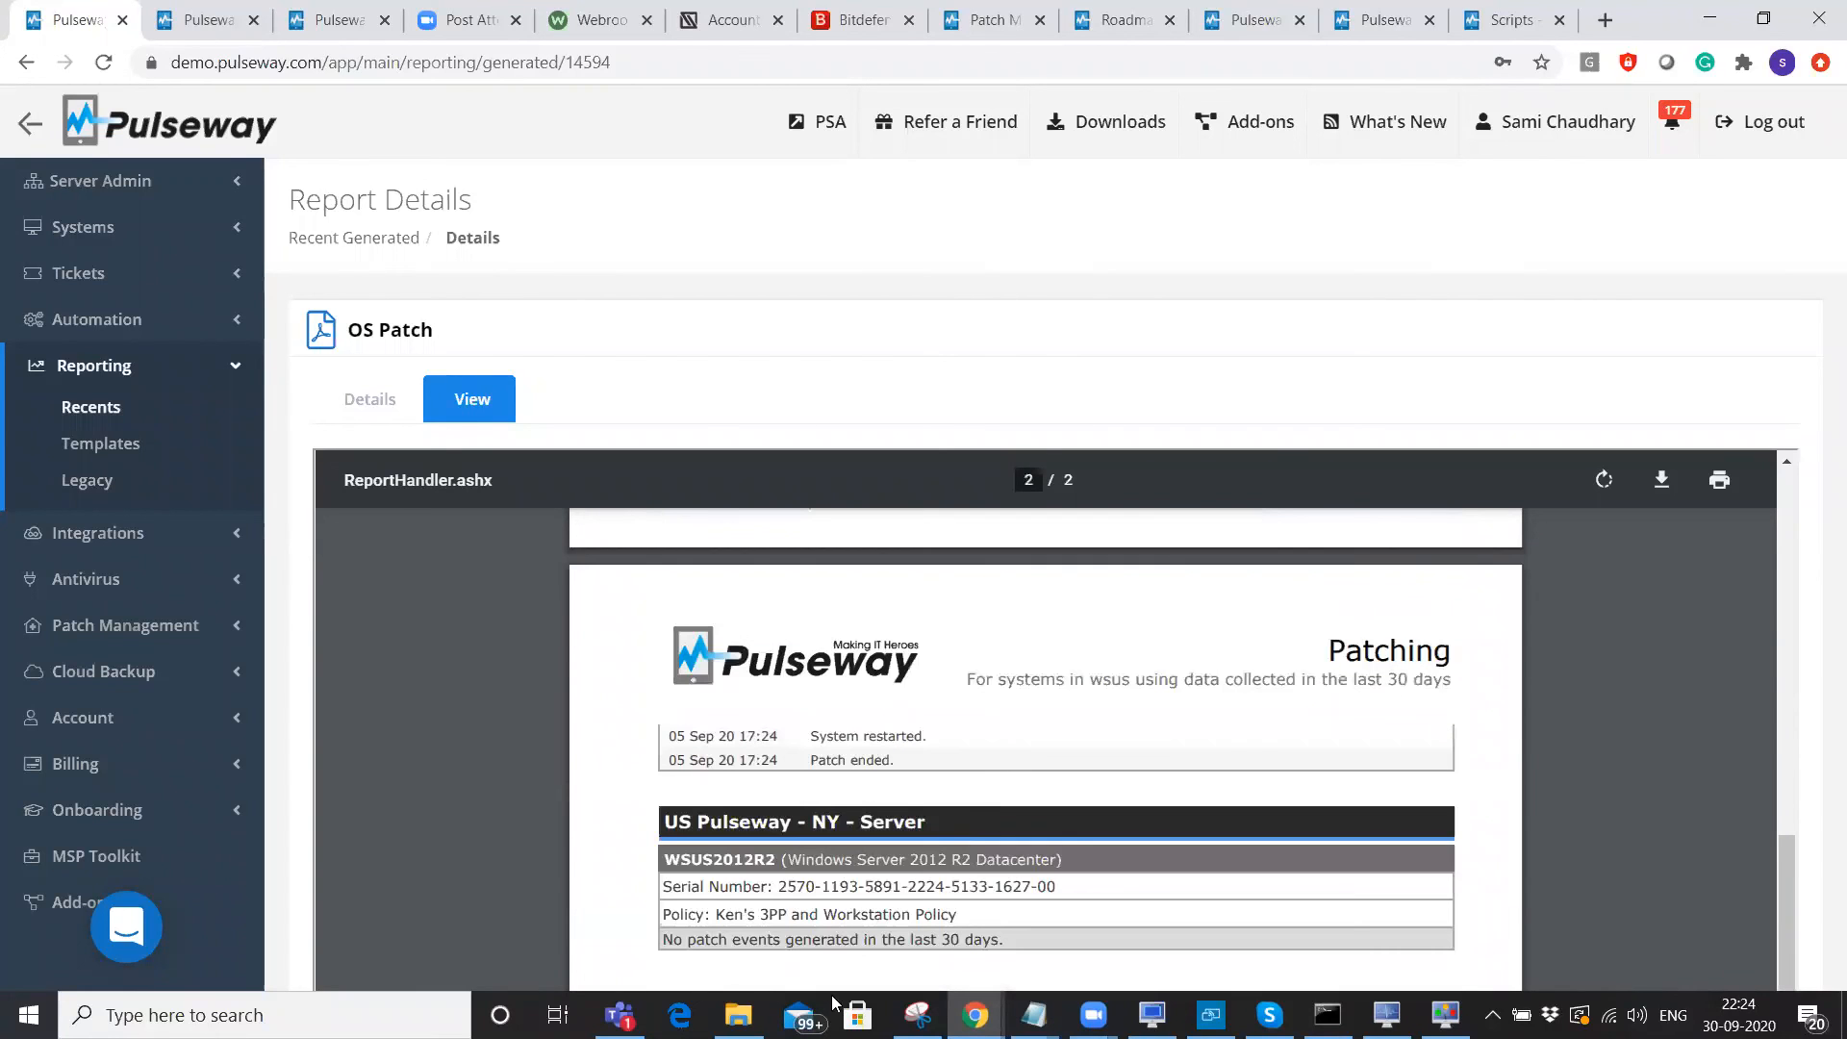
scroll(904, 824, "up", 12)
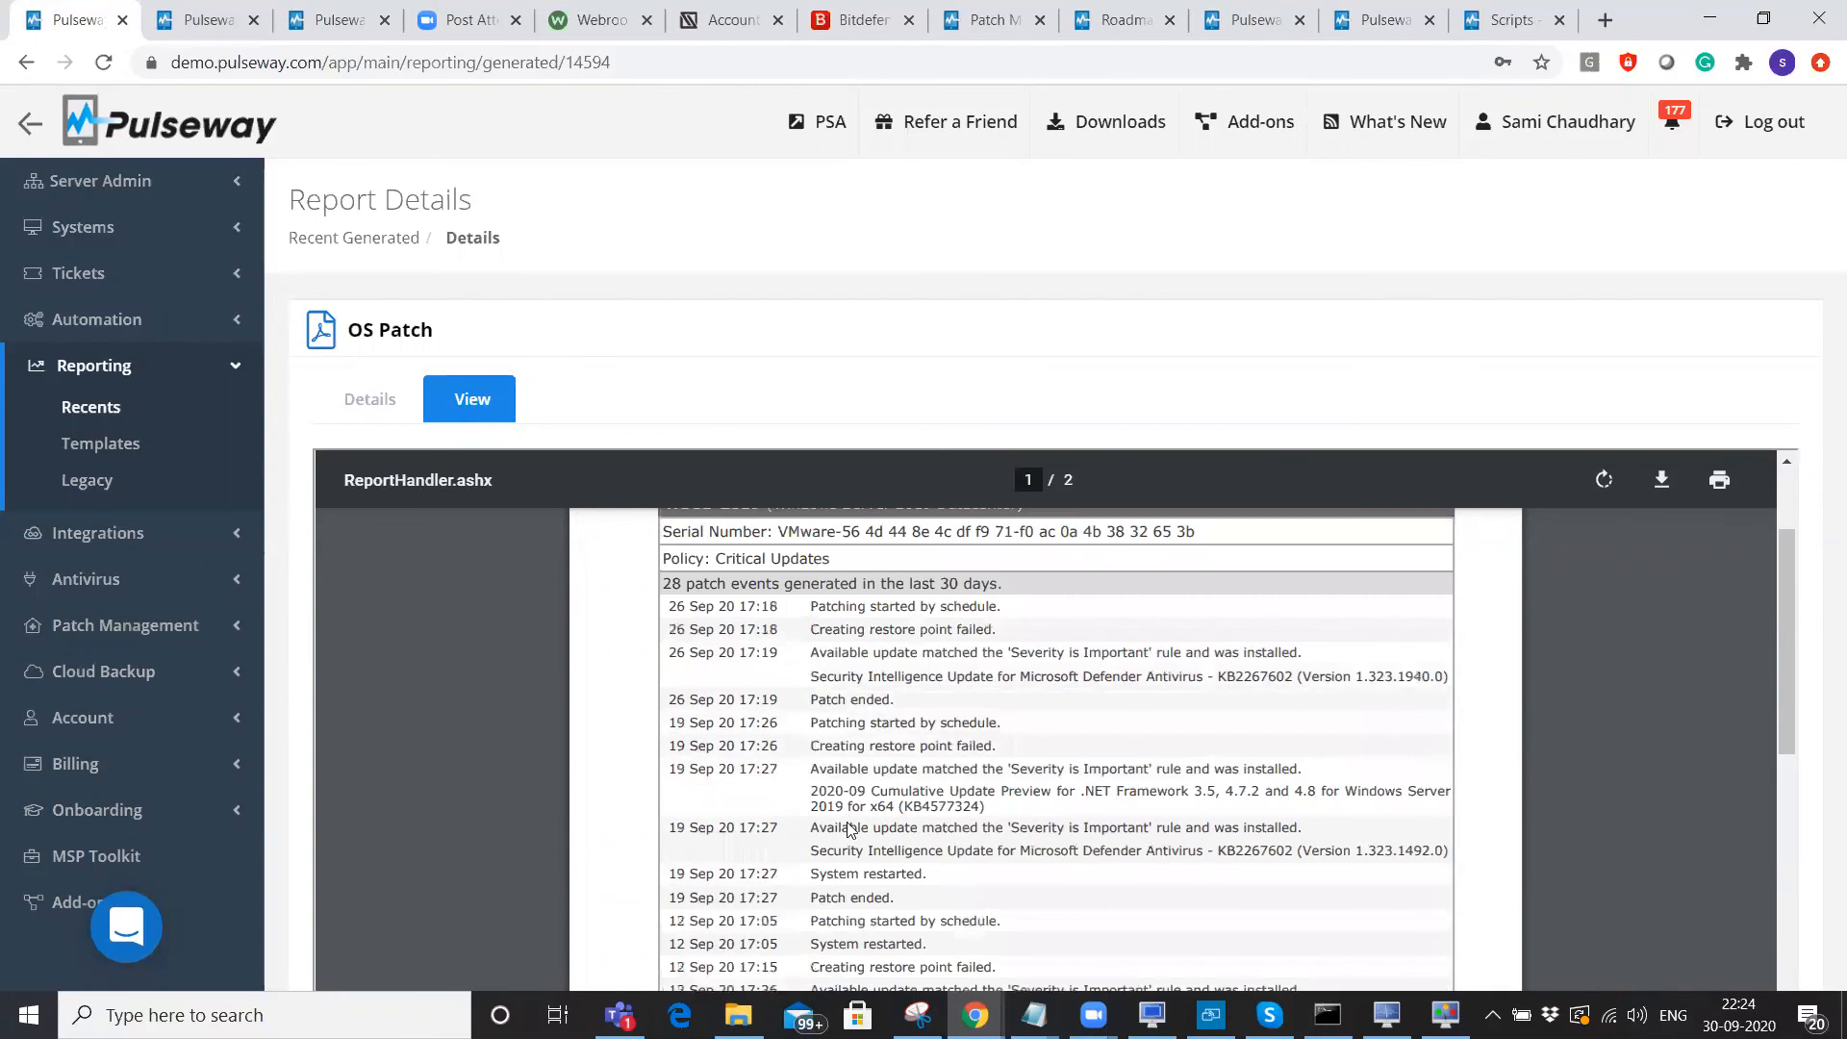
left_click(110, 370)
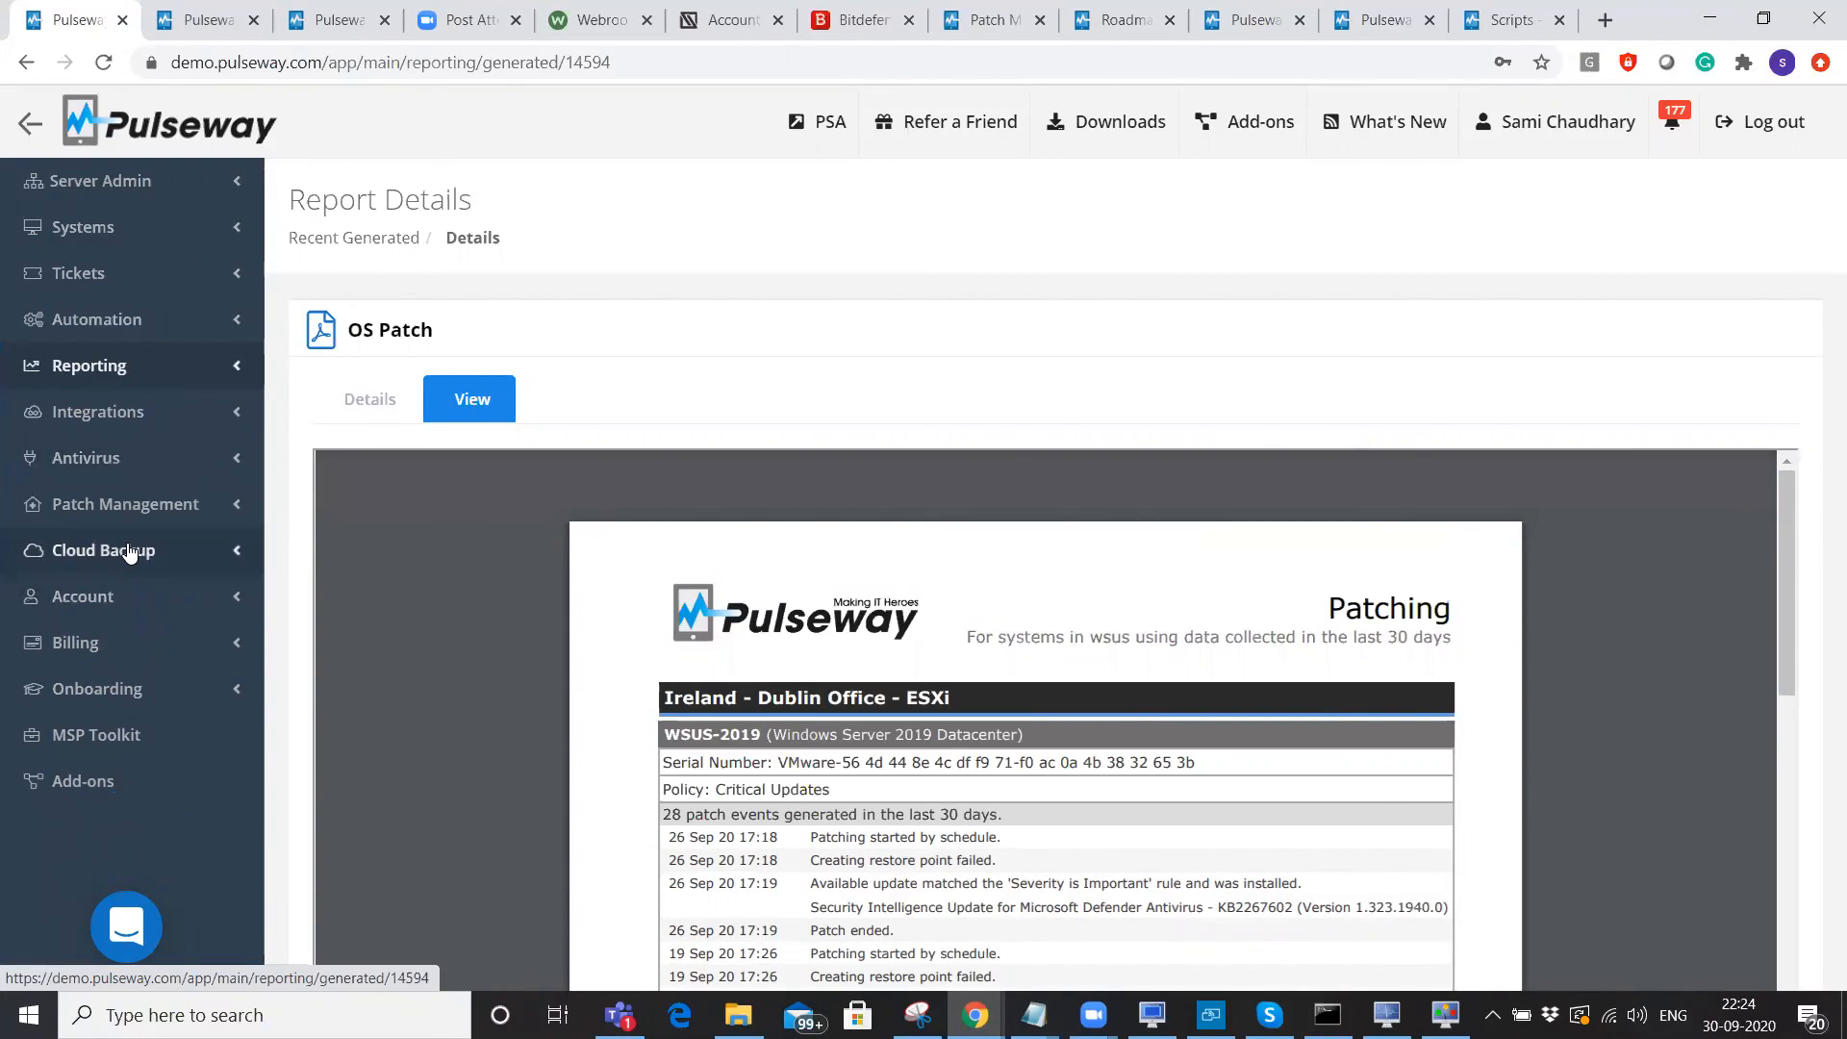
Expand and collapse Cloud Backup, then open Account 2FA and accept the saved password.
left_click(129, 551)
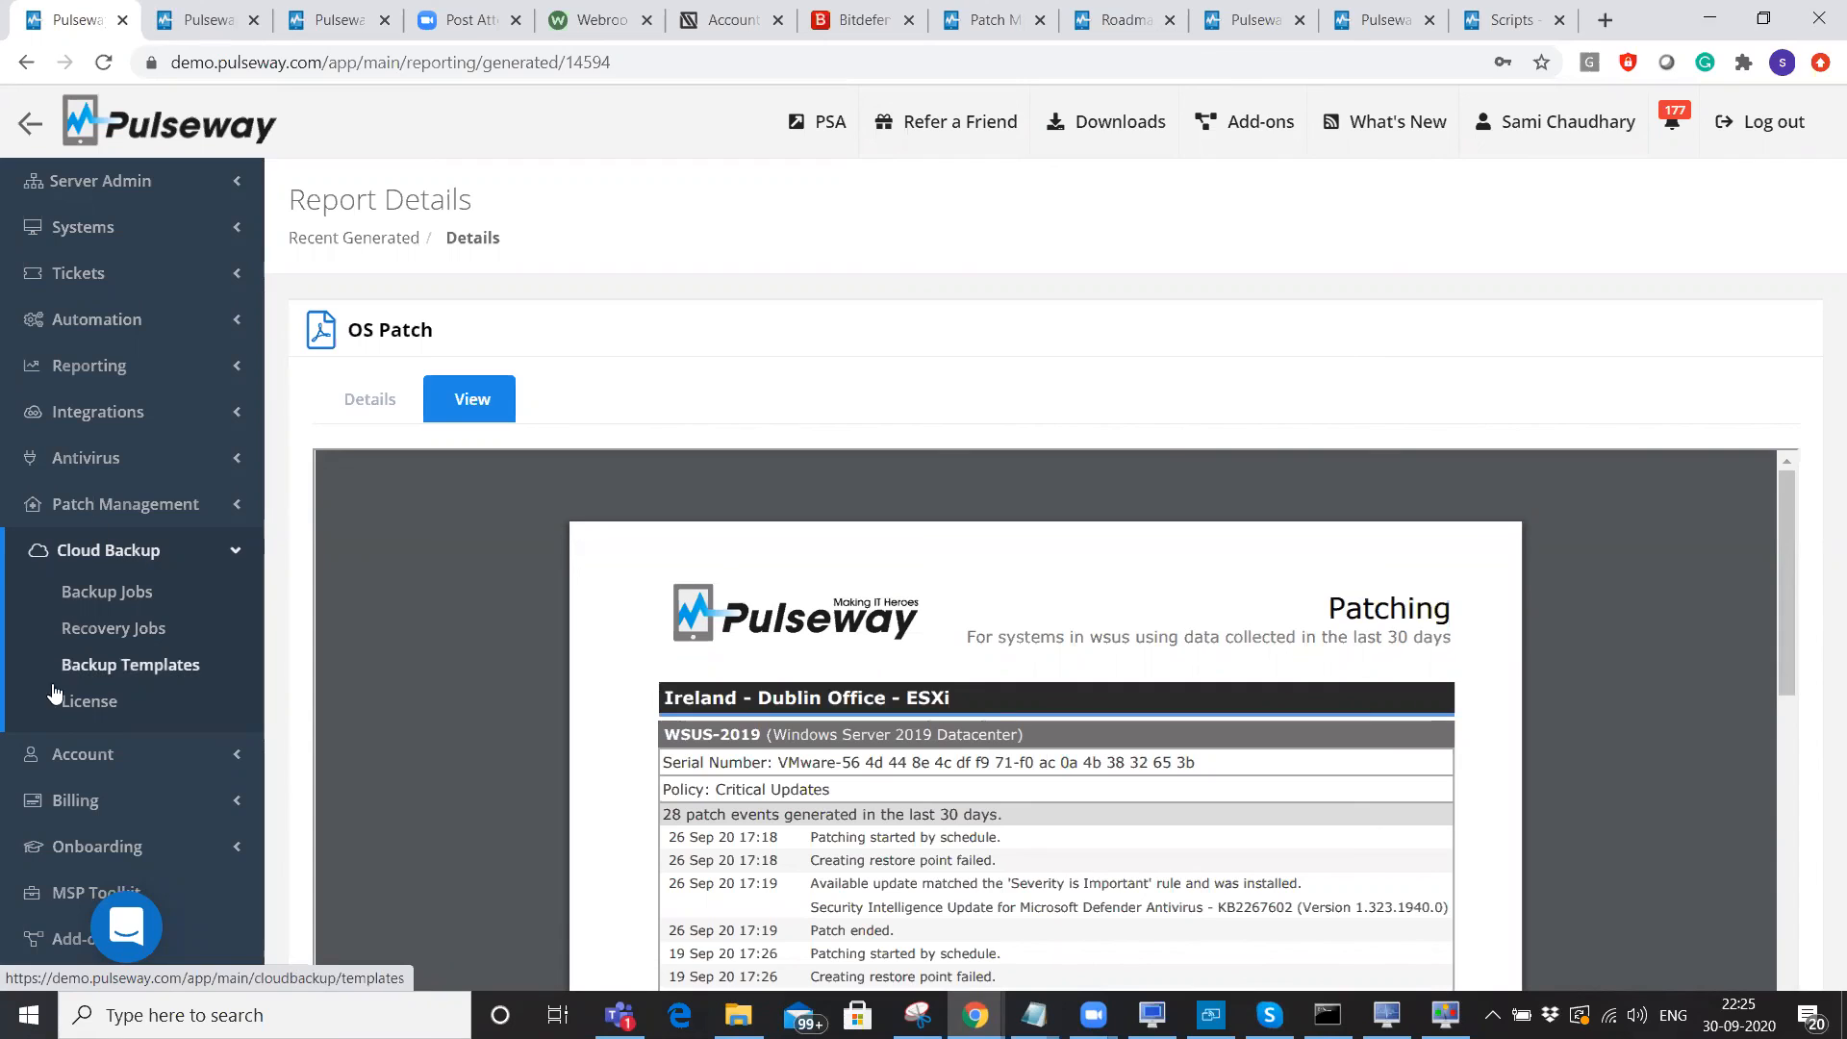
left_click(123, 556)
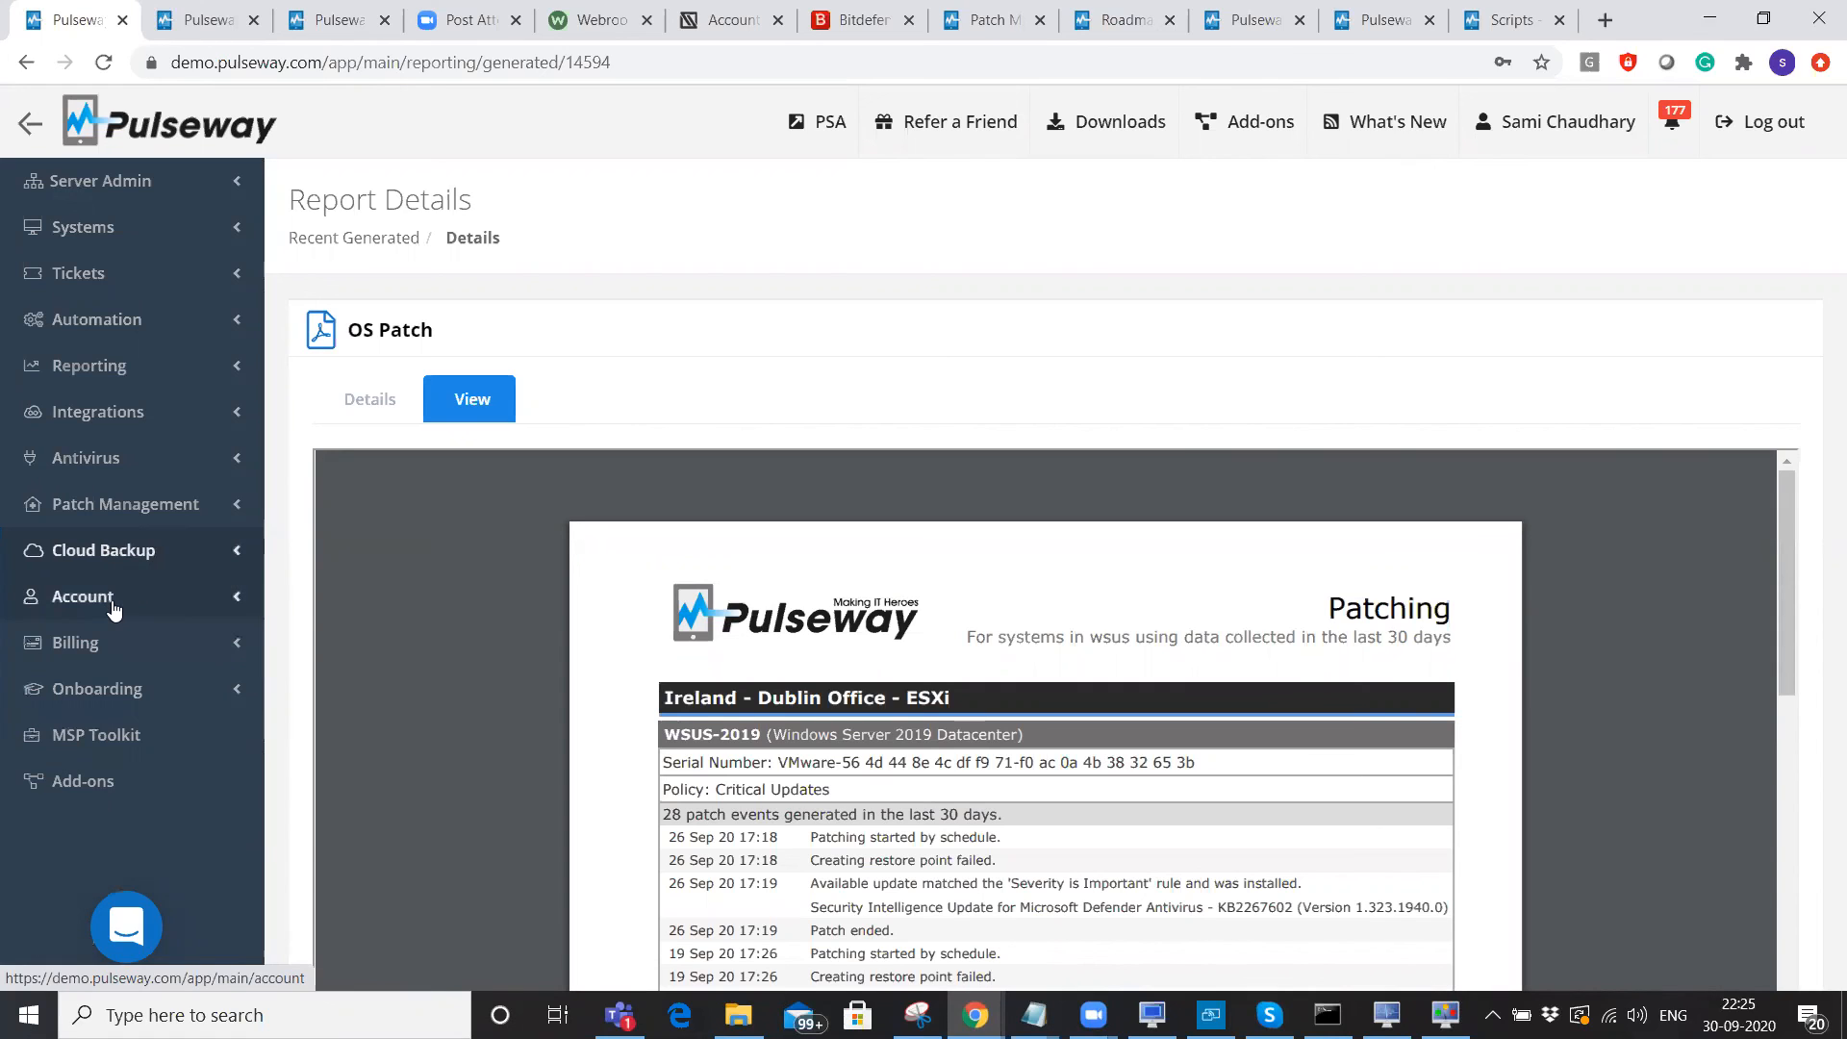
left_click(113, 604)
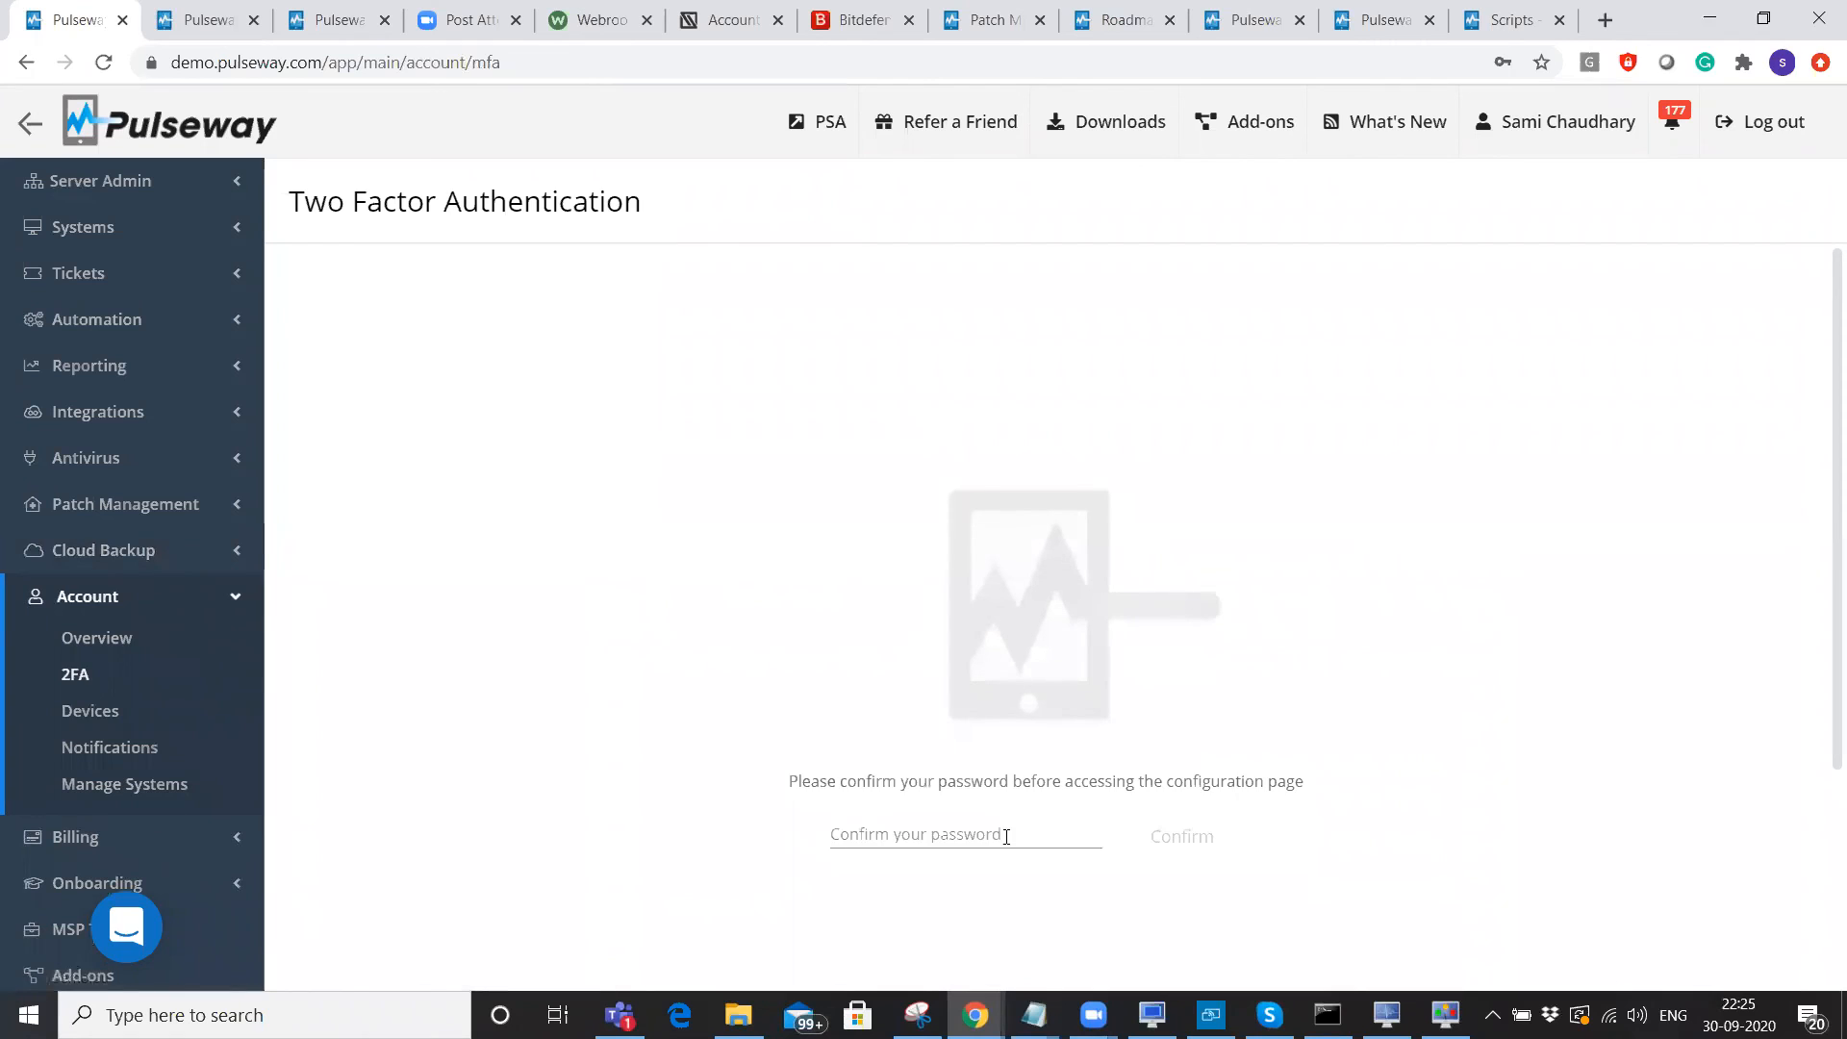
left_click(1007, 835)
left_click(1096, 879)
Confirm the password, note Trusted mobile devices and One-time passcode as enabled, then expand Server Admin.
left_click(1179, 838)
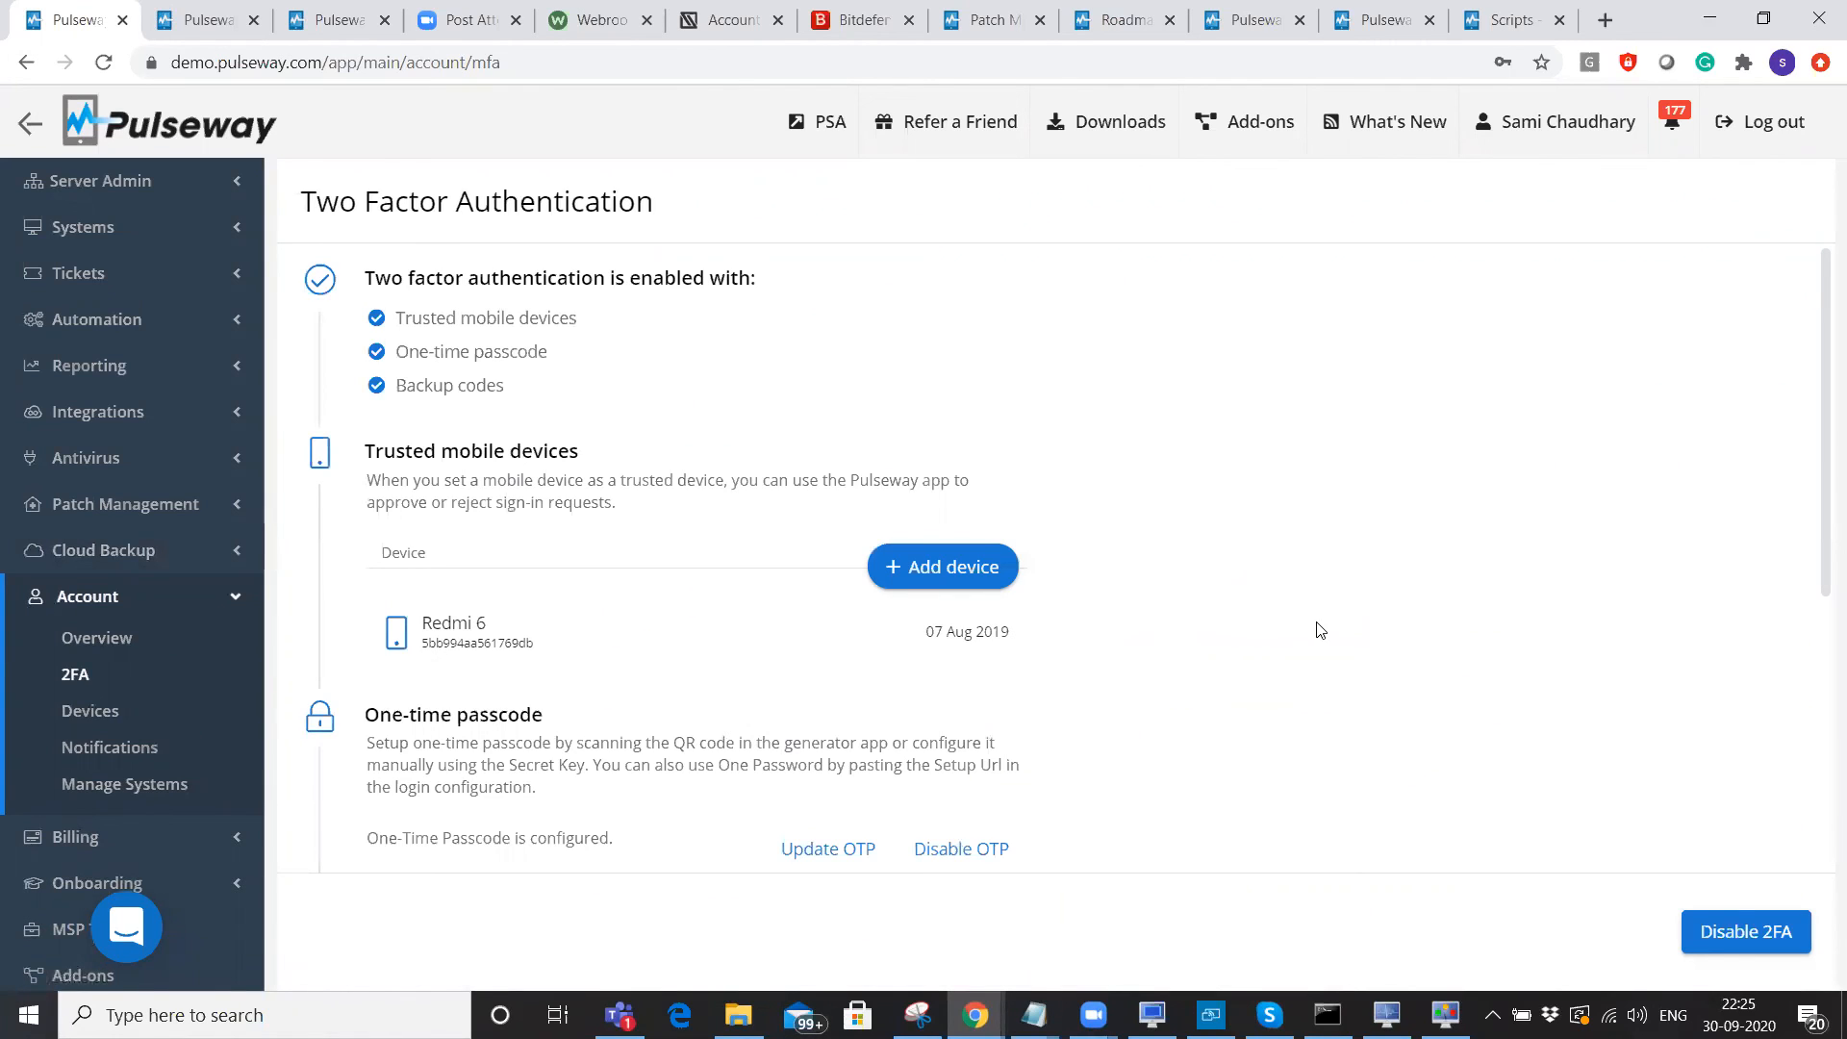
left_click_drag(397, 323, 627, 330)
left_click_drag(394, 358, 590, 363)
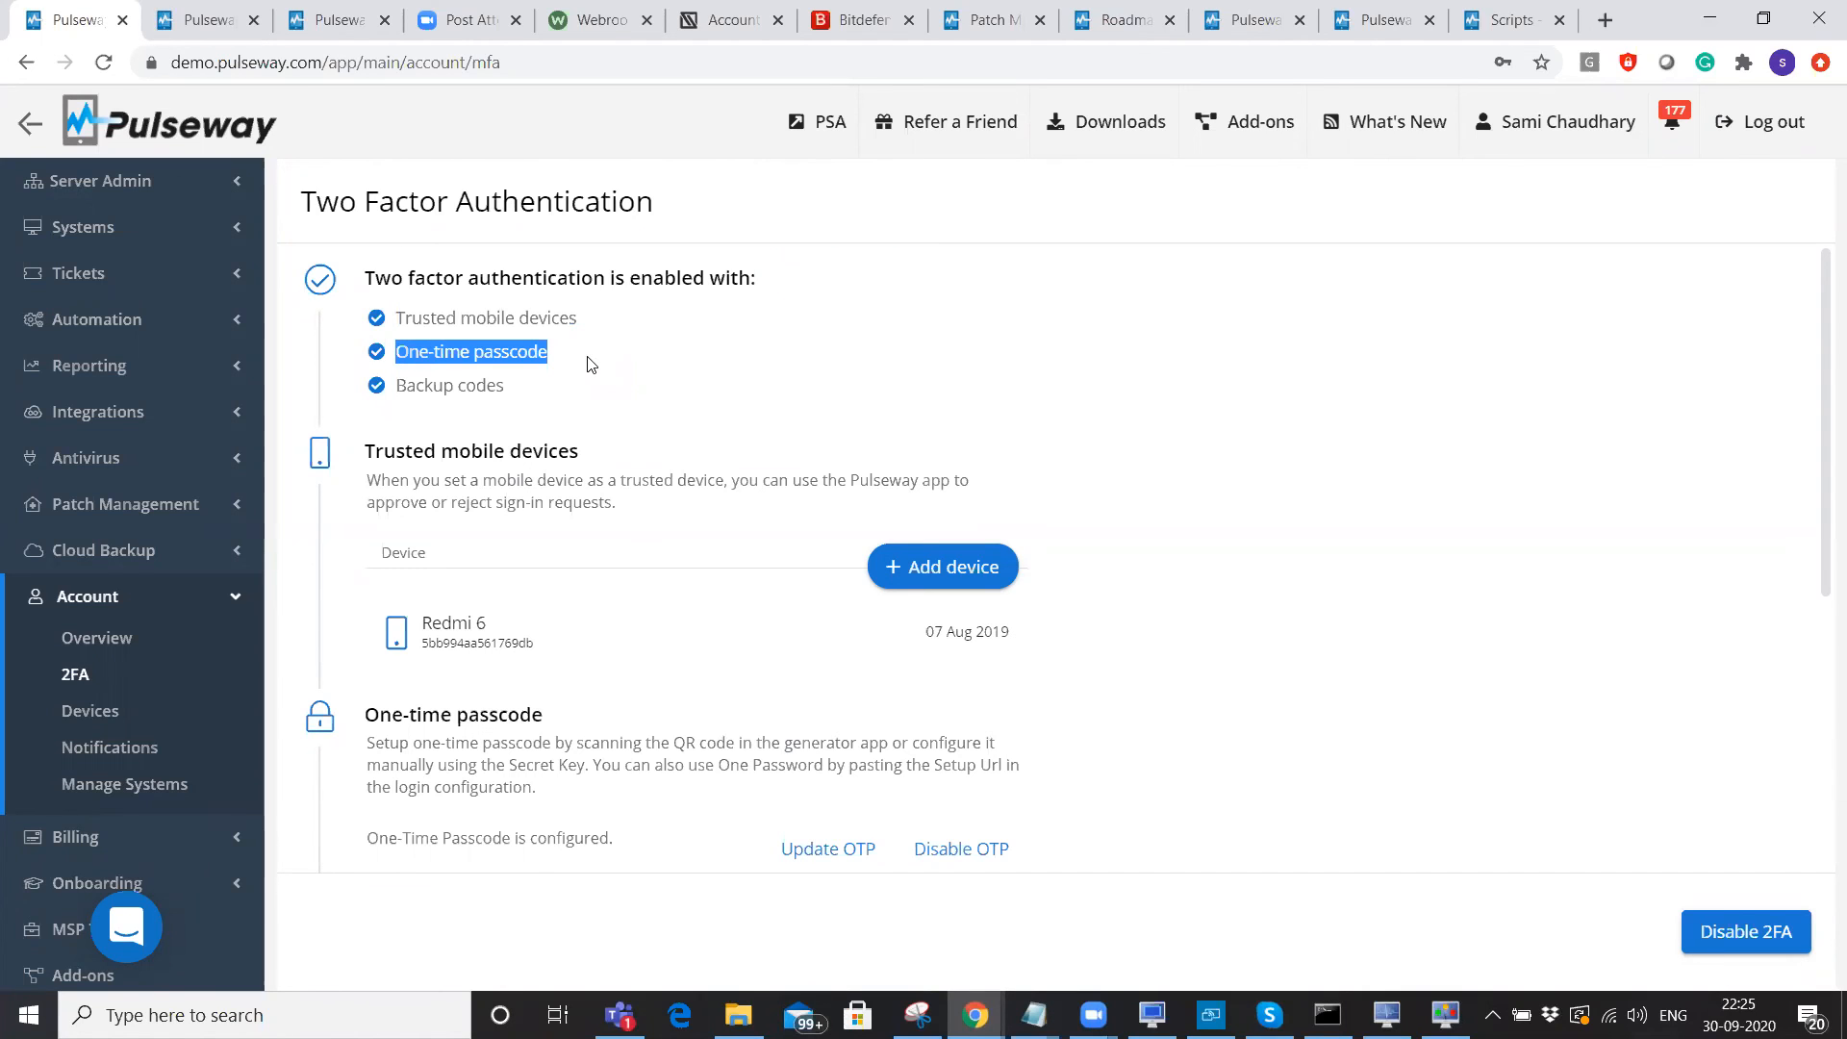
left_click(587, 364)
left_click(109, 183)
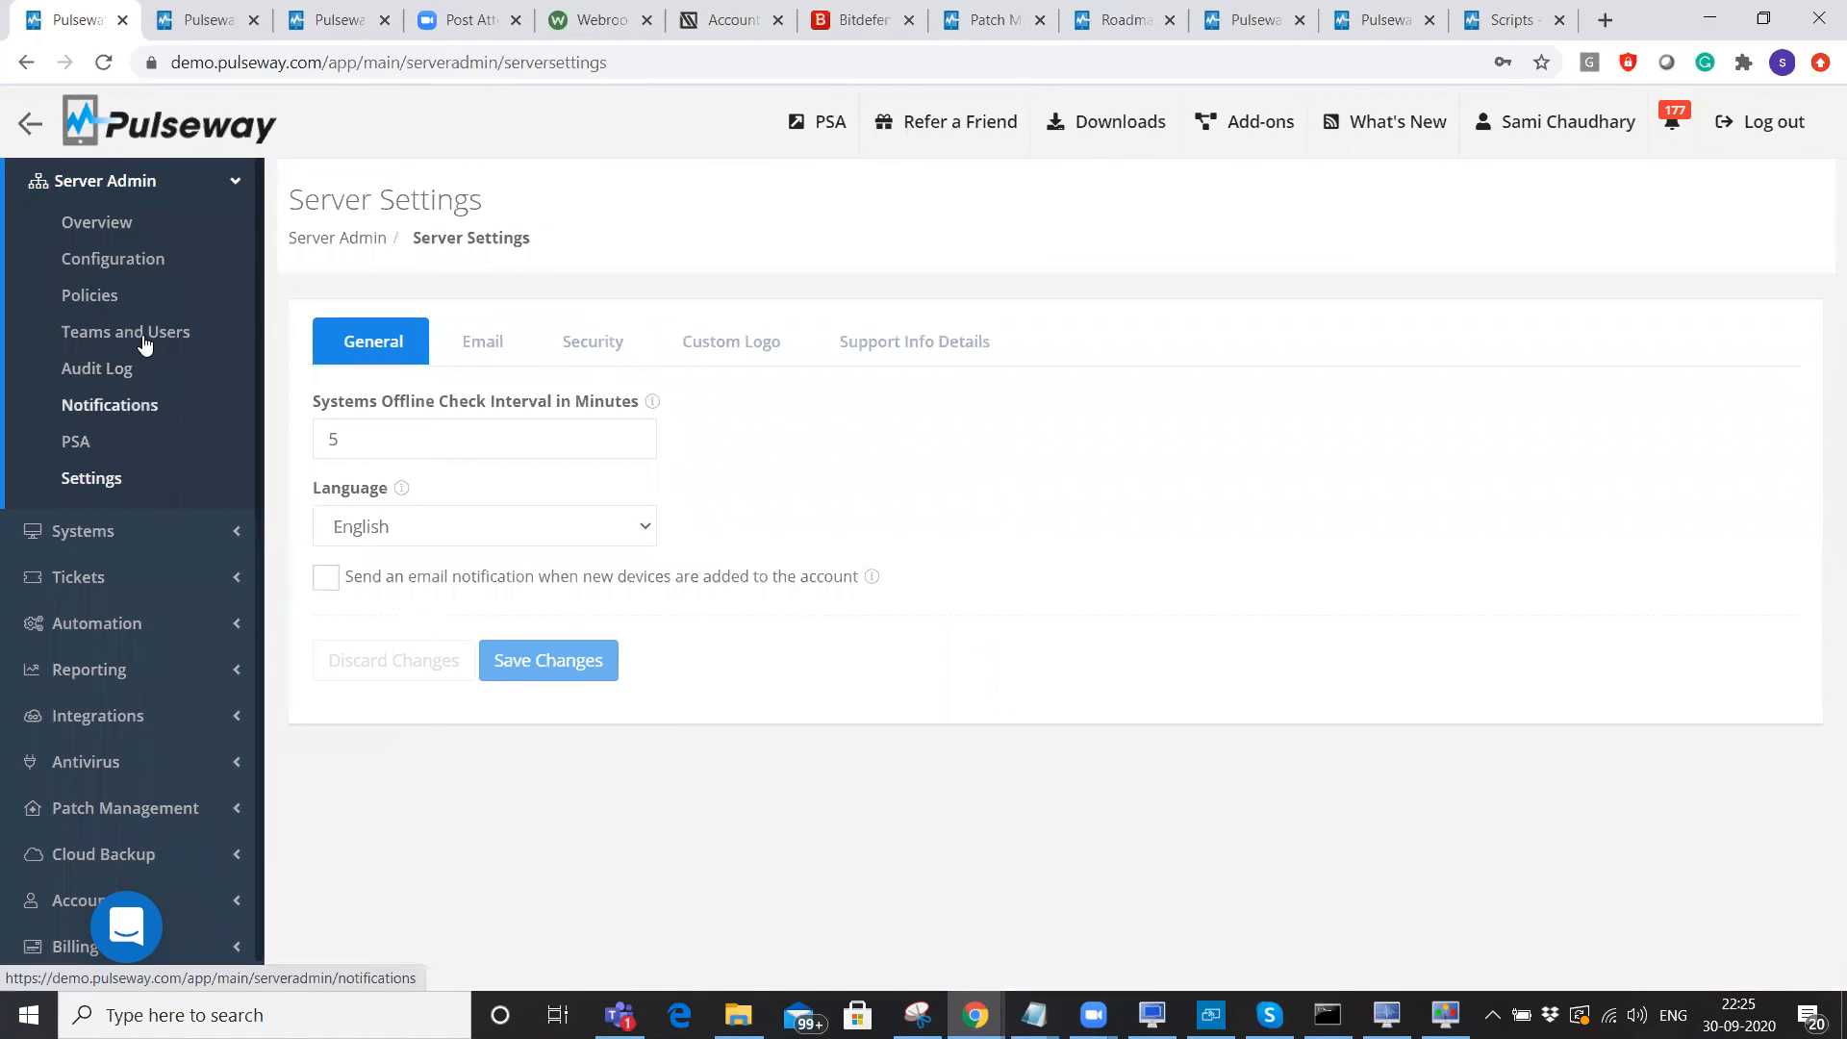
Review the Security tab's Enforce 2FA option, the Email and Custom Logo tabs, then open Downloads.
left_click(594, 344)
left_click_drag(354, 529, 635, 542)
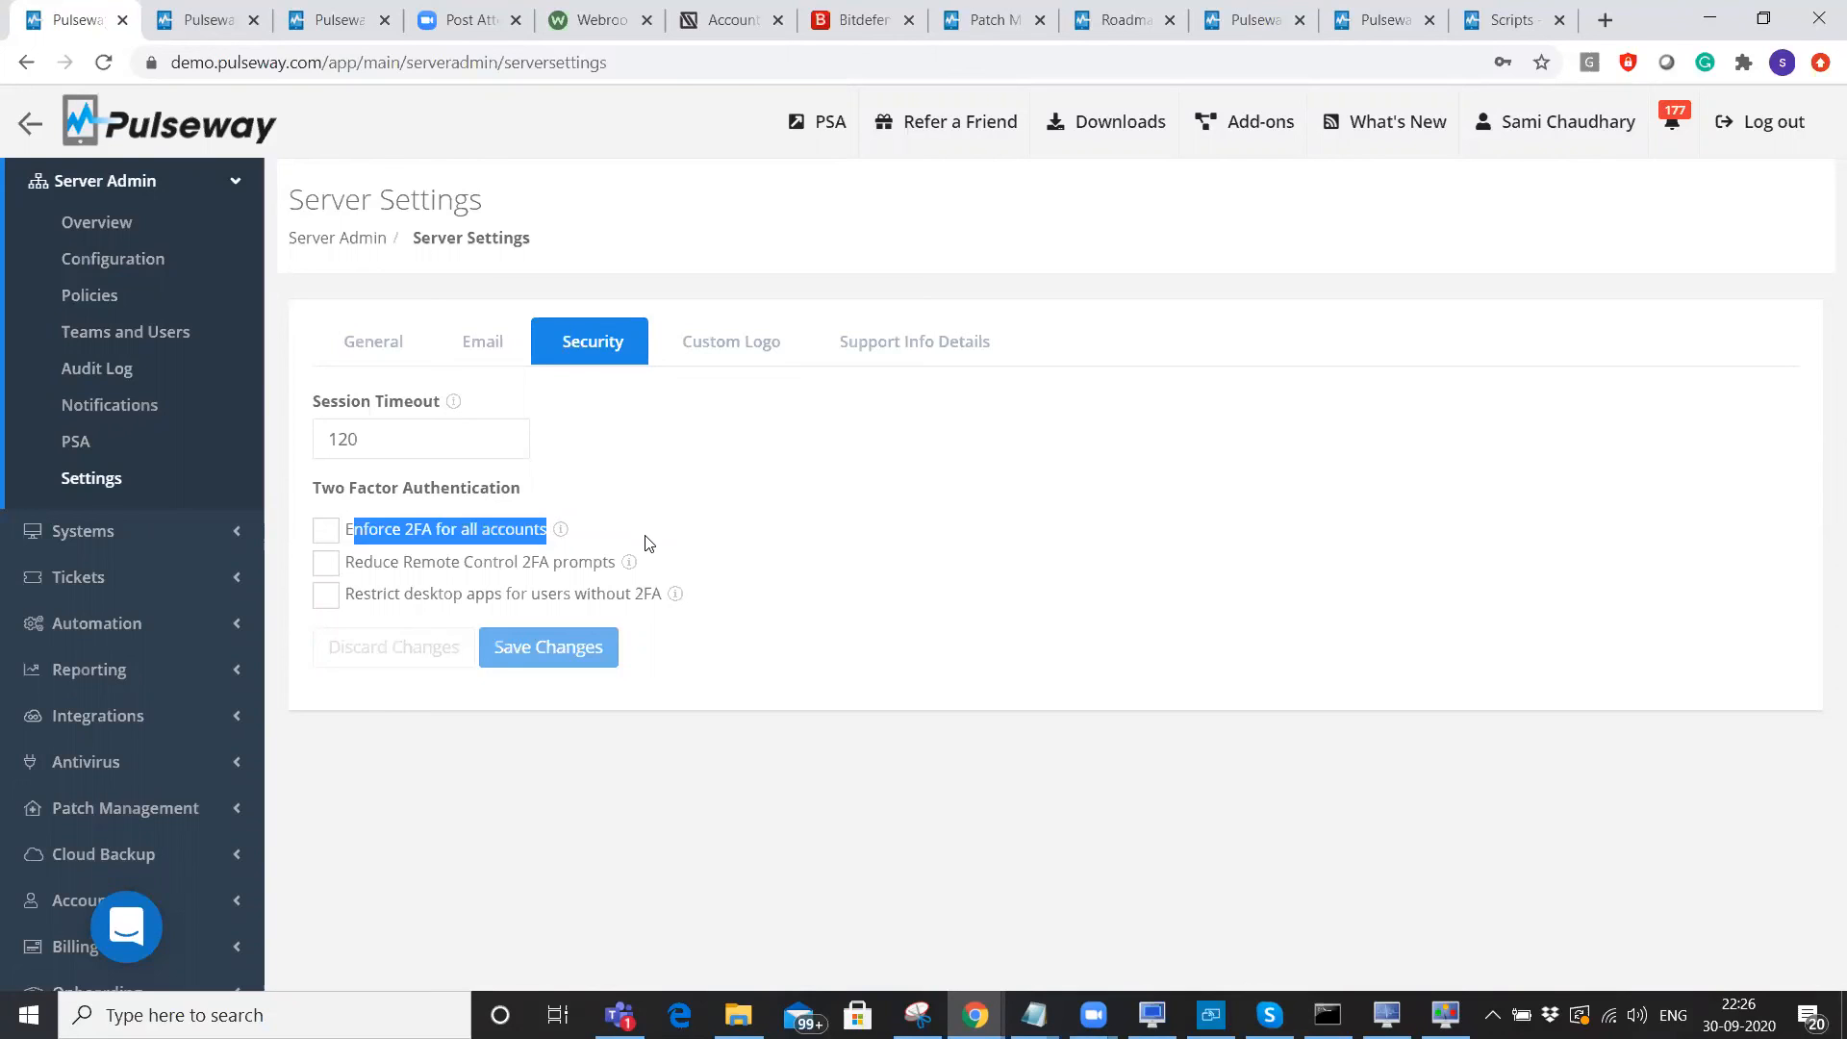
left_click(479, 344)
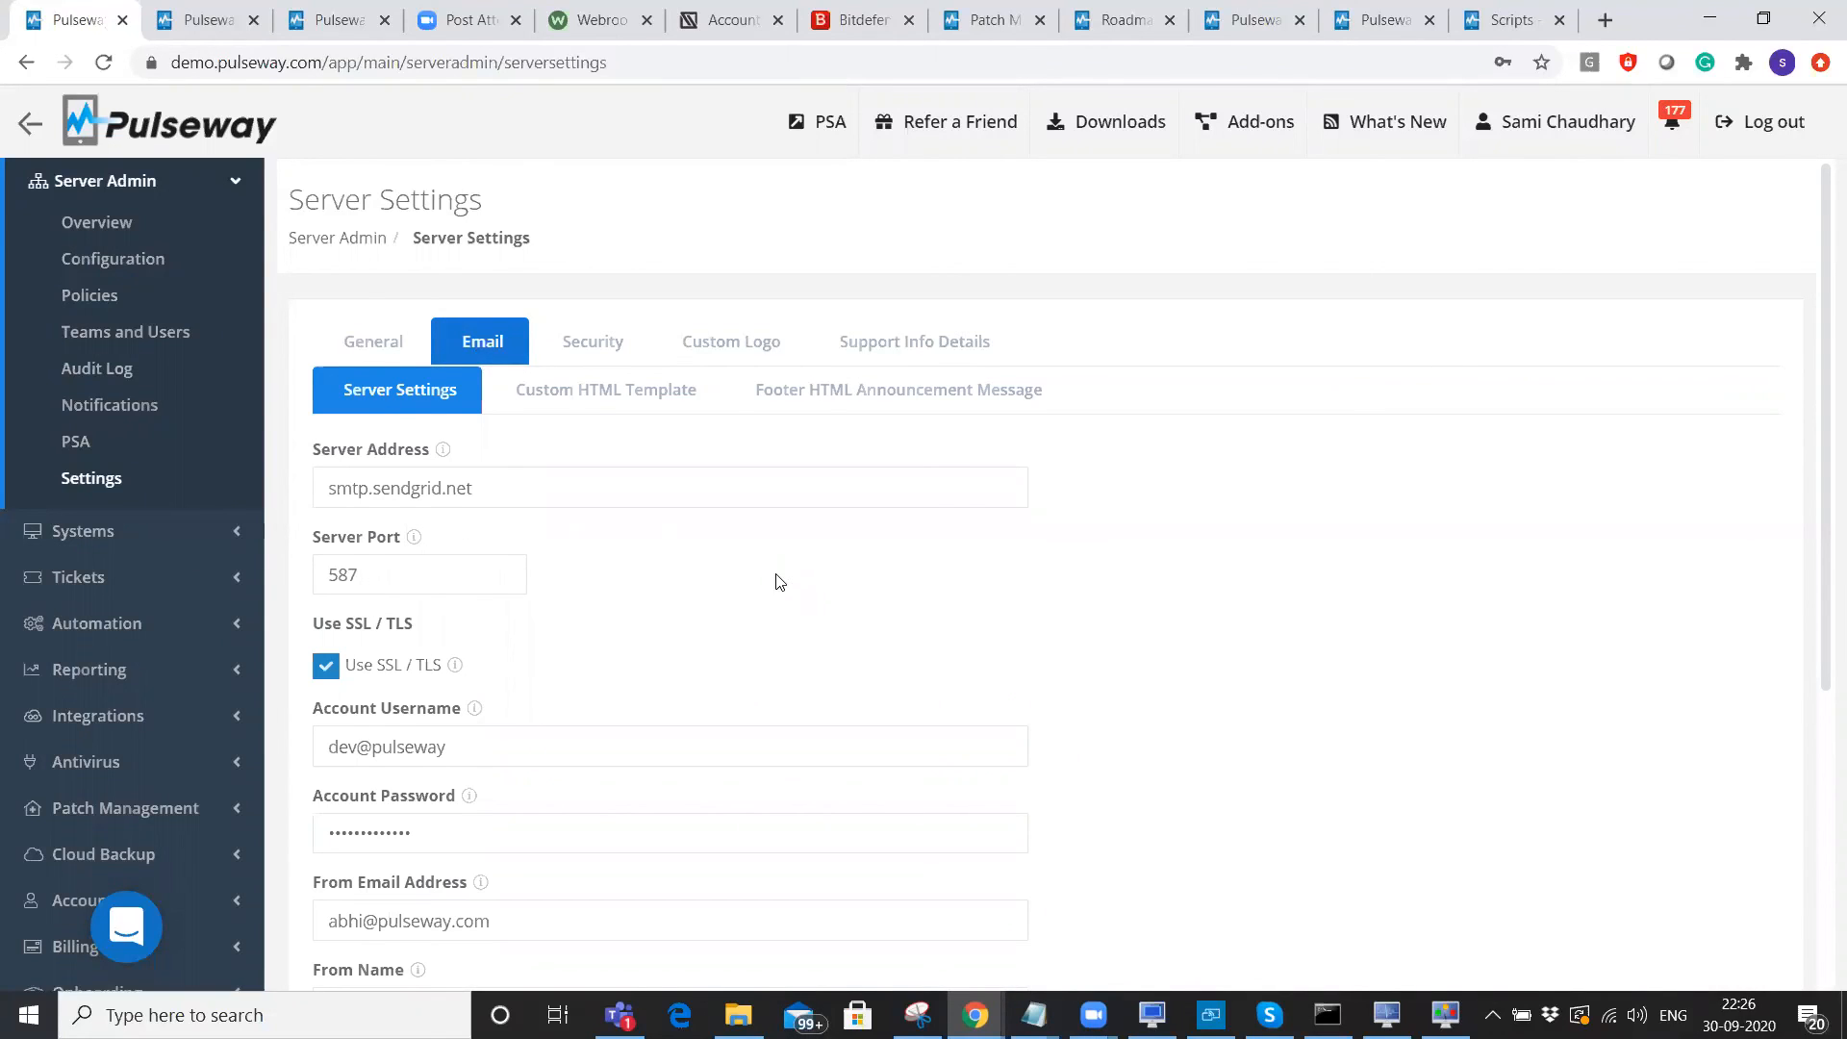
scroll(779, 577, "down", 1)
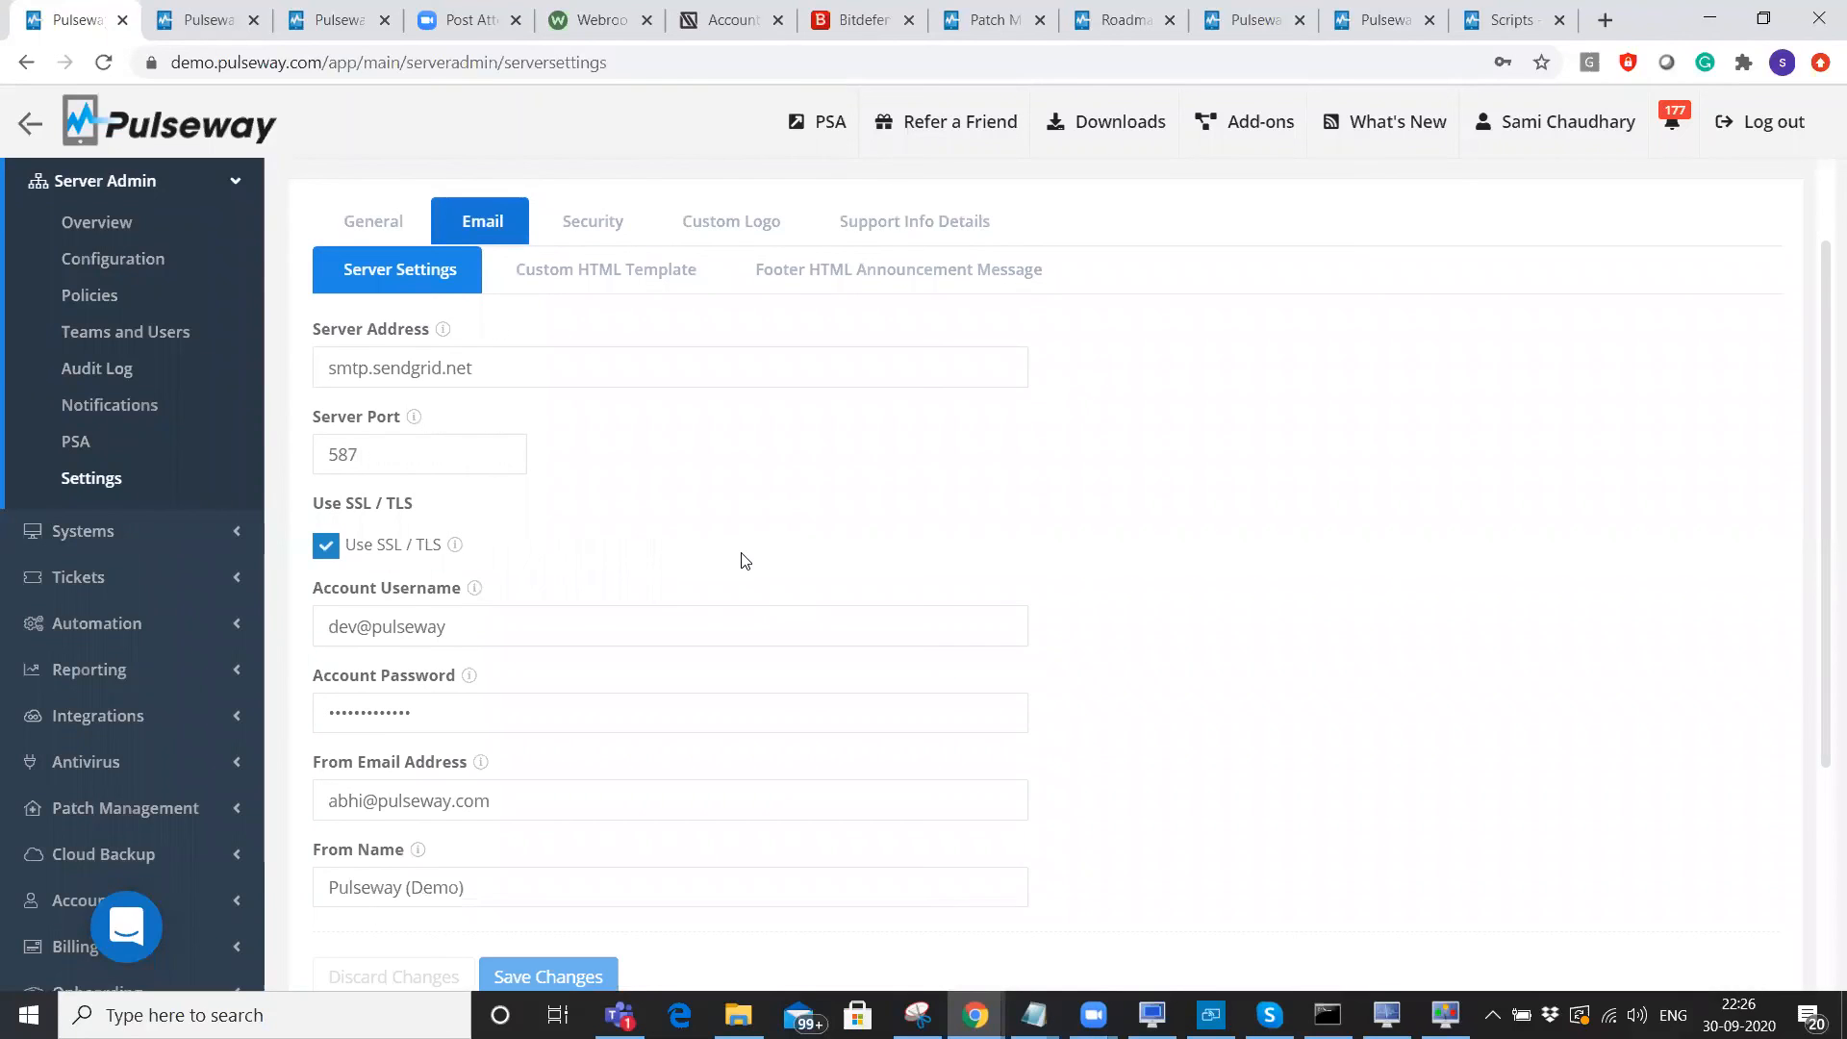
scroll(770, 452, "up", 1)
left_click(770, 341)
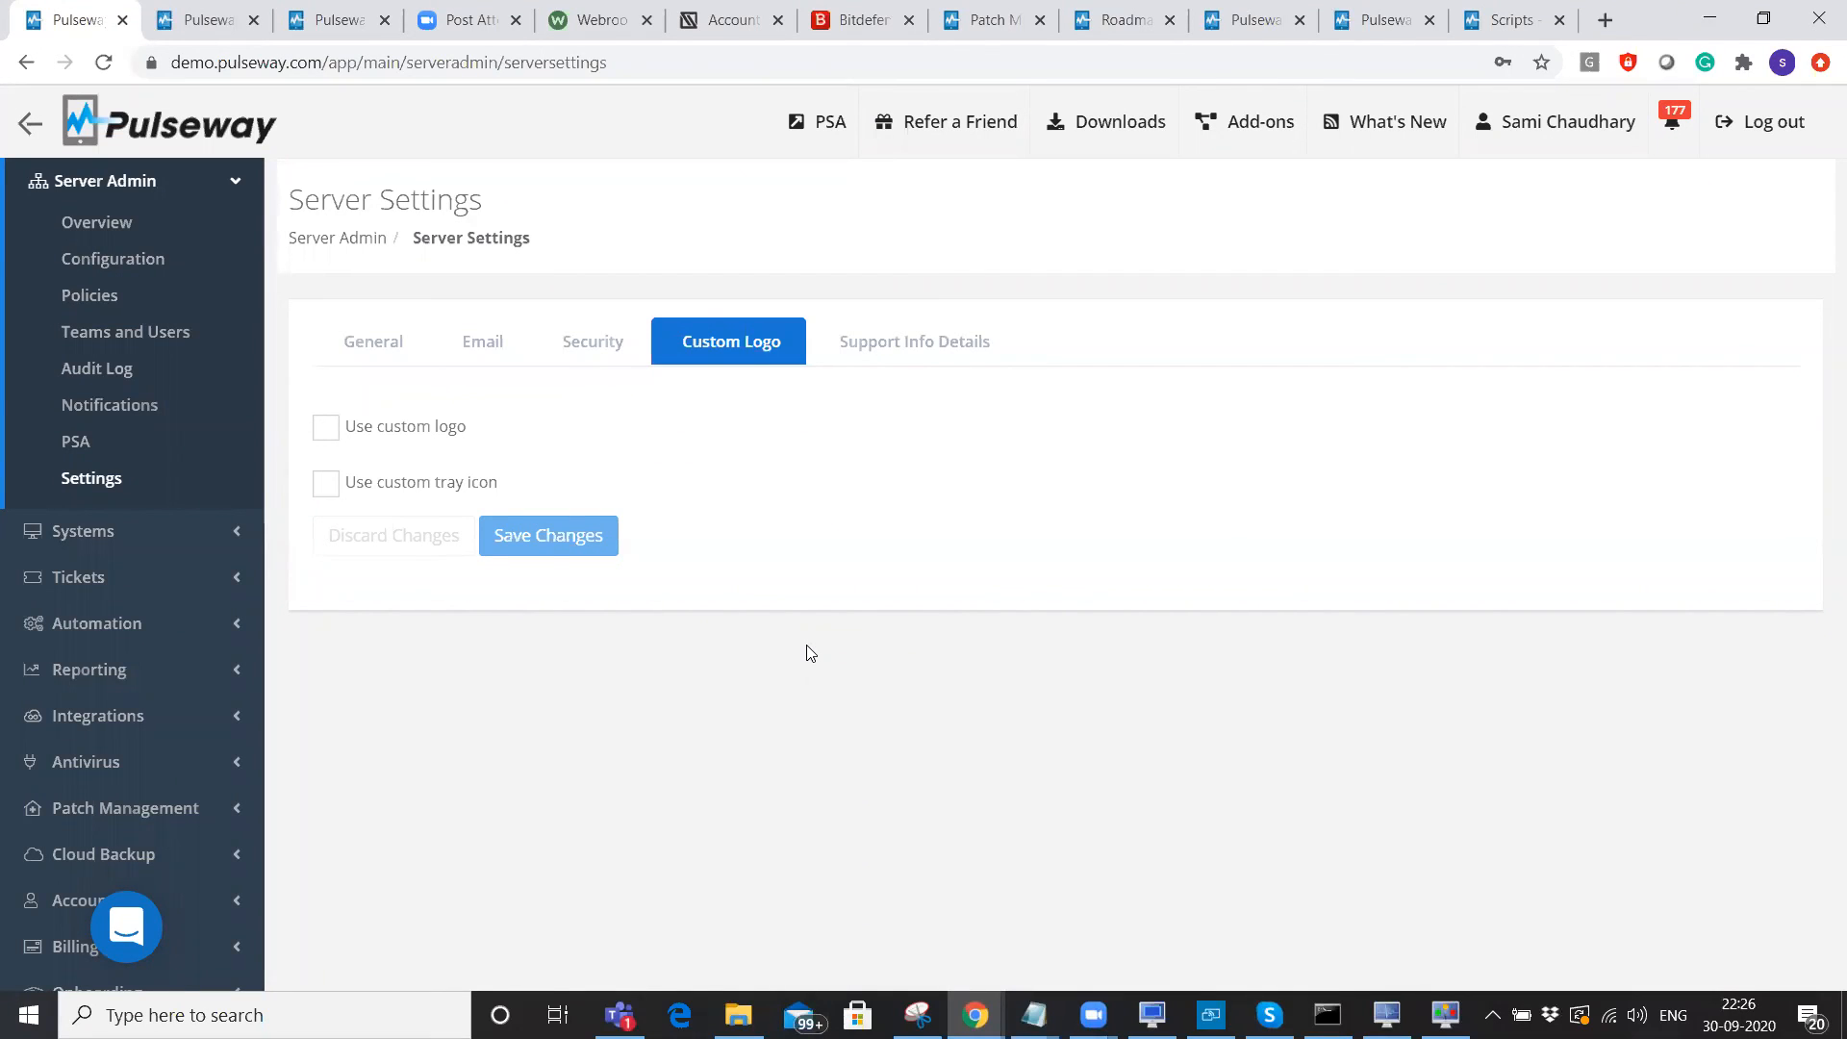
left_click(1138, 125)
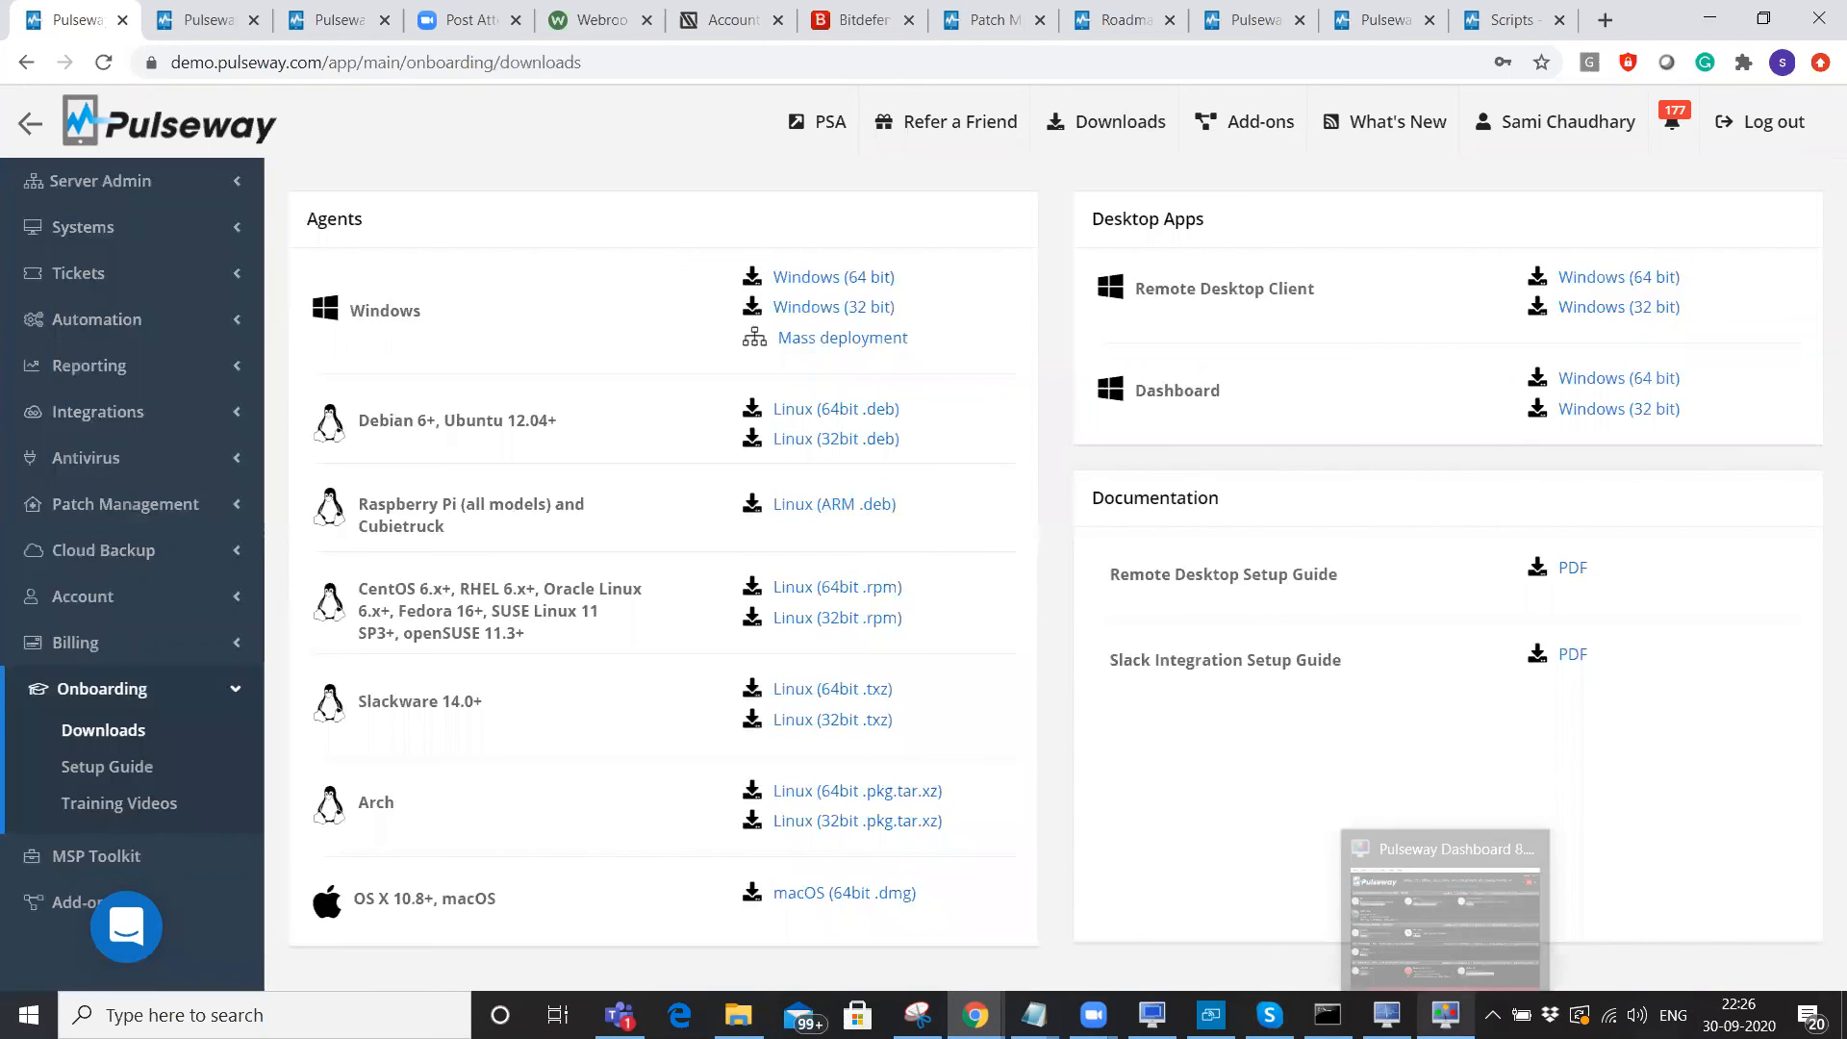
Restore the Pulseway Dashboard window from the taskbar.
left_click(1445, 1015)
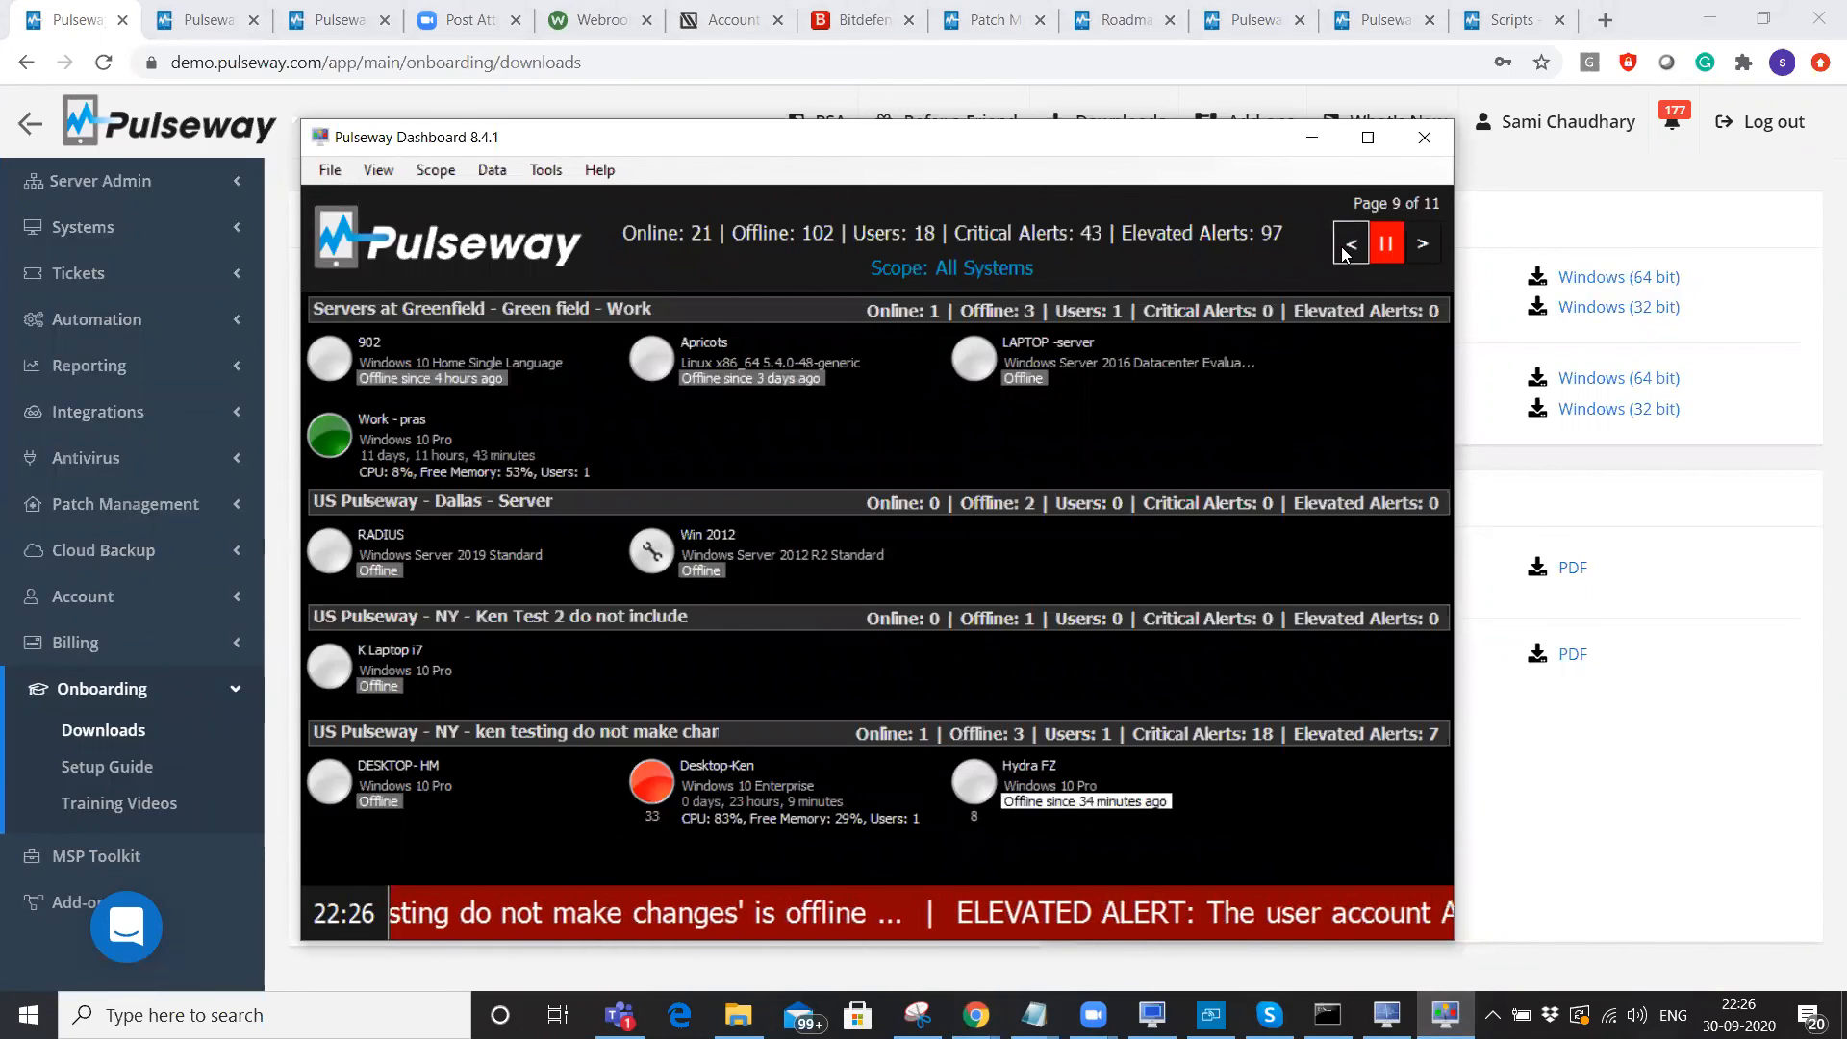
Page back to page 6 of the systems list, then forward to page 8.
left_click(1348, 243)
left_click(1347, 243)
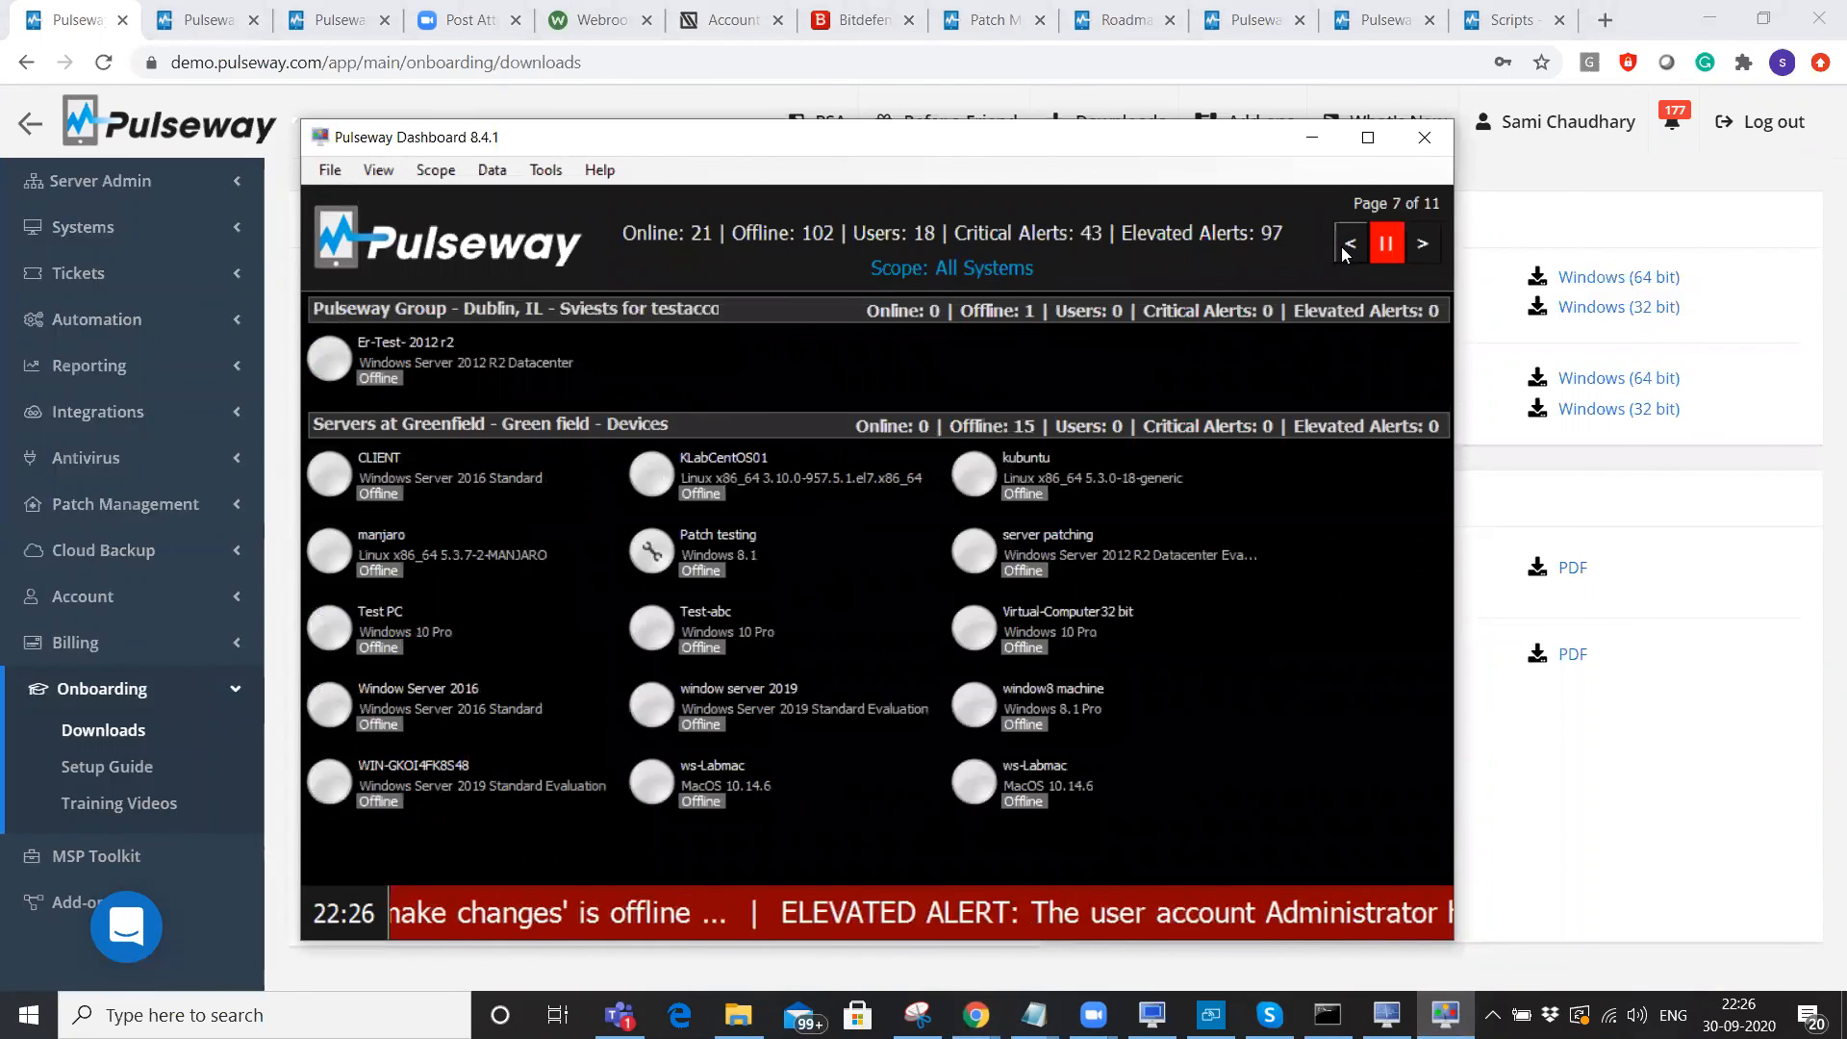
left_click(1347, 243)
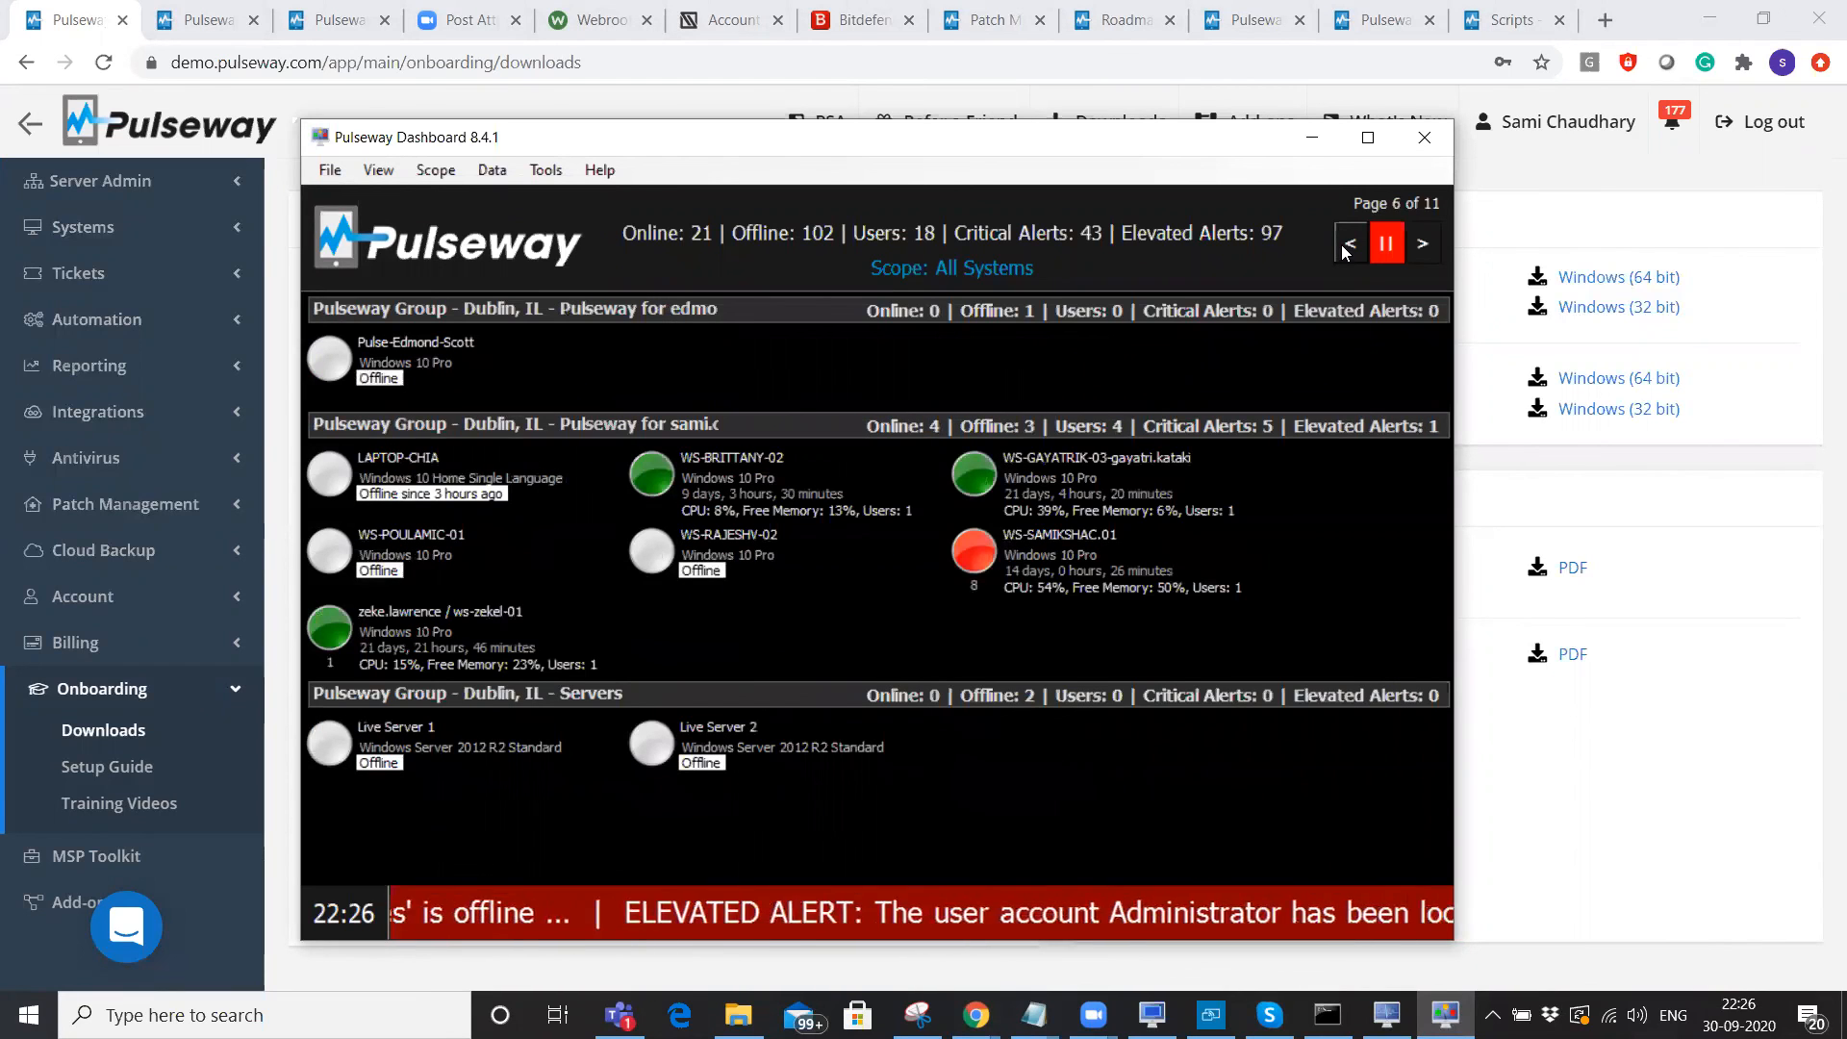
left_click(1425, 243)
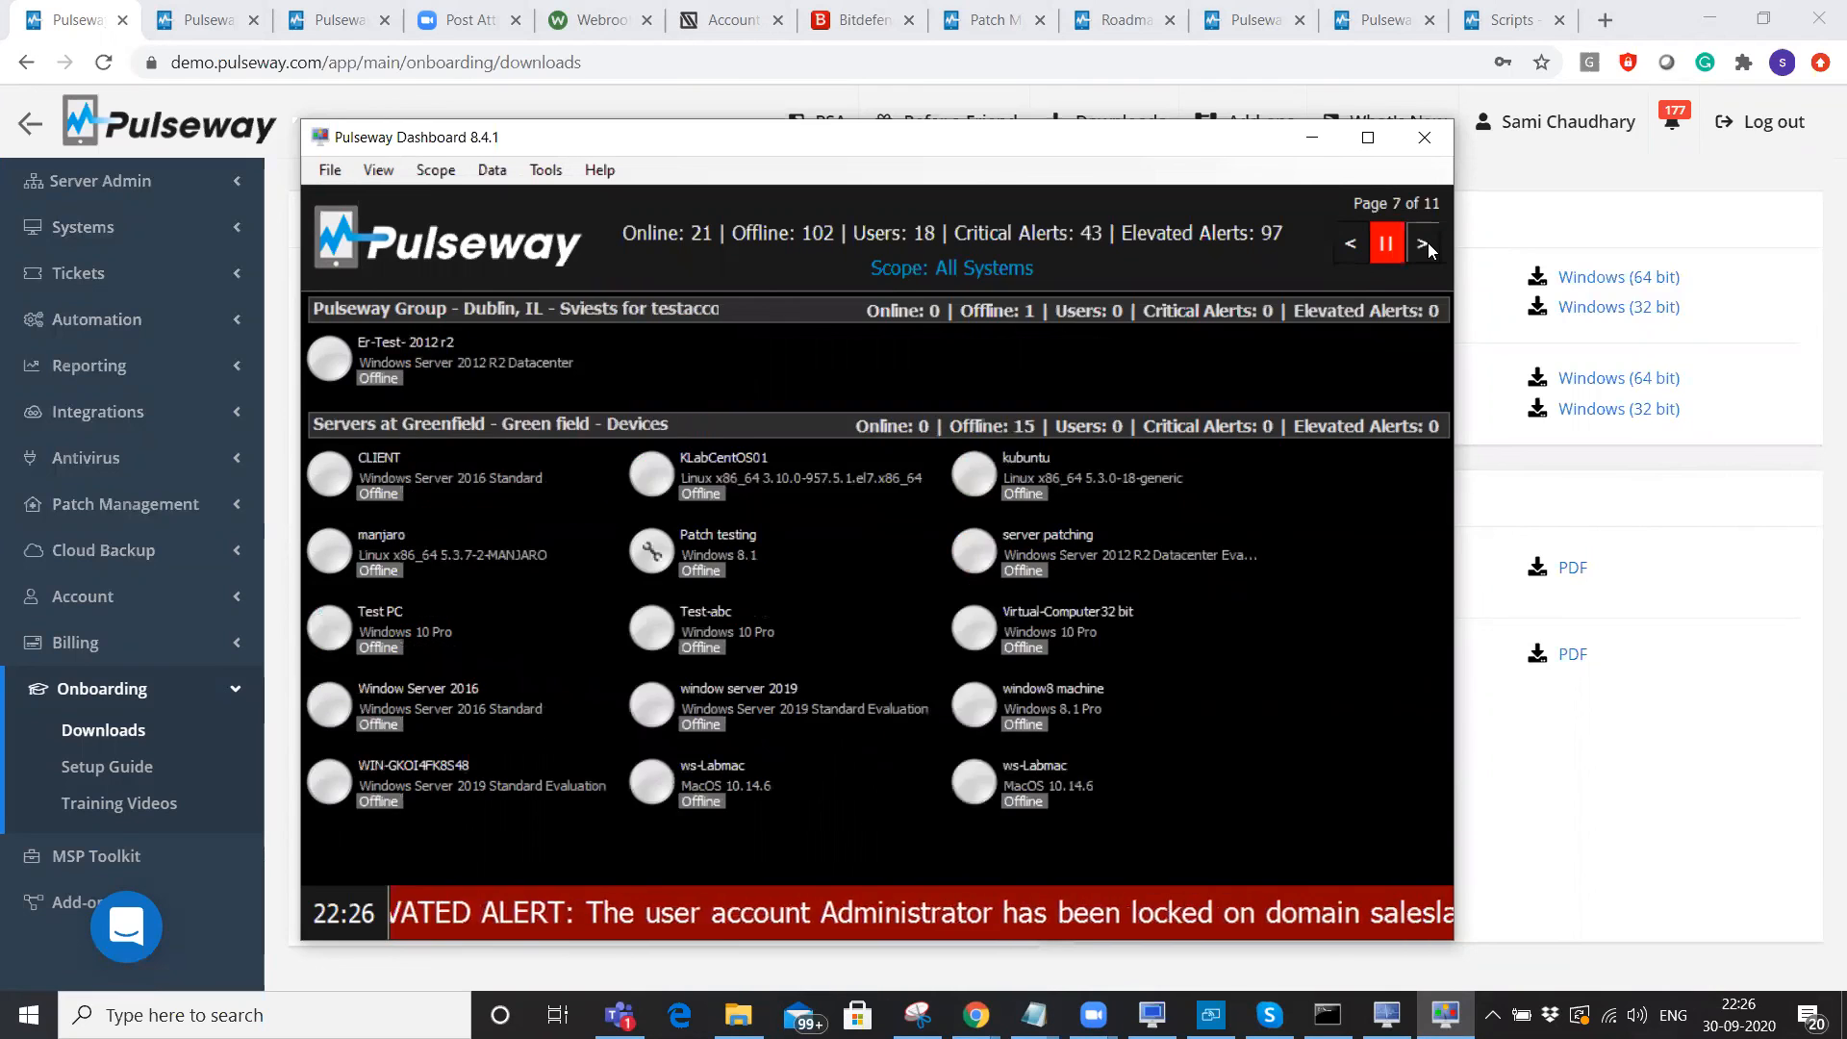
left_click(1424, 243)
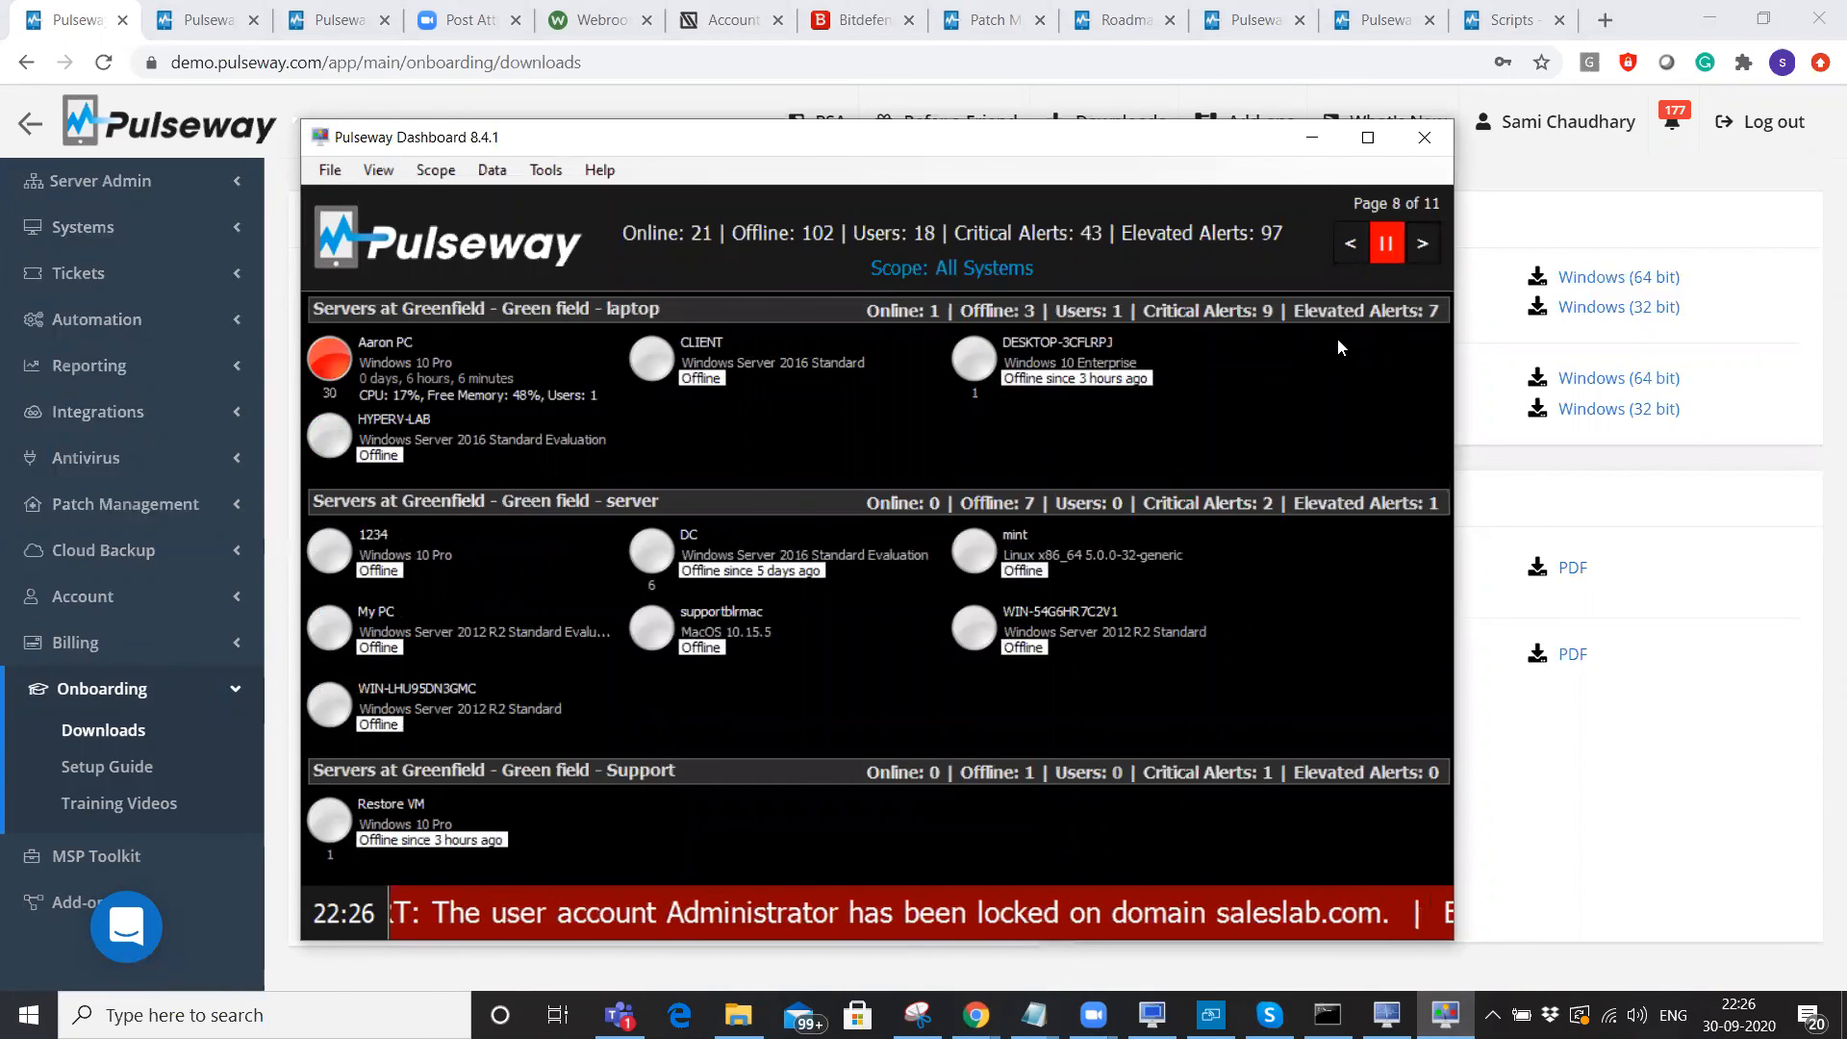
View and close the notification history of Aaron PC and then HyperV.
double_click(427, 379)
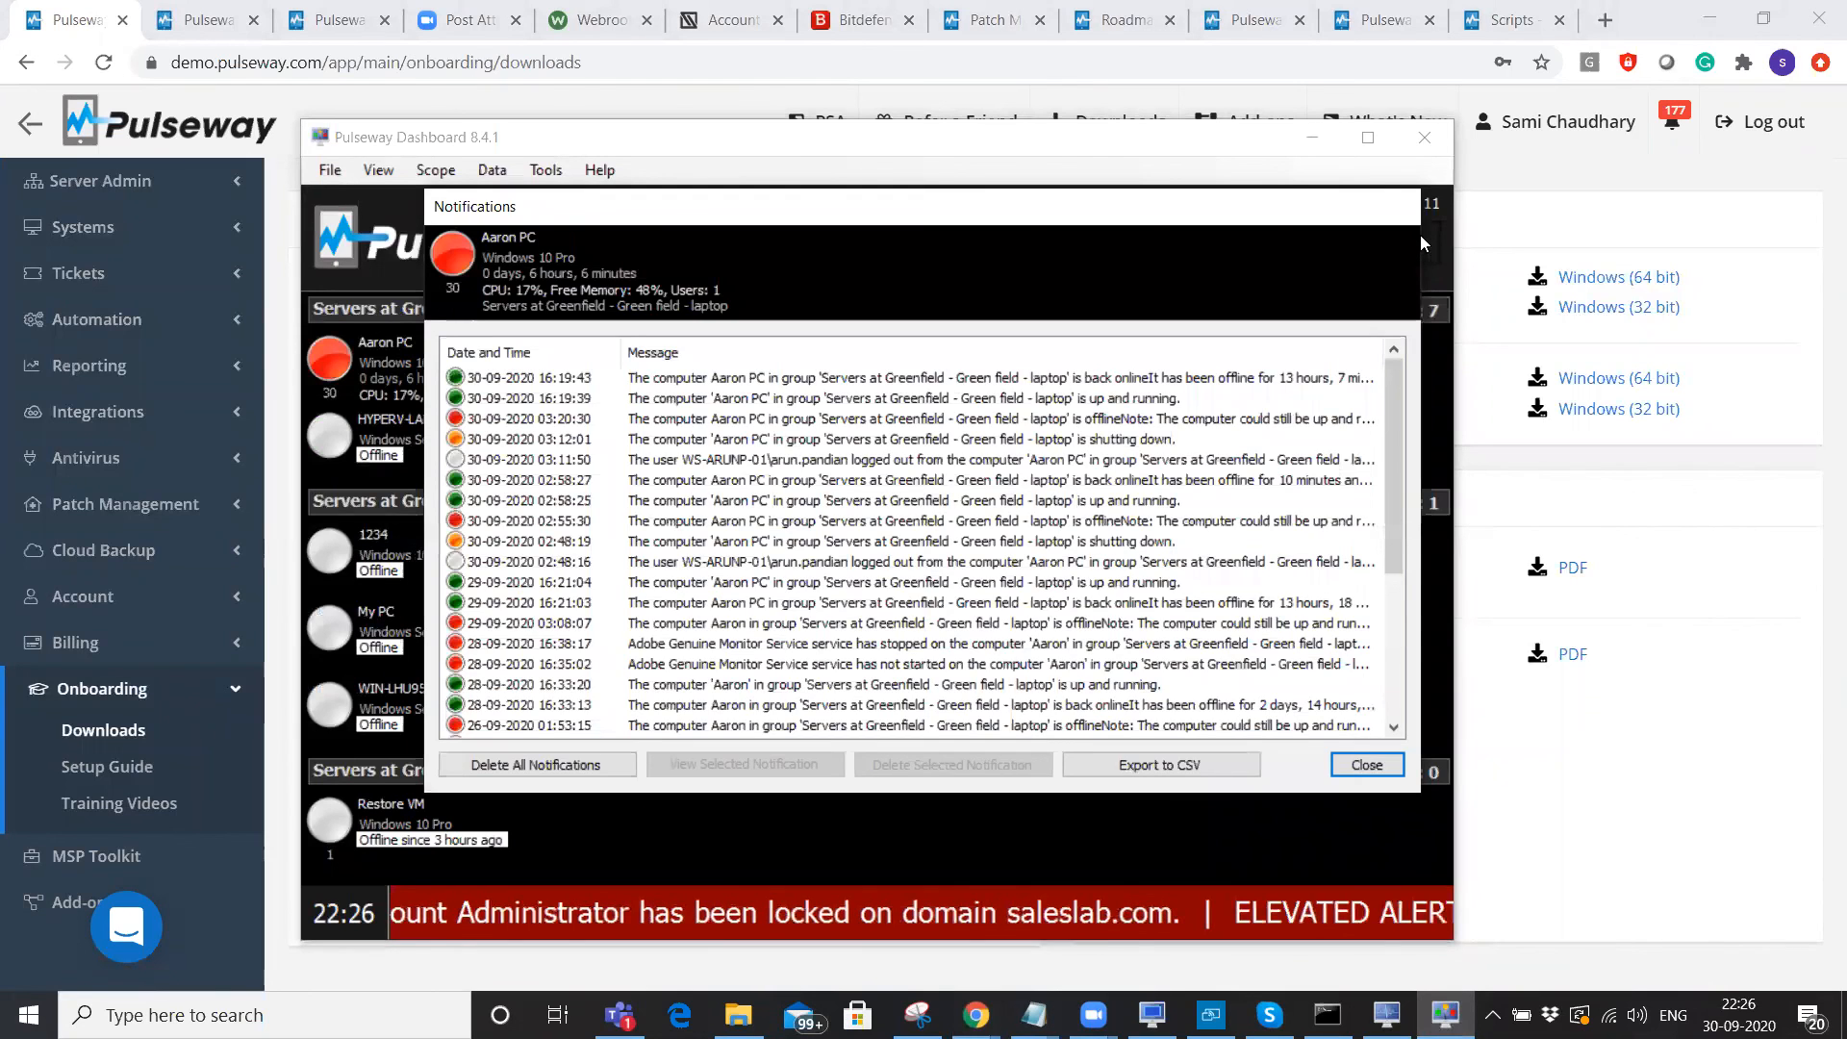
left_click(1367, 765)
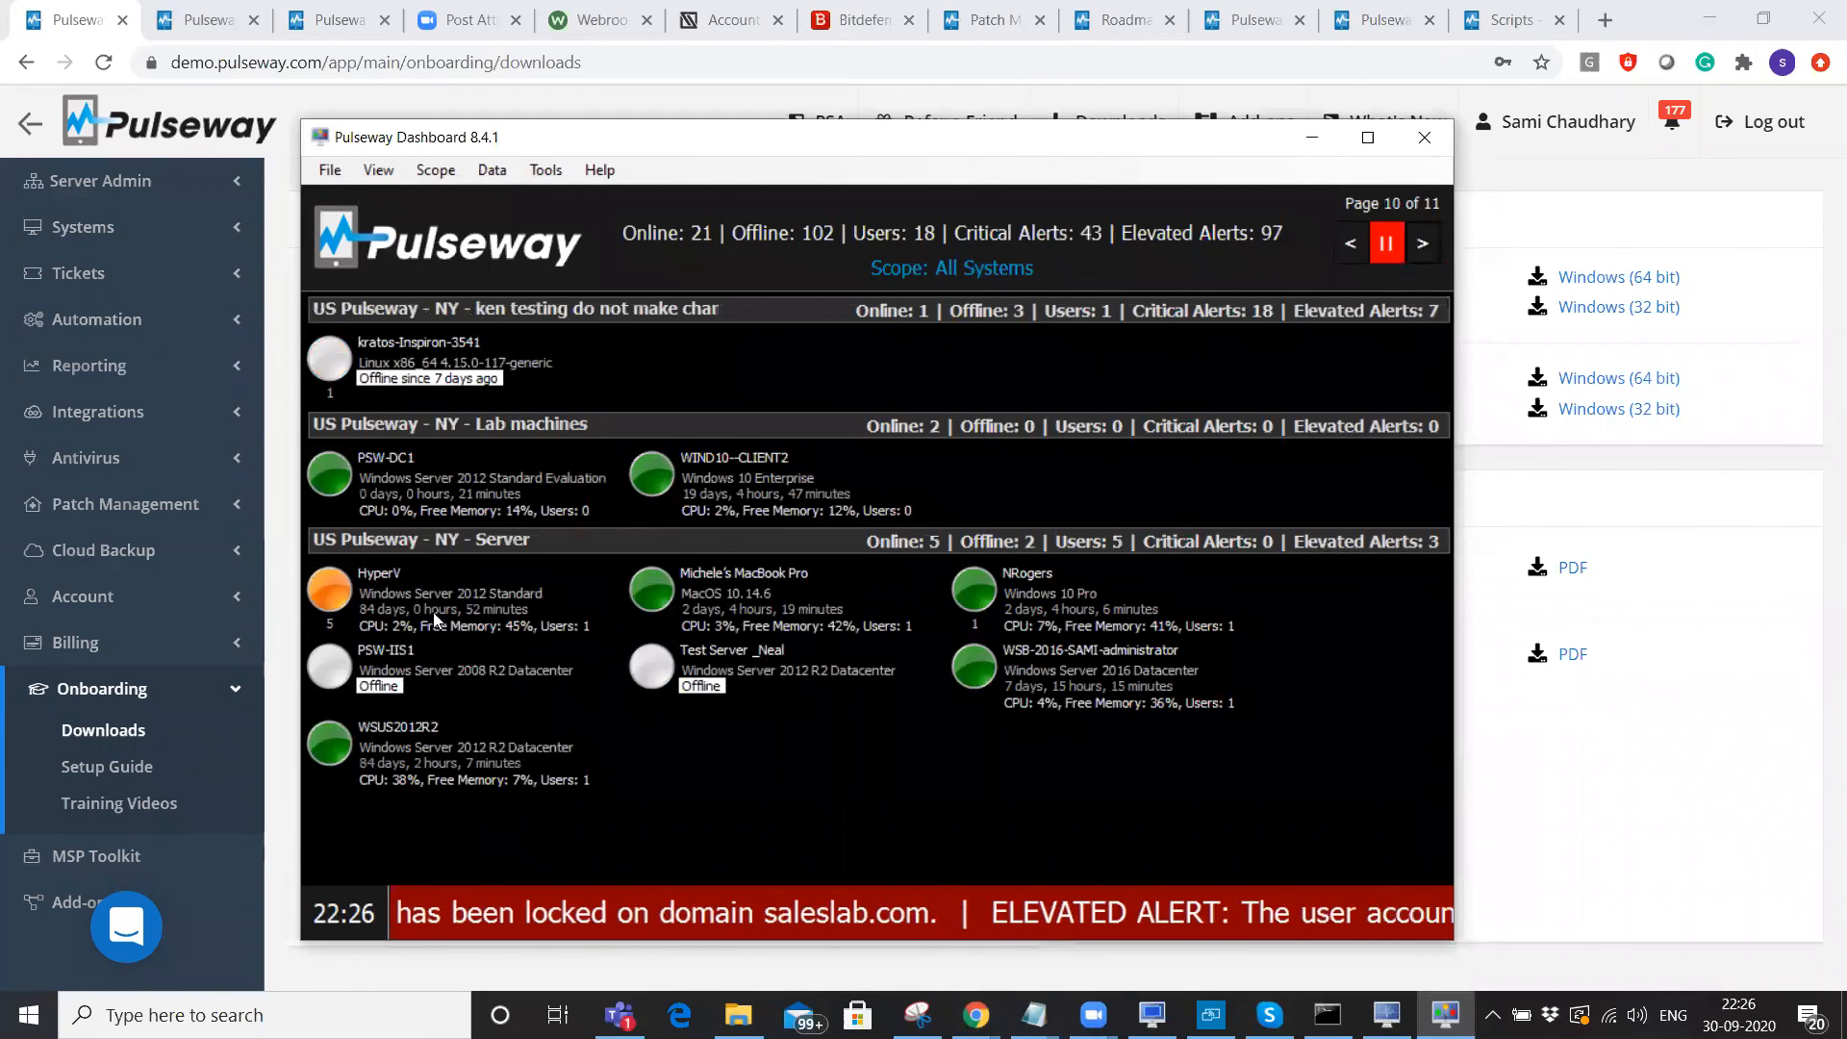
double_click(433, 616)
left_click(1364, 764)
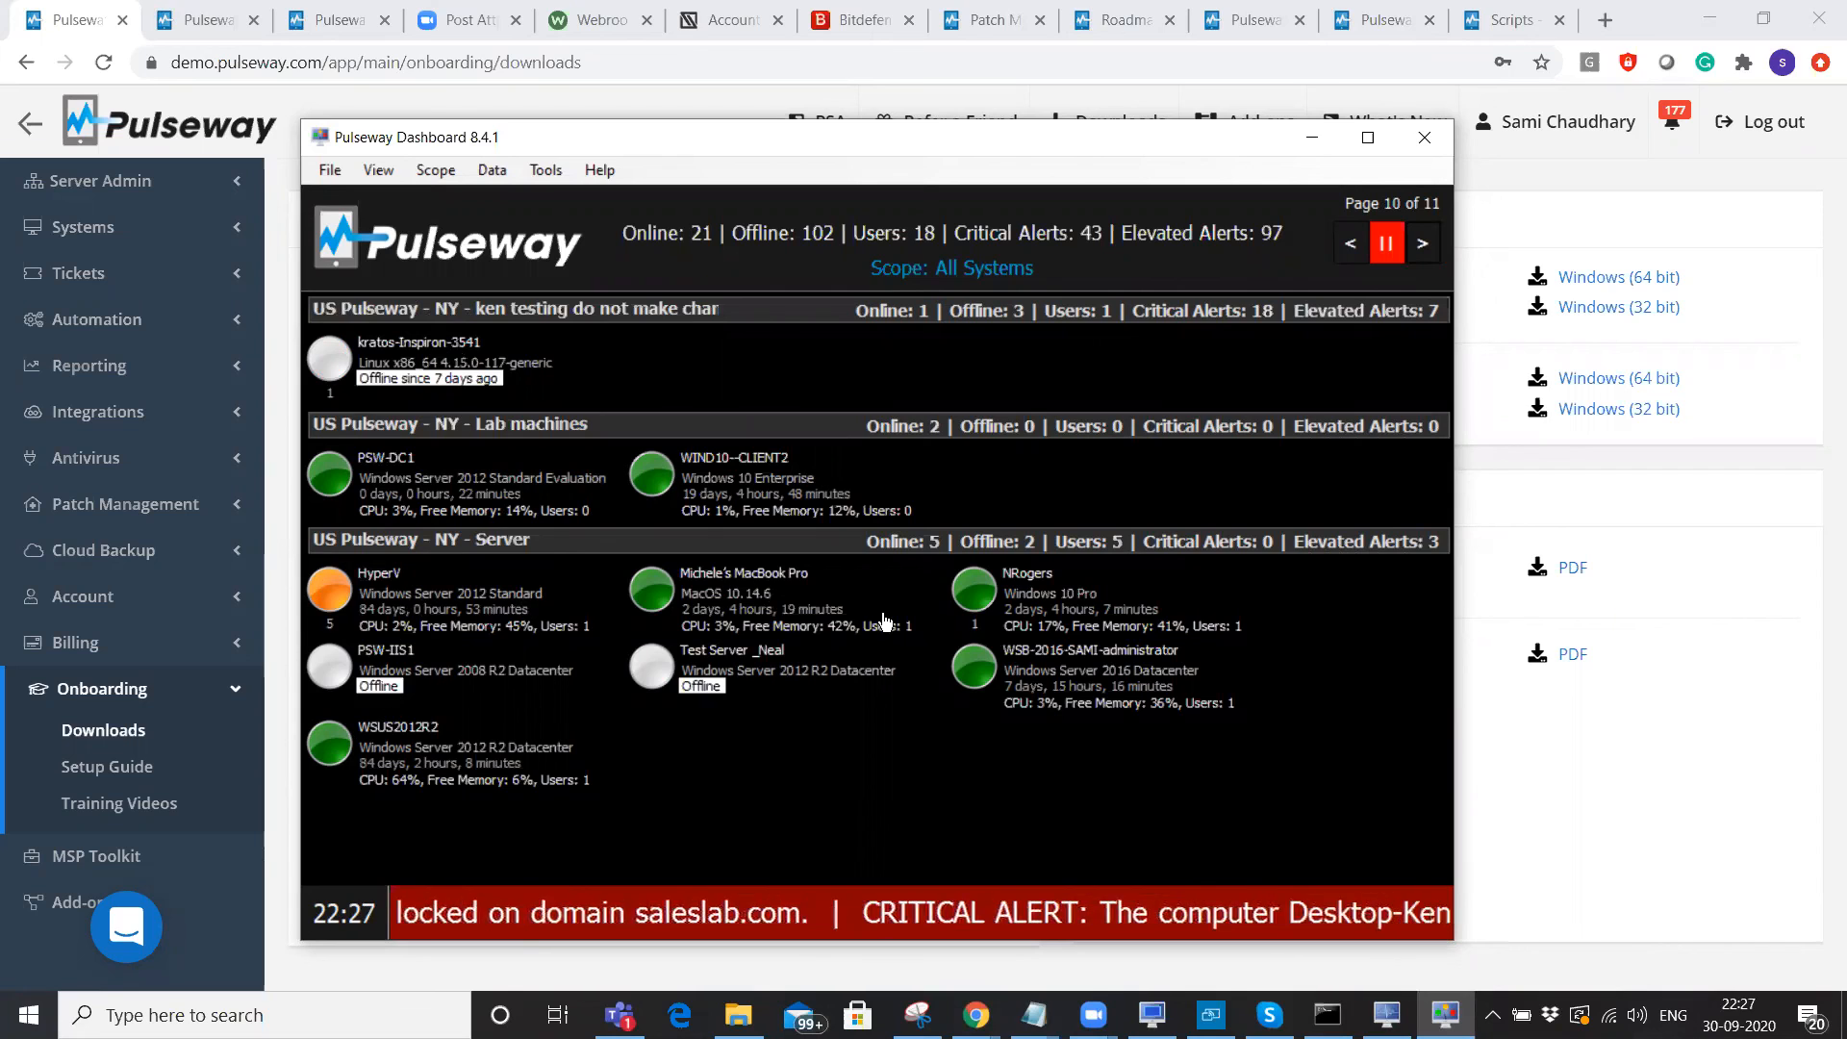
Start Remote Control on HyperV and bring up the phone window for approval.
right_click(427, 590)
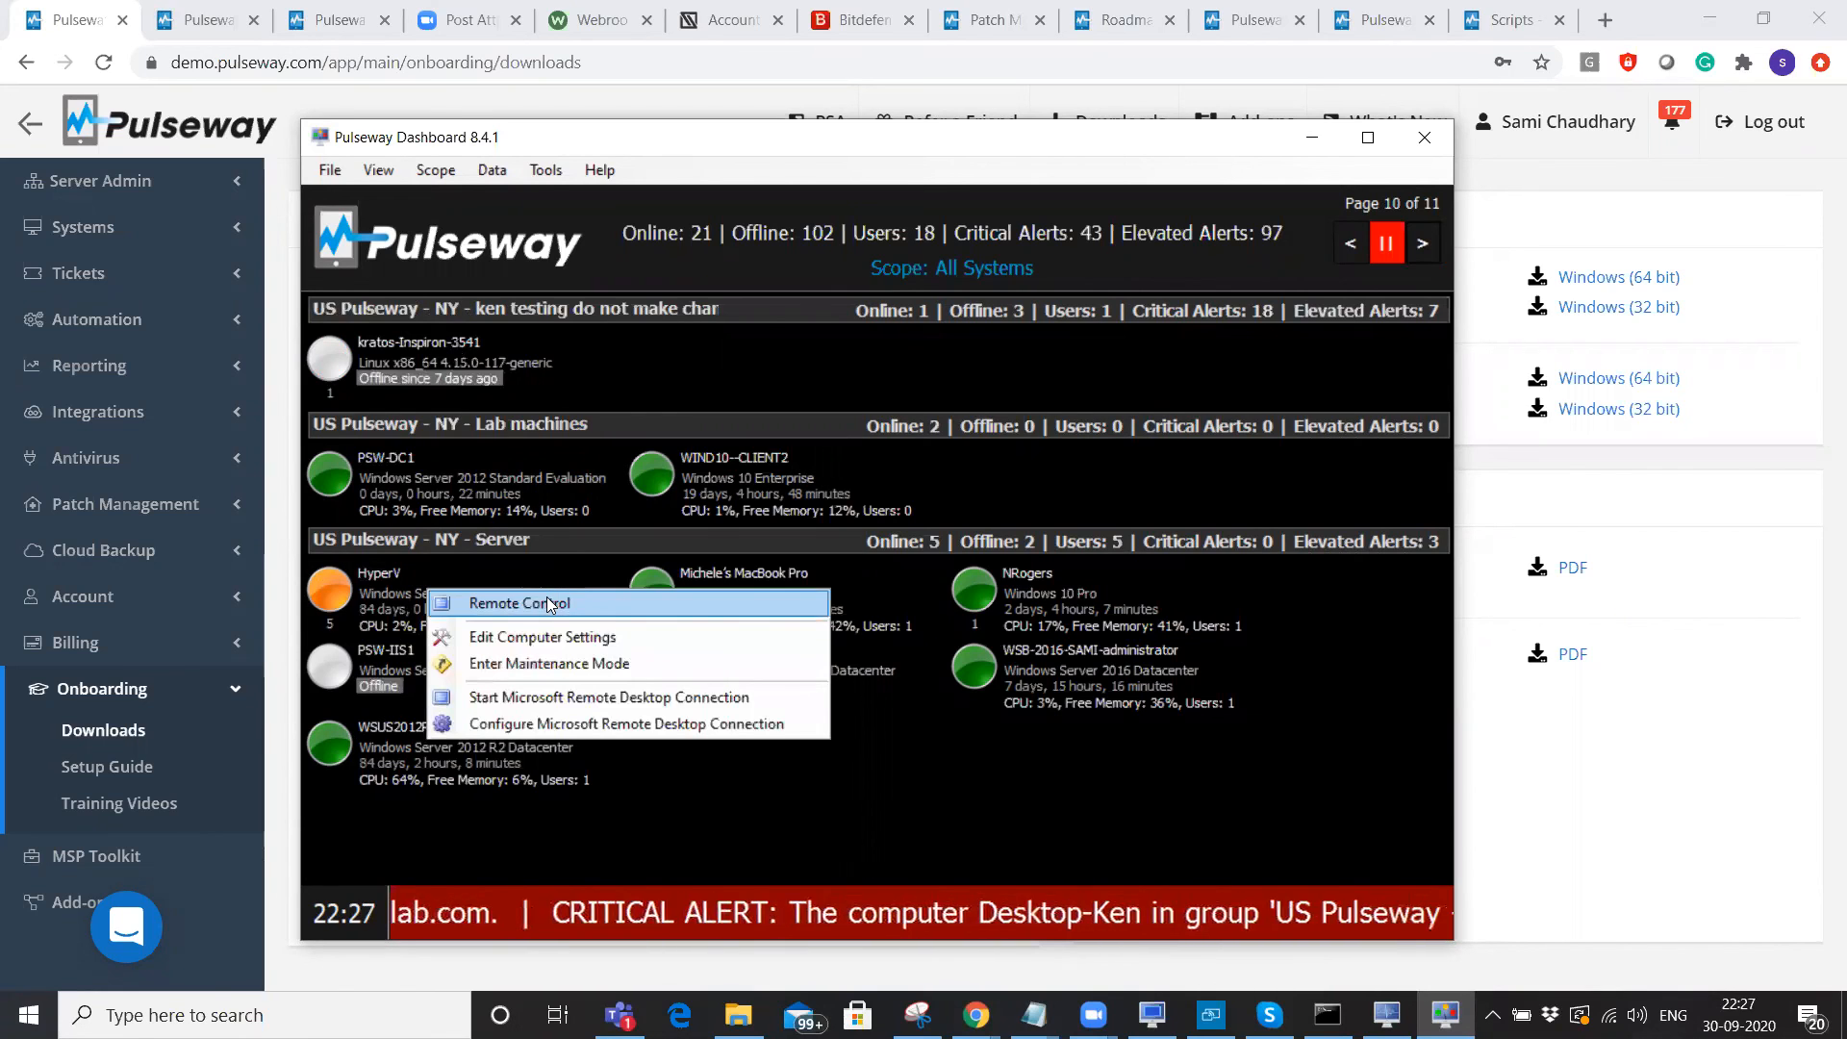
left_click(546, 600)
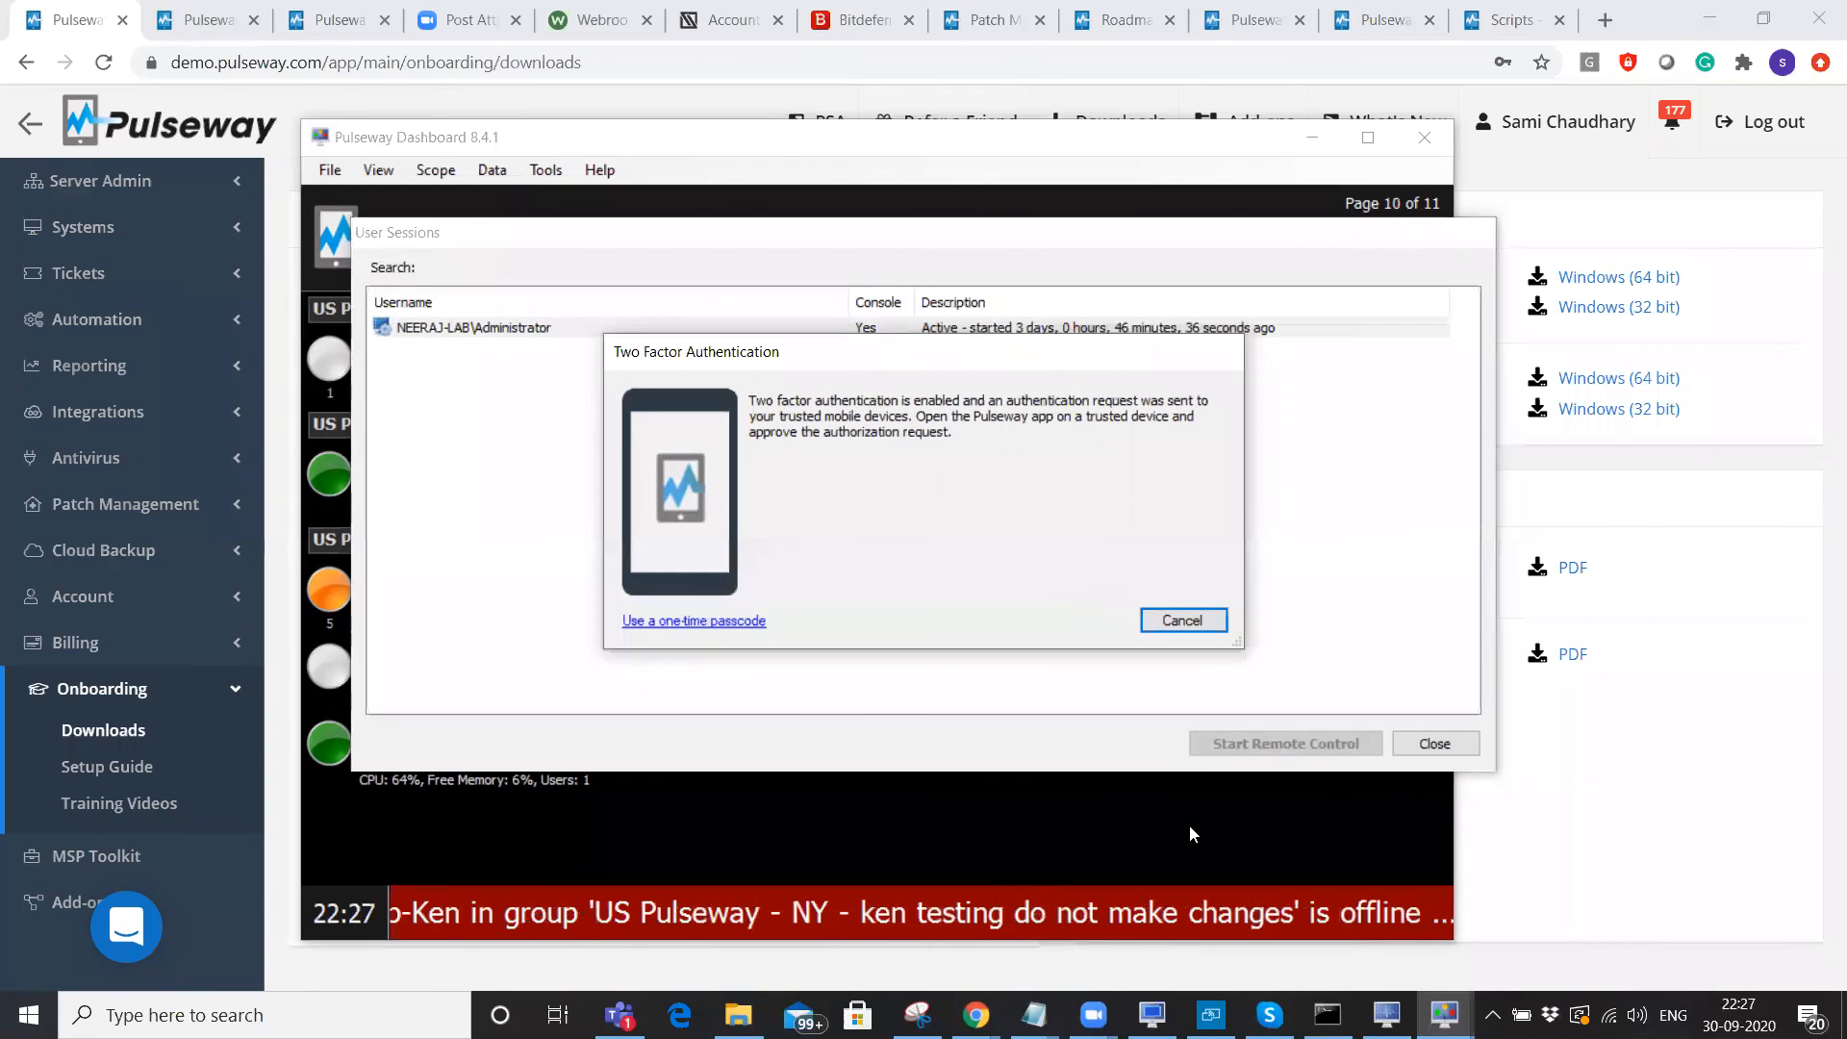
left_click(1210, 1014)
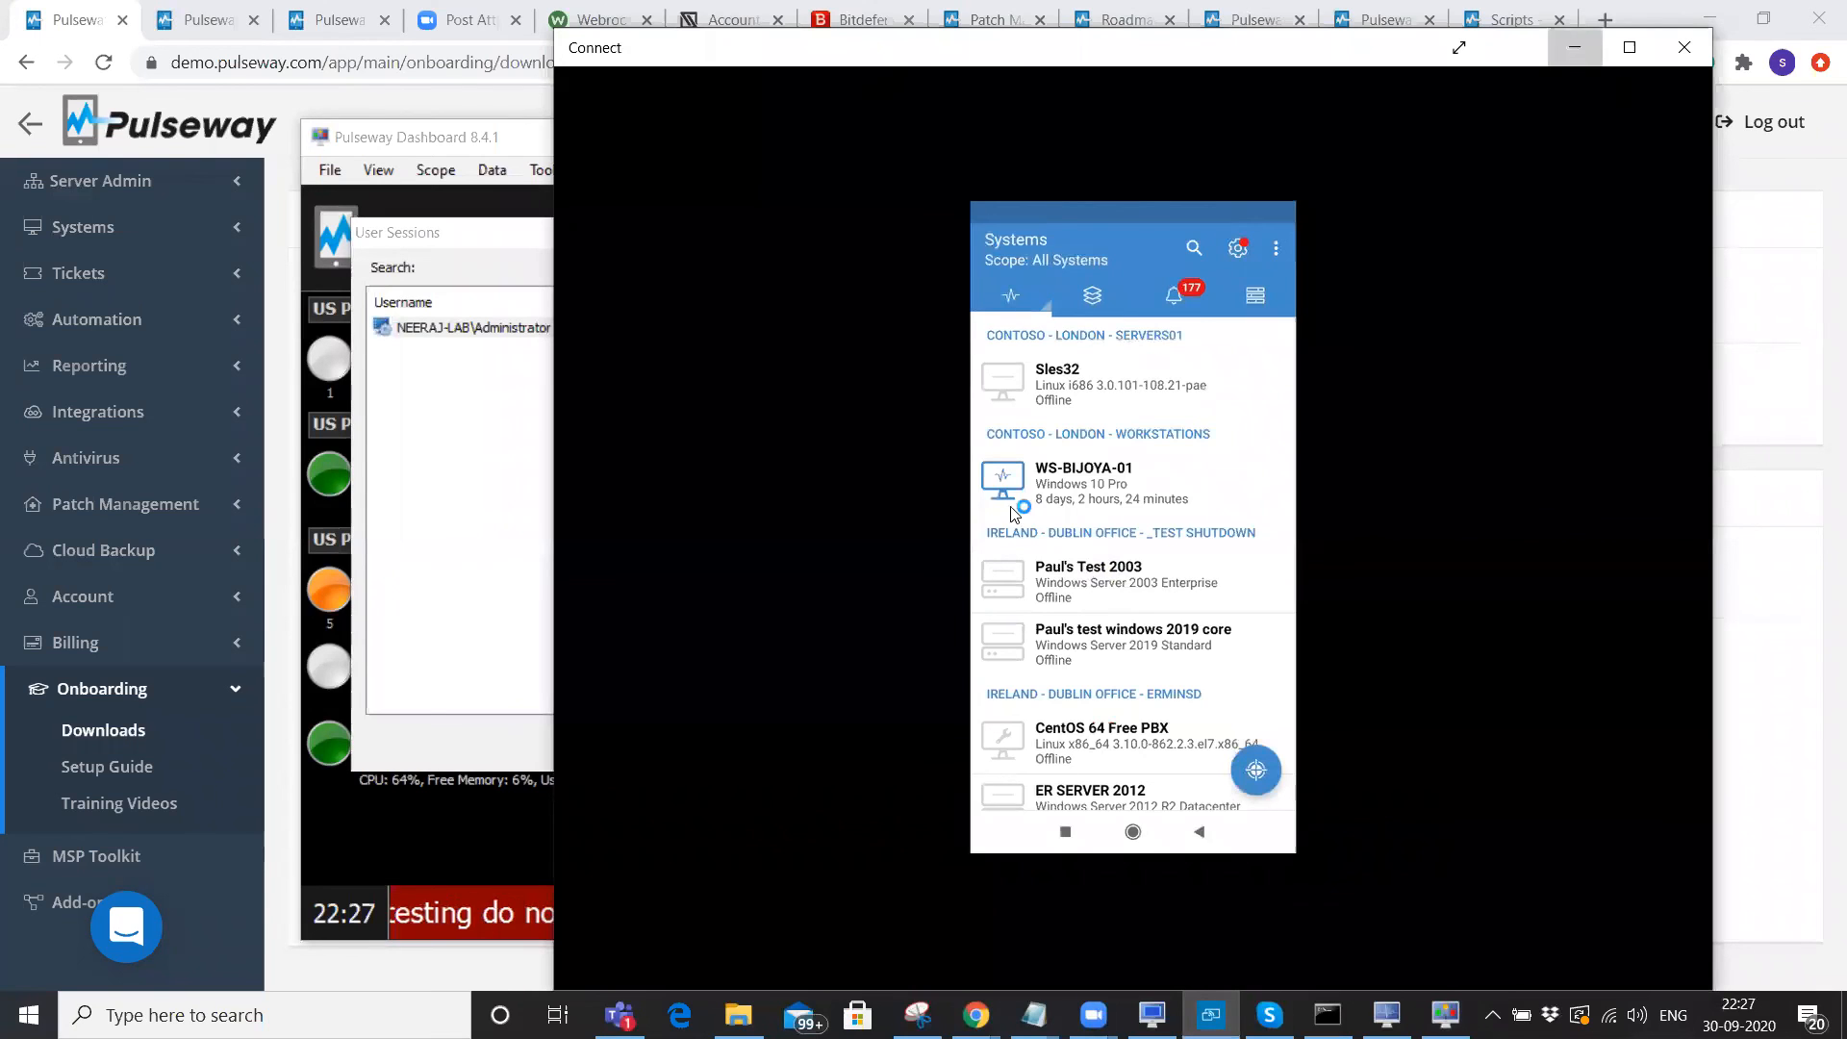
Minimize the phone mirror window so the HyperV remote-control session can come forward.
left_click(1573, 53)
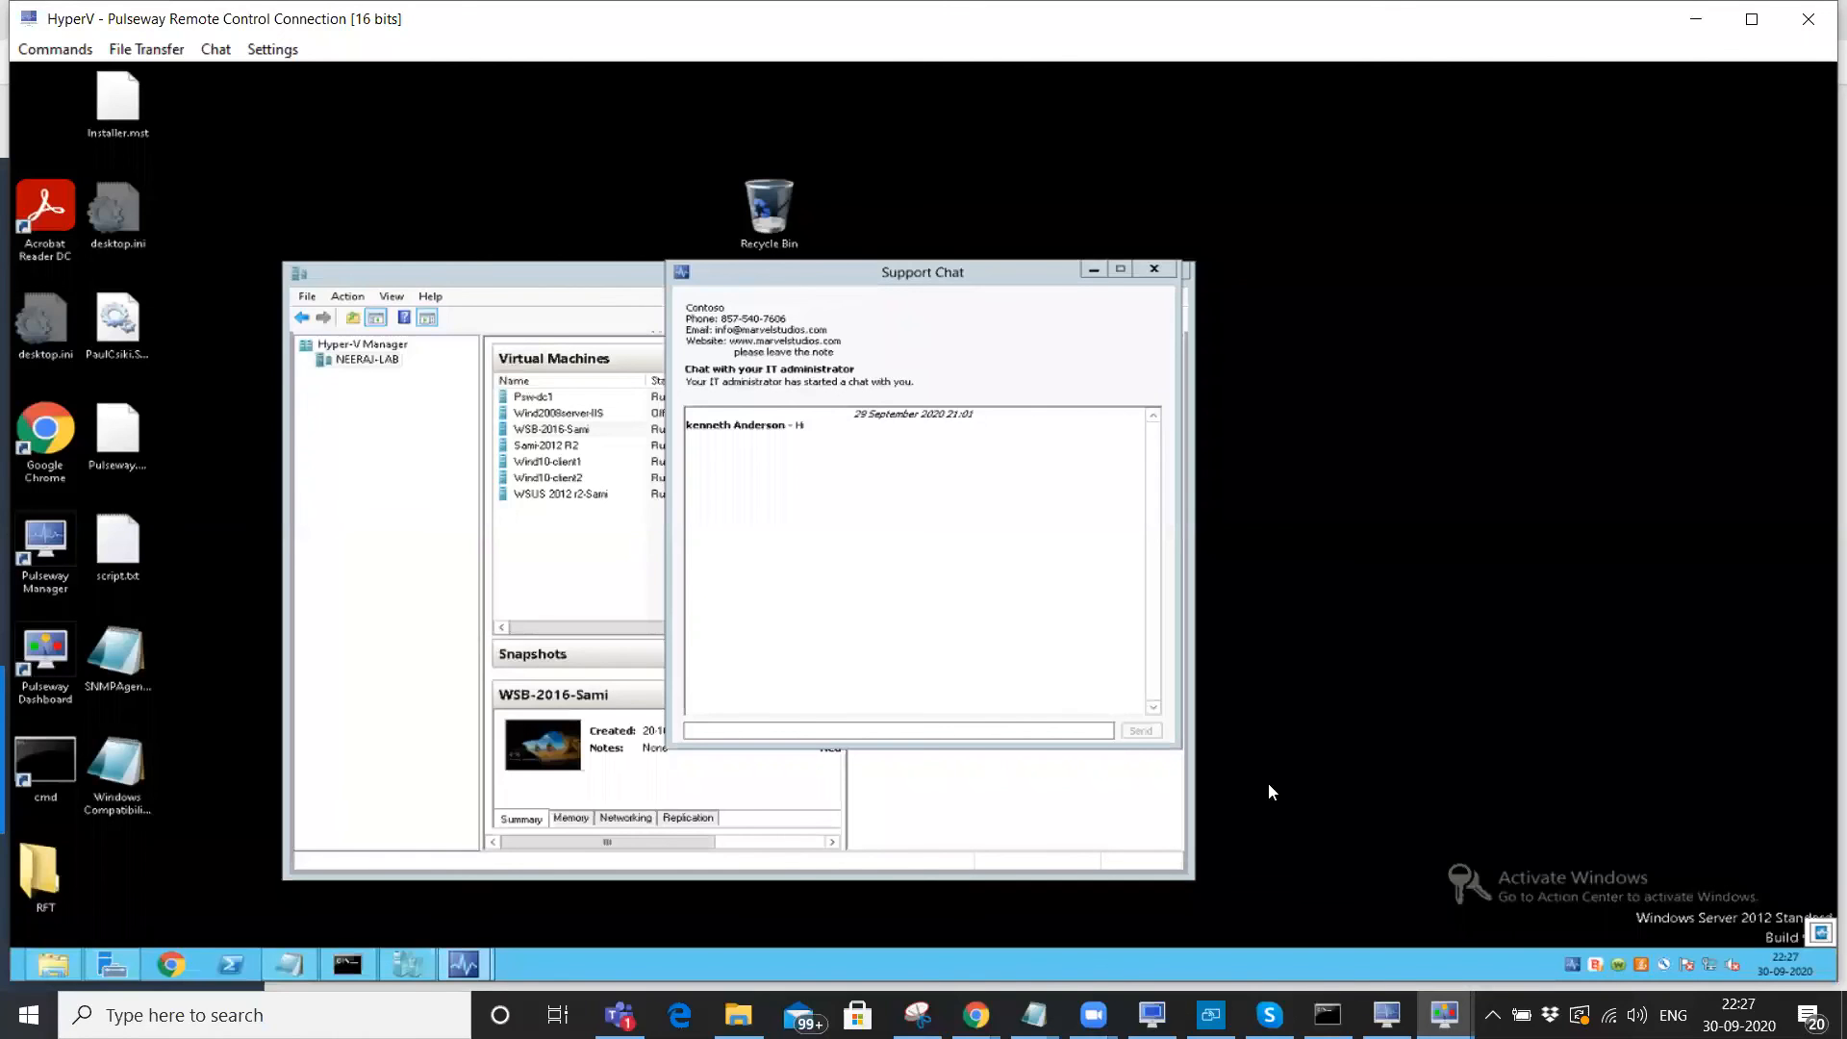
Minimize the HyperV remote-control window, bring it back with Alt+Tab, then minimize it again.
left_click(1444, 1015)
mouse_move(1444, 1015)
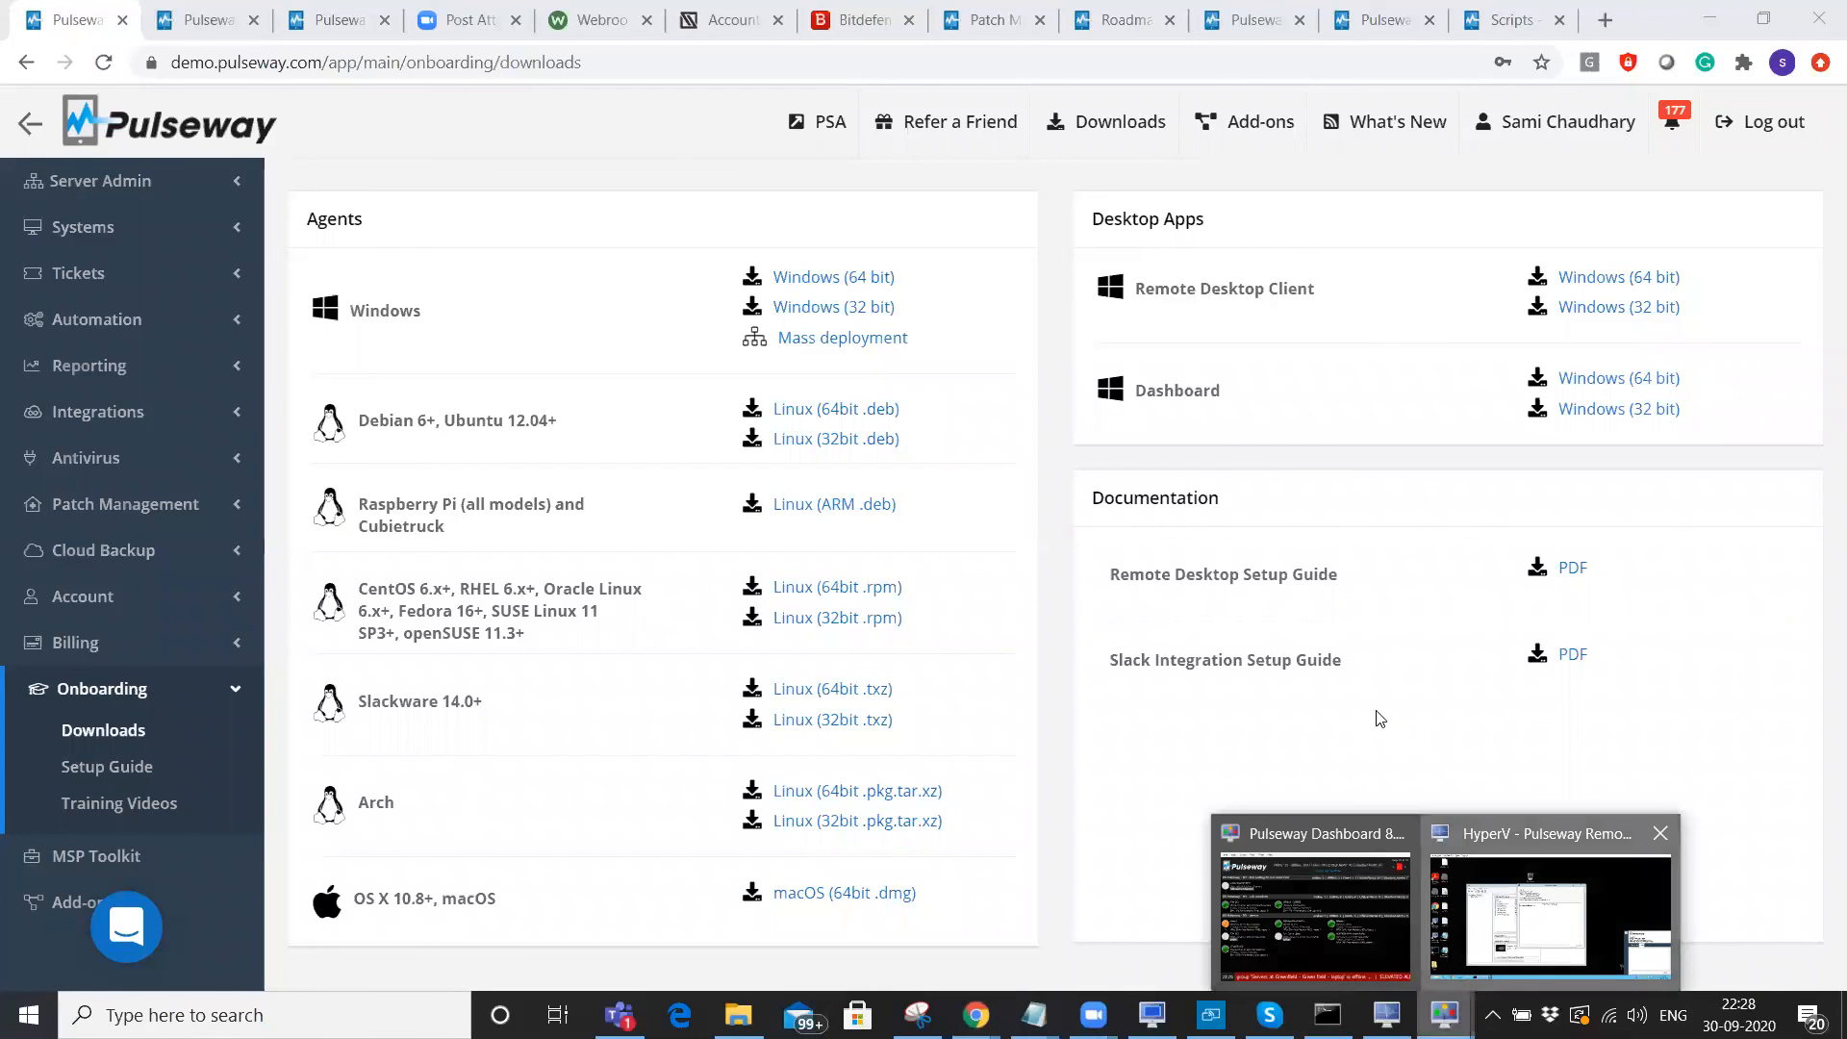
key("alt+Tab")
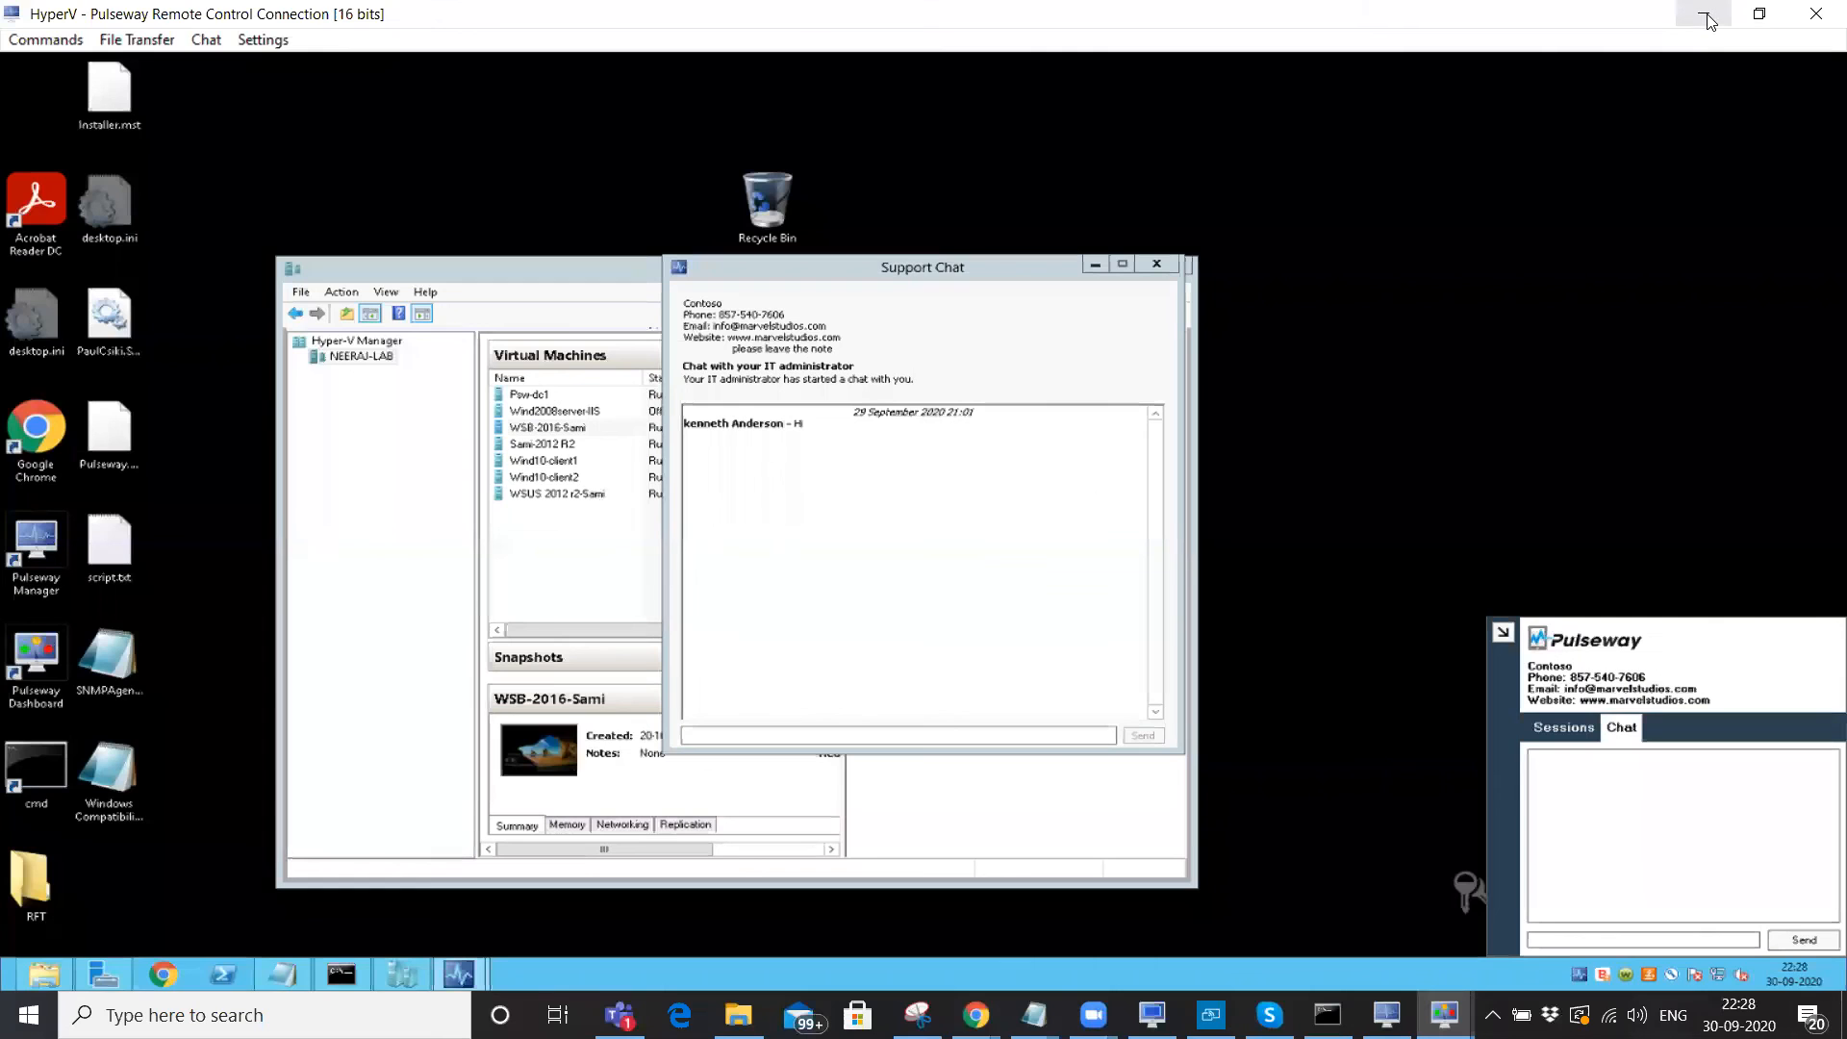
left_click(1706, 19)
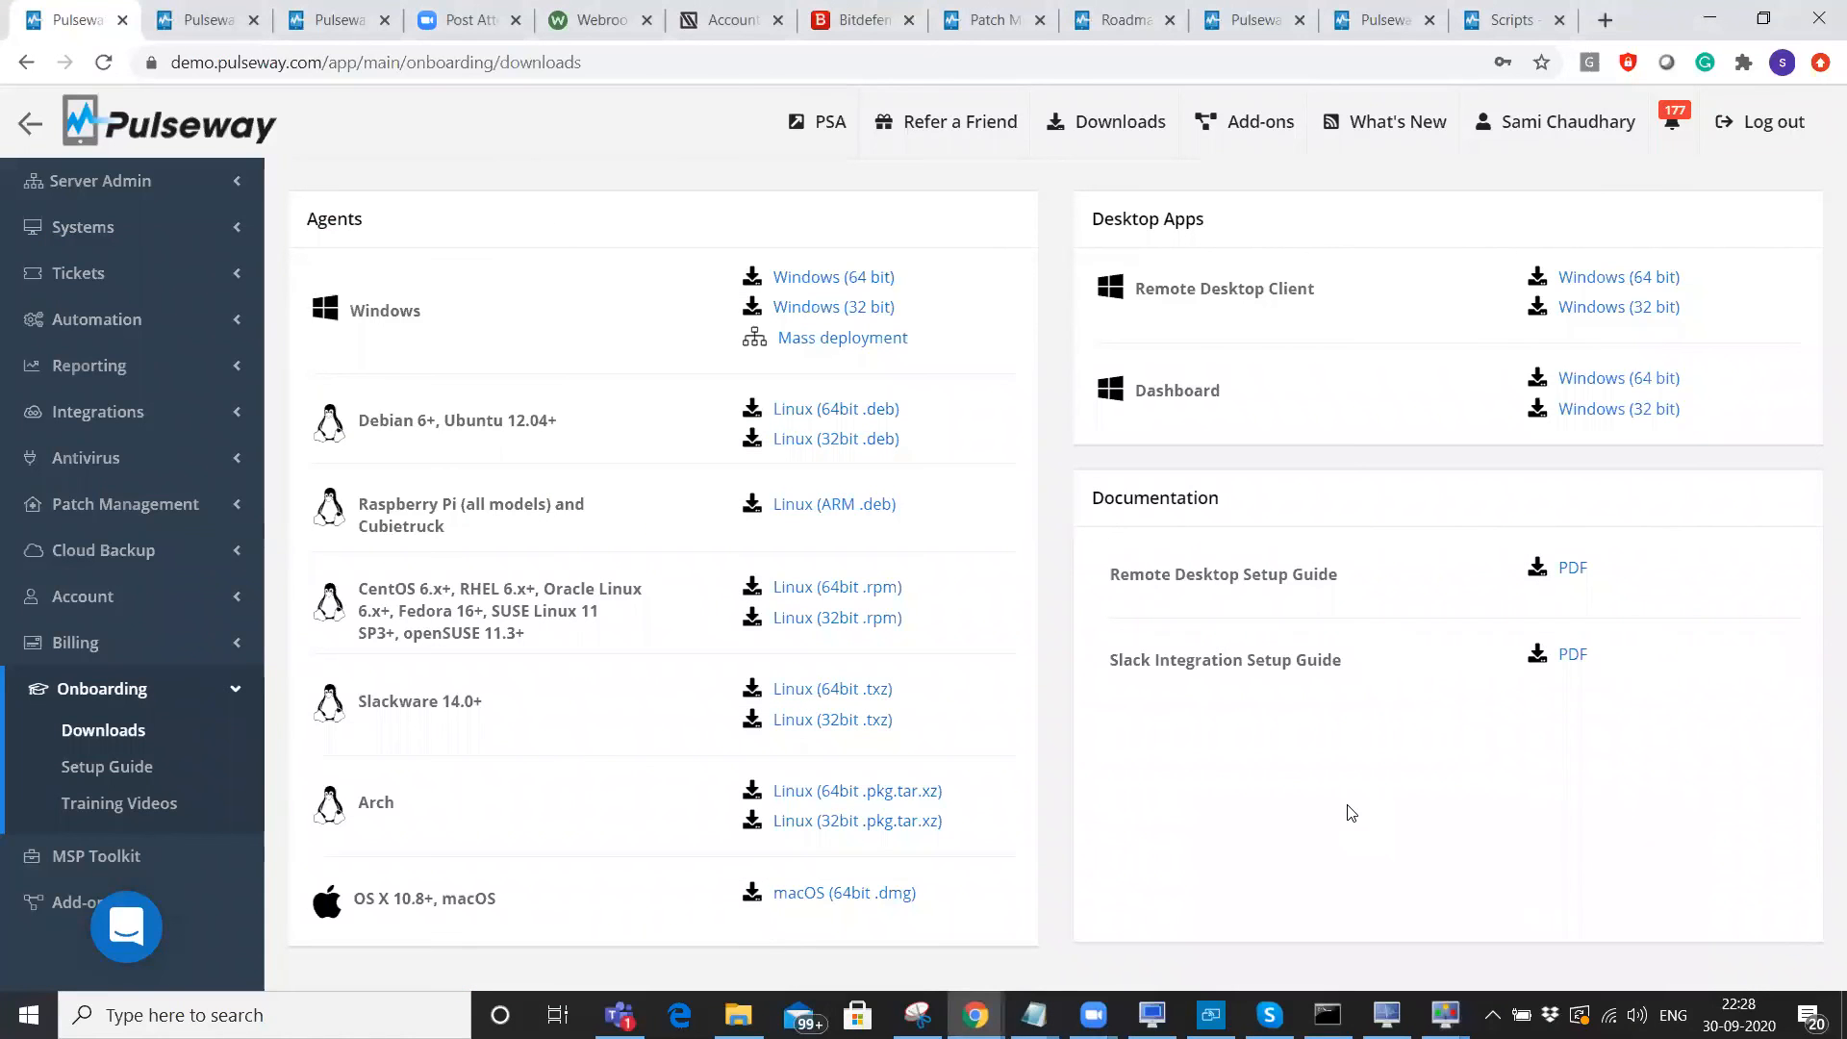